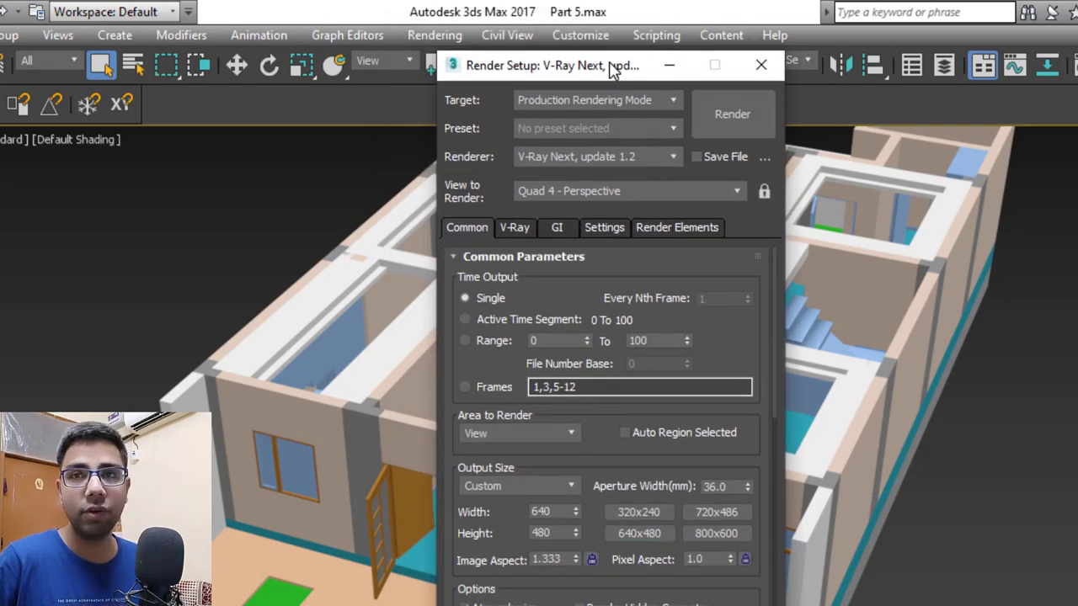
Close the Render Setup window and open the Material Editor
{"action": "left_click_drag", "start_coordinate": [630, 268], "coordinate": [642, 321]}
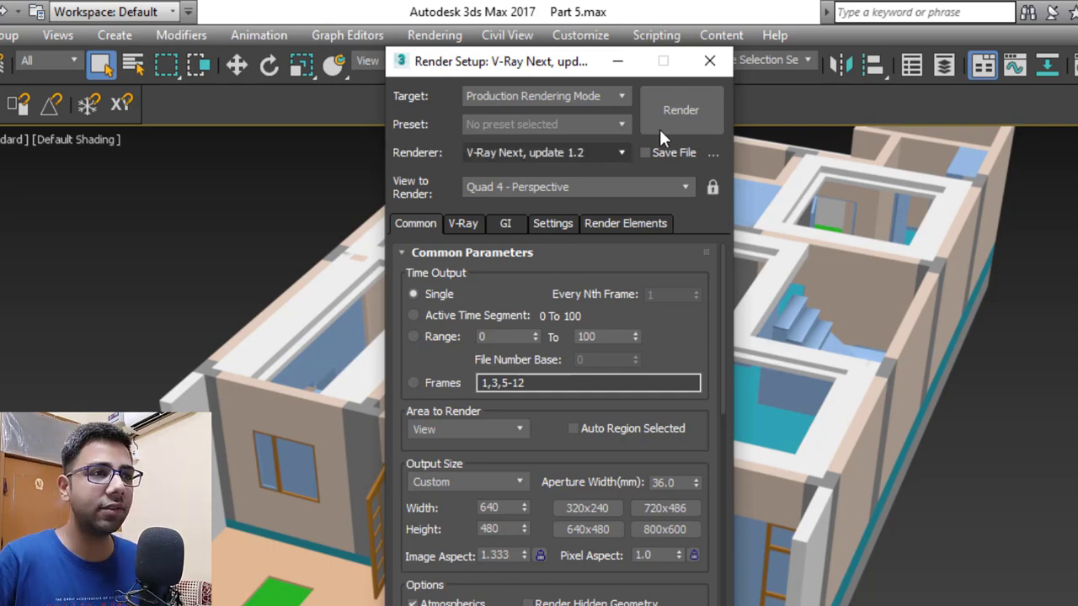
{"action": "left_click", "coordinate": [710, 61]}
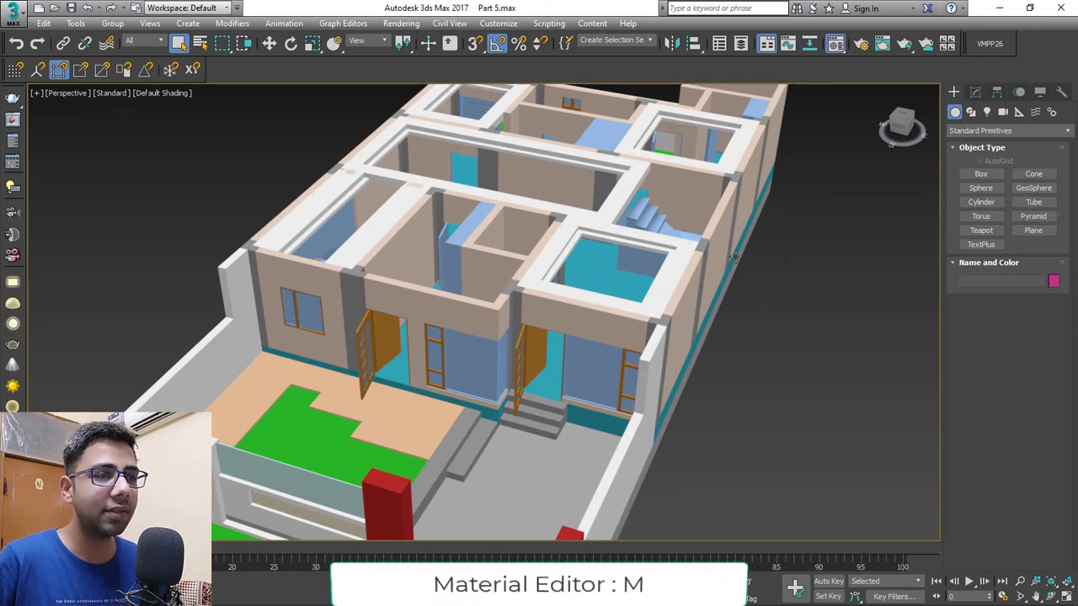
{"action": "key", "text": "m"}
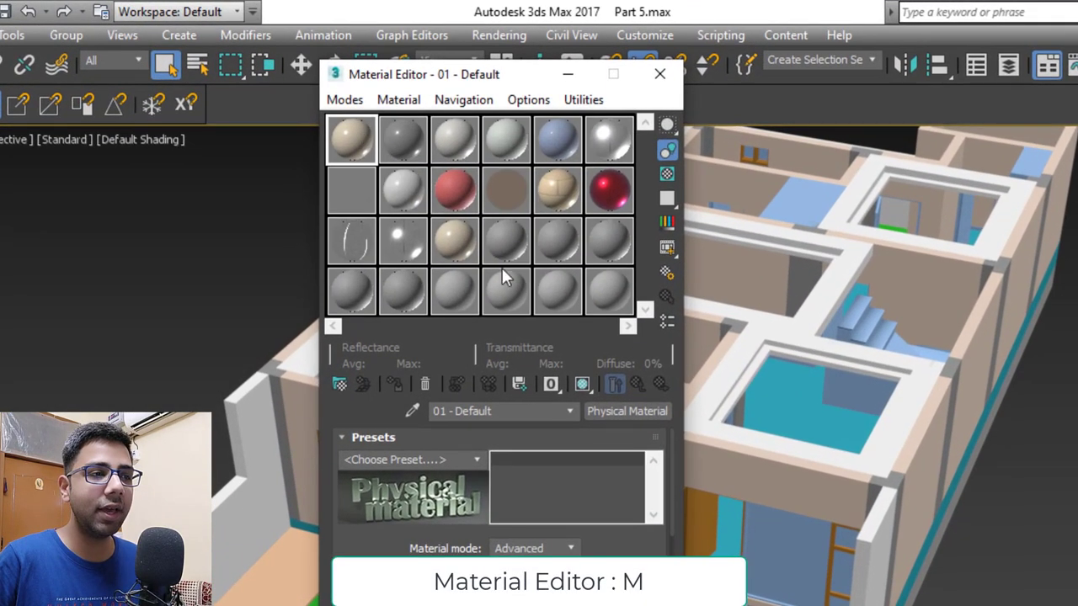
Change the material type of the first sample slot, 01 - Default, to VRayMtl
{"action": "left_click", "coordinate": [648, 411]}
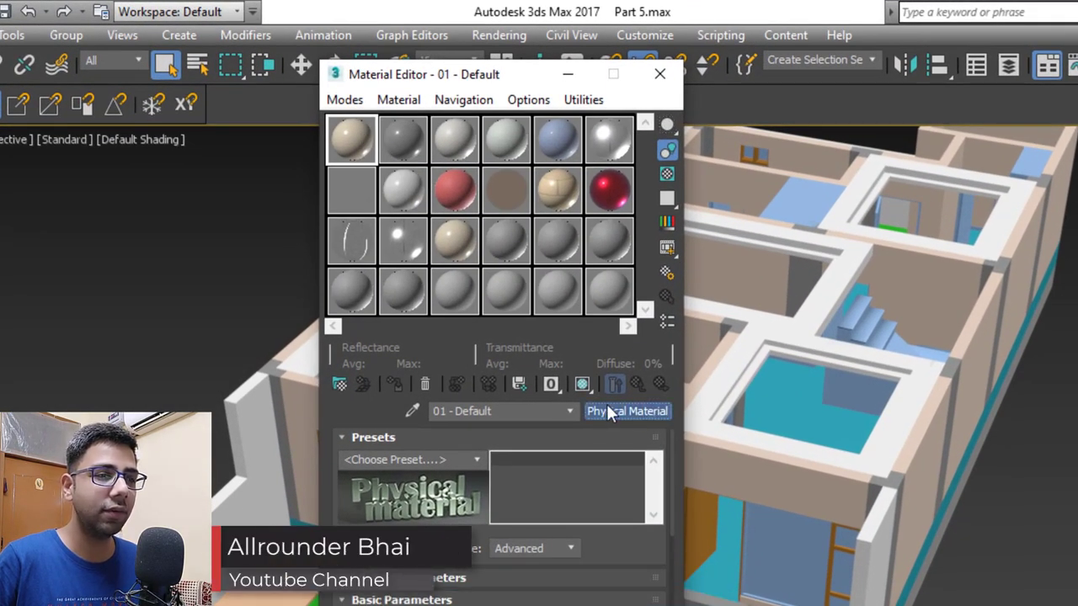
{"action": "left_click", "coordinate": [464, 396]}
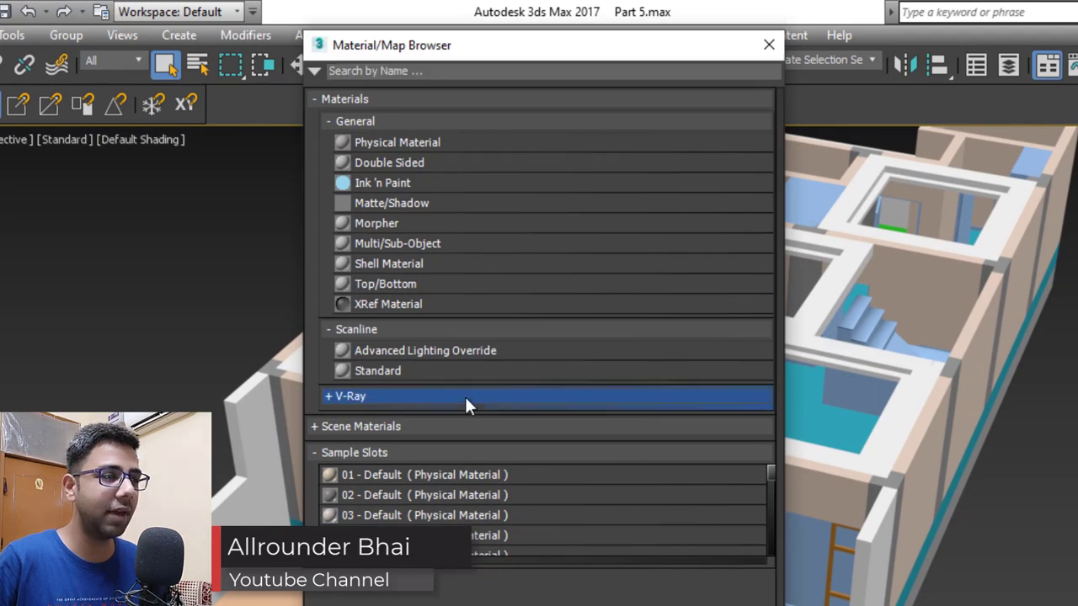
{"action": "scroll", "coordinate": [472, 396], "scroll_direction": "down", "scroll_amount": 3}
{"action": "scroll", "coordinate": [442, 455], "scroll_direction": "down", "scroll_amount": 2}
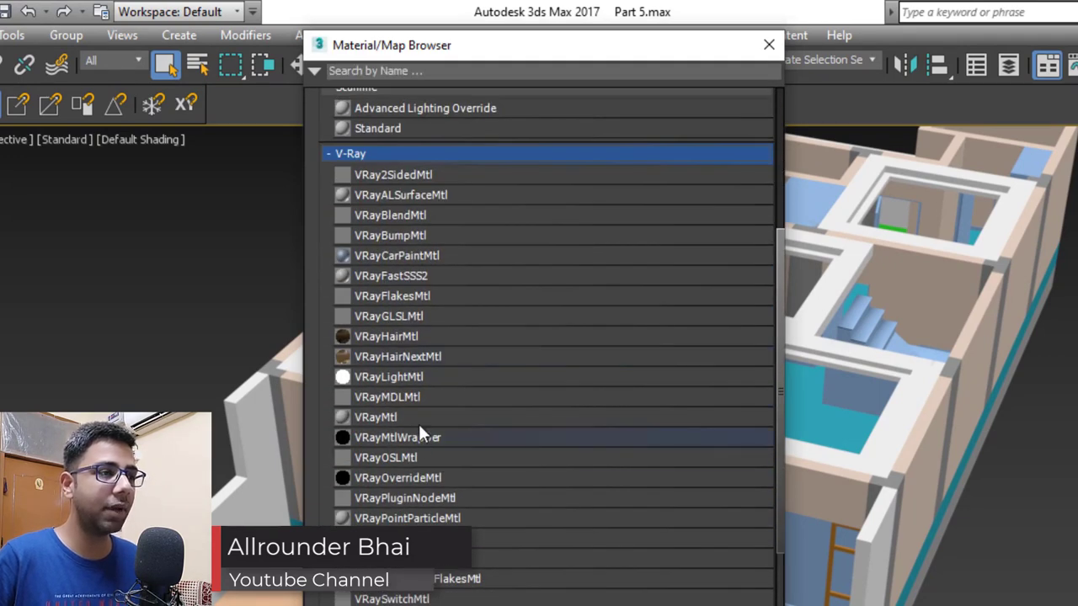
{"action": "left_click", "coordinate": [425, 416]}
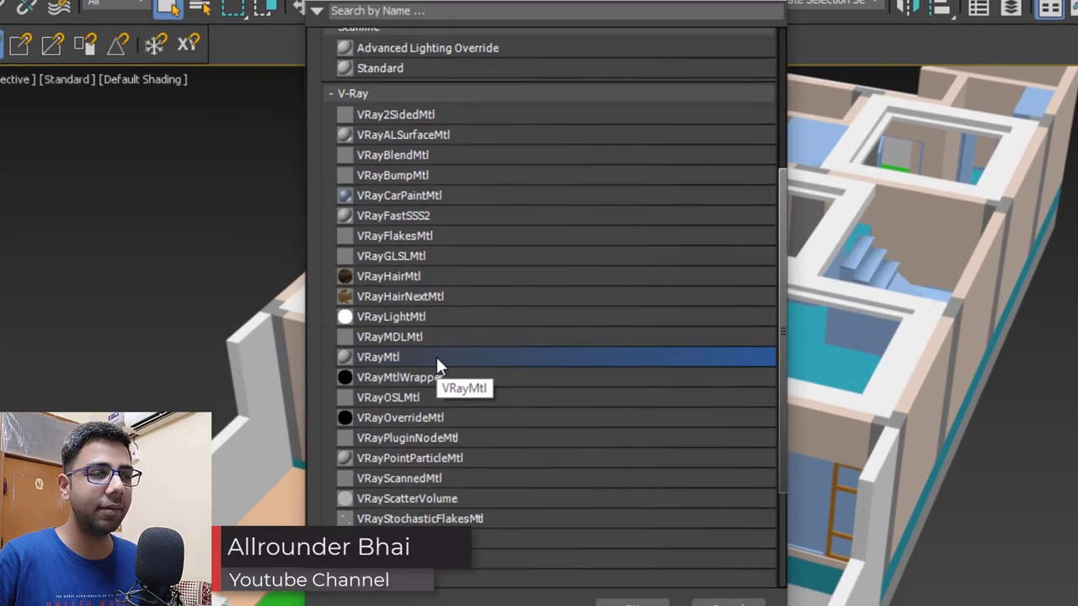
{"action": "left_click", "coordinate": [633, 605]}
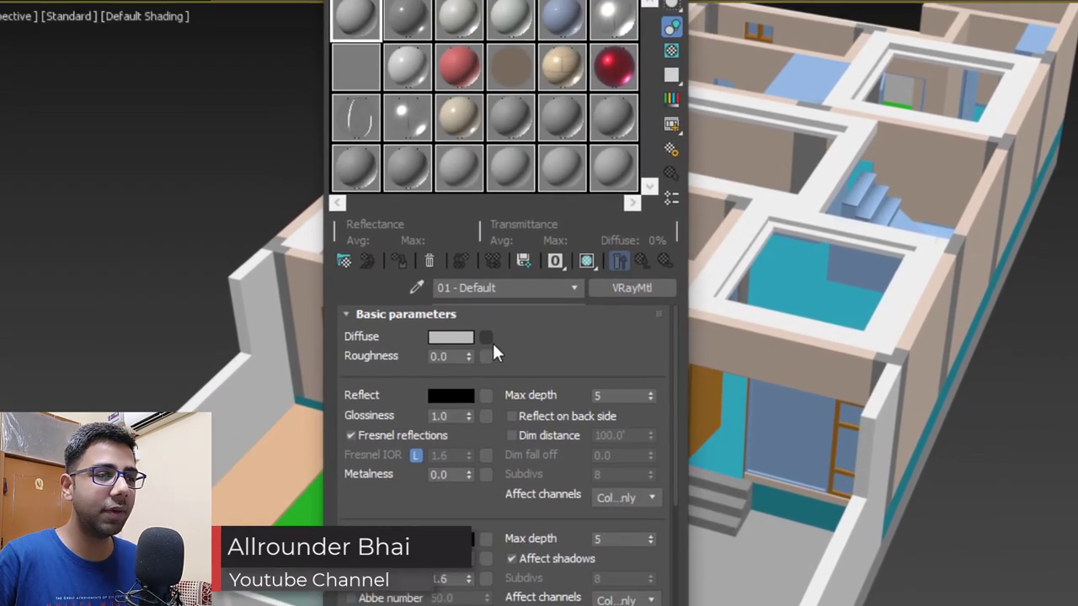
Set the material's diffuse colour to hue 25, saturation 50 and value 255
{"action": "left_click", "coordinate": [452, 300]}
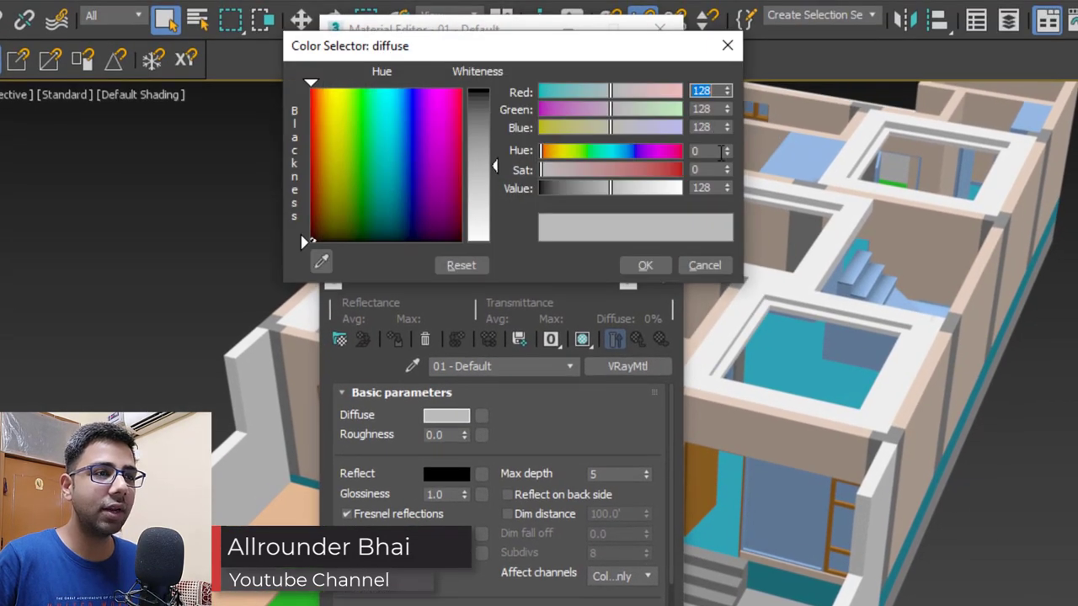
{"action": "left_click", "coordinate": [719, 150]}
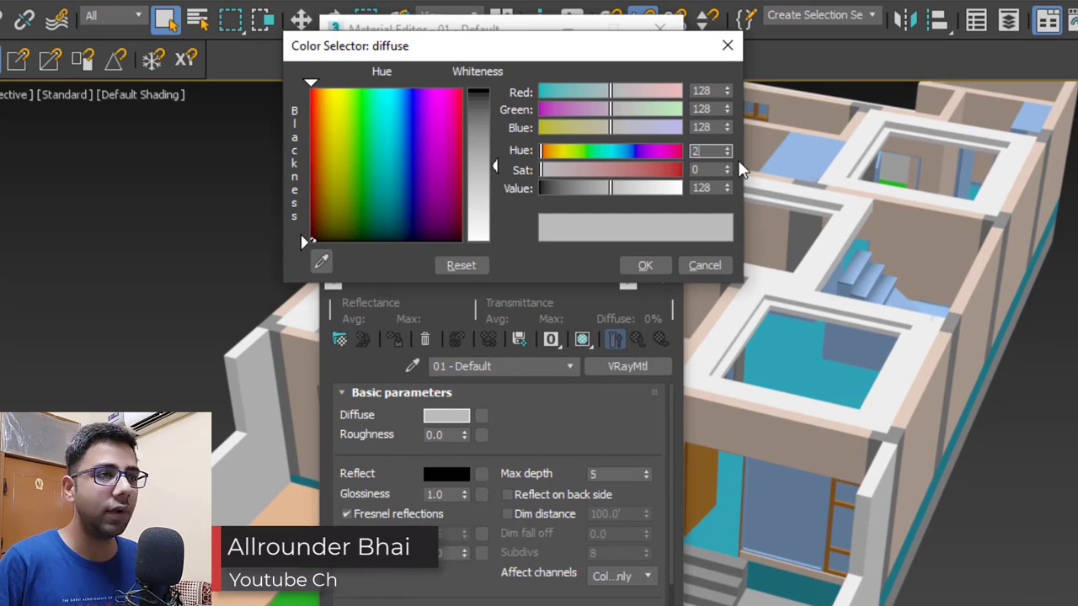
{"action": "type", "text": "25"}
{"action": "key", "text": "Tab"}
{"action": "type", "text": "50"}
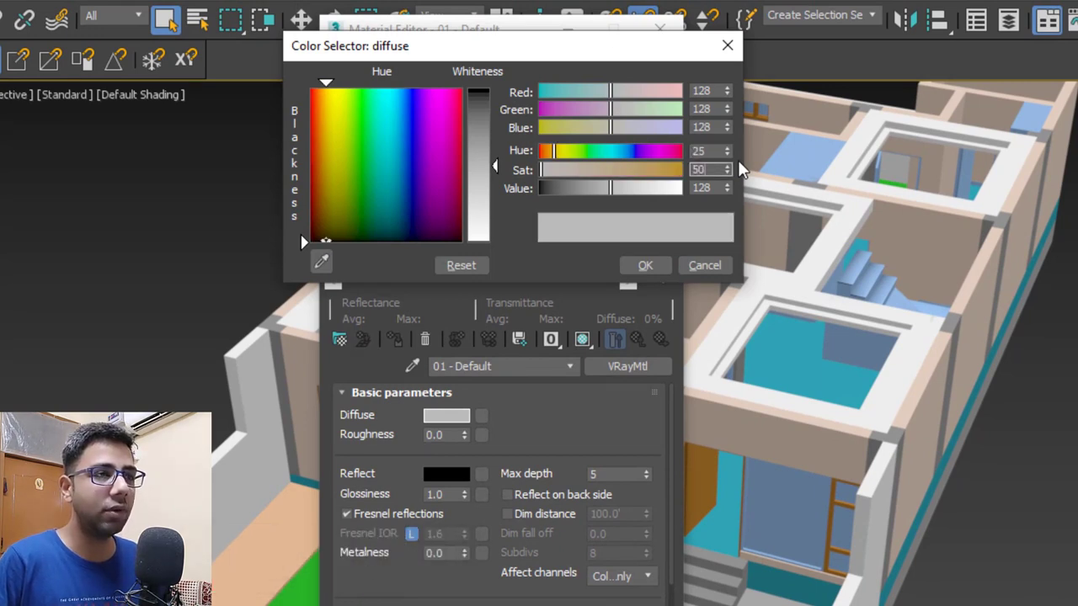
{"action": "key", "text": "Tab"}
{"action": "type", "text": "25"}
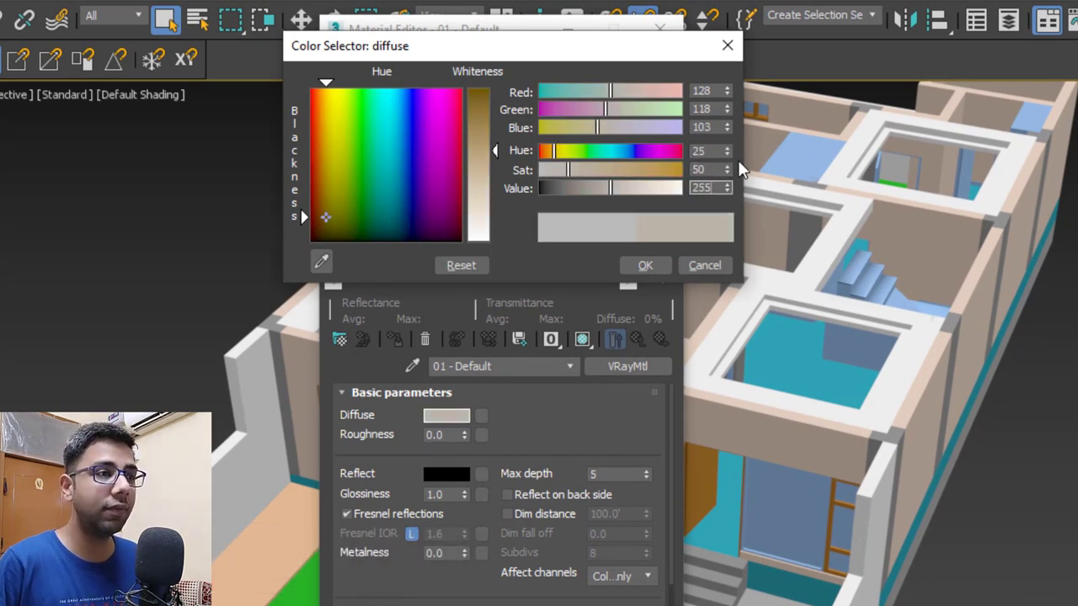
{"action": "type", "text": "5"}
{"action": "key", "text": "Return"}
{"action": "left_click", "coordinate": [645, 265]}
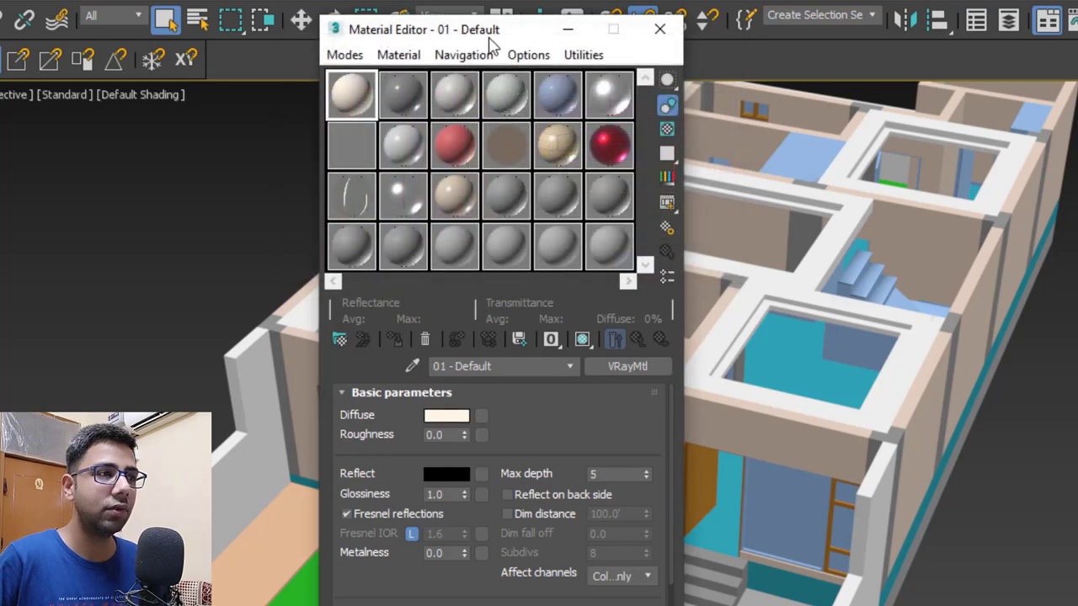
Set the material's reflection colour value to 100 and its glossiness to 0.75, checking the result in an enlarged sample preview
{"action": "left_click_drag", "start_coordinate": [488, 38], "coordinate": [550, 16]}
{"action": "double_click", "coordinate": [423, 70]}
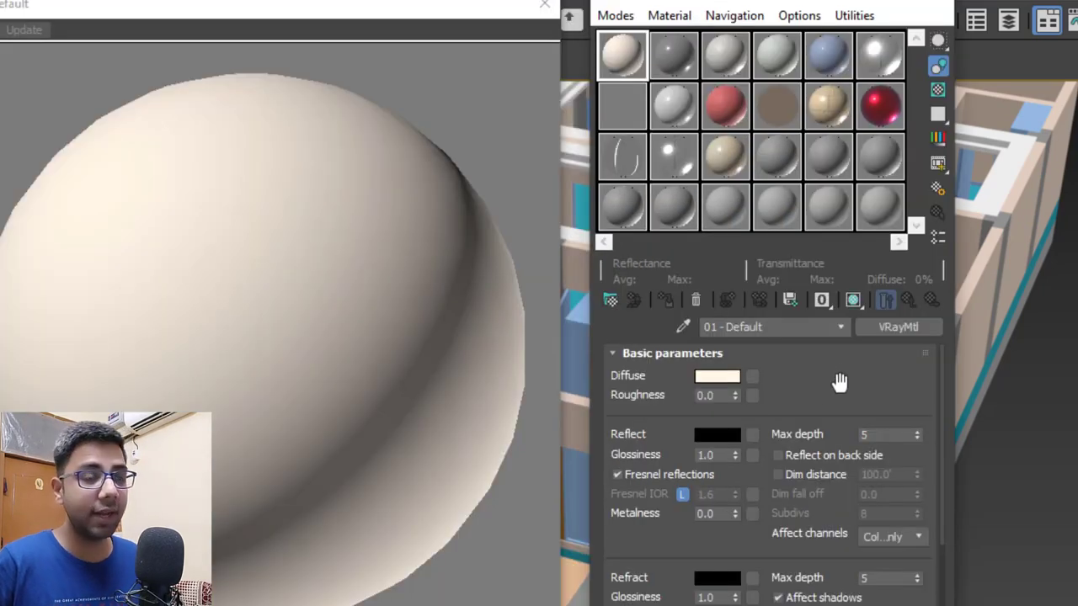
{"action": "left_click", "coordinate": [718, 435]}
{"action": "double_click", "coordinate": [703, 187]}
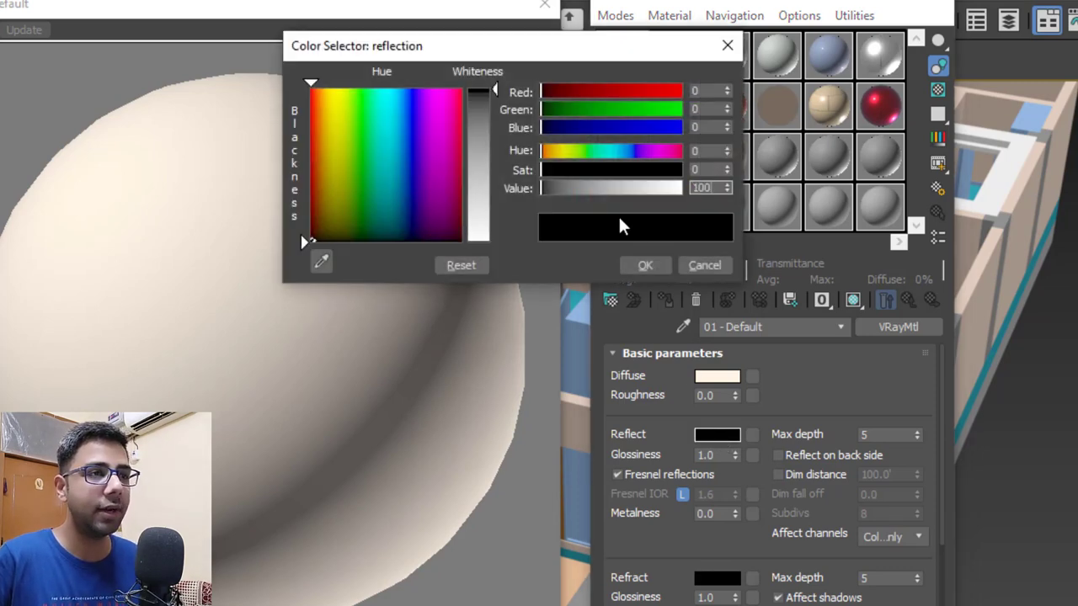
{"action": "left_click", "coordinate": [645, 265]}
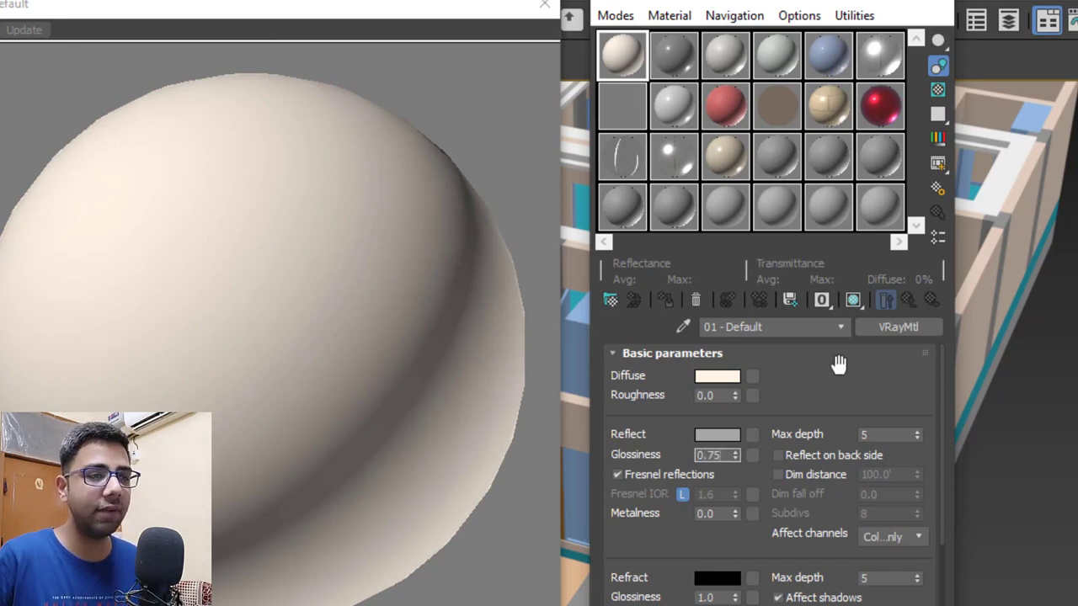
{"action": "left_click", "coordinate": [226, 352]}
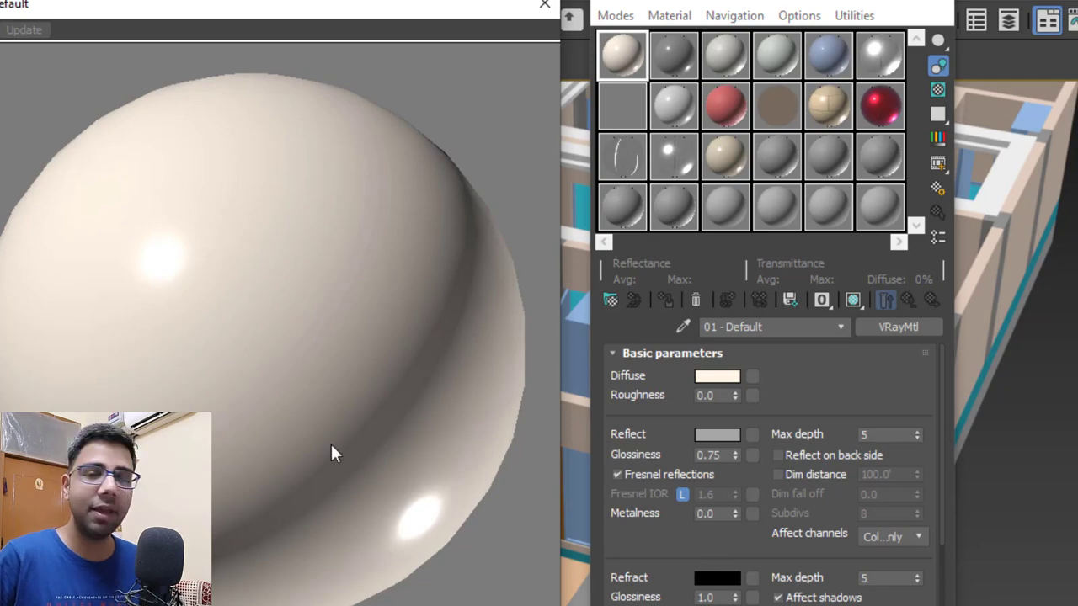
{"action": "left_click", "coordinate": [548, 8]}
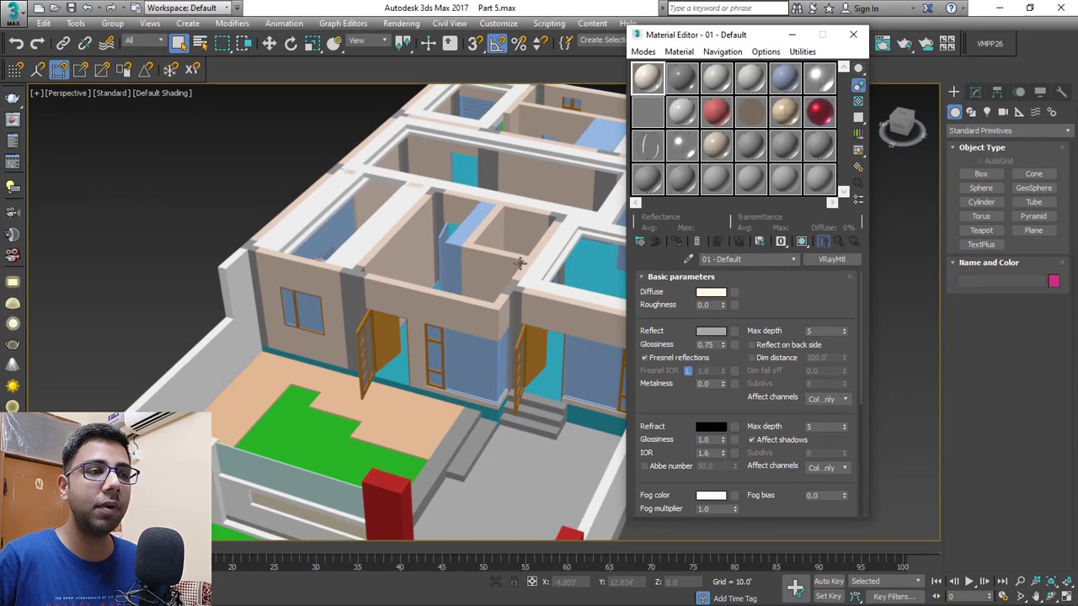
Select the beige wall piece above the front entrance and check its object colour
{"action": "middle_click_drag", "start_coordinate": [528, 263], "coordinate": [510, 248], "text": "alt"}
{"action": "left_click_drag", "start_coordinate": [744, 35], "coordinate": [929, 37]}
{"action": "middle_click_drag", "start_coordinate": [746, 275], "coordinate": [738, 274], "text": "alt"}
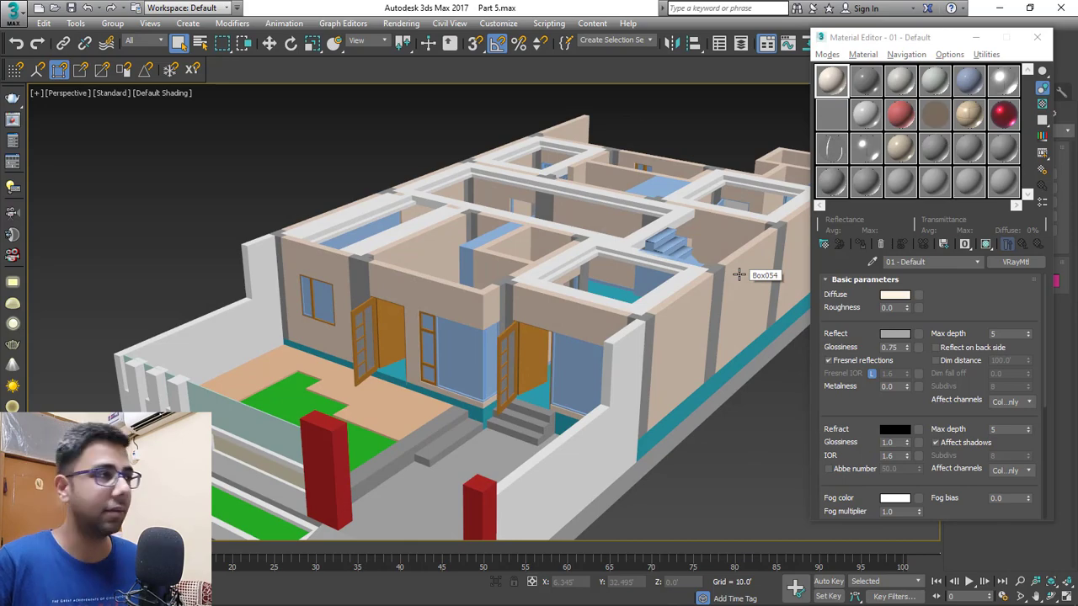
{"action": "left_click_drag", "start_coordinate": [926, 41], "coordinate": [771, 74]}
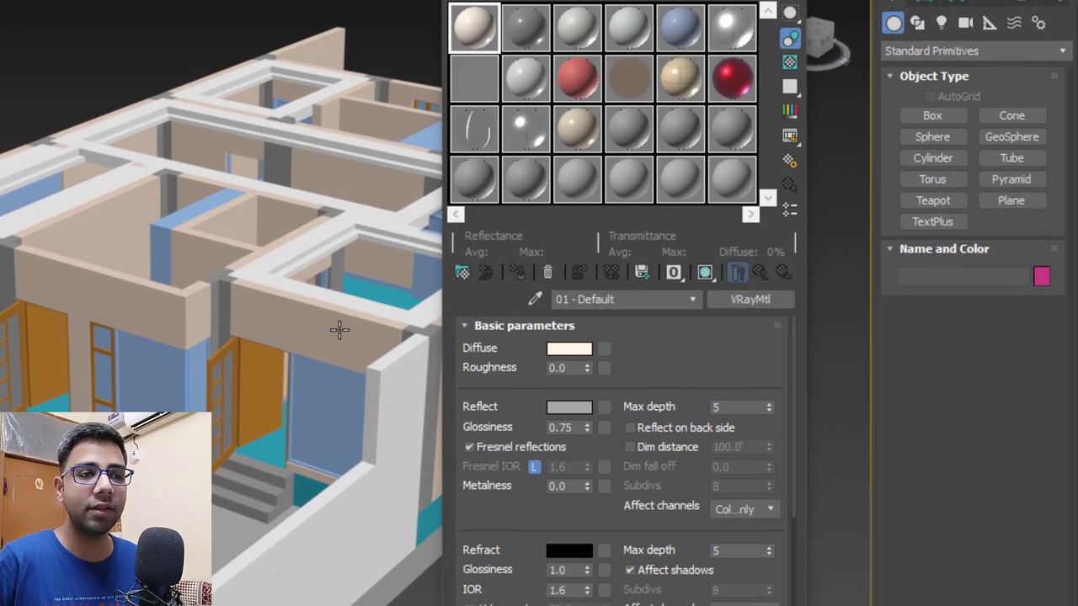
{"action": "left_click", "coordinate": [588, 314]}
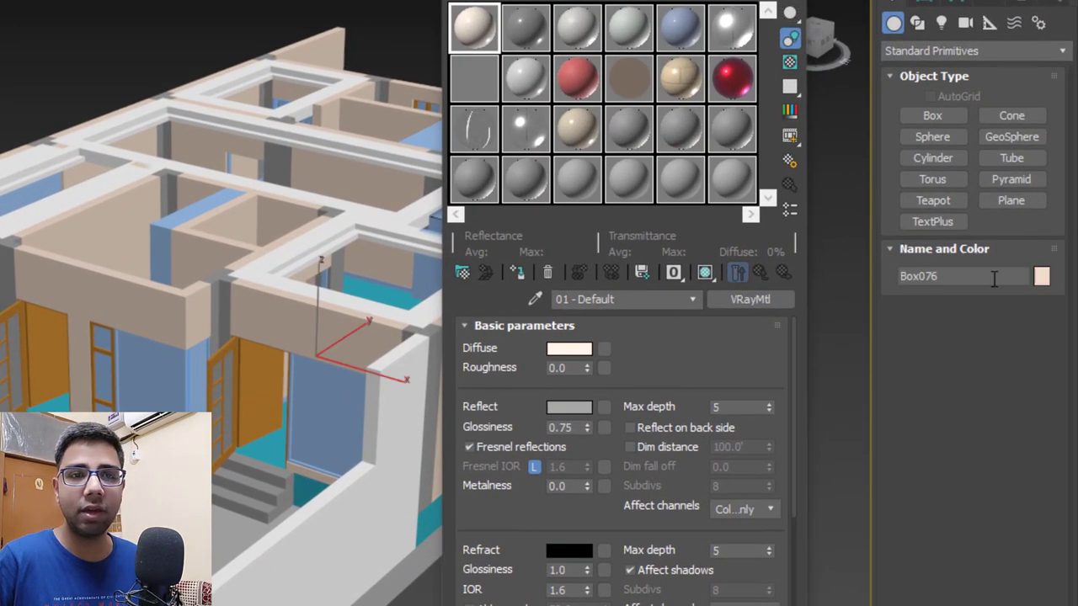
{"action": "left_click", "coordinate": [1042, 277]}
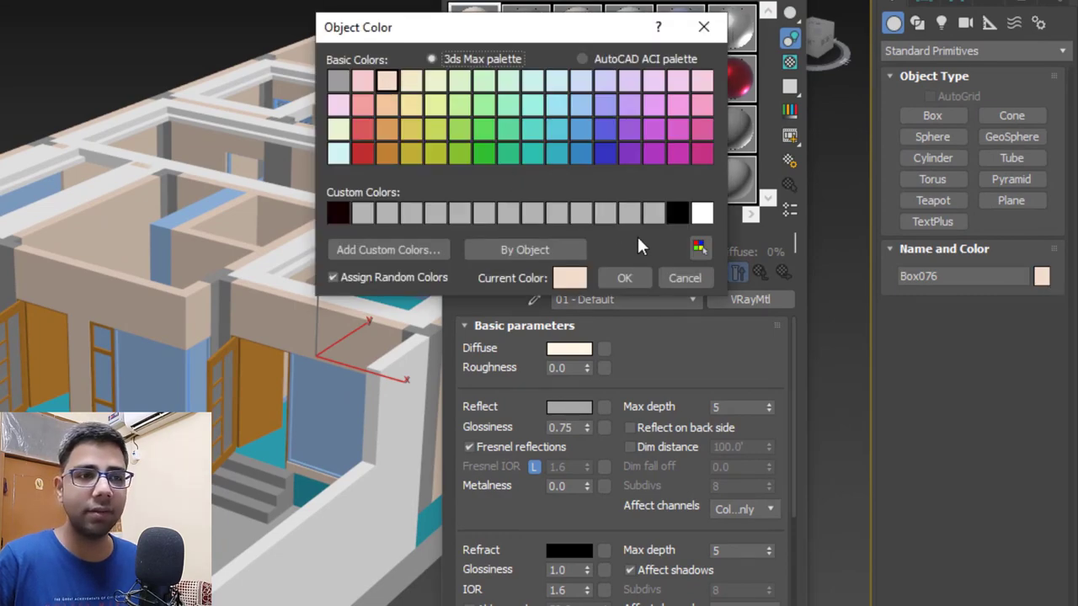
{"action": "left_click", "coordinate": [624, 278]}
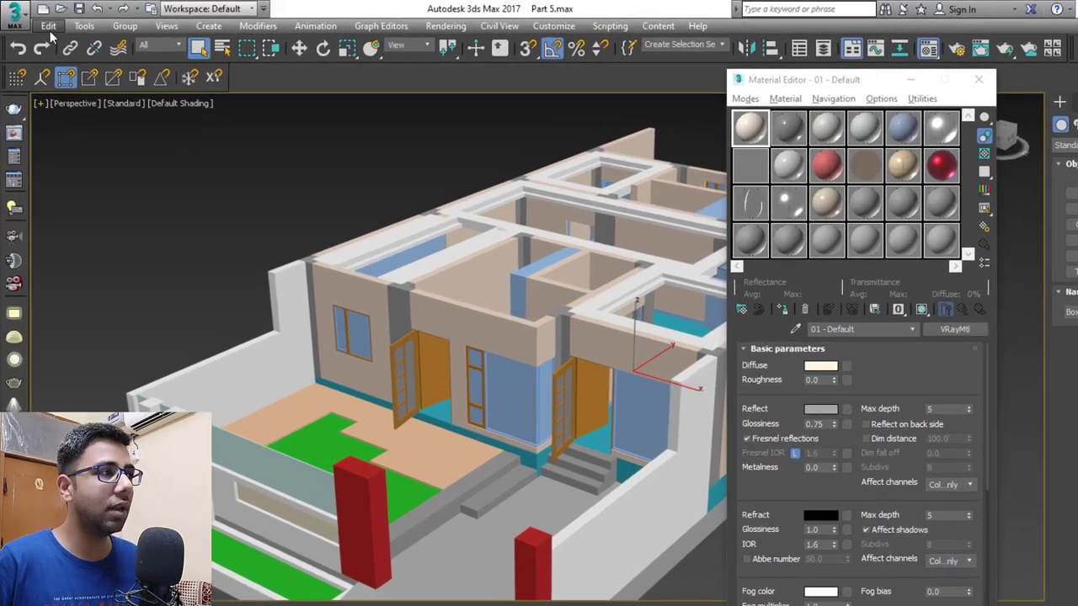
Select all objects by colour using the beige walls, and display edged faces in the viewport
{"action": "left_click", "coordinate": [43, 23]}
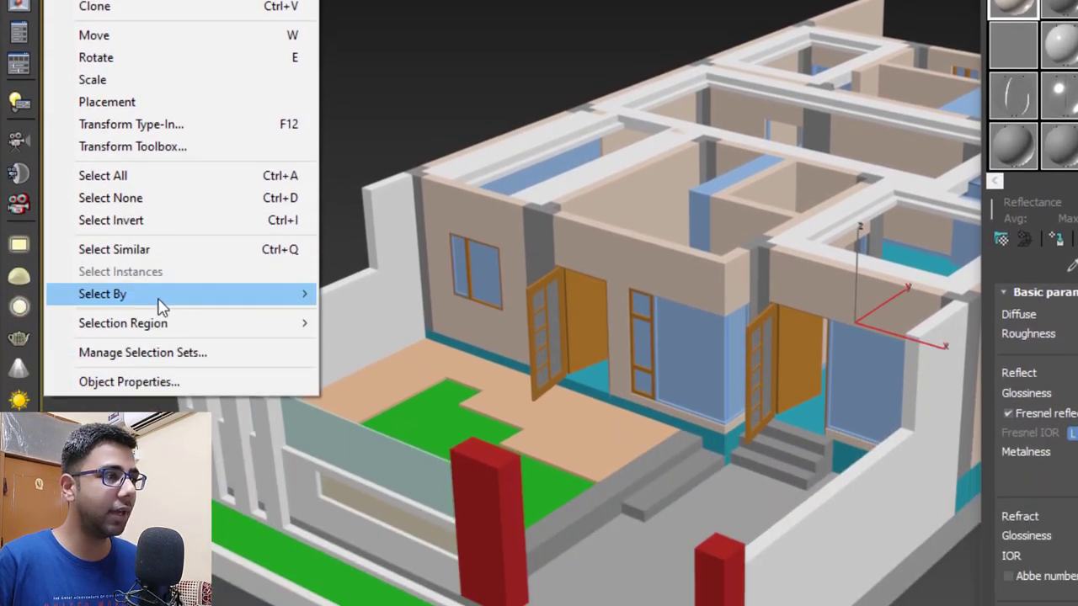
{"action": "mouse_move", "coordinate": [160, 308]}
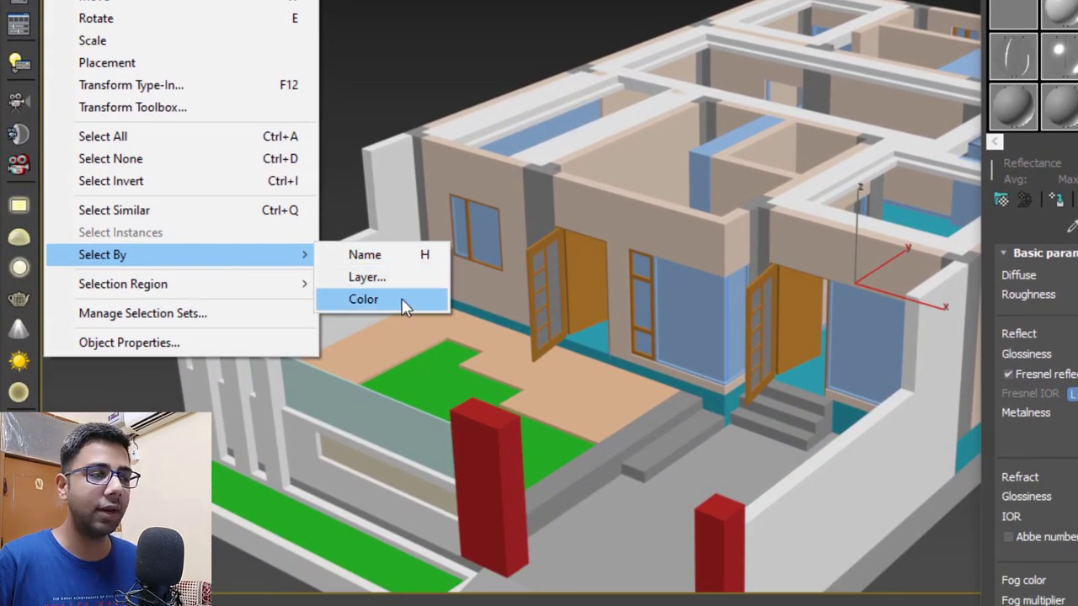
{"action": "left_click", "coordinate": [404, 342]}
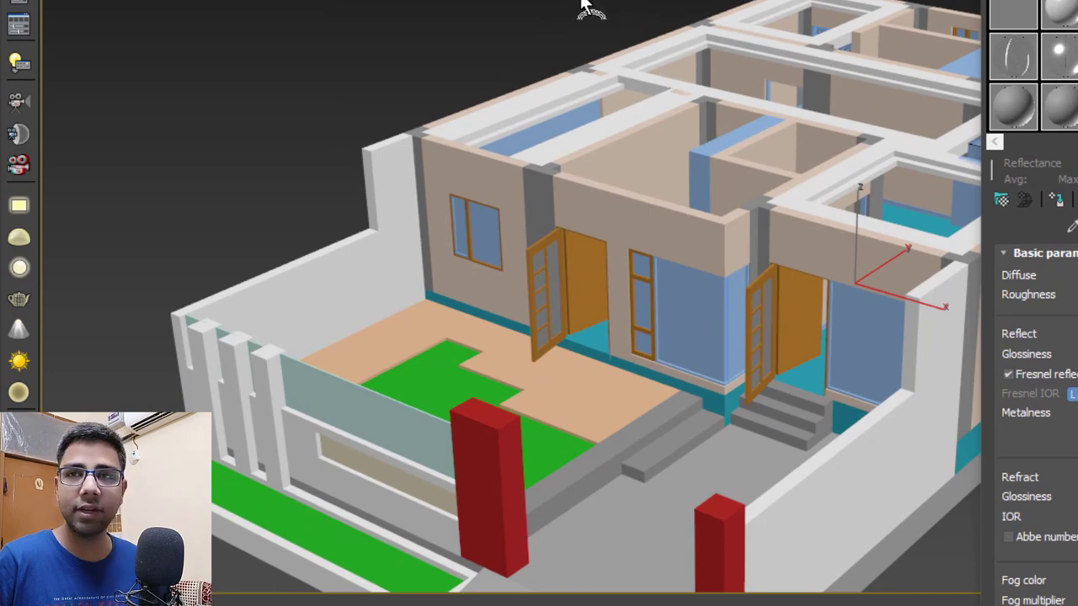
{"action": "left_click", "coordinate": [625, 212]}
{"action": "key", "text": "F4"}
Try lifting the selected walls straight up to check the selection, and undo the move
{"action": "scroll", "coordinate": [396, 261], "scroll_direction": "down", "scroll_amount": 5}
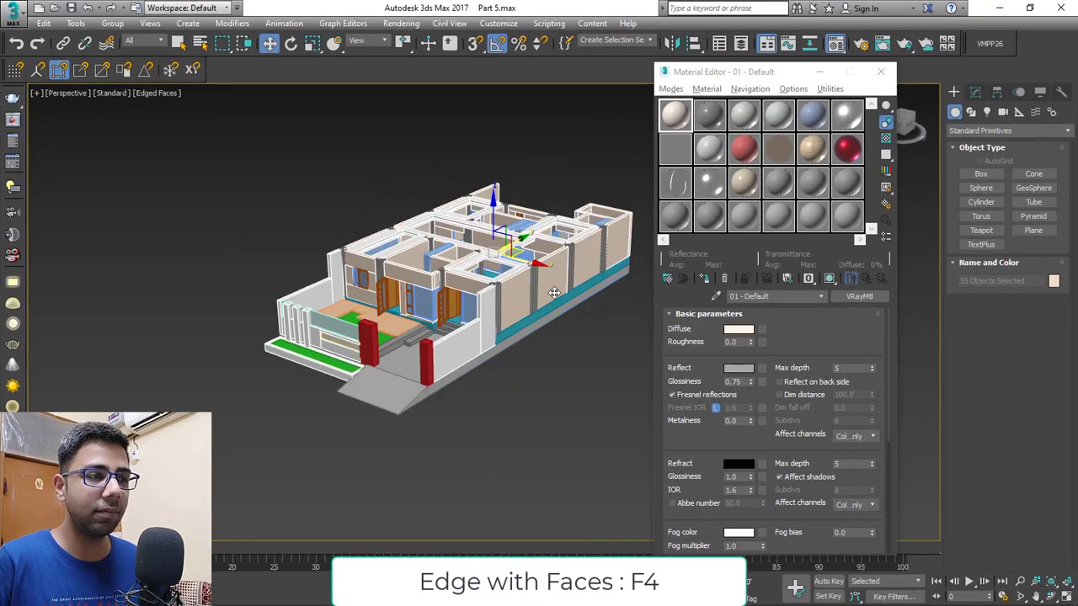
{"action": "scroll", "coordinate": [450, 199], "scroll_direction": "up", "scroll_amount": 3}
{"action": "left_click_drag", "start_coordinate": [462, 191], "coordinate": [481, 48]}
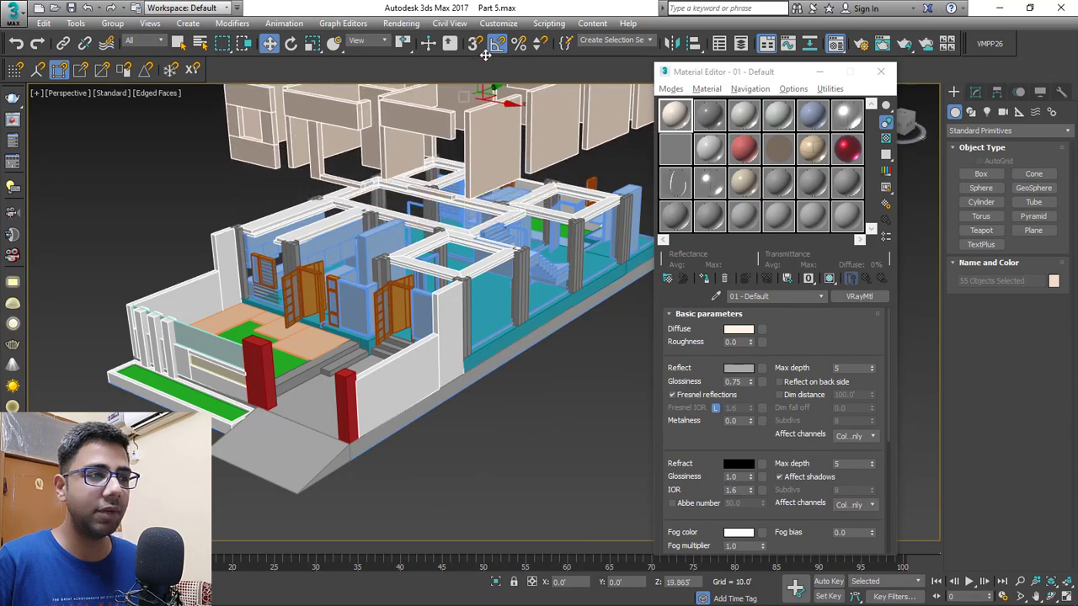
{"action": "key", "text": "ctrl+z"}
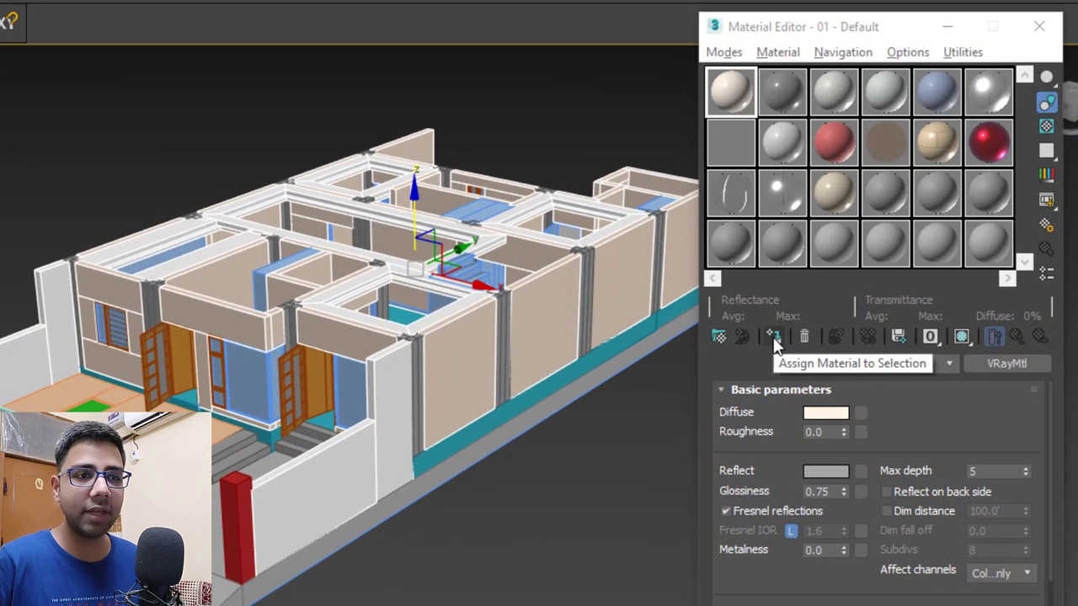
Assign the 01 - Default VRayMtl to the selected walls and show the shaded material in the viewport
{"action": "left_click", "coordinate": [704, 280]}
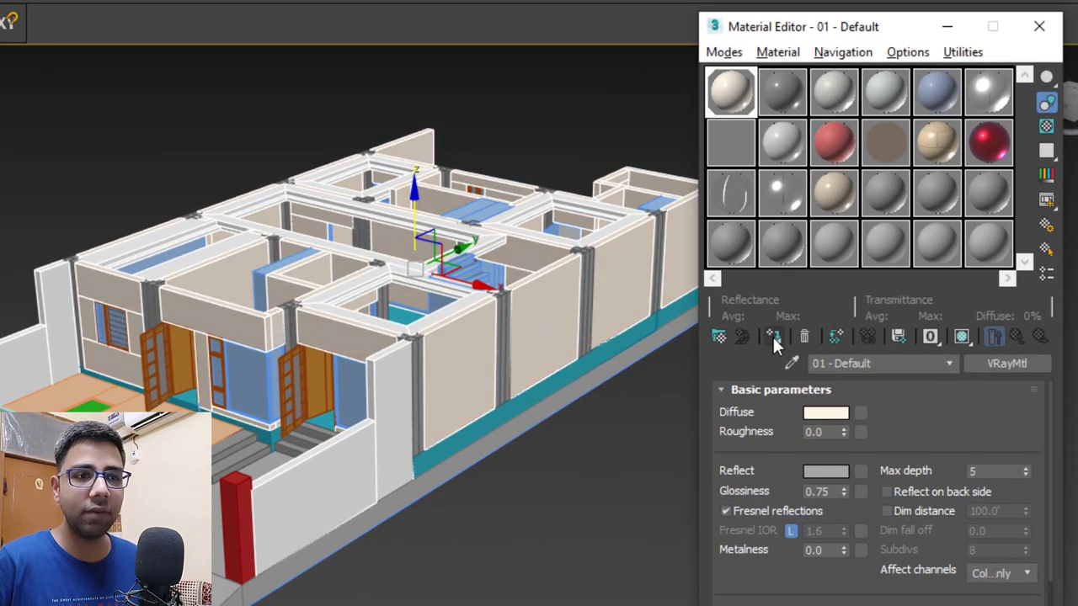
{"action": "left_click", "coordinate": [961, 337]}
{"action": "scroll", "coordinate": [459, 366], "scroll_direction": "up", "scroll_amount": 4}
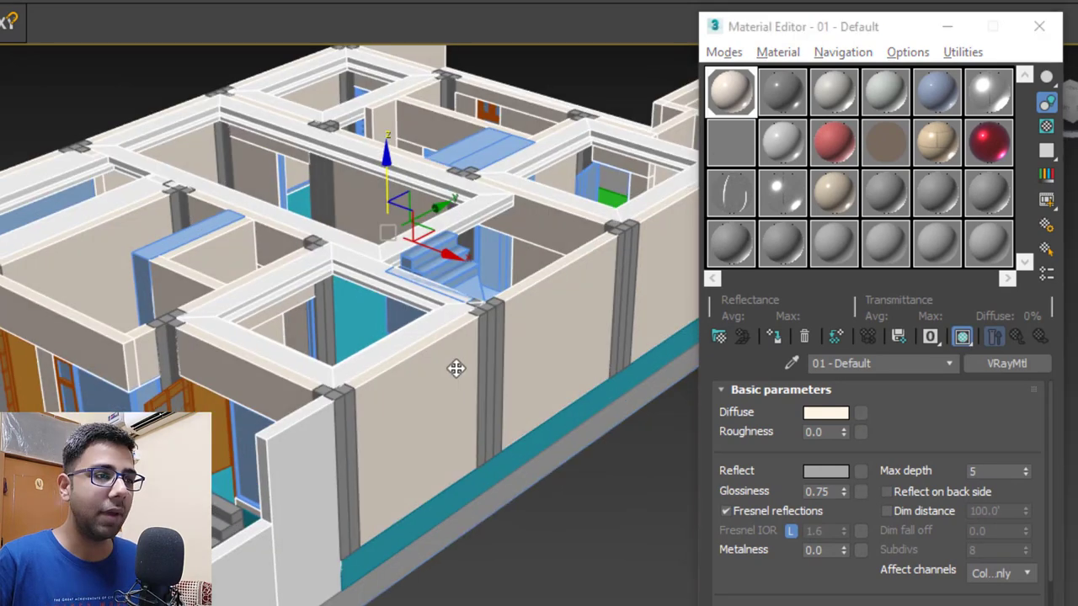
Select all grey columns by object colour, using the column on the outer side wall as the reference
{"action": "scroll", "coordinate": [459, 368], "scroll_direction": "up", "scroll_amount": 5}
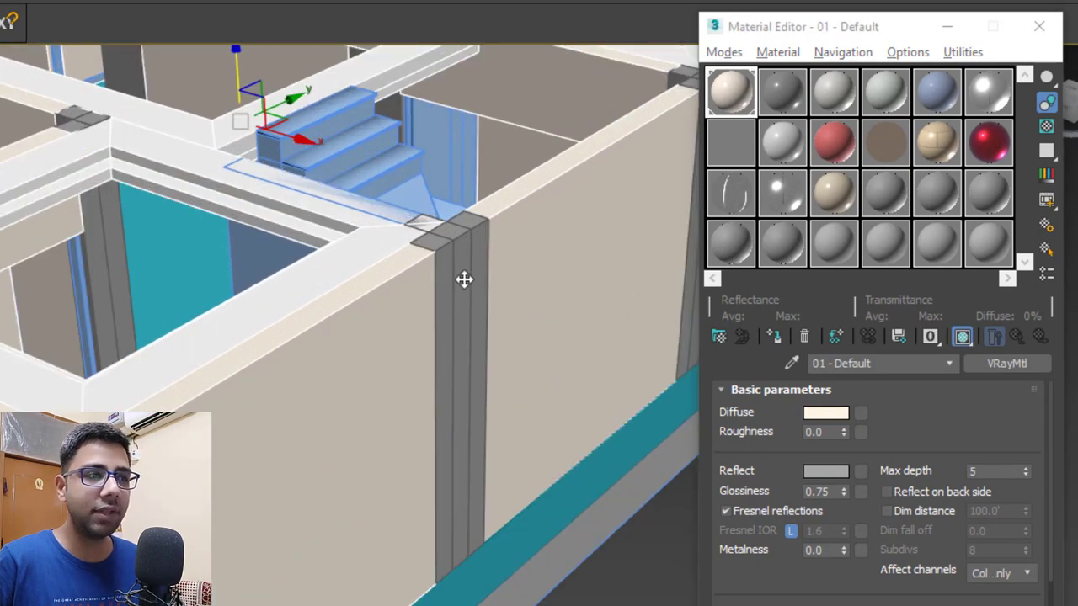
{"action": "left_click", "coordinate": [464, 278]}
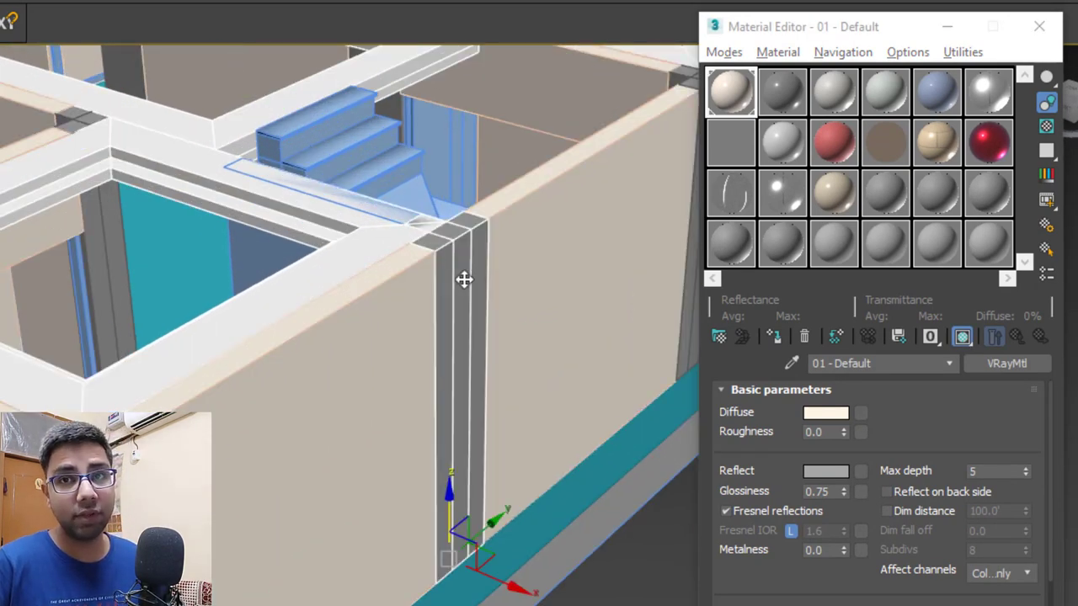
{"action": "scroll", "coordinate": [432, 319], "scroll_direction": "down", "scroll_amount": 2}
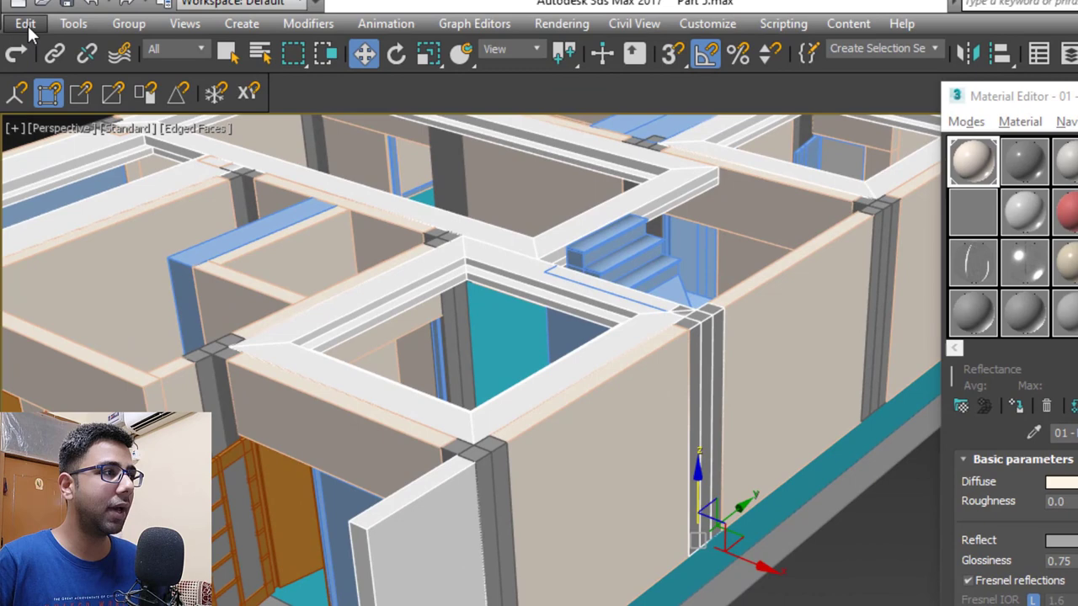
{"action": "left_click", "coordinate": [72, 17]}
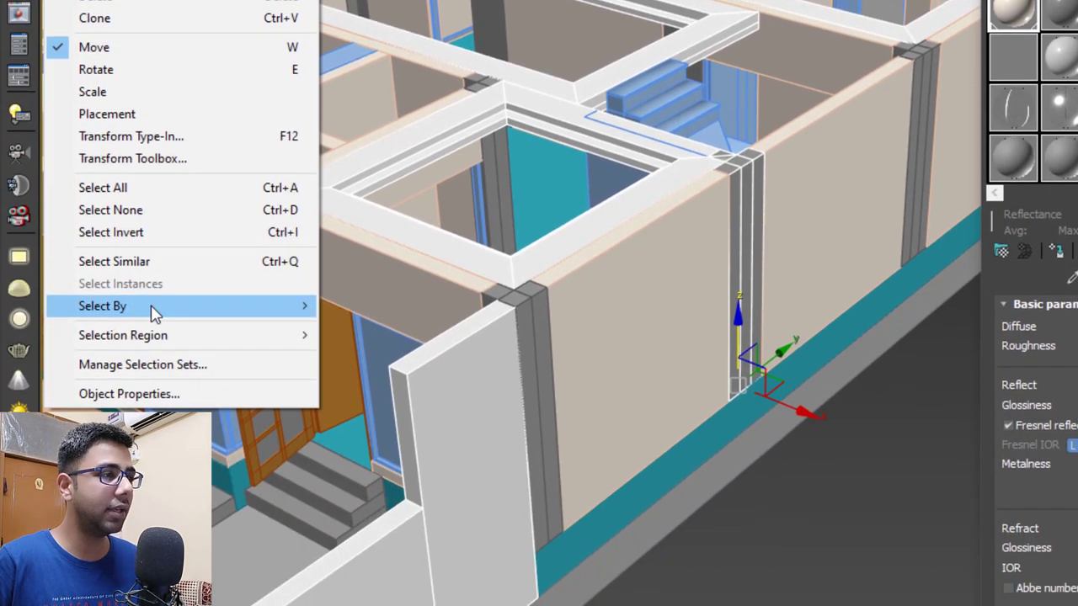
{"action": "mouse_move", "coordinate": [151, 352]}
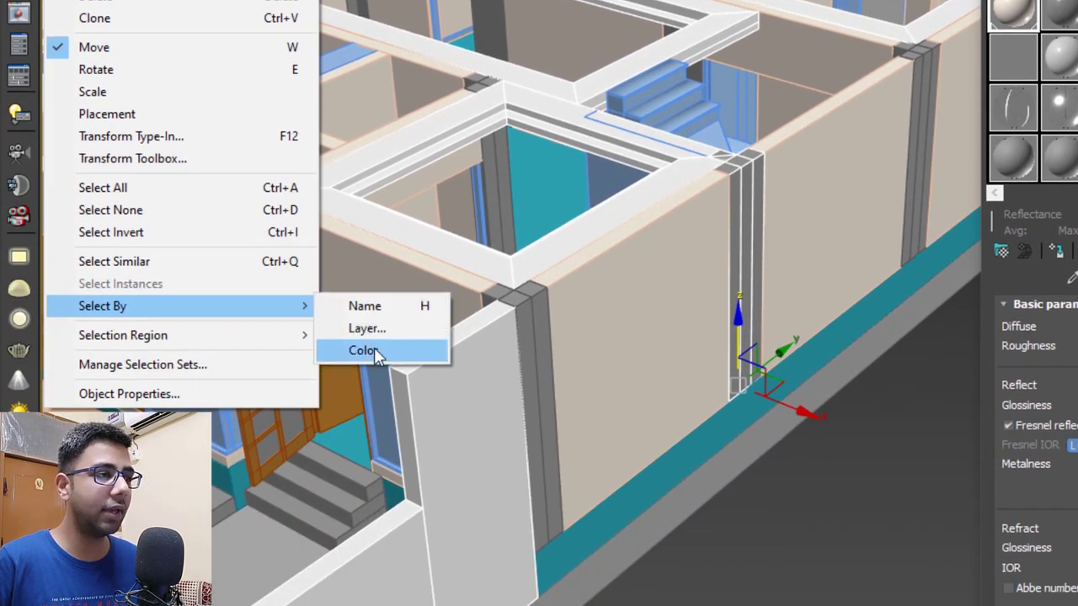
{"action": "left_click", "coordinate": [370, 396]}
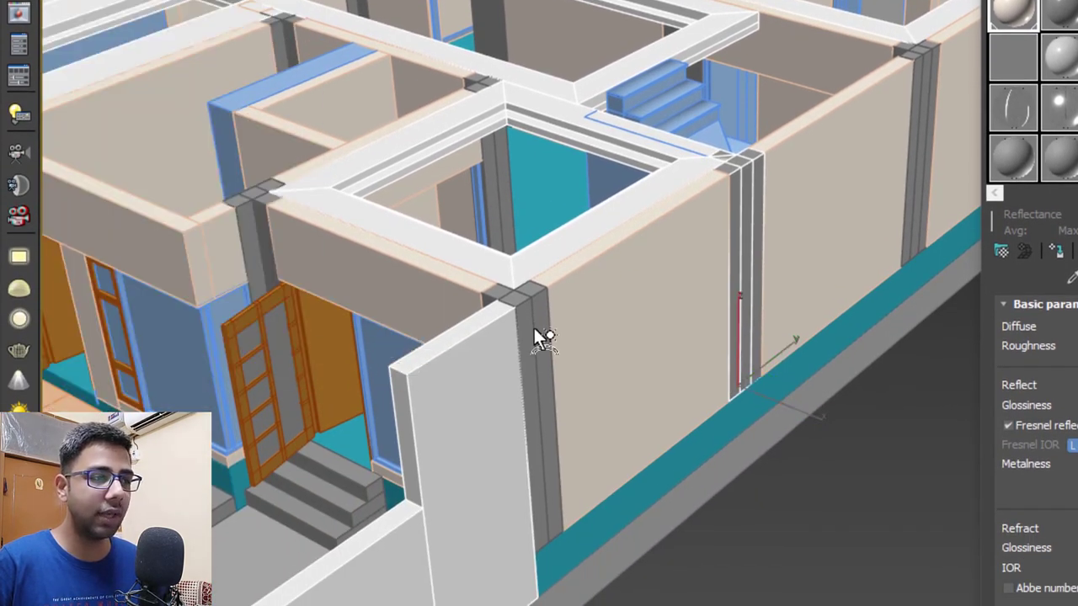
{"action": "scroll", "coordinate": [735, 241], "scroll_direction": "down", "scroll_amount": 8}
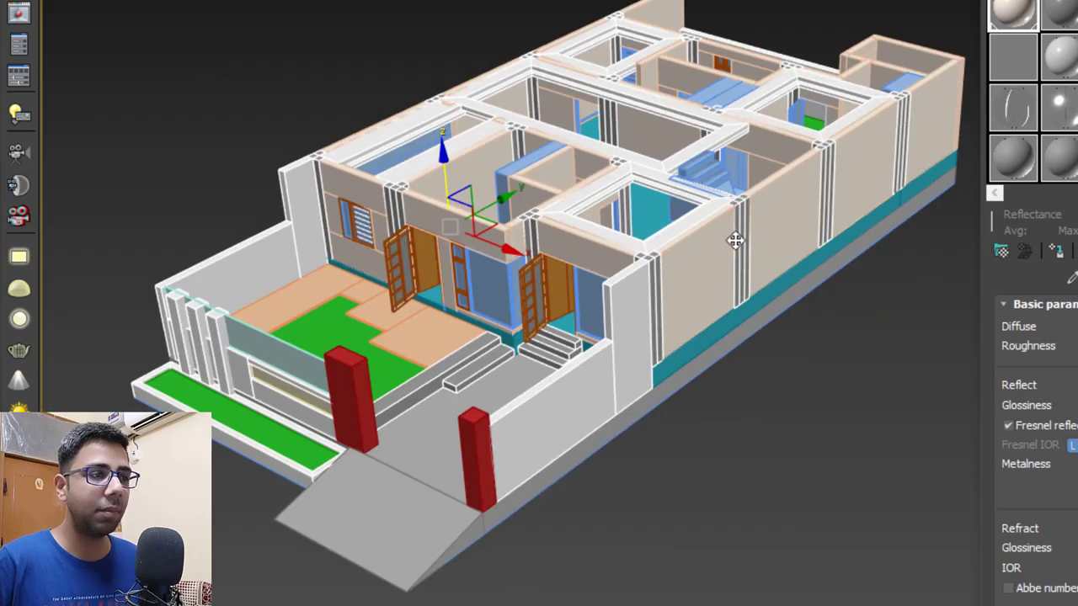
{"action": "middle_click_drag", "start_coordinate": [697, 221], "coordinate": [702, 225], "text": "alt"}
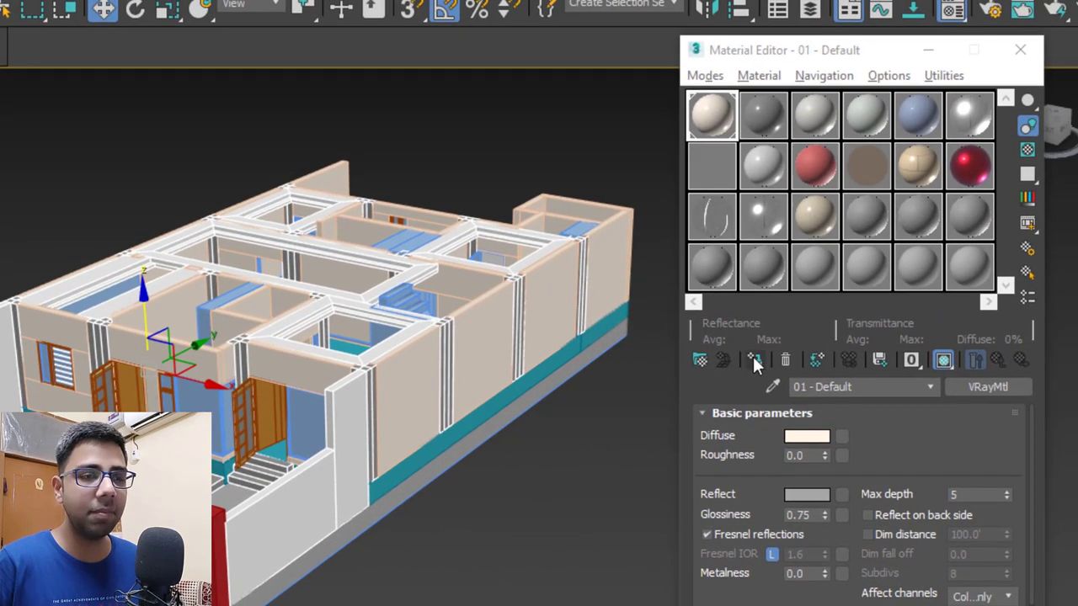
Assign the 01 - Default material to the selected columns and hide the edged faces to check the wall surfaces
{"action": "left_click", "coordinate": [756, 360]}
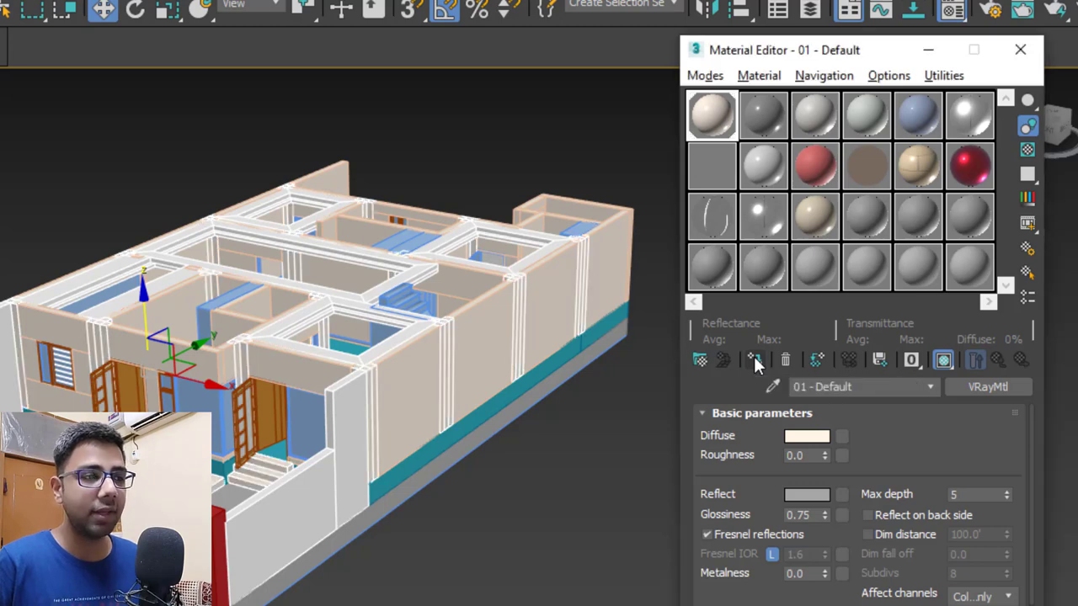
{"action": "scroll", "coordinate": [493, 308], "scroll_direction": "up", "scroll_amount": 4}
{"action": "key", "text": "F4"}
{"action": "key", "text": "F4"}
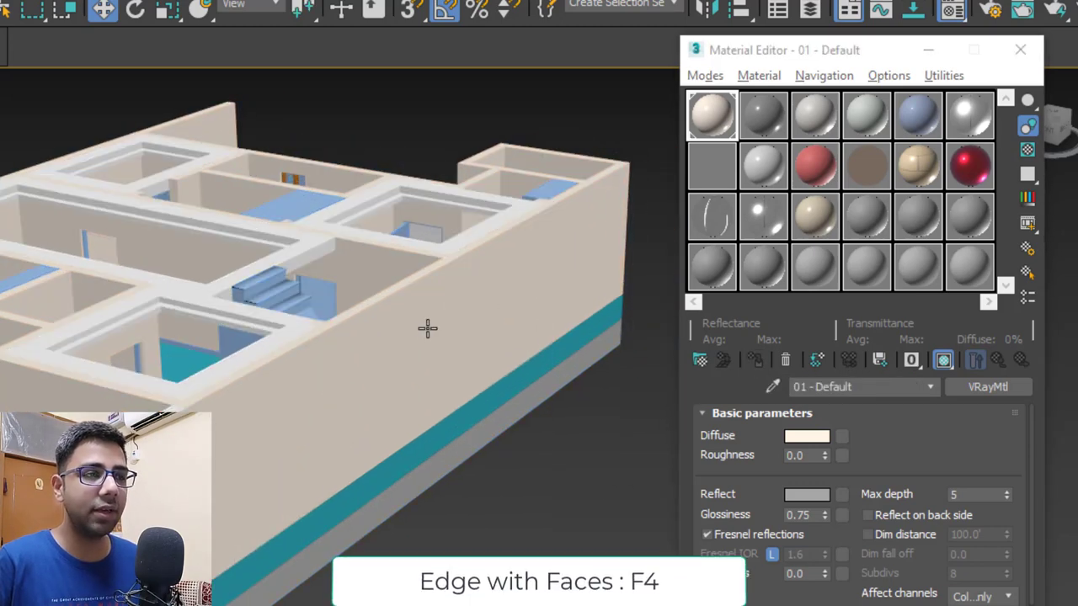
{"action": "middle_click_drag", "start_coordinate": [426, 328], "coordinate": [515, 304]}
{"action": "scroll", "coordinate": [472, 303], "scroll_direction": "up", "scroll_amount": 1}
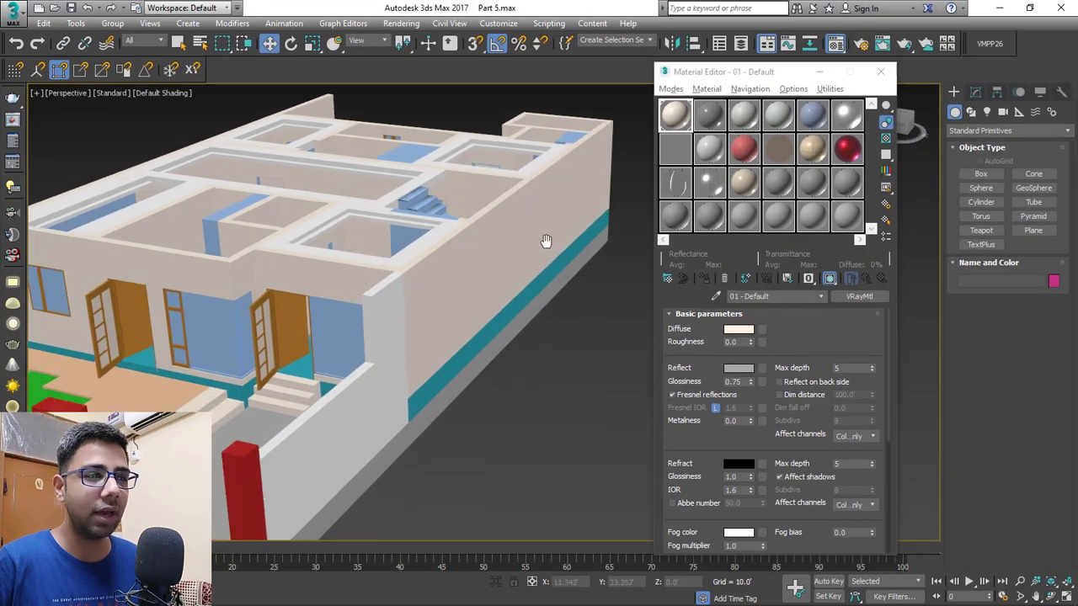
{"action": "middle_click_drag", "start_coordinate": [546, 242], "coordinate": [496, 314]}
{"action": "key", "text": "z"}
{"action": "scroll", "coordinate": [498, 315], "scroll_direction": "up", "scroll_amount": 2}
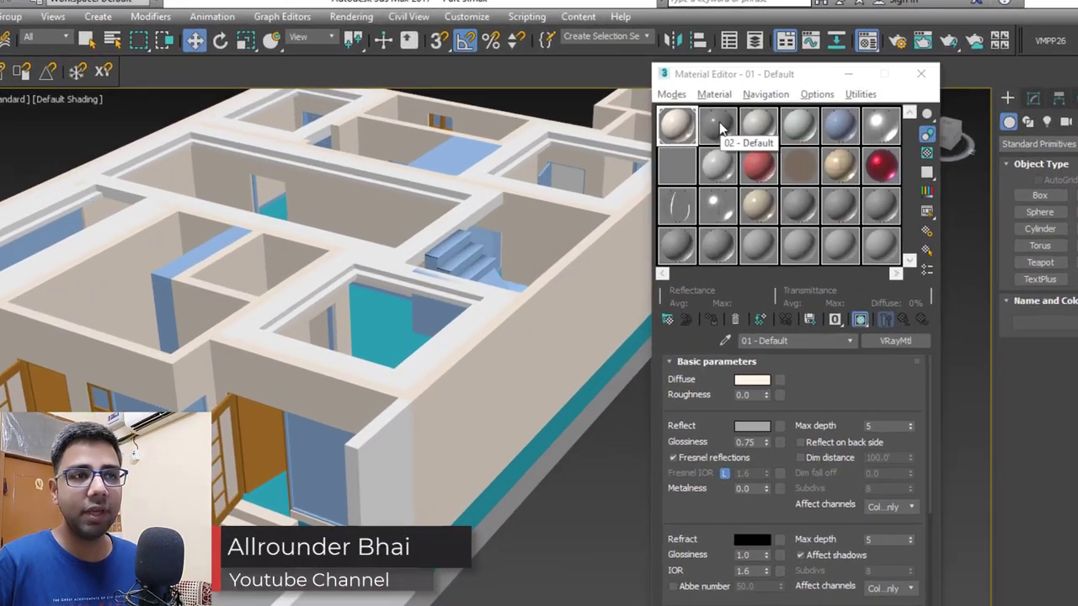
Change the 02 - Default material from a Physical Material to a VRayMtl
{"action": "left_click", "coordinate": [718, 126]}
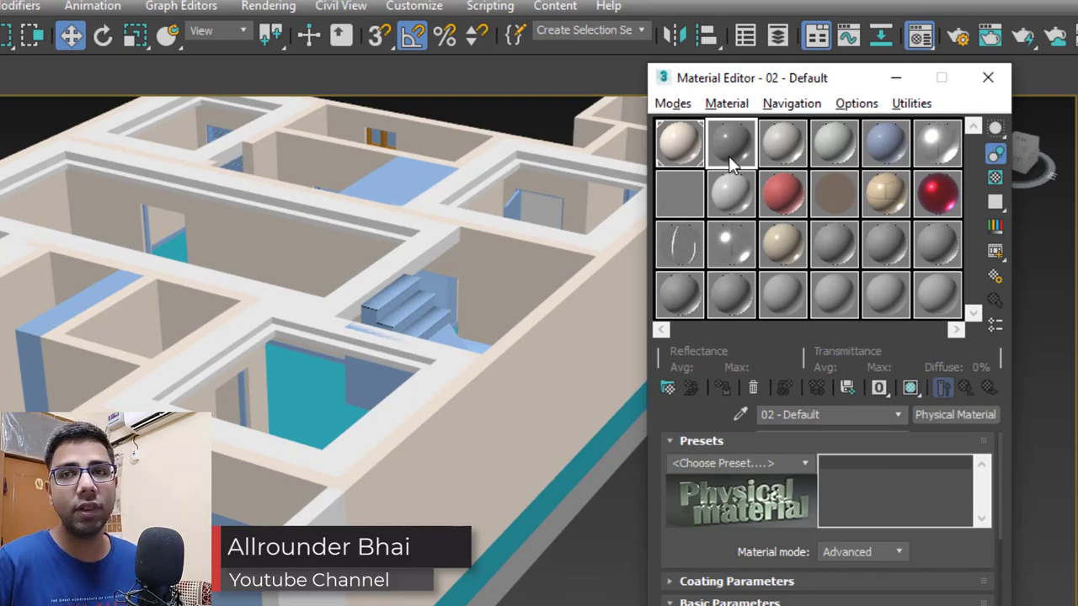
{"action": "left_click_drag", "start_coordinate": [772, 72], "coordinate": [720, 31]}
{"action": "left_click", "coordinate": [903, 371]}
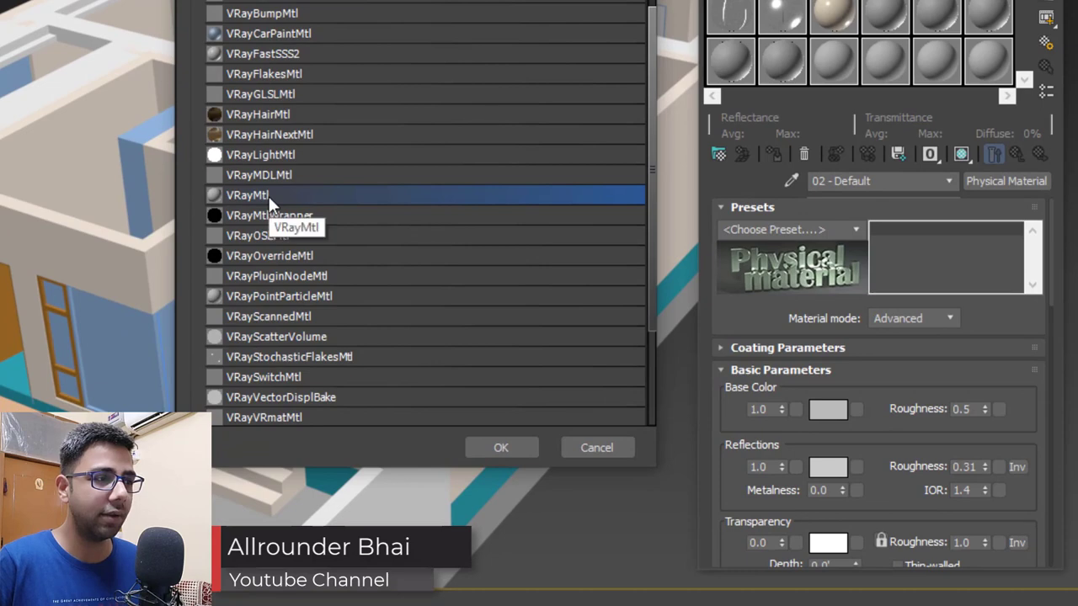
{"action": "double_click", "coordinate": [268, 197]}
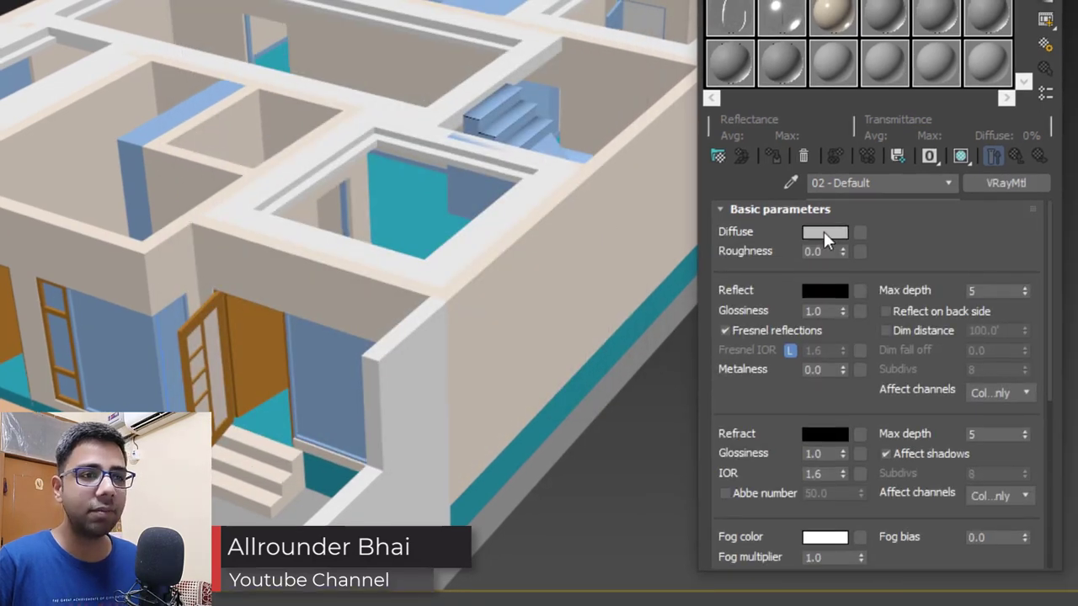
Give the 02 - Default VRayMtl a white diffuse colour, a grey reflection colour and a reflection glossiness of 0.75
{"action": "left_click", "coordinate": [824, 232]}
{"action": "left_click_drag", "start_coordinate": [302, 211], "coordinate": [302, 287]}
{"action": "left_click", "coordinate": [448, 314]}
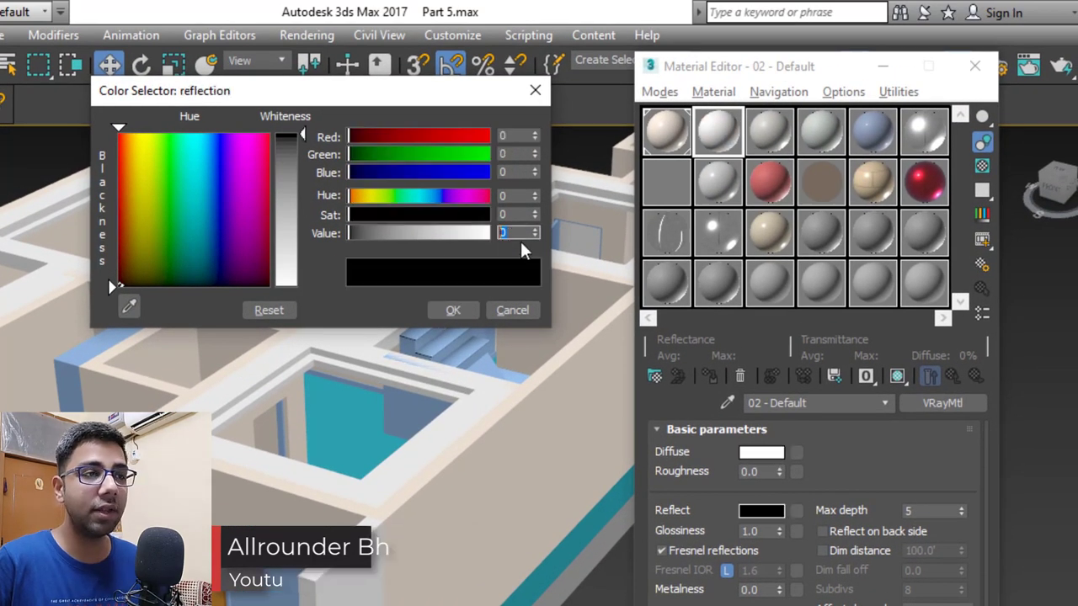
{"action": "double_click", "coordinate": [524, 233]}
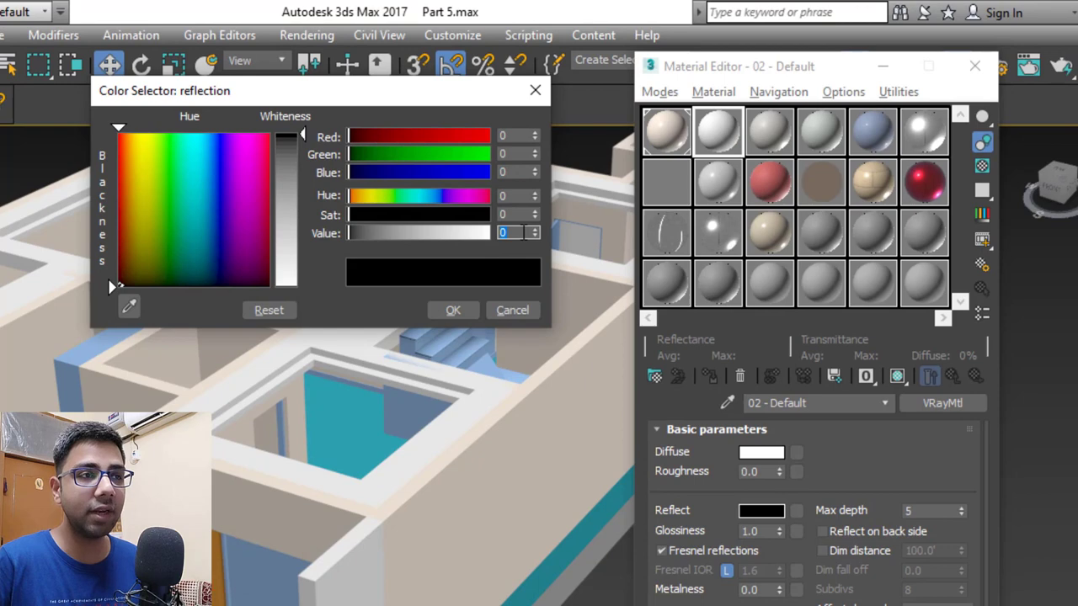
{"action": "left_click", "coordinate": [452, 310]}
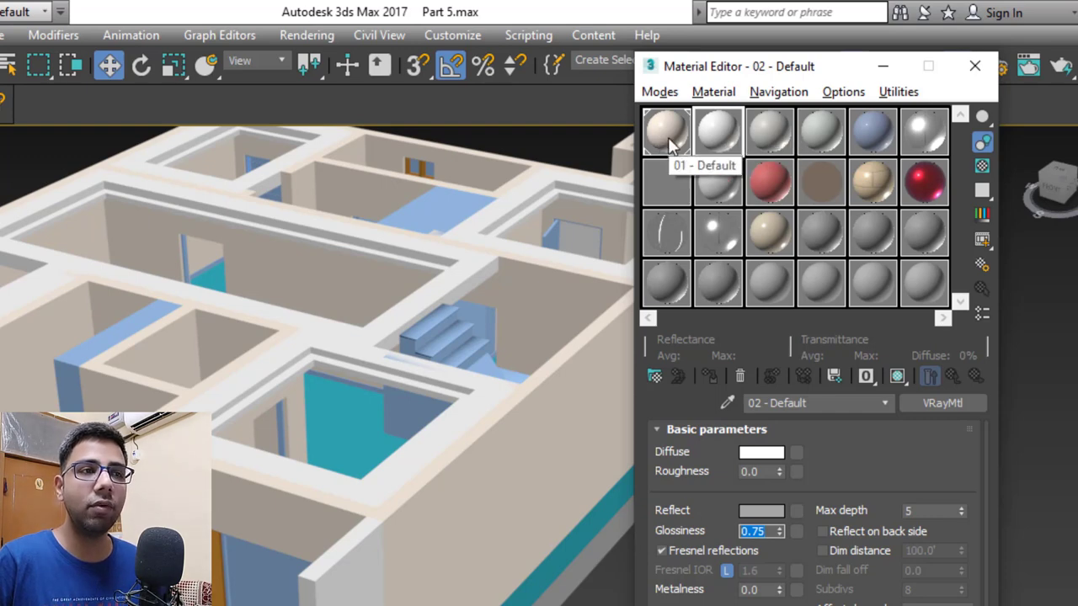
{"action": "left_click", "coordinate": [669, 139]}
{"action": "left_click", "coordinate": [721, 137]}
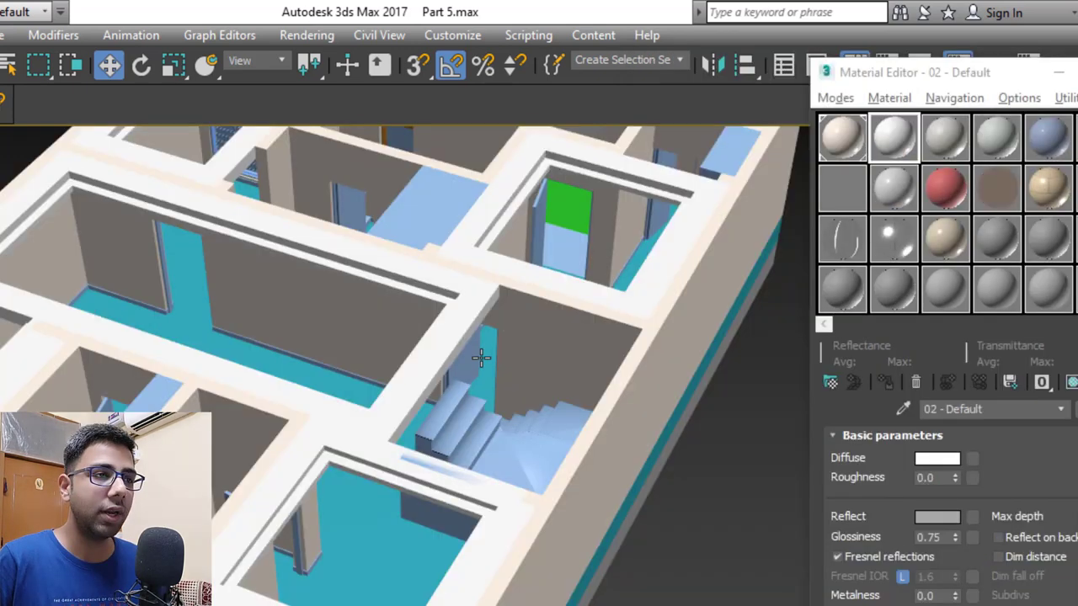
Select all white objects by object colour, using the ceiling frame beside the staircase as the reference
{"action": "middle_click_drag", "start_coordinate": [484, 332], "coordinate": [529, 328]}
{"action": "scroll", "coordinate": [505, 362], "scroll_direction": "up", "scroll_amount": 3}
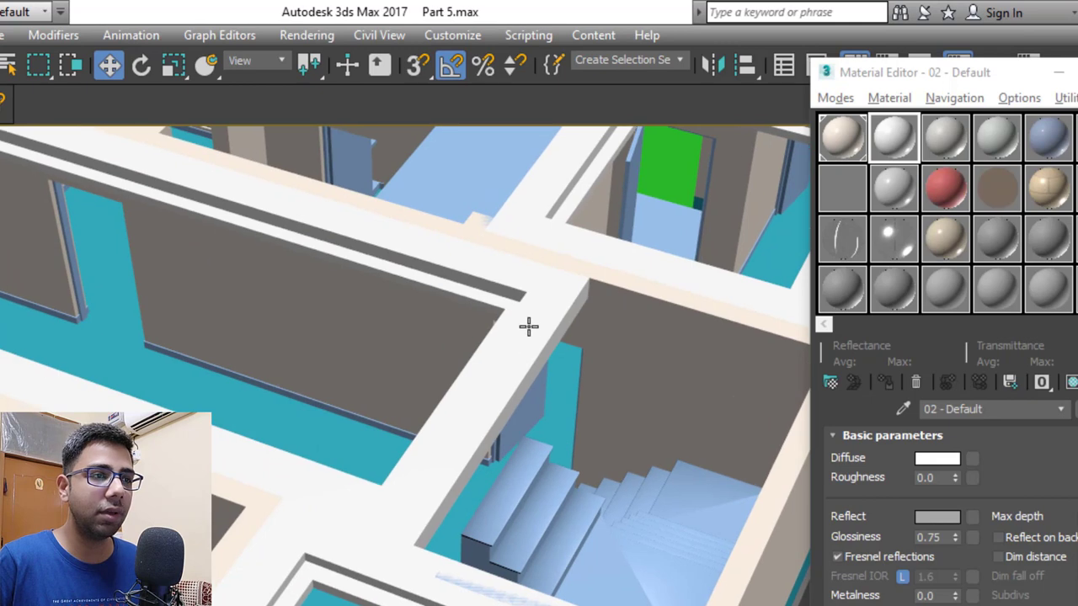
{"action": "left_click", "coordinate": [529, 327]}
{"action": "key", "text": "z"}
{"action": "middle_click_drag", "start_coordinate": [421, 431], "coordinate": [544, 312], "text": "alt"}
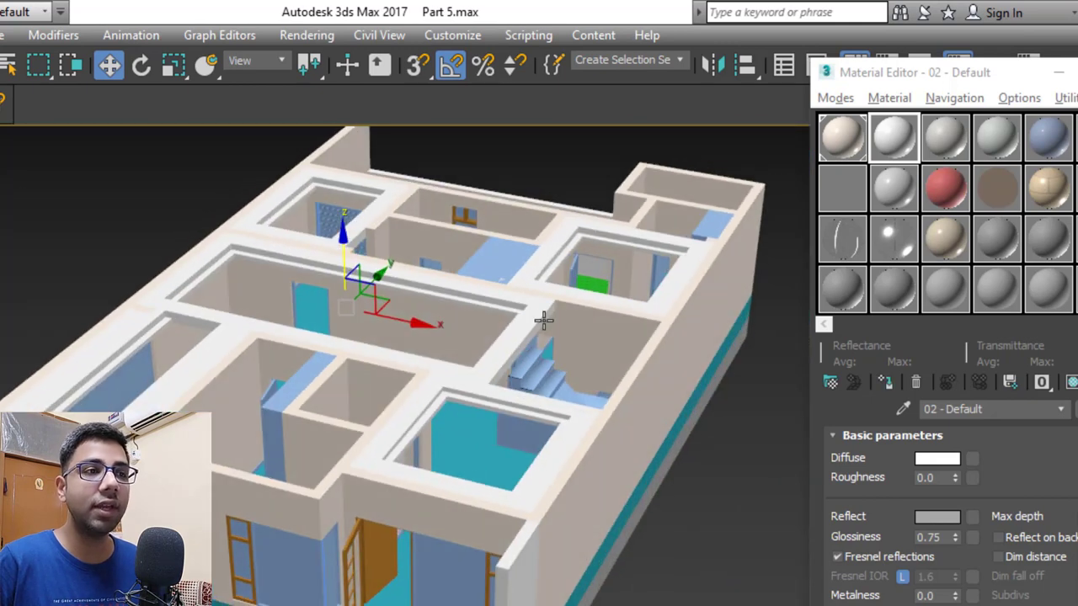
{"action": "scroll", "coordinate": [530, 329], "scroll_direction": "up", "scroll_amount": 4}
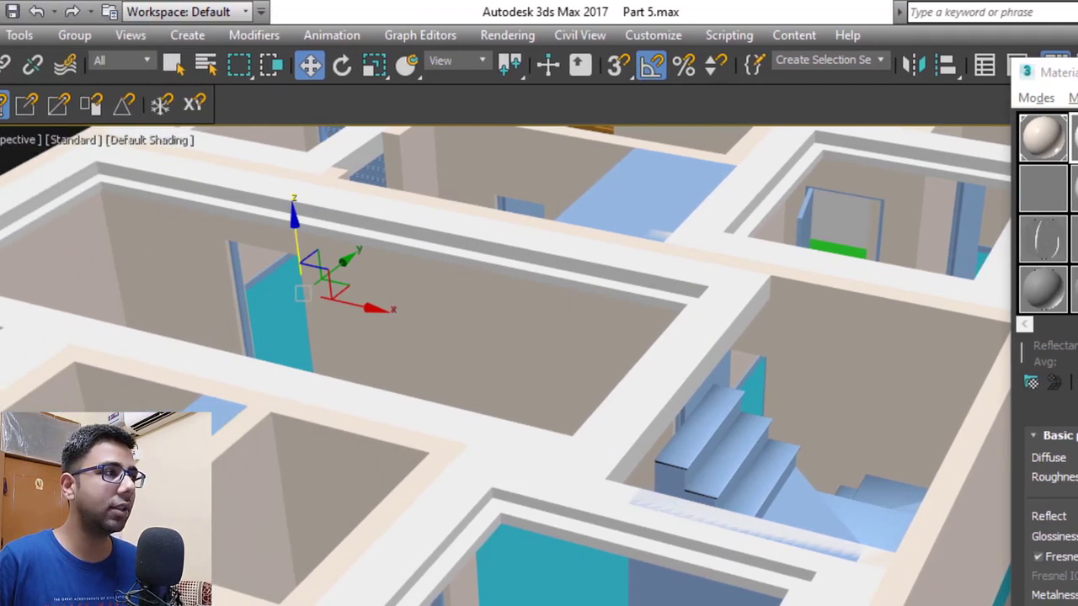
{"action": "left_click", "coordinate": [65, 34]}
{"action": "mouse_move", "coordinate": [101, 298]}
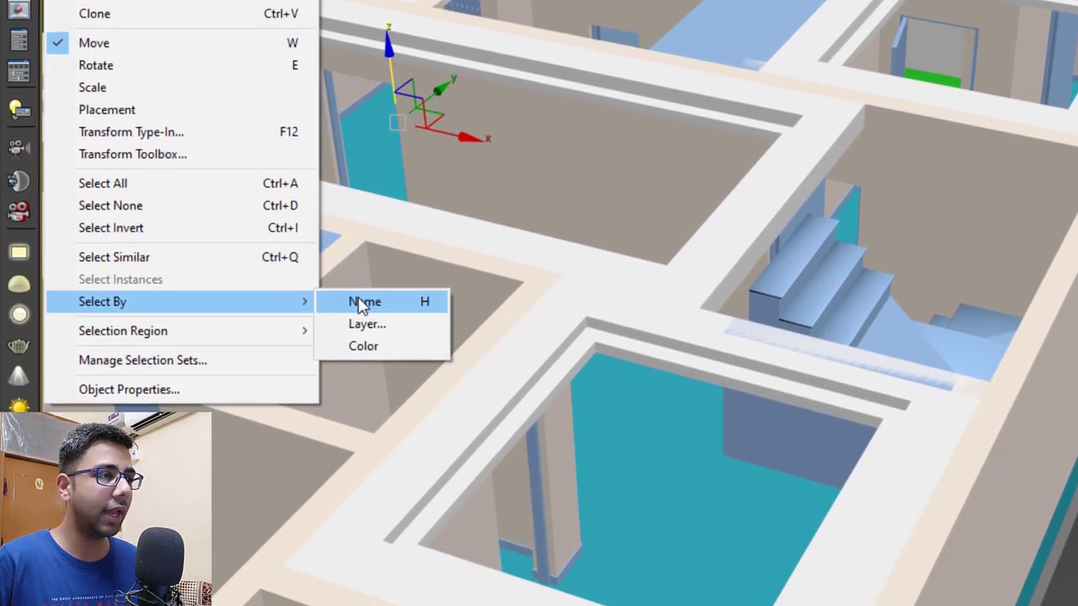
{"action": "left_click", "coordinate": [376, 333]}
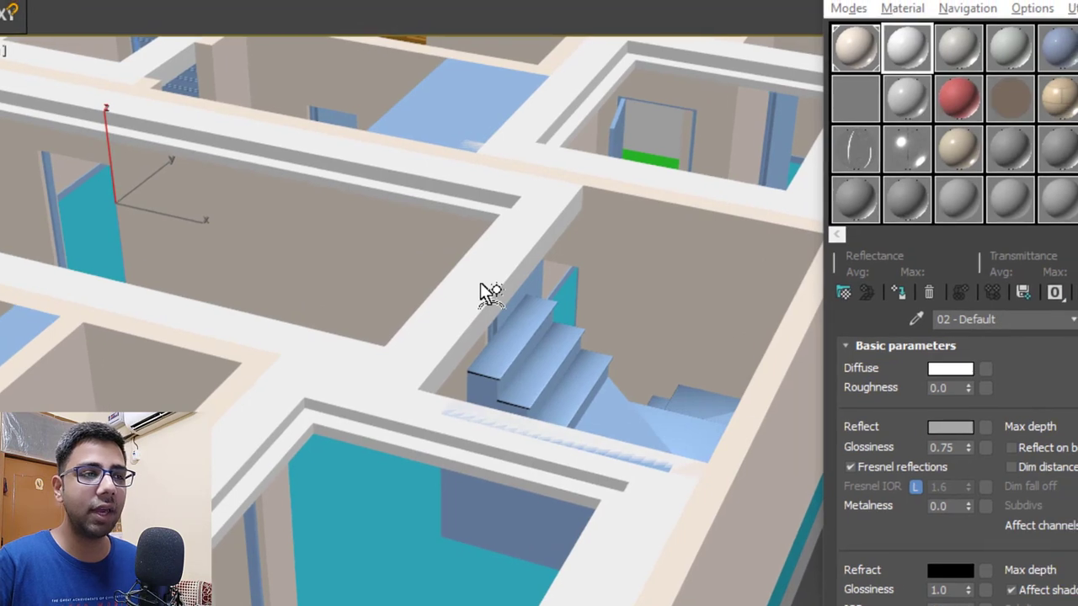
{"action": "left_click", "coordinate": [480, 282]}
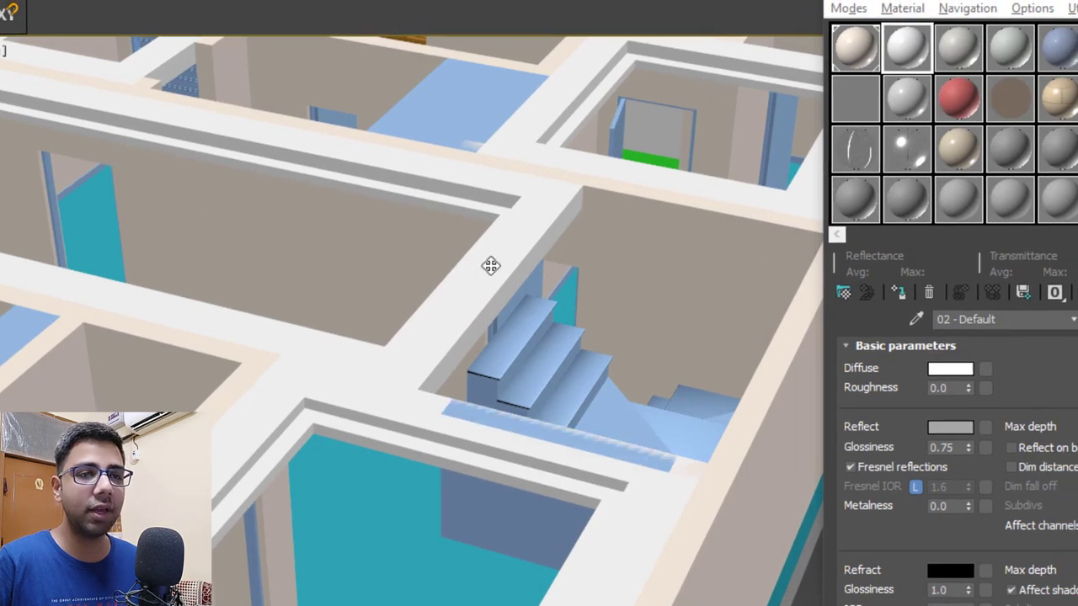
Assign the 02 - Default material to the selected white objects and show it shaded with edged faces in the viewport
{"action": "scroll", "coordinate": [491, 264], "scroll_direction": "down", "scroll_amount": 3}
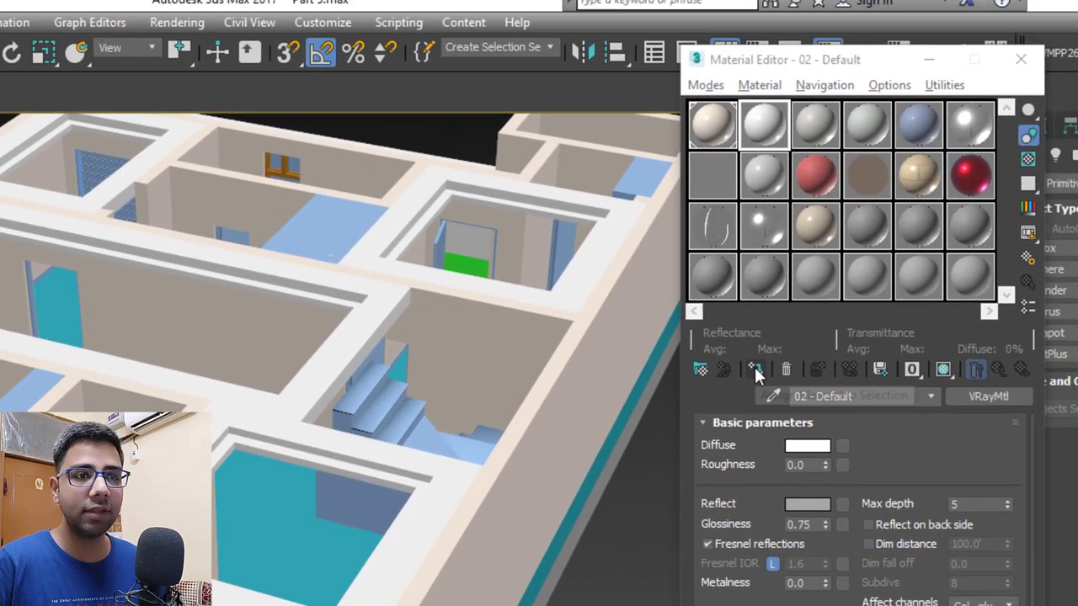
{"action": "left_click", "coordinate": [756, 370]}
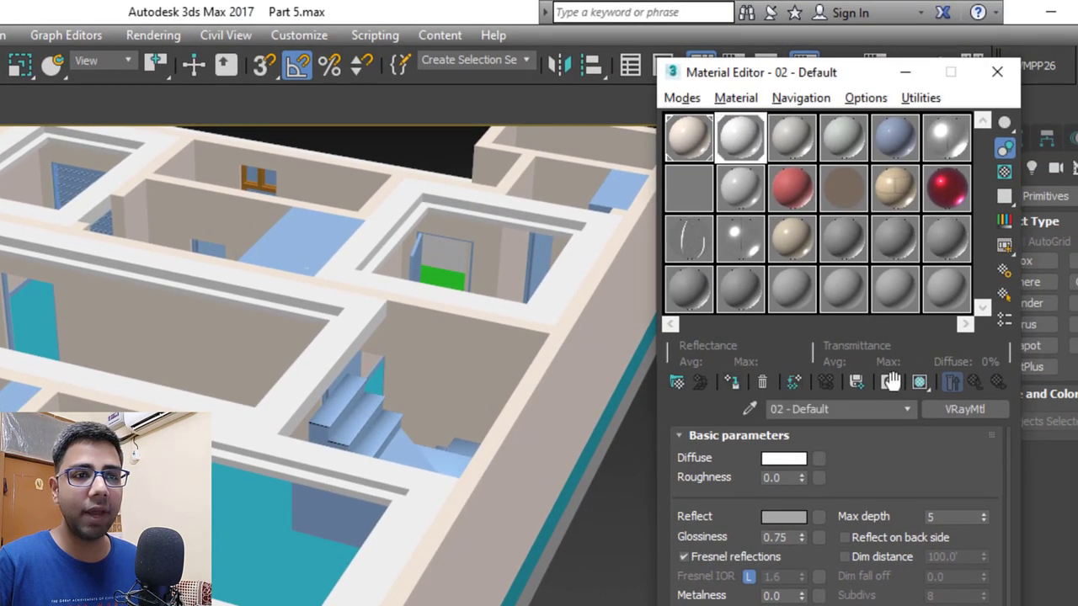
{"action": "left_click", "coordinate": [942, 371]}
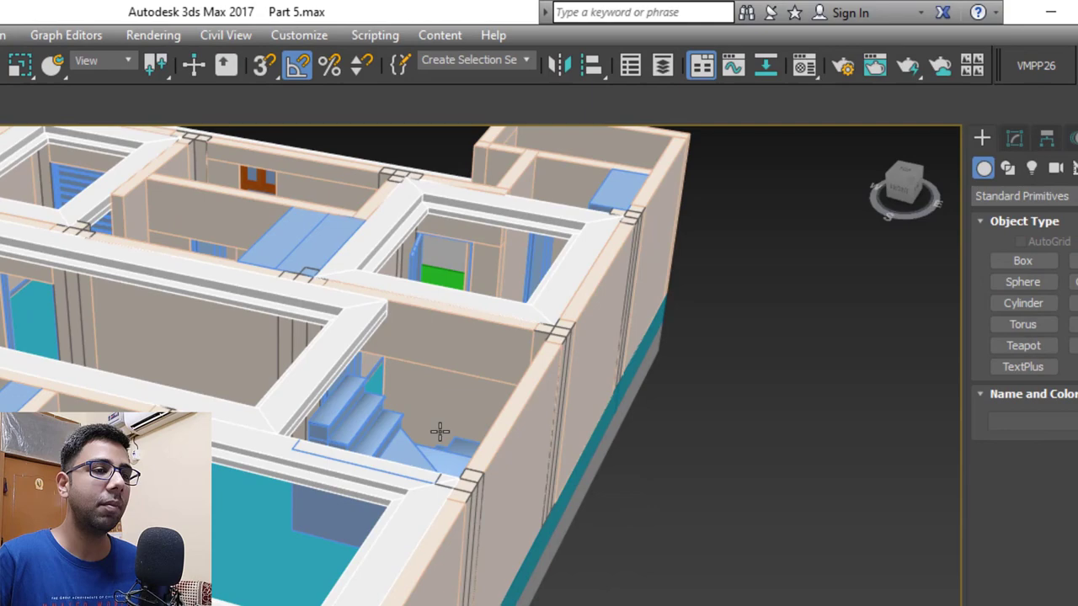
{"action": "scroll", "coordinate": [441, 493], "scroll_direction": "down", "scroll_amount": 2}
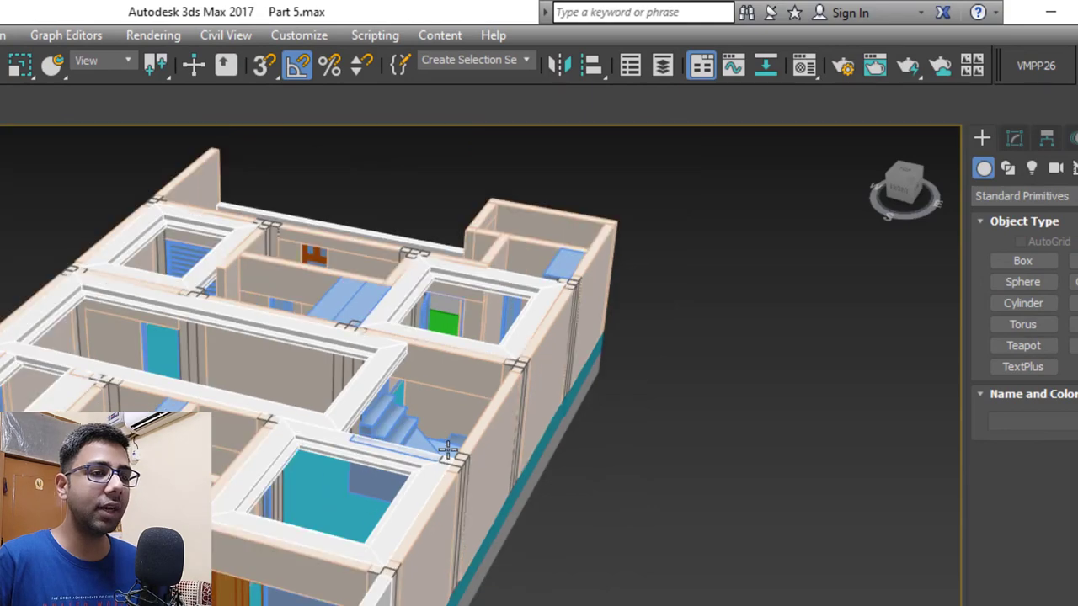
{"action": "middle_click_drag", "start_coordinate": [439, 496], "coordinate": [462, 430], "text": "alt"}
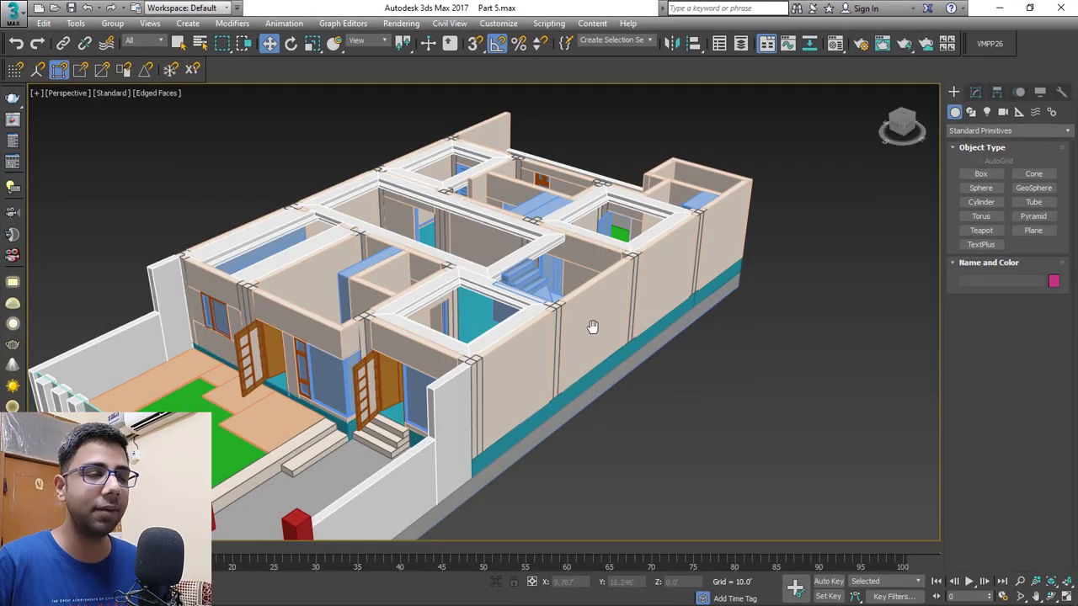
{"action": "scroll", "coordinate": [589, 325], "scroll_direction": "down", "scroll_amount": 2}
{"action": "middle_click_drag", "start_coordinate": [593, 240], "coordinate": [596, 251], "text": "alt"}
{"action": "scroll", "coordinate": [595, 251], "scroll_direction": "up", "scroll_amount": 5}
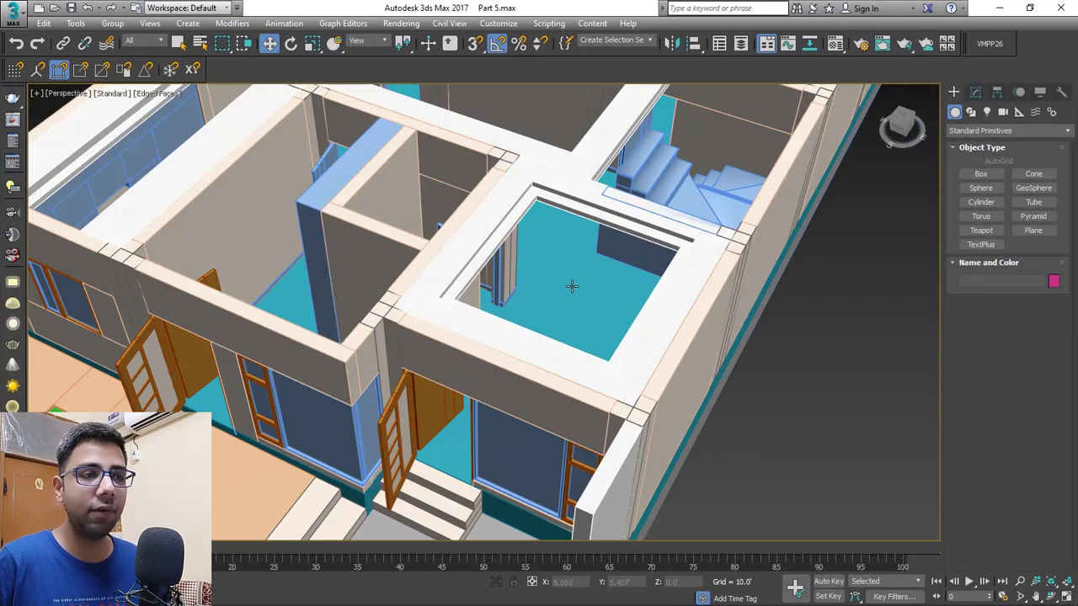
Select the teal main floor slab inside the house and open the Material Editor
{"action": "left_click", "coordinate": [572, 287]}
{"action": "mouse_move", "coordinate": [640, 345]}
{"action": "middle_mouse_down", "text": "alt"}
{"action": "mouse_move", "coordinate": [567, 303]}
{"action": "mouse_move", "coordinate": [635, 331]}
{"action": "mouse_move", "coordinate": [646, 357]}
{"action": "middle_mouse_up", "text": "alt"}
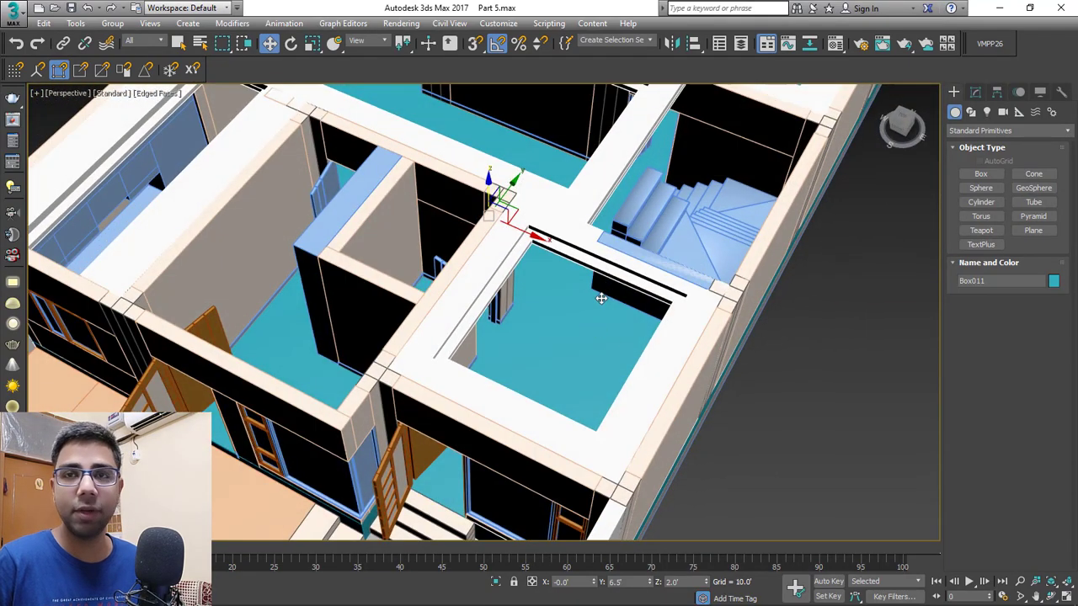
{"action": "key", "text": "m"}
{"action": "middle_click_drag", "start_coordinate": [581, 320], "coordinate": [549, 367]}
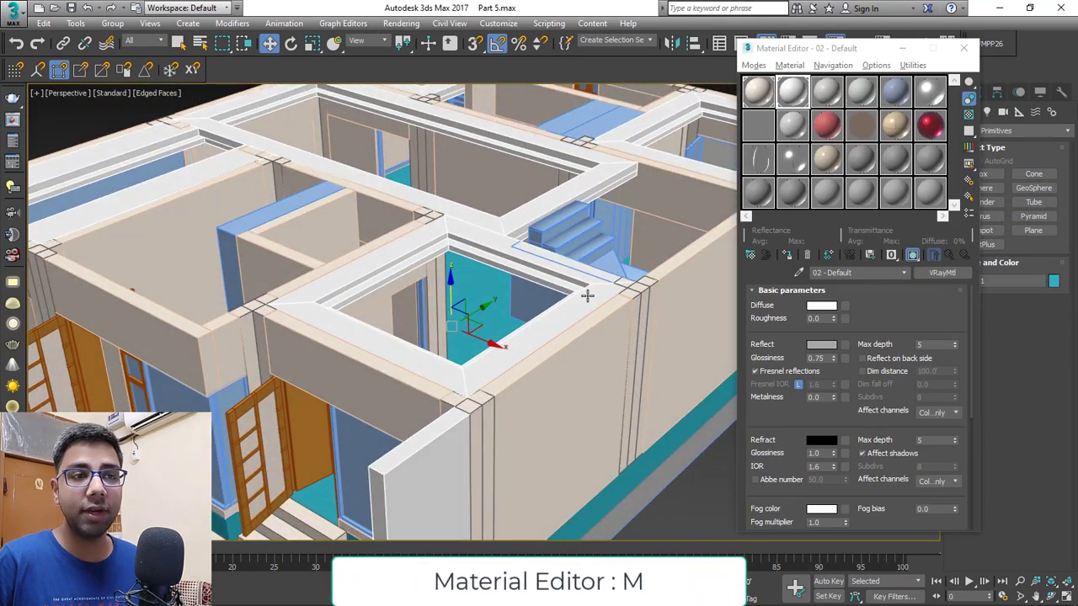
{"action": "middle_click_drag", "start_coordinate": [587, 295], "coordinate": [548, 310]}
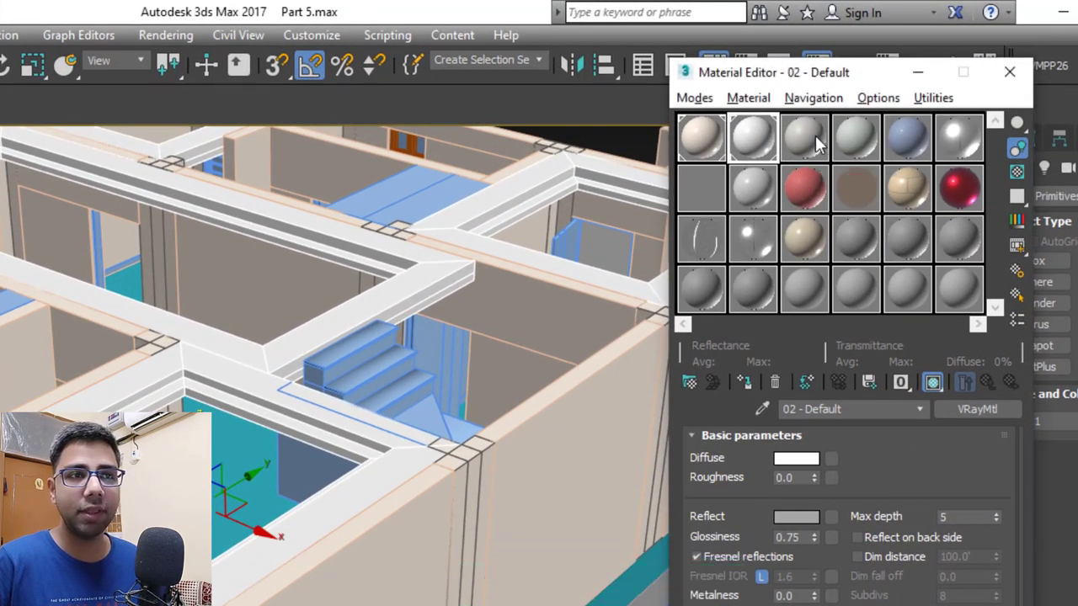
Change the 03 - Default material from a Physical Material to a VRayMtl
{"action": "left_click", "coordinate": [834, 88]}
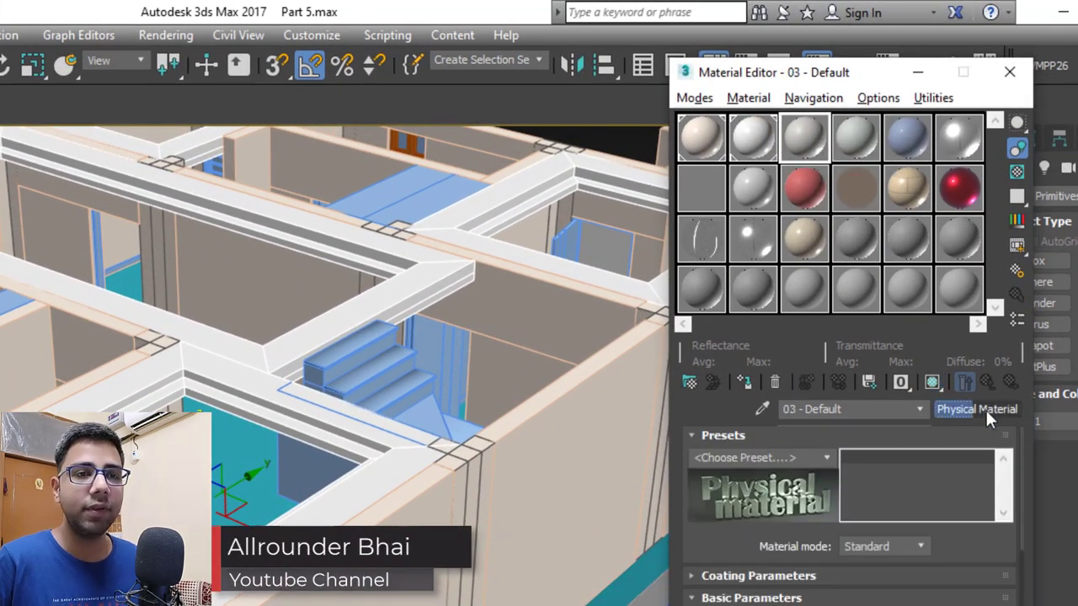
{"action": "left_click", "coordinate": [950, 408]}
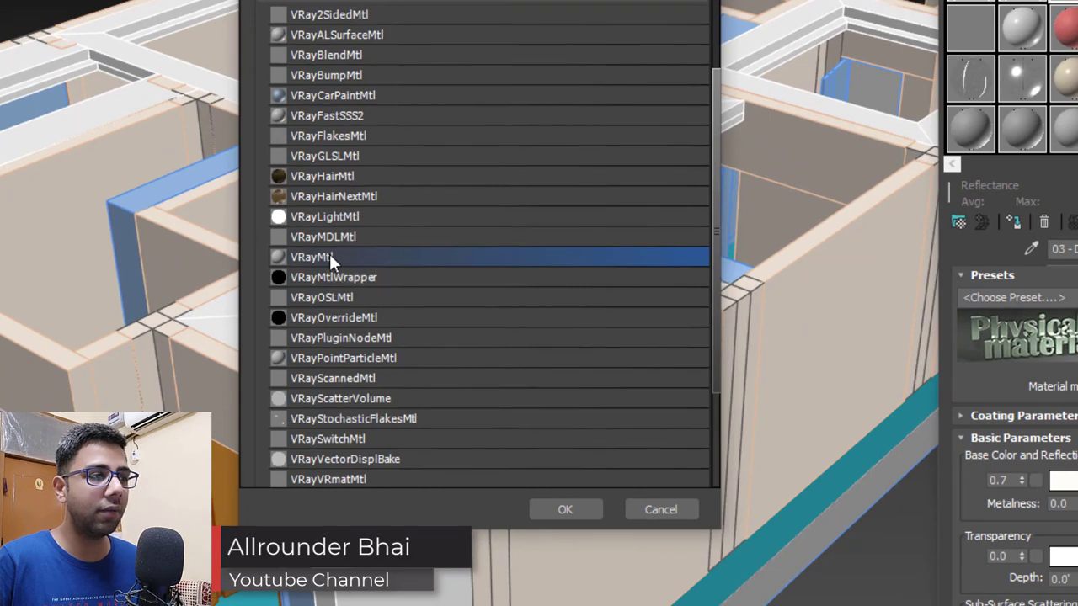
{"action": "left_click", "coordinate": [587, 510]}
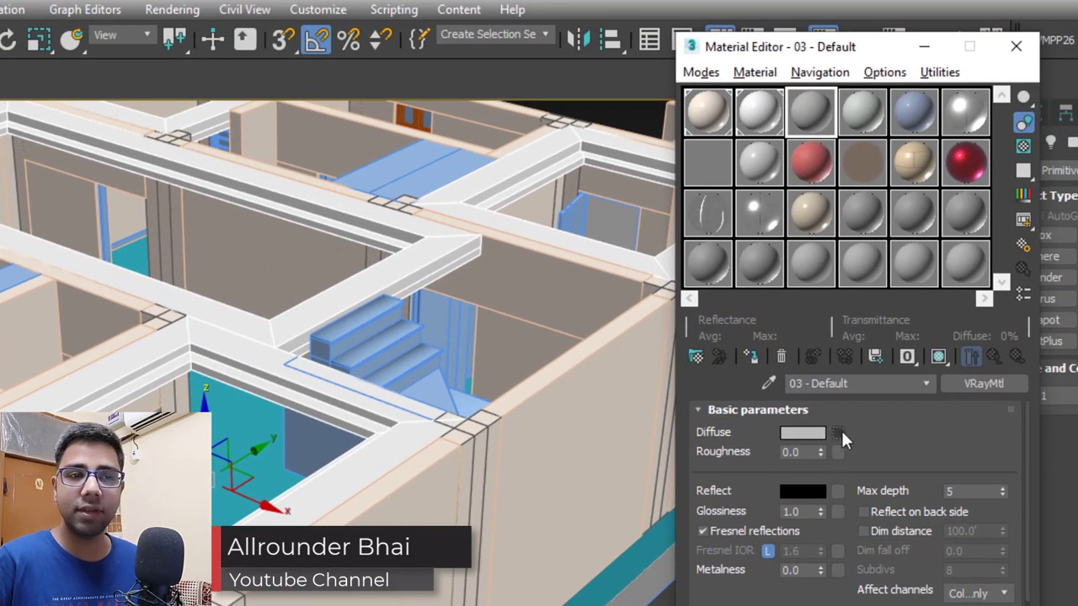
Add a Bitmap to the diffuse slot of 03 - Default, using the white satuario image from the Textures folder
{"action": "left_click", "coordinate": [837, 432]}
{"action": "scroll", "coordinate": [93, 94], "scroll_direction": "up", "scroll_amount": 5}
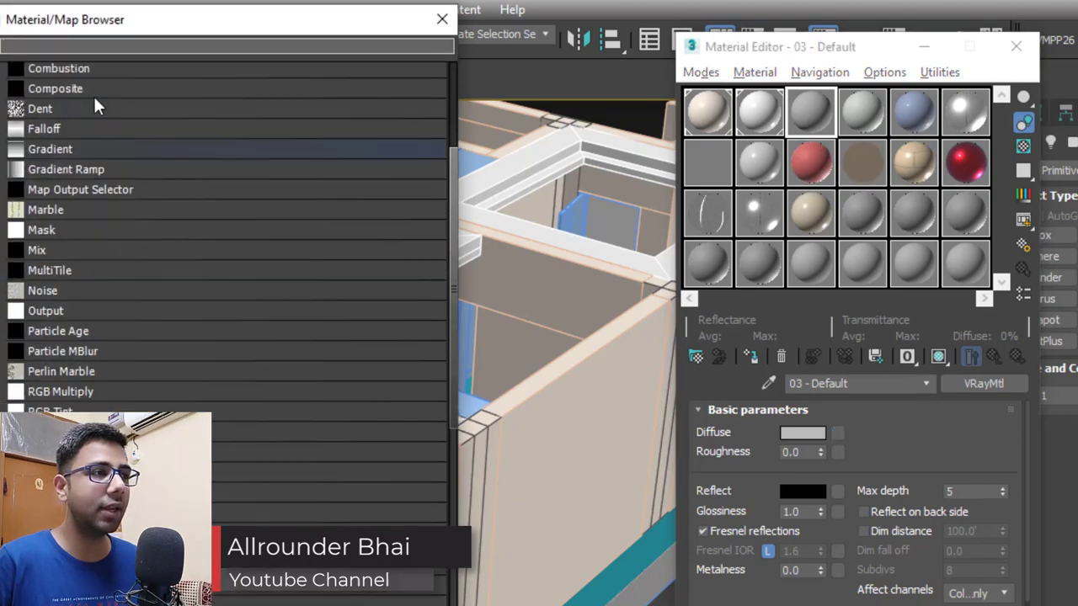
{"action": "scroll", "coordinate": [78, 105], "scroll_direction": "up", "scroll_amount": 3}
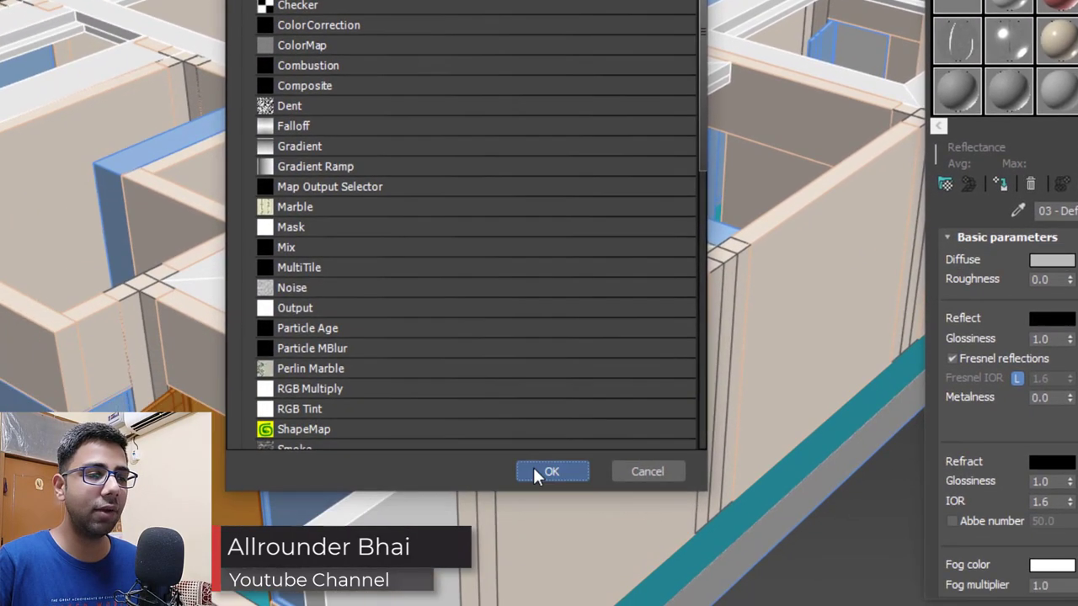
{"action": "left_click", "coordinate": [543, 470]}
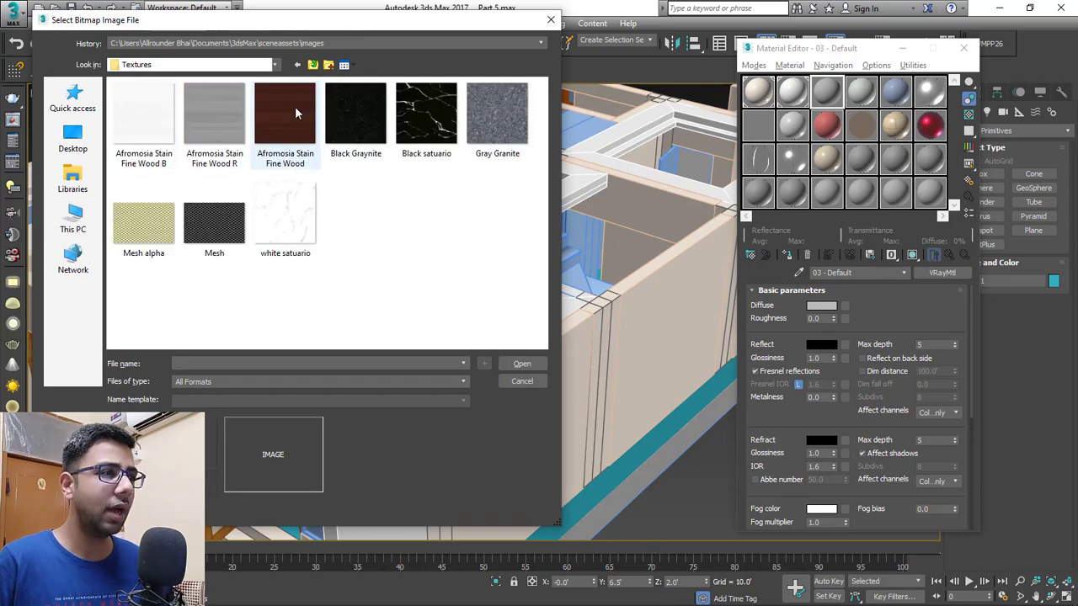
{"action": "left_click_drag", "start_coordinate": [322, 26], "coordinate": [380, 30]}
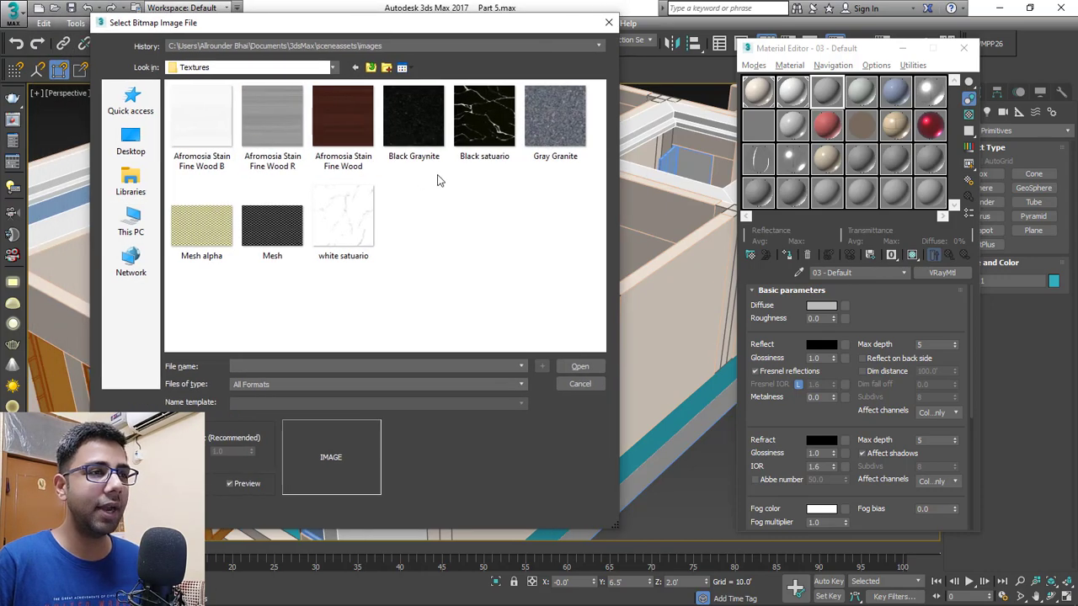
{"action": "left_click", "coordinate": [338, 236]}
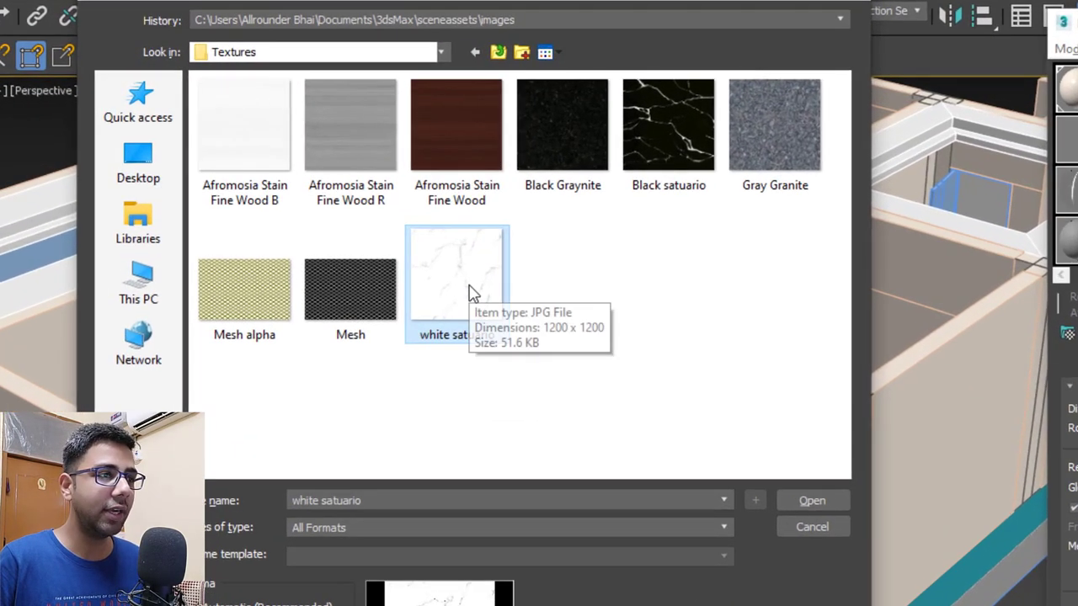
{"action": "left_click", "coordinate": [823, 500]}
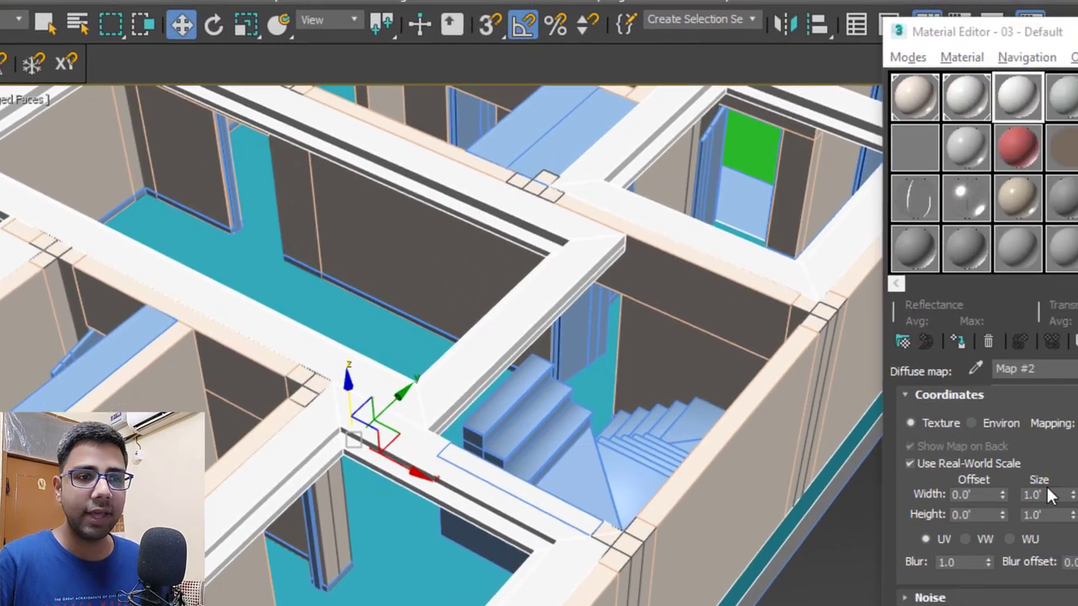
Set the marble bitmap's real-world size to 10.0' width and 10.0' height
{"action": "left_click_drag", "start_coordinate": [835, 506], "coordinate": [744, 513]}
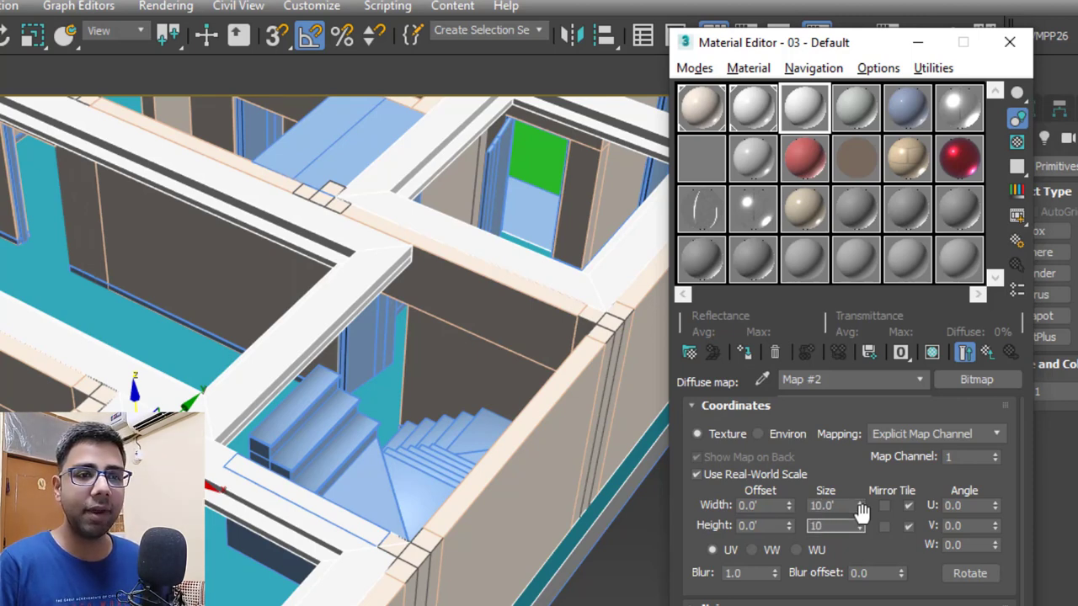
{"action": "middle_click_drag", "start_coordinate": [406, 412], "coordinate": [419, 425], "text": "alt"}
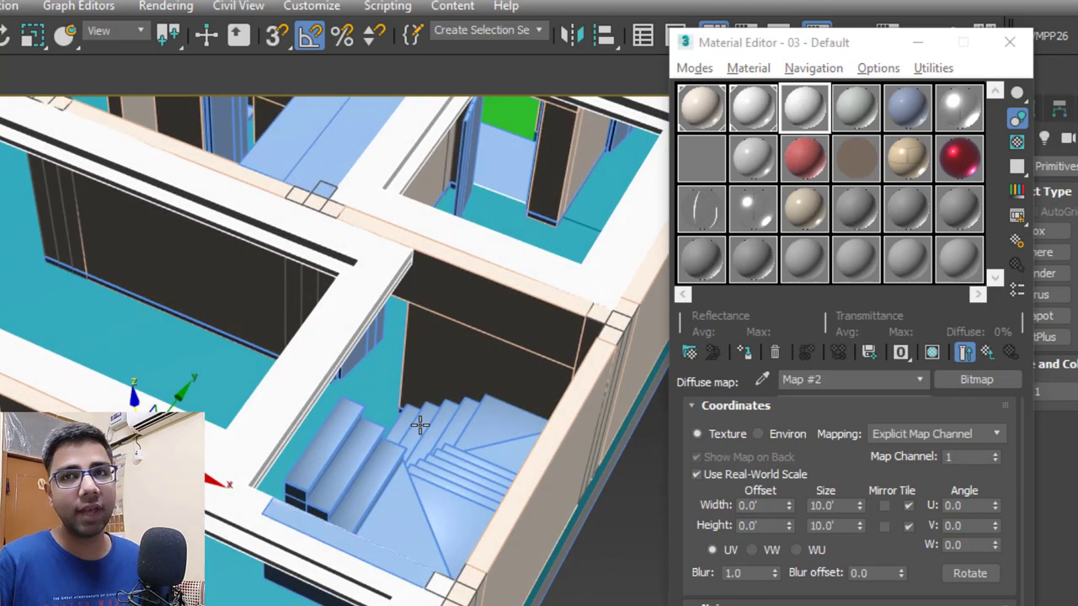
{"action": "scroll", "coordinate": [213, 386], "scroll_direction": "up", "scroll_amount": 4}
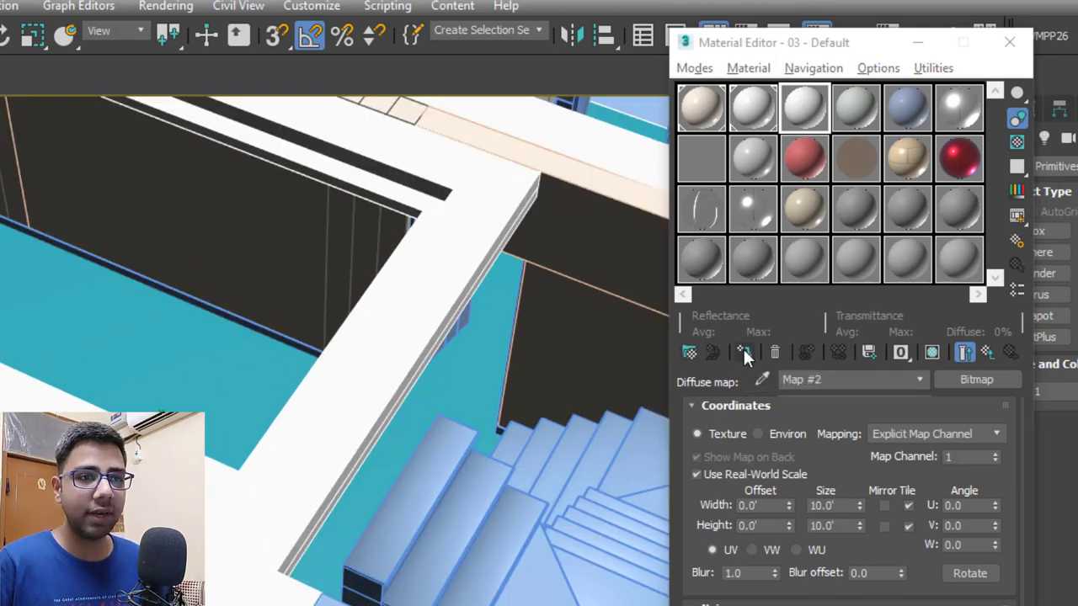
Assign the 03 - Default marble material to the selected floor slab and show its texture in the viewport
{"action": "left_click", "coordinate": [744, 353]}
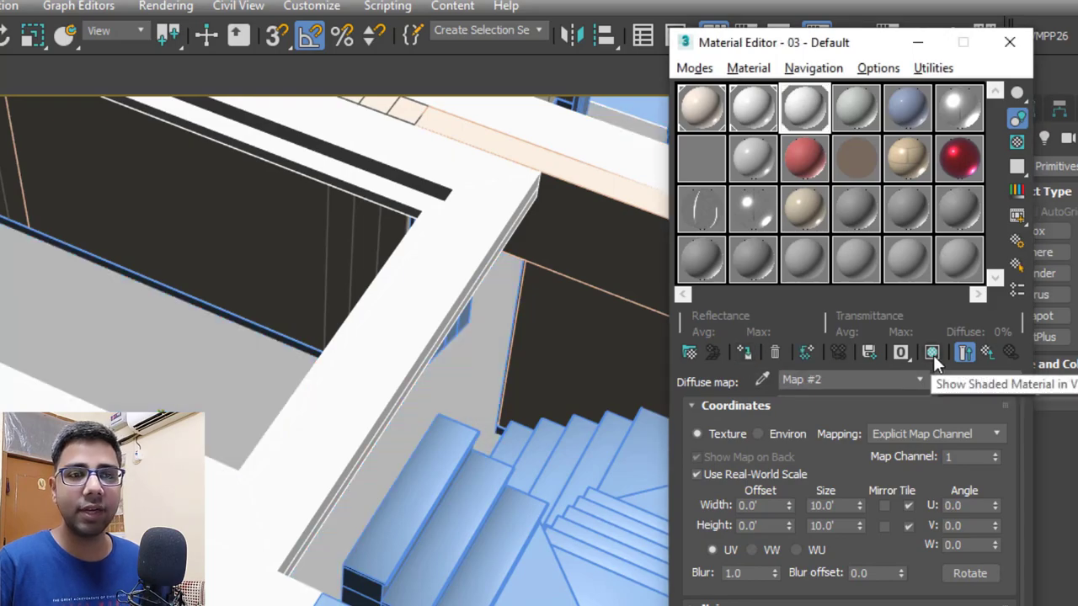
{"action": "left_click", "coordinate": [932, 354]}
{"action": "scroll", "coordinate": [387, 362], "scroll_direction": "down", "scroll_amount": 2}
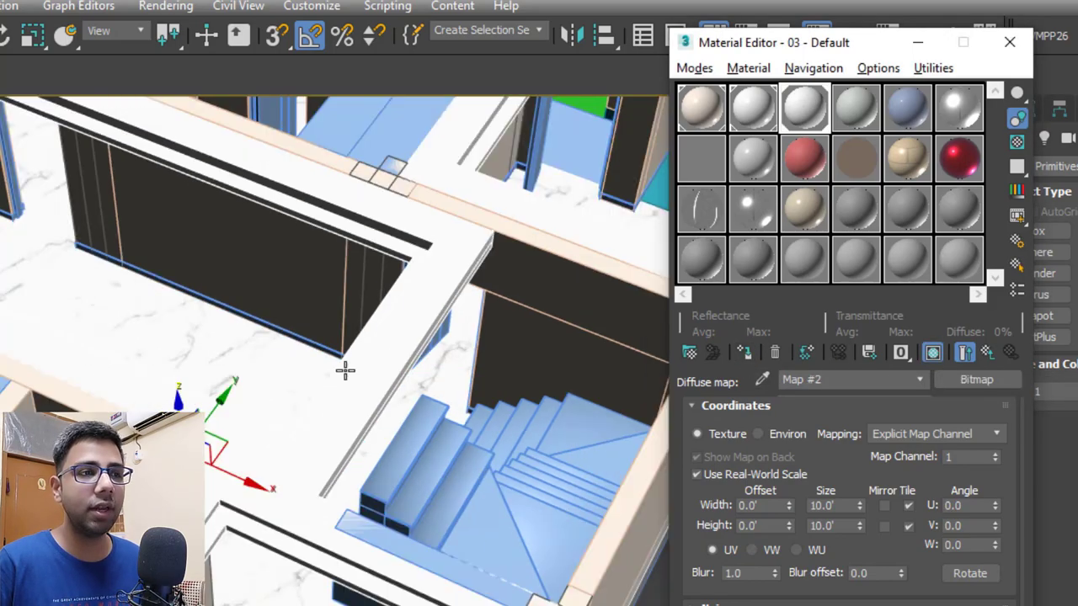
{"action": "middle_click_drag", "start_coordinate": [345, 371], "coordinate": [251, 388], "text": "alt"}
{"action": "scroll", "coordinate": [225, 385], "scroll_direction": "up", "scroll_amount": 5}
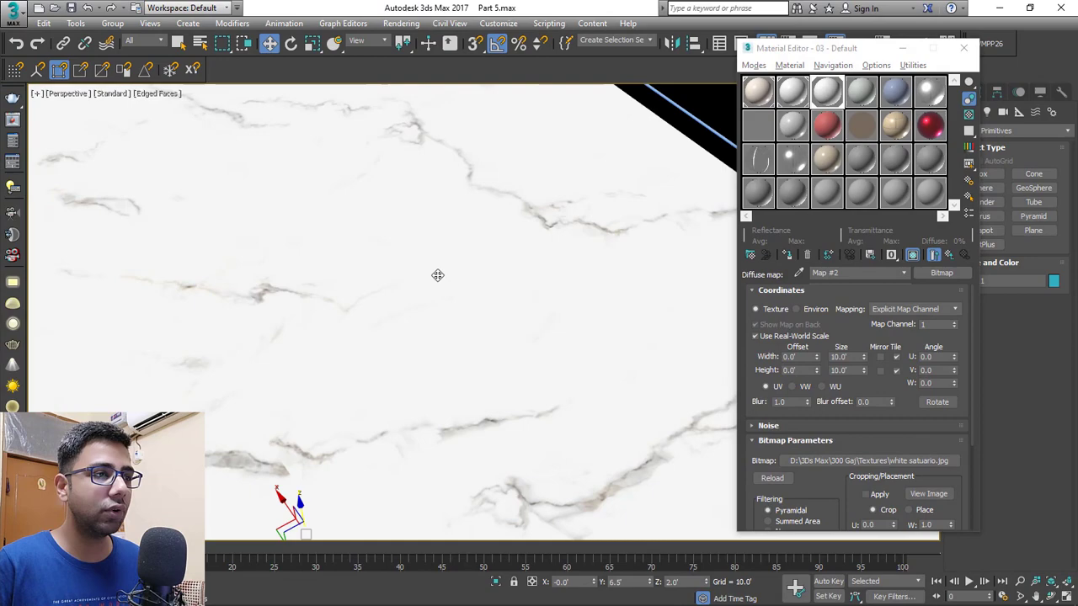
Assign the marble material to the teal plinth piece beneath the front windows, beside the entrance steps
{"action": "scroll", "coordinate": [437, 274], "scroll_direction": "down", "scroll_amount": 4}
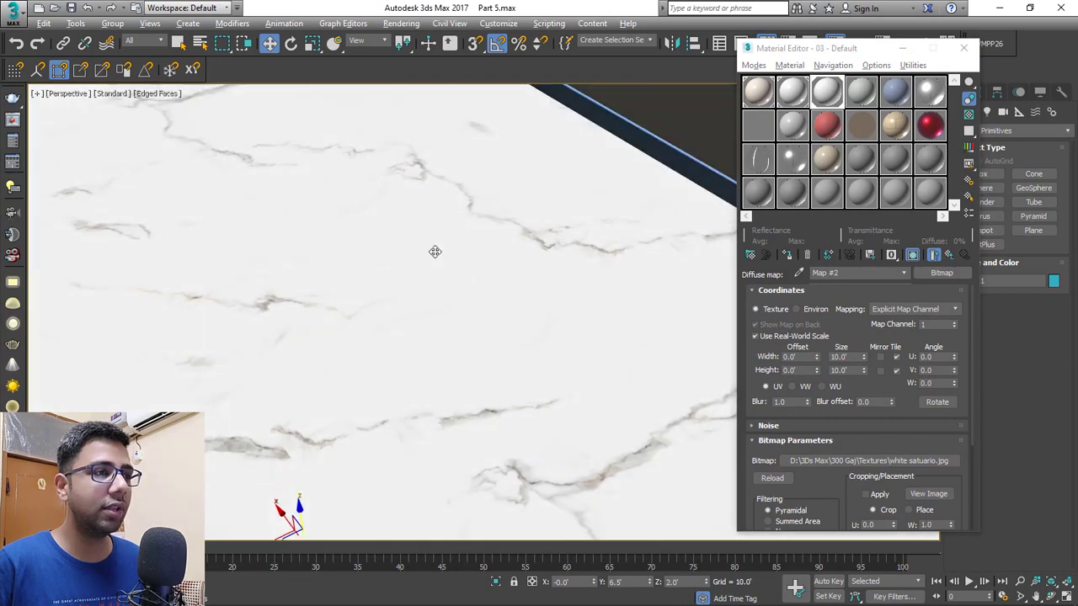
{"action": "middle_click_drag", "start_coordinate": [452, 252], "coordinate": [504, 351]}
{"action": "scroll", "coordinate": [482, 272], "scroll_direction": "down", "scroll_amount": 6}
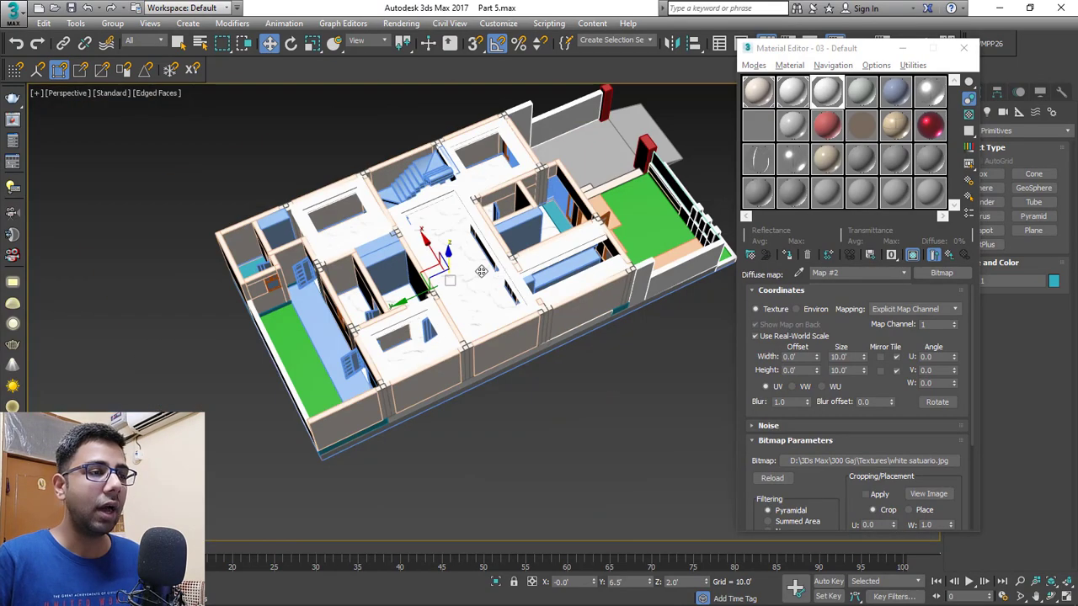
{"action": "middle_click_drag", "start_coordinate": [481, 272], "coordinate": [341, 243], "text": "alt"}
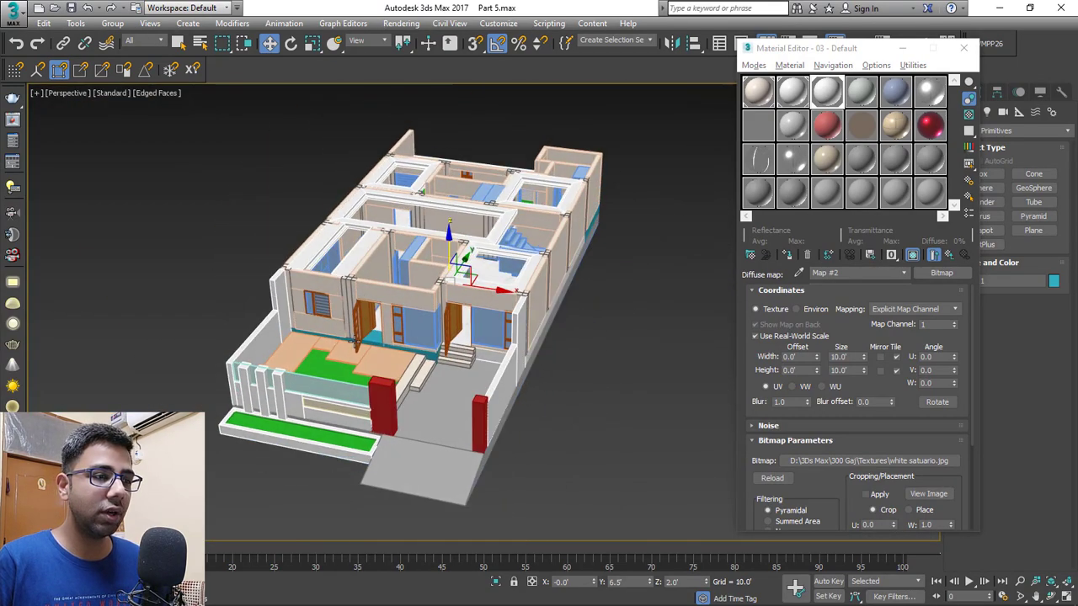
{"action": "scroll", "coordinate": [505, 359], "scroll_direction": "up", "scroll_amount": 6}
{"action": "left_click", "coordinate": [517, 346]}
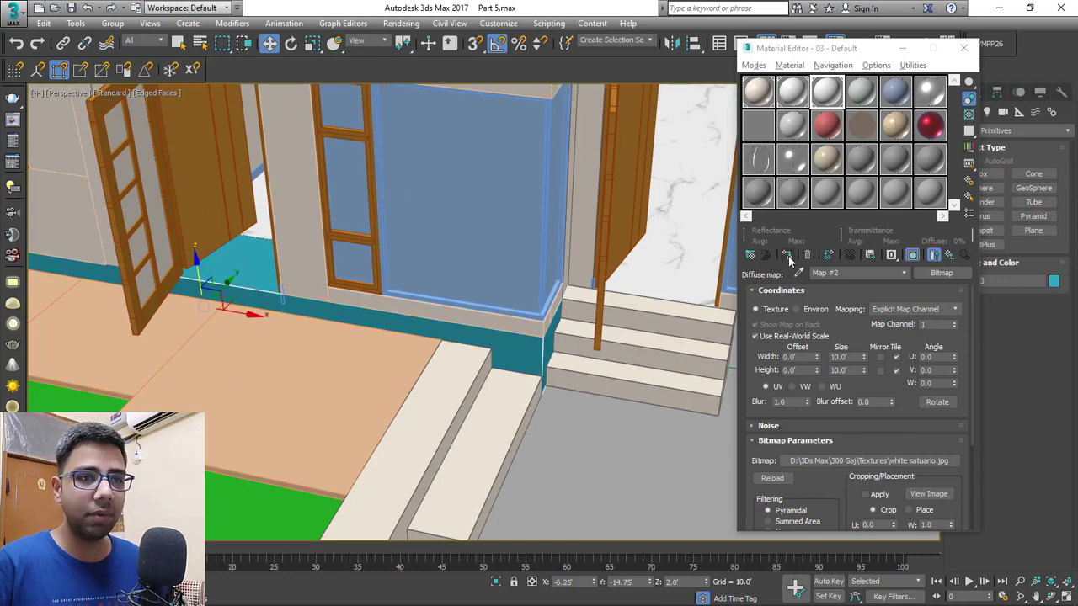
{"action": "left_click", "coordinate": [786, 255]}
Assign the marble material to the two teal plinth pieces at the house's outer corner, and clear the selection
{"action": "scroll", "coordinate": [506, 391], "scroll_direction": "down", "scroll_amount": 6}
{"action": "middle_click_drag", "start_coordinate": [608, 306], "coordinate": [411, 371], "text": "alt"}
{"action": "scroll", "coordinate": [412, 385], "scroll_direction": "up", "scroll_amount": 6}
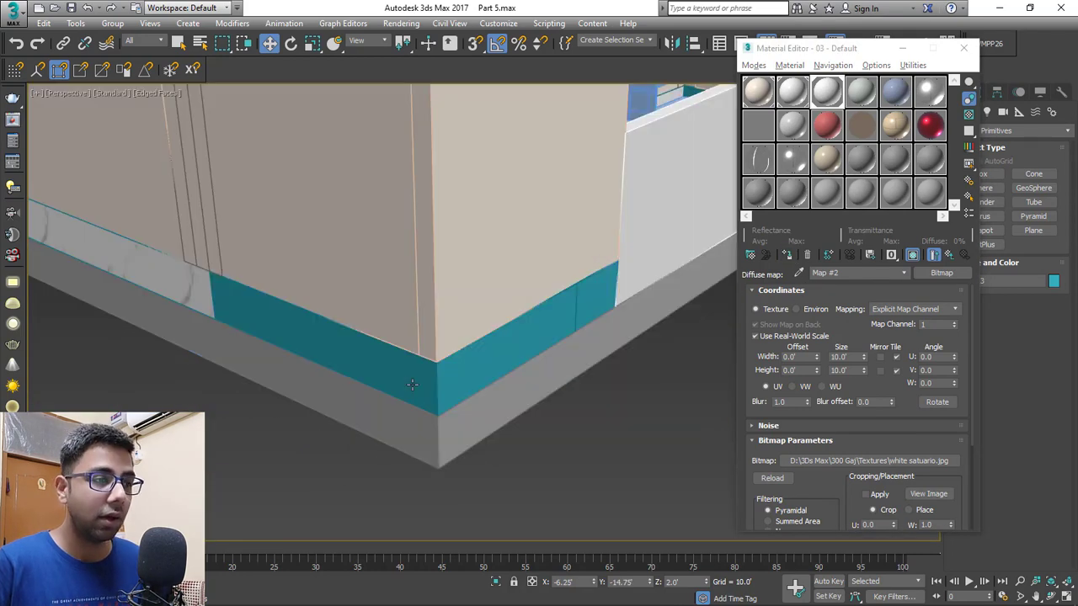
{"action": "left_click", "coordinate": [411, 385]}
{"action": "left_click", "coordinate": [608, 279], "text": "ctrl"}
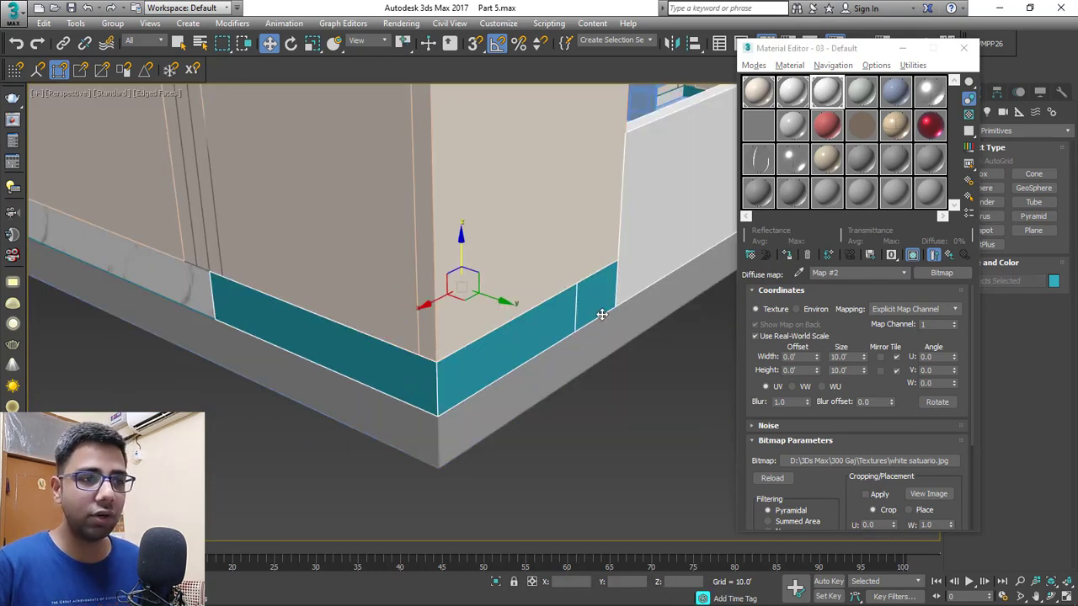
{"action": "left_click", "coordinate": [788, 255]}
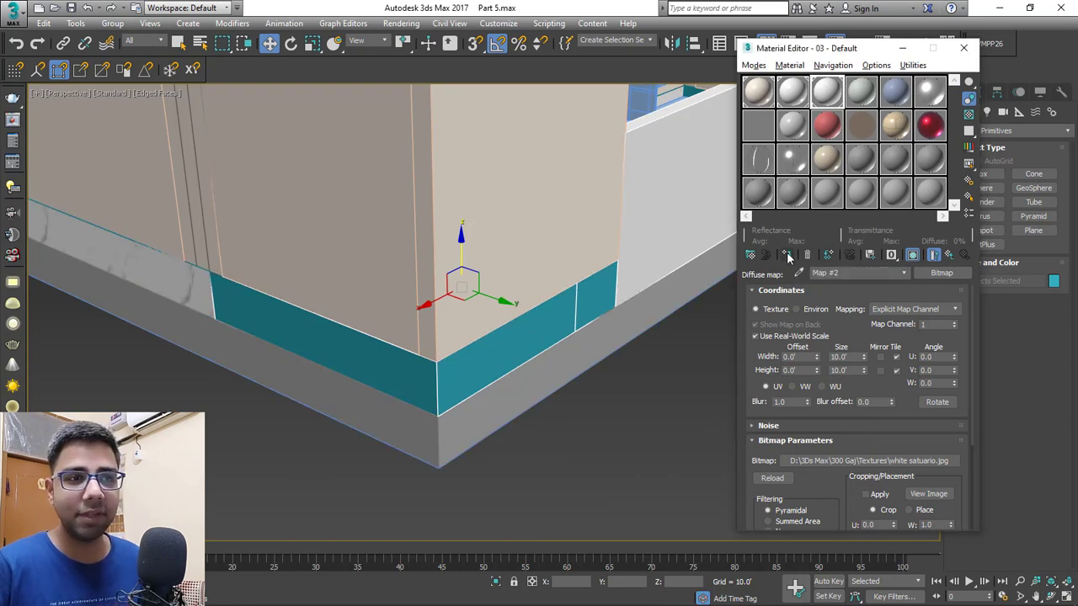
{"action": "left_click", "coordinate": [623, 401]}
Select the main floor slab and convert it to an Editable Poly
{"action": "scroll", "coordinate": [623, 401], "scroll_direction": "down", "scroll_amount": 6}
{"action": "middle_click_drag", "start_coordinate": [623, 402], "coordinate": [433, 251], "text": "alt"}
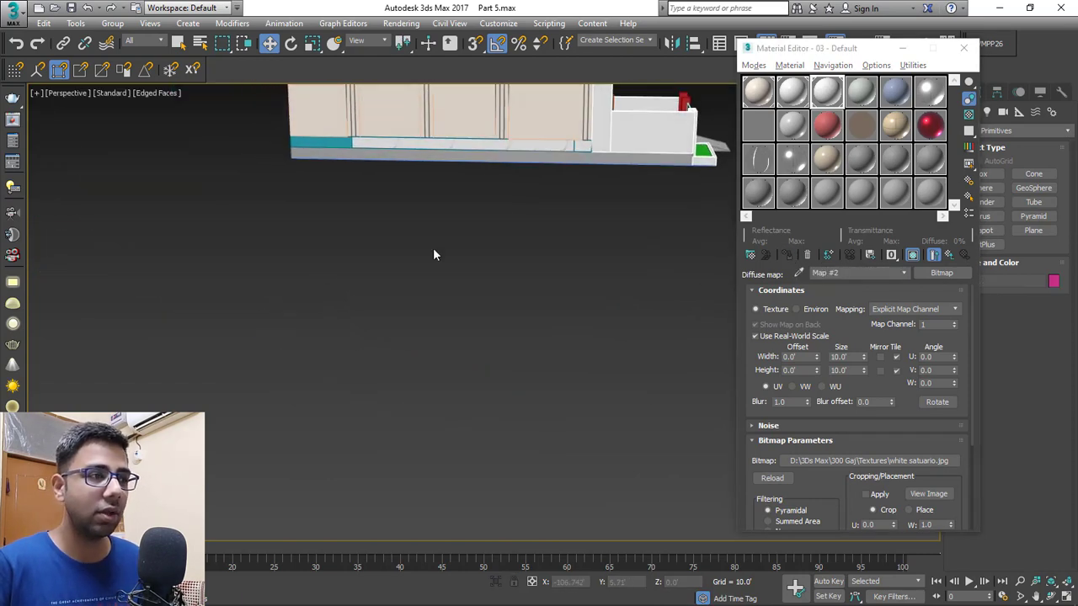
{"action": "middle_click_drag", "start_coordinate": [507, 213], "coordinate": [452, 449]}
{"action": "scroll", "coordinate": [520, 388], "scroll_direction": "up", "scroll_amount": 6}
{"action": "left_click", "coordinate": [488, 344]}
{"action": "scroll", "coordinate": [488, 344], "scroll_direction": "down", "scroll_amount": 4}
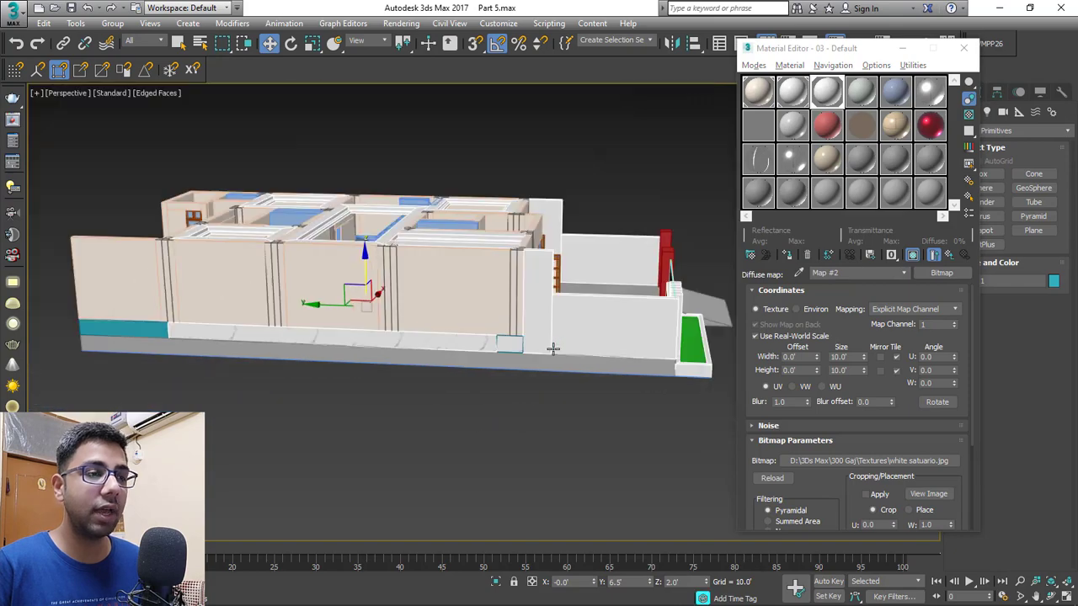
{"action": "middle_click_drag", "start_coordinate": [553, 349], "coordinate": [493, 480], "text": "alt"}
{"action": "scroll", "coordinate": [464, 366], "scroll_direction": "up", "scroll_amount": 5}
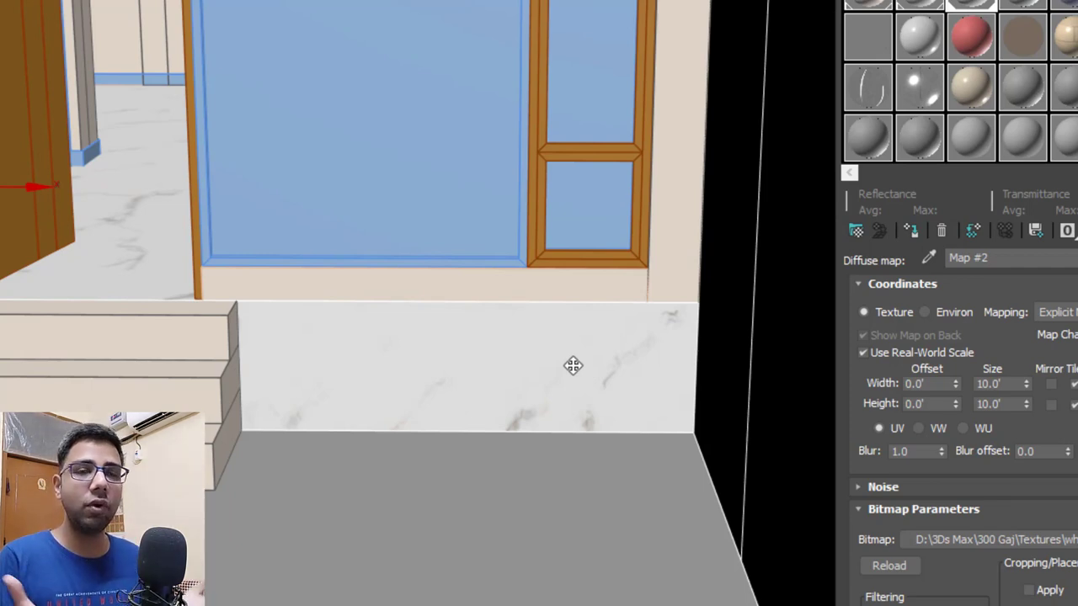
{"action": "scroll", "coordinate": [555, 360], "scroll_direction": "down", "scroll_amount": 4}
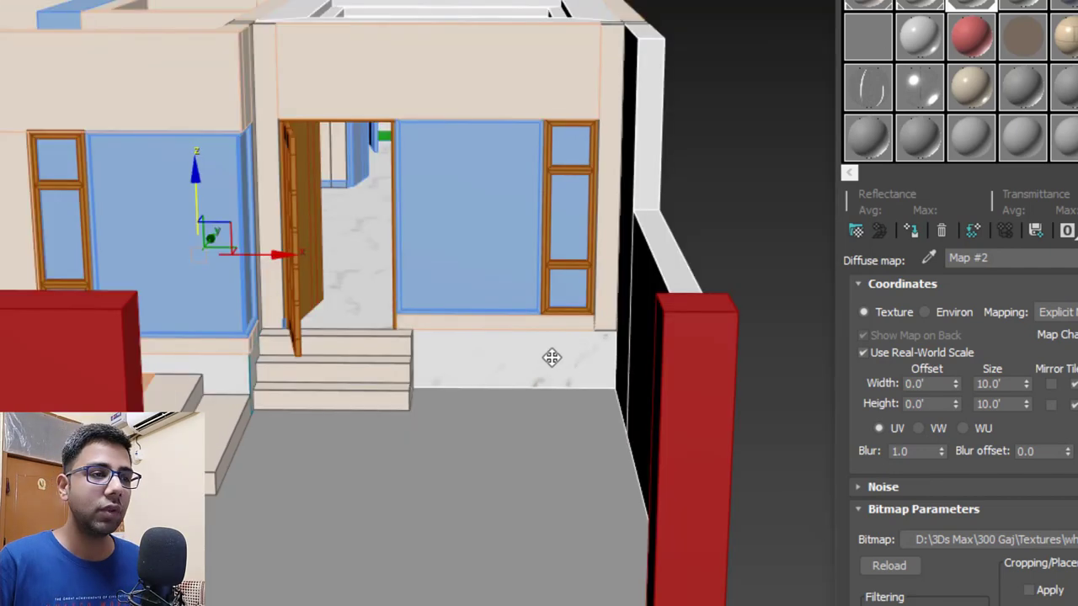
{"action": "right_click", "coordinate": [545, 357]}
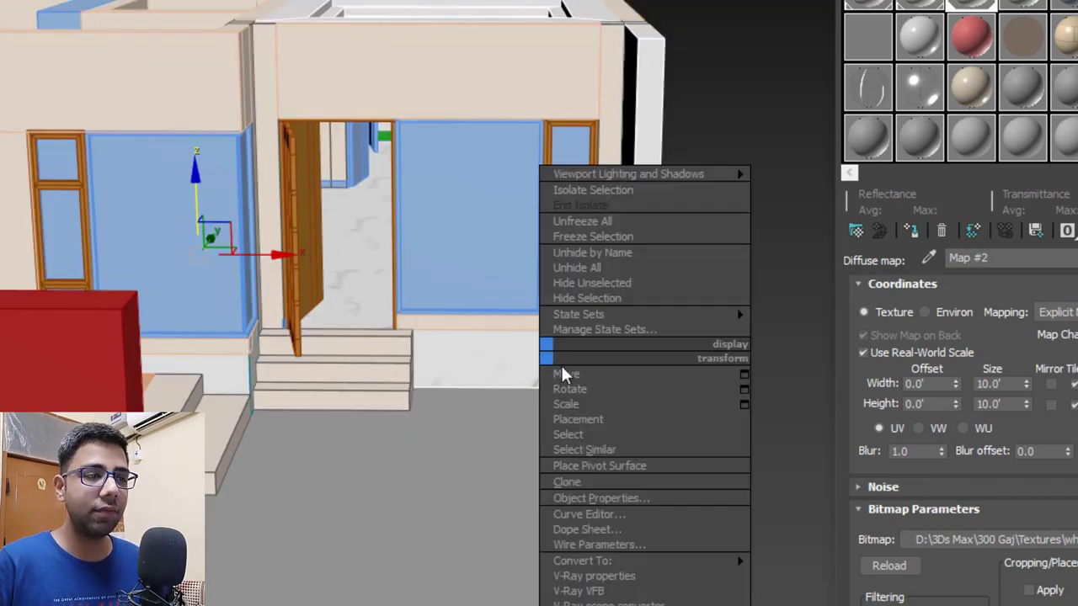
{"action": "mouse_move", "coordinate": [724, 560]}
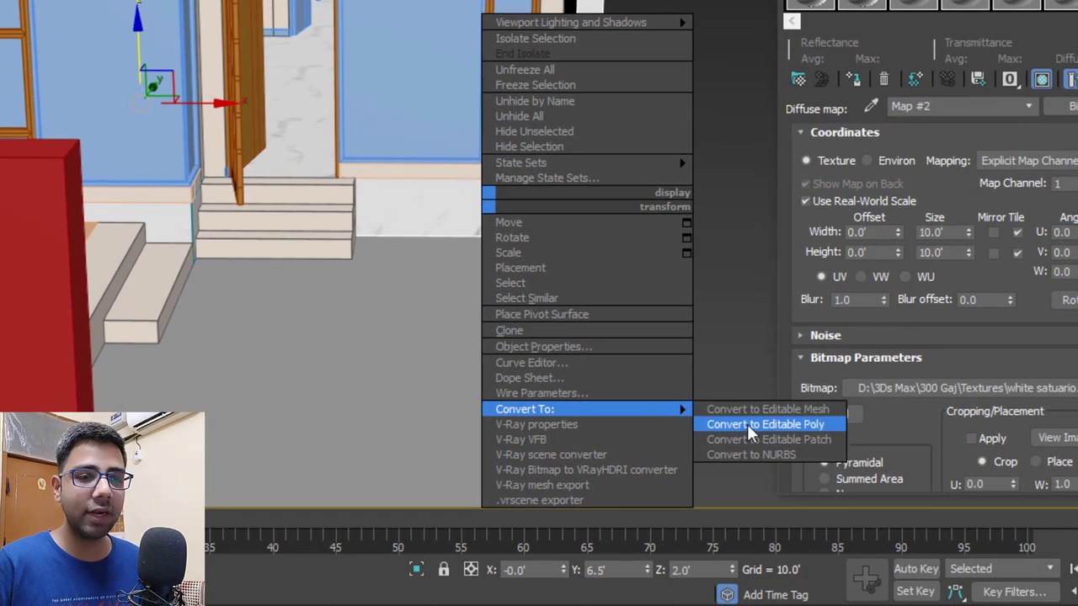
{"action": "left_click", "coordinate": [747, 424]}
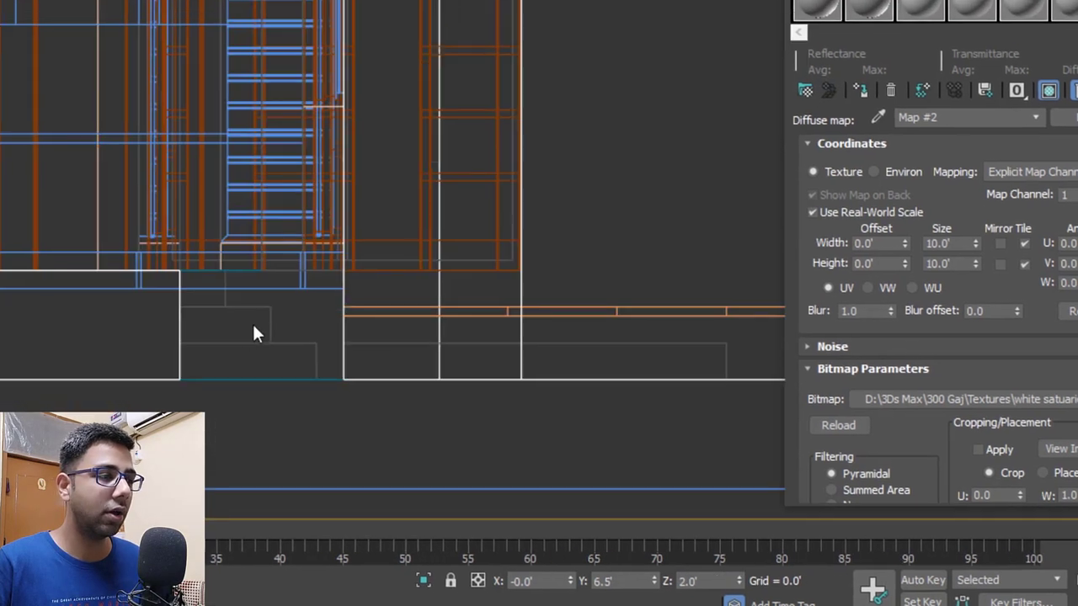
Assign the 01 - Default wall material to the main floor slab's side and bottom polygons, leaving its top face out
{"action": "scroll", "coordinate": [385, 180], "scroll_direction": "down", "scroll_amount": 8}
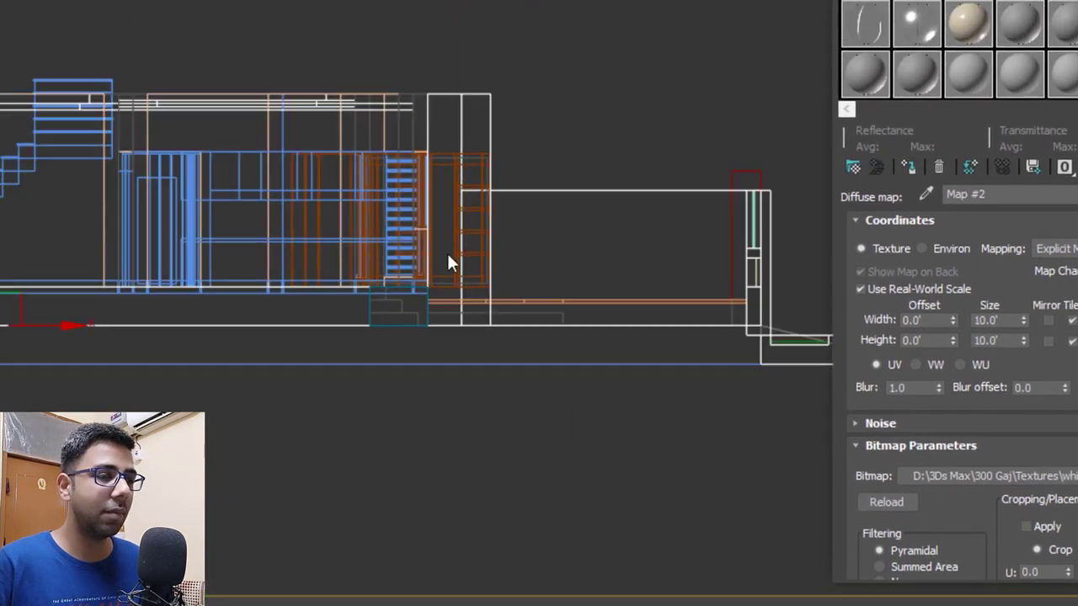
{"action": "scroll", "coordinate": [345, 195], "scroll_direction": "up", "scroll_amount": 3}
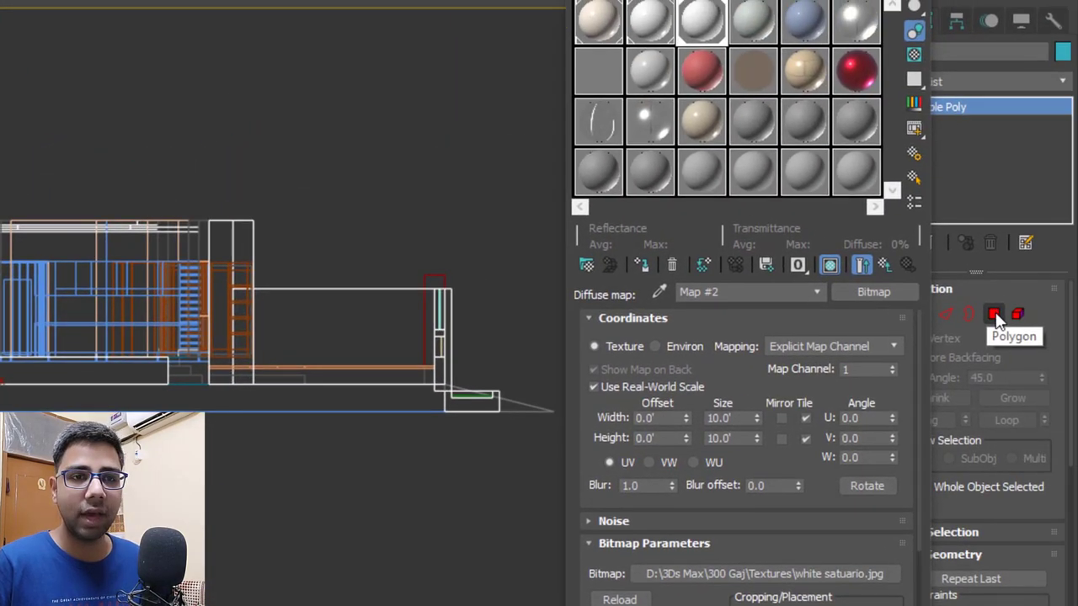
{"action": "left_click", "coordinate": [1033, 302]}
{"action": "middle_click_drag", "start_coordinate": [319, 447], "coordinate": [434, 430]}
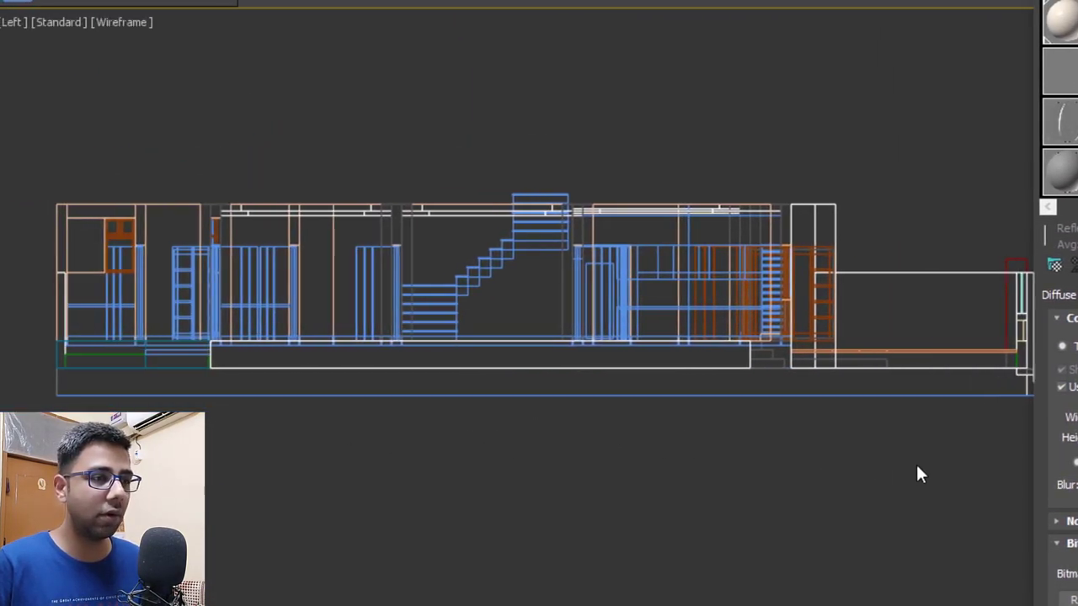
{"action": "left_click", "coordinate": [187, 360]}
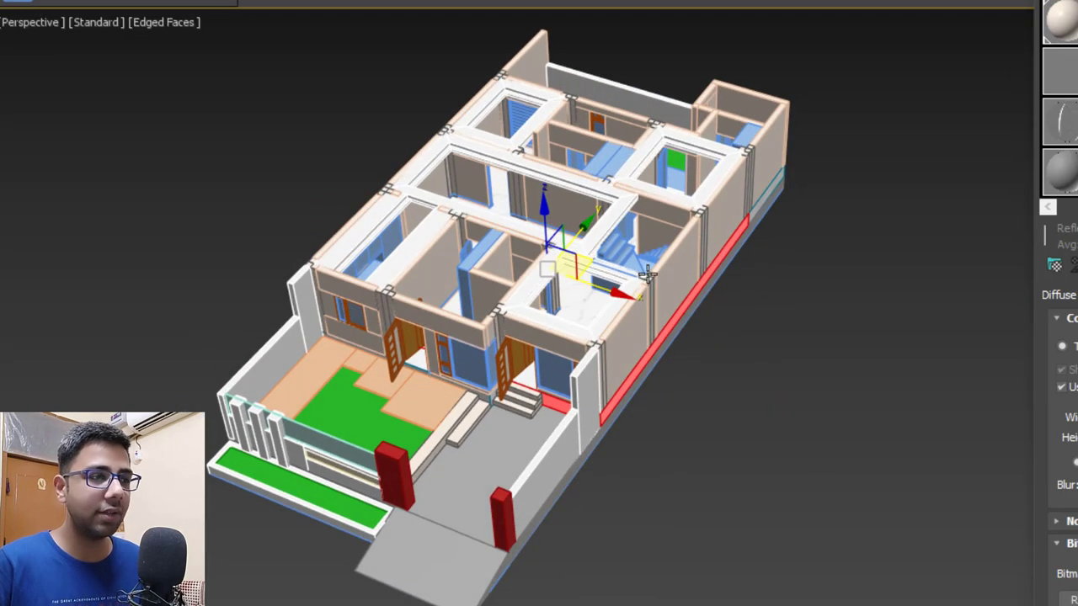
{"action": "scroll", "coordinate": [648, 320], "scroll_direction": "up", "scroll_amount": 6}
{"action": "middle_click_drag", "start_coordinate": [653, 464], "coordinate": [687, 313], "text": "alt"}
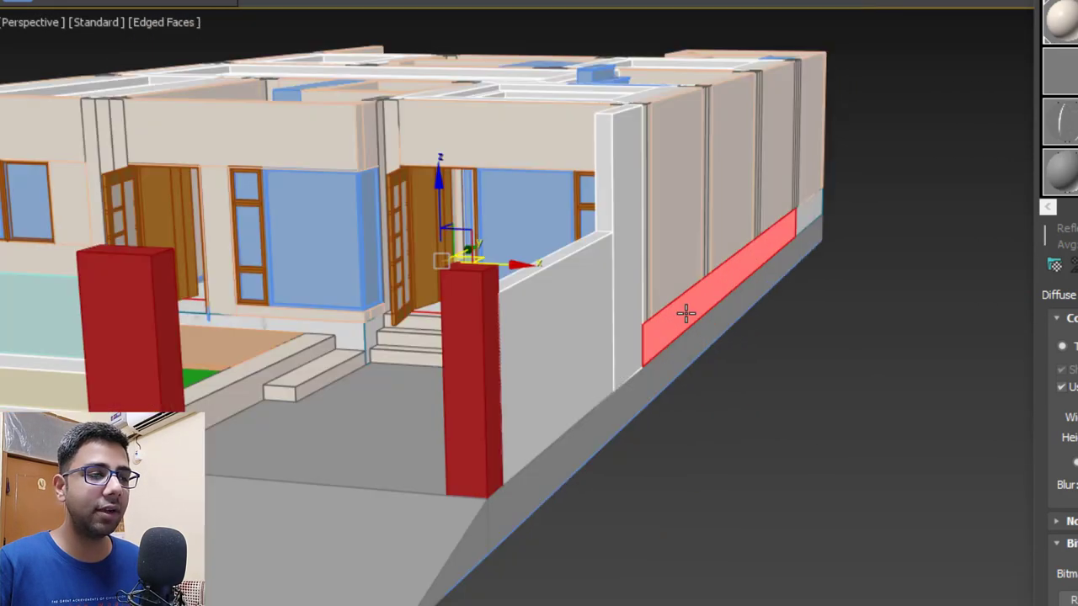
{"action": "middle_click_drag", "start_coordinate": [596, 330], "coordinate": [618, 377], "text": "alt"}
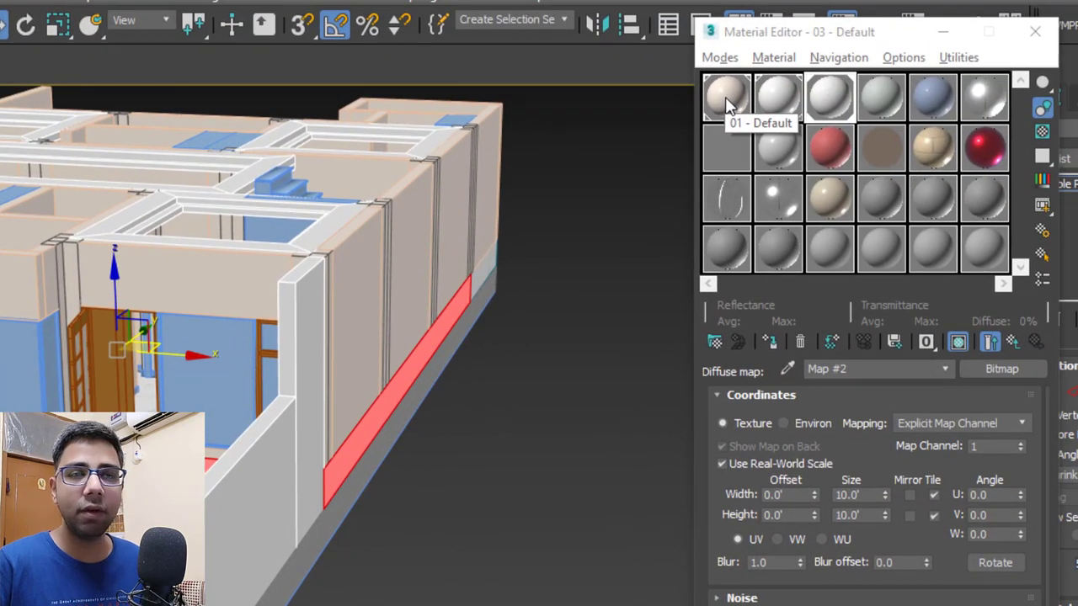
{"action": "left_click", "coordinate": [725, 96]}
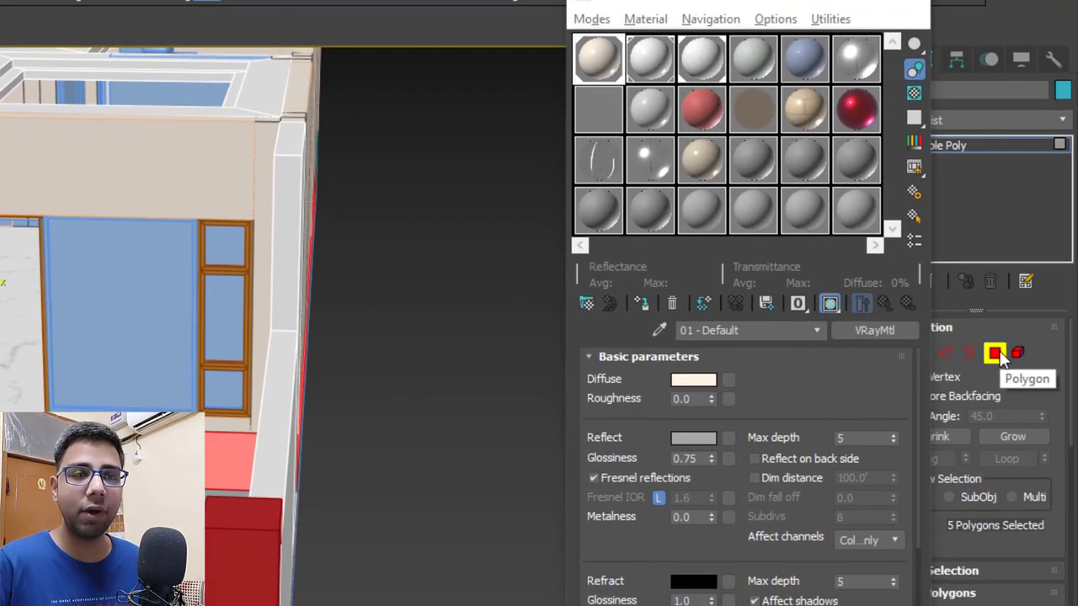
{"action": "left_click", "coordinate": [1018, 360]}
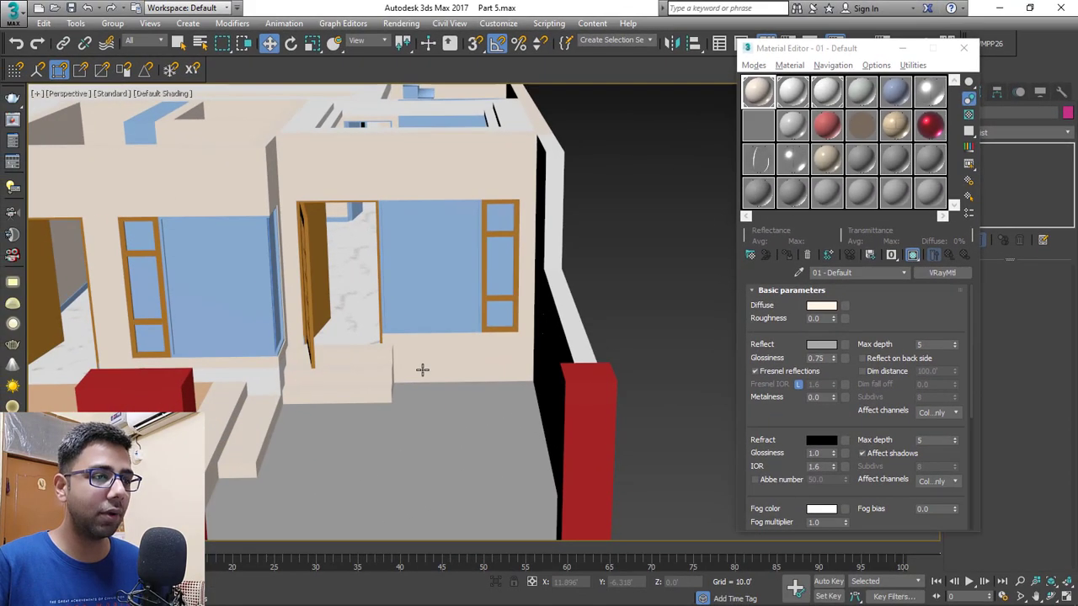
Inspect the slab's wall-coloured sides around the entrance steps, the marble floor inside and the neighbouring plinth under the front windows
{"action": "scroll", "coordinate": [349, 394], "scroll_direction": "up", "scroll_amount": 4}
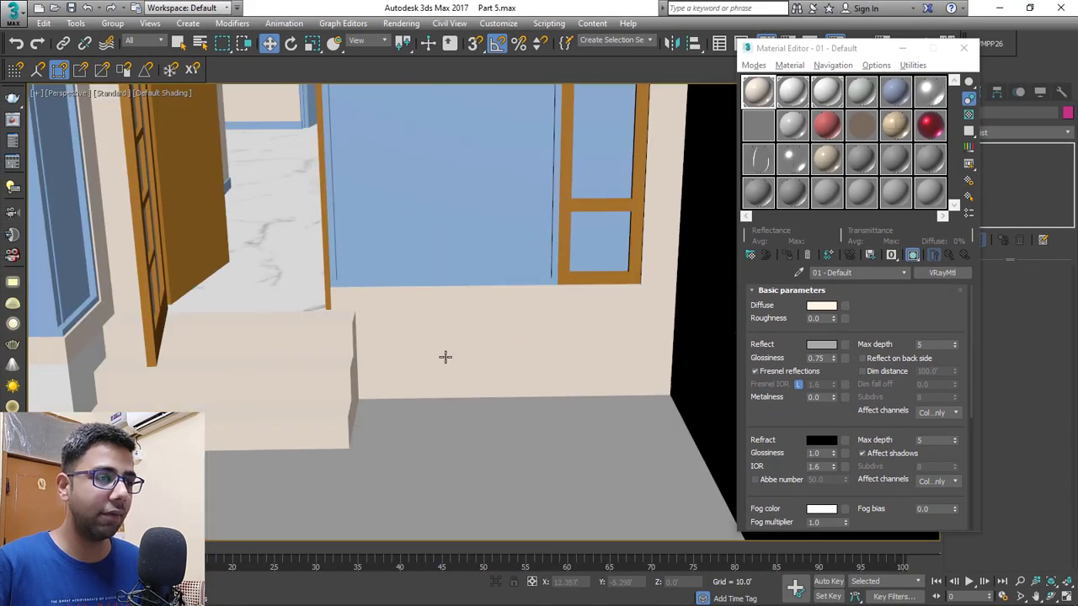
{"action": "middle_click_drag", "start_coordinate": [375, 378], "coordinate": [396, 343]}
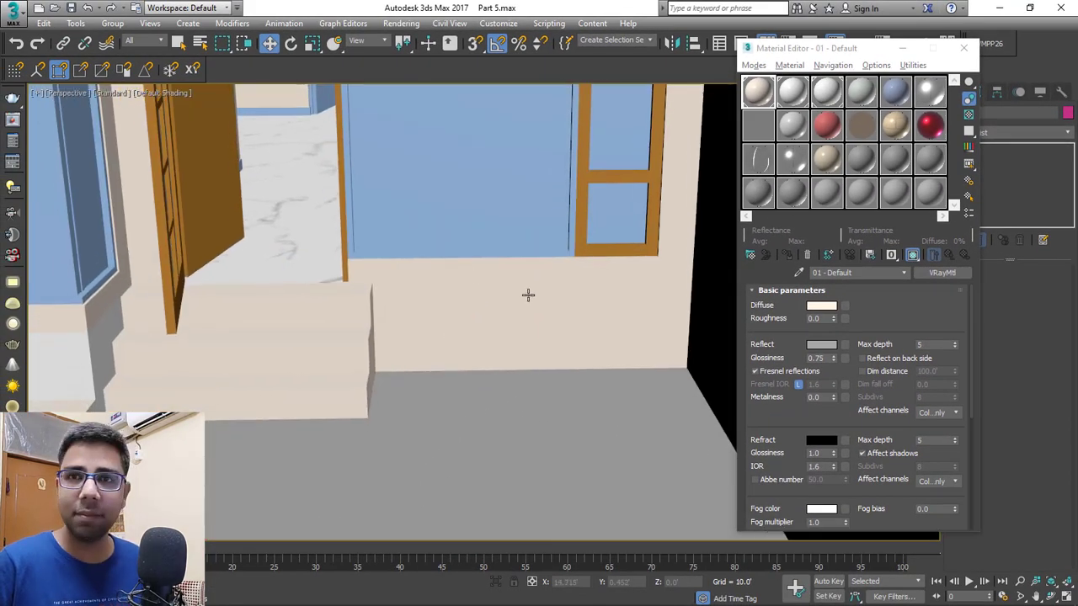
{"action": "scroll", "coordinate": [490, 294], "scroll_direction": "down", "scroll_amount": 3}
{"action": "middle_click_drag", "start_coordinate": [419, 275], "coordinate": [421, 317], "text": "alt"}
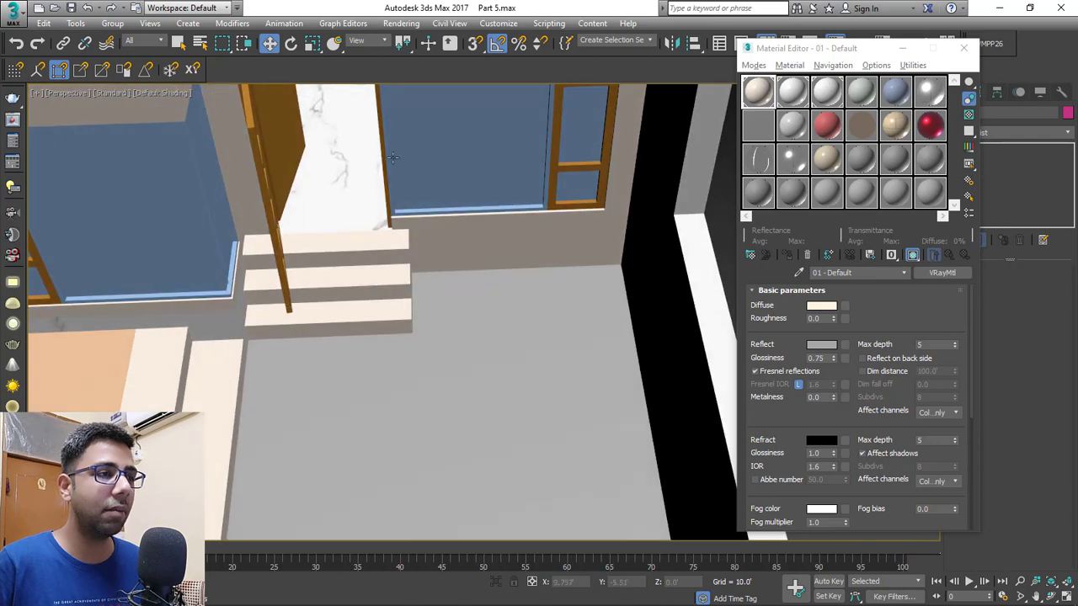
{"action": "middle_click_drag", "start_coordinate": [393, 159], "coordinate": [461, 436]}
{"action": "middle_click_drag", "start_coordinate": [472, 177], "coordinate": [481, 241], "text": "alt"}
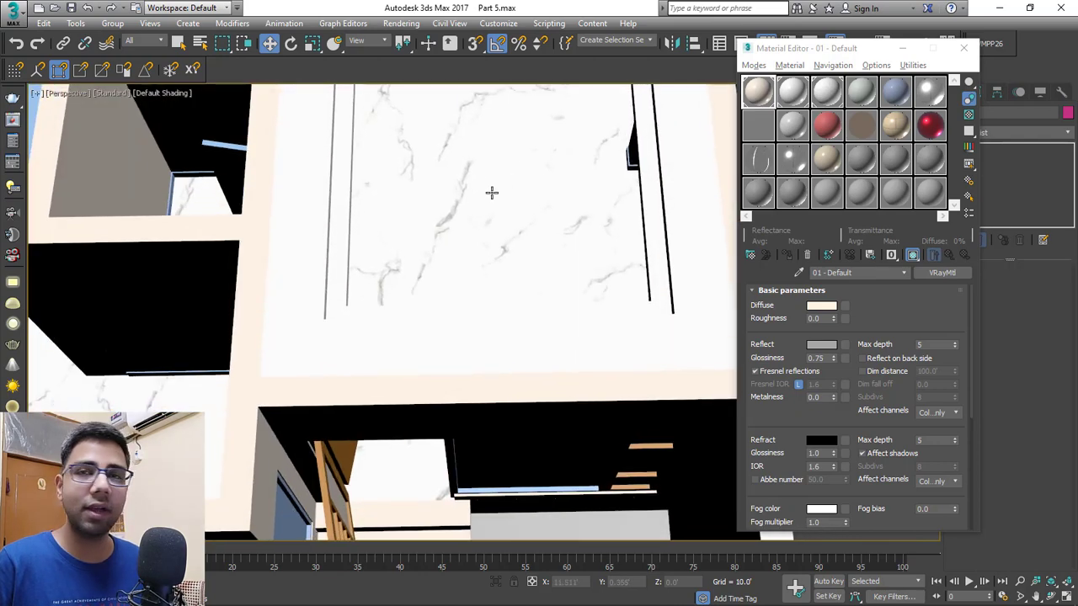
{"action": "scroll", "coordinate": [492, 193], "scroll_direction": "down", "scroll_amount": 6}
{"action": "middle_click_drag", "start_coordinate": [491, 193], "coordinate": [440, 286], "text": "alt"}
{"action": "scroll", "coordinate": [440, 287], "scroll_direction": "up", "scroll_amount": 2}
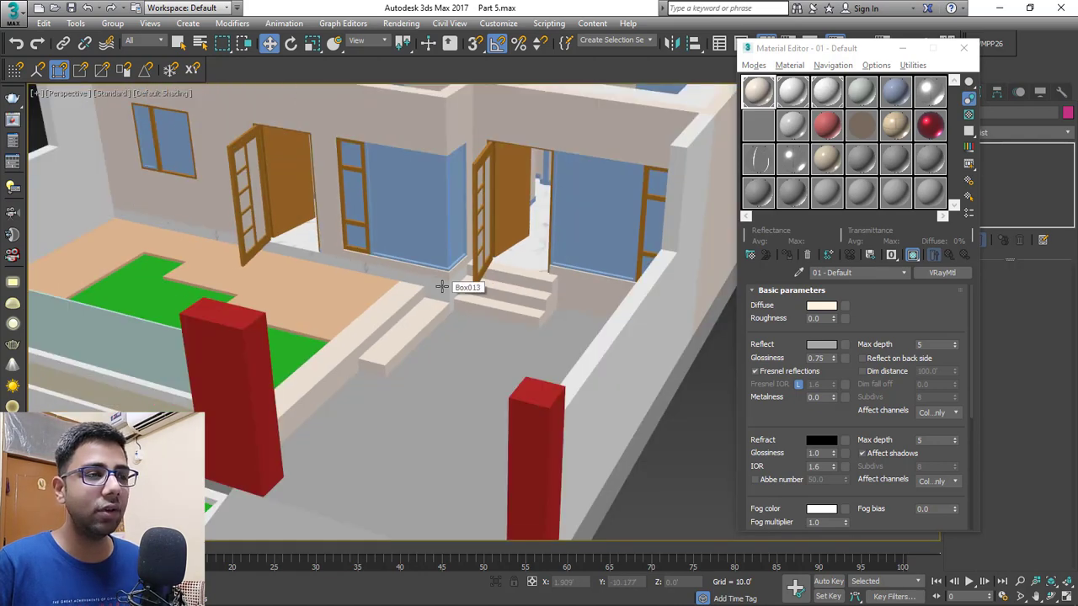
Select the marble plinth piece beneath the front corner window, beside the entrance steps, and convert it to an Editable Poly
{"action": "left_click", "coordinate": [441, 287]}
{"action": "scroll", "coordinate": [442, 289], "scroll_direction": "up", "scroll_amount": 3}
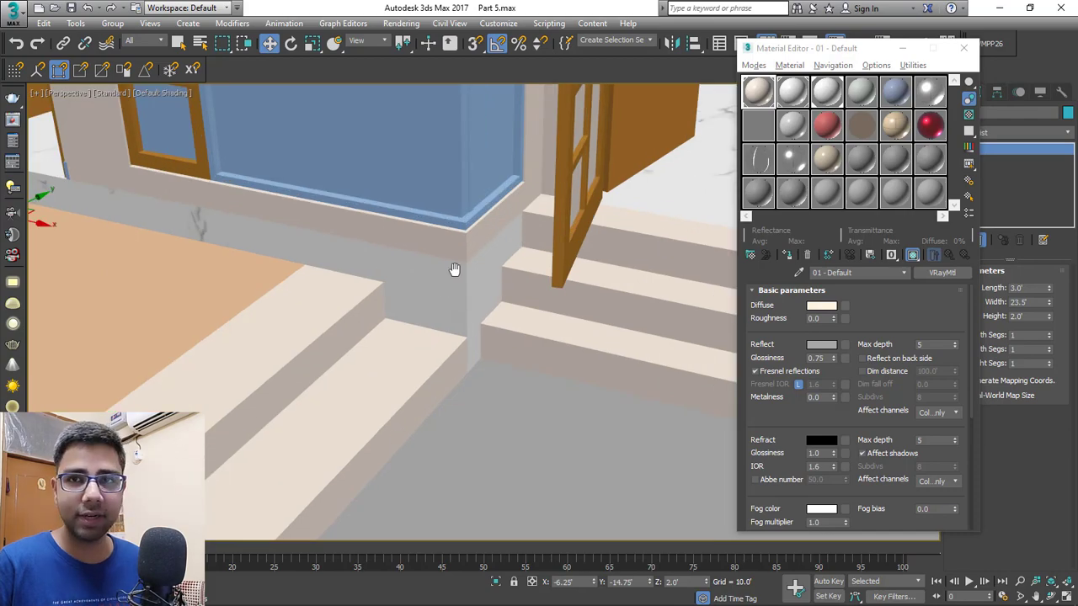
{"action": "middle_click_drag", "start_coordinate": [455, 270], "coordinate": [454, 243]}
{"action": "right_click", "coordinate": [459, 241]}
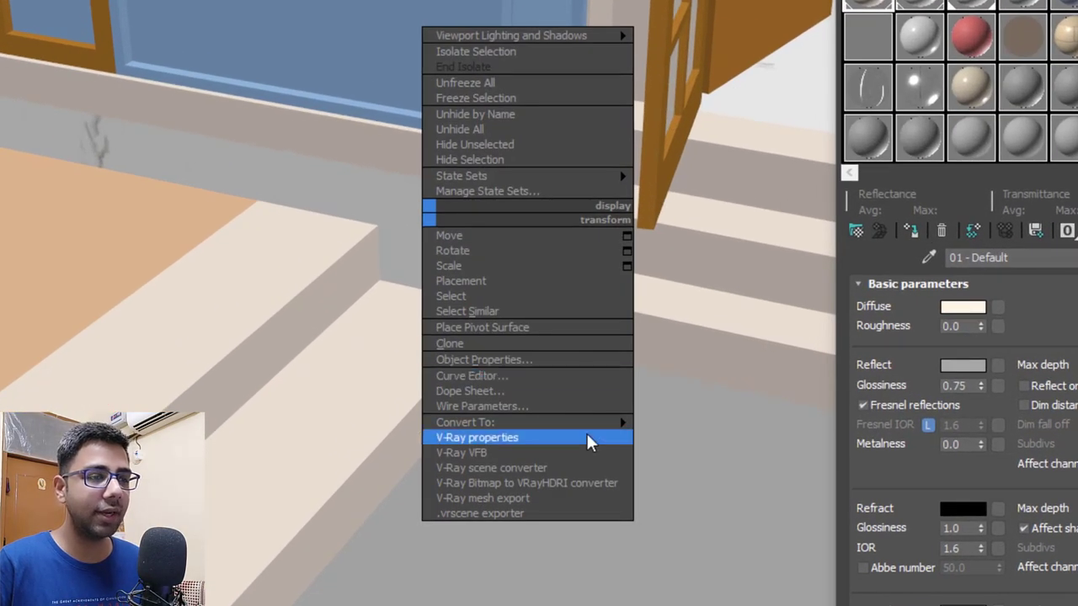
{"action": "mouse_move", "coordinate": [589, 422]}
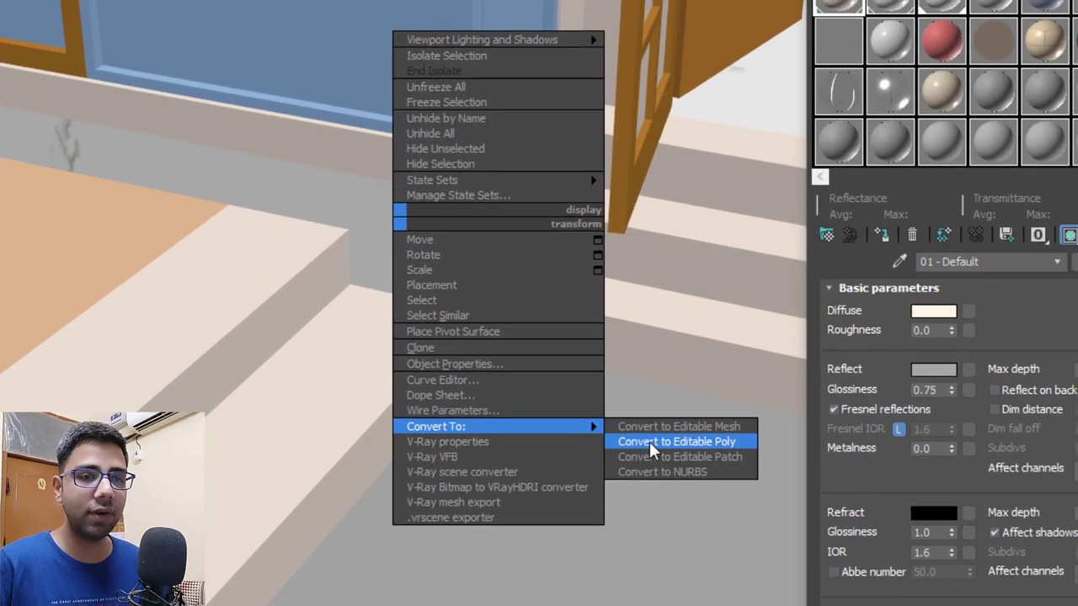
{"action": "left_click", "coordinate": [679, 437]}
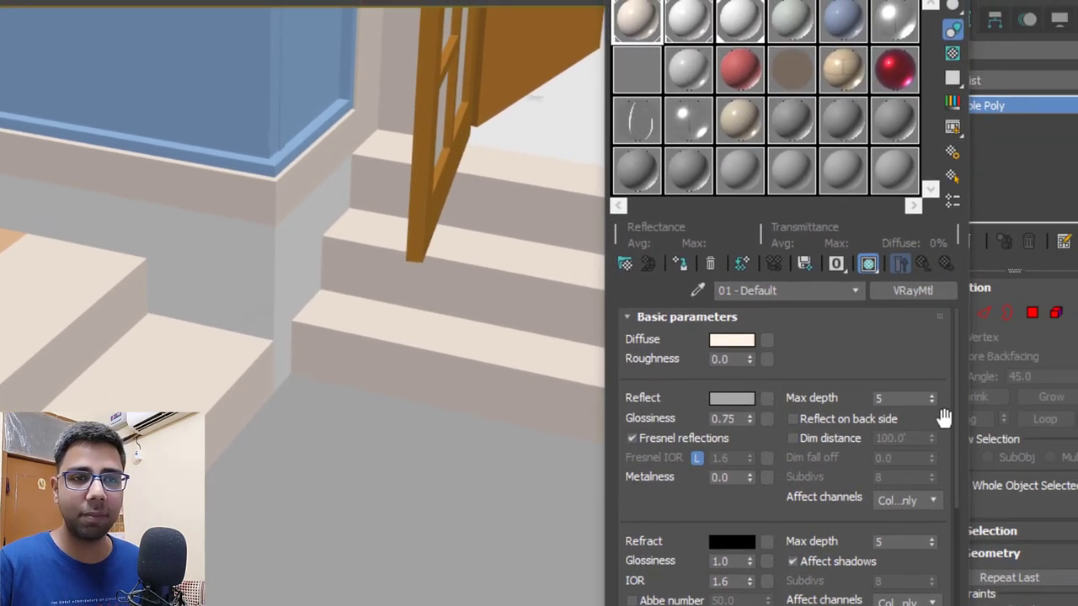
Assign the 01 - Default material to the front plinth piece's side and bottom polygons, excluding the top, and leave polygon editing
{"action": "left_click", "coordinate": [1032, 312]}
{"action": "key", "text": "alt+w"}
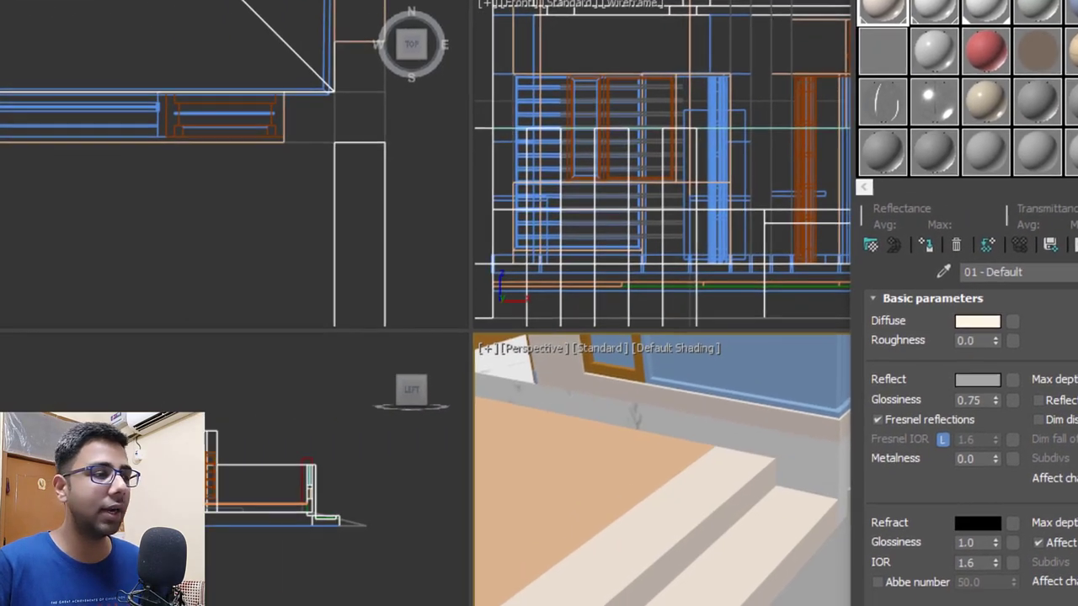
{"action": "key", "text": "alt+w"}
{"action": "scroll", "coordinate": [847, 325], "scroll_direction": "up", "scroll_amount": 5}
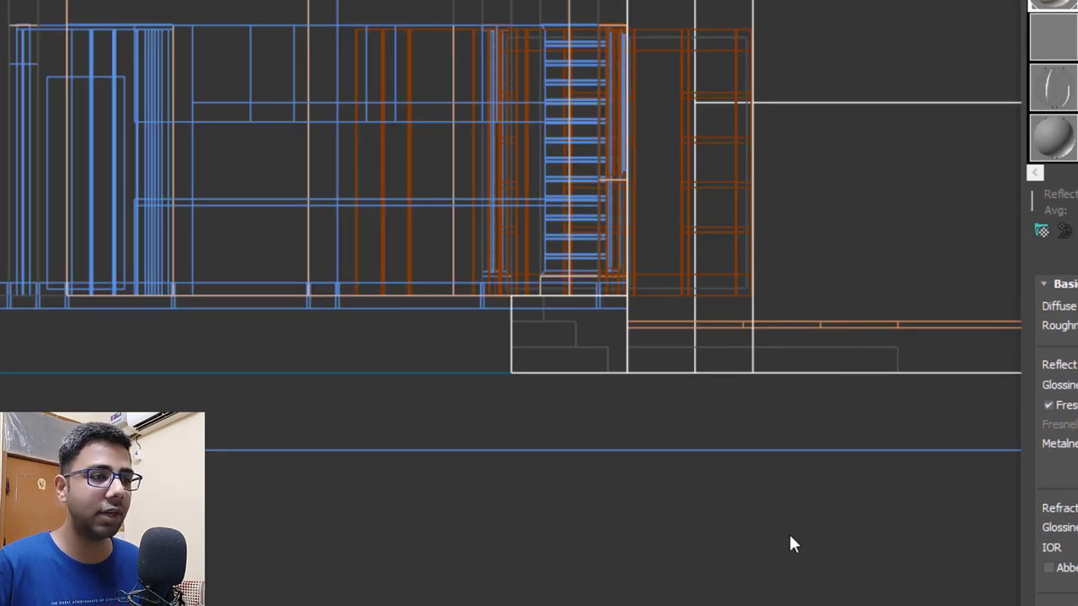
{"action": "left_click_drag", "start_coordinate": [788, 531], "coordinate": [443, 342]}
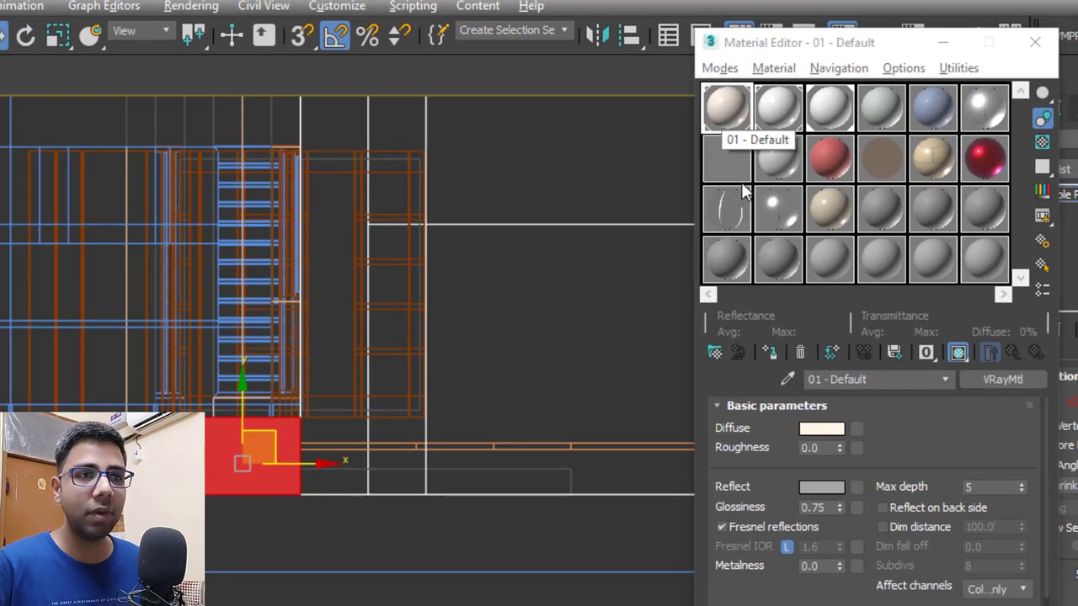
{"action": "left_click", "coordinate": [770, 352]}
{"action": "scroll", "coordinate": [464, 410], "scroll_direction": "down", "scroll_amount": 5}
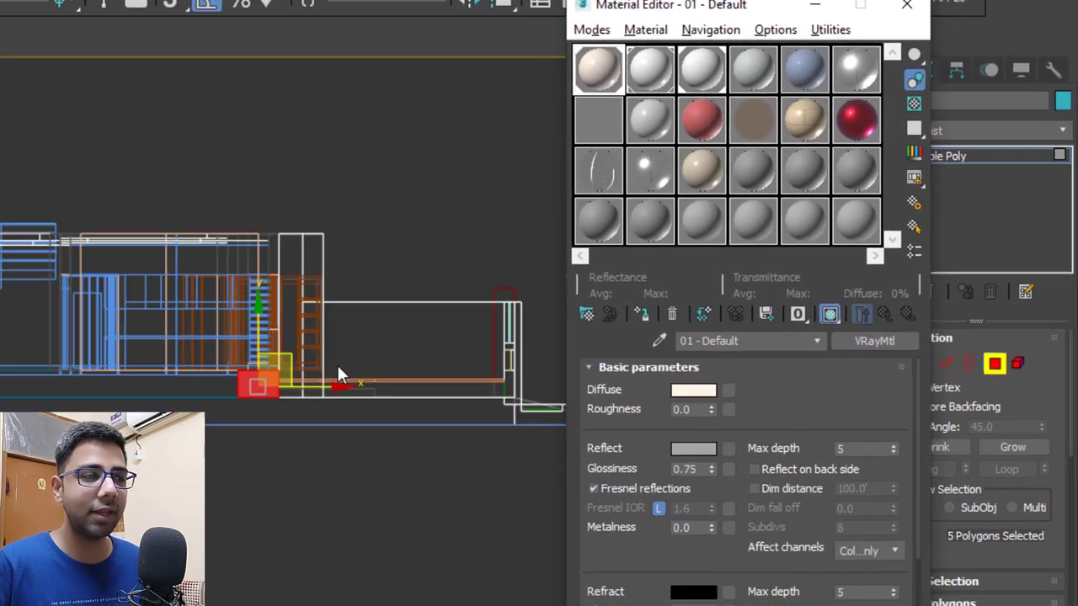
{"action": "left_click", "coordinate": [997, 373]}
Select the marble plinth piece at the house's rear outer corner and convert it to an Editable Poly
{"action": "key", "text": "alt+w"}
{"action": "key", "text": "alt+w"}
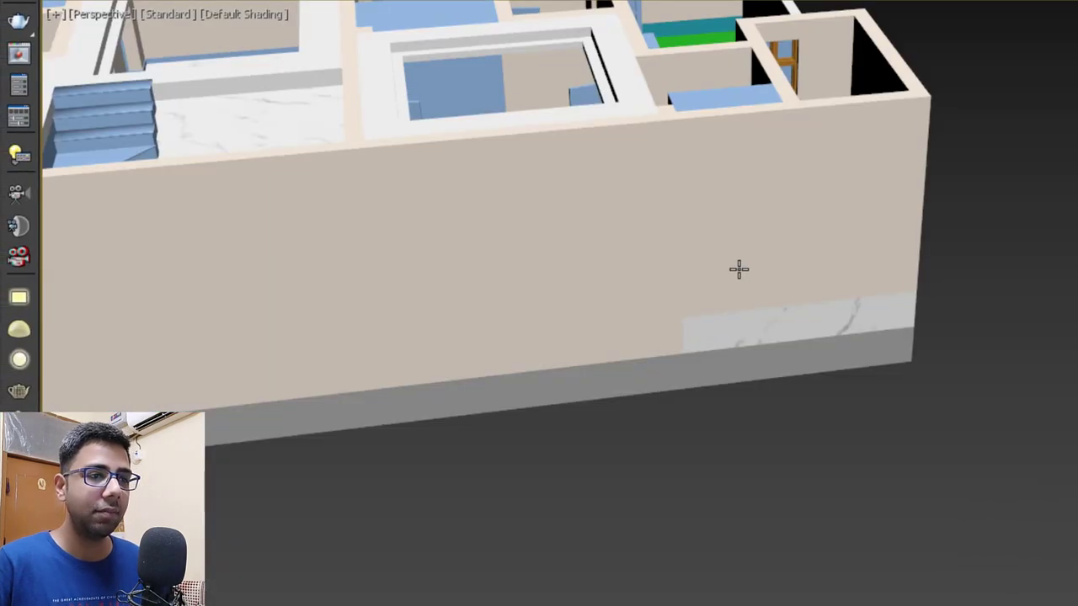
{"action": "middle_click_drag", "start_coordinate": [678, 272], "coordinate": [774, 196], "text": "alt"}
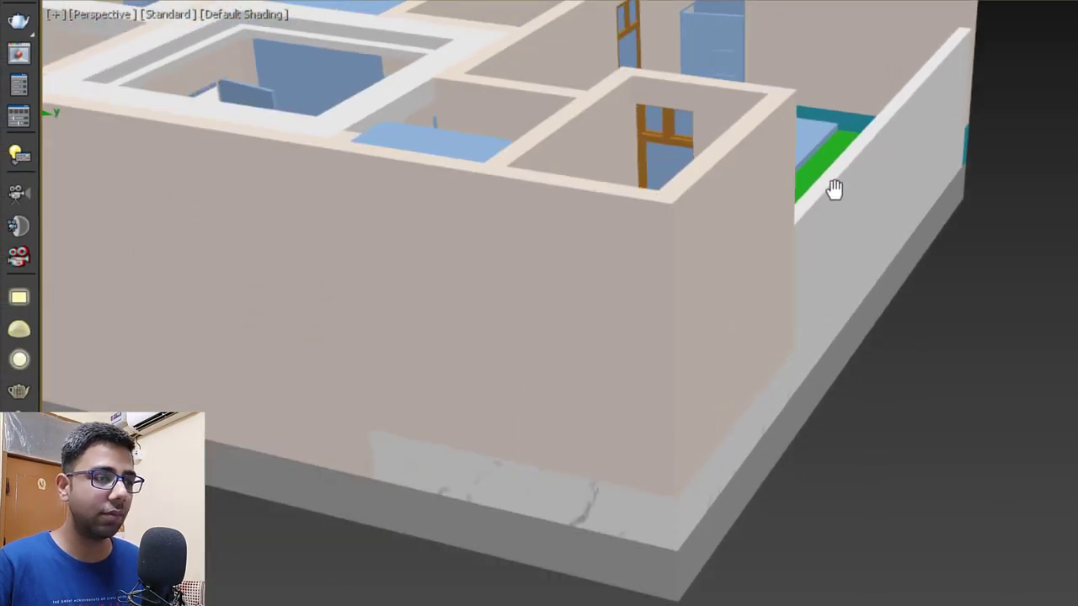
{"action": "scroll", "coordinate": [645, 508], "scroll_direction": "up", "scroll_amount": 2}
{"action": "scroll", "coordinate": [705, 502], "scroll_direction": "up", "scroll_amount": 2}
{"action": "left_click", "coordinate": [727, 376]}
{"action": "right_click", "coordinate": [726, 376]}
{"action": "mouse_move", "coordinate": [909, 587]}
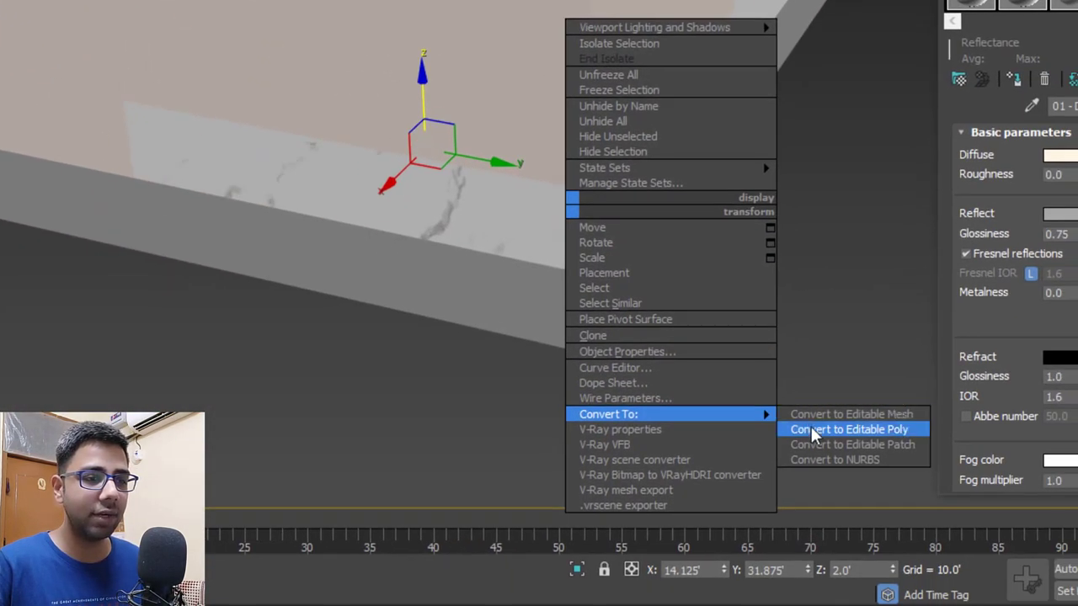
{"action": "left_click", "coordinate": [976, 597]}
Assign the 01 - Default material to the rear corner plinth's side and bottom polygons, excluding the top, and leave polygon editing
{"action": "left_click", "coordinate": [994, 271]}
{"action": "key", "text": "alt+w"}
{"action": "left_click", "coordinate": [75, 354]}
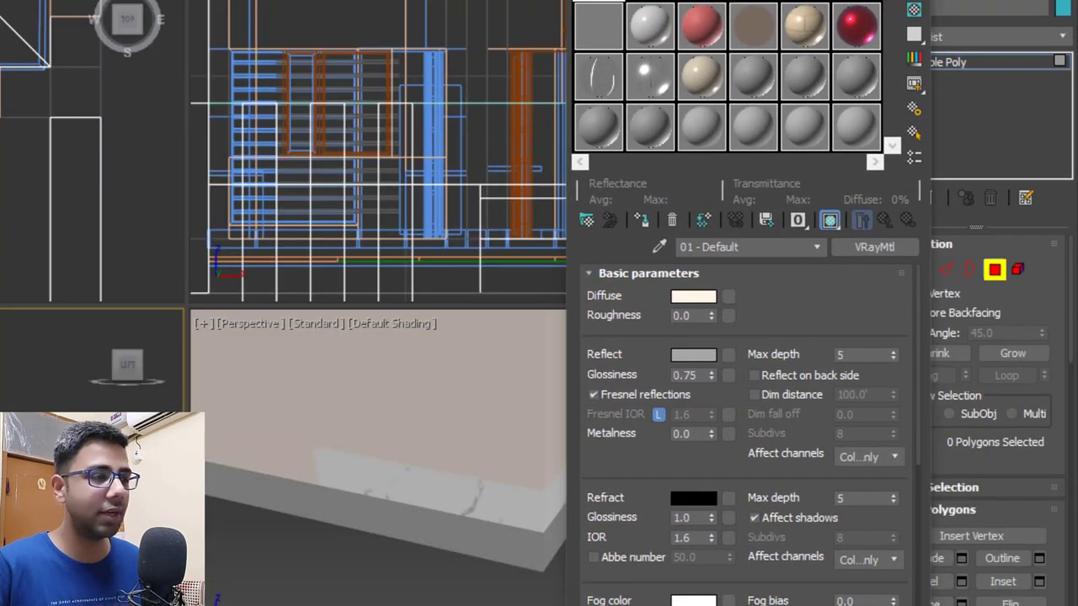
{"action": "key", "text": "alt+w"}
{"action": "scroll", "coordinate": [12, 292], "scroll_direction": "up", "scroll_amount": 5}
{"action": "left_click_drag", "start_coordinate": [435, 466], "coordinate": [0, 226]}
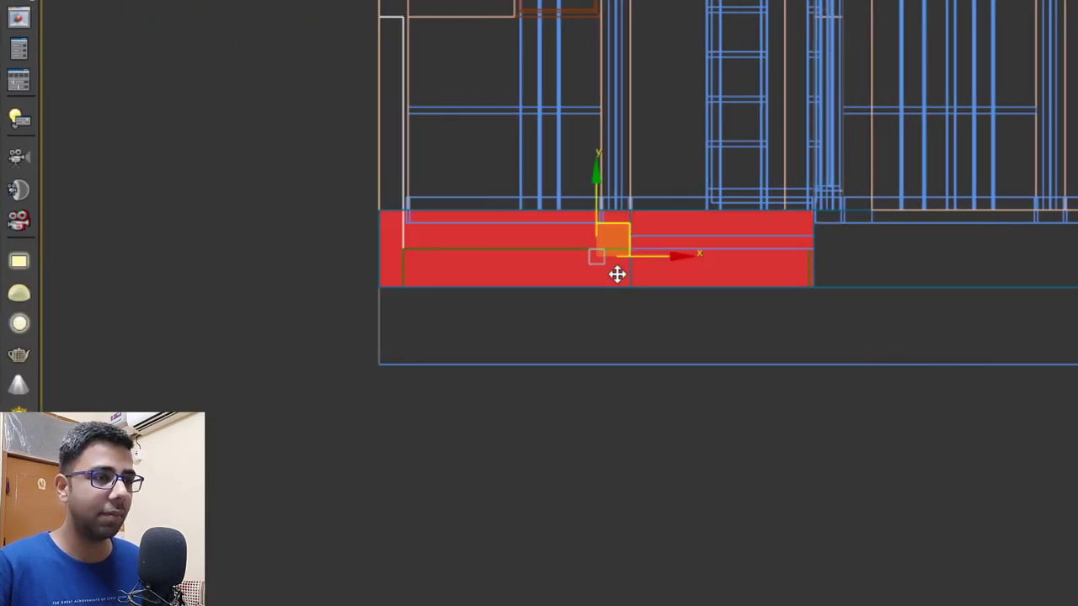
{"action": "left_click_drag", "start_coordinate": [972, 457], "coordinate": [279, 250]}
{"action": "key", "text": "m"}
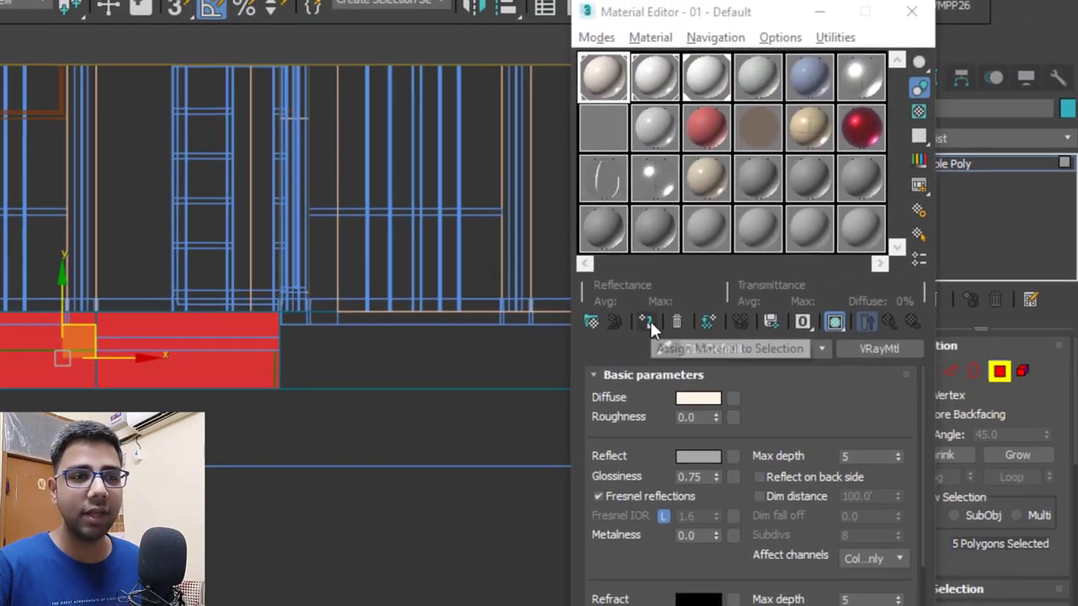
{"action": "left_click", "coordinate": [649, 323]}
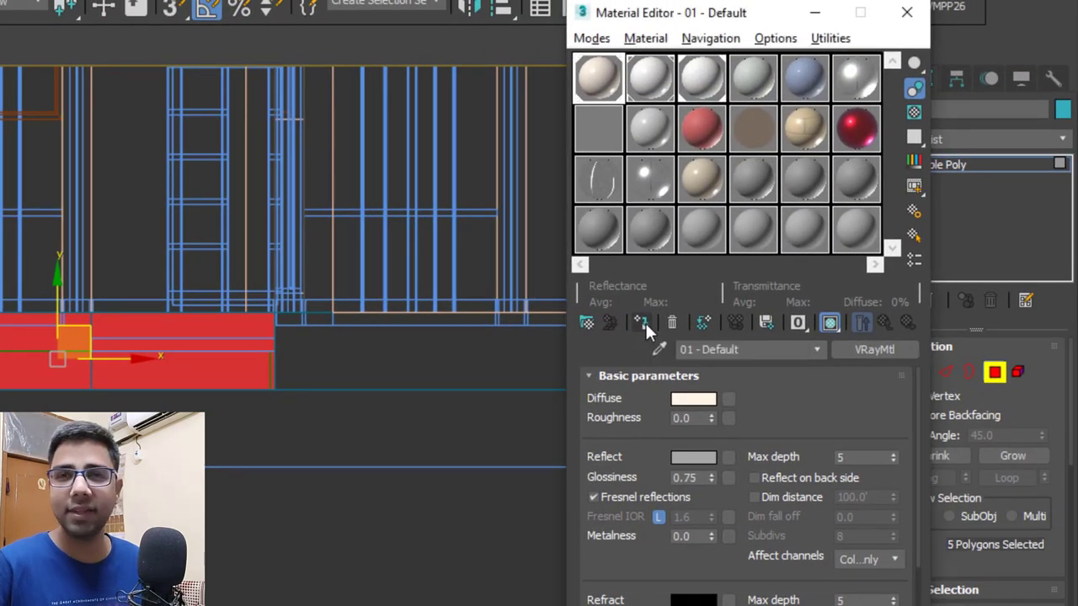
{"action": "left_click", "coordinate": [994, 372]}
Select the remaining small marble plinth piece beside the rear boundary wall and convert it to an Editable Poly
{"action": "key", "text": "p"}
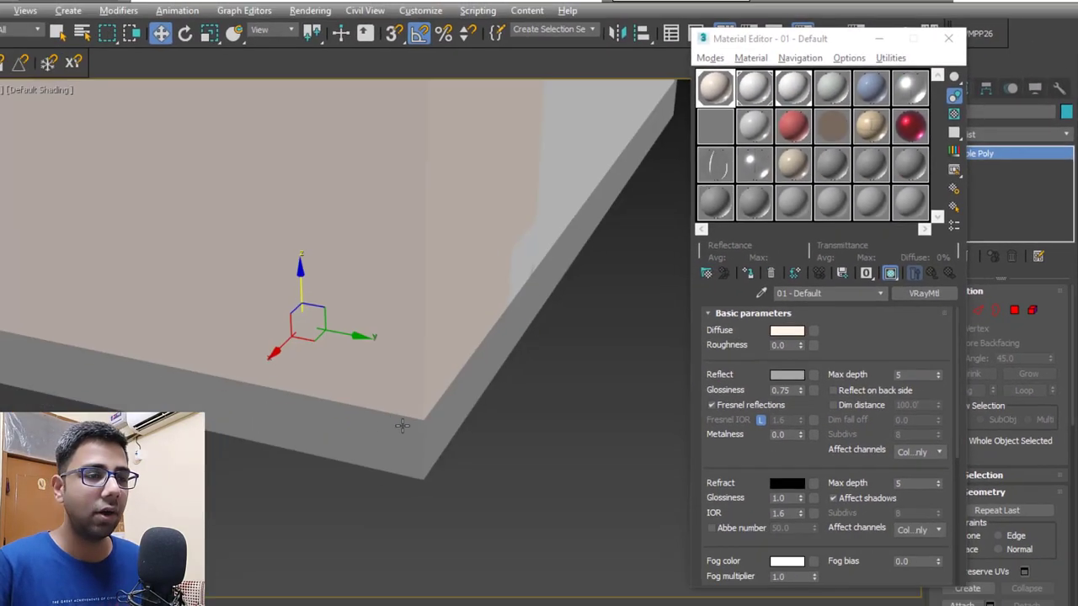
{"action": "scroll", "coordinate": [253, 524], "scroll_direction": "down", "scroll_amount": 5}
{"action": "middle_click_drag", "start_coordinate": [532, 389], "coordinate": [467, 378], "text": "alt"}
{"action": "scroll", "coordinate": [505, 373], "scroll_direction": "up", "scroll_amount": 6}
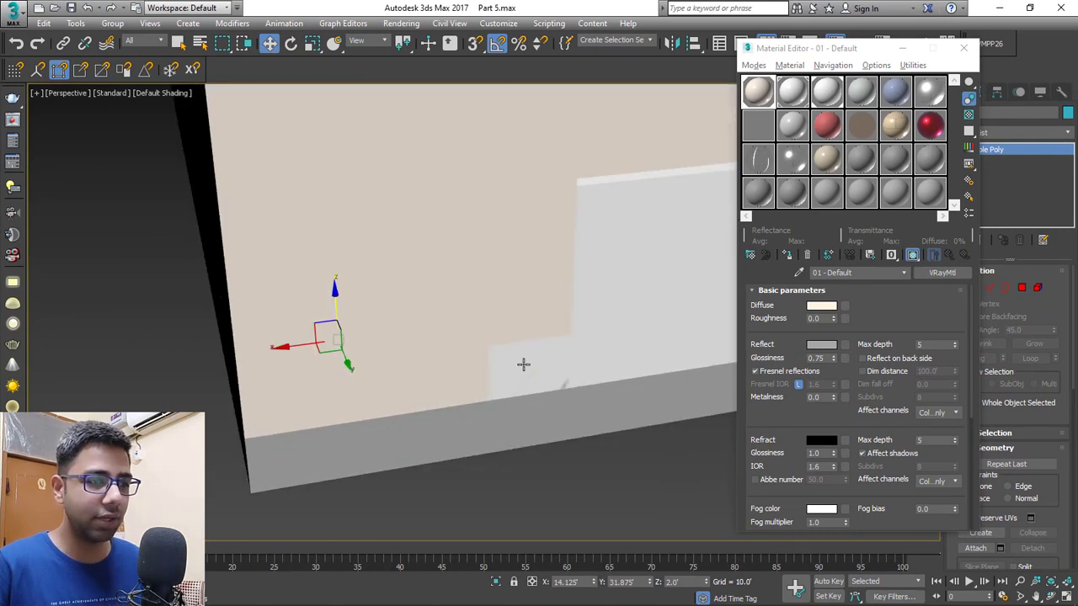
{"action": "left_click", "coordinate": [522, 363]}
{"action": "scroll", "coordinate": [497, 370], "scroll_direction": "down", "scroll_amount": 5}
{"action": "scroll", "coordinate": [500, 353], "scroll_direction": "up", "scroll_amount": 4}
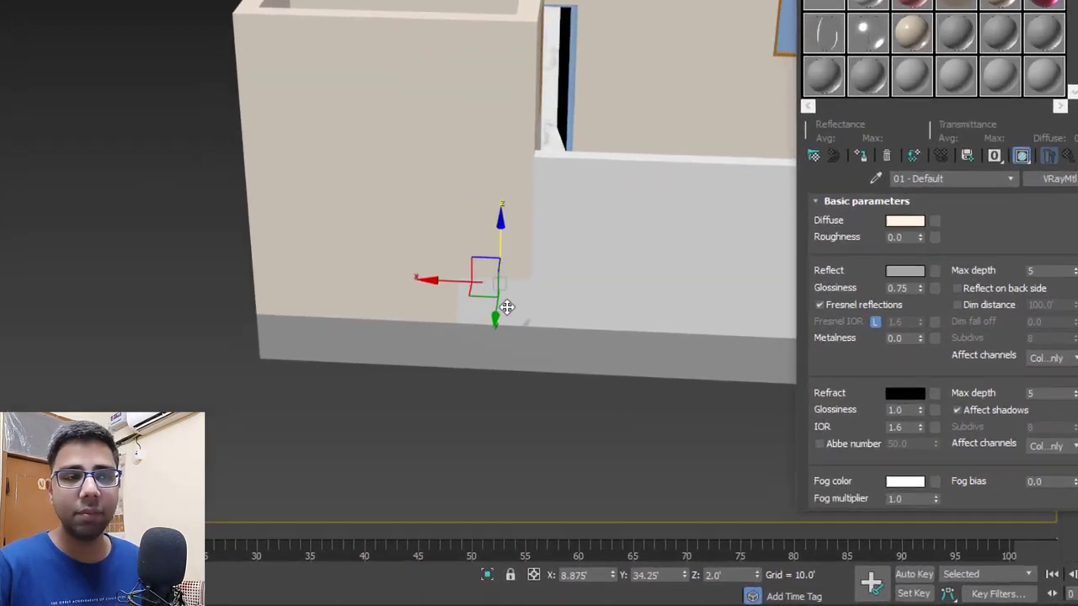
{"action": "right_click", "coordinate": [498, 366]}
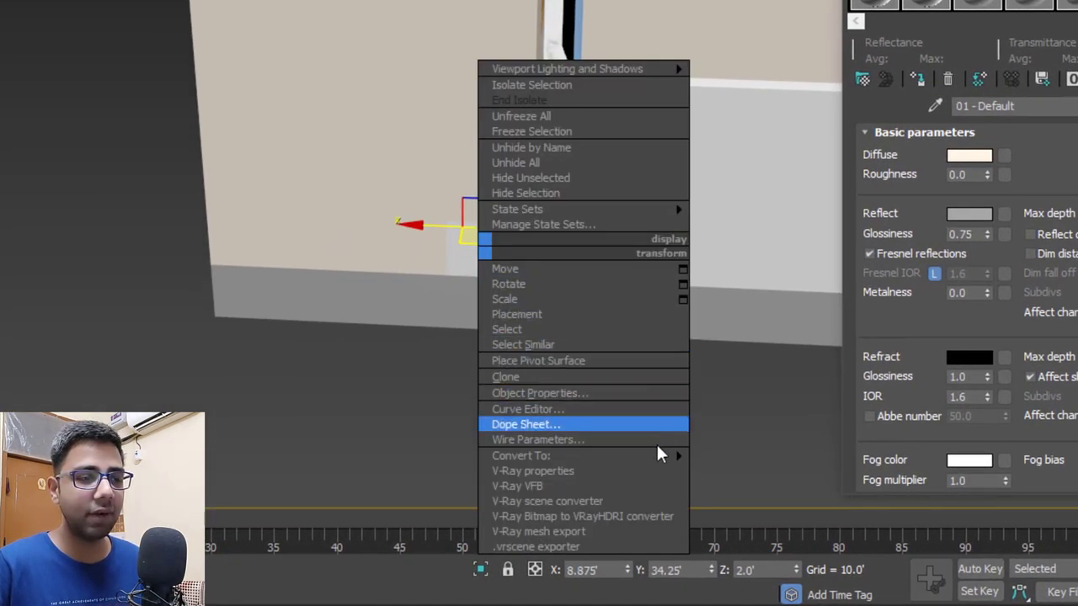
{"action": "mouse_move", "coordinate": [619, 506]}
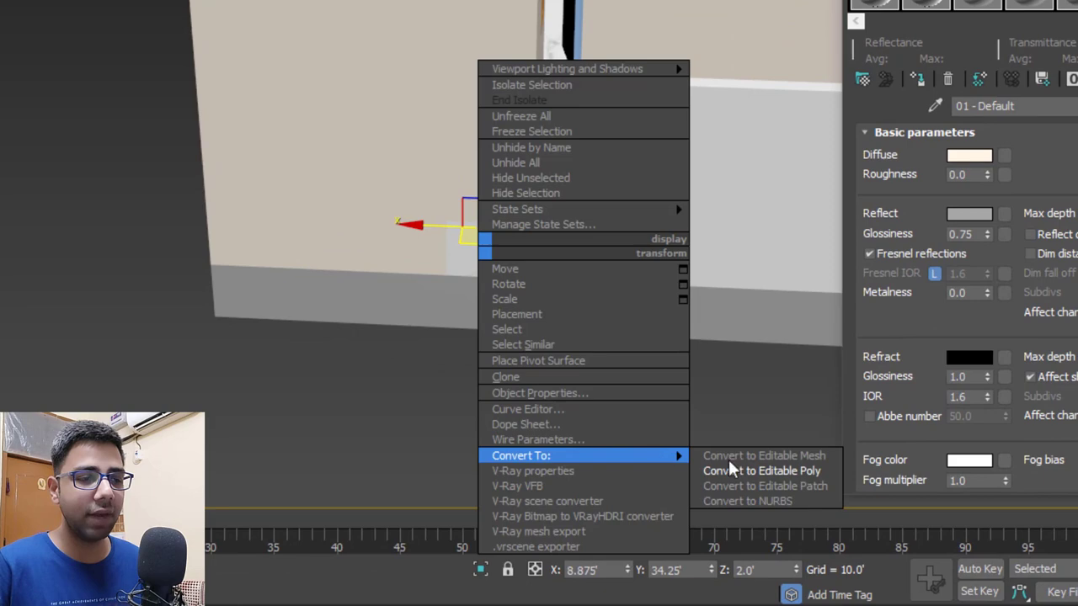
{"action": "left_click", "coordinate": [781, 478]}
Assign the 01 - Default material to the small rear plinth piece's side and bottom polygons, excluding the top, and leave polygon editing
{"action": "key", "text": "4"}
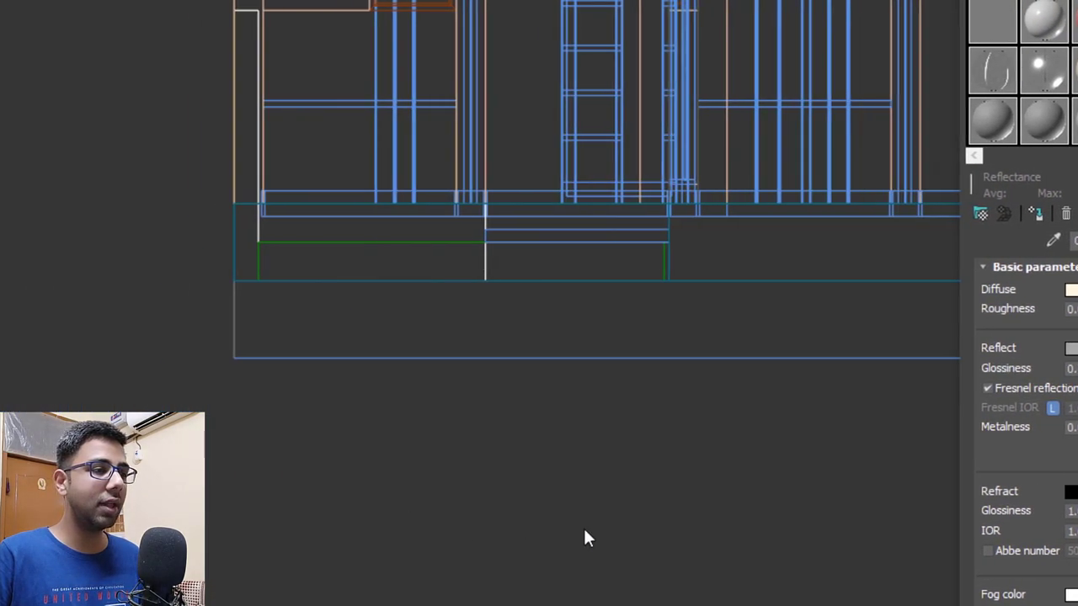
{"action": "left_click_drag", "start_coordinate": [690, 482], "coordinate": [159, 239]}
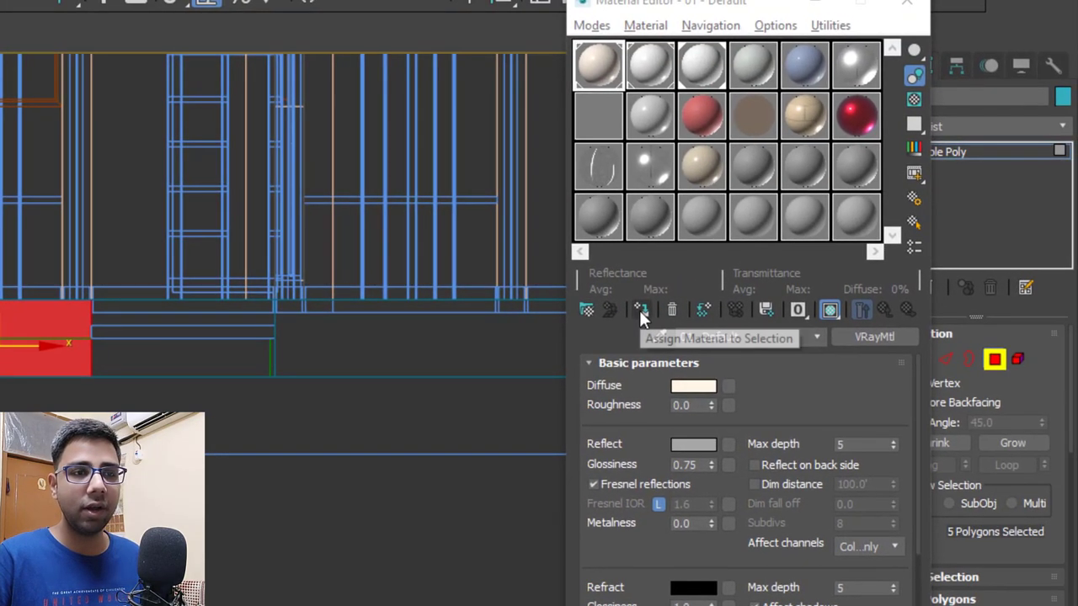
{"action": "left_click", "coordinate": [642, 311]}
{"action": "left_click", "coordinate": [907, 3]}
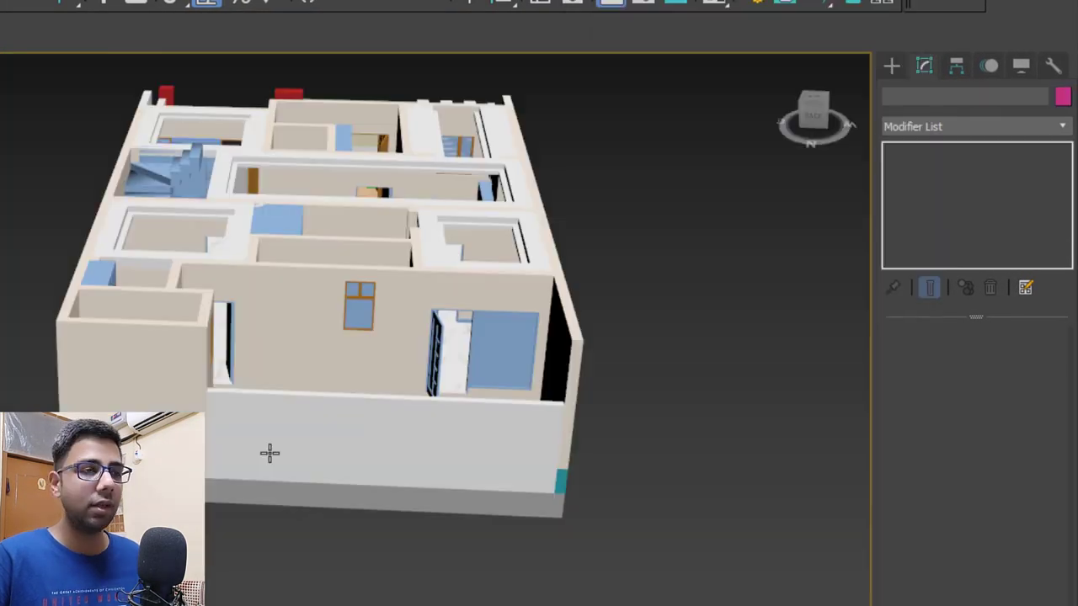
Select the blue skirting running along the base of the central hall's wall
{"action": "mouse_move", "coordinate": [270, 450]}
{"action": "middle_mouse_down", "text": "alt"}
{"action": "mouse_move", "coordinate": [390, 494]}
{"action": "mouse_move", "coordinate": [325, 471]}
{"action": "mouse_move", "coordinate": [296, 499]}
{"action": "middle_mouse_up", "text": "alt"}
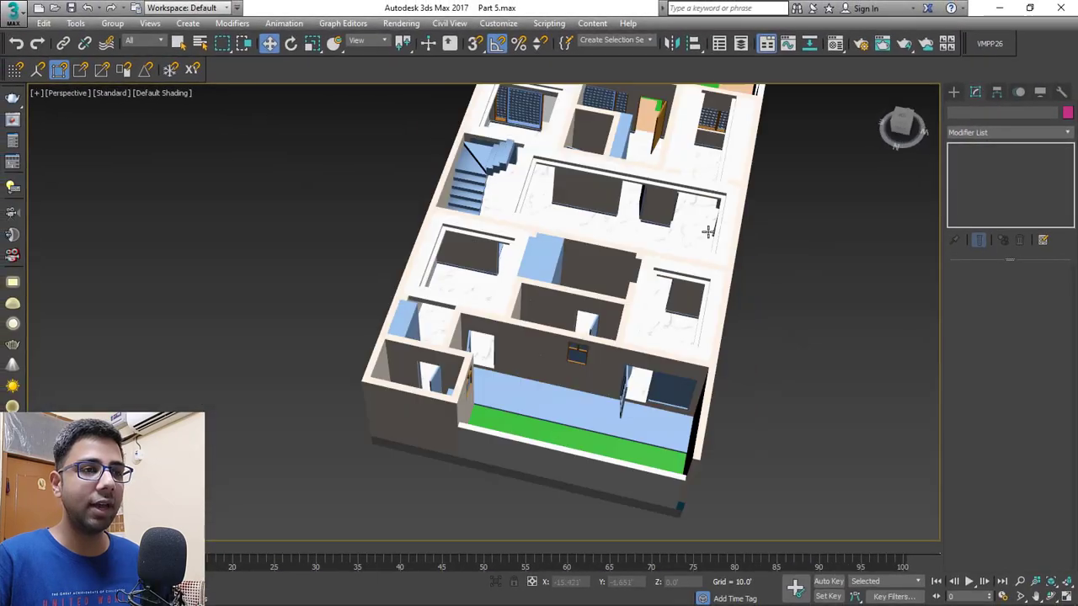
{"action": "scroll", "coordinate": [563, 265], "scroll_direction": "up", "scroll_amount": 5}
{"action": "middle_click_drag", "start_coordinate": [427, 352], "coordinate": [423, 448], "text": "alt"}
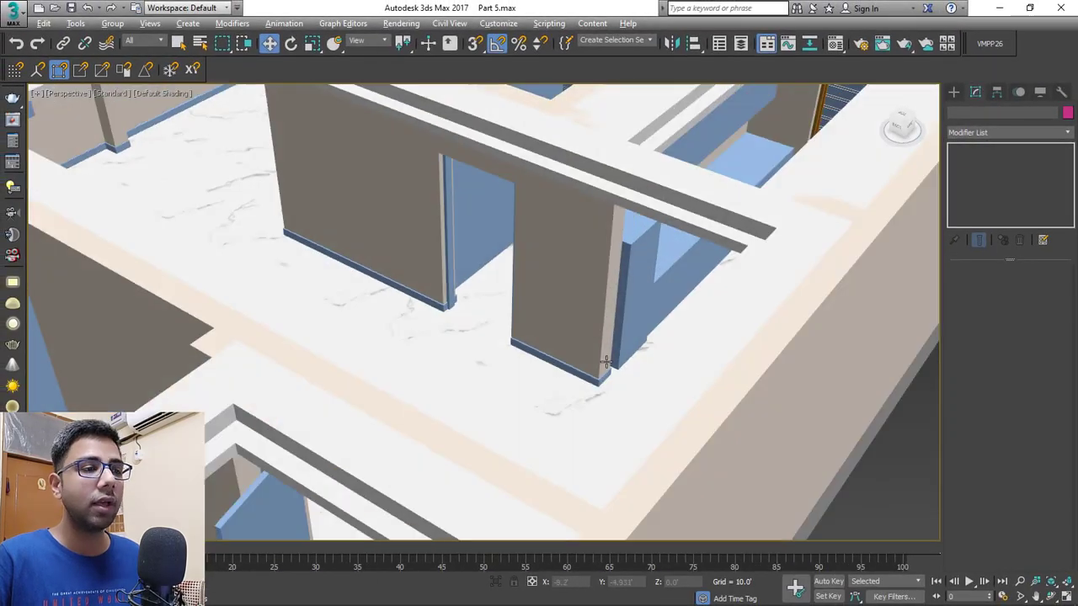
{"action": "middle_click_drag", "start_coordinate": [607, 362], "coordinate": [532, 339], "text": "alt"}
{"action": "middle_click_drag", "start_coordinate": [326, 239], "coordinate": [471, 358]}
{"action": "scroll", "coordinate": [455, 307], "scroll_direction": "up", "scroll_amount": 5}
{"action": "middle_click_drag", "start_coordinate": [462, 305], "coordinate": [485, 237], "text": "alt"}
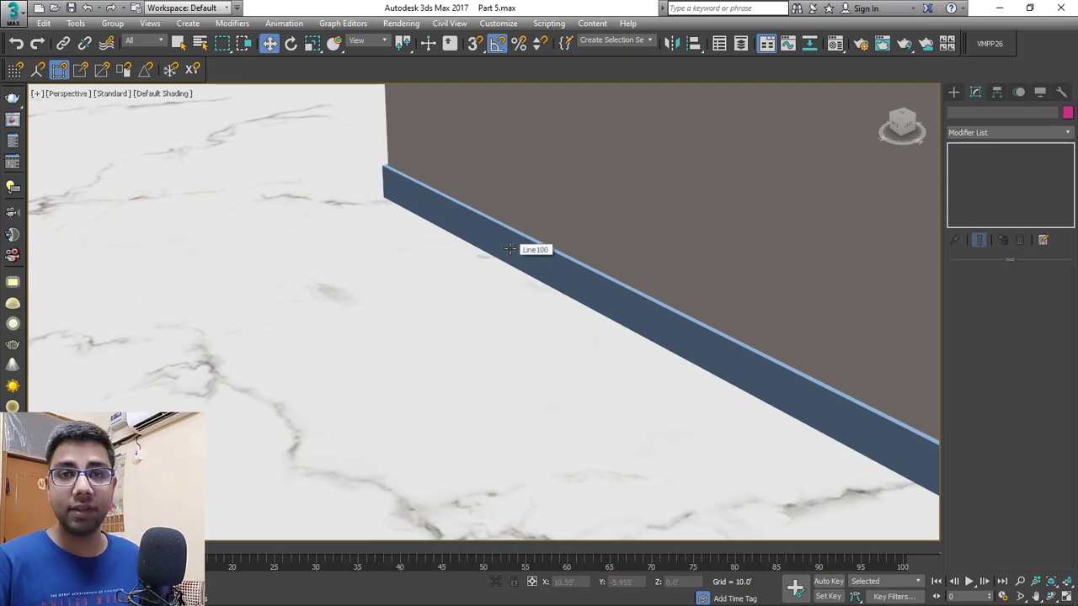
{"action": "left_click", "coordinate": [539, 278]}
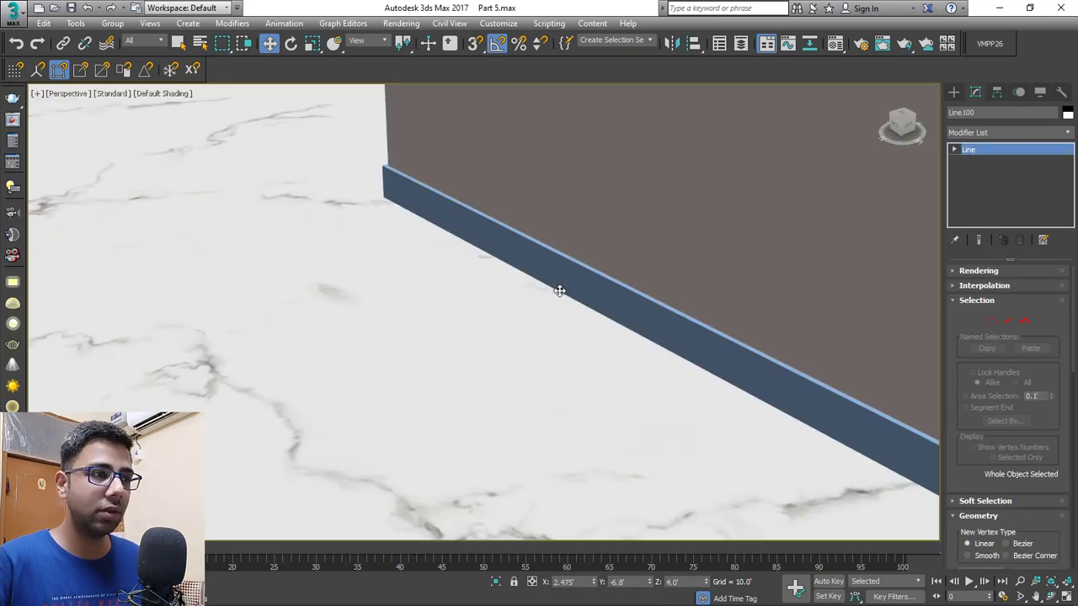
Add the skirting shape along the hall's staircase side to the selection
{"action": "scroll", "coordinate": [555, 295], "scroll_direction": "down", "scroll_amount": 5}
{"action": "scroll", "coordinate": [604, 321], "scroll_direction": "up", "scroll_amount": 2}
{"action": "middle_click_drag", "start_coordinate": [604, 321], "coordinate": [604, 307], "text": "alt"}
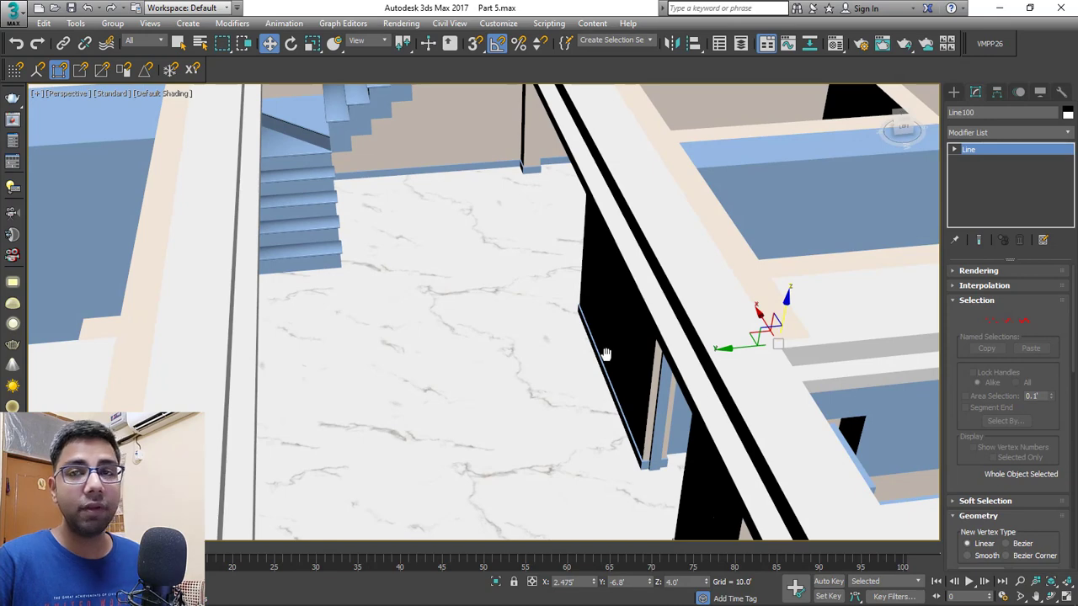
{"action": "middle_click_drag", "start_coordinate": [606, 353], "coordinate": [605, 360], "text": "alt"}
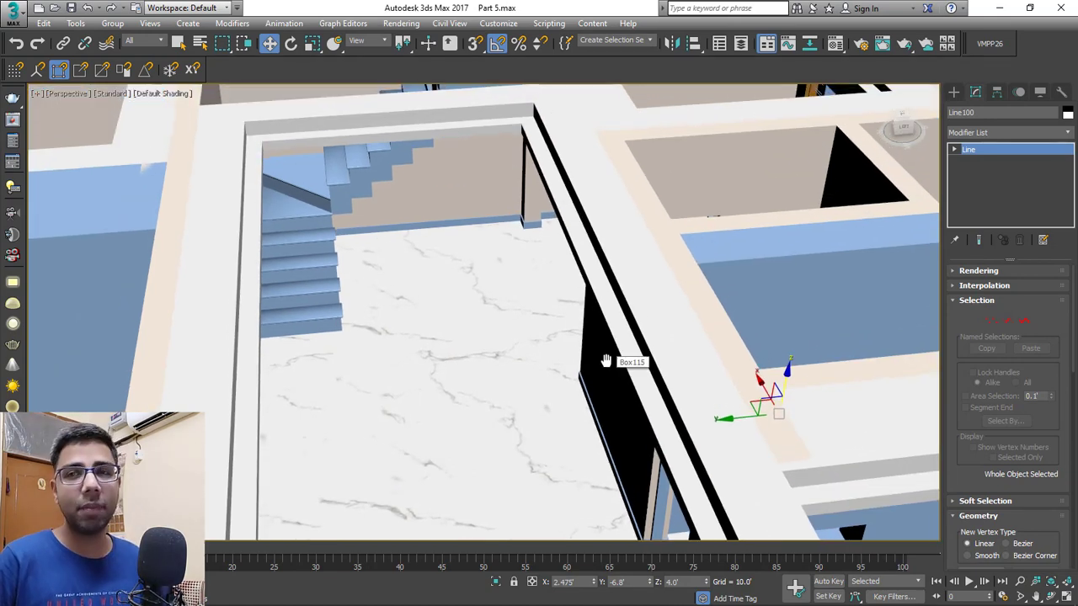
{"action": "key", "text": "F3"}
{"action": "left_click", "coordinate": [511, 221]}
{"action": "scroll", "coordinate": [511, 222], "scroll_direction": "down", "scroll_amount": 8}
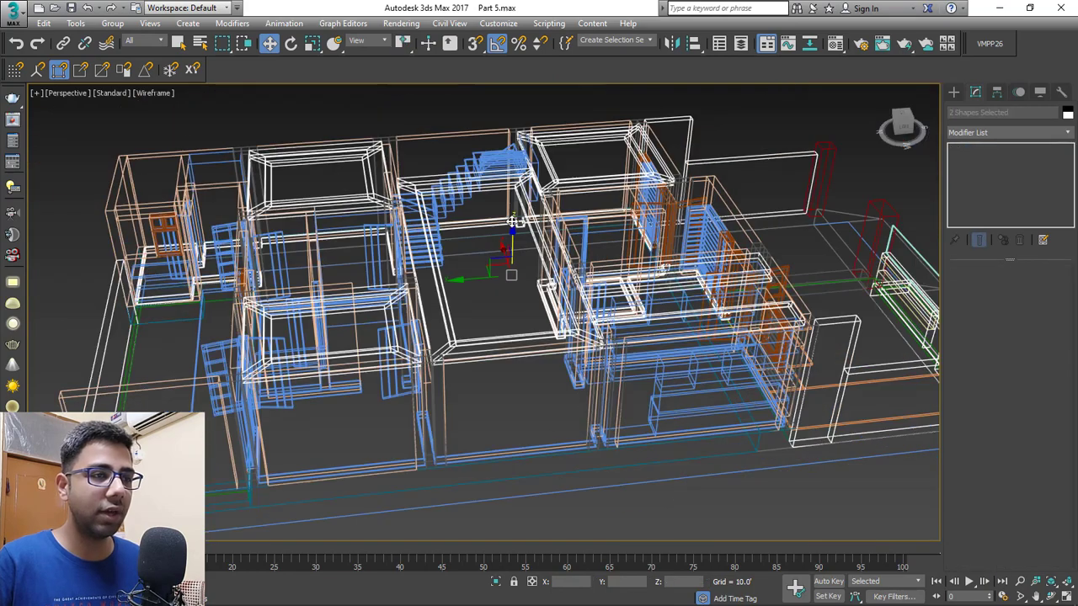
Add the two remaining skirting shapes to the selection so that all four are selected
{"action": "scroll", "coordinate": [528, 253], "scroll_direction": "up", "scroll_amount": 5}
{"action": "key", "text": "F3"}
{"action": "middle_click_drag", "start_coordinate": [645, 373], "coordinate": [680, 308], "text": "alt"}
{"action": "key", "text": "F3"}
{"action": "scroll", "coordinate": [579, 297], "scroll_direction": "up", "scroll_amount": 6}
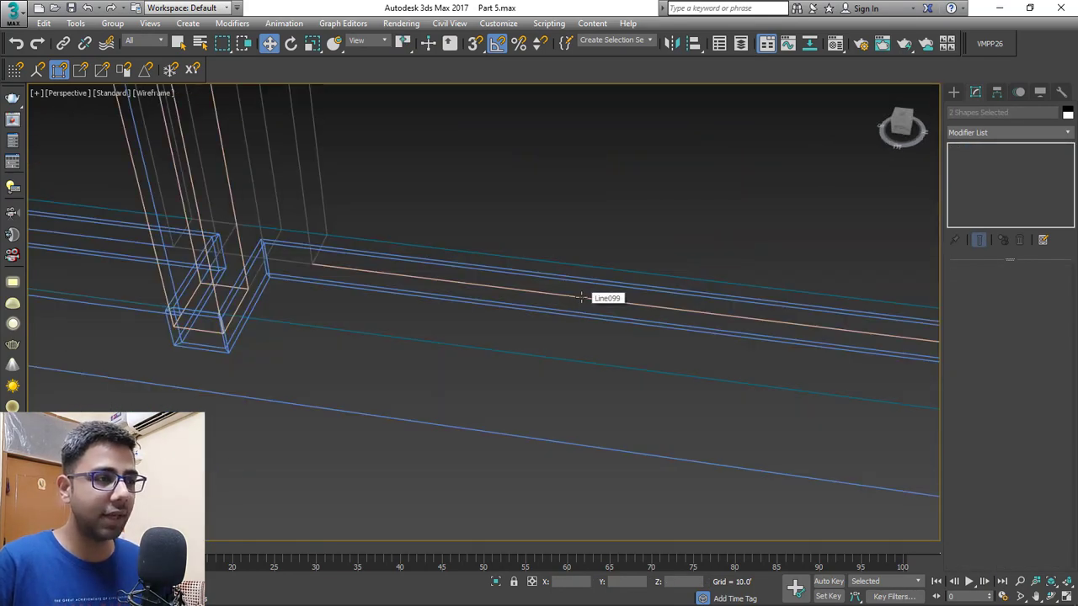
{"action": "left_click", "coordinate": [581, 297], "text": "ctrl"}
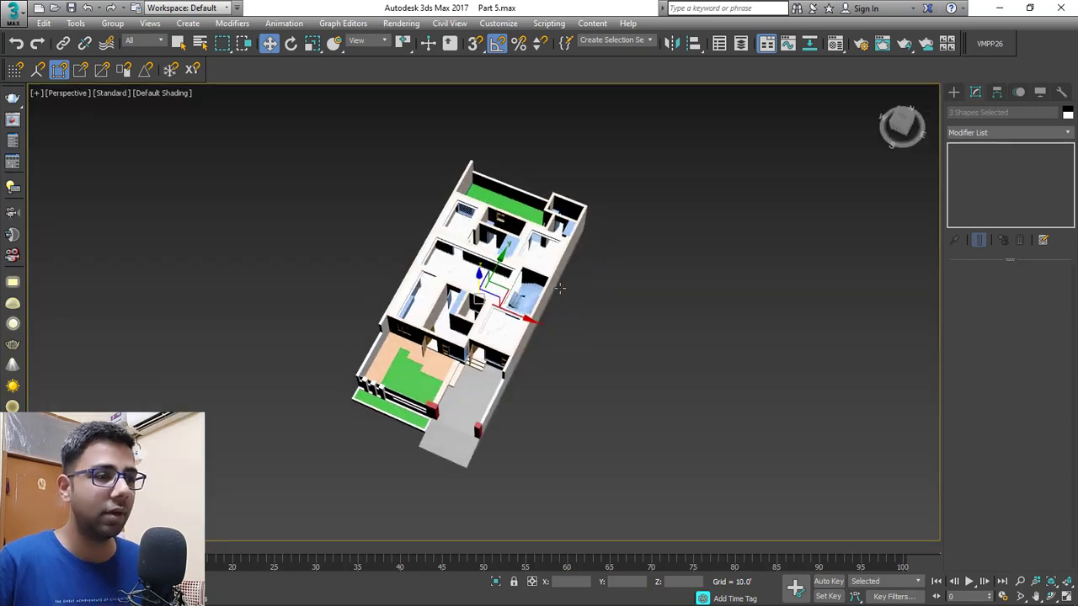
{"action": "scroll", "coordinate": [445, 322], "scroll_direction": "up", "scroll_amount": 10}
{"action": "key", "text": "F3"}
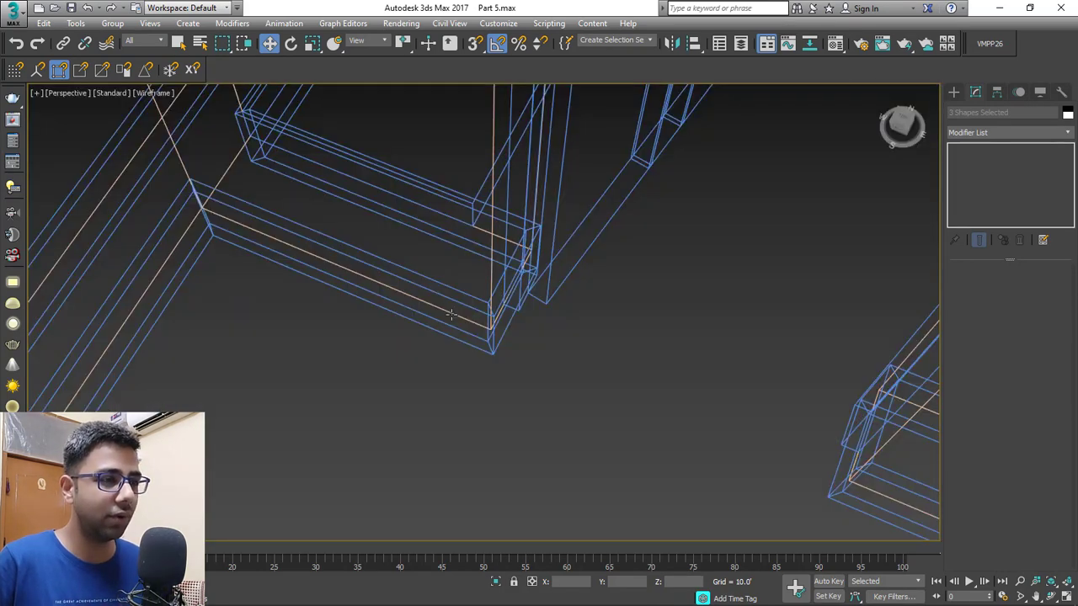
{"action": "left_click", "coordinate": [448, 313], "text": "ctrl"}
{"action": "scroll", "coordinate": [491, 293], "scroll_direction": "down", "scroll_amount": 10}
{"action": "key", "text": "F3"}
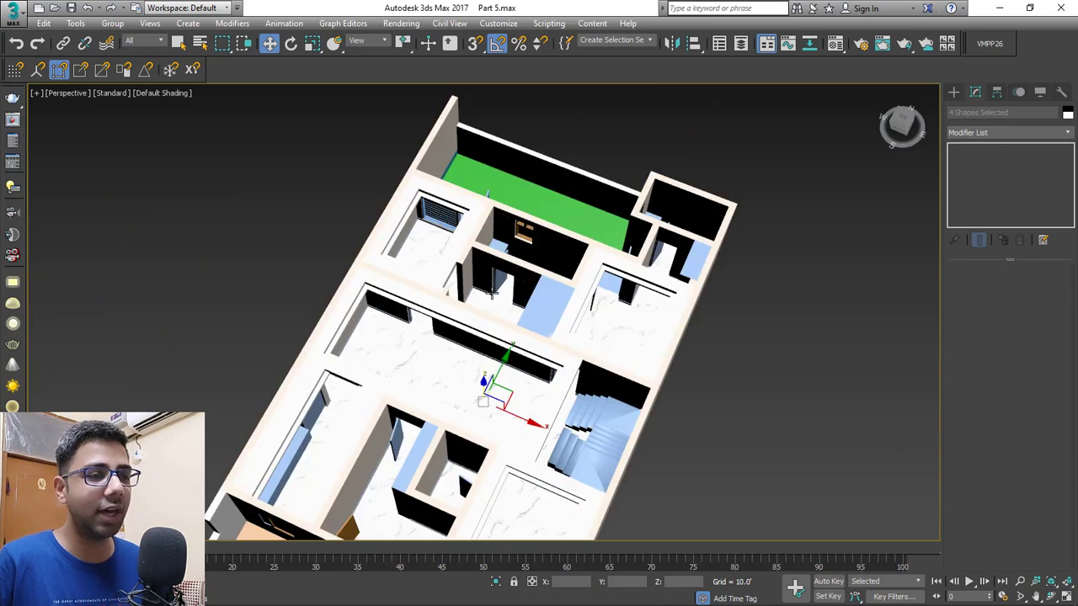
Lift the four selected skirting shapes above the house to check that all are included, and undo the move
{"action": "scroll", "coordinate": [491, 293], "scroll_direction": "down", "scroll_amount": 5}
{"action": "middle_click_drag", "start_coordinate": [491, 295], "coordinate": [441, 255], "text": "alt"}
{"action": "scroll", "coordinate": [491, 303], "scroll_direction": "up", "scroll_amount": 10}
{"action": "scroll", "coordinate": [491, 303], "scroll_direction": "down", "scroll_amount": 6}
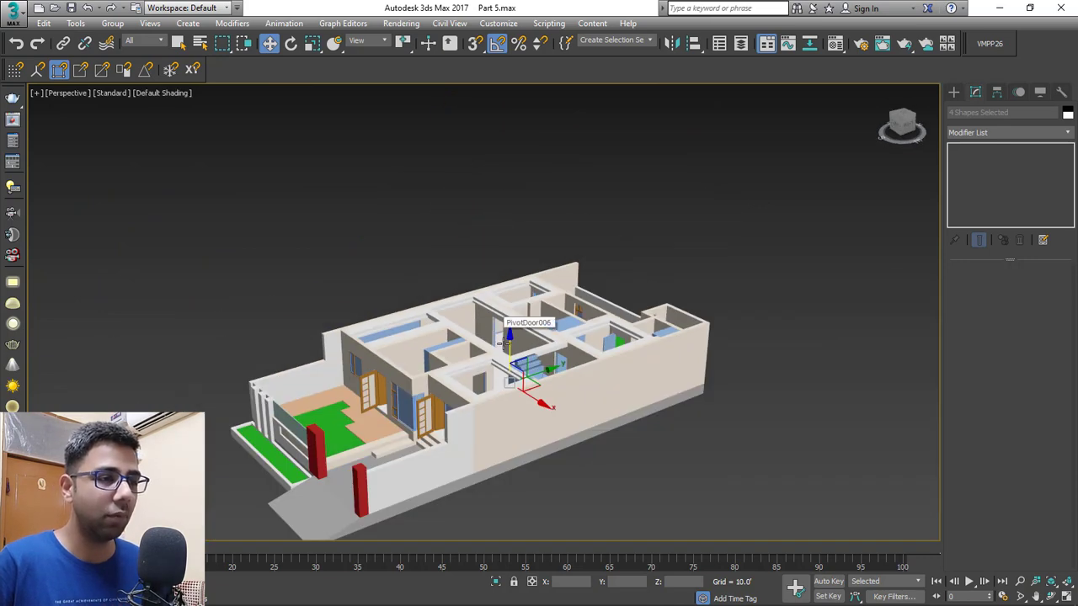
{"action": "left_click_drag", "start_coordinate": [511, 346], "coordinate": [533, 203]}
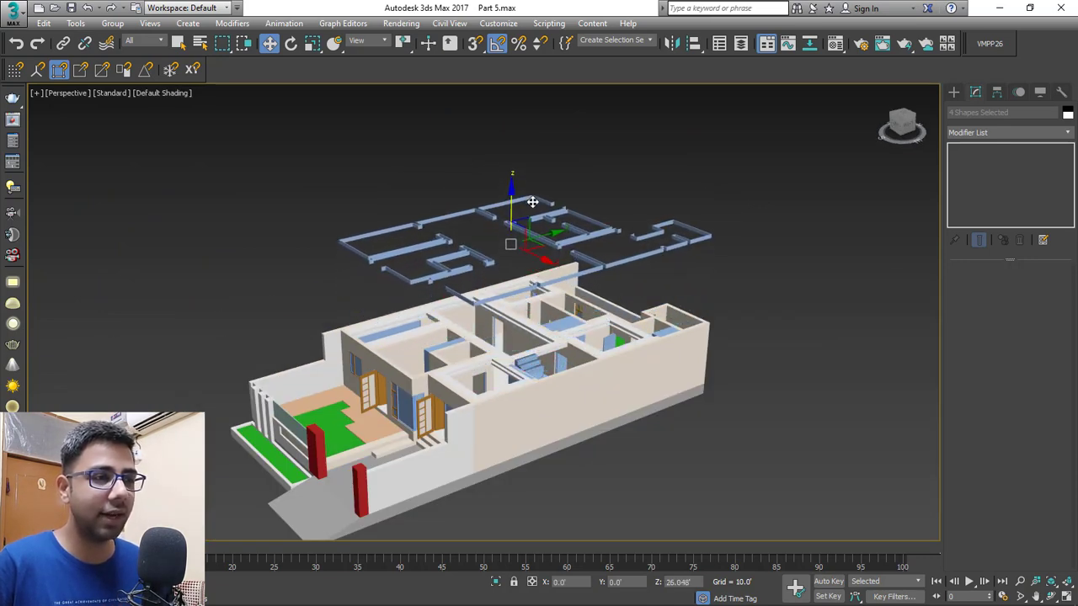
{"action": "scroll", "coordinate": [501, 303], "scroll_direction": "up", "scroll_amount": 4}
{"action": "scroll", "coordinate": [572, 286], "scroll_direction": "down", "scroll_amount": 2}
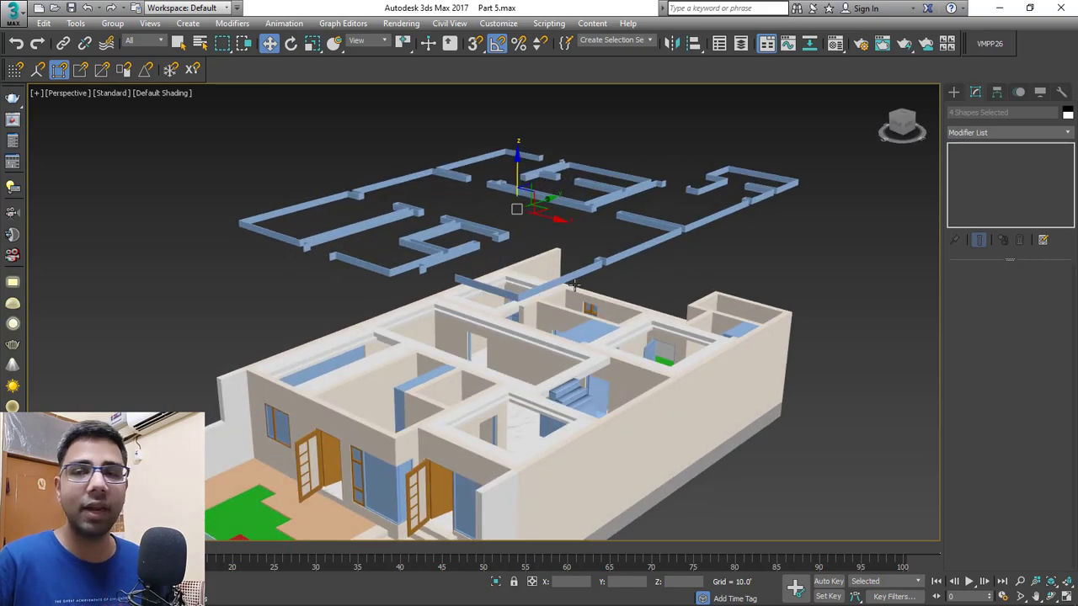
{"action": "key", "text": "ctrl+z"}
{"action": "middle_click_drag", "start_coordinate": [525, 330], "coordinate": [515, 364], "text": "alt"}
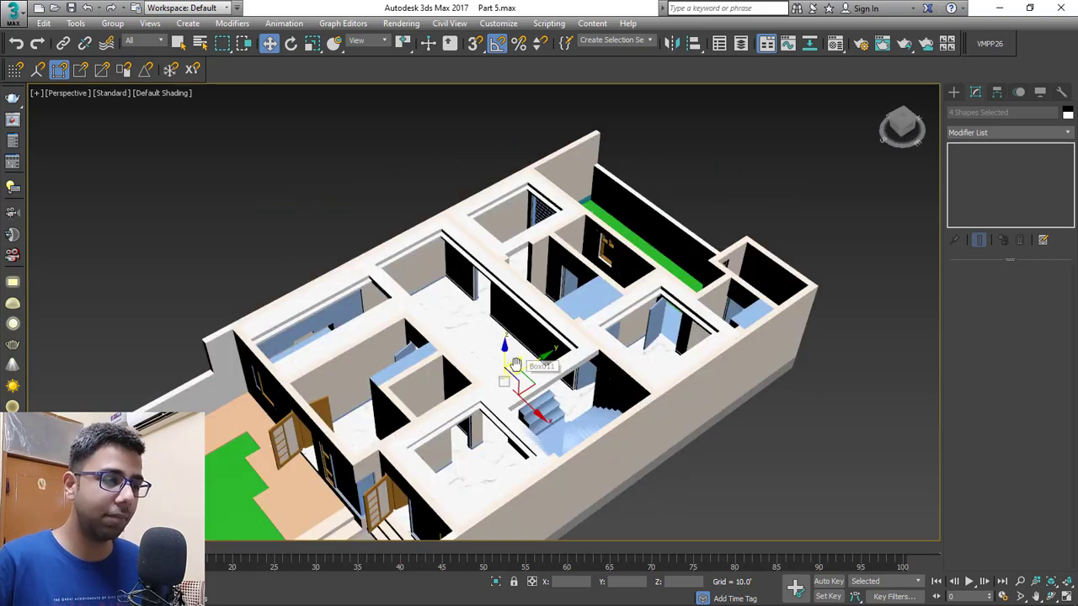
Assign the 03 - Default marble material to the four selected skirting shapes
{"action": "key", "text": "m"}
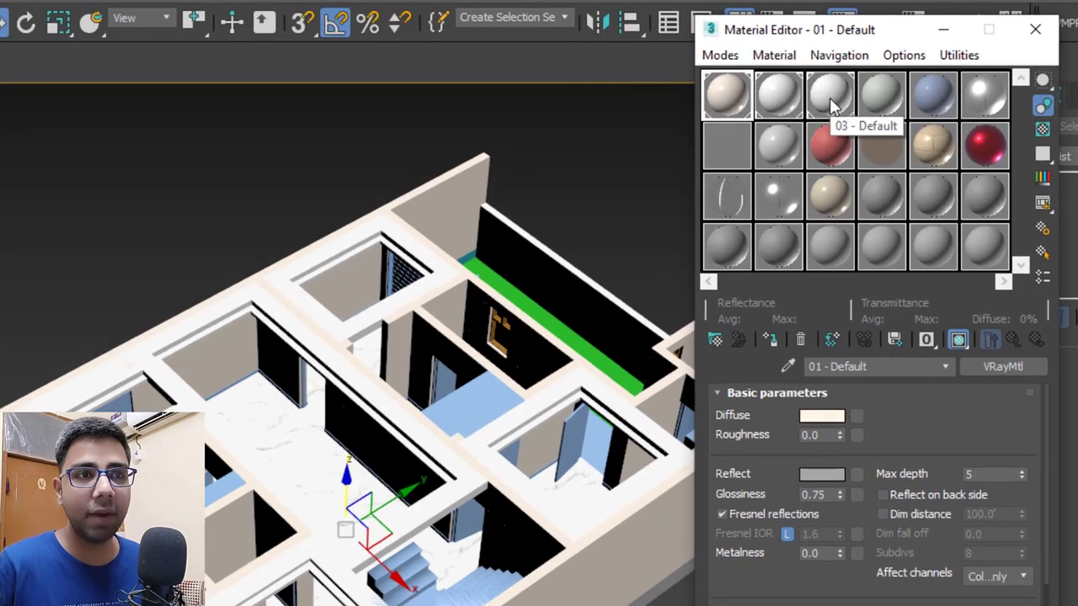
{"action": "left_click", "coordinate": [829, 98]}
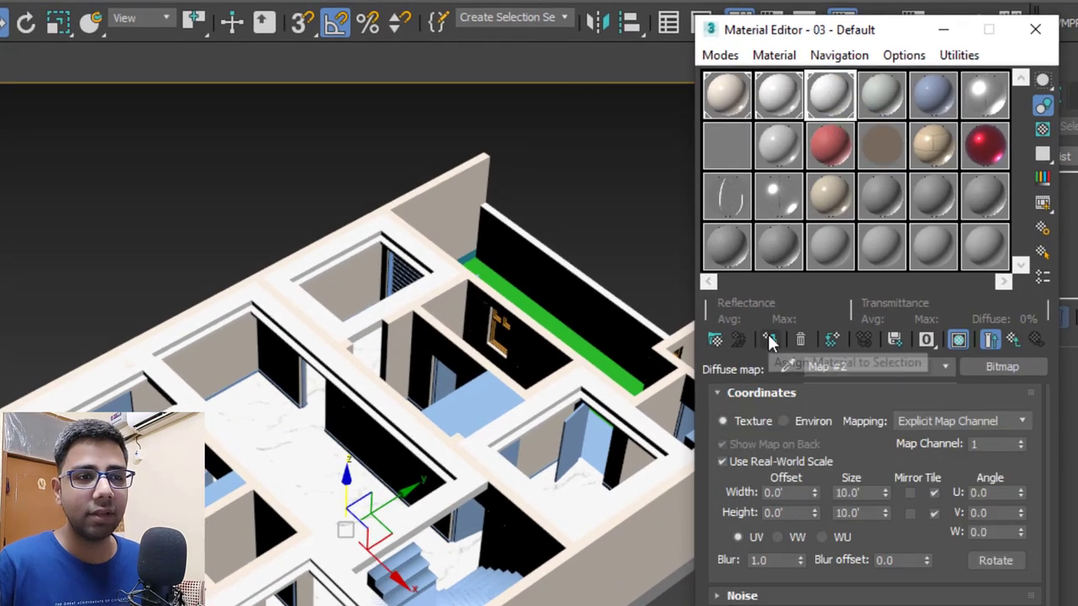
{"action": "left_click", "coordinate": [769, 340]}
{"action": "scroll", "coordinate": [216, 318], "scroll_direction": "up", "scroll_amount": 10}
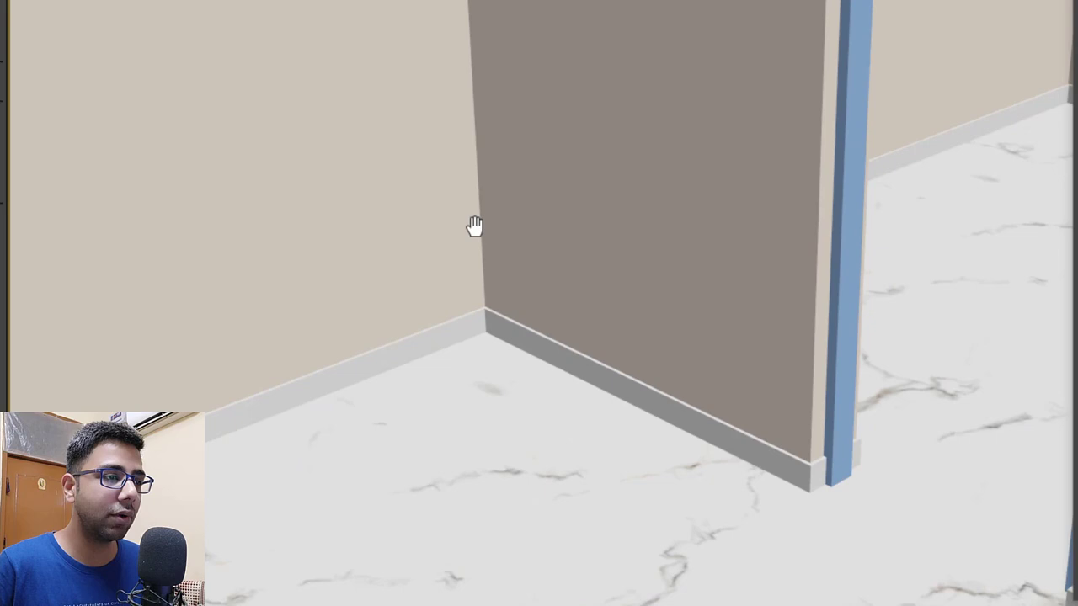
{"action": "middle_click_drag", "start_coordinate": [475, 226], "coordinate": [457, 221], "text": "alt"}
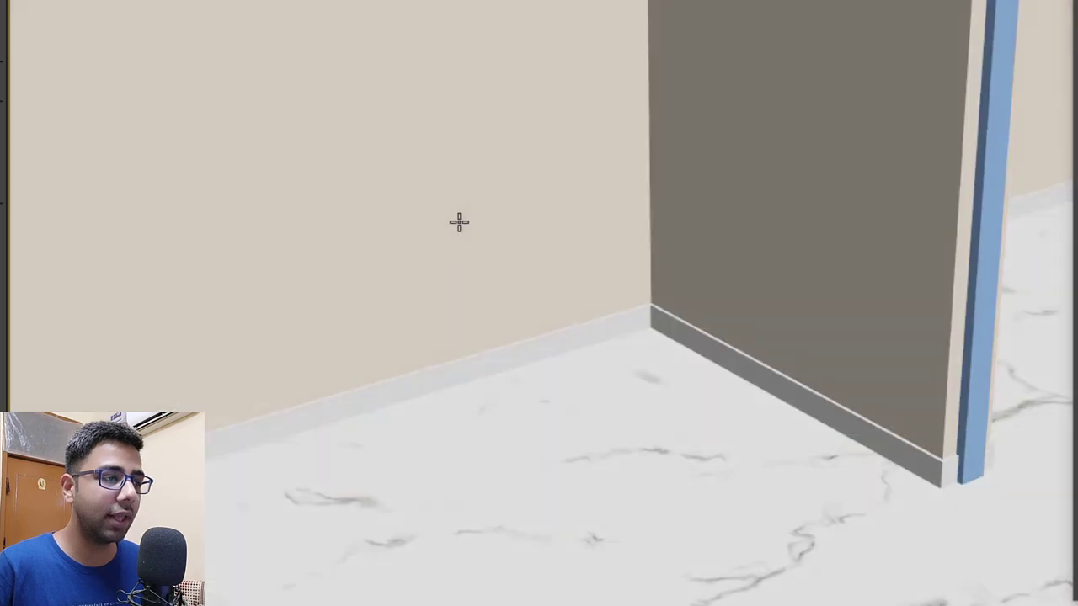
{"action": "middle_click_drag", "start_coordinate": [611, 354], "coordinate": [671, 55]}
{"action": "scroll", "coordinate": [623, 192], "scroll_direction": "up", "scroll_amount": 3}
{"action": "scroll", "coordinate": [631, 194], "scroll_direction": "down", "scroll_amount": 1}
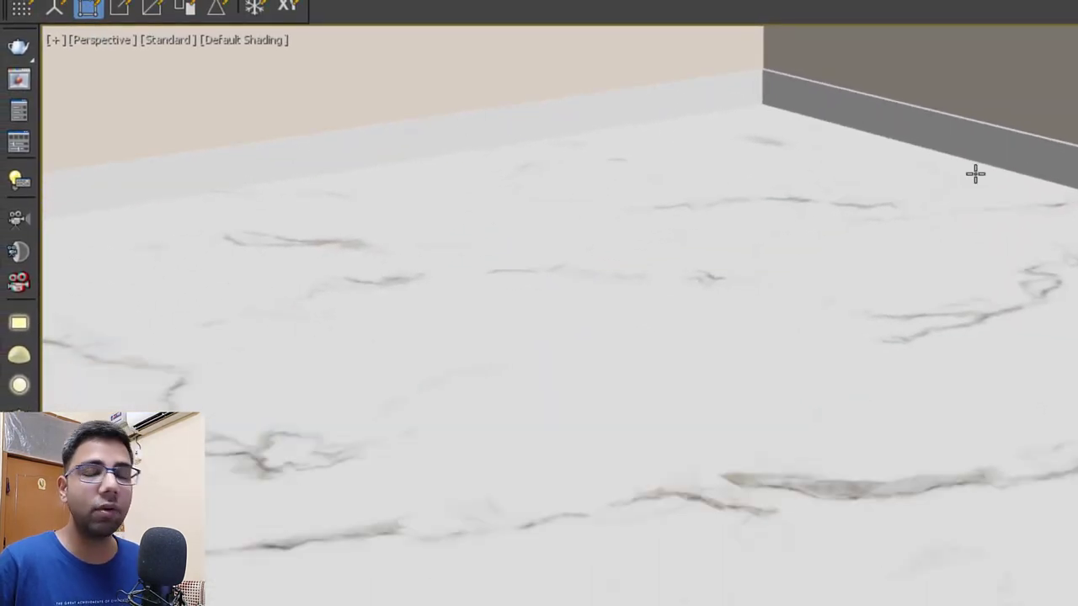
{"action": "middle_click_drag", "start_coordinate": [974, 174], "coordinate": [855, 223]}
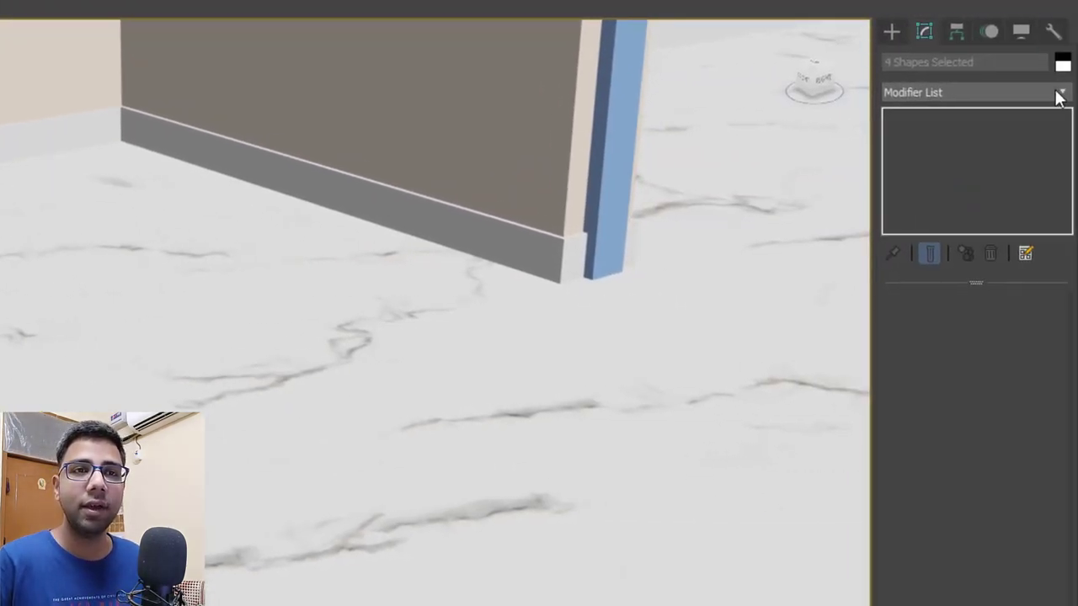
Add a UVW Map modifier to the four skirting shapes with Box mapping and Real-World Map Size turned off
{"action": "left_click", "coordinate": [1060, 92]}
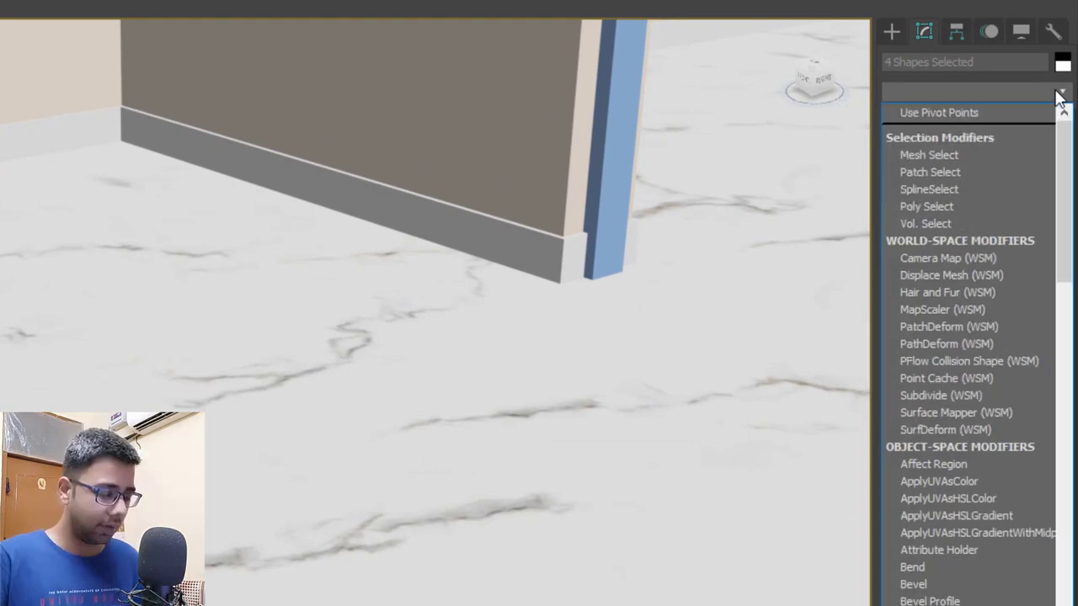
{"action": "type", "text": "u"}
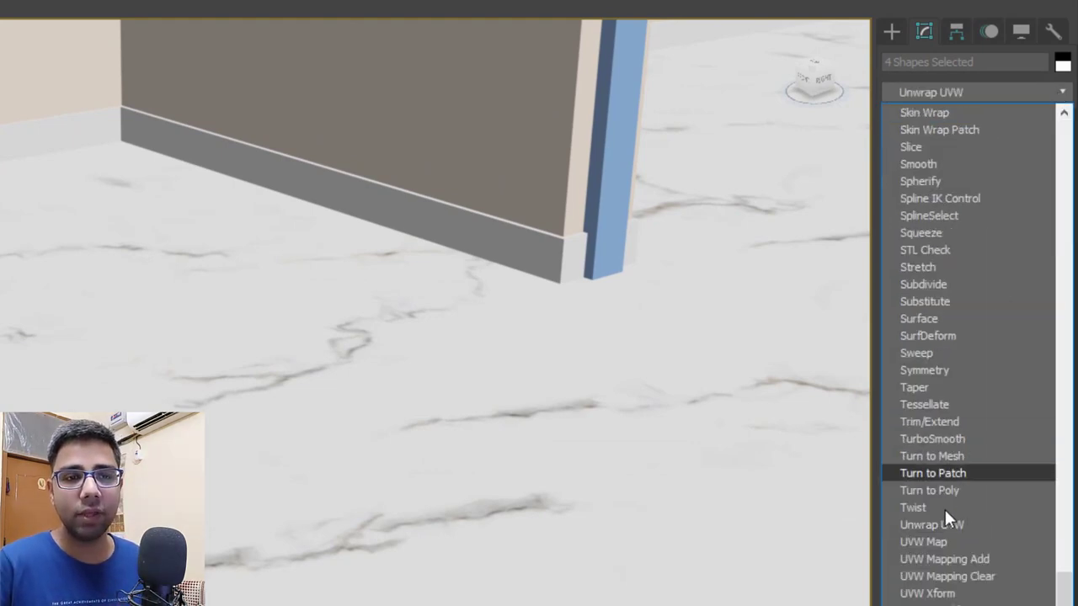
{"action": "left_click", "coordinate": [944, 543]}
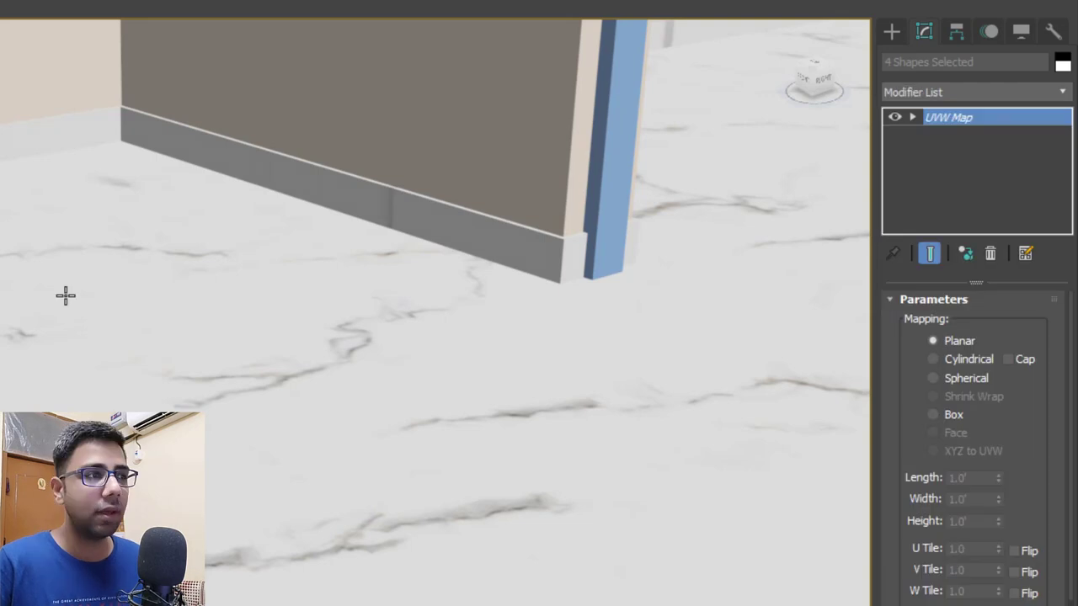
{"action": "middle_click_drag", "start_coordinate": [65, 294], "coordinate": [353, 329]}
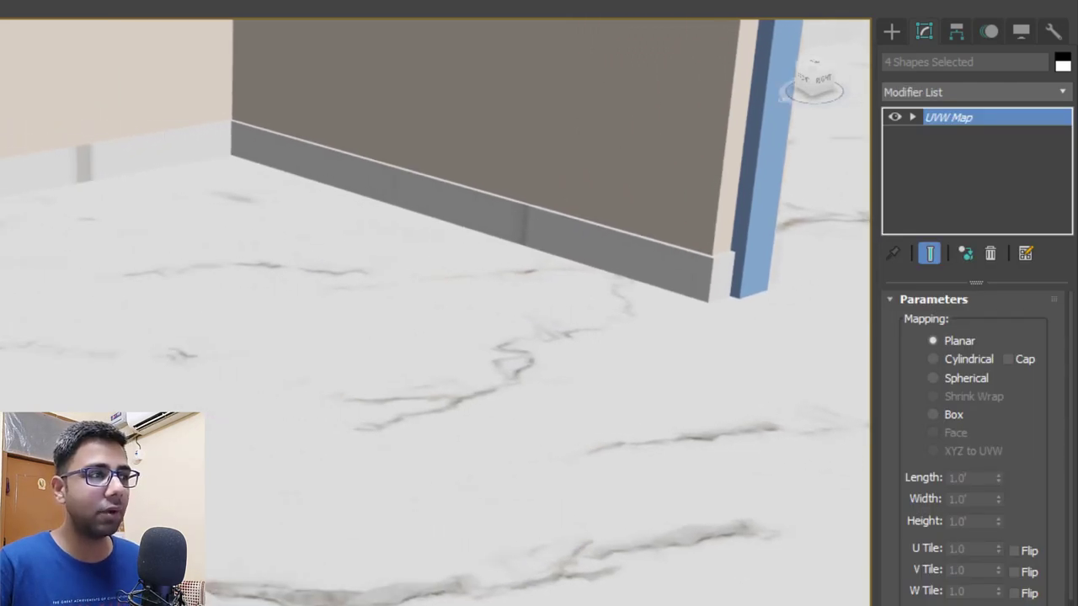
{"action": "middle_click_drag", "start_coordinate": [624, 272], "coordinate": [633, 257]}
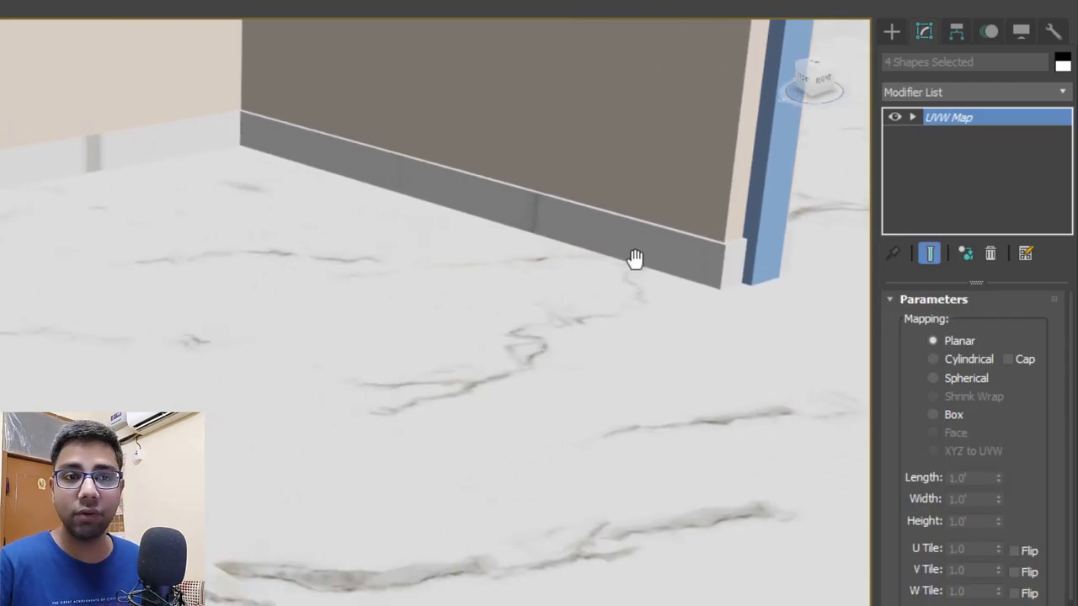
{"action": "left_click", "coordinate": [954, 419]}
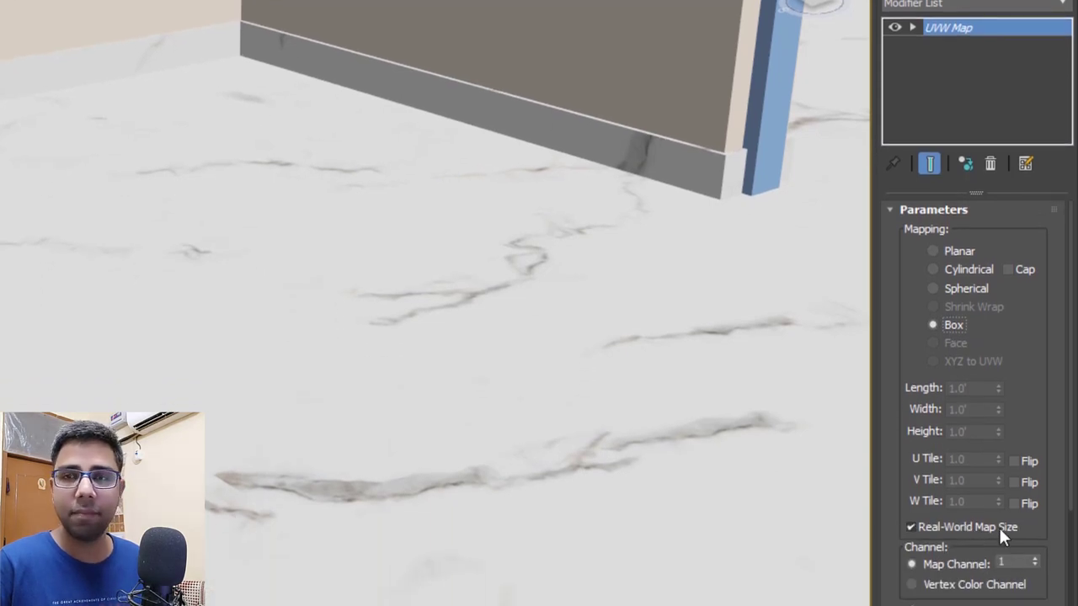
{"action": "left_click", "coordinate": [1001, 531]}
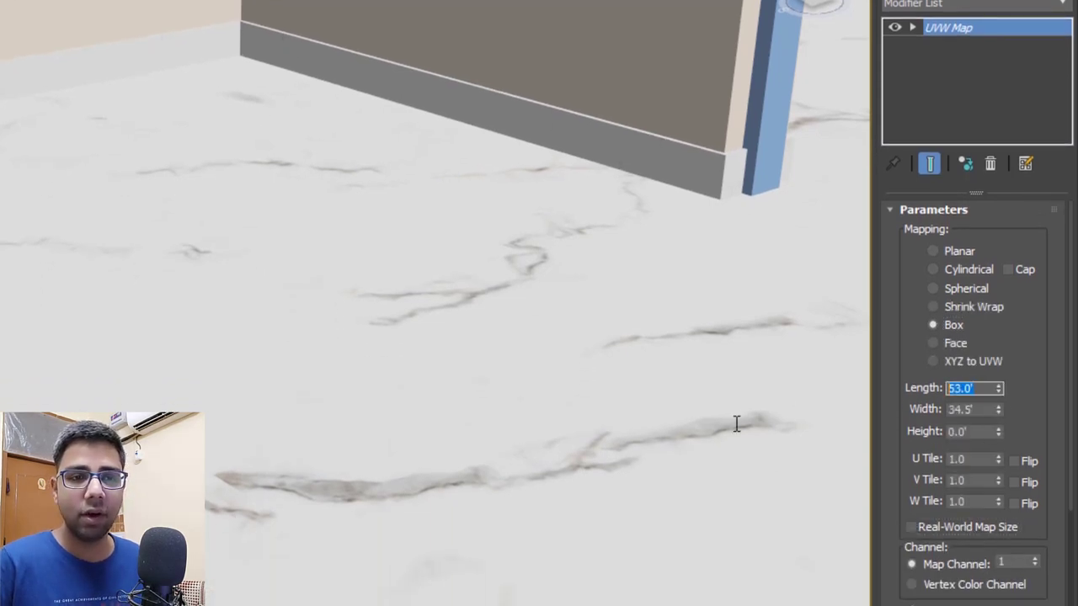
Set the skirting UVW Map's length, width and height to 1.0' each
{"action": "type", "text": "1"}
{"action": "key", "text": "Tab"}
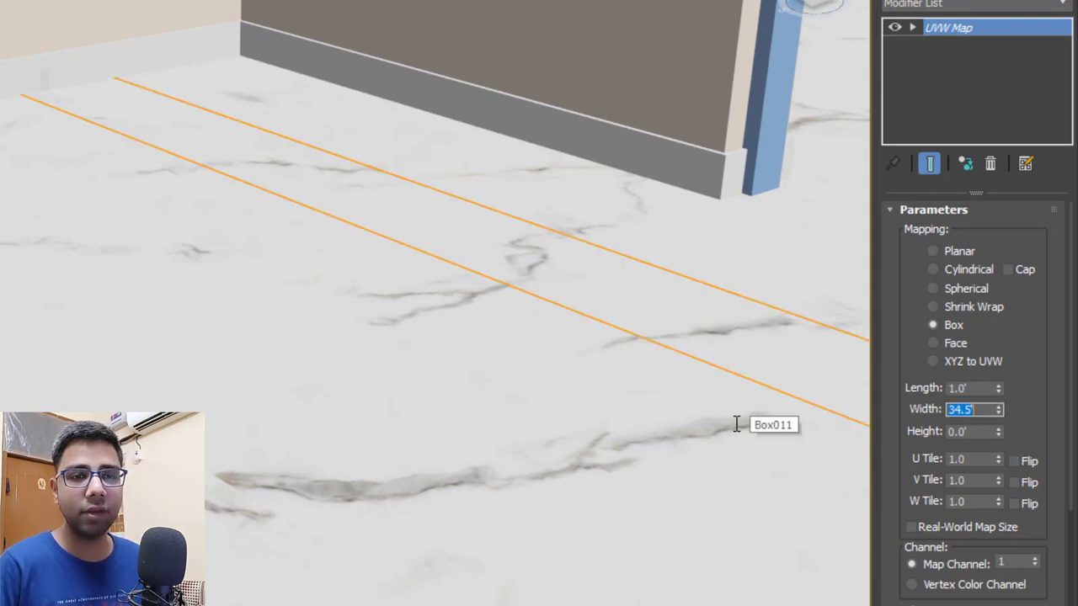
{"action": "type", "text": "1"}
{"action": "key", "text": "Tab"}
{"action": "key", "text": "Tab"}
{"action": "middle_click_drag", "start_coordinate": [387, 185], "coordinate": [350, 164], "text": "alt"}
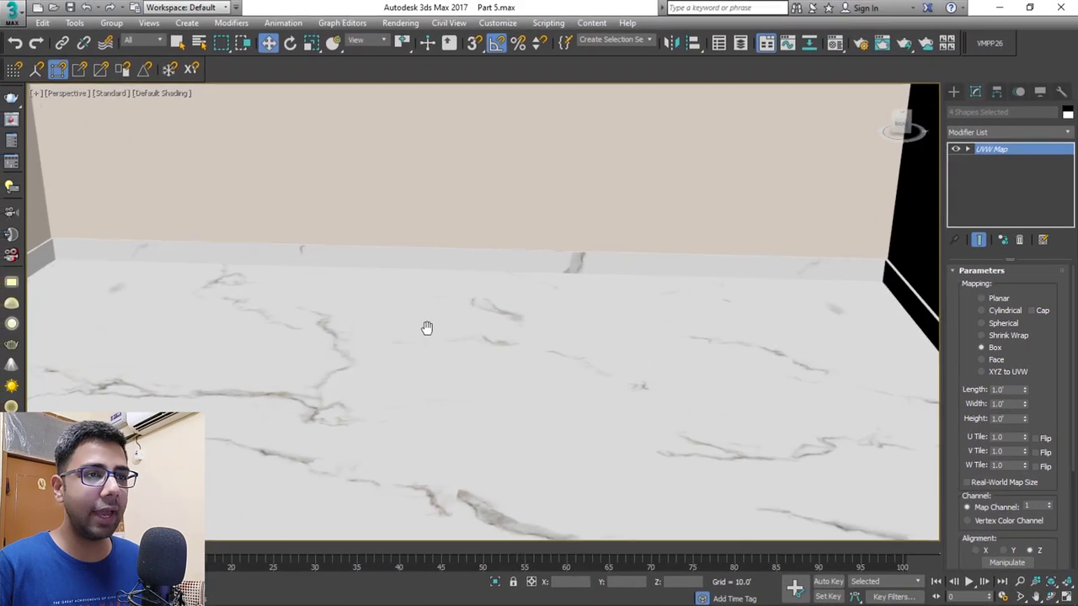
{"action": "scroll", "coordinate": [623, 280], "scroll_direction": "down", "scroll_amount": 4}
{"action": "scroll", "coordinate": [613, 275], "scroll_direction": "down", "scroll_amount": 4}
{"action": "middle_click_drag", "start_coordinate": [614, 275], "coordinate": [871, 297], "text": "alt"}
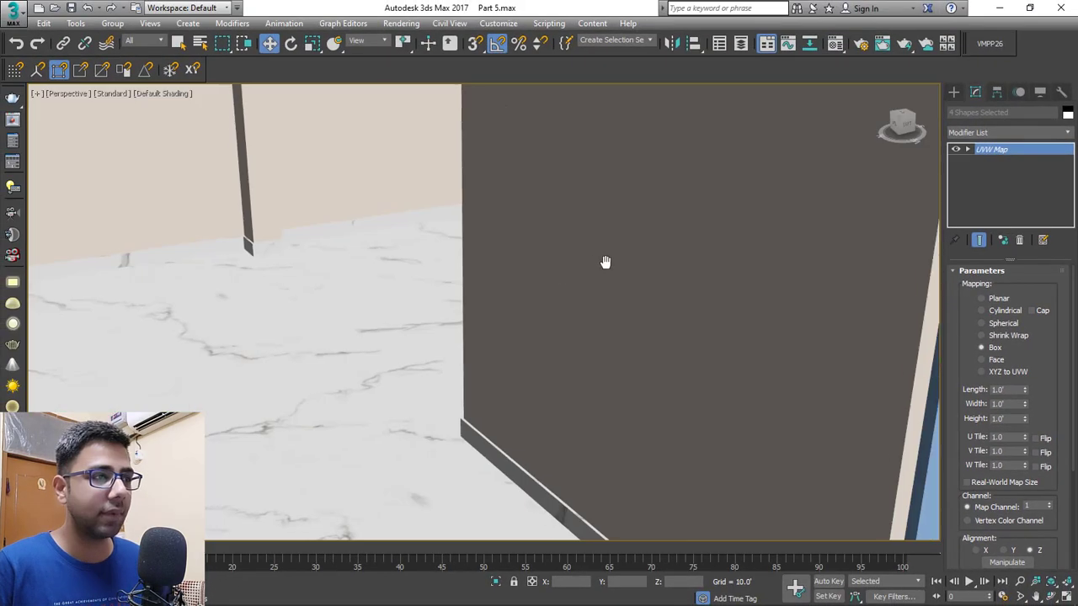
{"action": "middle_click_drag", "start_coordinate": [606, 265], "coordinate": [825, 176]}
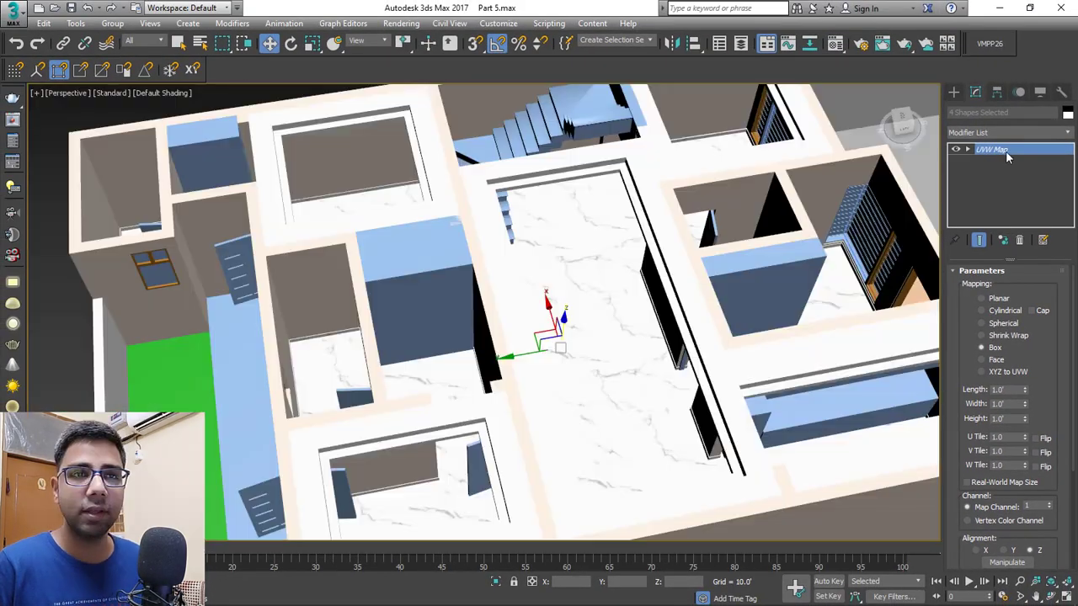
Inspect the marble skirtings and floors from several angles around the house, ending in the kitchen
{"action": "scroll", "coordinate": [601, 222], "scroll_direction": "down", "scroll_amount": 2}
{"action": "scroll", "coordinate": [601, 222], "scroll_direction": "down", "scroll_amount": 3}
{"action": "left_click", "coordinate": [707, 115]}
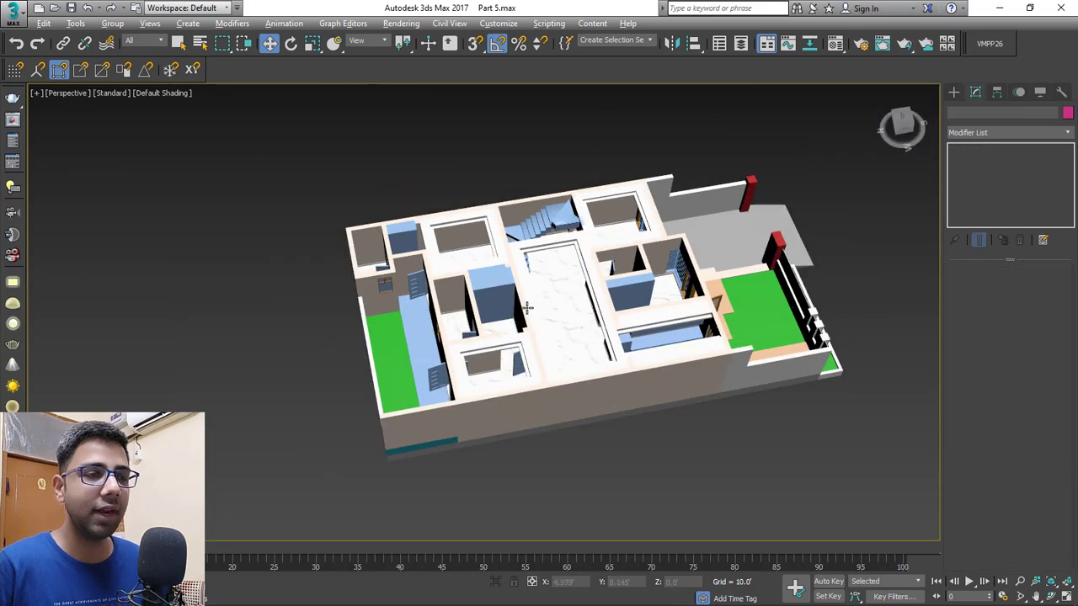
{"action": "middle_click_drag", "start_coordinate": [527, 308], "coordinate": [457, 281], "text": "alt"}
{"action": "scroll", "coordinate": [502, 297], "scroll_direction": "up", "scroll_amount": 5}
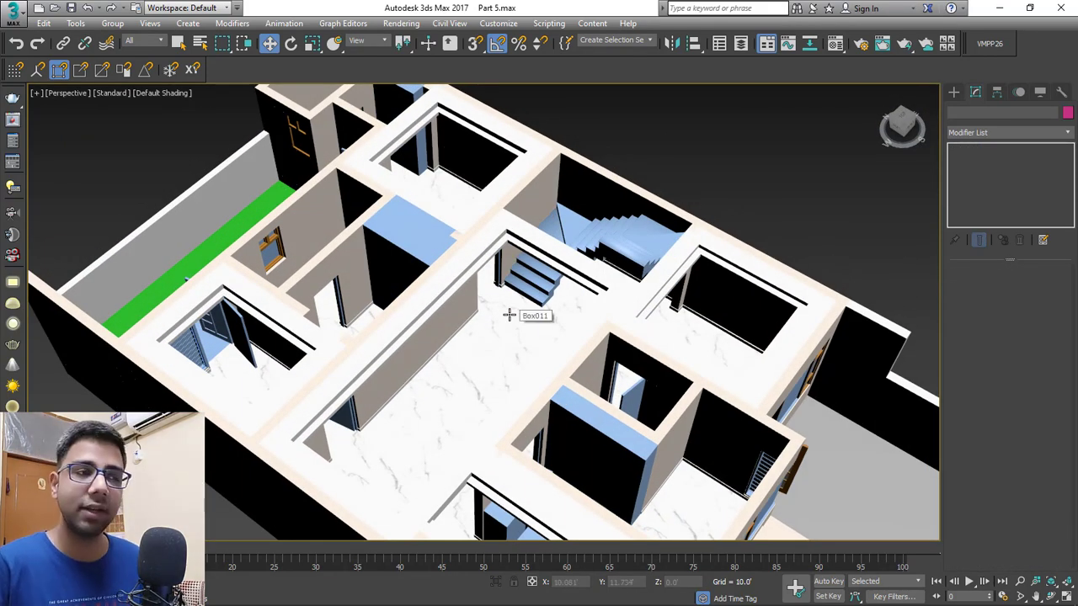
{"action": "middle_click_drag", "start_coordinate": [508, 315], "coordinate": [539, 382], "text": "alt"}
{"action": "middle_click_drag", "start_coordinate": [505, 307], "coordinate": [496, 315], "text": "alt"}
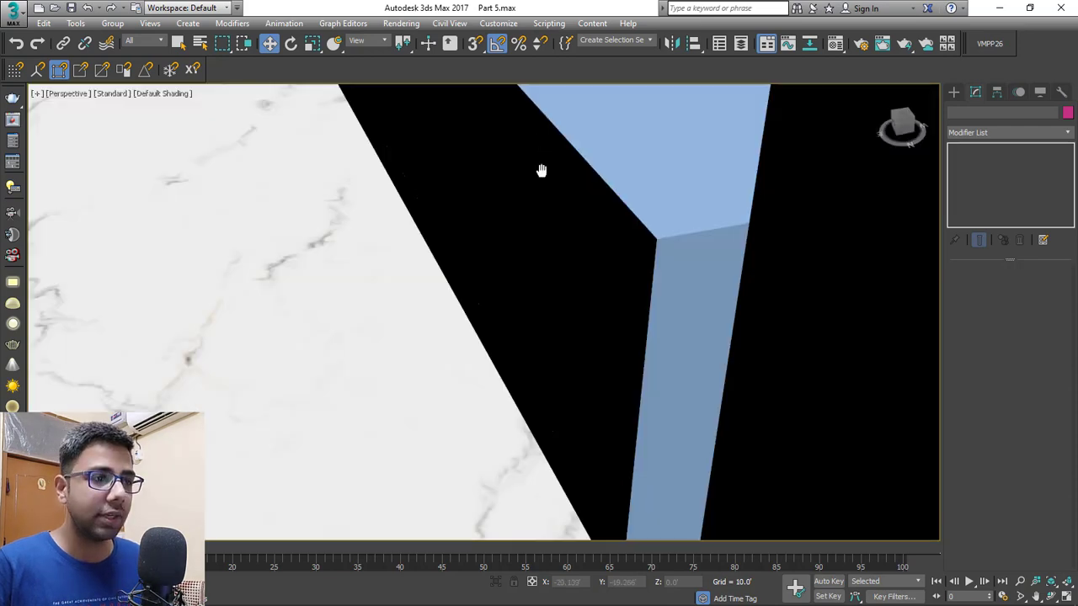
{"action": "middle_click_drag", "start_coordinate": [541, 171], "coordinate": [717, 251]}
{"action": "scroll", "coordinate": [613, 240], "scroll_direction": "down", "scroll_amount": 3}
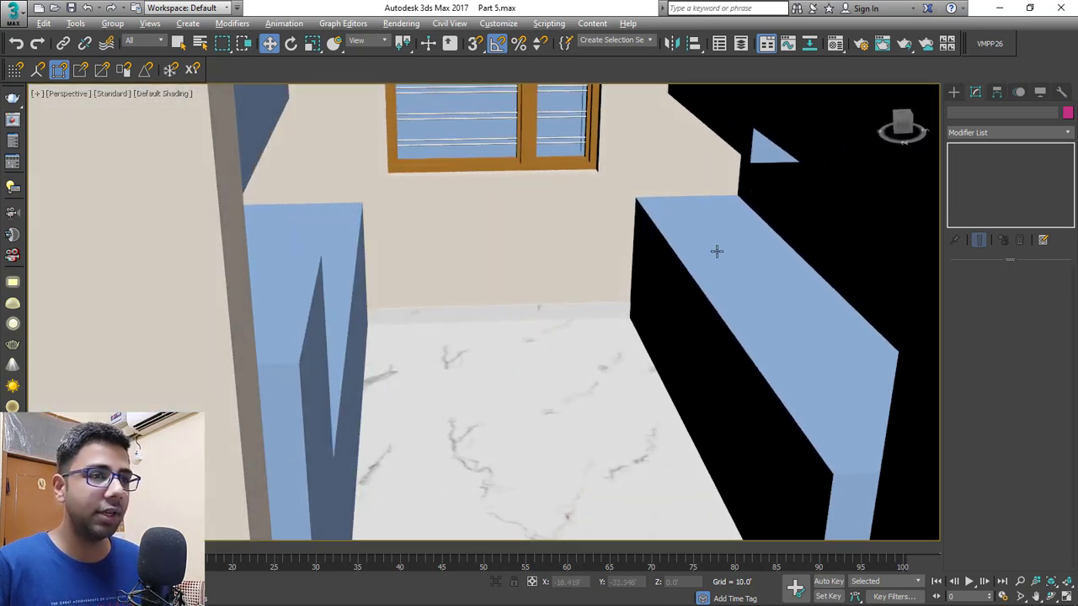
Display edged faces and select the countertop slabs on both sides of the kitchen
{"action": "left_click", "coordinate": [773, 252]}
{"action": "key", "text": "F4"}
{"action": "middle_click_drag", "start_coordinate": [512, 311], "coordinate": [421, 307], "text": "alt"}
{"action": "left_click", "coordinate": [235, 262], "text": "ctrl"}
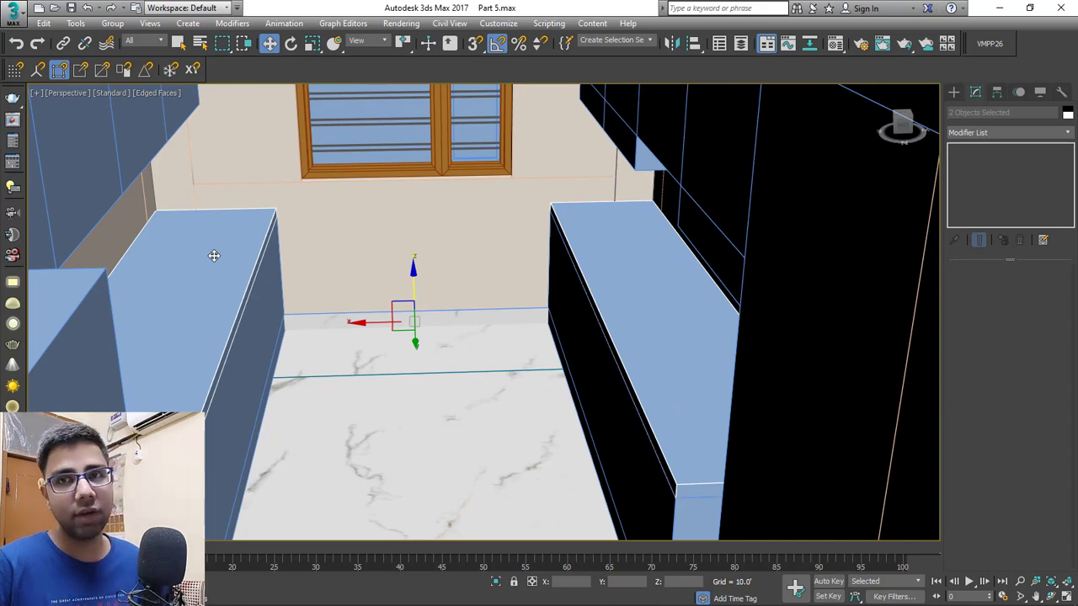
Change the 04 - Default material from a Physical Material to a VRayMtl
{"action": "key", "text": "m"}
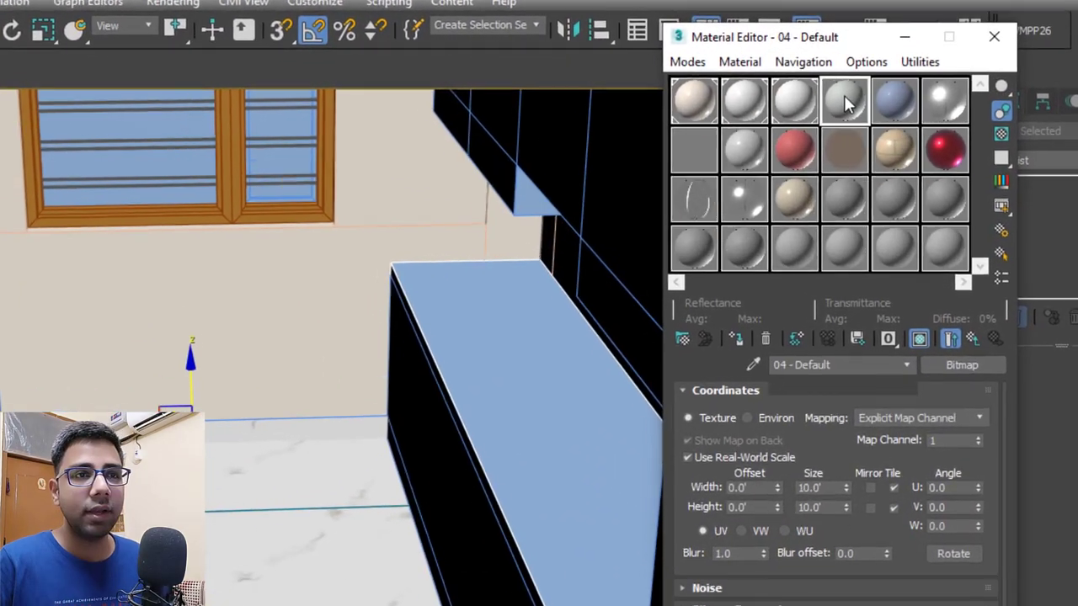
{"action": "left_click", "coordinate": [966, 365]}
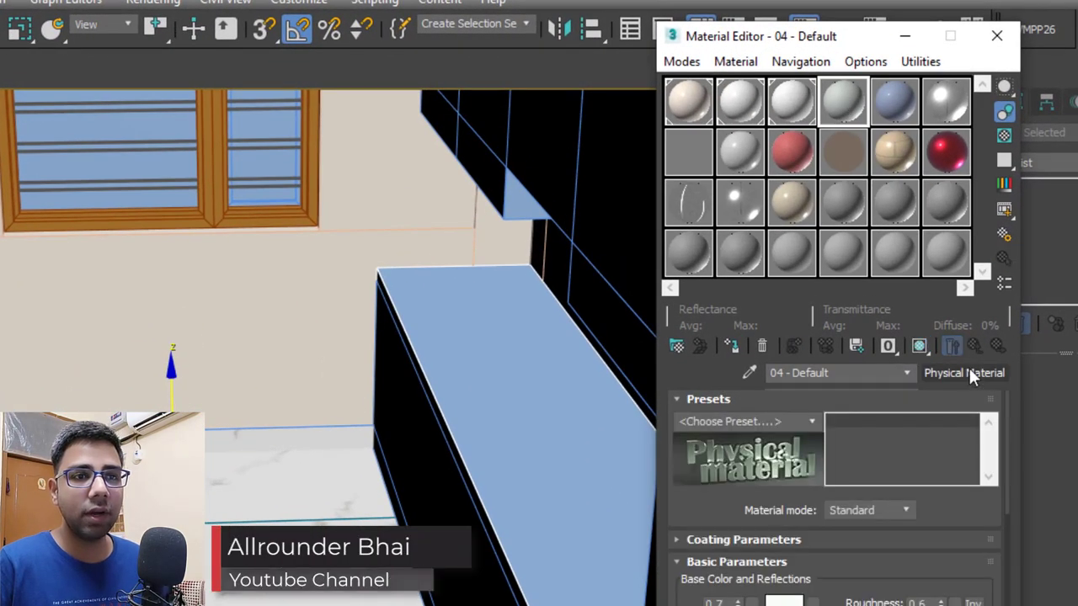
{"action": "left_click", "coordinate": [969, 371]}
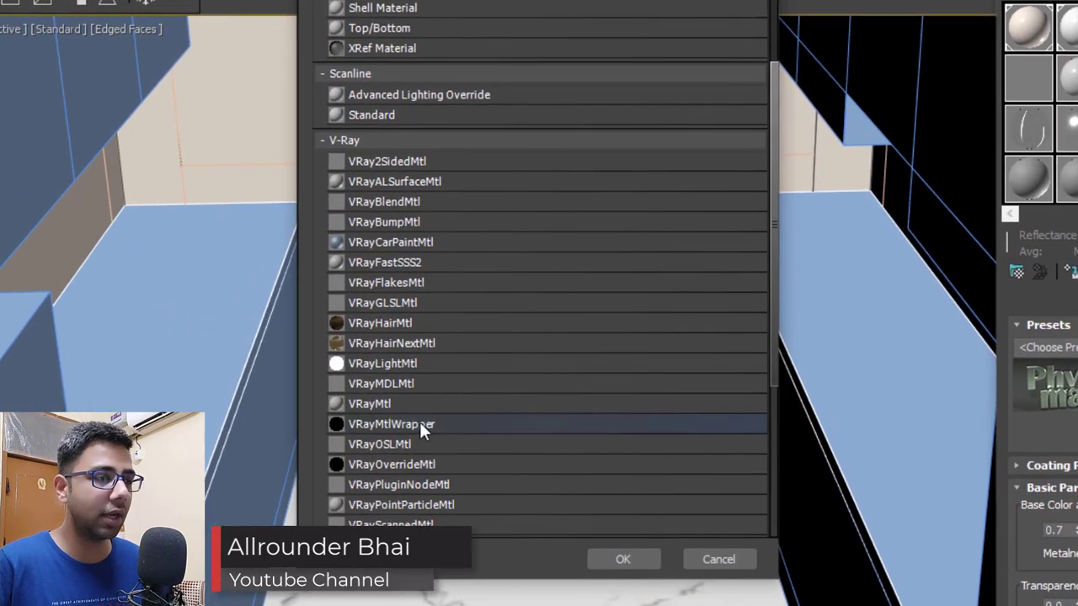
{"action": "double_click", "coordinate": [397, 403]}
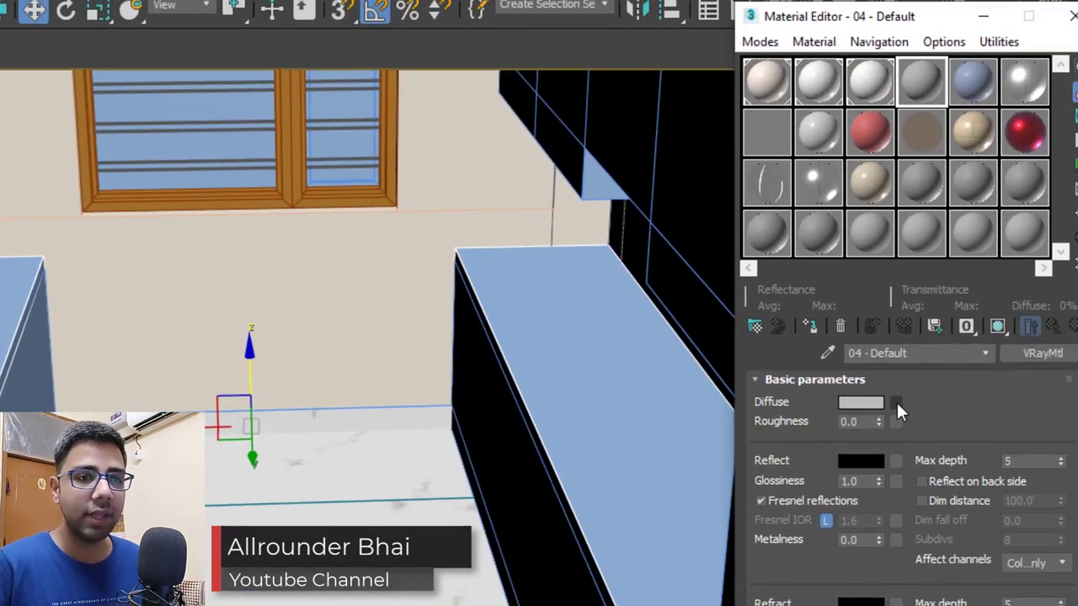
Load the Black satuario bitmap as the 04 - Default diffuse map and assign the material to the countertops with its texture shown
{"action": "left_click", "coordinate": [898, 404]}
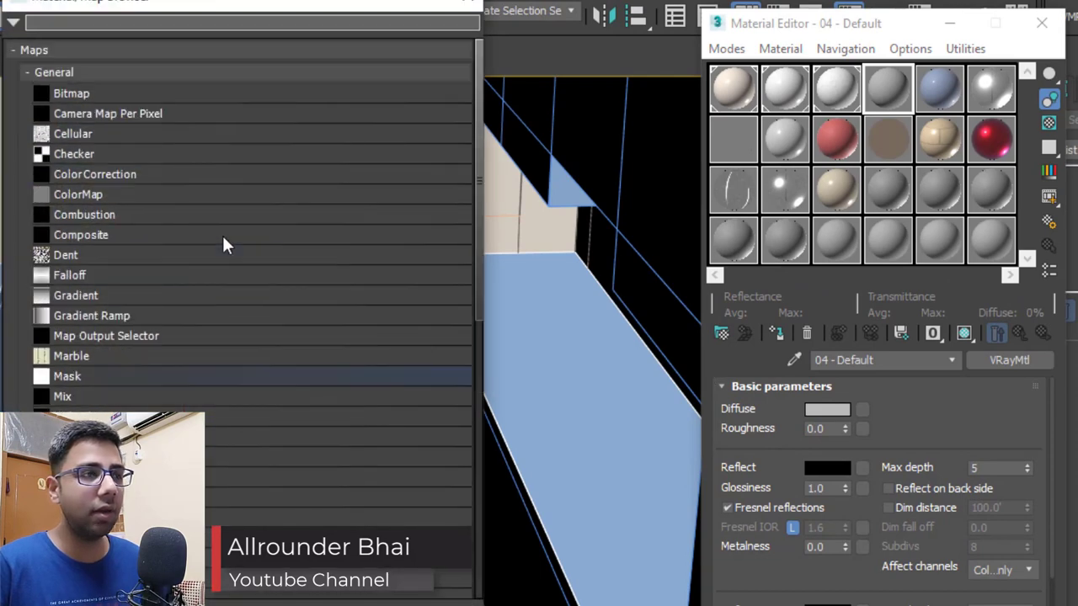
{"action": "double_click", "coordinate": [115, 89]}
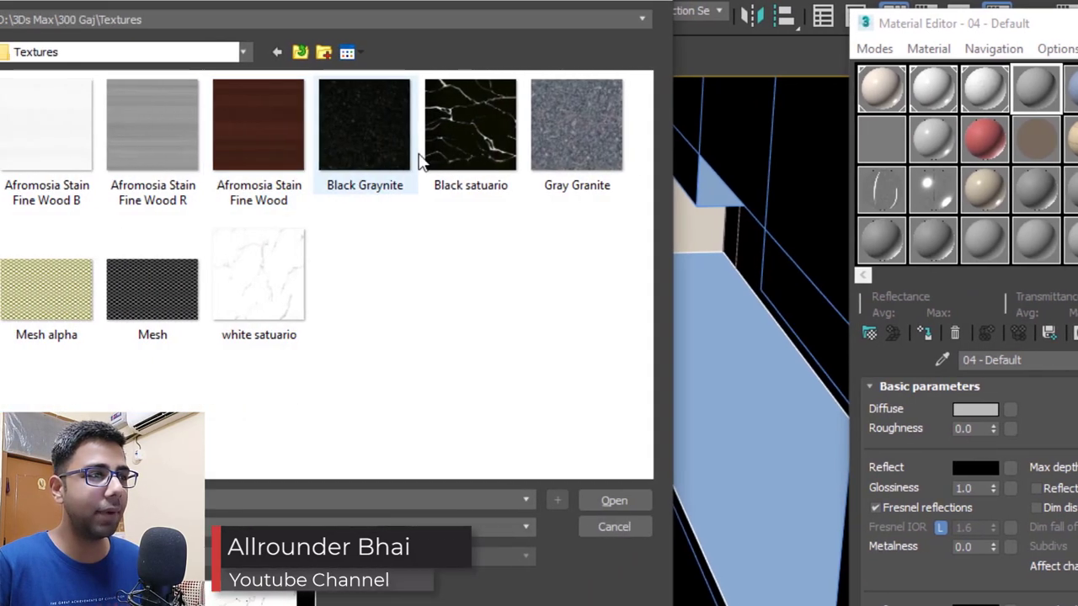
{"action": "left_click", "coordinate": [464, 105]}
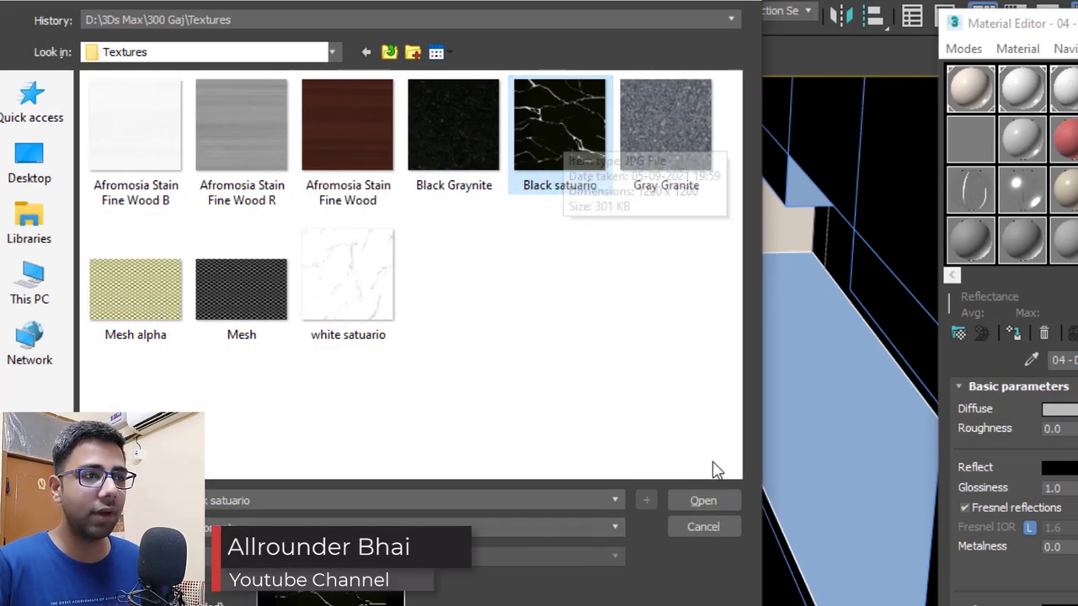
{"action": "left_click", "coordinate": [710, 502]}
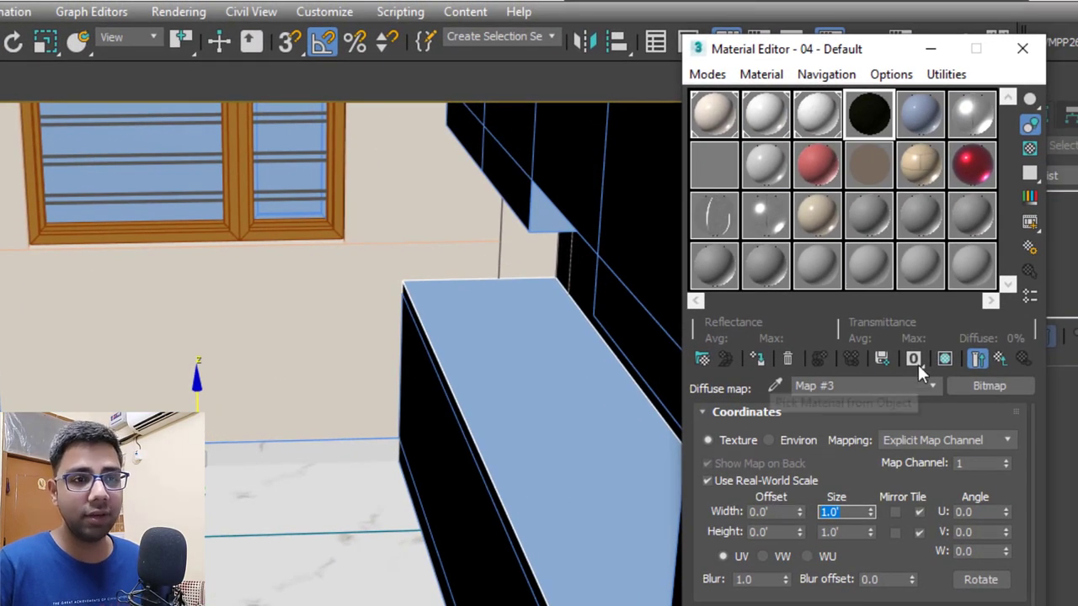
{"action": "left_click", "coordinate": [756, 358]}
{"action": "left_click", "coordinate": [945, 359]}
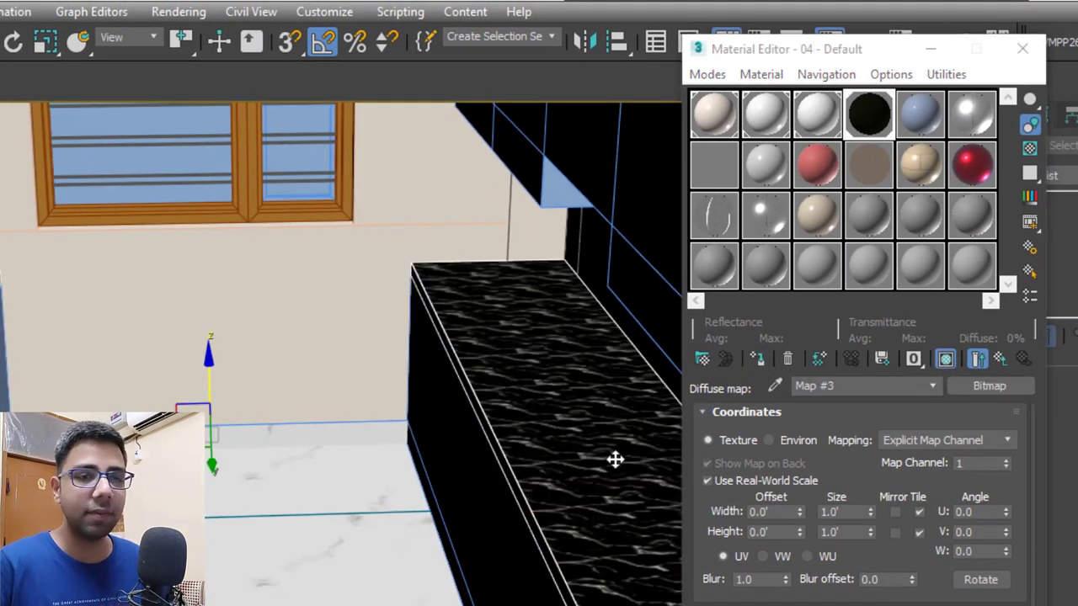
Set the Black satuario map's real-world width and height to 10.0' each
{"action": "double_click", "coordinate": [853, 512]}
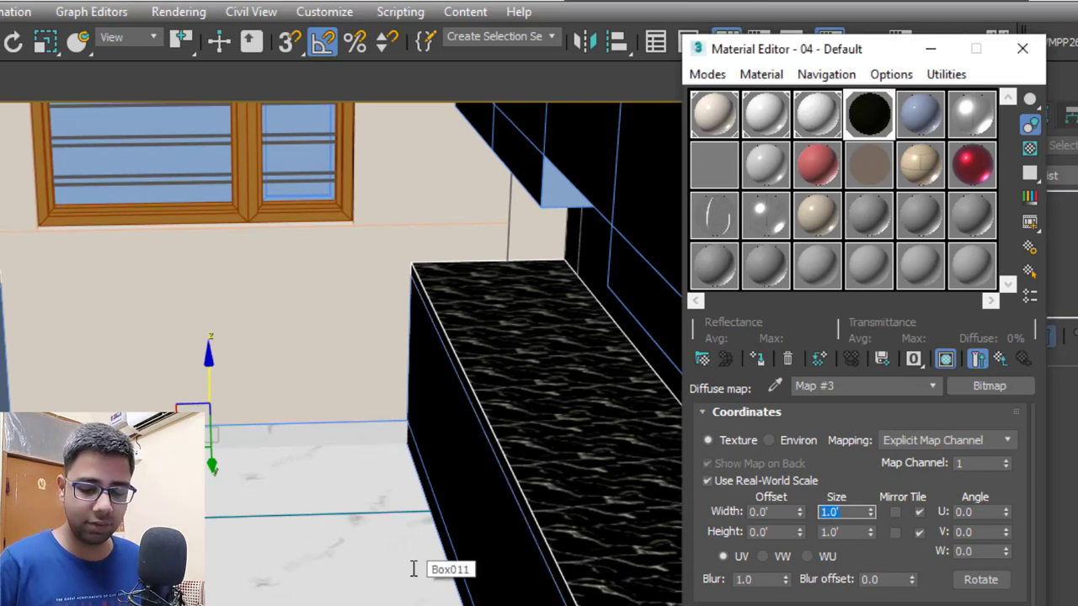
{"action": "type", "text": "10"}
{"action": "key", "text": "Tab"}
{"action": "type", "text": "10"}
{"action": "key", "text": "Tab"}
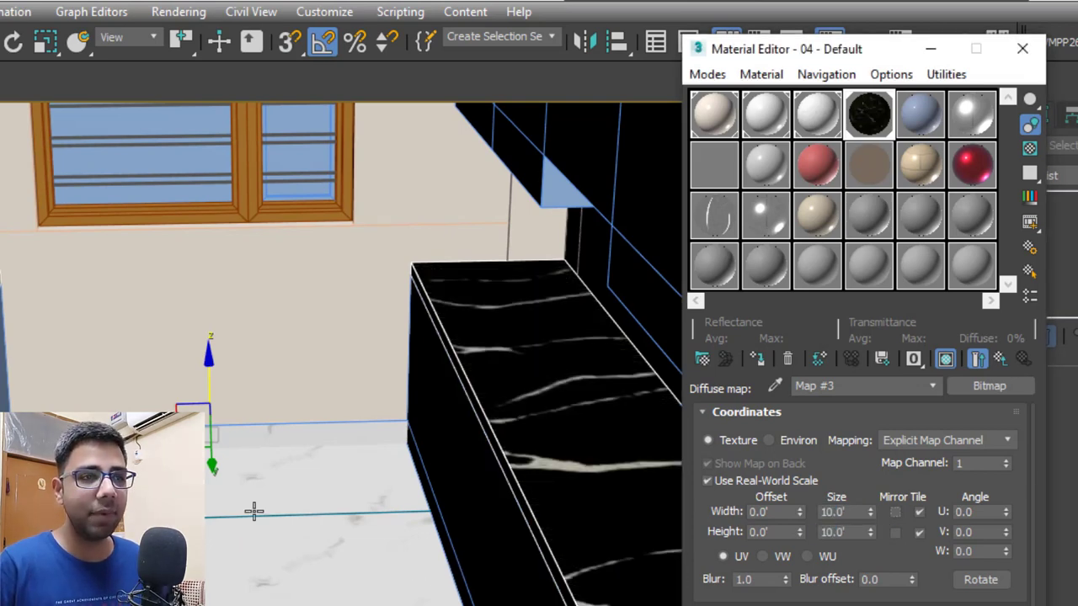
{"action": "scroll", "coordinate": [407, 418], "scroll_direction": "up", "scroll_amount": 2}
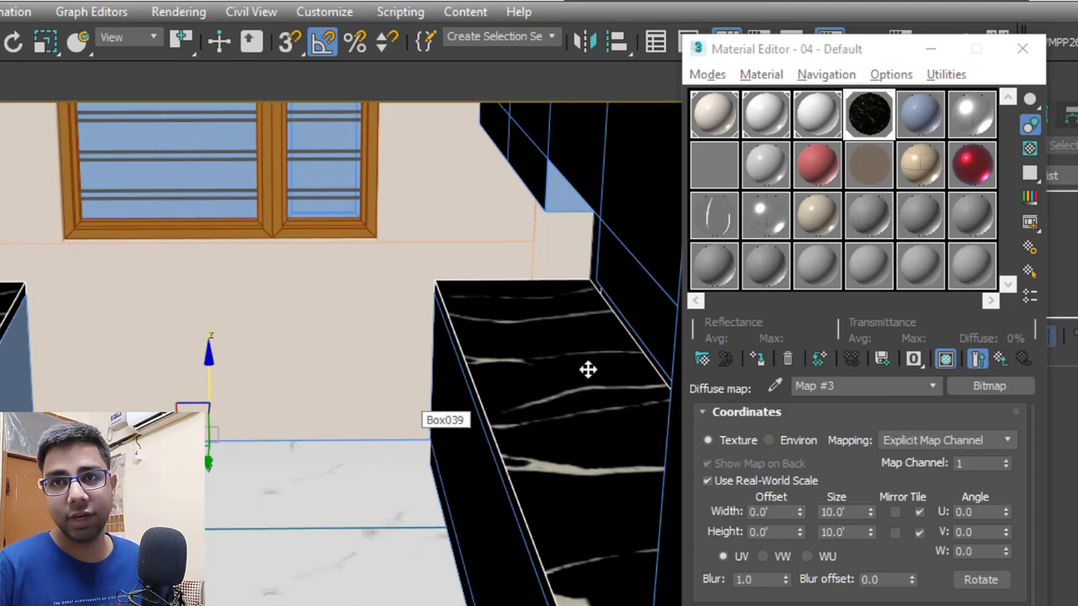
{"action": "middle_click_drag", "start_coordinate": [548, 397], "coordinate": [529, 412]}
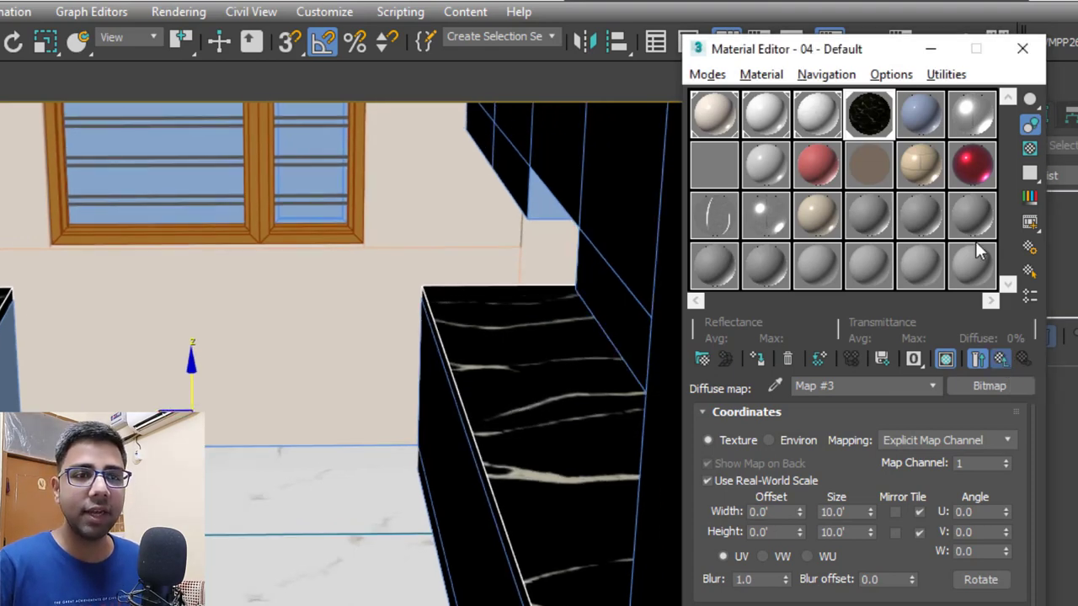
Return to the 04 - Default material's main parameters and show an enlarged preview of it with a checkered background
{"action": "left_click", "coordinate": [1001, 359]}
{"action": "double_click", "coordinate": [868, 113]}
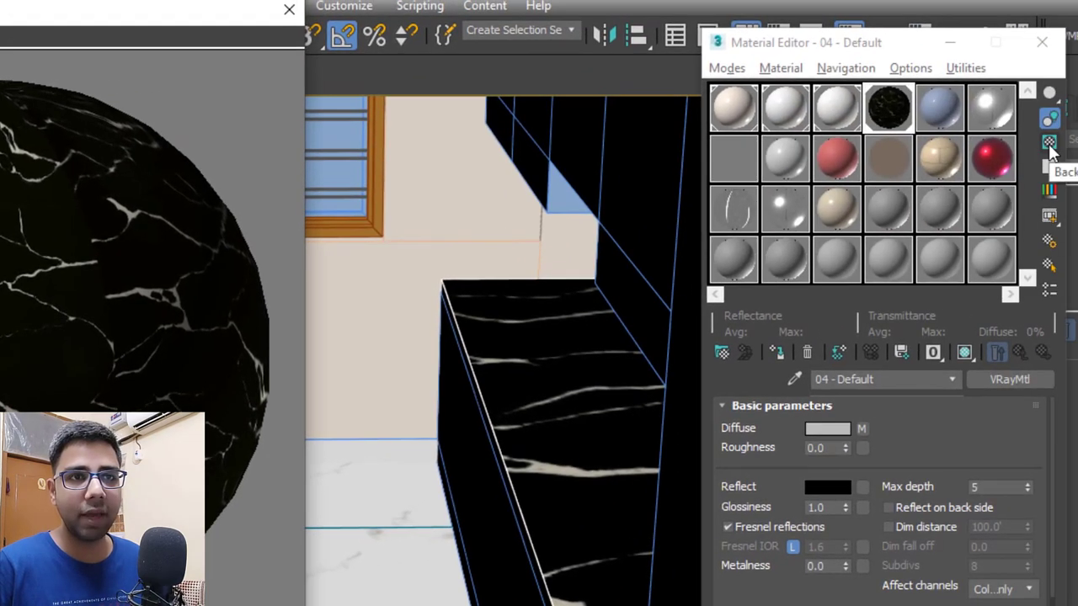
{"action": "left_click", "coordinate": [1048, 144]}
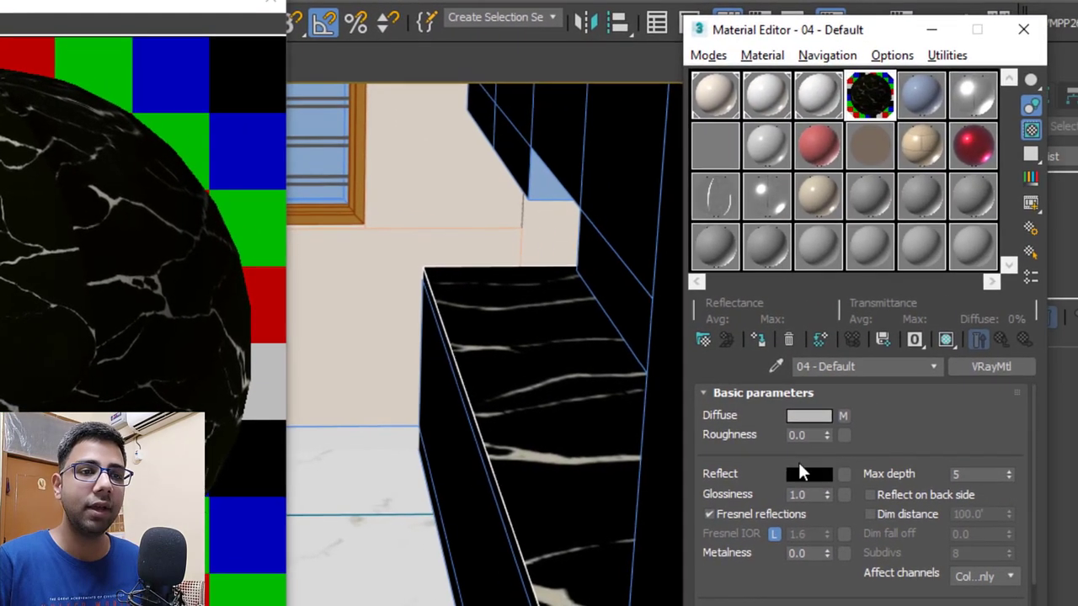
Set the 04 - Default reflection color to light grey and its reflection glossiness to 0.92
{"action": "left_click", "coordinate": [806, 474]}
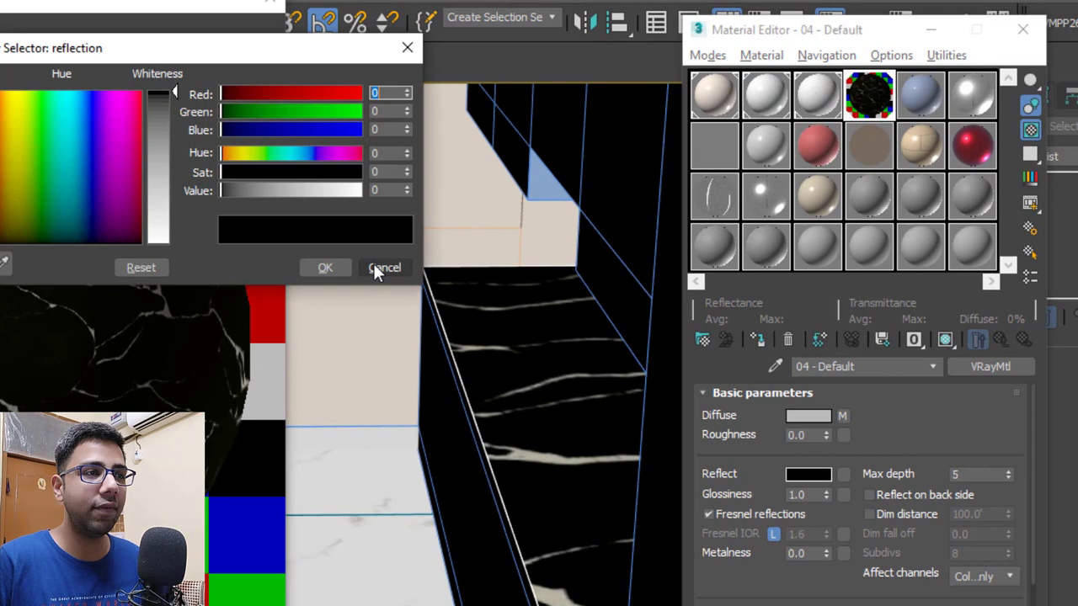
{"action": "double_click", "coordinate": [384, 190]}
{"action": "left_click", "coordinate": [328, 267]}
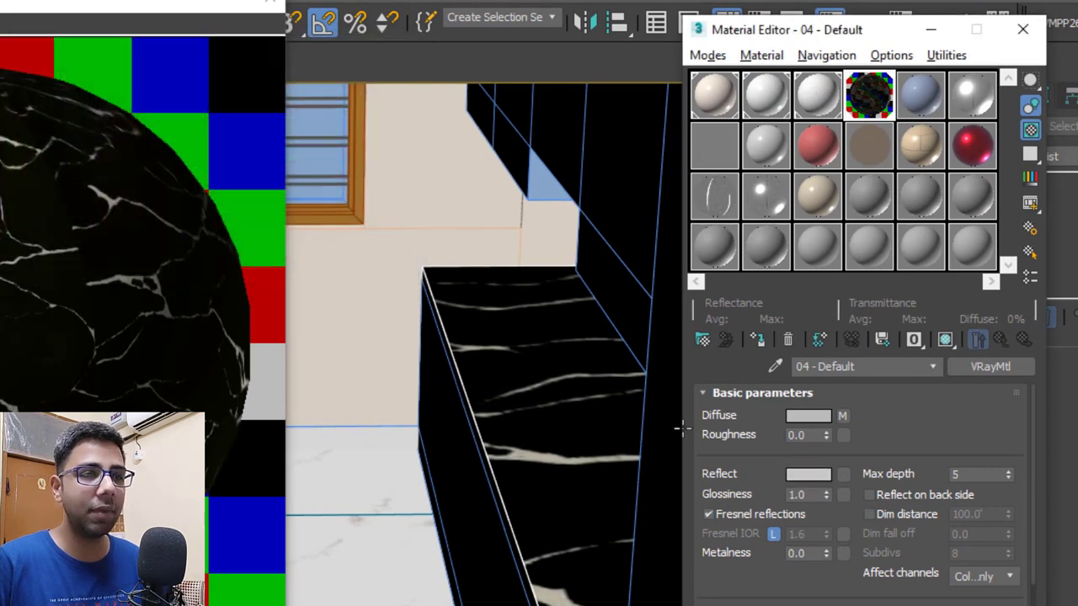
{"action": "double_click", "coordinate": [798, 494]}
{"action": "type", "text": "0.92"}
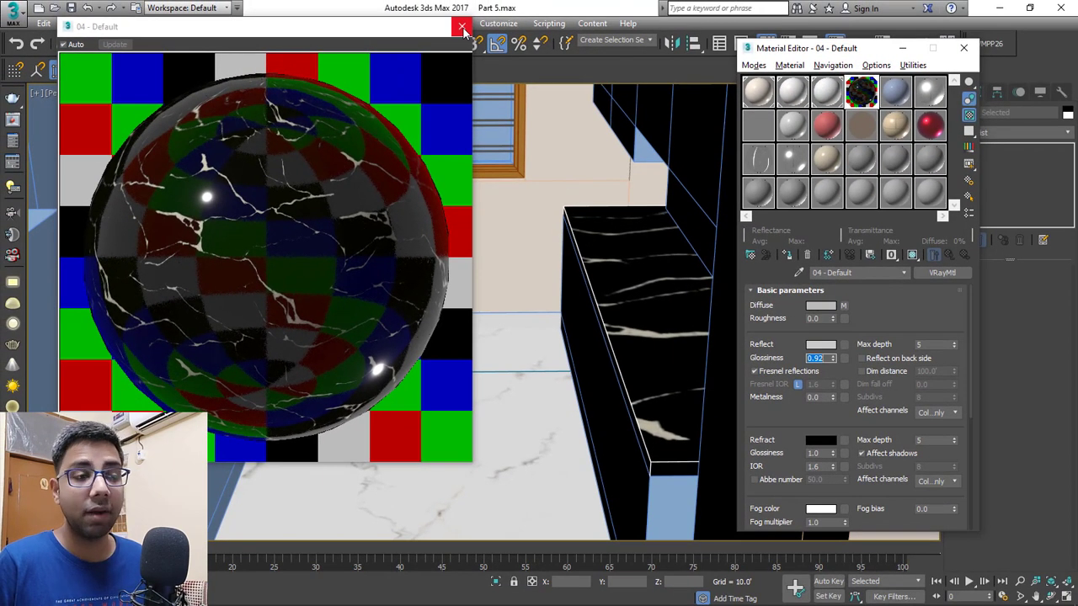
{"action": "left_click", "coordinate": [463, 30]}
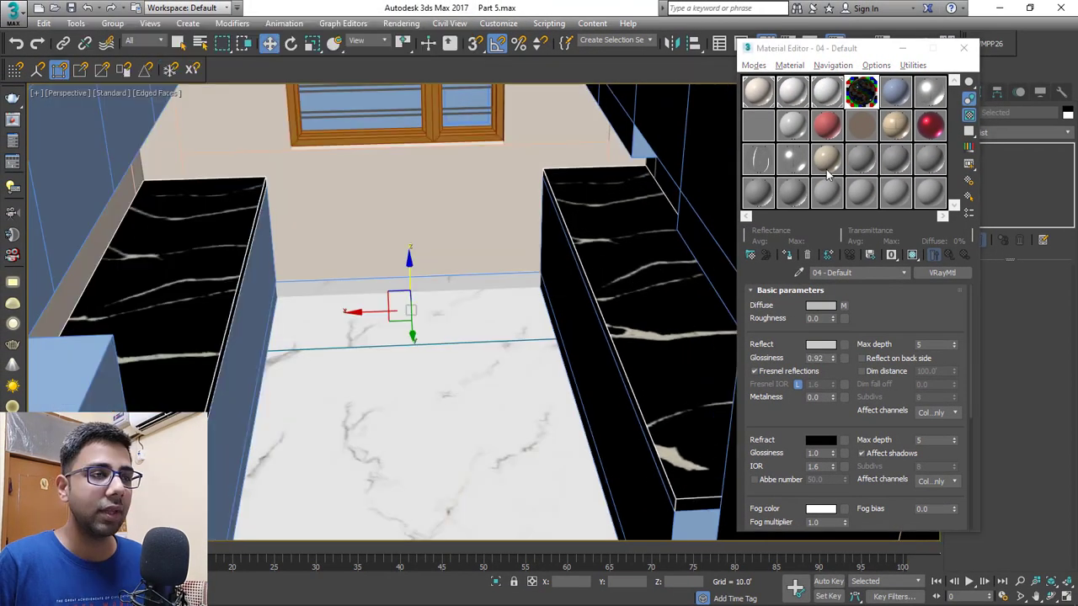
Set the 03 - Default marble material's reflection color value to 150 and its reflection glossiness to 0.75
{"action": "left_click", "coordinate": [832, 94]}
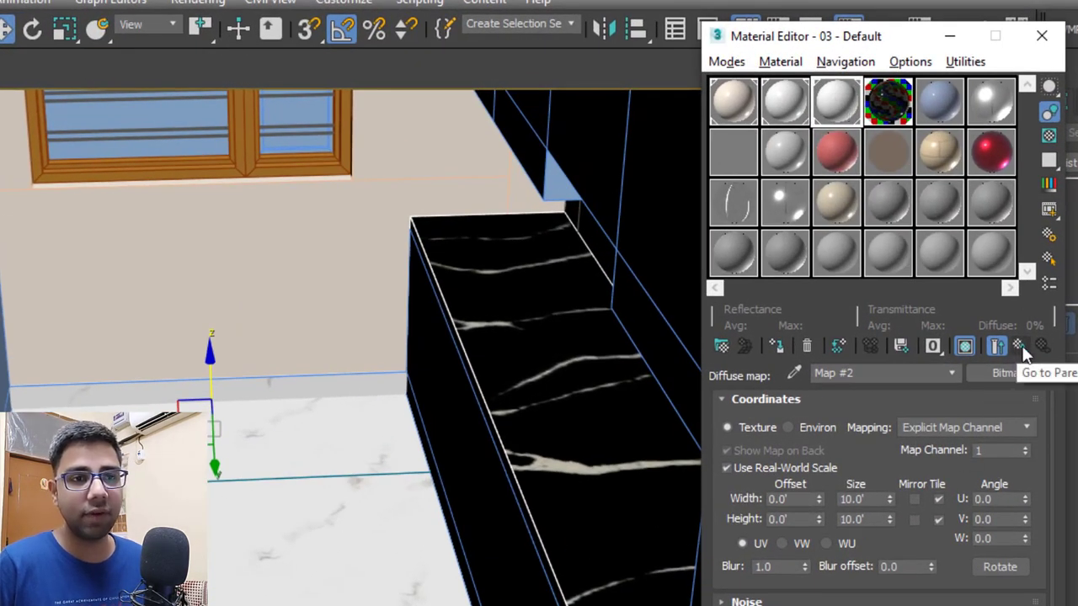
{"action": "left_click", "coordinate": [996, 347]}
{"action": "left_click", "coordinate": [835, 481]}
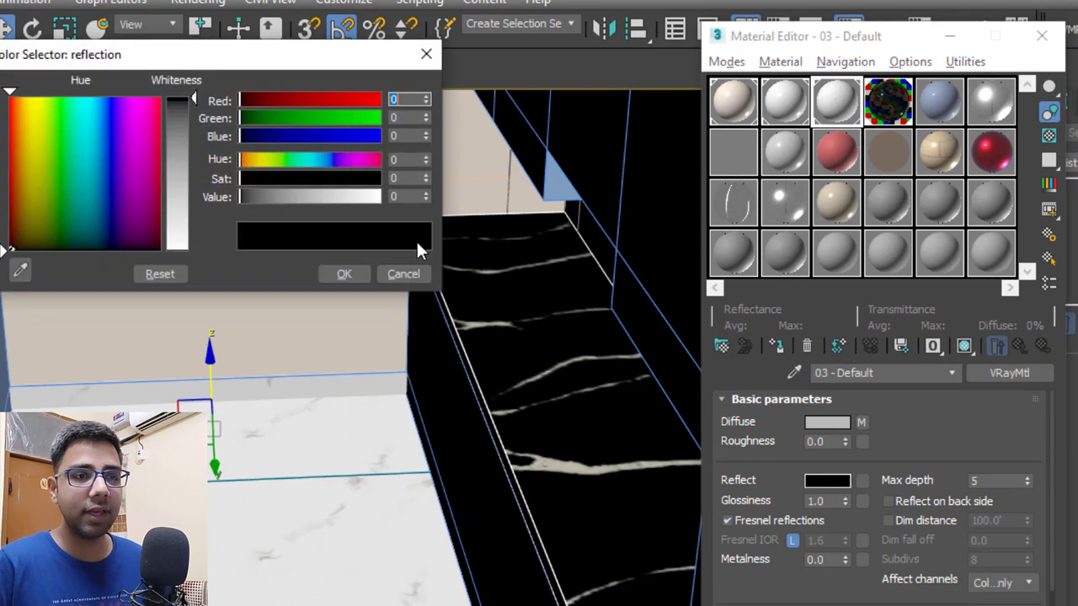
{"action": "double_click", "coordinate": [403, 196]}
{"action": "type", "text": "15"}
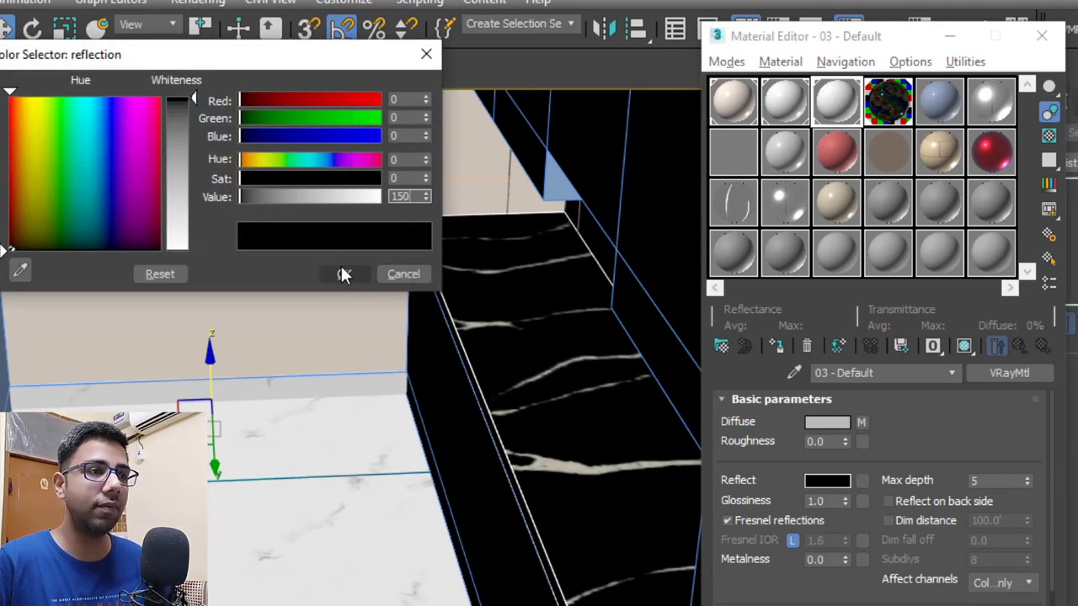
{"action": "left_click", "coordinate": [344, 273]}
{"action": "double_click", "coordinate": [830, 502]}
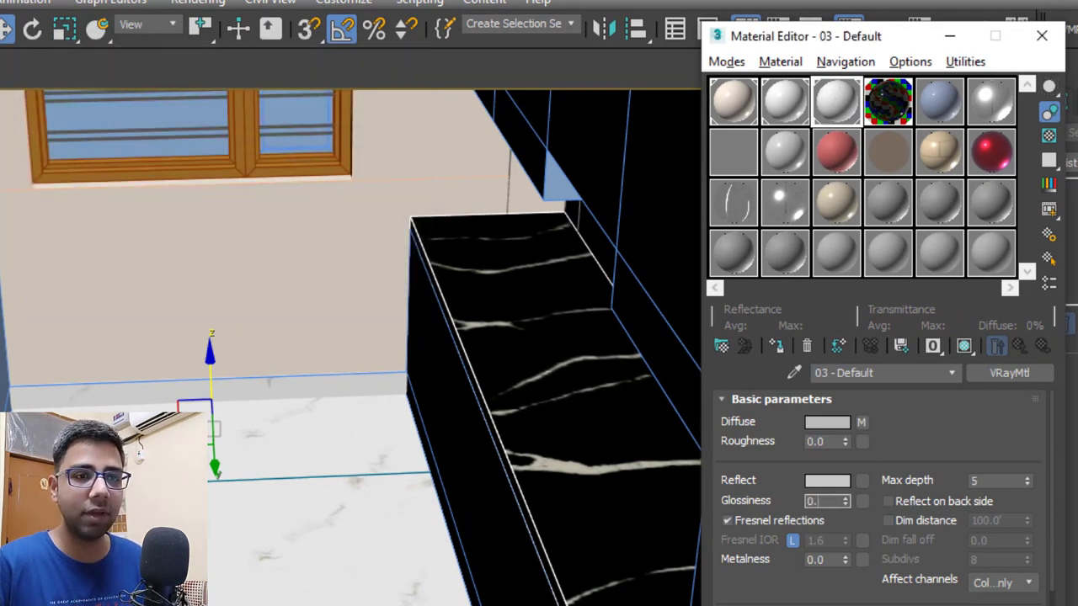
{"action": "double_click", "coordinate": [837, 105]}
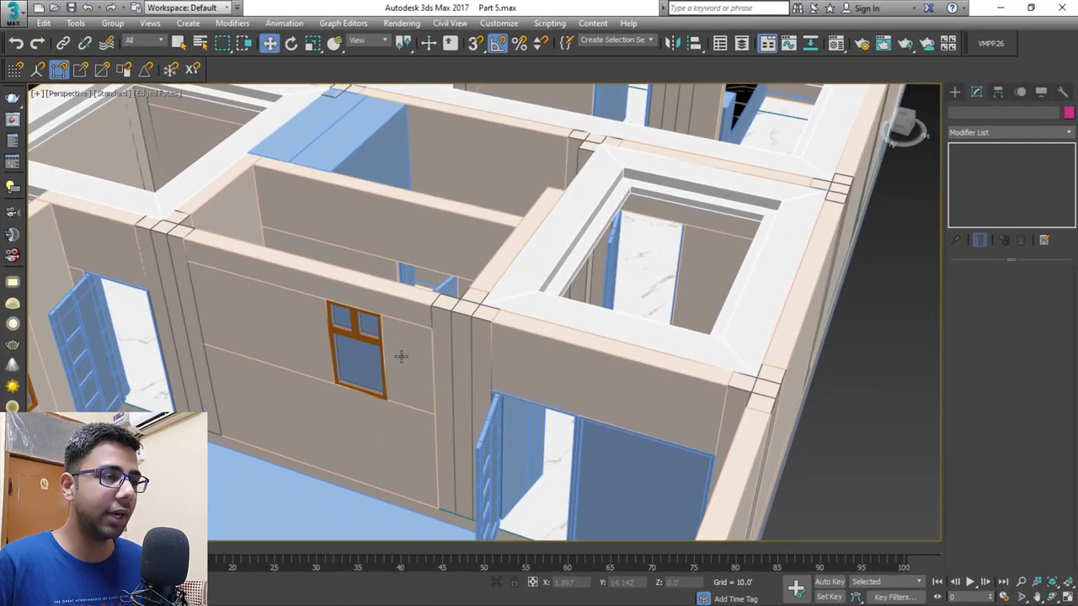
Change the 05 - Default material to a VRayMtl, with the rear wall's window in view
{"action": "middle_click_drag", "start_coordinate": [405, 337], "coordinate": [486, 324]}
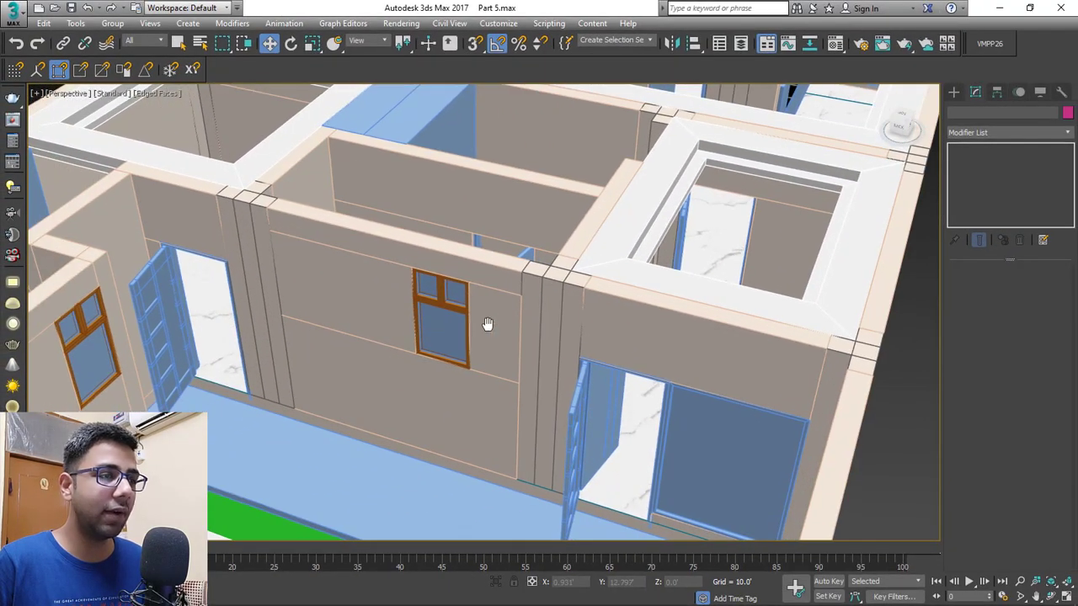
{"action": "scroll", "coordinate": [505, 332], "scroll_direction": "up", "scroll_amount": 3}
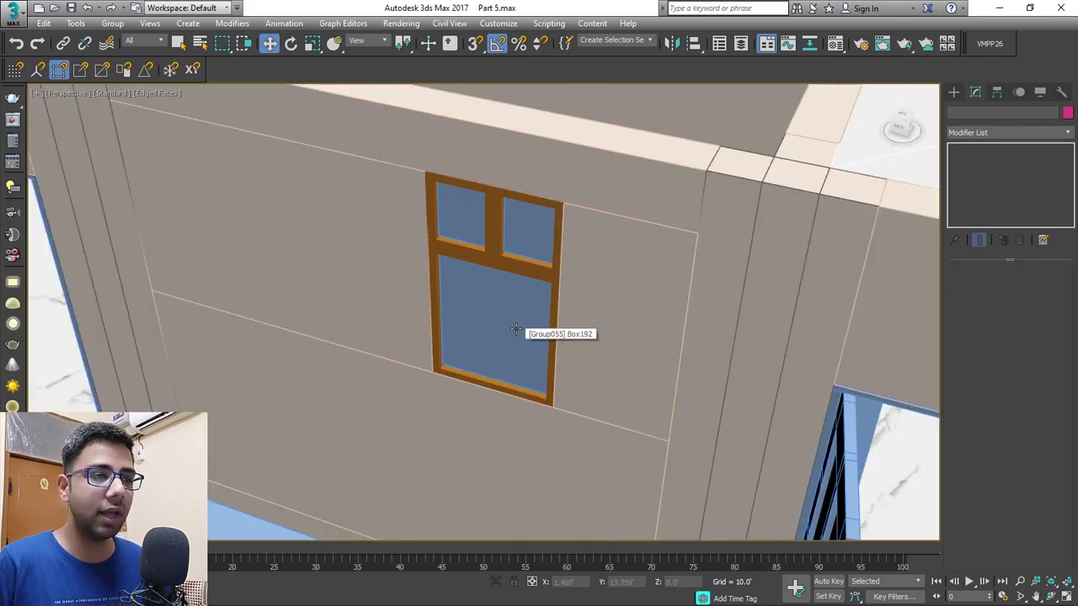
{"action": "key", "text": "m"}
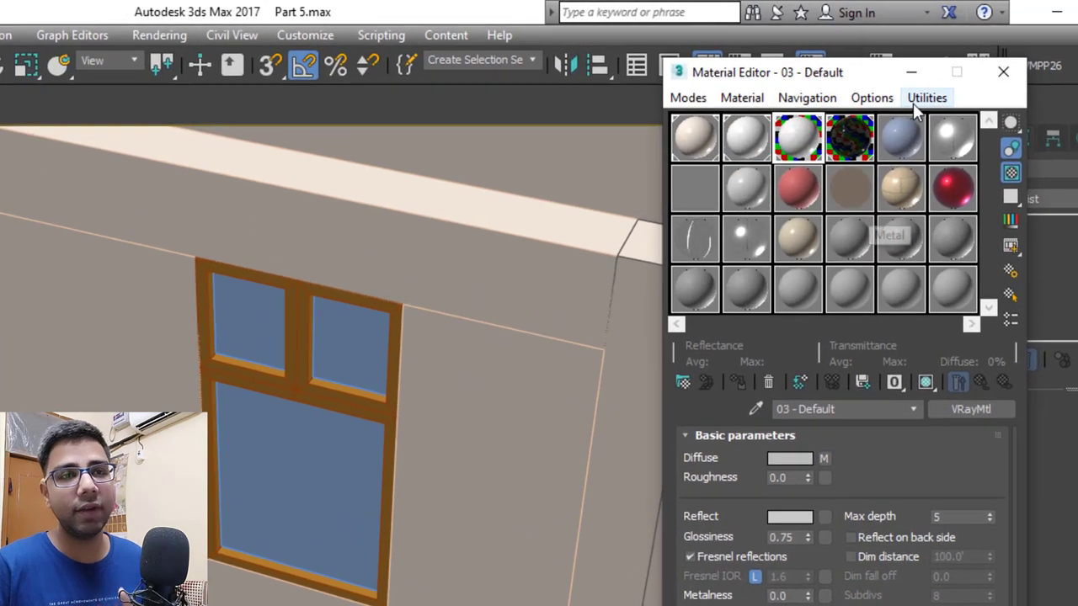
{"action": "left_click", "coordinate": [904, 139]}
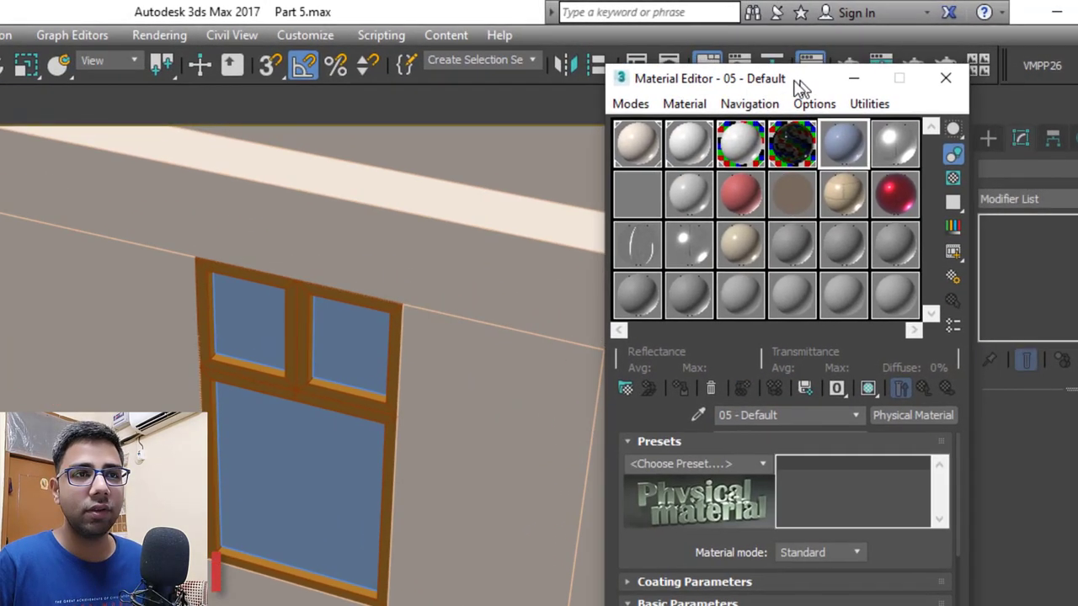
{"action": "left_click", "coordinate": [923, 414]}
{"action": "scroll", "coordinate": [254, 454], "scroll_direction": "down", "scroll_amount": 5}
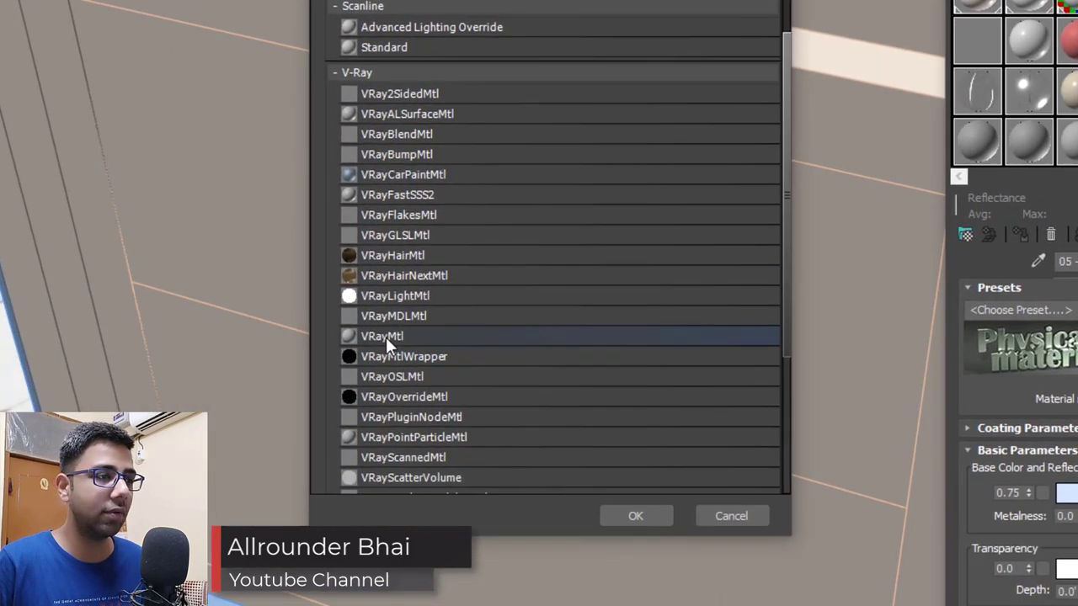
{"action": "double_click", "coordinate": [386, 339]}
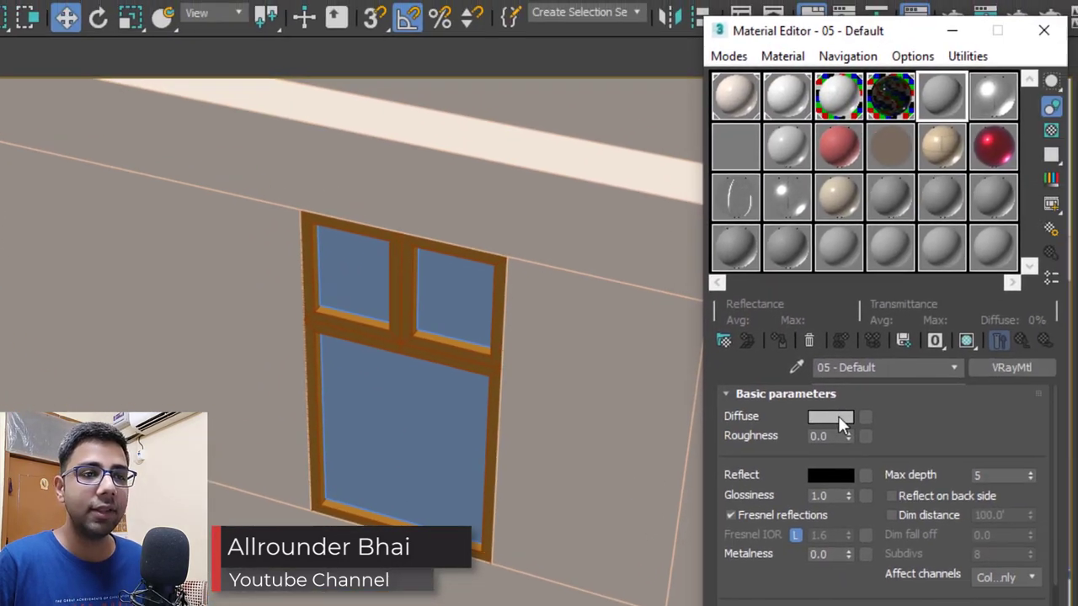
Set the 05 - Default material's diffuse color to pure white, with red, green and blue at 255
{"action": "left_click", "coordinate": [839, 416]}
{"action": "left_click_drag", "start_coordinate": [234, 215], "coordinate": [224, 96]}
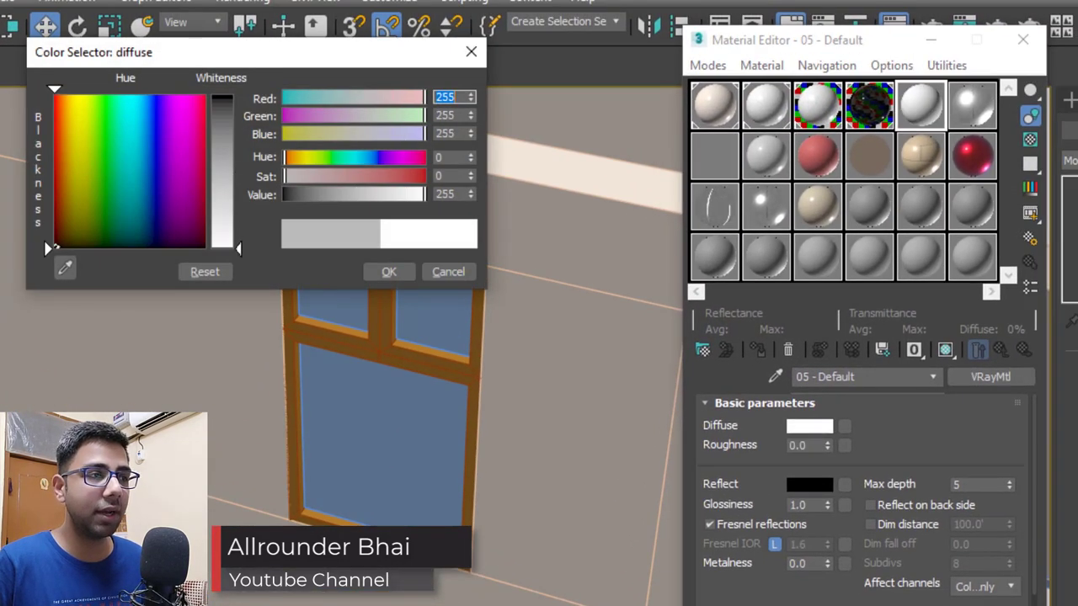
{"action": "left_click", "coordinate": [403, 266]}
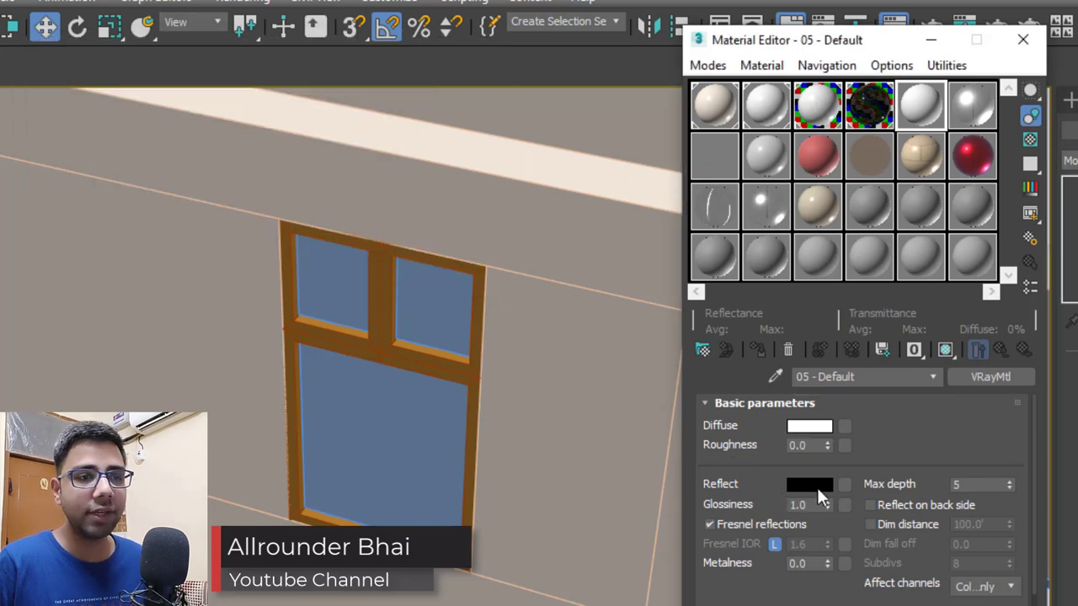
Assign a Falloff map to the 05 - Default material's reflection
{"action": "left_click", "coordinate": [845, 484]}
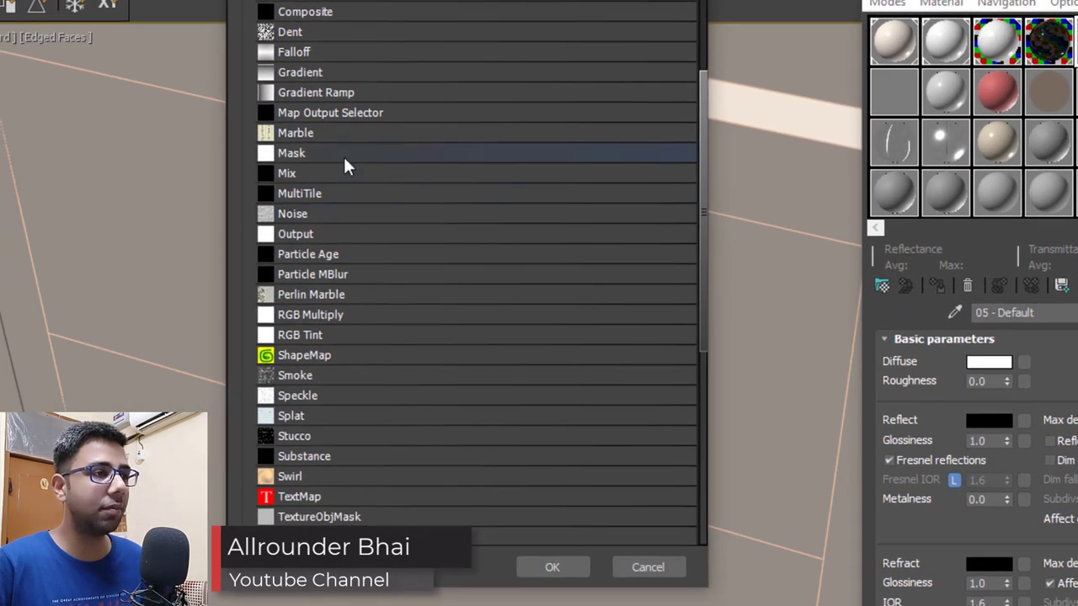
{"action": "scroll", "coordinate": [346, 160], "scroll_direction": "up", "scroll_amount": 1}
{"action": "left_click", "coordinate": [362, 124]}
{"action": "left_click", "coordinate": [572, 571]}
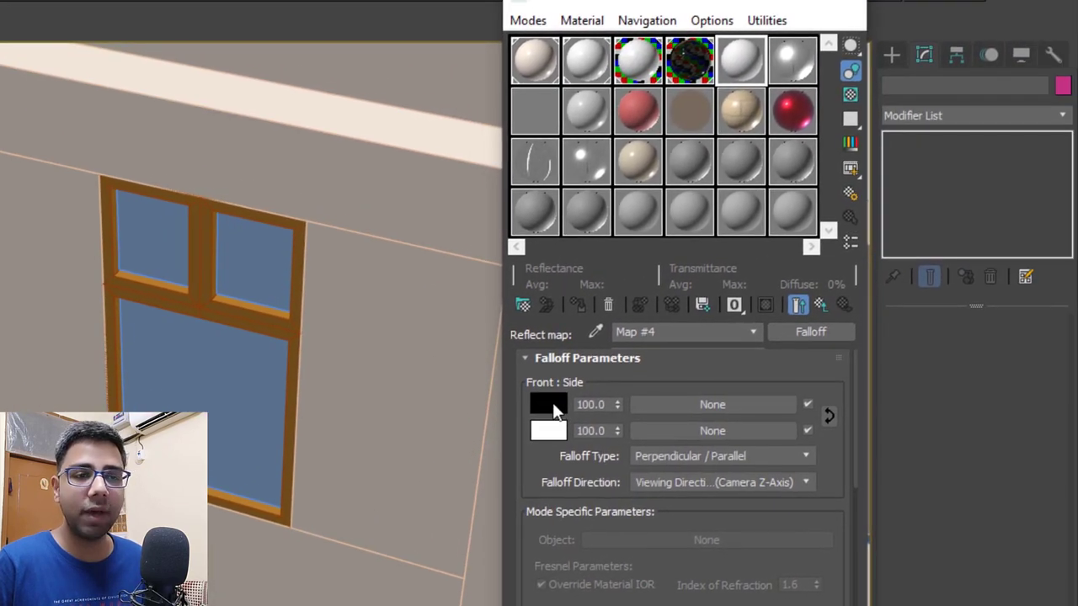
Set the front color of the reflection's Falloff map to a value of 10
{"action": "left_click", "coordinate": [556, 403]}
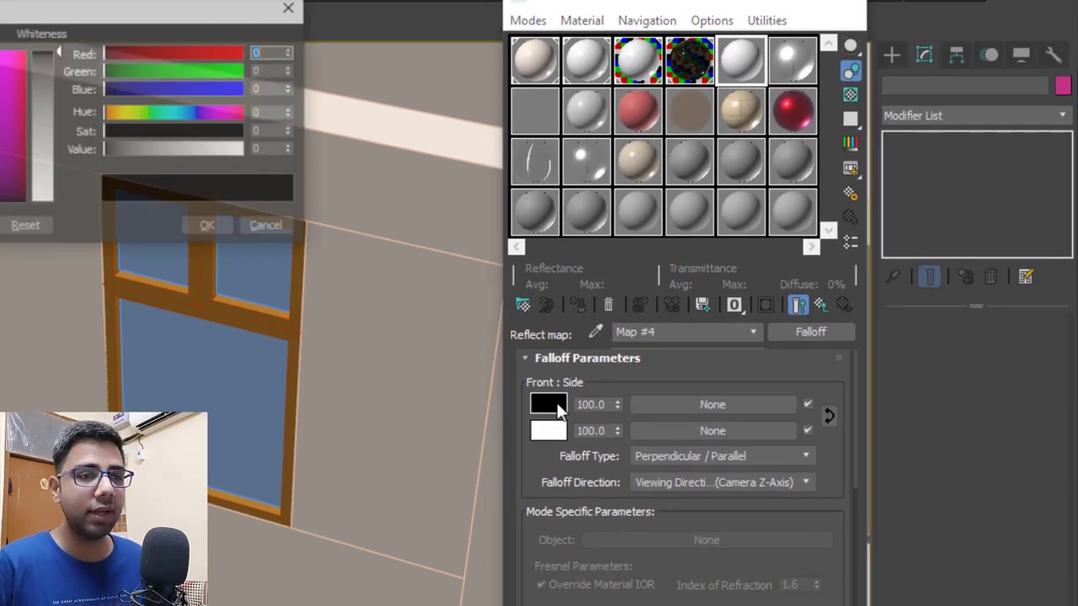
{"action": "double_click", "coordinate": [274, 152]}
{"action": "type", "text": "10"}
{"action": "key", "text": "Return"}
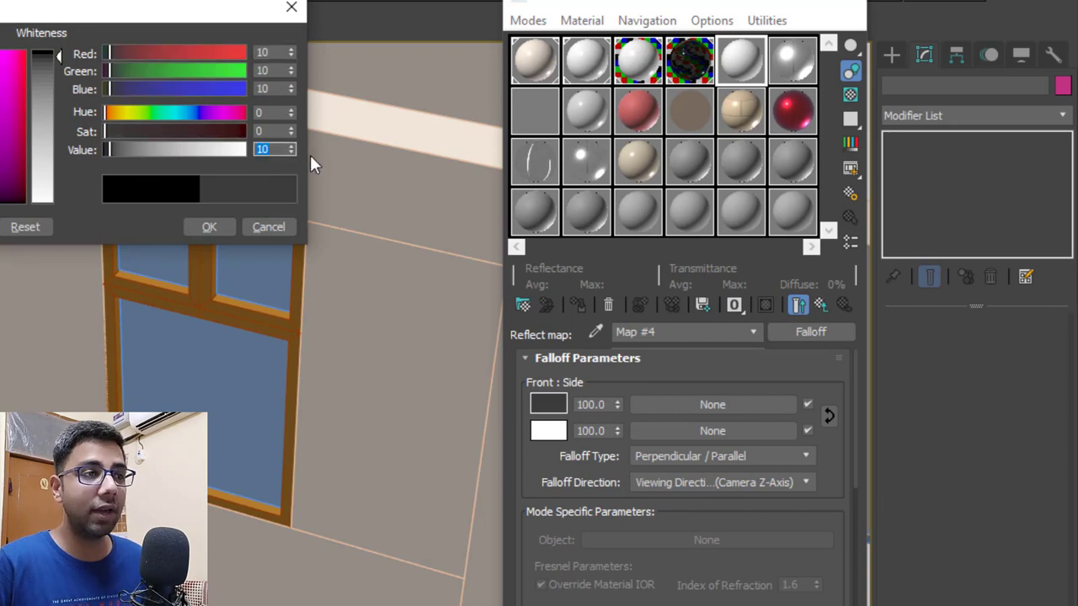
{"action": "left_click", "coordinate": [205, 233]}
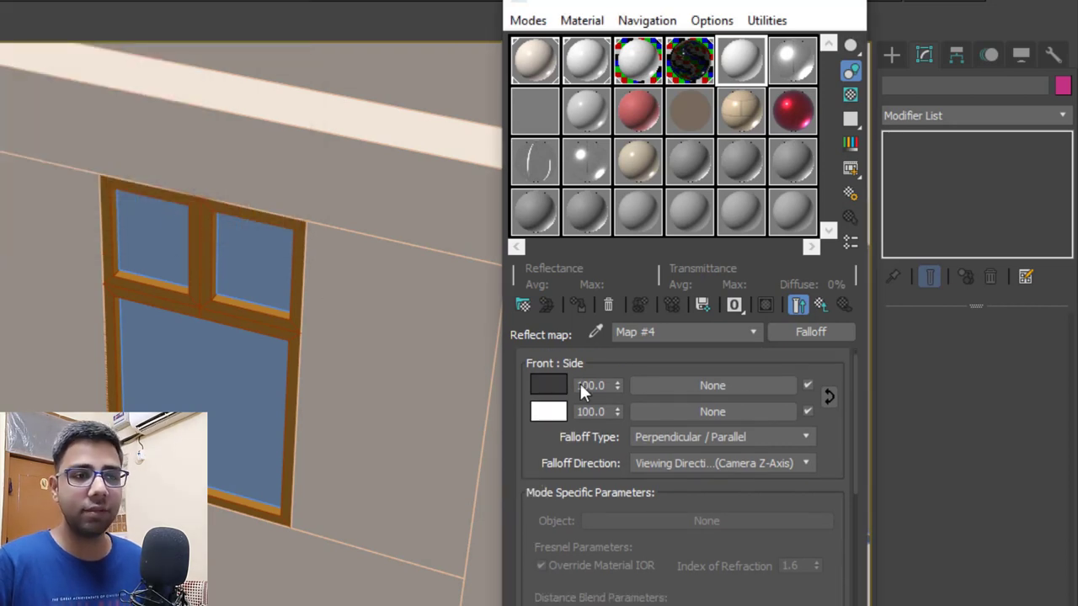
Return to the 05 - Default material's main parameters and set its reflection glossiness to 0.99
{"action": "left_click", "coordinate": [821, 304]}
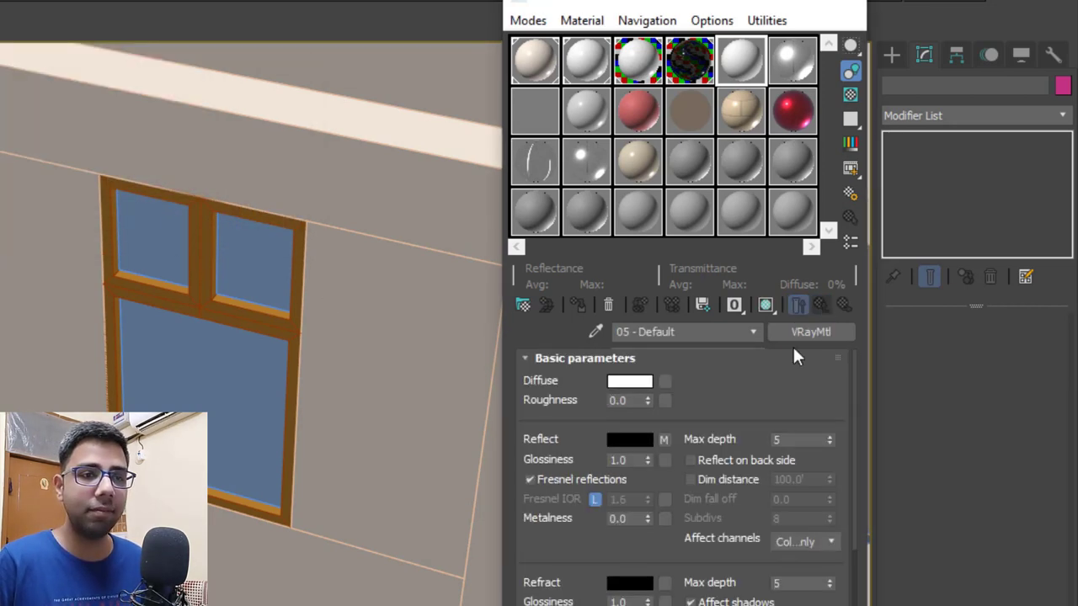
{"action": "double_click", "coordinate": [623, 459]}
{"action": "type", "text": "0.99"}
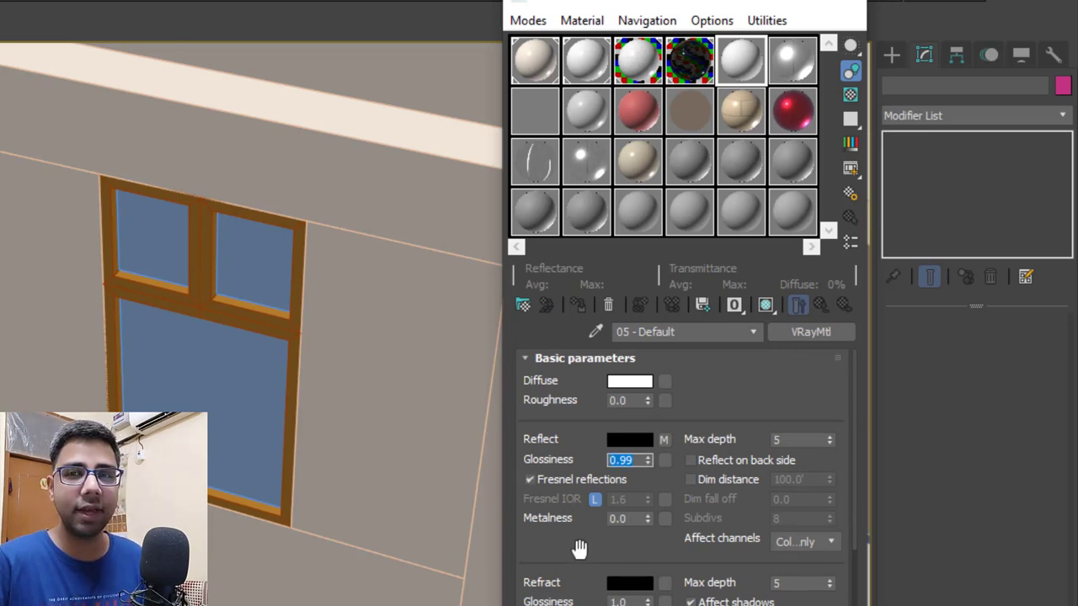
Set the 05 - Default material's refraction color to white with a value of 255
{"action": "scroll", "coordinate": [577, 541], "scroll_direction": "down", "scroll_amount": 3}
{"action": "scroll", "coordinate": [571, 451], "scroll_direction": "up", "scroll_amount": 1}
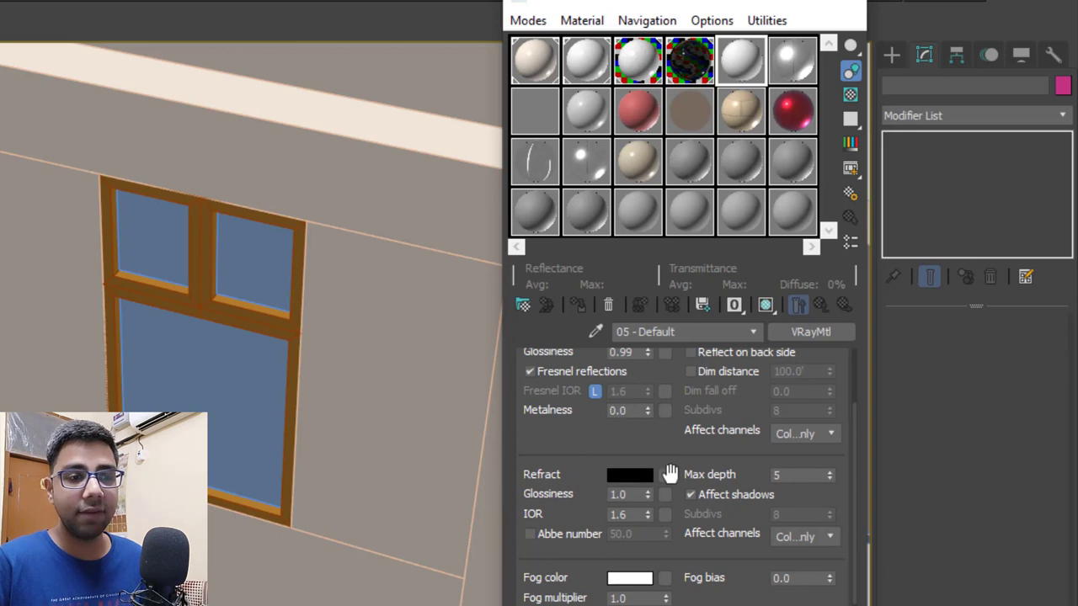
{"action": "left_click", "coordinate": [638, 477]}
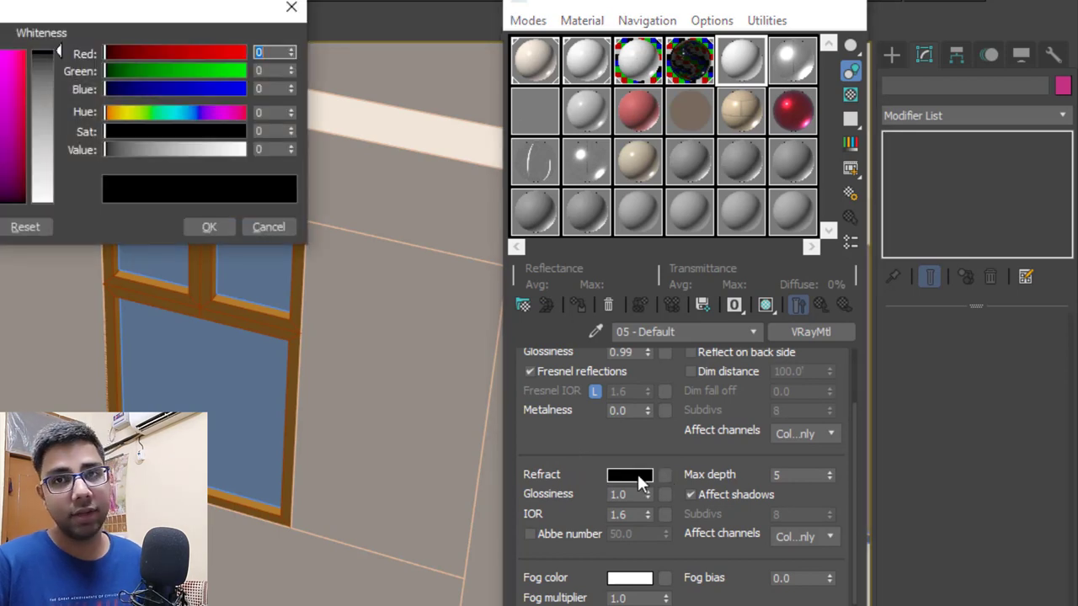
{"action": "double_click", "coordinate": [261, 149]}
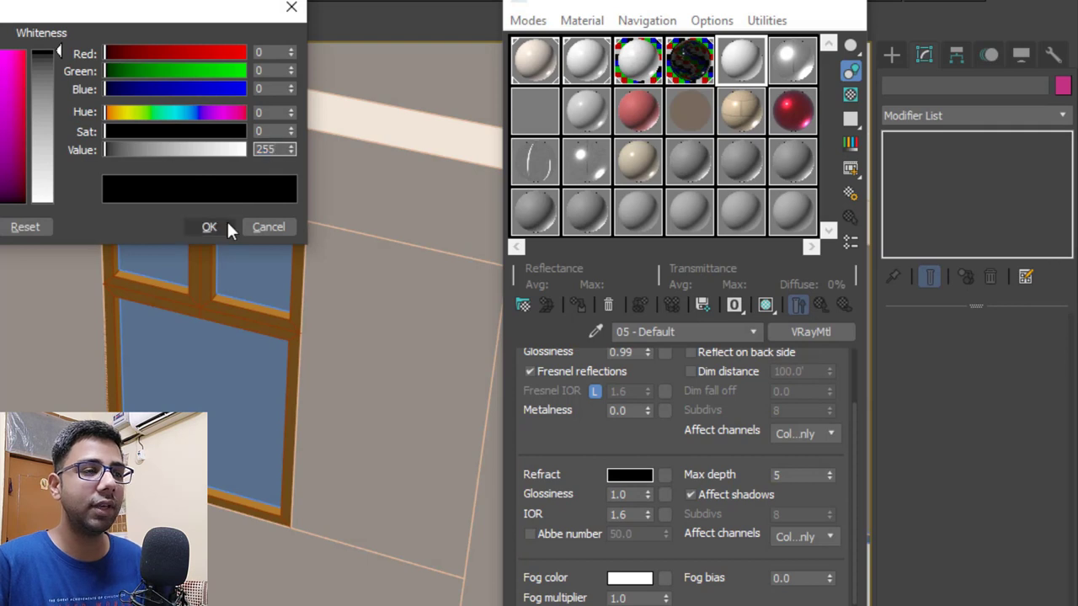
{"action": "type", "text": "255"}
{"action": "key", "text": "Return"}
{"action": "left_click", "coordinate": [218, 224]}
Set the 05 - Default material's refraction max depth to 10, glossiness to 0.99 and IOR to 1.0
{"action": "scroll", "coordinate": [549, 428], "scroll_direction": "down", "scroll_amount": 1}
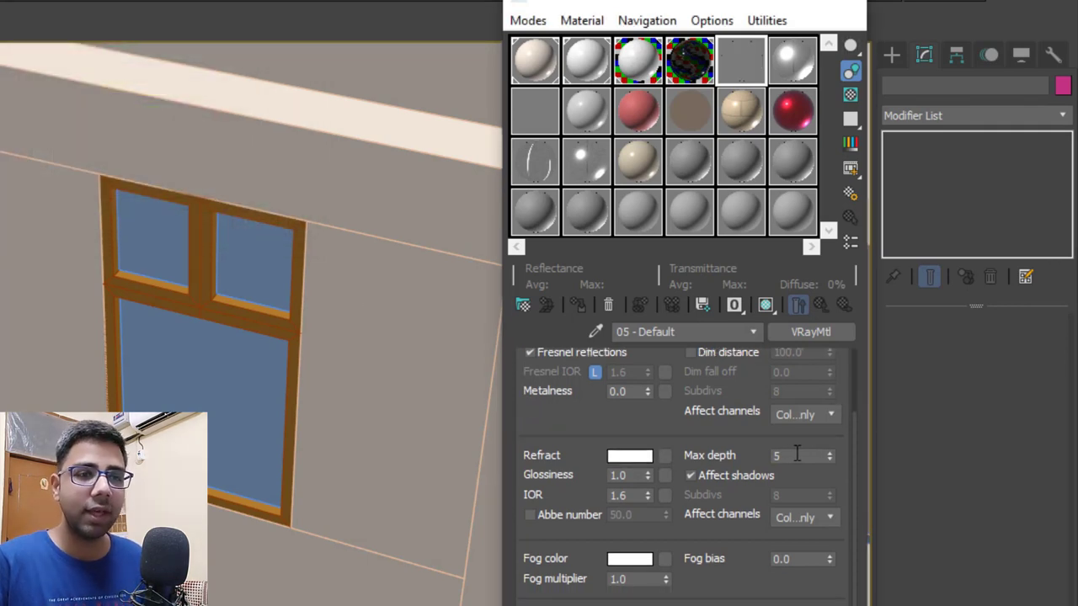
{"action": "double_click", "coordinate": [796, 454]}
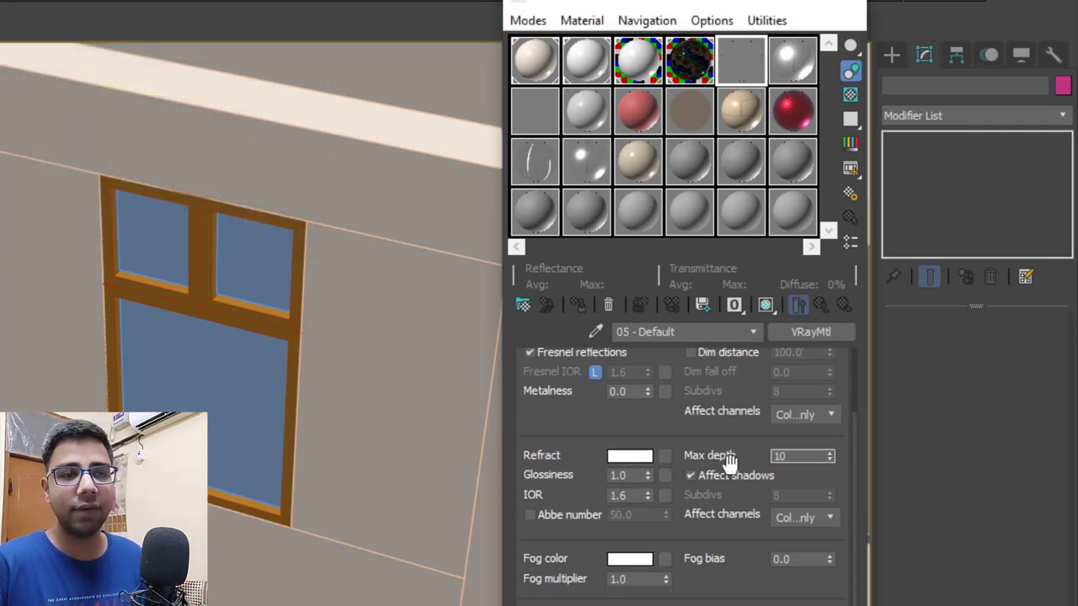
{"action": "key", "text": "Tab"}
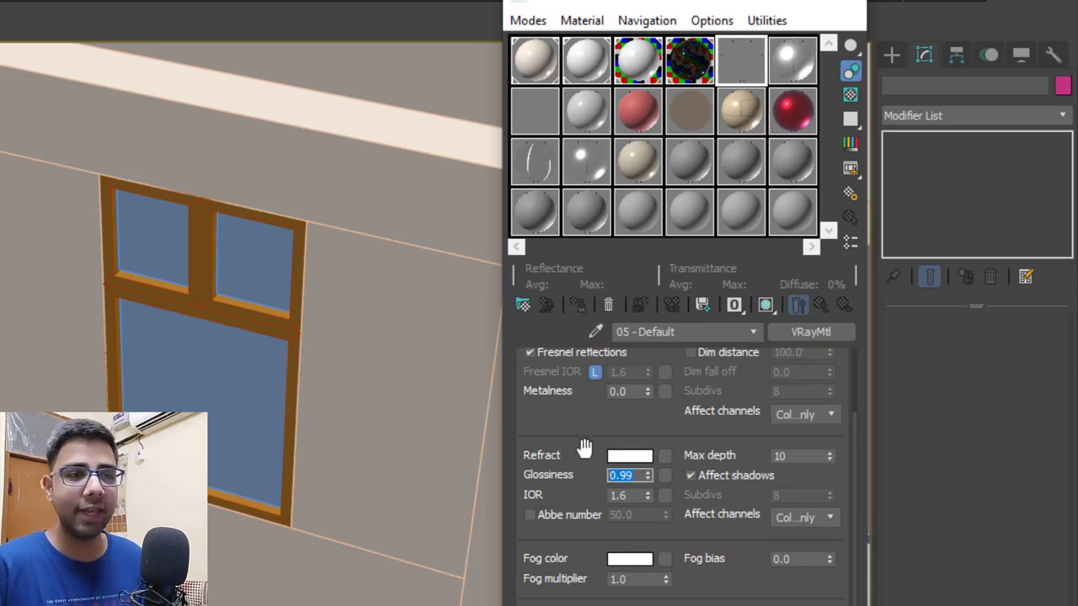
{"action": "scroll", "coordinate": [584, 480], "scroll_direction": "up", "scroll_amount": 5}
{"action": "scroll", "coordinate": [593, 394], "scroll_direction": "down", "scroll_amount": 6}
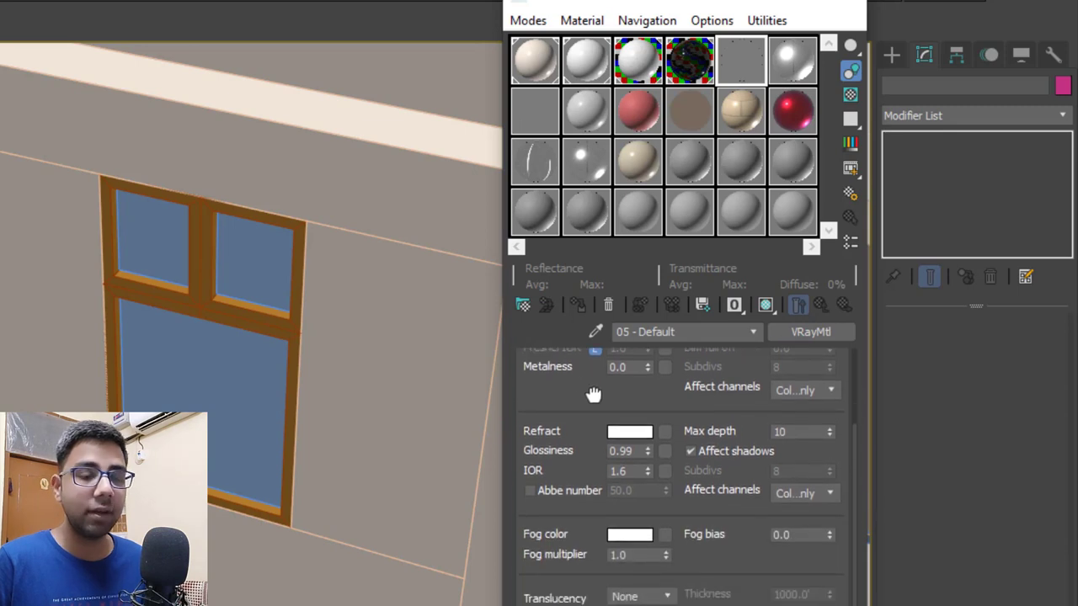
{"action": "left_click", "coordinate": [639, 473]}
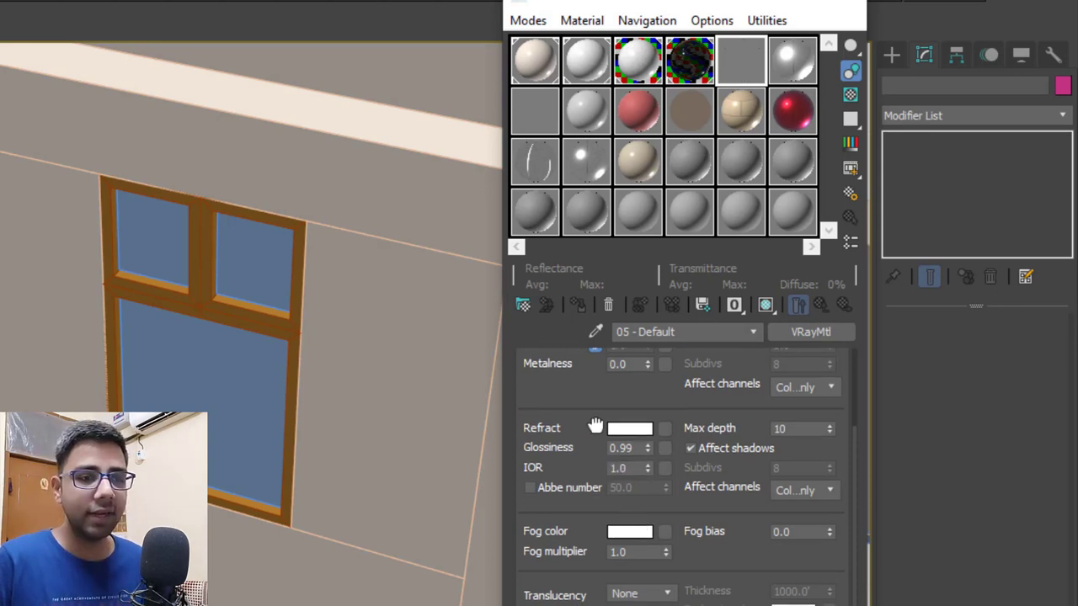
Change the 05 - Default material's BRDF type to Phong
{"action": "scroll", "coordinate": [593, 371], "scroll_direction": "down", "scroll_amount": 10}
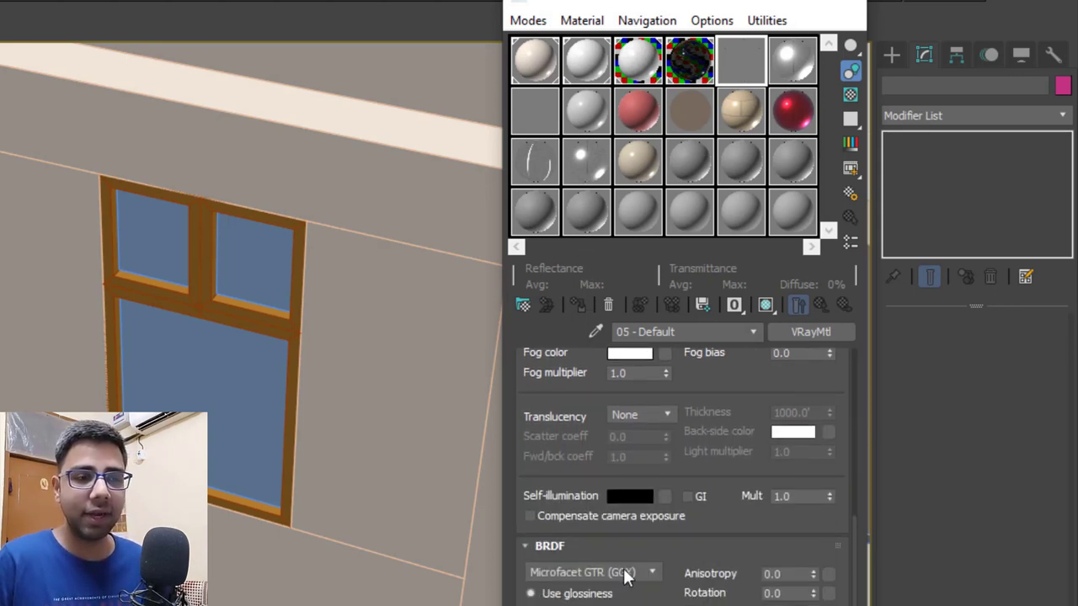
{"action": "left_click", "coordinate": [624, 573]}
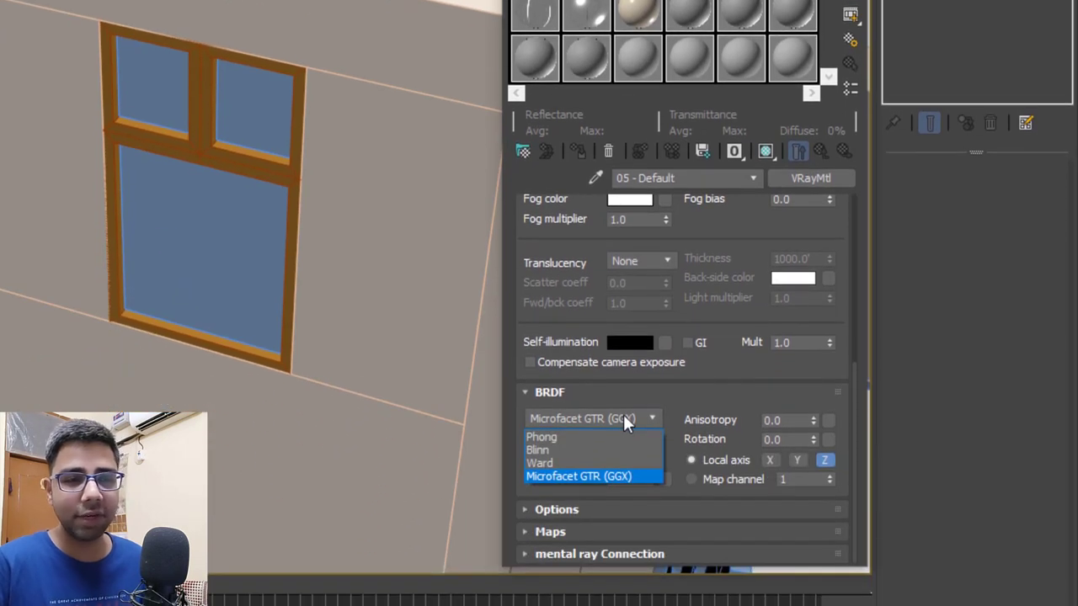
{"action": "left_click", "coordinate": [613, 438]}
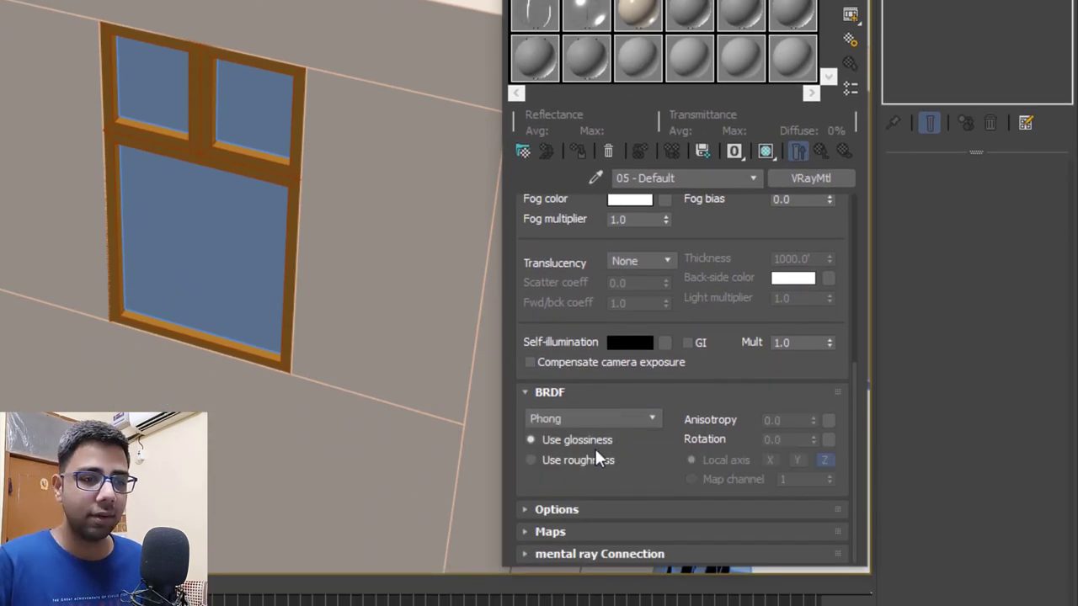
Set the 05 - Default material's cutoff to 0.005 and show its enlarged preview with a checkered background
{"action": "left_click", "coordinate": [579, 511]}
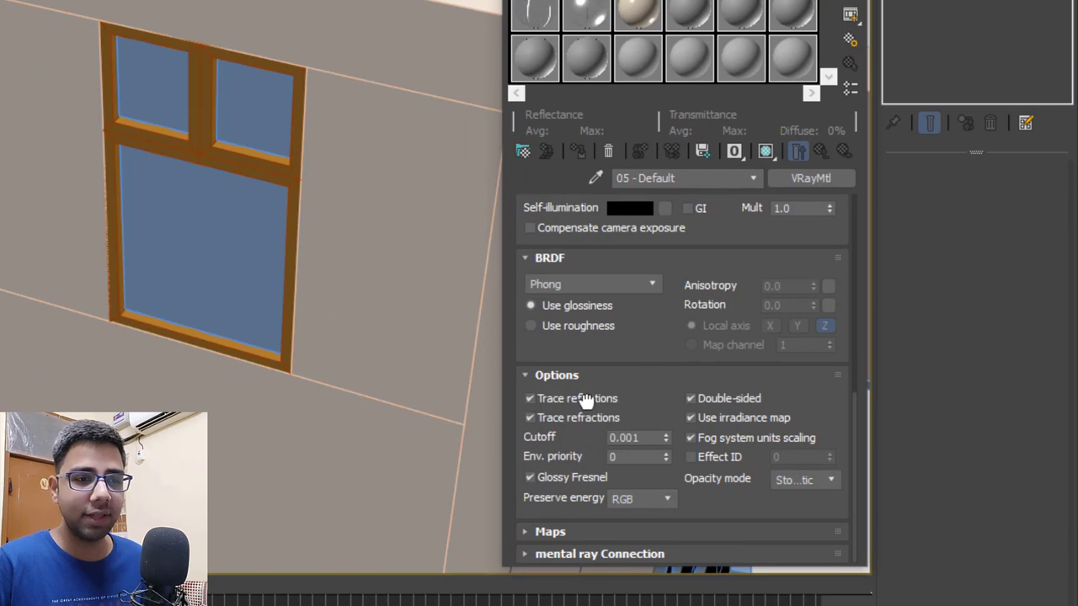
{"action": "left_click", "coordinate": [645, 436]}
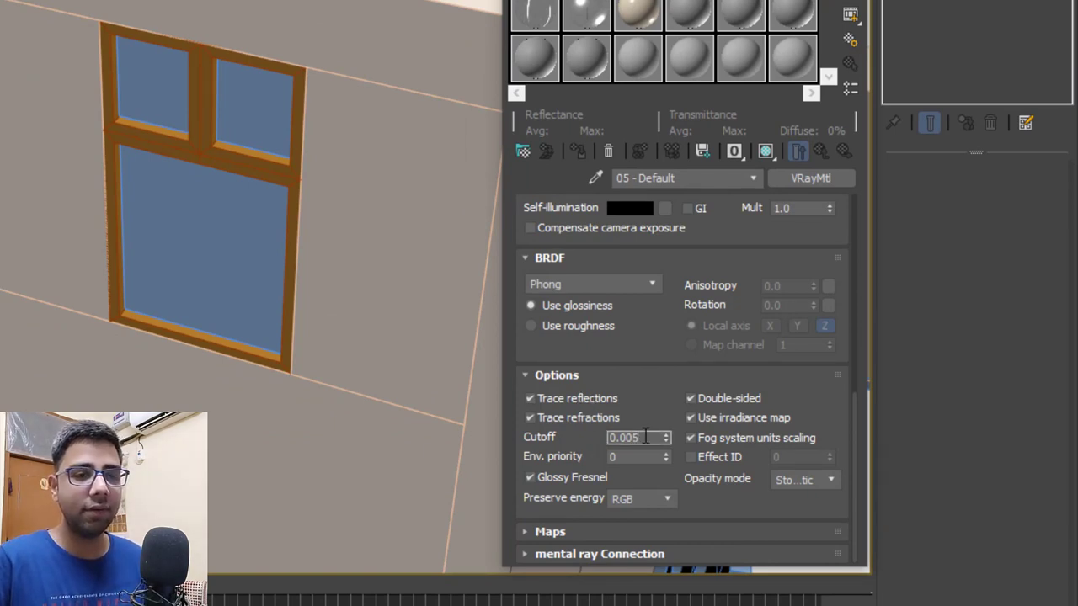
{"action": "type", "text": "0.005"}
{"action": "key", "text": "Return"}
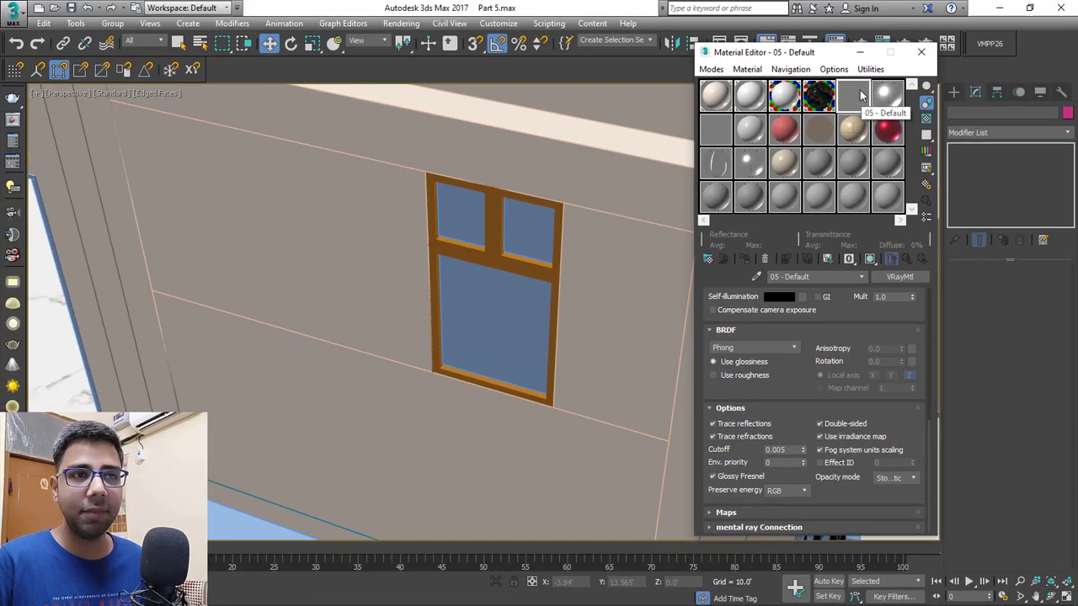
{"action": "double_click", "coordinate": [855, 95]}
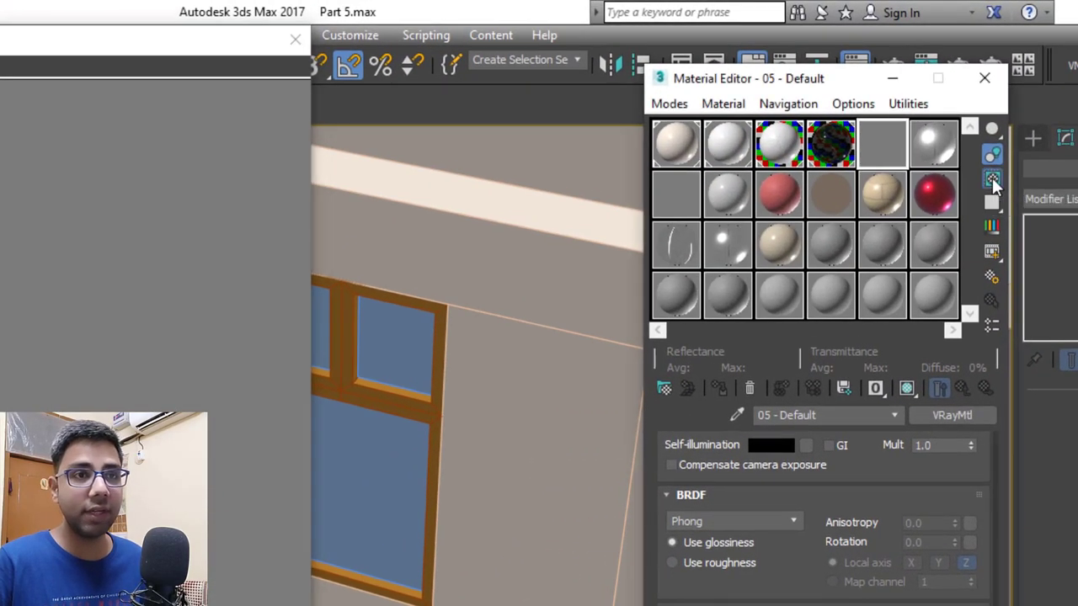
{"action": "left_click", "coordinate": [927, 120]}
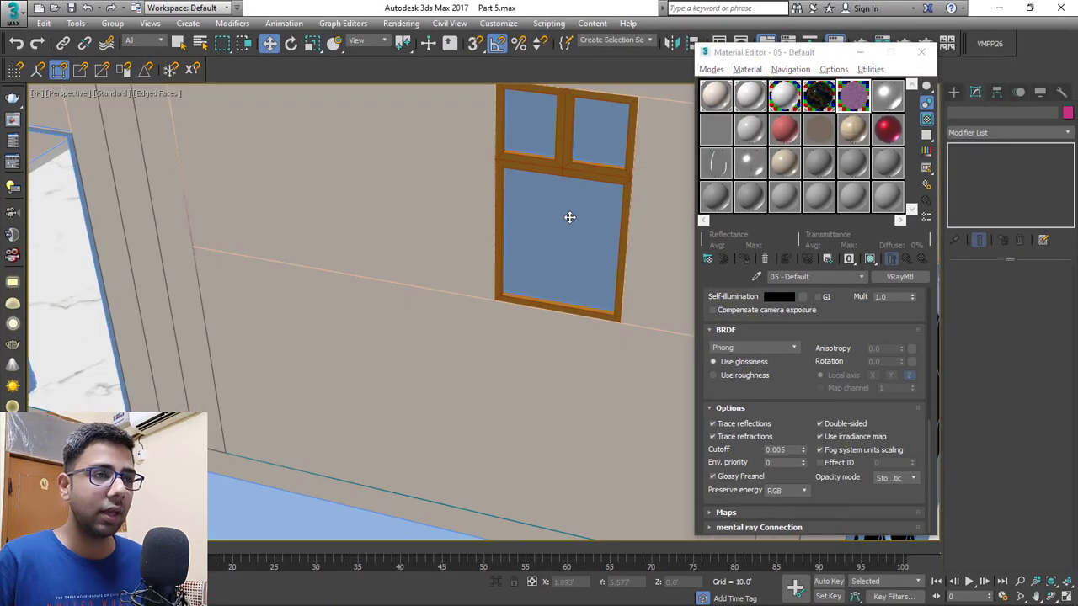
Select the two windows with brown frames on either side of the open blue door and ungroup them
{"action": "left_click", "coordinate": [544, 264]}
{"action": "scroll", "coordinate": [543, 265], "scroll_direction": "down", "scroll_amount": 3}
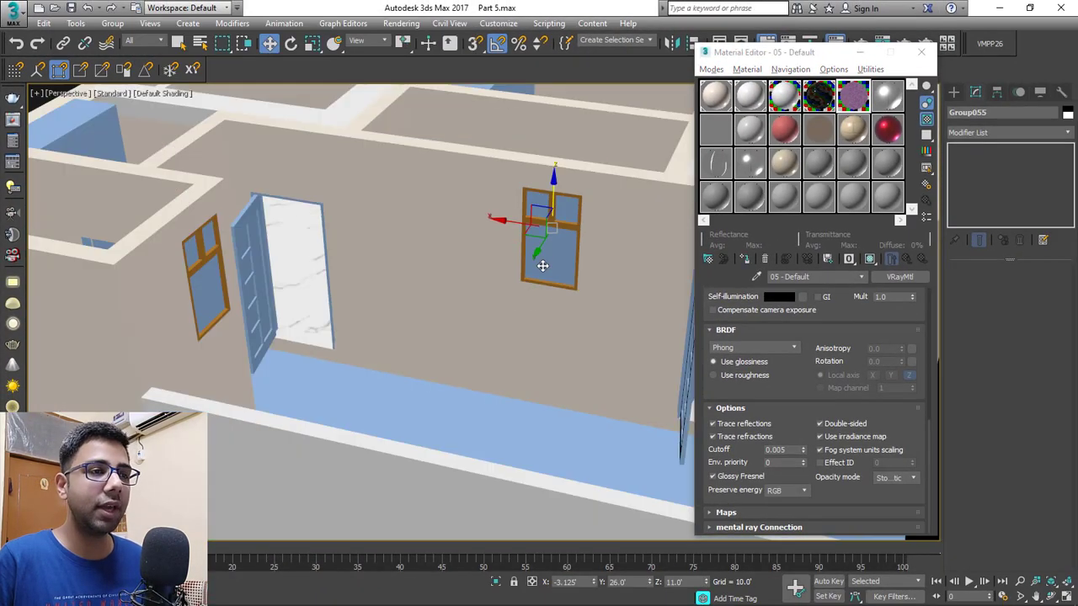
{"action": "scroll", "coordinate": [335, 289], "scroll_direction": "down", "scroll_amount": 2}
{"action": "left_click", "coordinate": [225, 244], "text": "ctrl"}
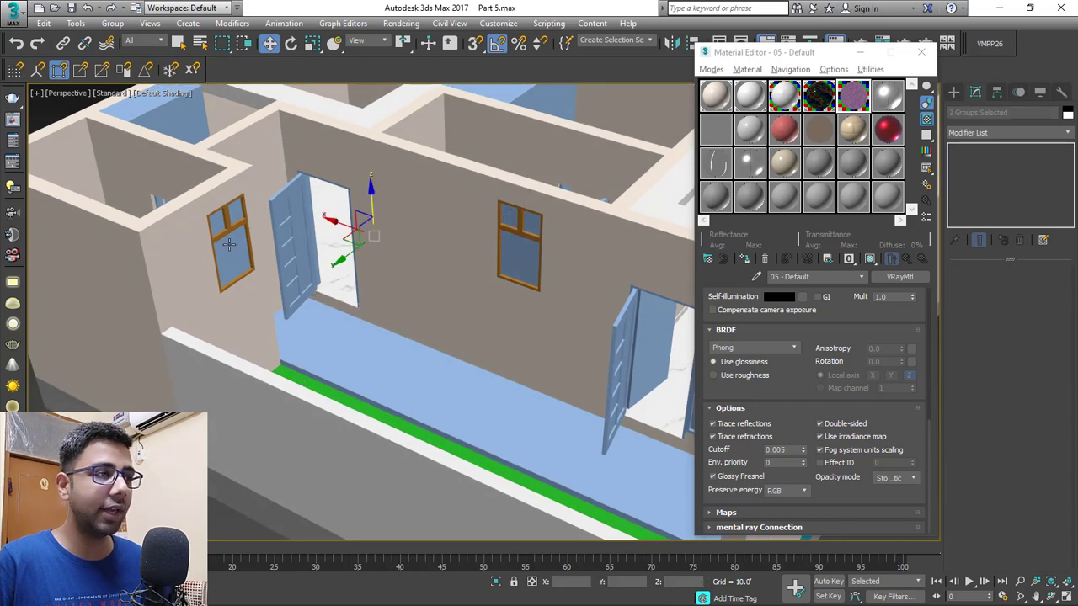
{"action": "scroll", "coordinate": [378, 264], "scroll_direction": "up", "scroll_amount": 2}
{"action": "scroll", "coordinate": [389, 307], "scroll_direction": "up", "scroll_amount": 2}
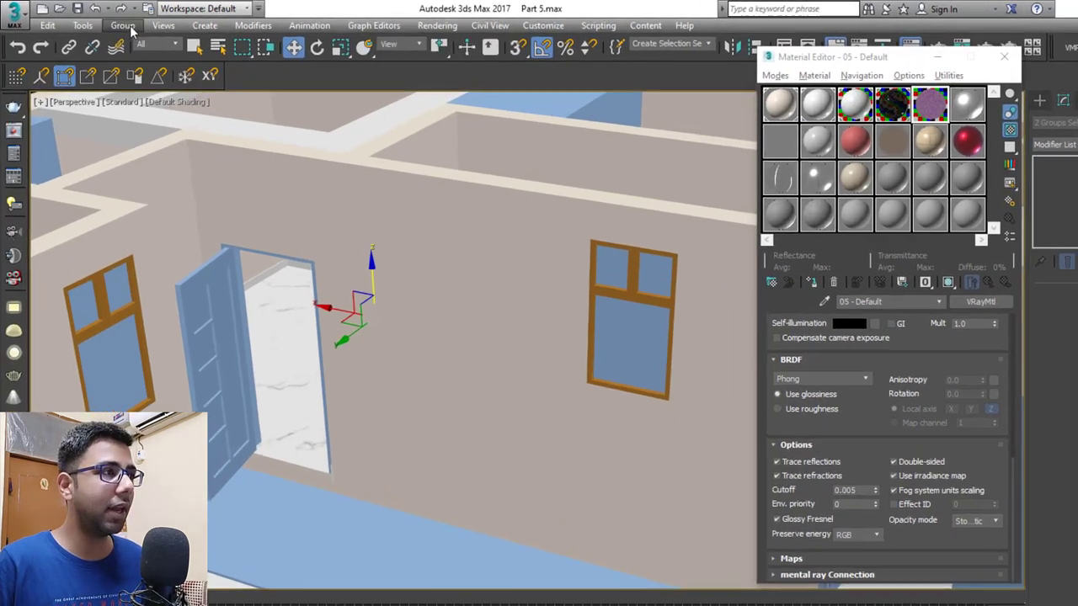
{"action": "left_click", "coordinate": [112, 23]}
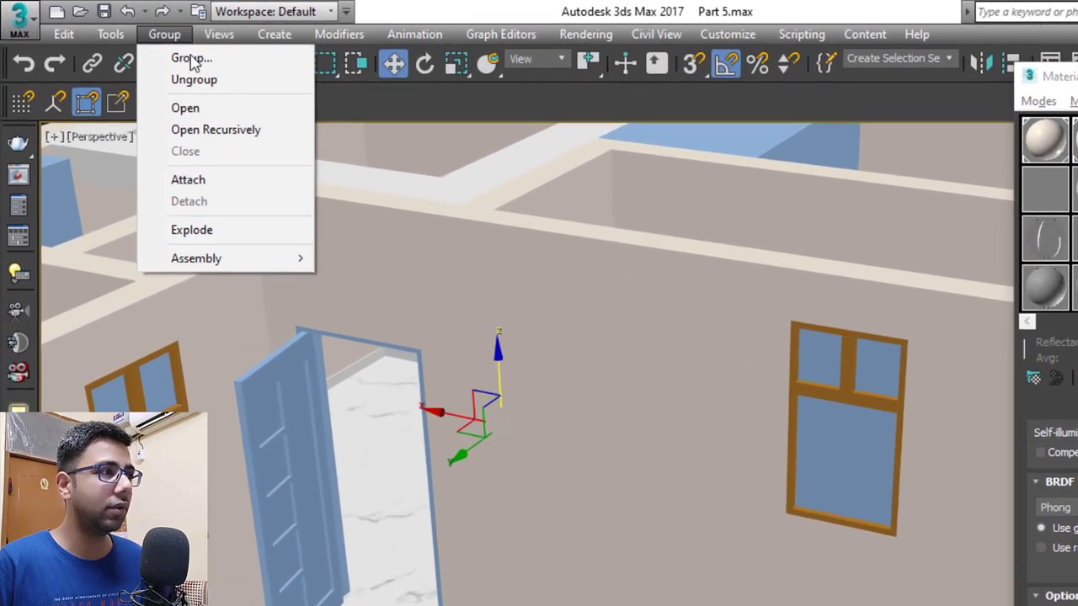
{"action": "left_click", "coordinate": [139, 56]}
Turn on edged faces, select the two front windows with three-pane brown side sections and ungroup them
{"action": "scroll", "coordinate": [587, 488], "scroll_direction": "down", "scroll_amount": 10}
{"action": "scroll", "coordinate": [528, 514], "scroll_direction": "up", "scroll_amount": 10}
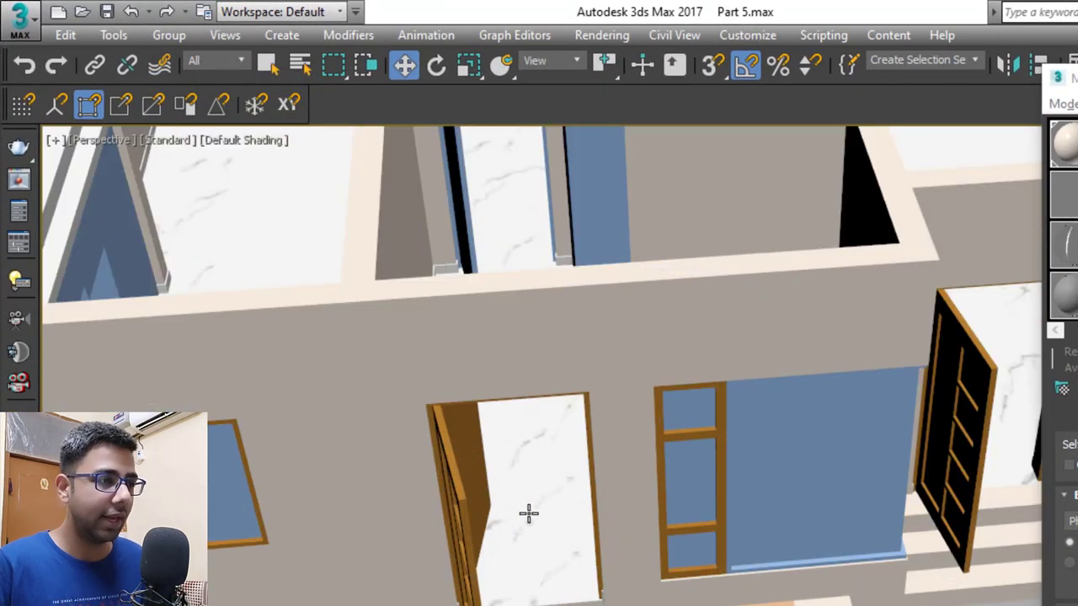
{"action": "left_click", "coordinate": [774, 469]}
{"action": "key", "text": "F4"}
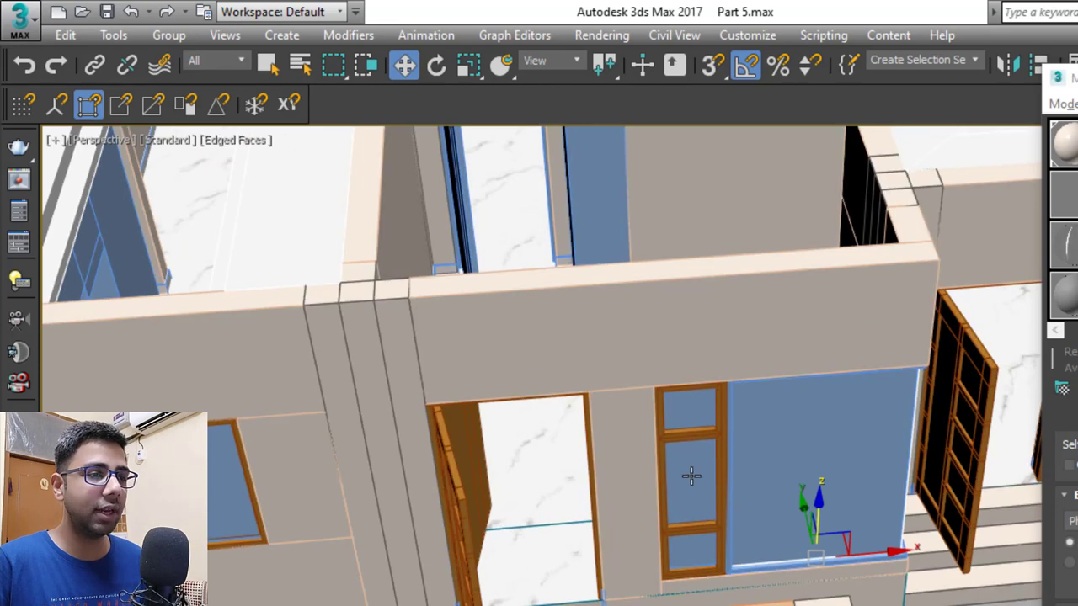
{"action": "left_click", "coordinate": [702, 463]}
{"action": "scroll", "coordinate": [542, 509], "scroll_direction": "down", "scroll_amount": 4}
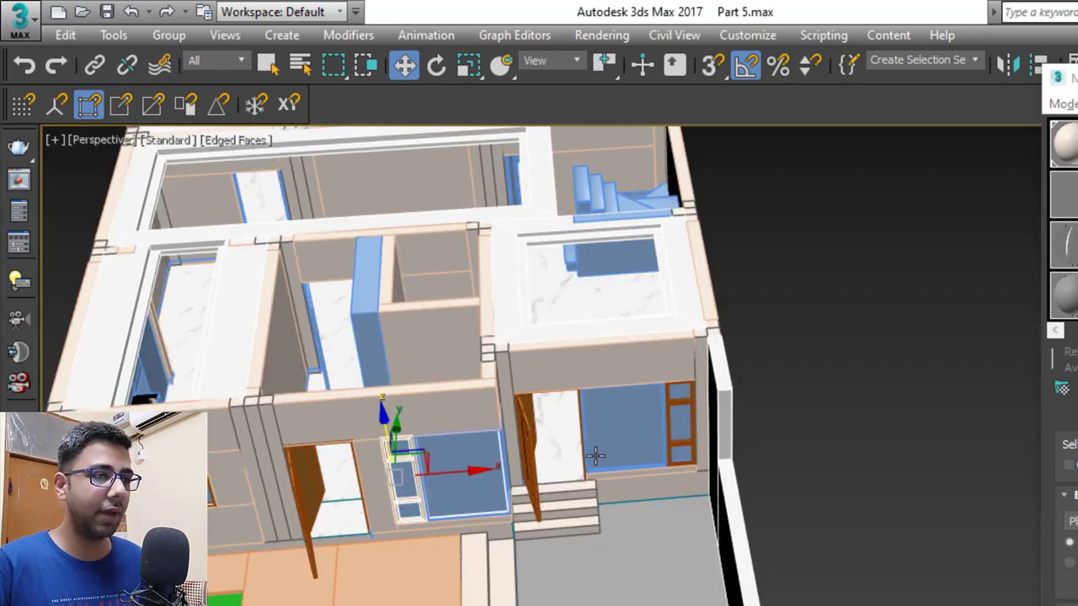
{"action": "scroll", "coordinate": [596, 456], "scroll_direction": "up", "scroll_amount": 5}
{"action": "left_click", "coordinate": [854, 379], "text": "ctrl"}
{"action": "left_click", "coordinate": [170, 37]}
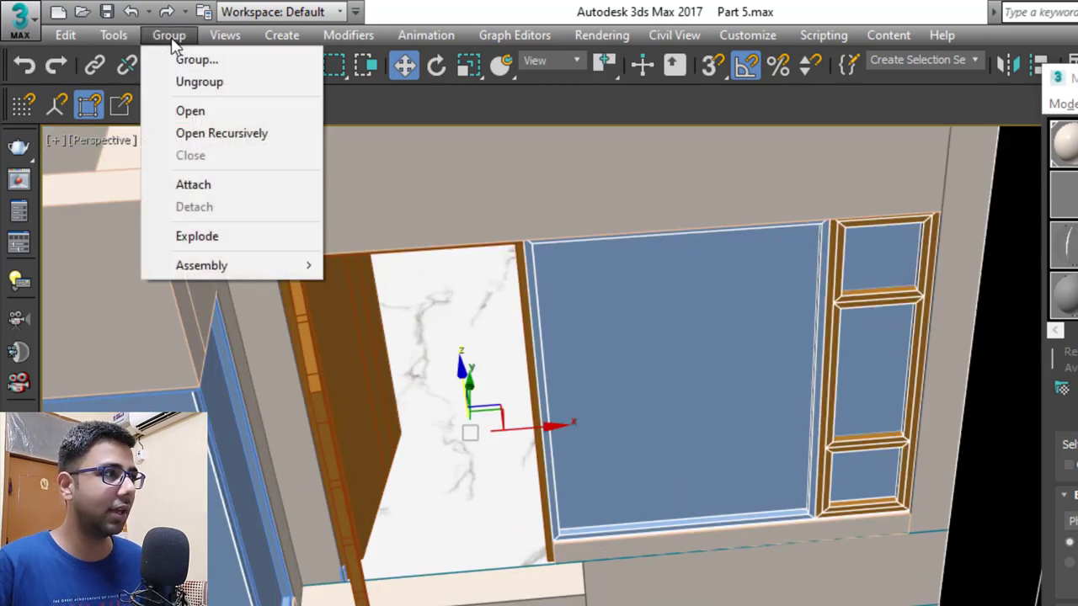
{"action": "left_click", "coordinate": [199, 82]}
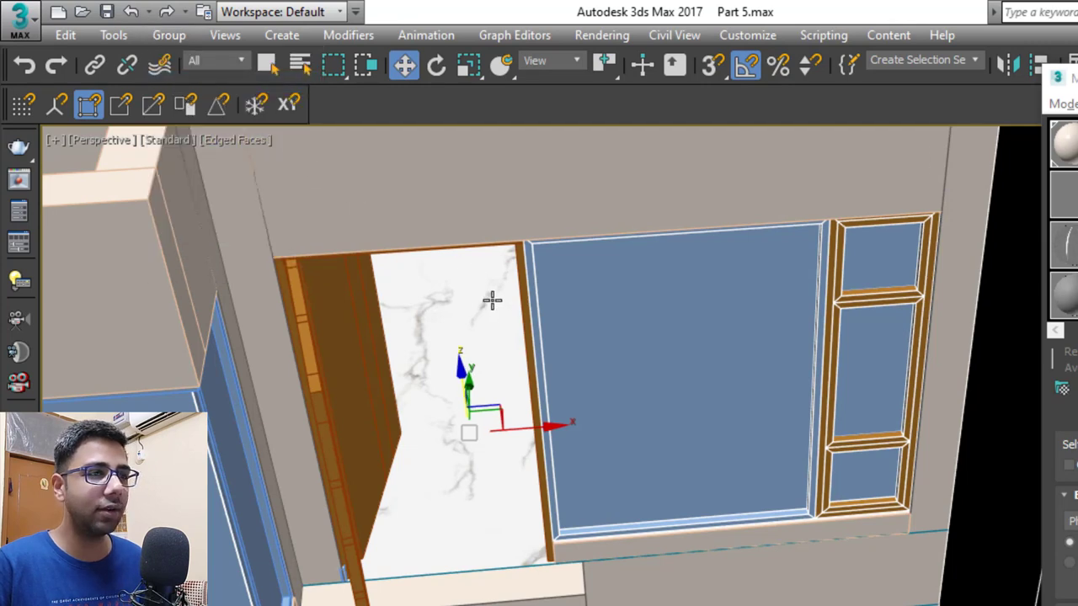
Assign the 05 - Default glass material to the large front window's panes and the adjoining three-pane side section, shown shaded in the viewport
{"action": "scroll", "coordinate": [490, 301], "scroll_direction": "up", "scroll_amount": 3}
{"action": "left_click", "coordinate": [573, 327]}
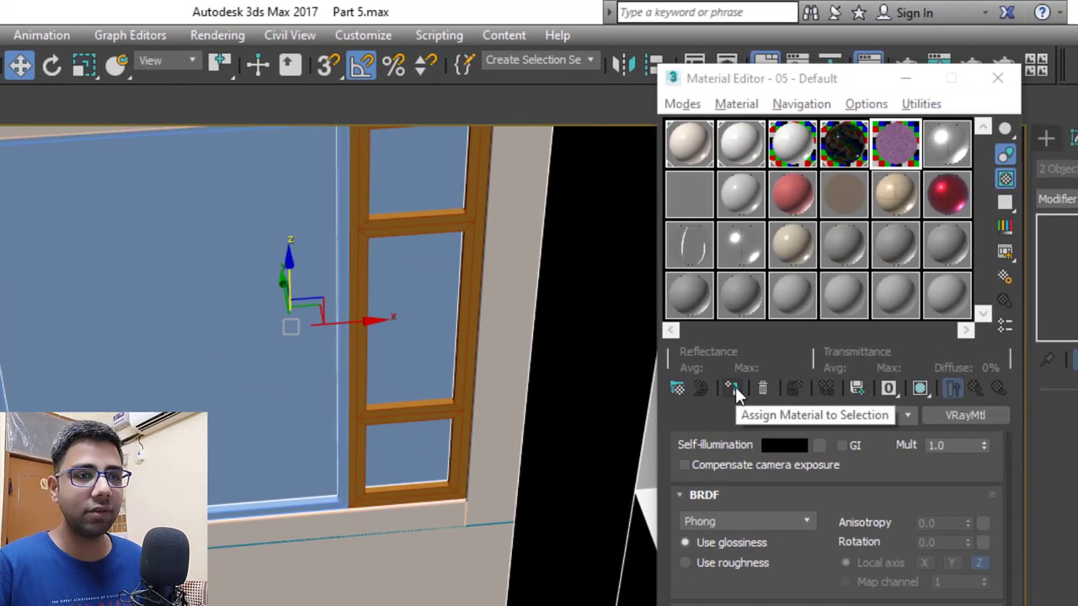
{"action": "left_click", "coordinate": [732, 388]}
{"action": "left_click", "coordinate": [920, 388]}
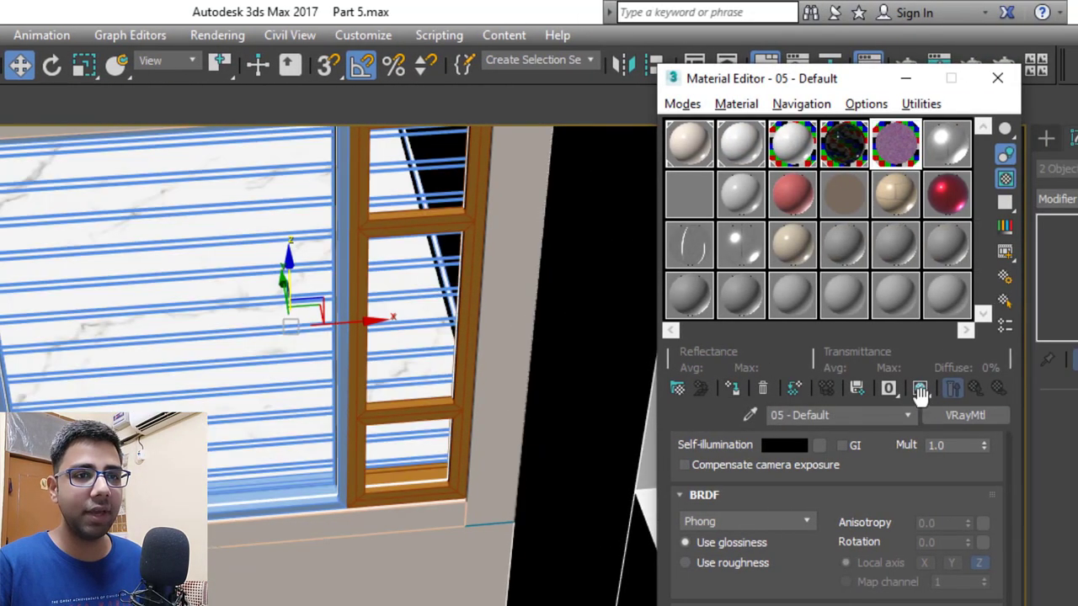
Assign the 05 - Default glass material to the corner window's panes and its three-pane side section
{"action": "scroll", "coordinate": [440, 369], "scroll_direction": "down", "scroll_amount": 3}
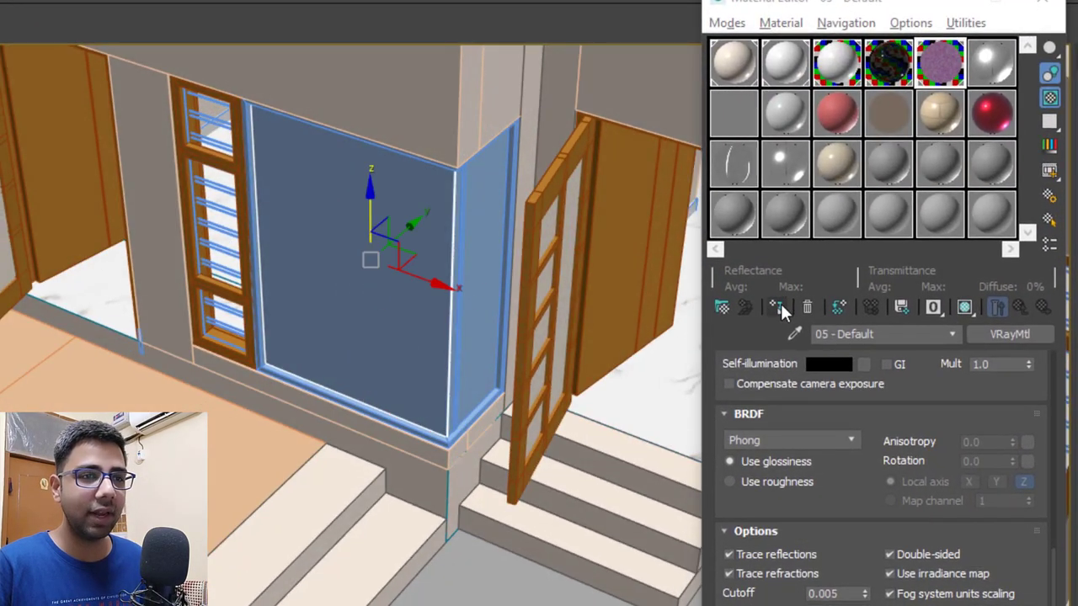
{"action": "left_click", "coordinate": [776, 307]}
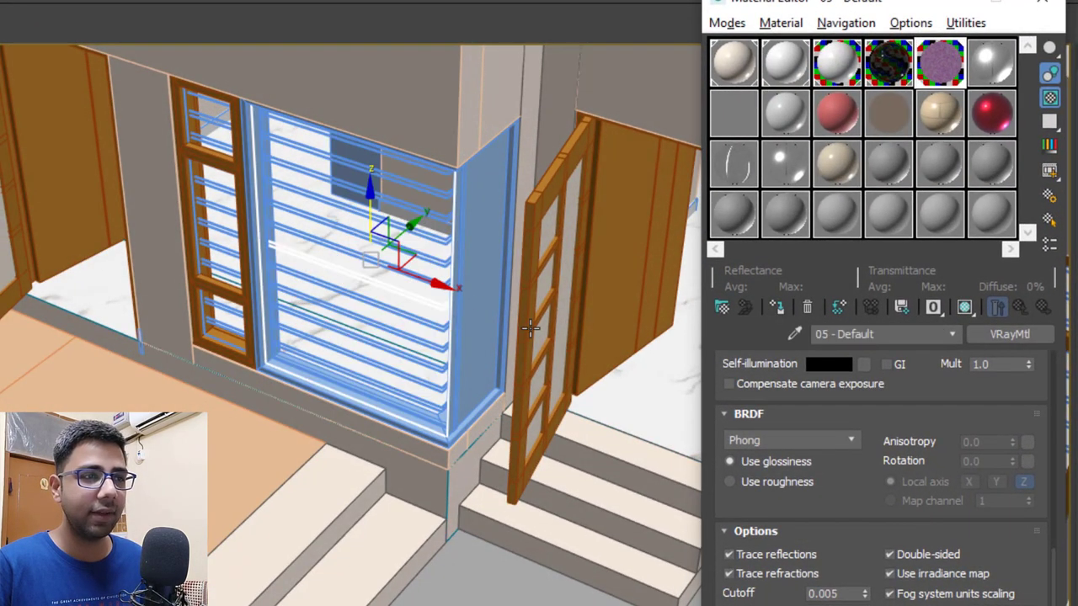
{"action": "middle_click_drag", "start_coordinate": [486, 287], "coordinate": [497, 368], "text": "alt"}
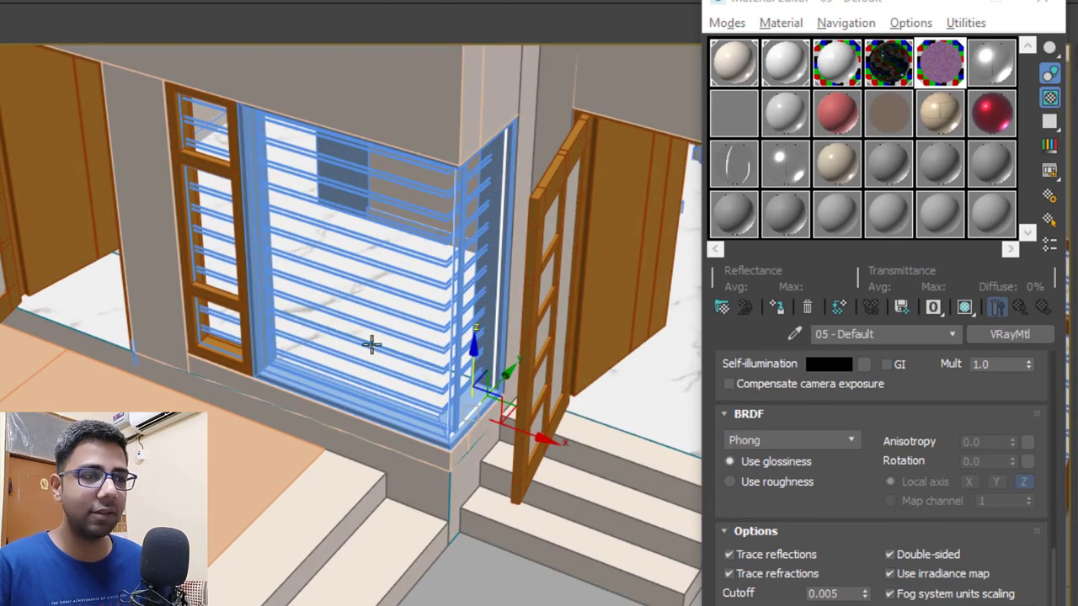
Select the wide and narrow panes of the brown-framed two-part window and assign the 05 - Default glass material to them
{"action": "middle_click_drag", "start_coordinate": [339, 347], "coordinate": [421, 246], "text": "alt"}
{"action": "scroll", "coordinate": [251, 175], "scroll_direction": "up", "scroll_amount": 4}
{"action": "left_click", "coordinate": [204, 218]}
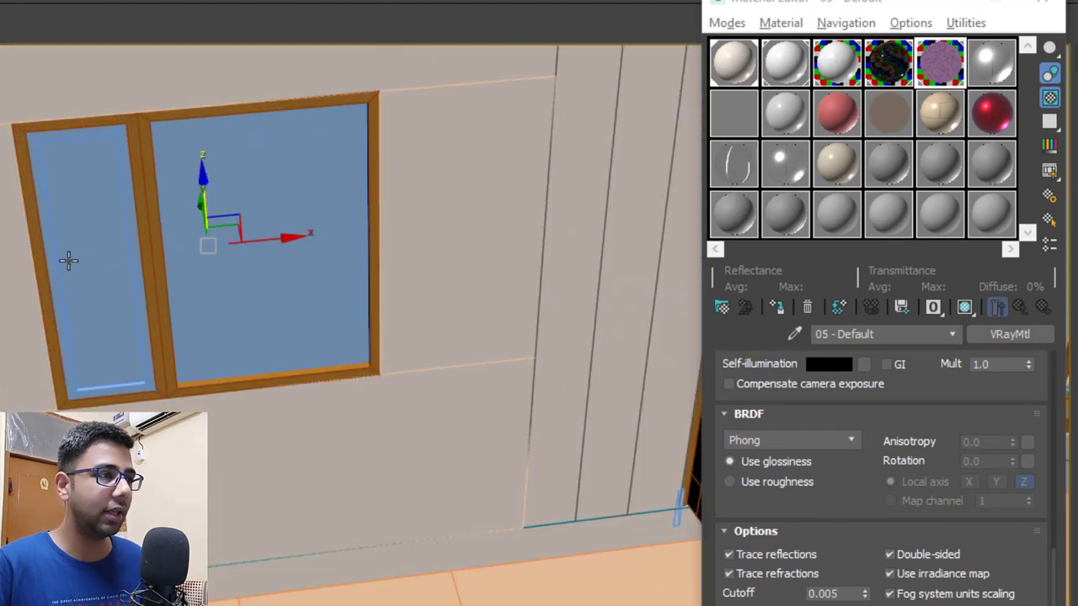
{"action": "left_click", "coordinate": [102, 248], "text": "ctrl"}
{"action": "left_click", "coordinate": [776, 307]}
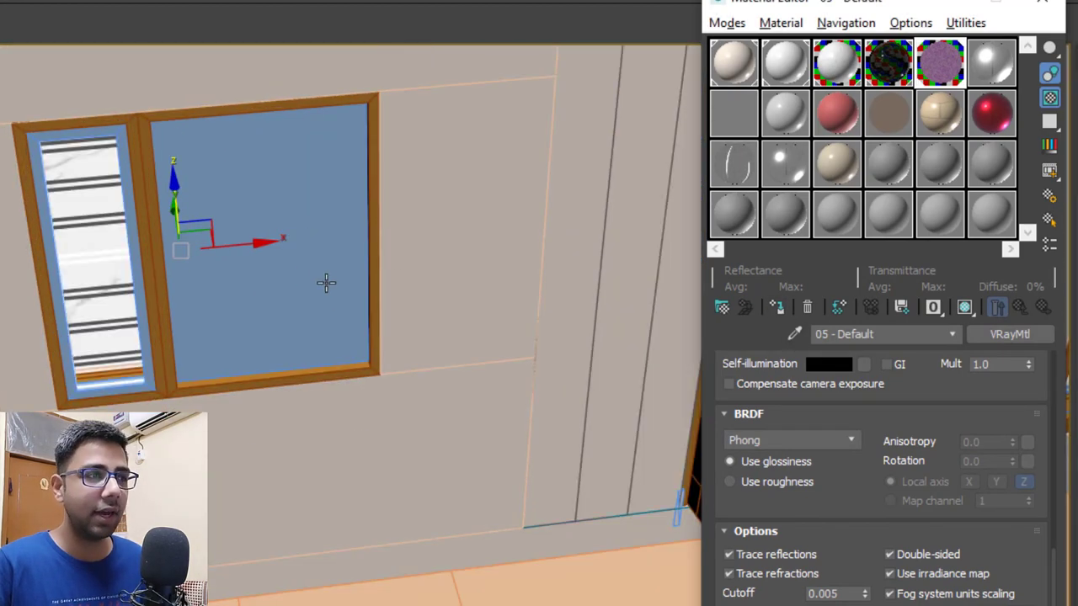
Make 06 - Default the active material and change its type from Physical Material to VRayMtl
{"action": "scroll", "coordinate": [236, 289], "scroll_direction": "down", "scroll_amount": 5}
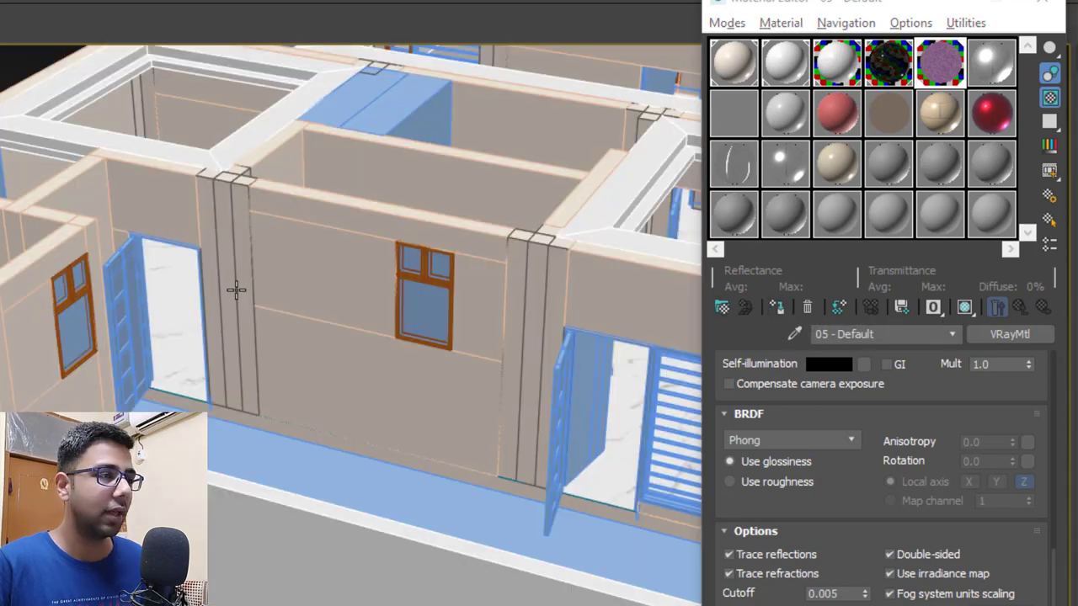
{"action": "scroll", "coordinate": [289, 312], "scroll_direction": "up", "scroll_amount": 3}
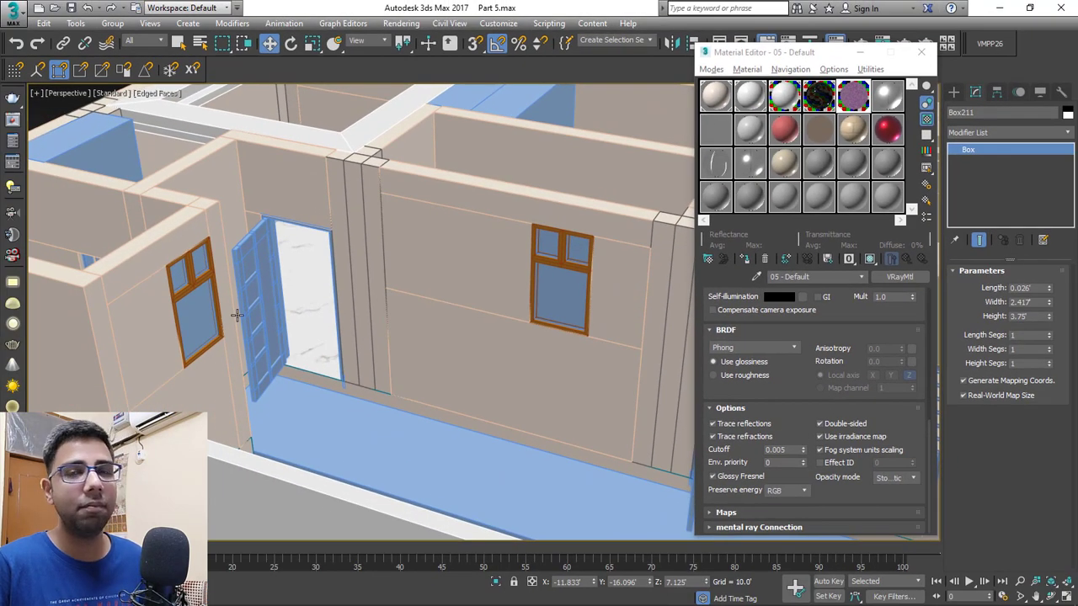
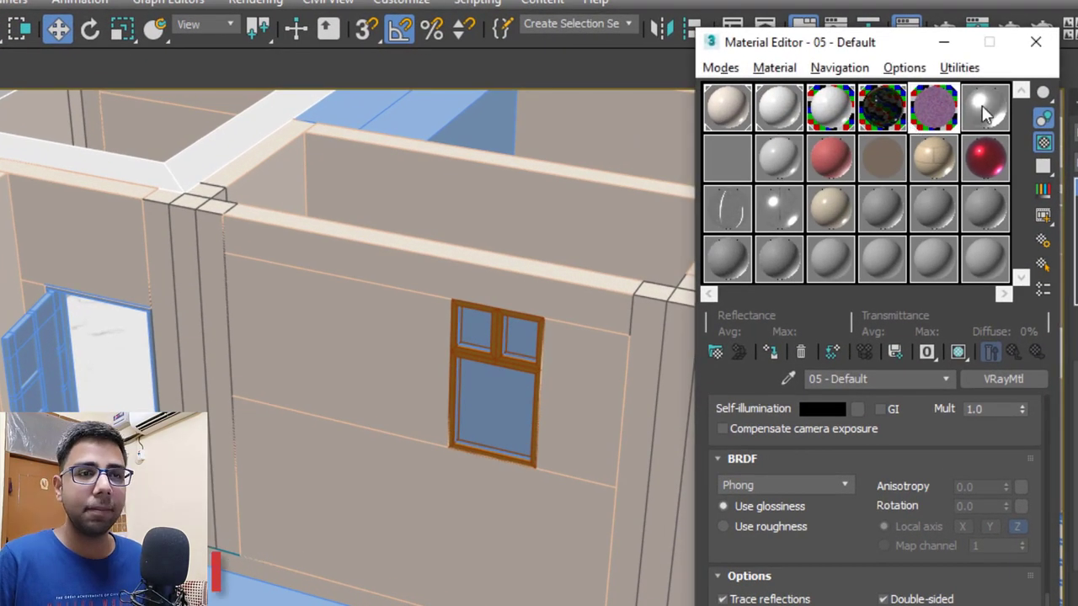
{"action": "left_click", "coordinate": [985, 112]}
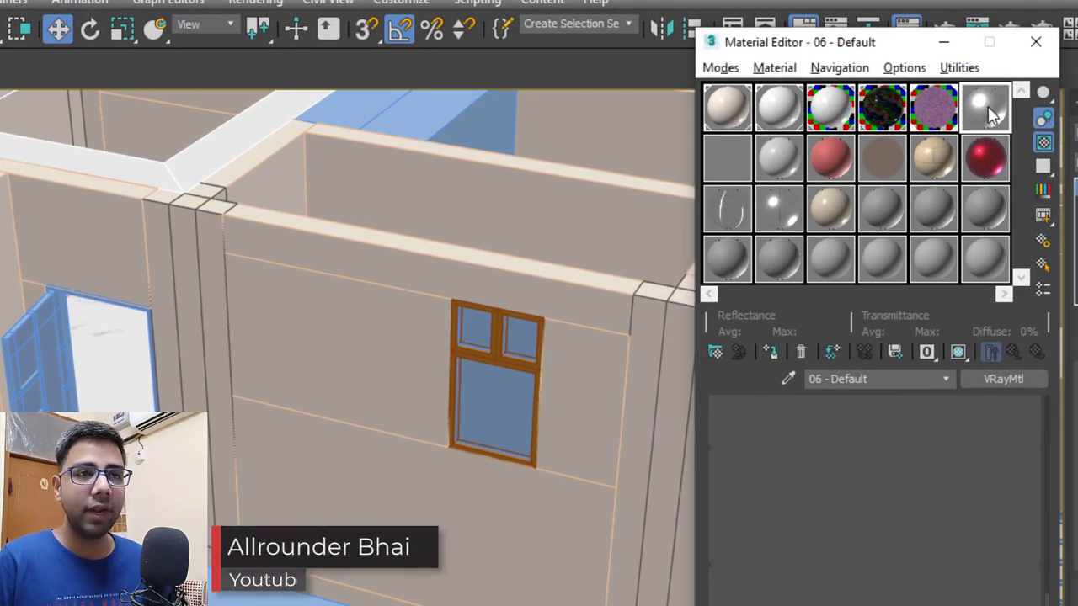
{"action": "left_click", "coordinate": [1014, 381]}
{"action": "scroll", "coordinate": [435, 398], "scroll_direction": "down", "scroll_amount": 3}
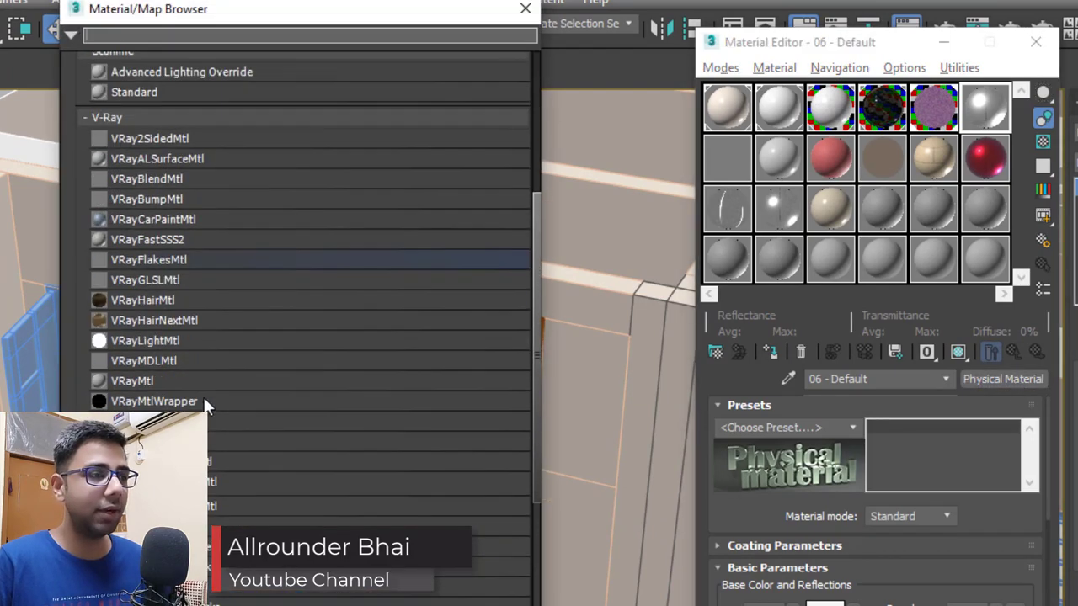
{"action": "left_click", "coordinate": [165, 378]}
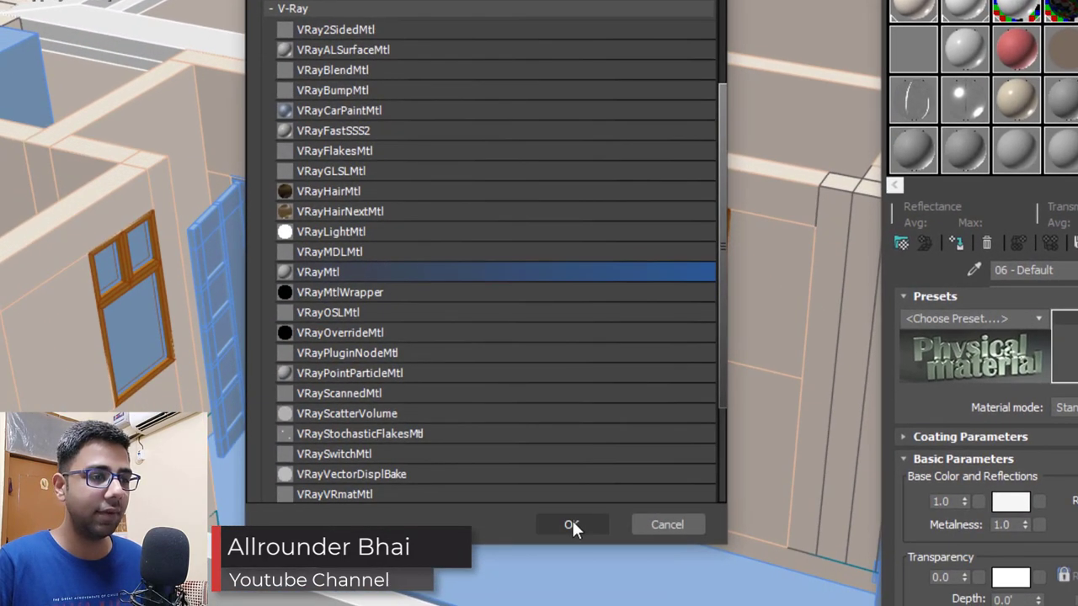
{"action": "left_click", "coordinate": [569, 525]}
Set the 06 - Default material's diffuse colour to a dark grey with value 55
{"action": "left_click", "coordinate": [1001, 316]}
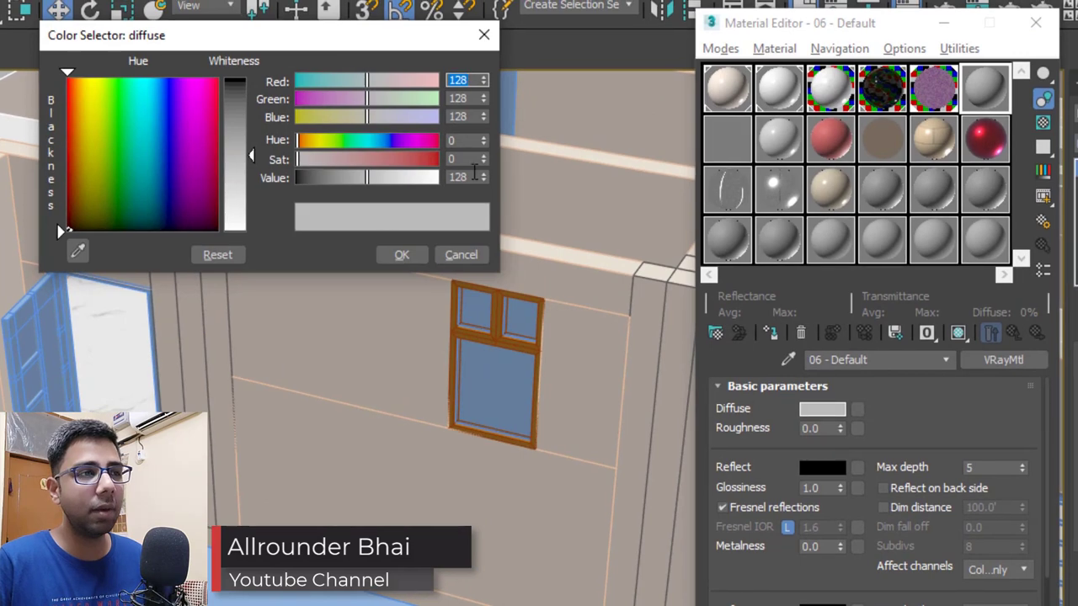
{"action": "double_click", "coordinate": [472, 177]}
{"action": "type", "text": "55"}
{"action": "left_click", "coordinate": [402, 255]}
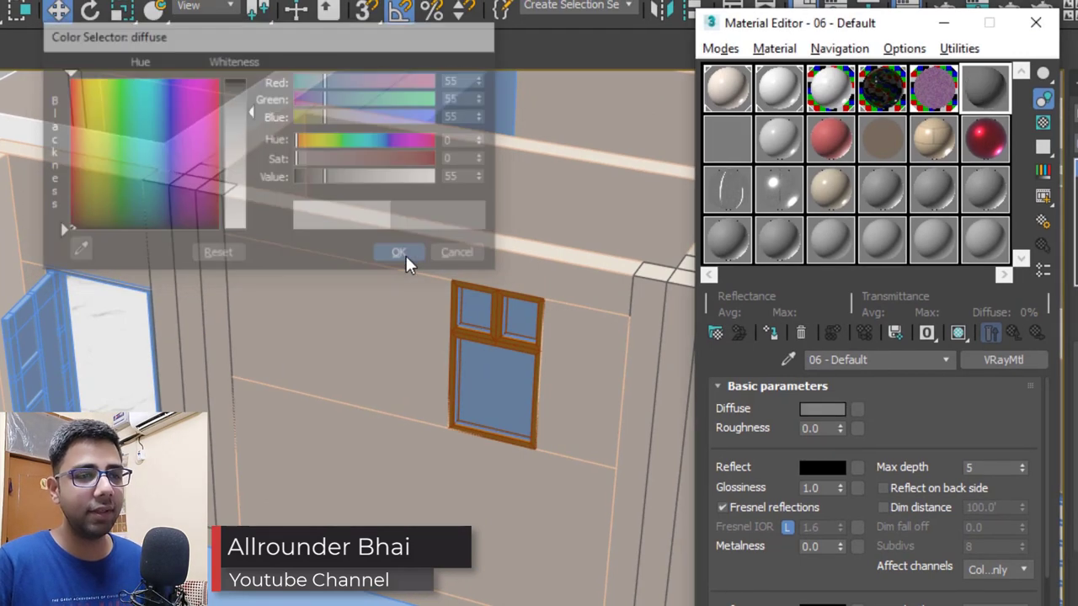
Set the 06 - Default material's reflection colour to white and its reflection glossiness to 0.5
{"action": "left_click", "coordinate": [813, 472]}
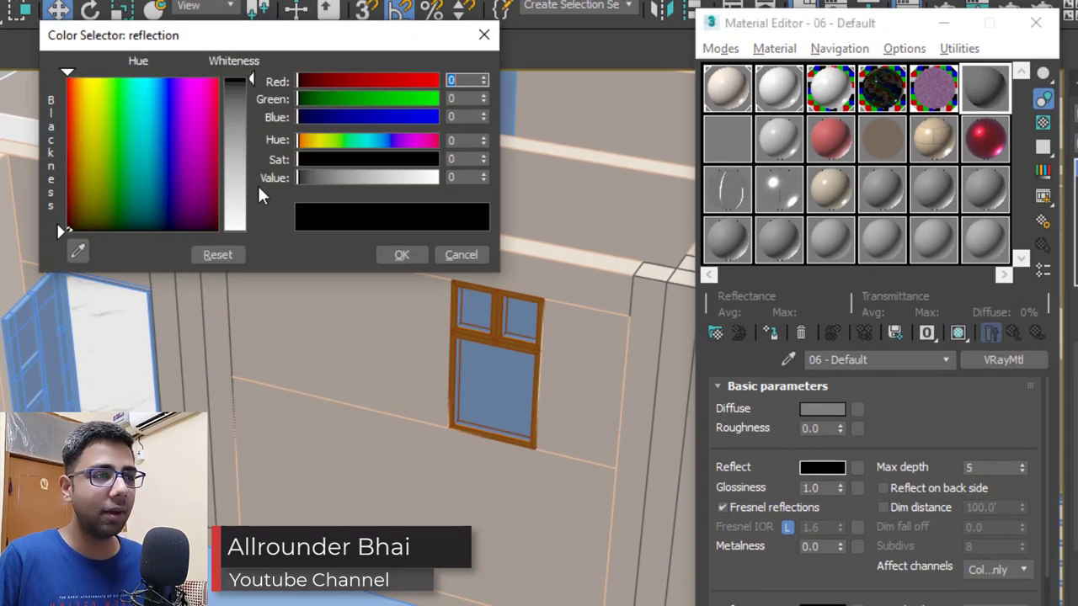
{"action": "left_click_drag", "start_coordinate": [297, 178], "coordinate": [437, 178]}
{"action": "left_click", "coordinate": [402, 255]}
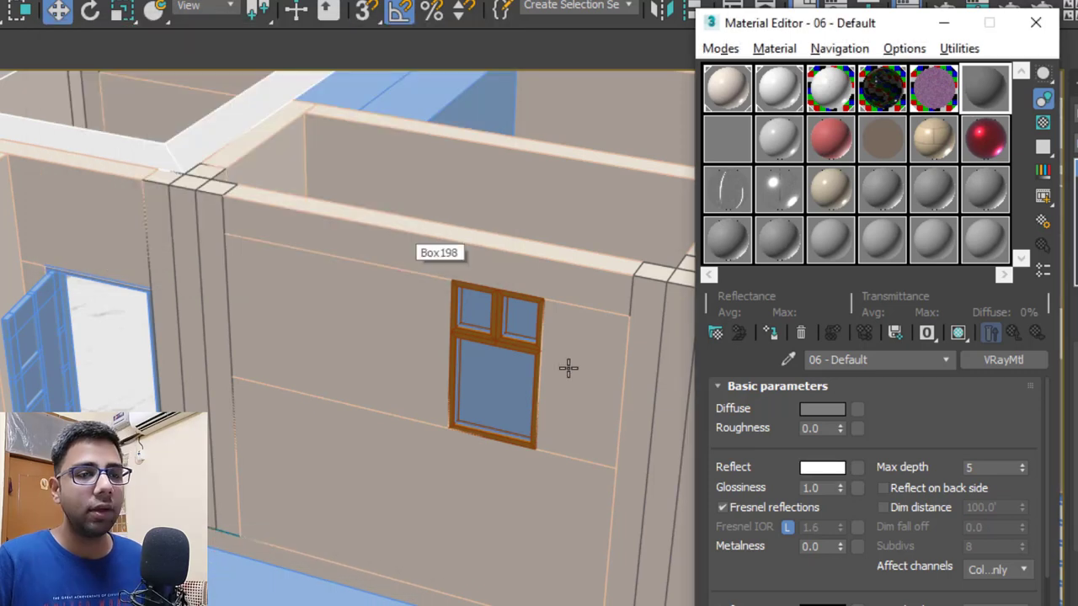
{"action": "double_click", "coordinate": [813, 488]}
{"action": "type", "text": "0.5"}
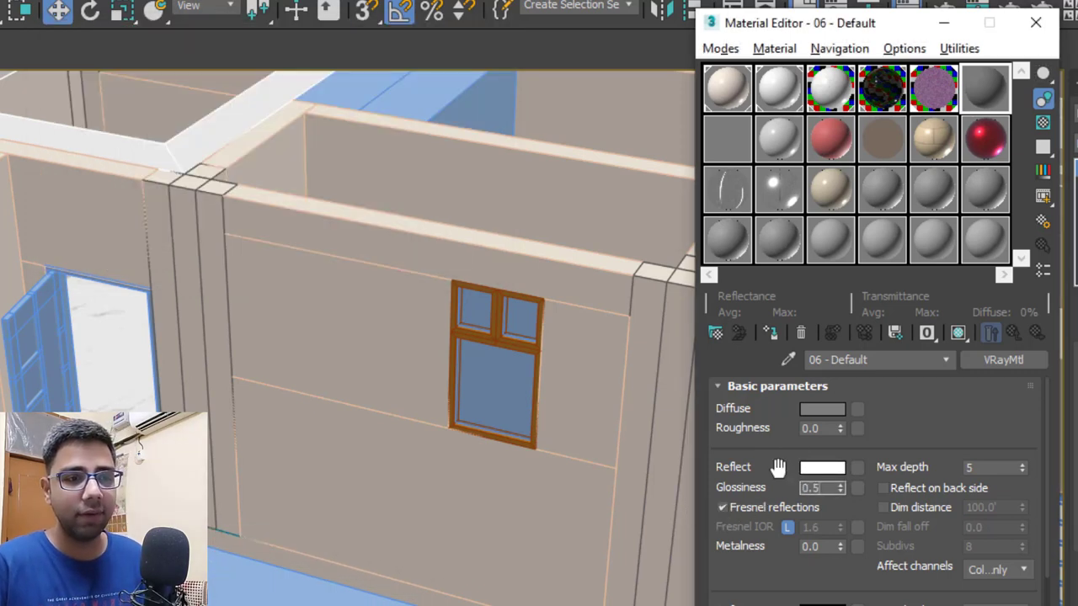
Unlock the Fresnel IOR, set it to 2.0, and show the 06 - Default material in an enlarged preview with a checkered background
{"action": "left_click", "coordinate": [775, 508]}
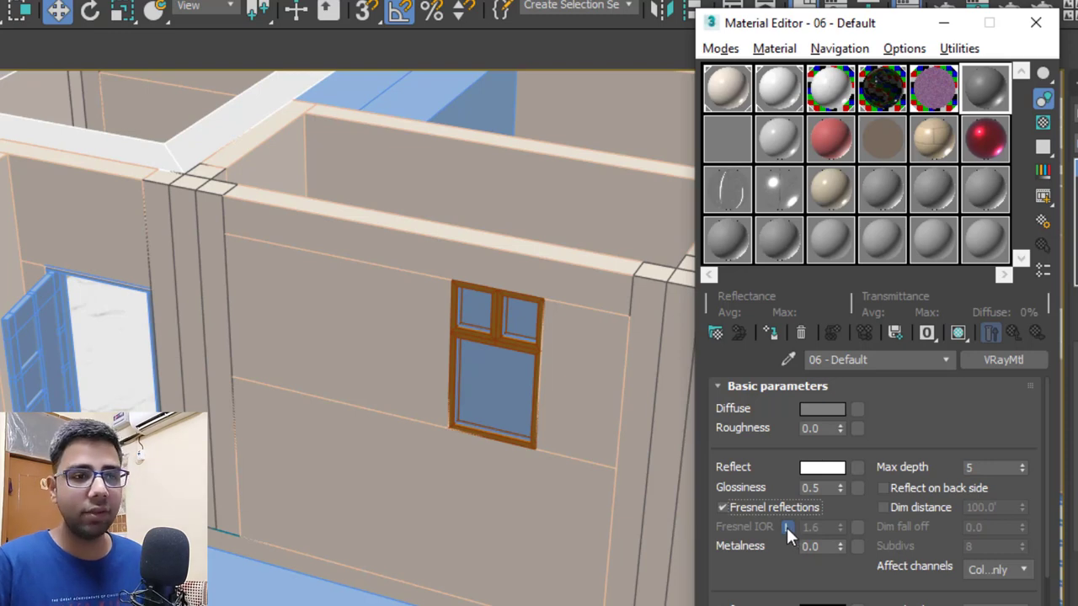
{"action": "left_click", "coordinate": [787, 527]}
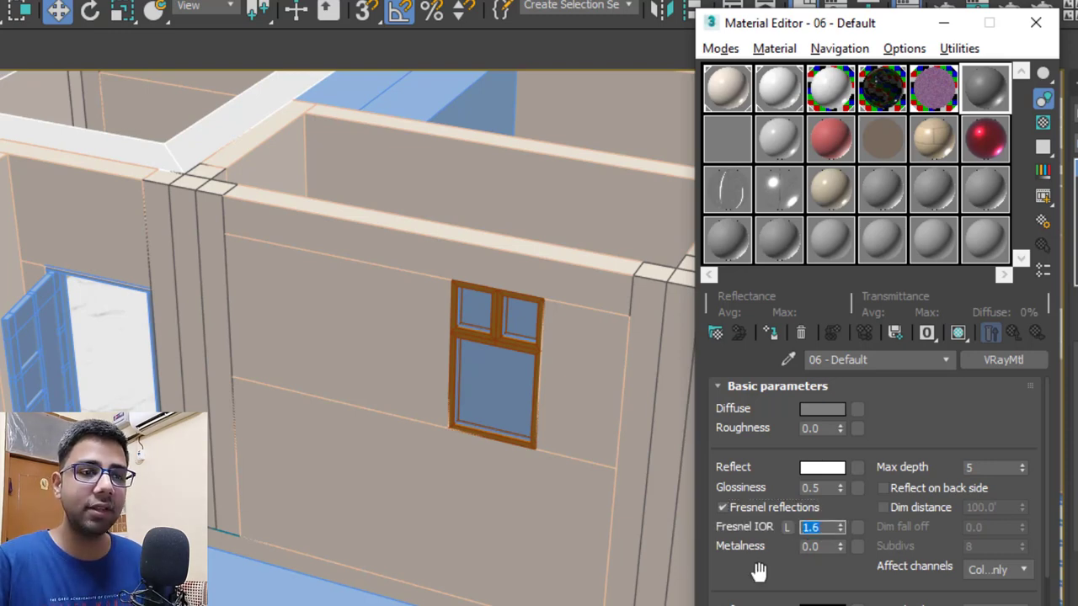
{"action": "left_click_drag", "start_coordinate": [842, 23], "coordinate": [720, 32]}
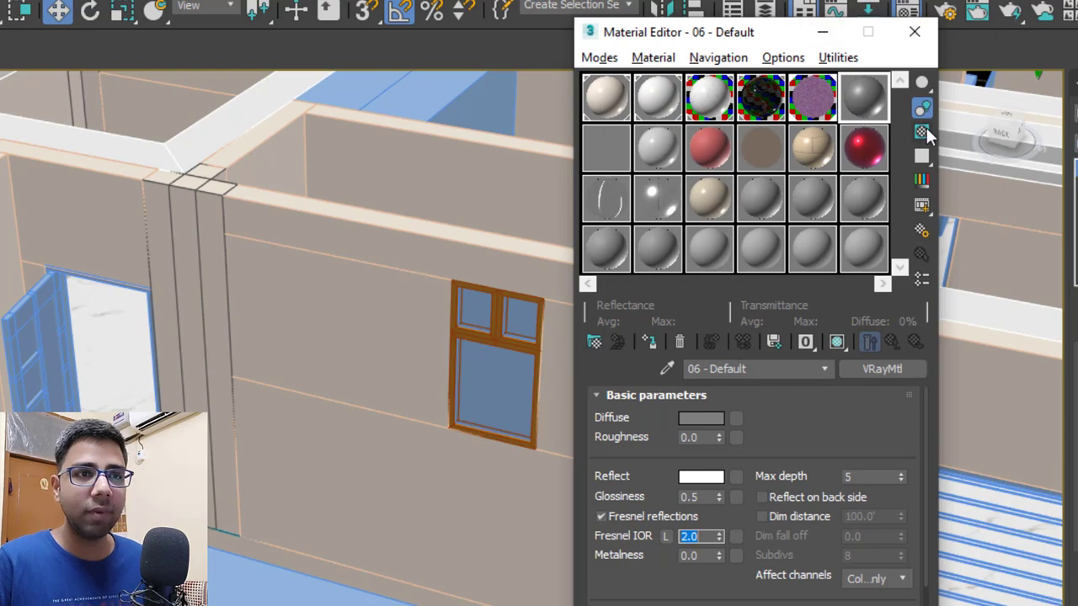
{"action": "double_click", "coordinate": [870, 97]}
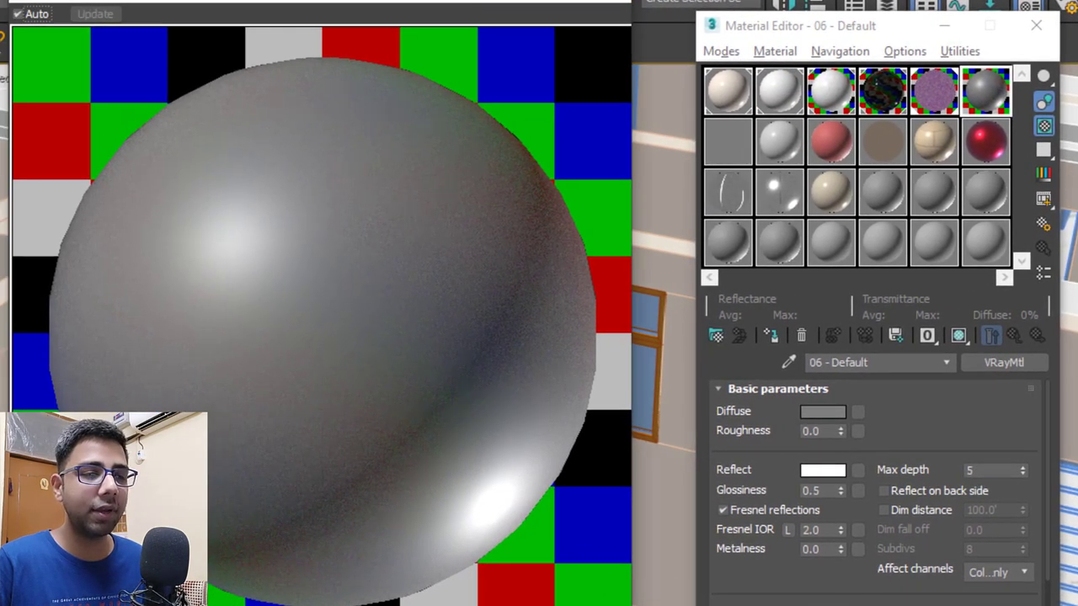
{"action": "left_click_drag", "start_coordinate": [630, 602], "coordinate": [480, 488]}
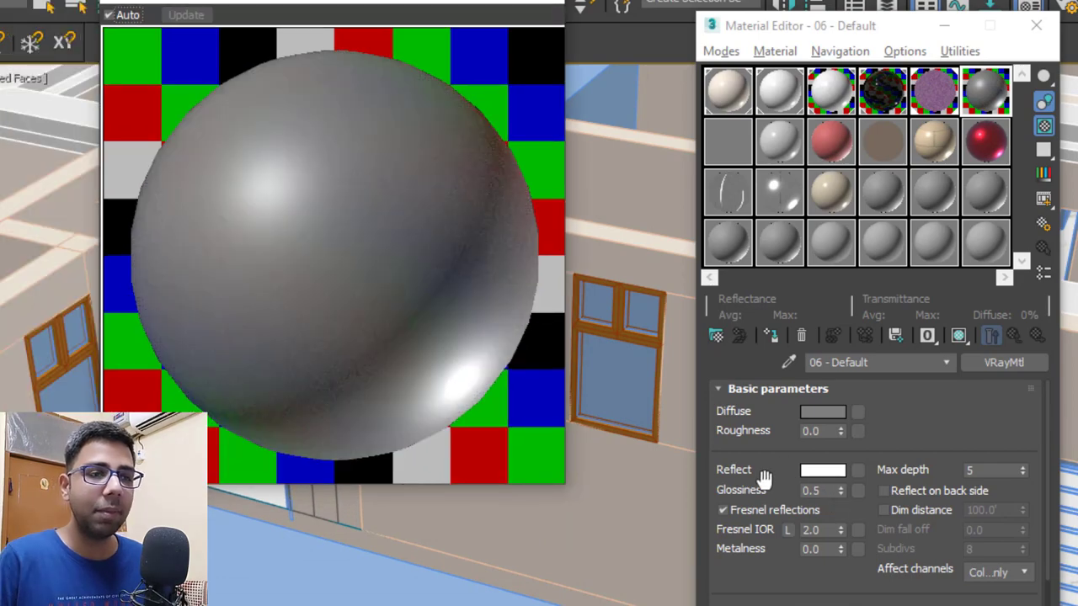
Set the 06 - Default material's refraction colour to pure white with value 255
{"action": "left_click_drag", "start_coordinate": [926, 416], "coordinate": [946, 237]}
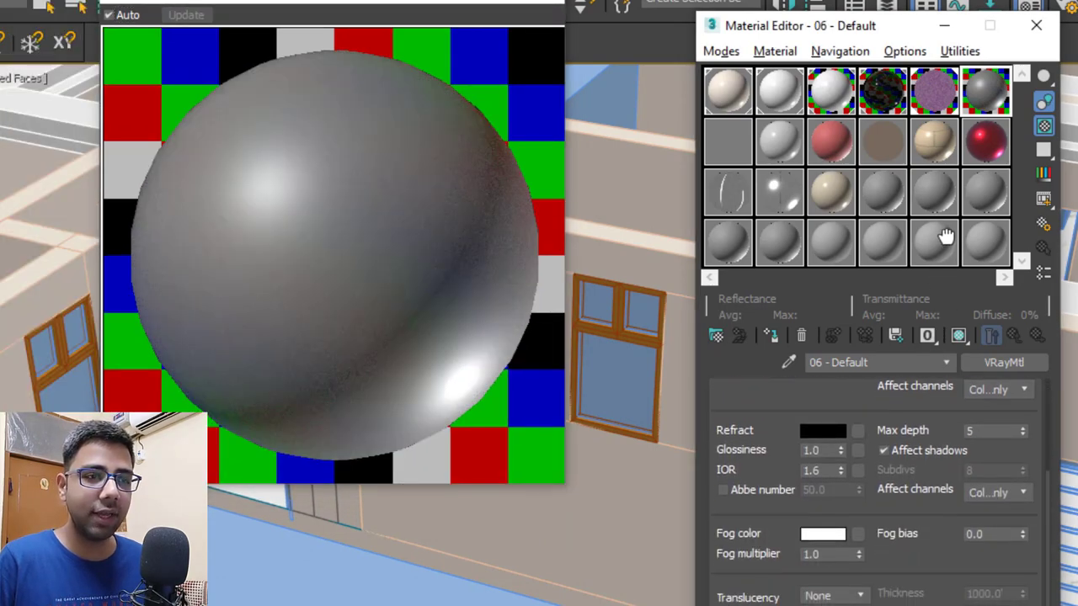
{"action": "left_click_drag", "start_coordinate": [772, 386], "coordinate": [772, 390]}
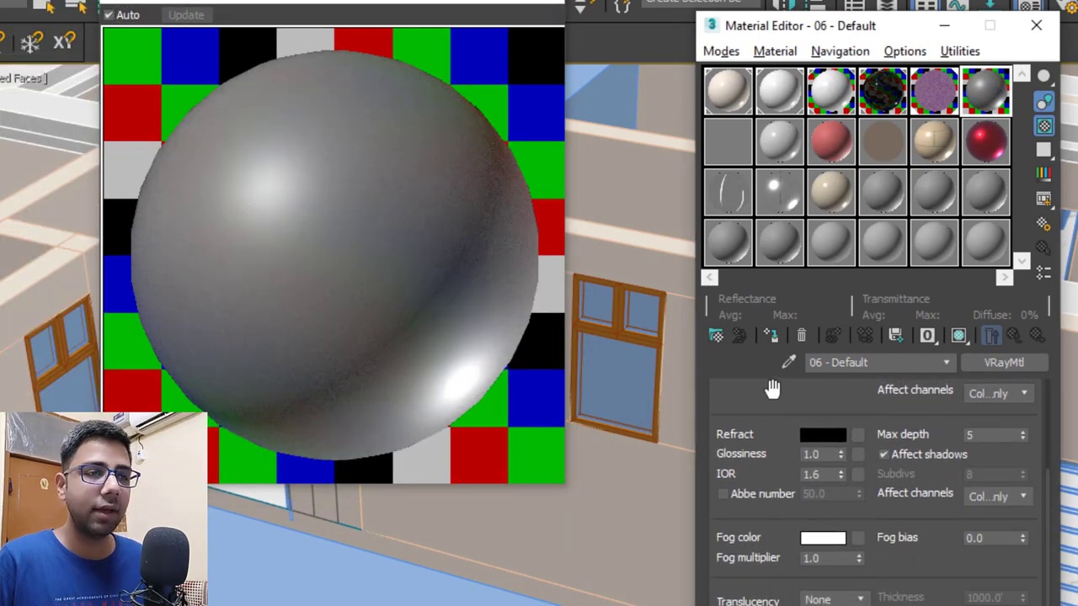
{"action": "left_click", "coordinate": [818, 435]}
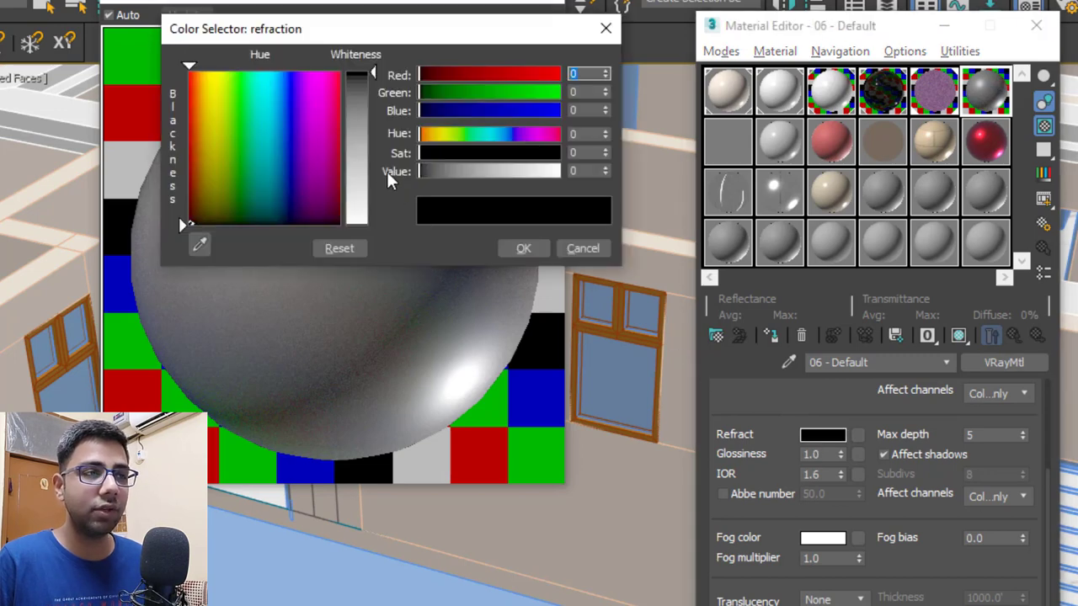
{"action": "left_click_drag", "start_coordinate": [419, 170], "coordinate": [558, 171]}
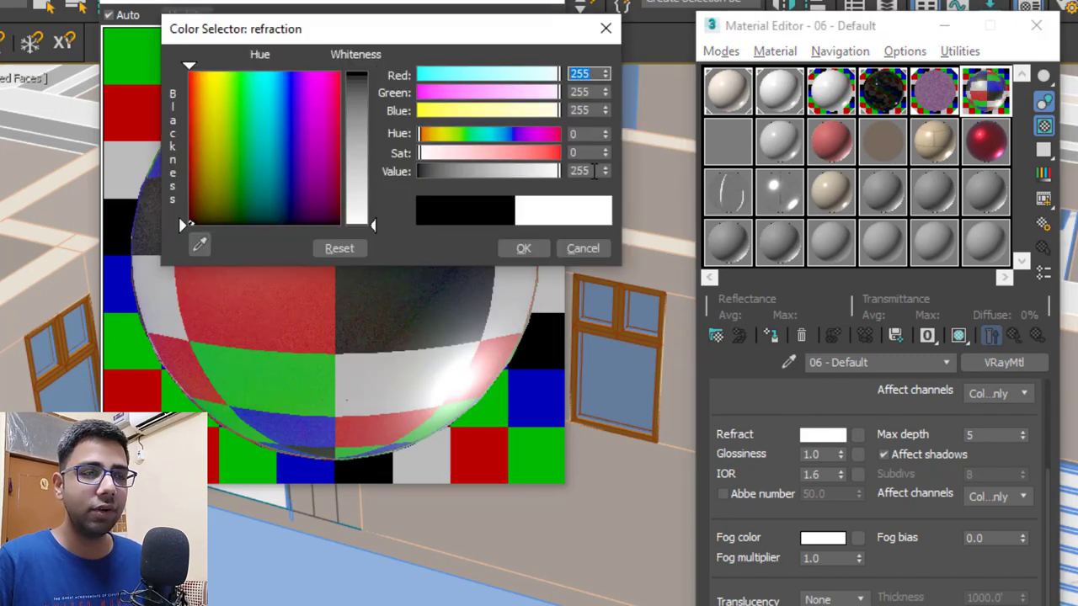
{"action": "left_click", "coordinate": [527, 247]}
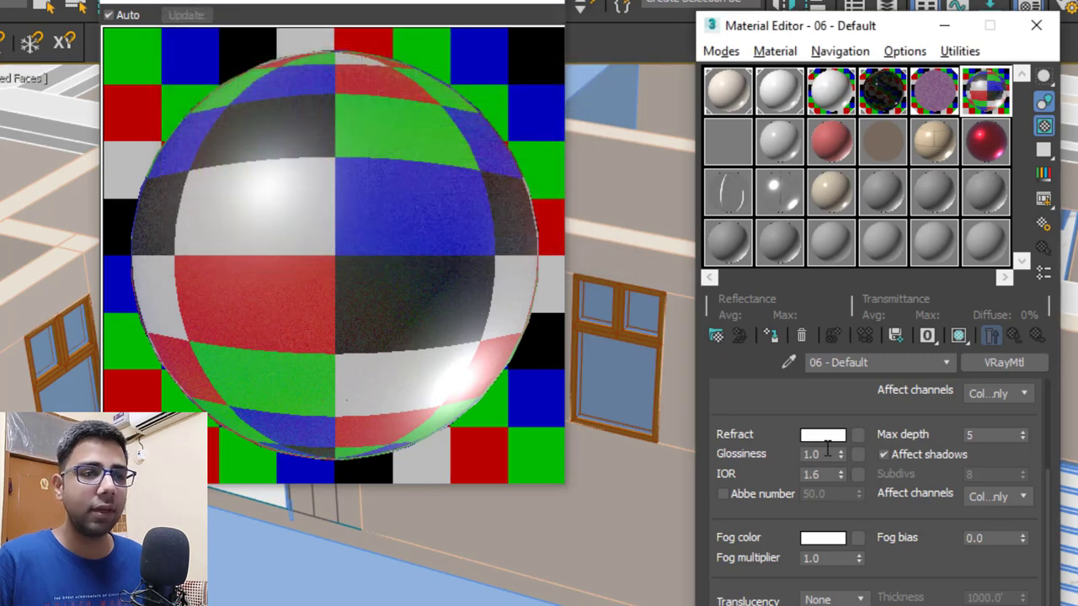
Set the 06 - Default material's refraction glossiness to 0.8 and its refraction IOR to 1.57
{"action": "type", "text": "0.8"}
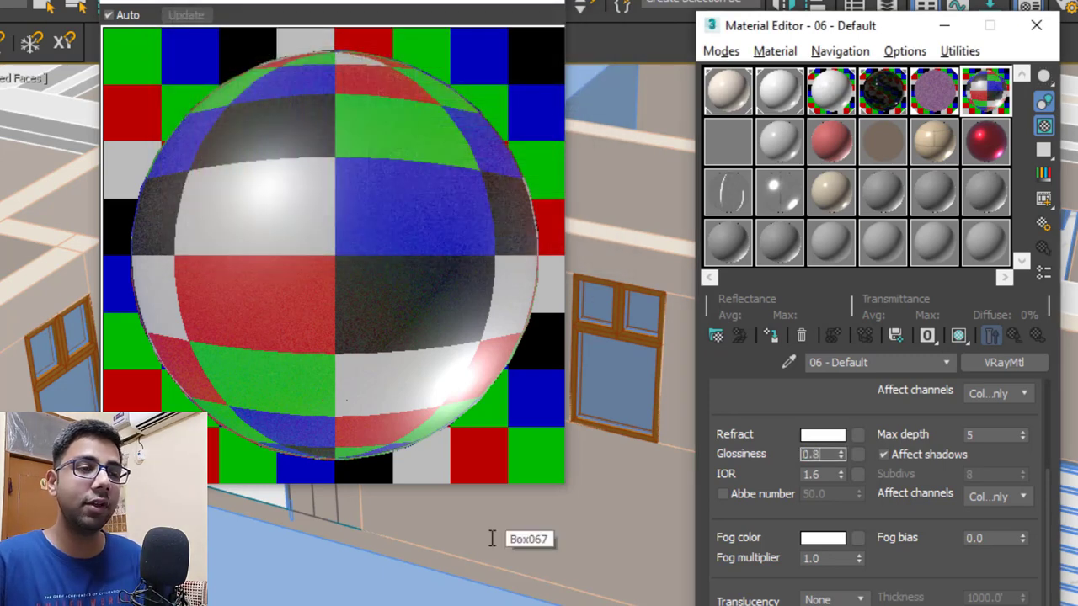
{"action": "key", "text": "Return"}
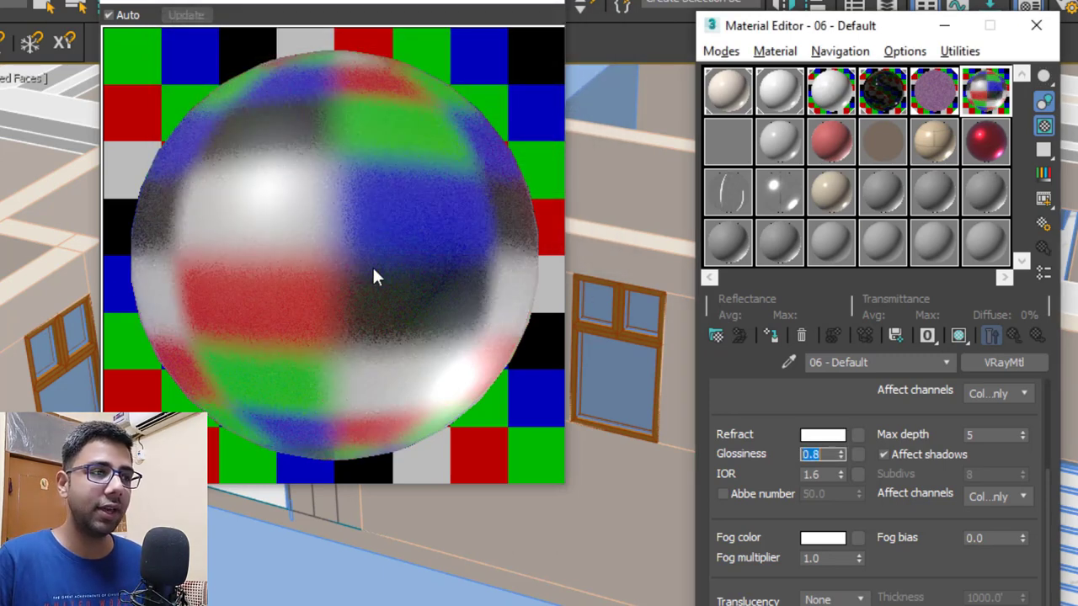
{"action": "left_click", "coordinate": [821, 475]}
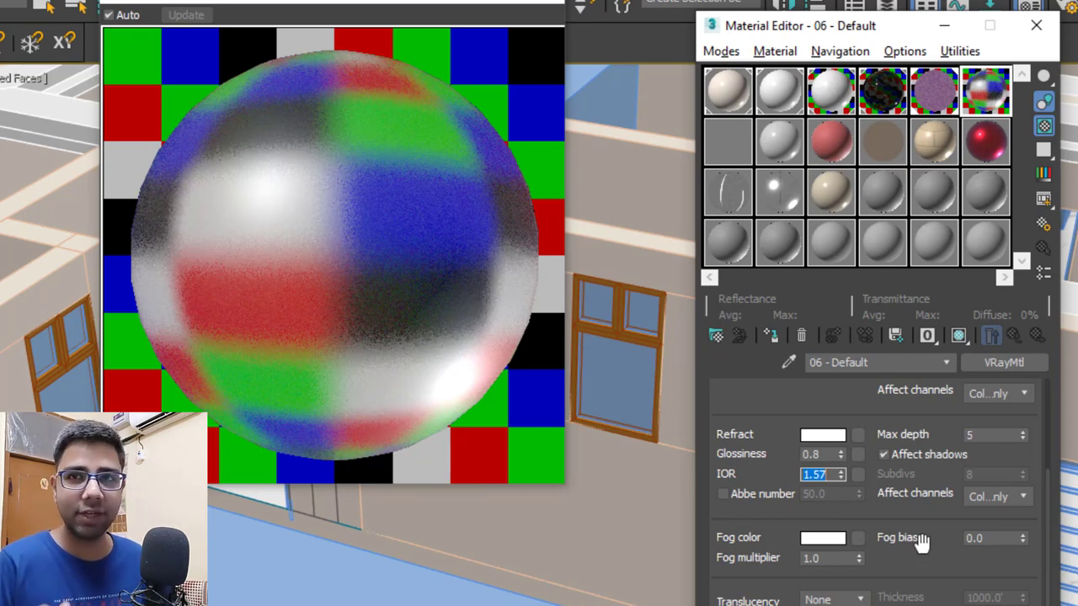
Change the 06 - Default material's BRDF type to Phong and set its cutoff to 0.008
{"action": "left_click_drag", "start_coordinate": [922, 543], "coordinate": [902, 384]}
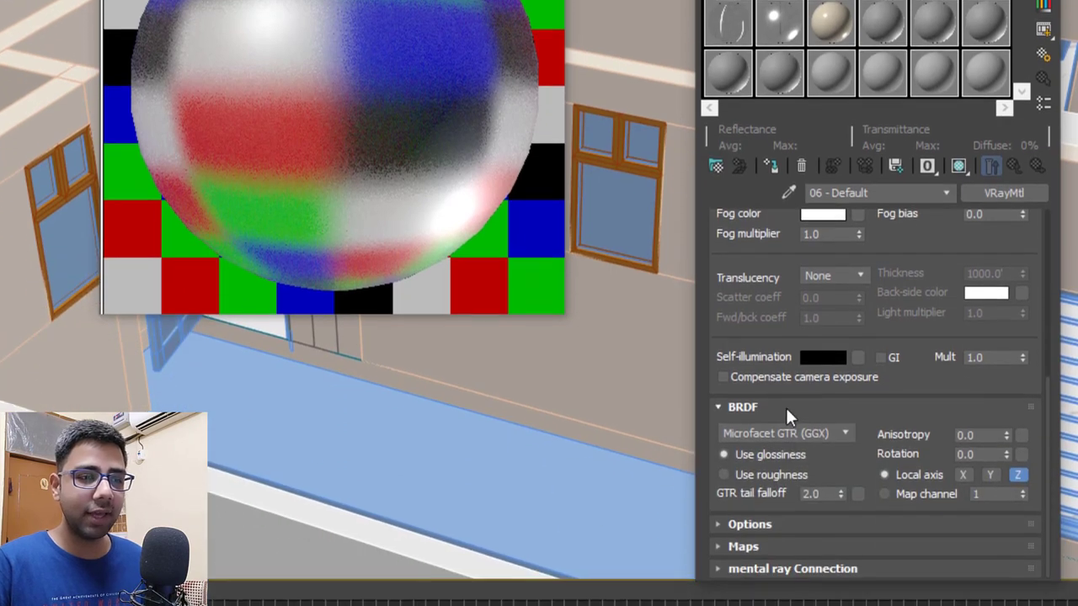
{"action": "left_click", "coordinate": [804, 430]}
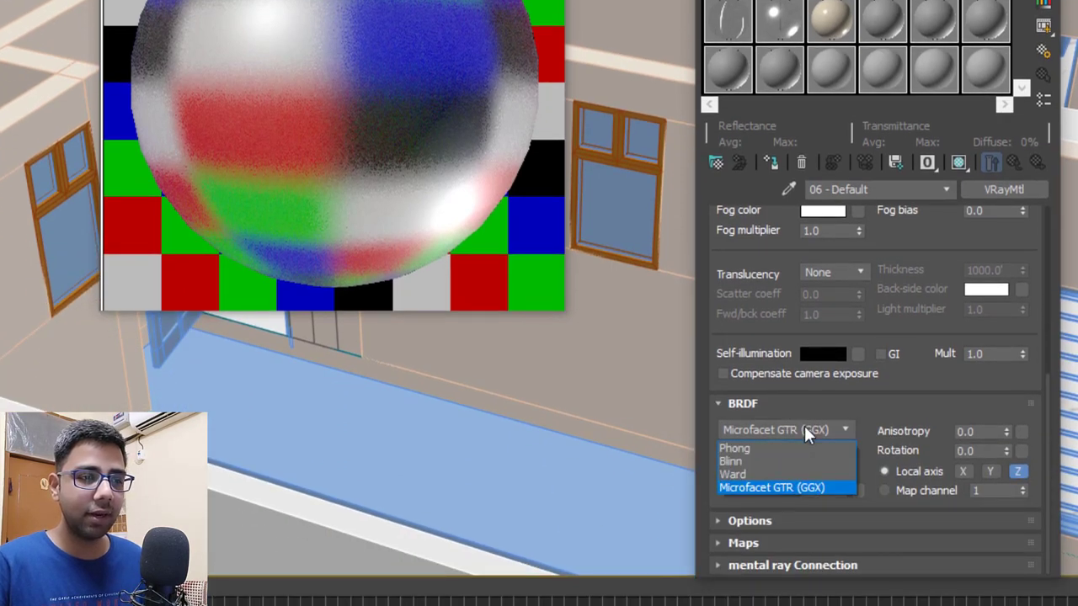
{"action": "left_click", "coordinate": [791, 445]}
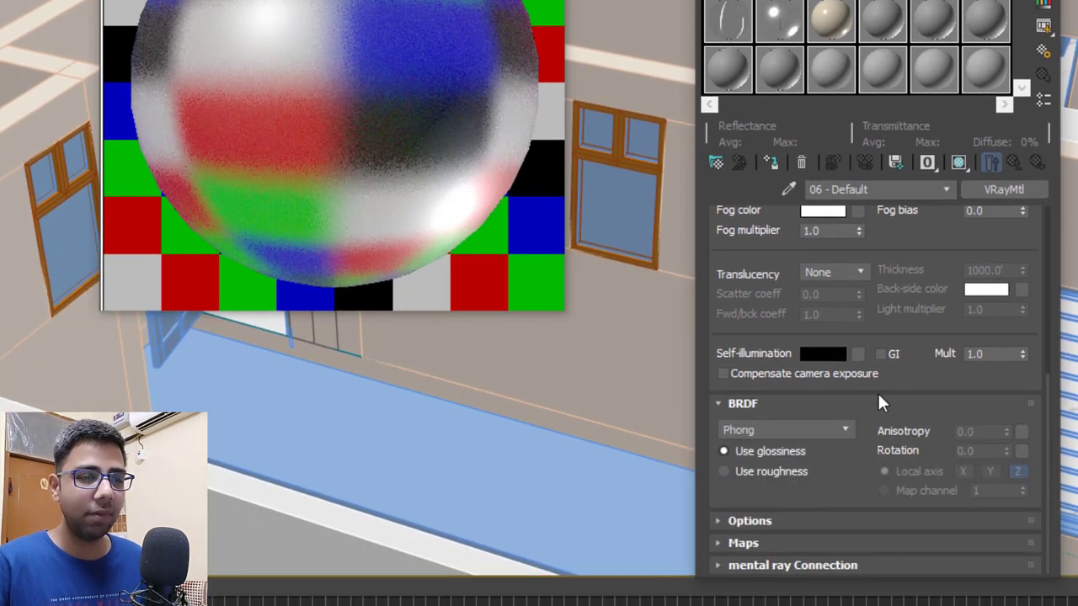
{"action": "left_click", "coordinate": [748, 520]}
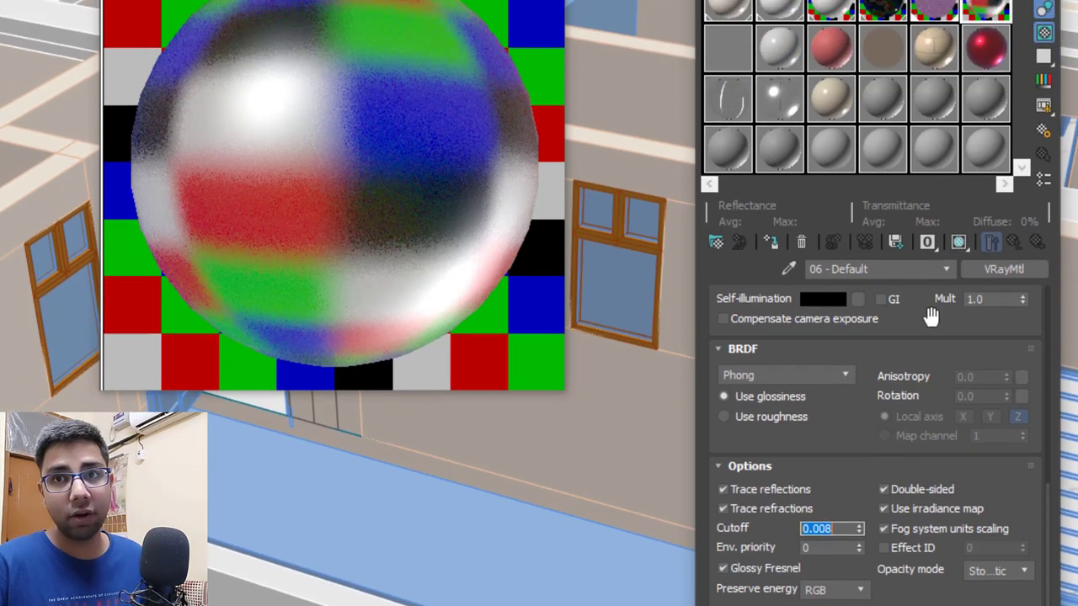
Enable reflection on the back side for the 06 - Default material and close its enlarged preview
{"action": "scroll", "coordinate": [931, 496], "scroll_direction": "up", "scroll_amount": 8}
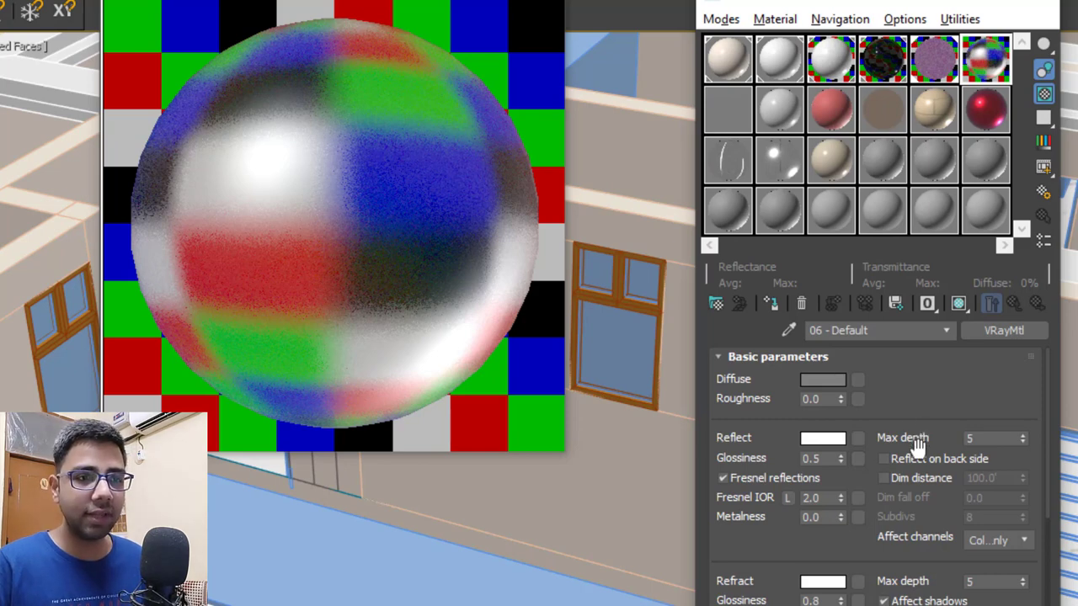
{"action": "left_click", "coordinate": [966, 460]}
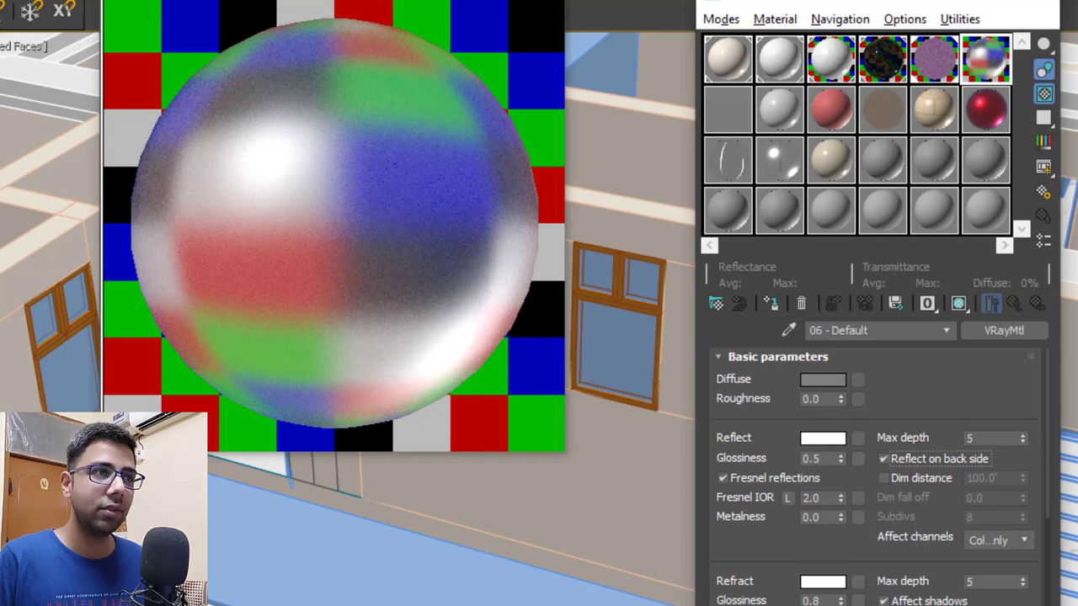
{"action": "left_click", "coordinate": [561, 7]}
Assign the 06 - Default material to all three glass panes of the wooden-framed window
{"action": "left_click", "coordinate": [608, 367]}
{"action": "key", "text": "z"}
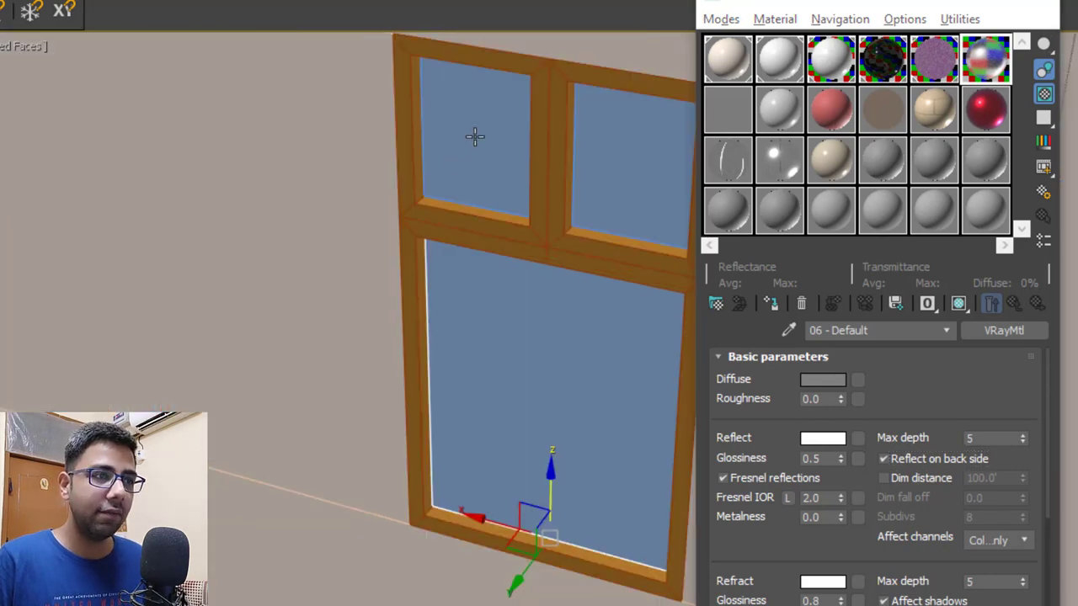
{"action": "left_click", "coordinate": [475, 136]}
{"action": "left_click", "coordinate": [631, 161], "text": "ctrl"}
{"action": "left_click", "coordinate": [773, 304]}
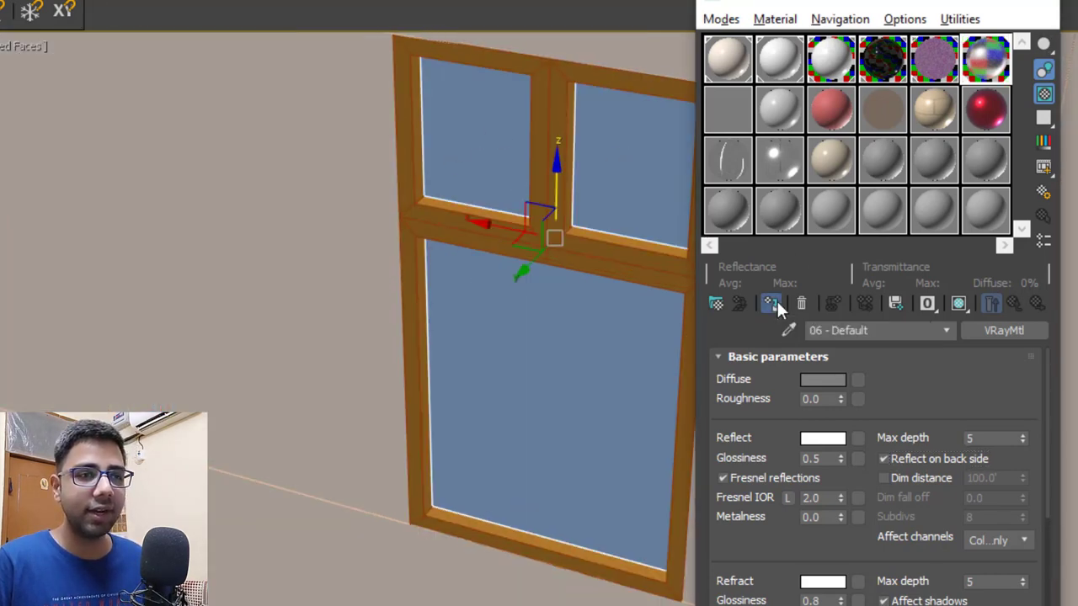
Check the see-through window panes around the house, close the Material Editor and bring the whole model into view
{"action": "scroll", "coordinate": [525, 323], "scroll_direction": "down", "scroll_amount": 5}
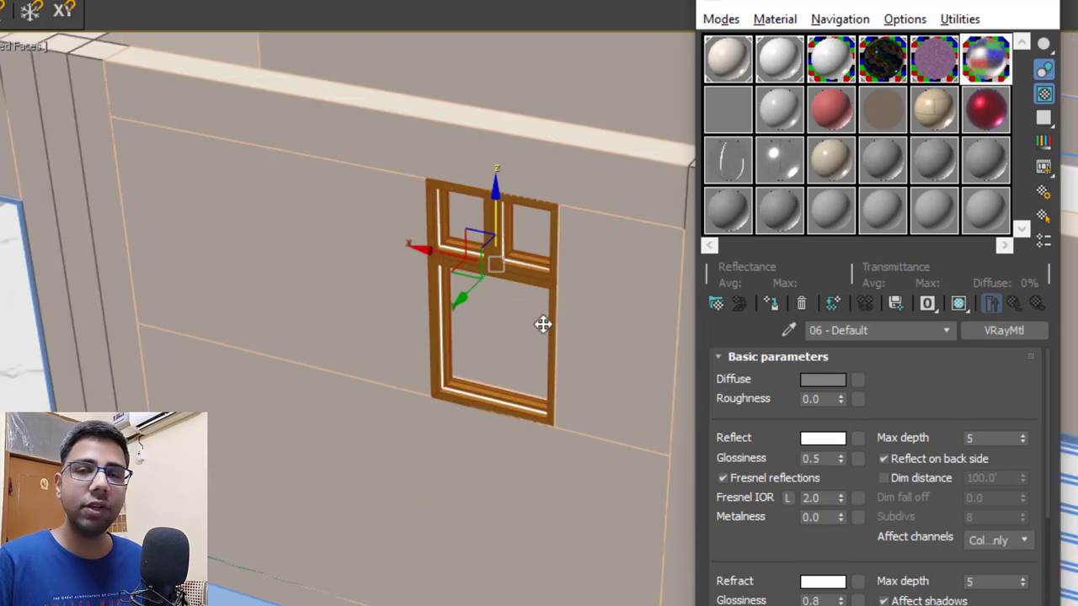
{"action": "scroll", "coordinate": [573, 341], "scroll_direction": "down", "scroll_amount": 4}
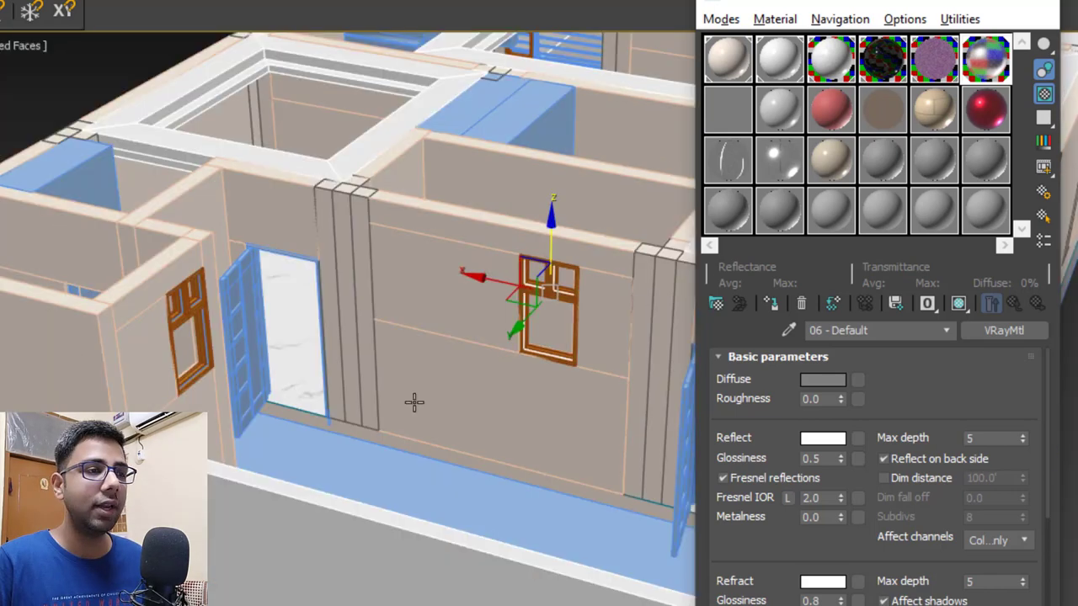
{"action": "middle_click_drag", "start_coordinate": [413, 401], "coordinate": [265, 296], "text": "alt"}
{"action": "scroll", "coordinate": [211, 221], "scroll_direction": "up", "scroll_amount": 6}
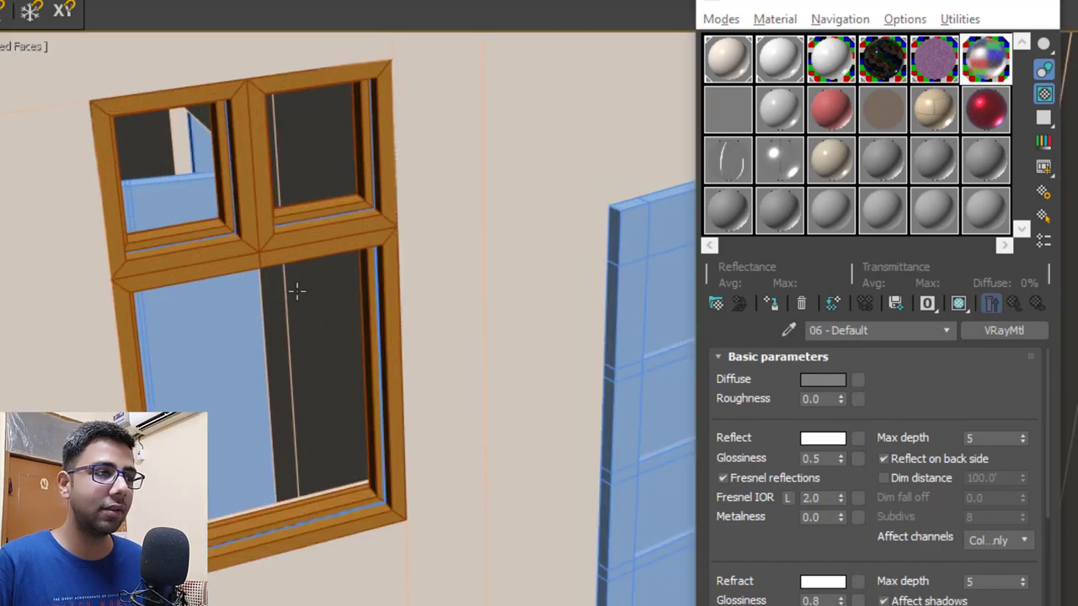
{"action": "scroll", "coordinate": [297, 290], "scroll_direction": "down", "scroll_amount": 4}
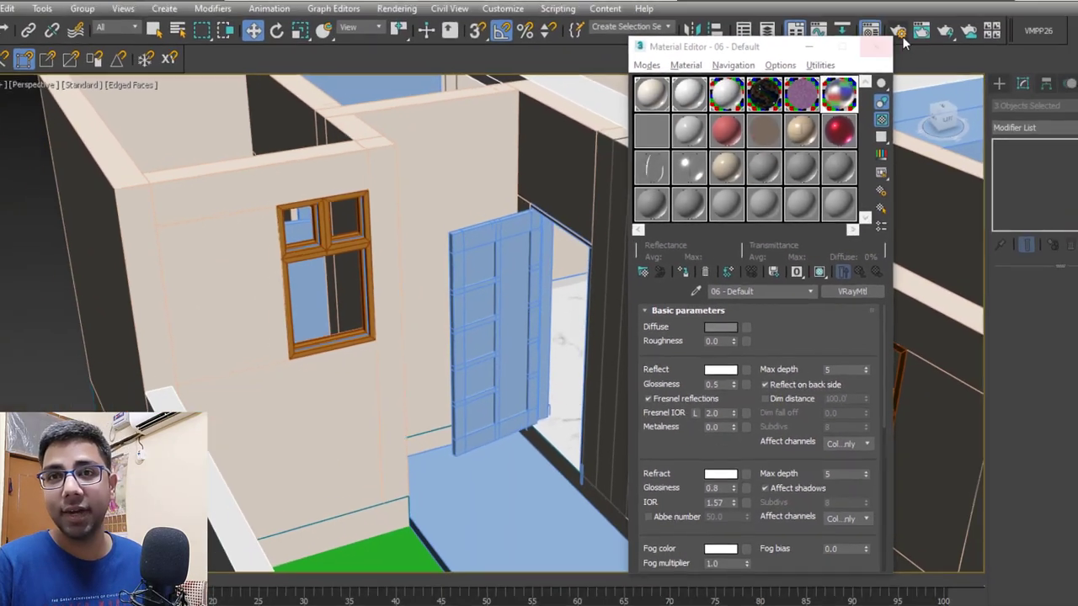
{"action": "left_click", "coordinate": [878, 46]}
{"action": "middle_click_drag", "start_coordinate": [635, 313], "coordinate": [620, 330], "text": "alt"}
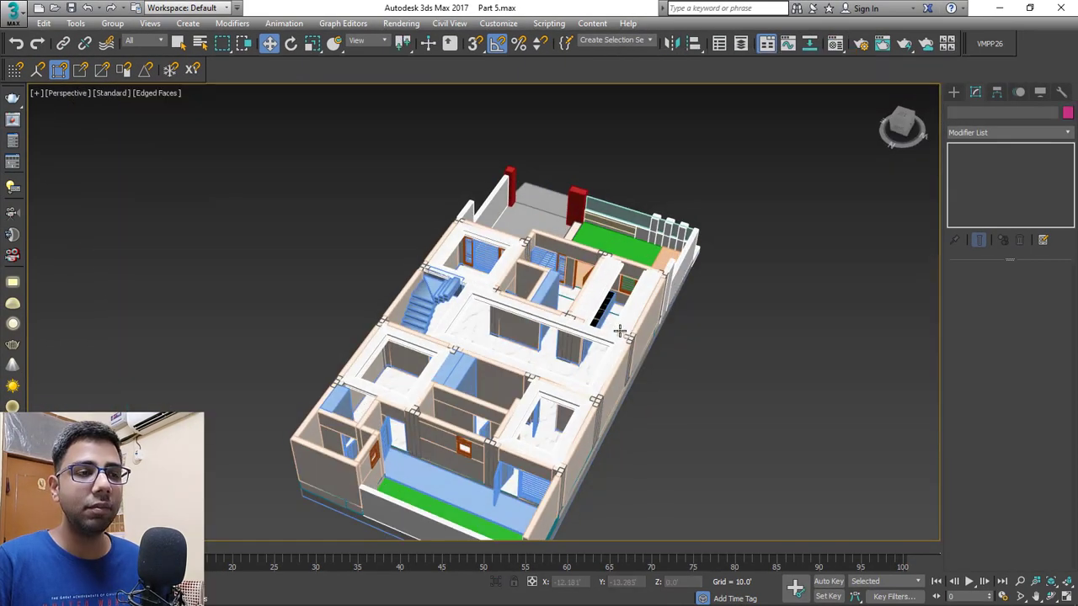
Assign the black marble material 04 - Default to the countertop slabs in the two bathrooms
{"action": "scroll", "coordinate": [619, 330], "scroll_direction": "up", "scroll_amount": 5}
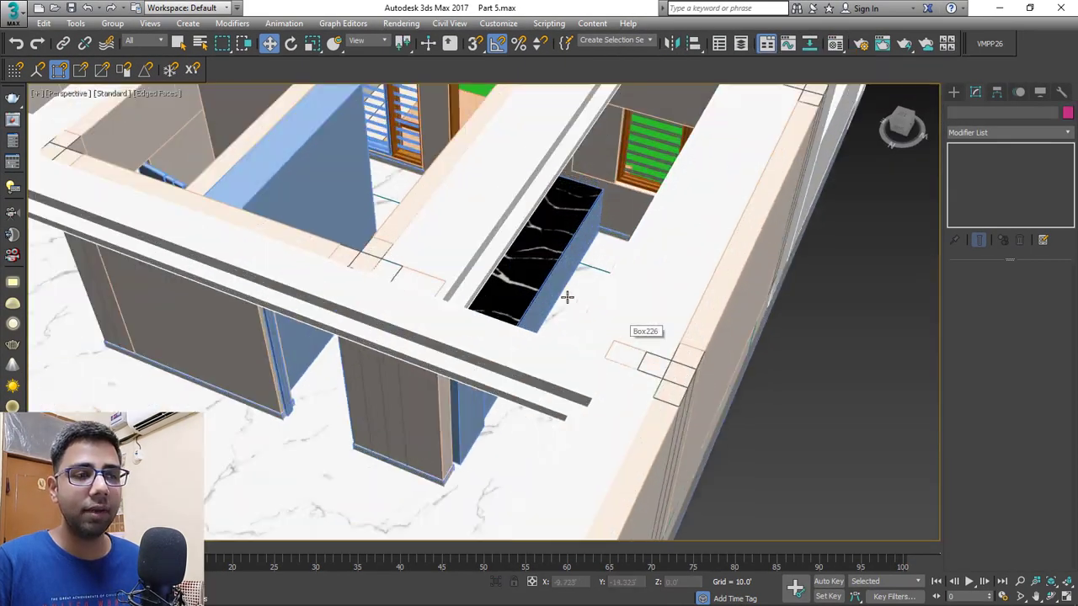
{"action": "scroll", "coordinate": [639, 303], "scroll_direction": "down", "scroll_amount": 8}
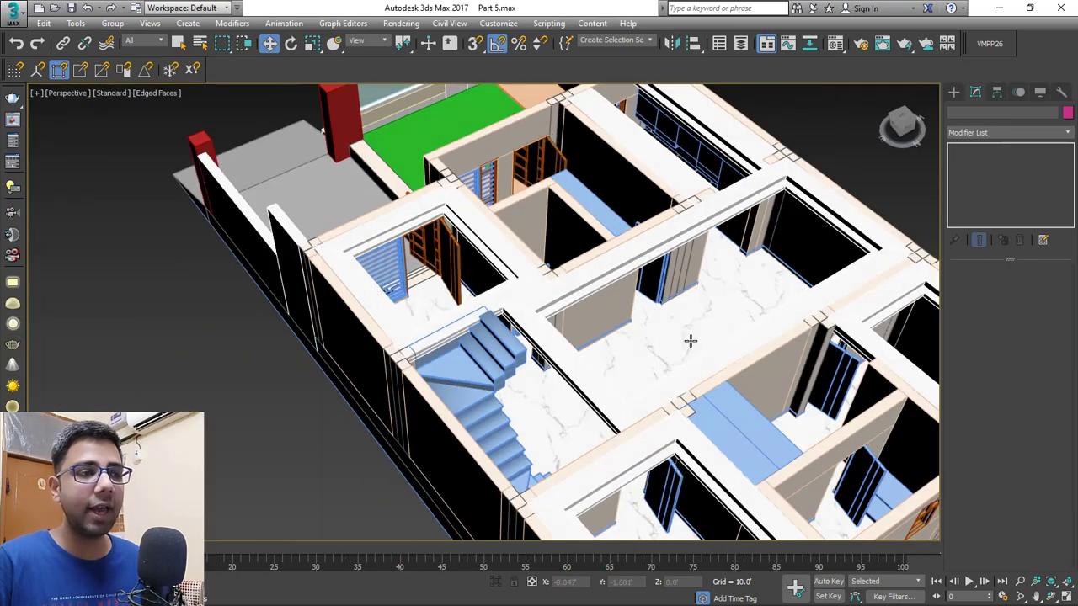
{"action": "middle_click_drag", "start_coordinate": [690, 340], "coordinate": [597, 284], "text": "alt"}
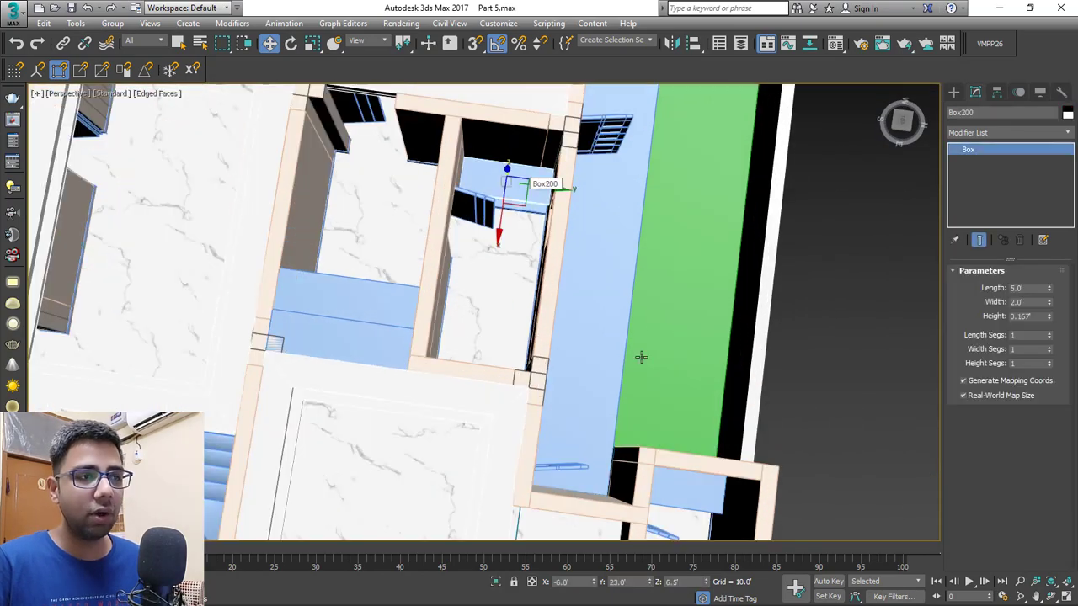
{"action": "middle_click_drag", "start_coordinate": [640, 356], "coordinate": [665, 321], "text": "alt"}
{"action": "left_click", "coordinate": [769, 438], "text": "ctrl"}
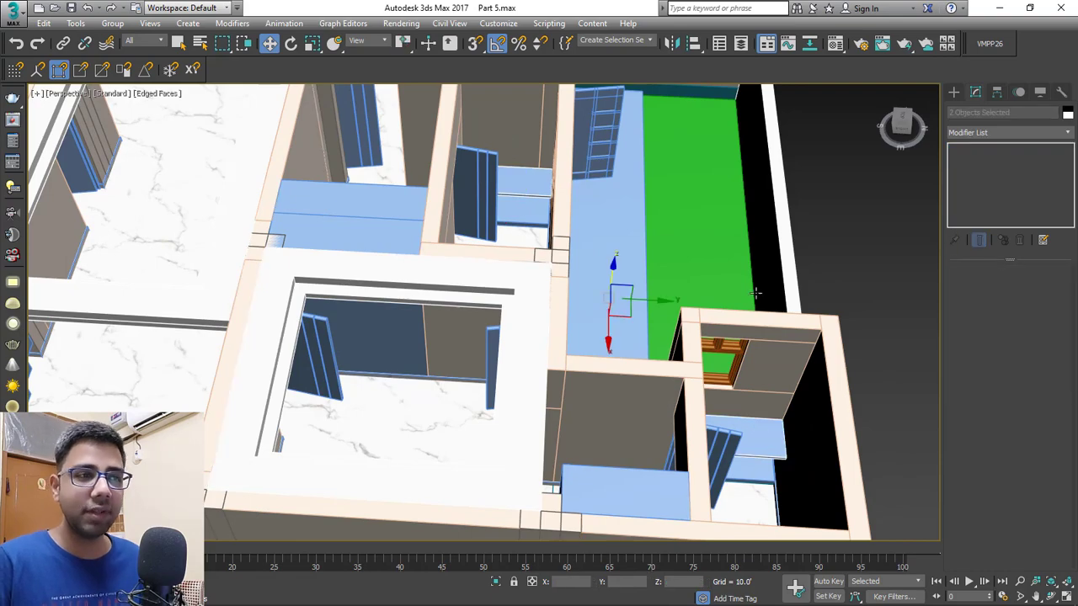
{"action": "key", "text": "m"}
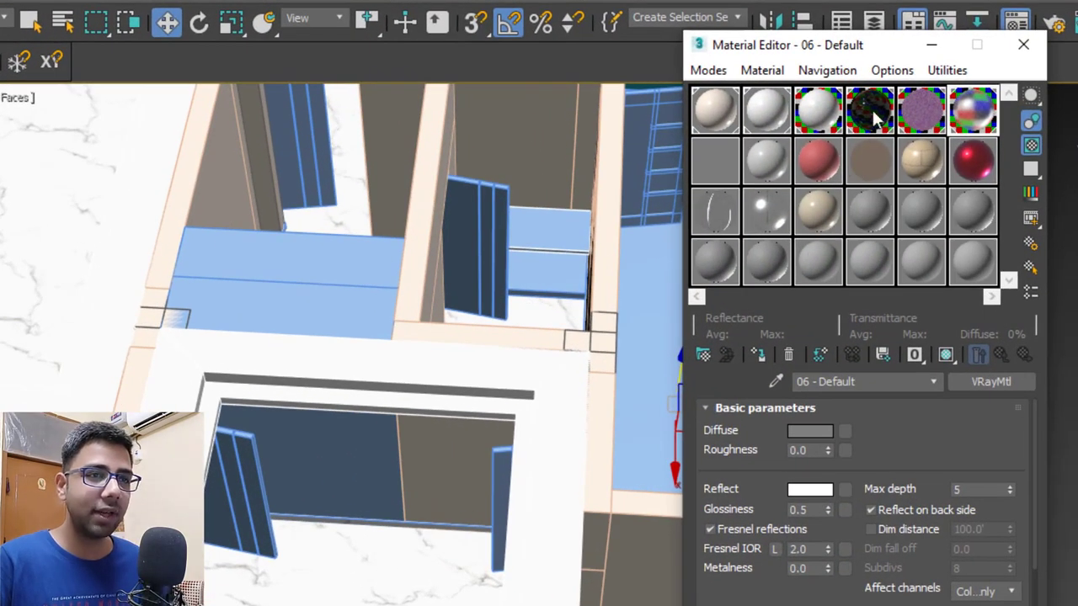
{"action": "left_click", "coordinate": [871, 107]}
{"action": "left_click", "coordinate": [757, 353]}
{"action": "left_click", "coordinate": [1034, 45]}
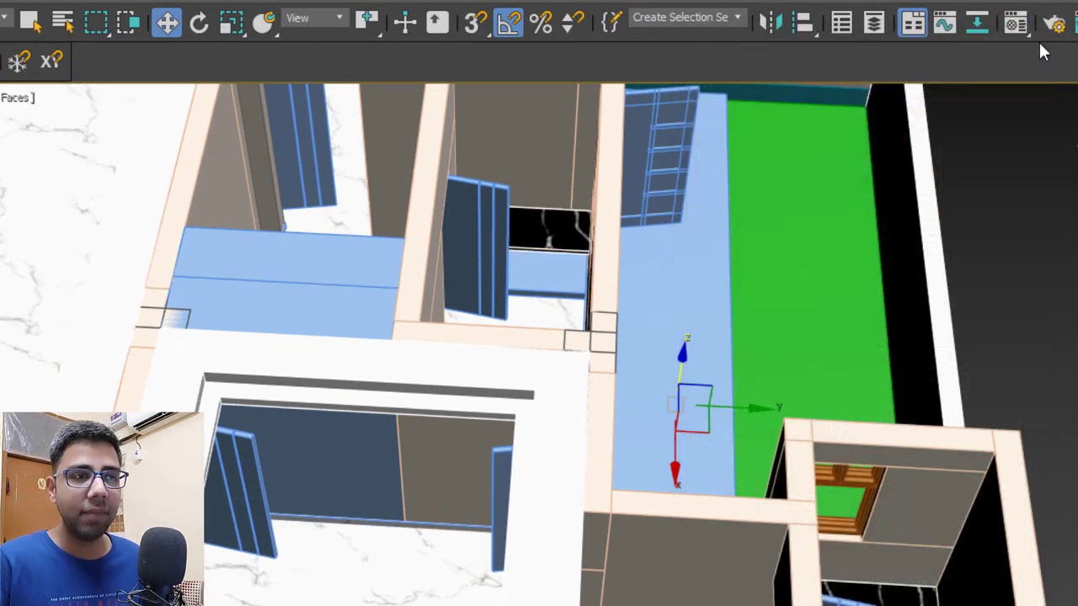
Assign the white marble material 03 - Default to the boxes beneath the two bathroom countertops
{"action": "key", "text": "m"}
{"action": "key", "text": "z"}
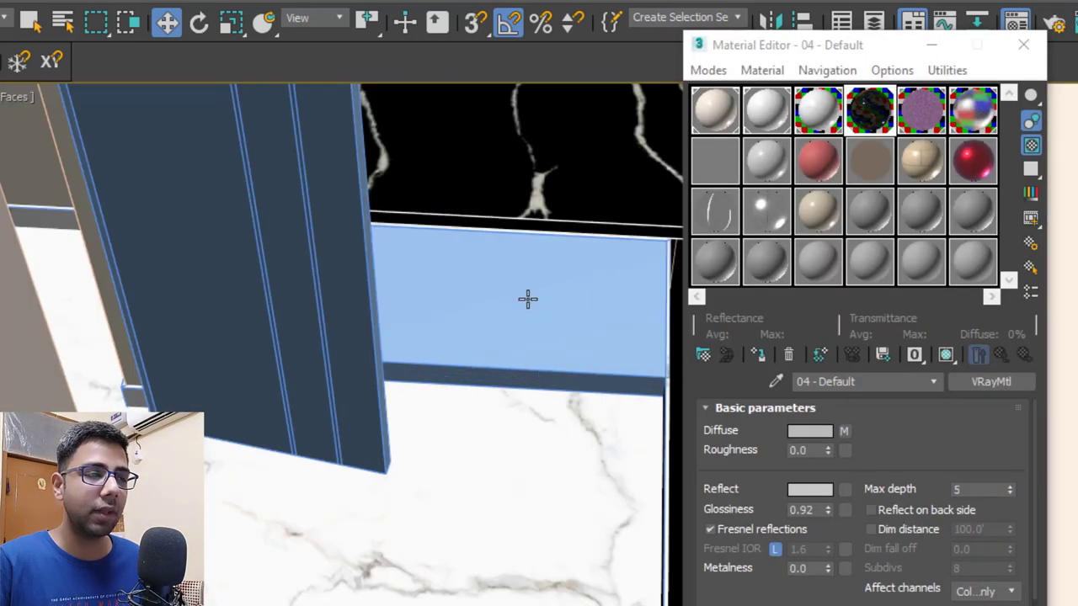
{"action": "scroll", "coordinate": [283, 242], "scroll_direction": "down", "scroll_amount": 8}
{"action": "middle_click_drag", "start_coordinate": [543, 389], "coordinate": [519, 313]}
{"action": "scroll", "coordinate": [510, 430], "scroll_direction": "up", "scroll_amount": 6}
{"action": "left_click", "coordinate": [817, 110]}
{"action": "left_click", "coordinate": [818, 111]}
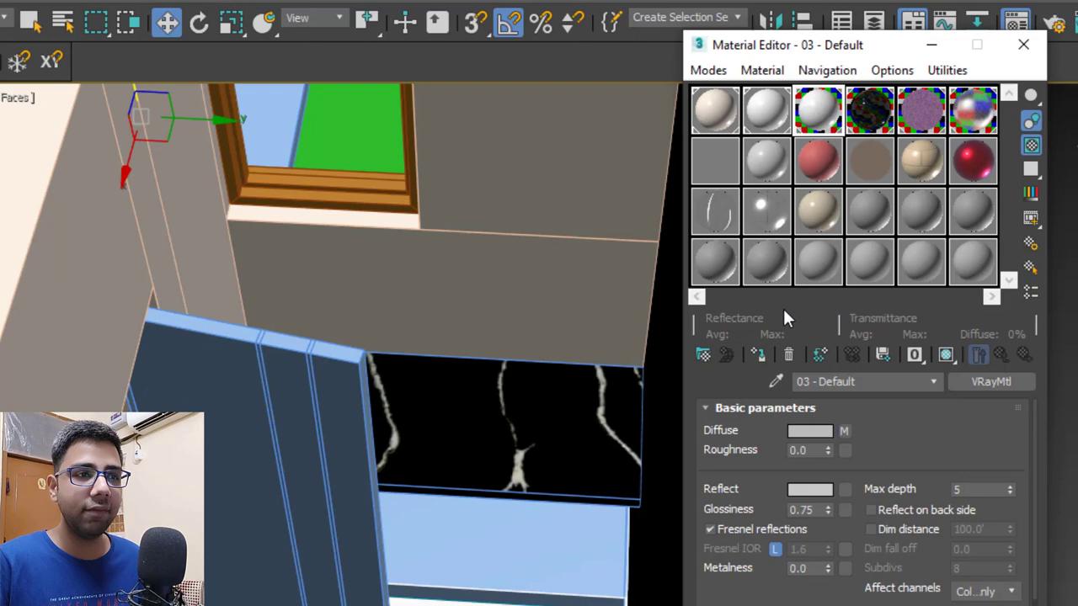
{"action": "left_click", "coordinate": [762, 357]}
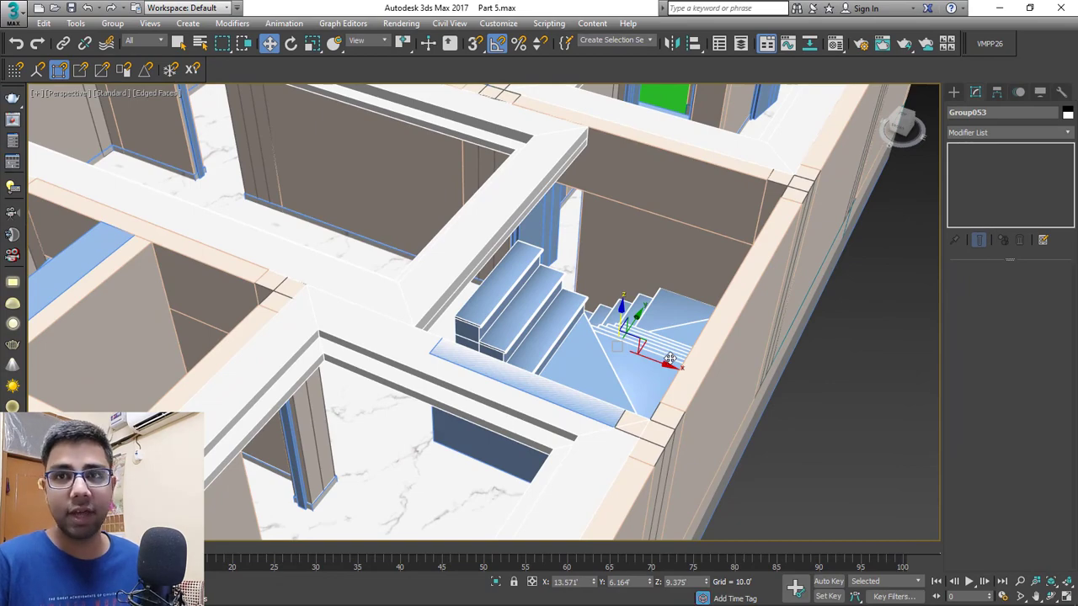
Isolate the staircase group and open it so its parts can be edited individually
{"action": "middle_click_drag", "start_coordinate": [670, 358], "coordinate": [678, 362], "text": "alt"}
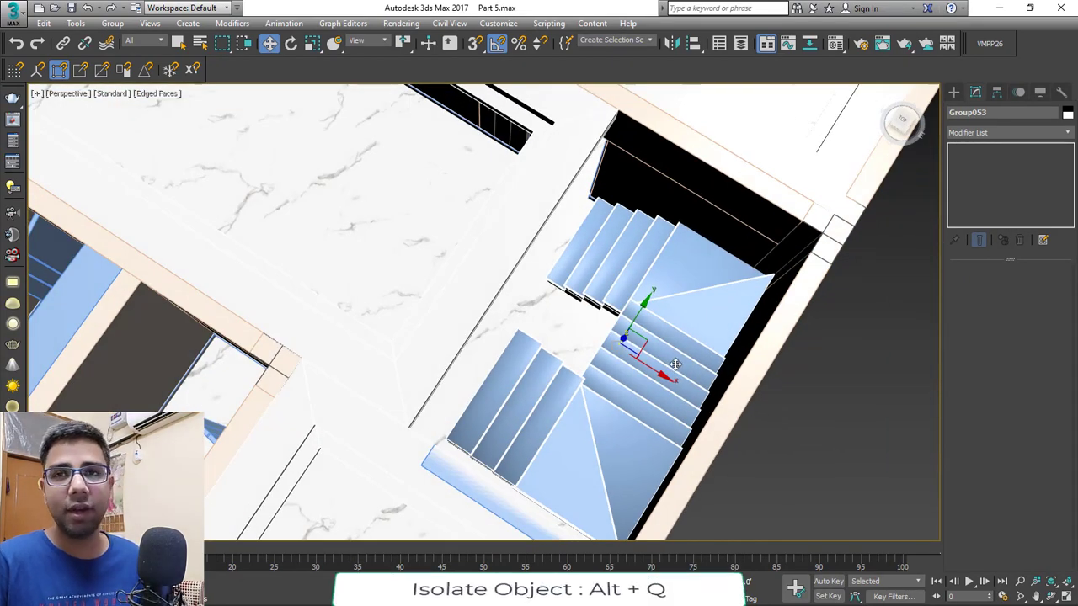
{"action": "key", "text": "alt+q"}
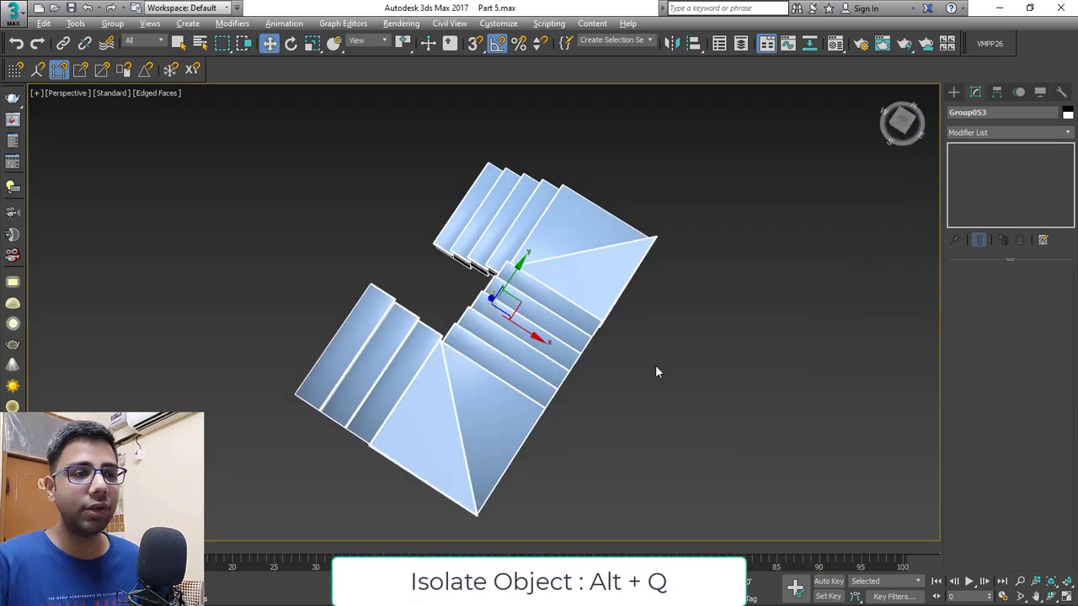
{"action": "middle_click_drag", "start_coordinate": [657, 371], "coordinate": [112, 137], "text": "alt"}
{"action": "left_click", "coordinate": [113, 24]}
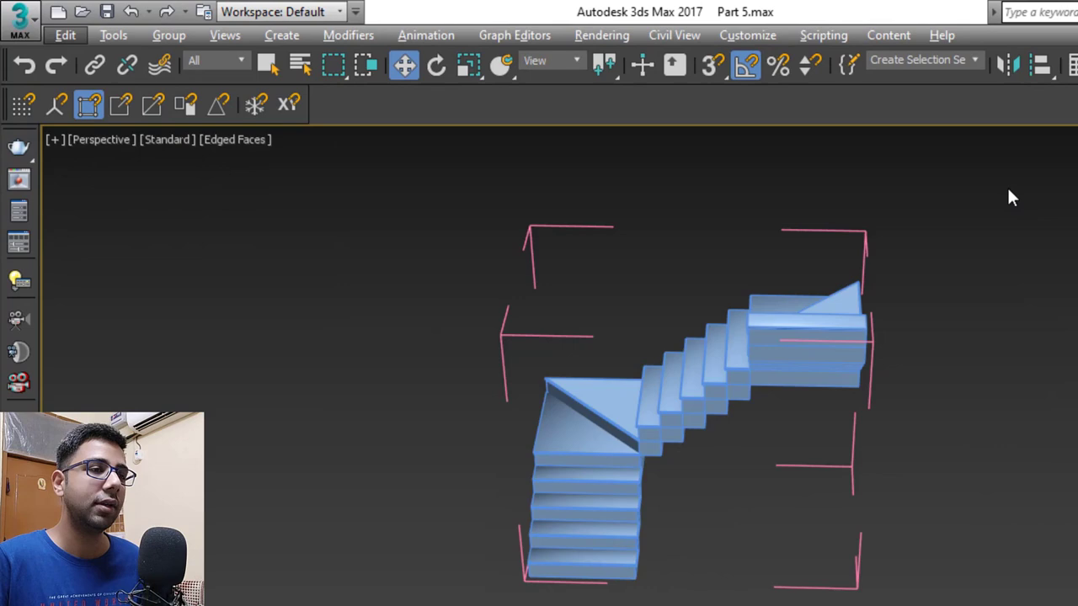
Select all parts of the staircase and assign the cream material 01 - Default to them
{"action": "left_click_drag", "start_coordinate": [871, 187], "coordinate": [384, 599]}
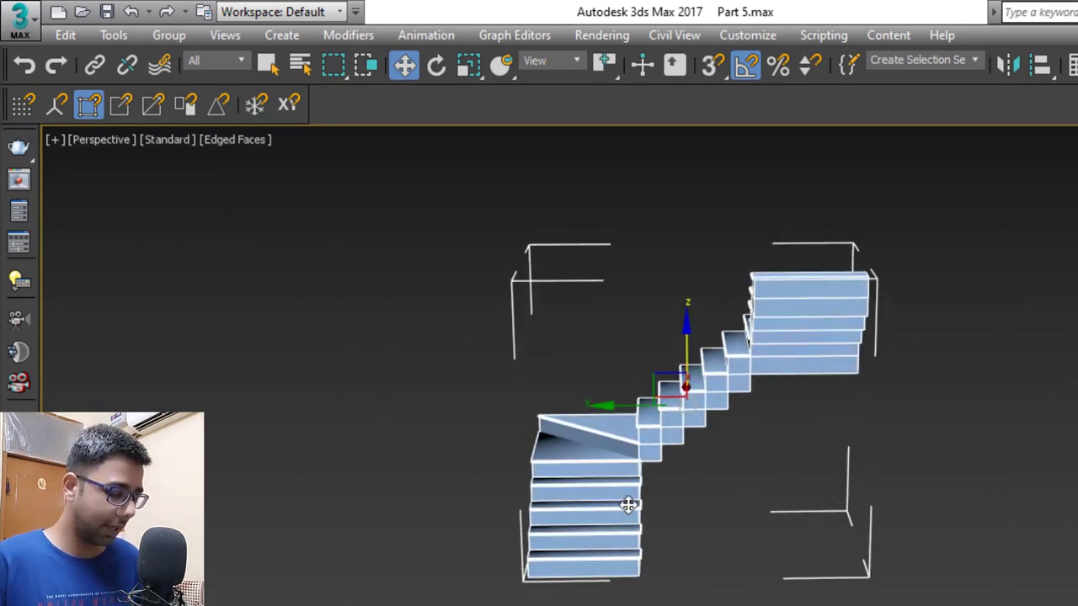
{"action": "key", "text": "m"}
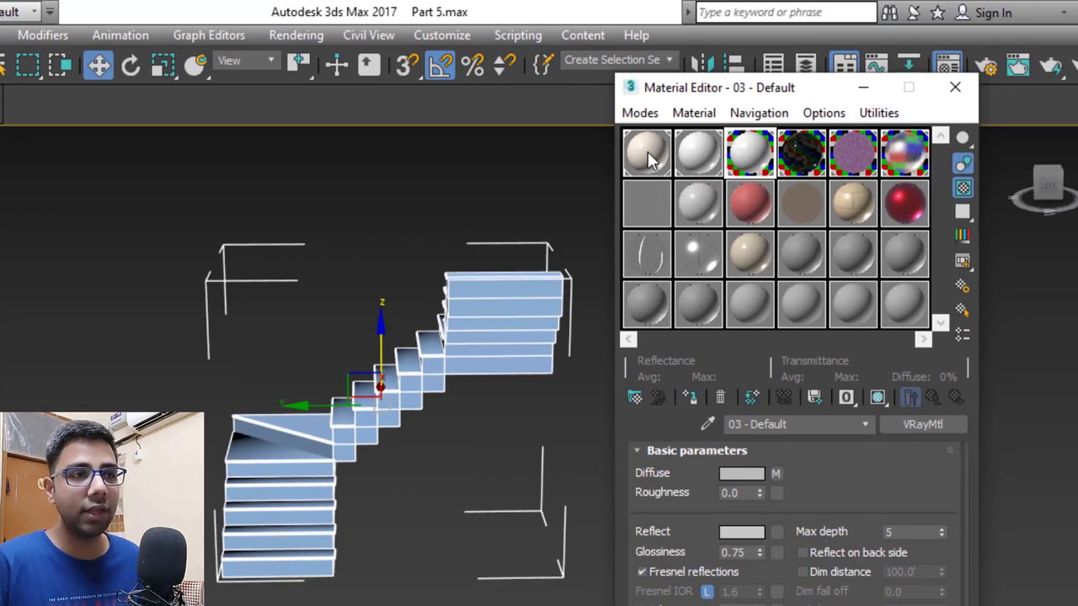
{"action": "left_click", "coordinate": [647, 157]}
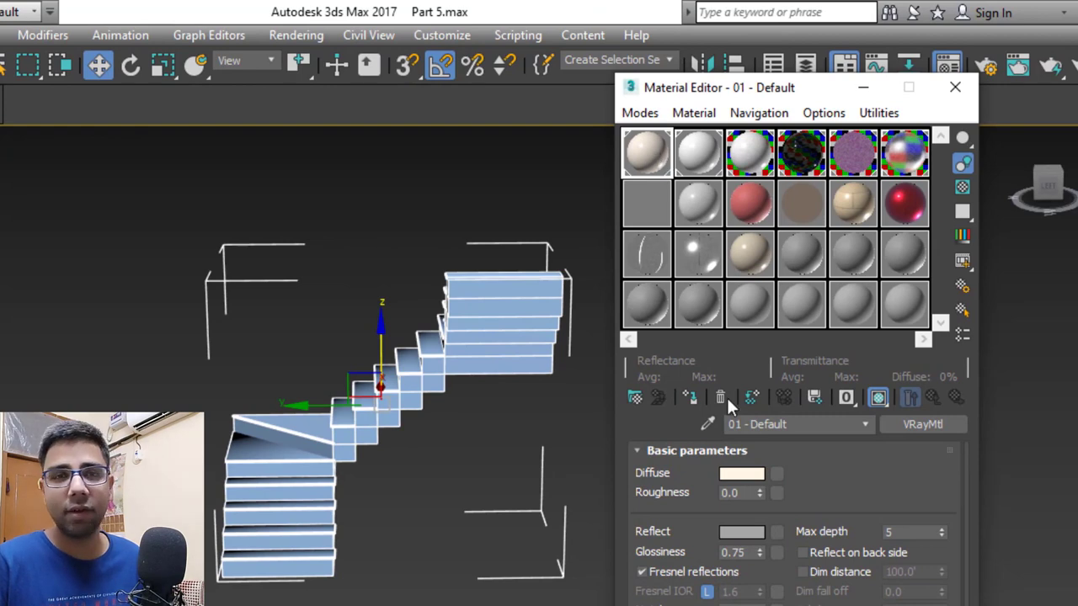
{"action": "left_click", "coordinate": [689, 398]}
Select all the tread slabs of the staircase and assign the black marble material 04 - Default to them
{"action": "scroll", "coordinate": [300, 559], "scroll_direction": "up", "scroll_amount": 5}
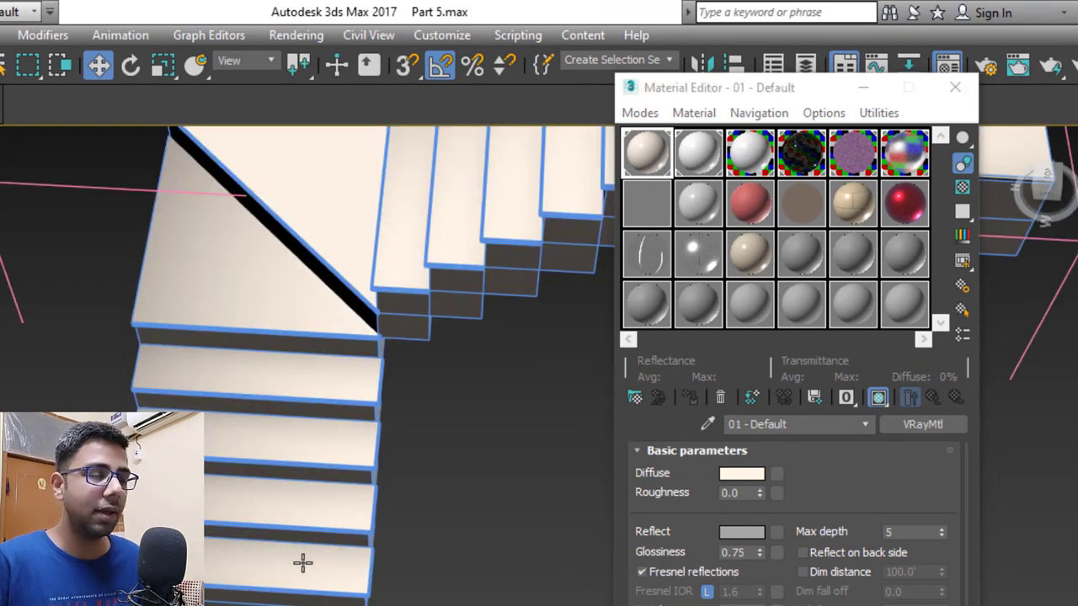
{"action": "left_click_drag", "start_coordinate": [302, 563], "coordinate": [354, 231]}
{"action": "middle_click_drag", "start_coordinate": [354, 230], "coordinate": [412, 336], "text": "alt"}
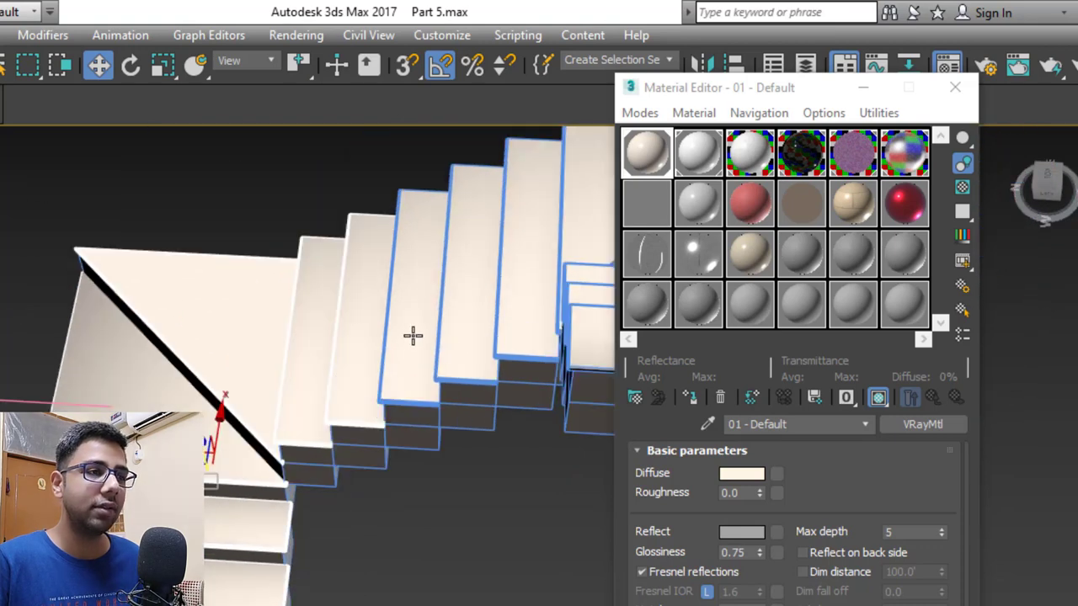
{"action": "middle_click_drag", "start_coordinate": [472, 311], "coordinate": [511, 342], "text": "alt"}
{"action": "middle_click_drag", "start_coordinate": [481, 393], "coordinate": [478, 372], "text": "alt"}
{"action": "left_click", "coordinate": [801, 152]}
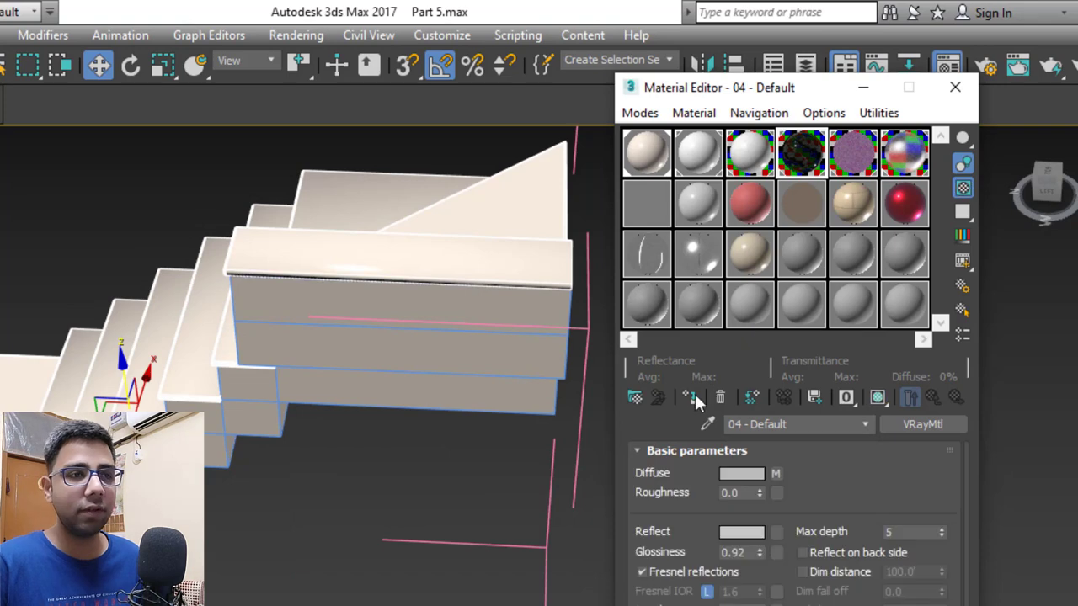
{"action": "left_click", "coordinate": [690, 397]}
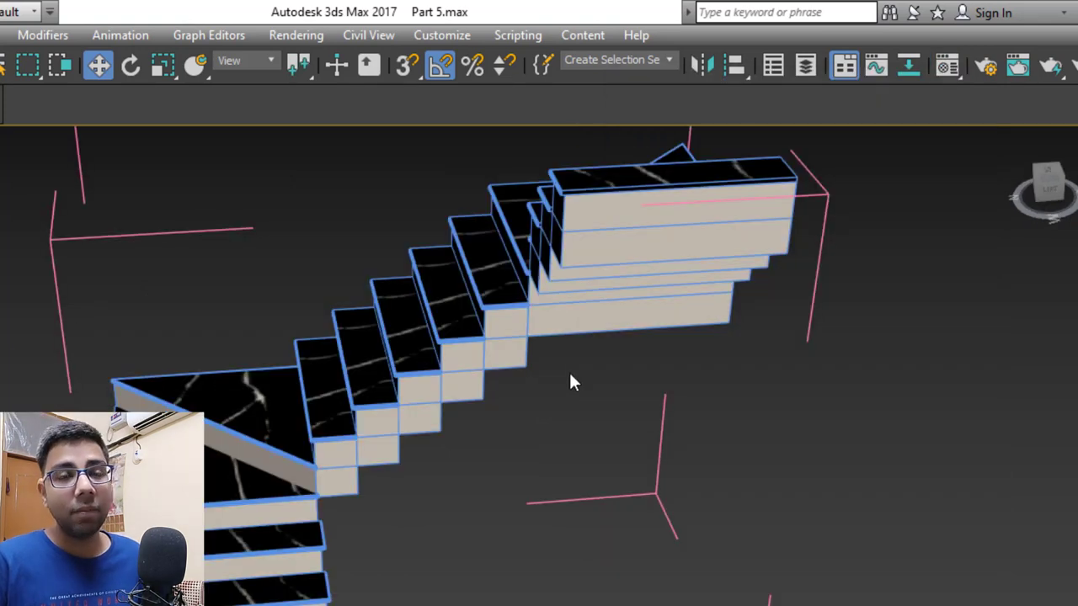
Select one black marble tread and extend the selection to all similar treads
{"action": "scroll", "coordinate": [570, 368], "scroll_direction": "down", "scroll_amount": 3}
{"action": "middle_click_drag", "start_coordinate": [573, 385], "coordinate": [541, 436], "text": "alt"}
{"action": "middle_click_drag", "start_coordinate": [583, 564], "coordinate": [670, 357]}
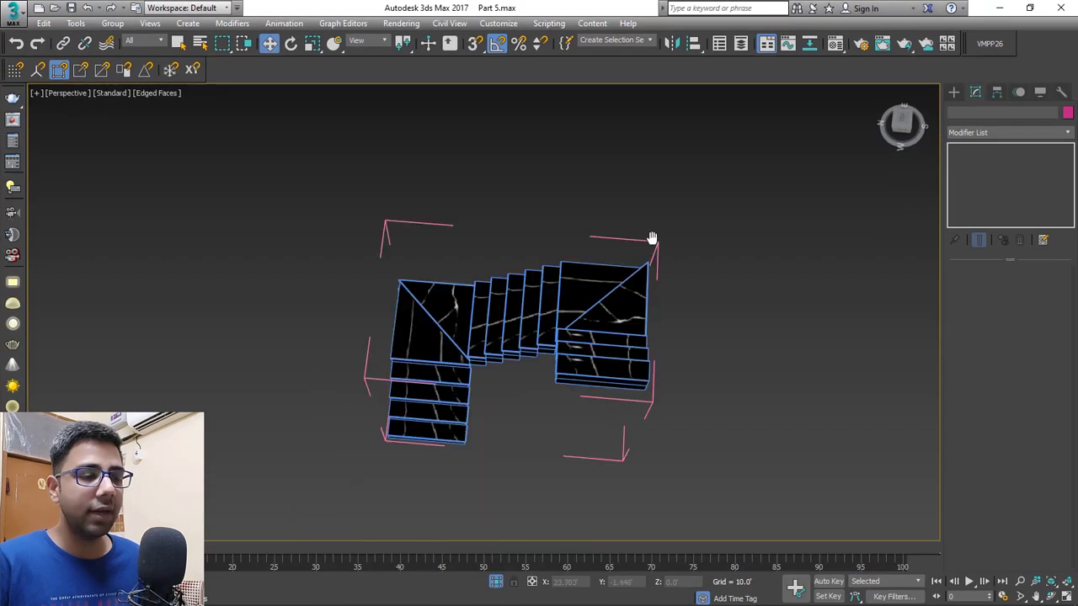
{"action": "scroll", "coordinate": [590, 257], "scroll_direction": "up", "scroll_amount": 4}
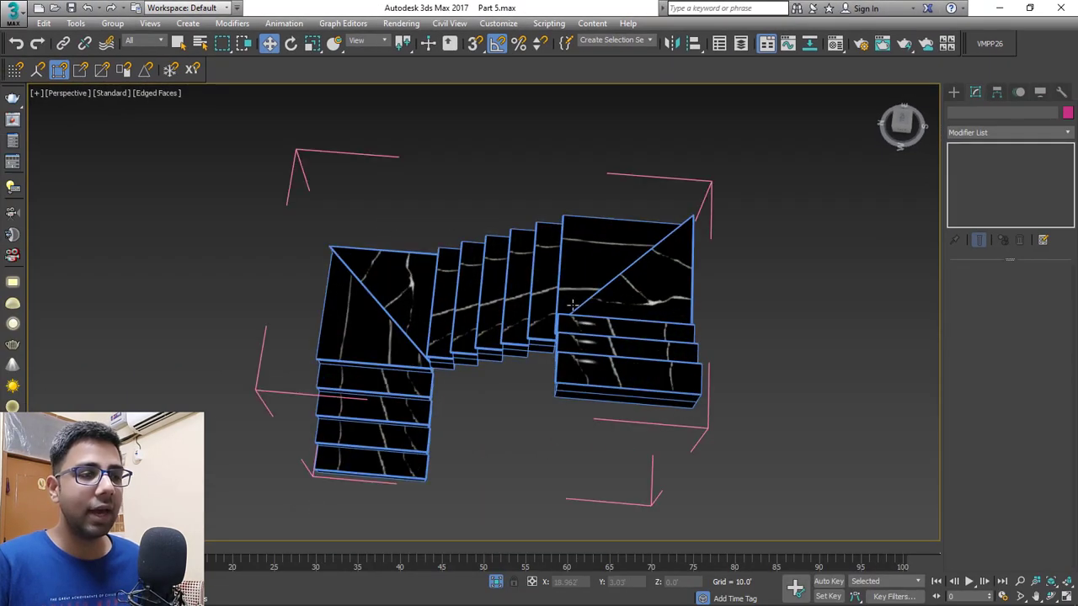
{"action": "left_click", "coordinate": [590, 257]}
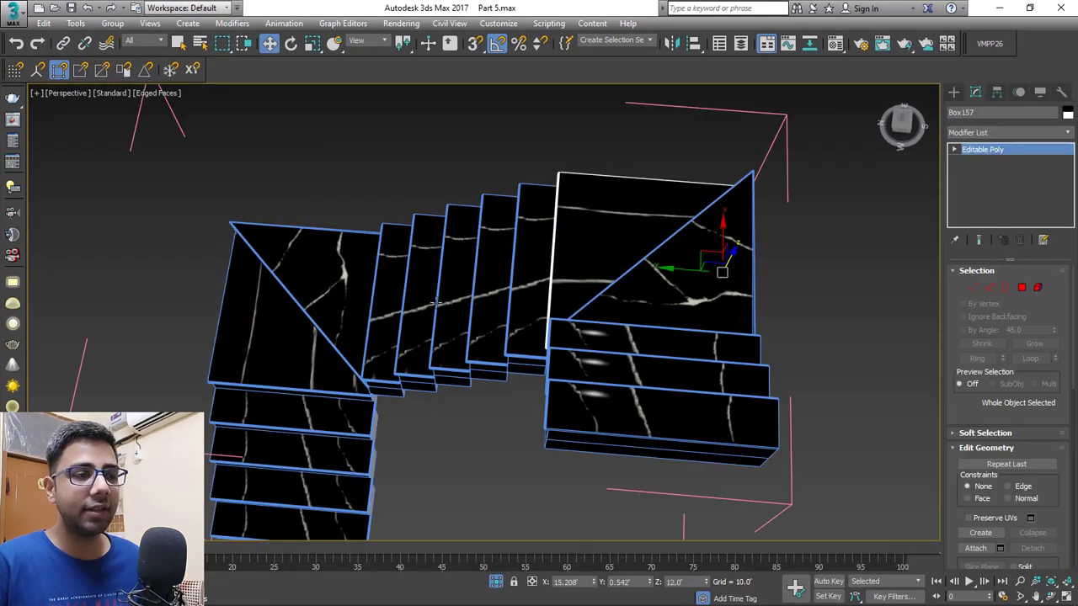
{"action": "scroll", "coordinate": [591, 265], "scroll_direction": "down", "scroll_amount": 2}
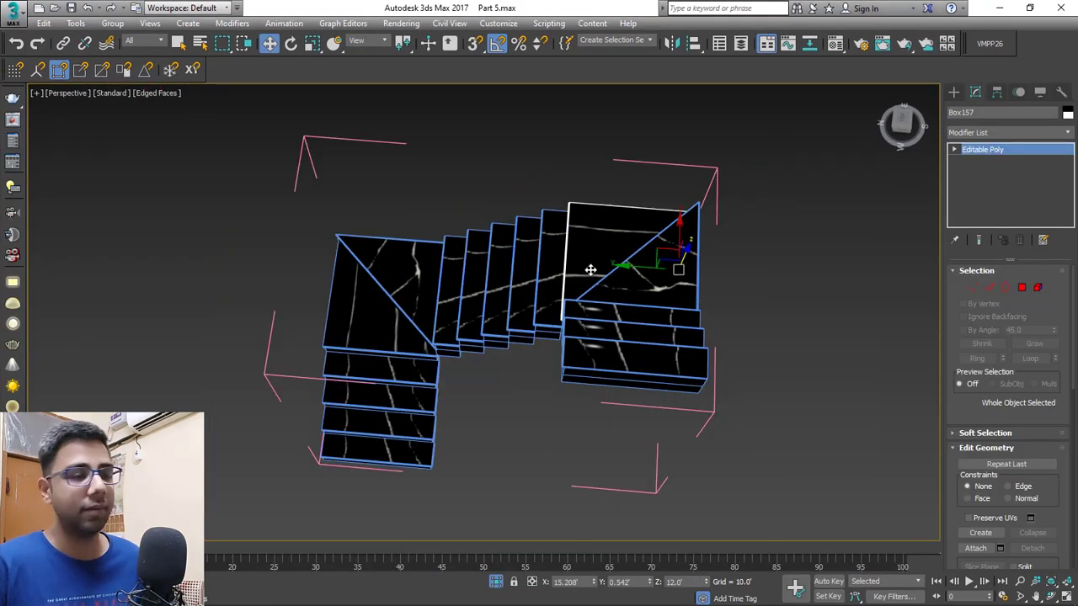
{"action": "scroll", "coordinate": [552, 332], "scroll_direction": "up", "scroll_amount": 2}
{"action": "key", "text": "ctrl+q"}
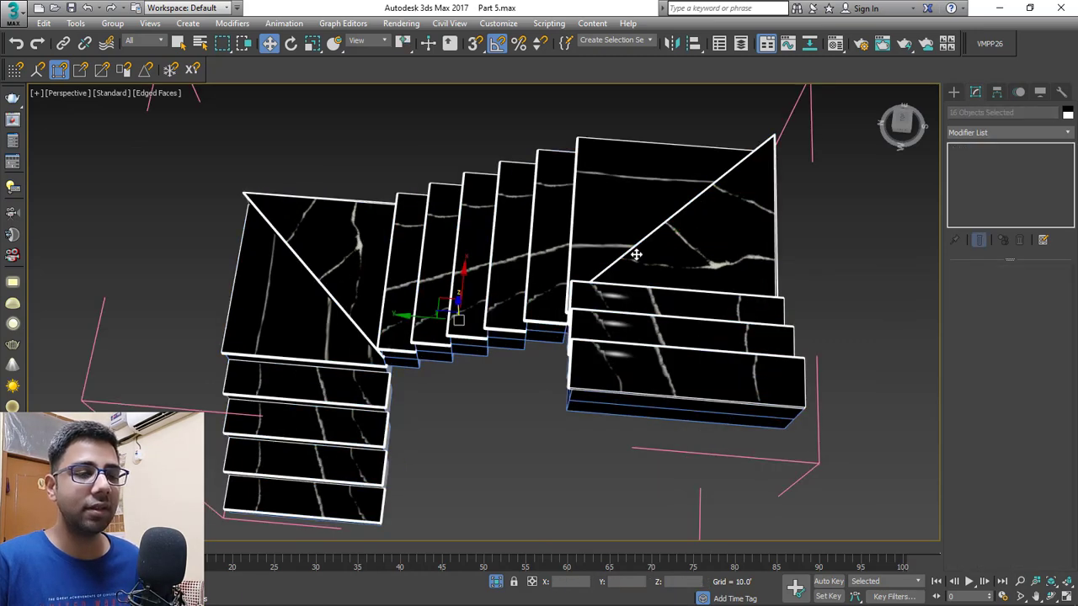
{"action": "scroll", "coordinate": [590, 271], "scroll_direction": "down", "scroll_amount": 3}
{"action": "middle_click_drag", "start_coordinate": [536, 298], "coordinate": [594, 242], "text": "alt"}
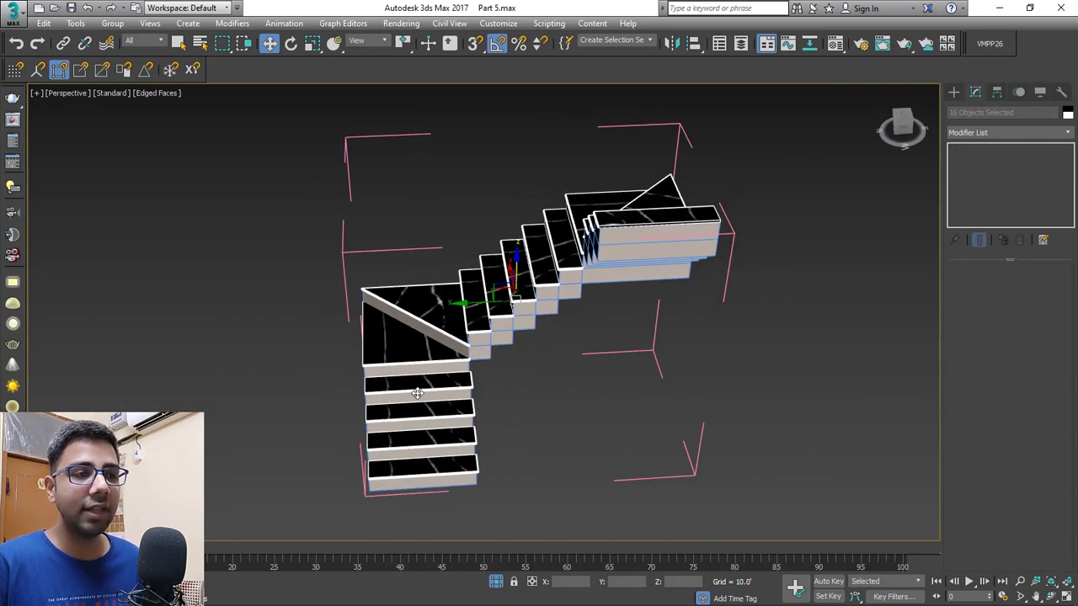
{"action": "middle_click_drag", "start_coordinate": [496, 340], "coordinate": [601, 305], "text": "alt"}
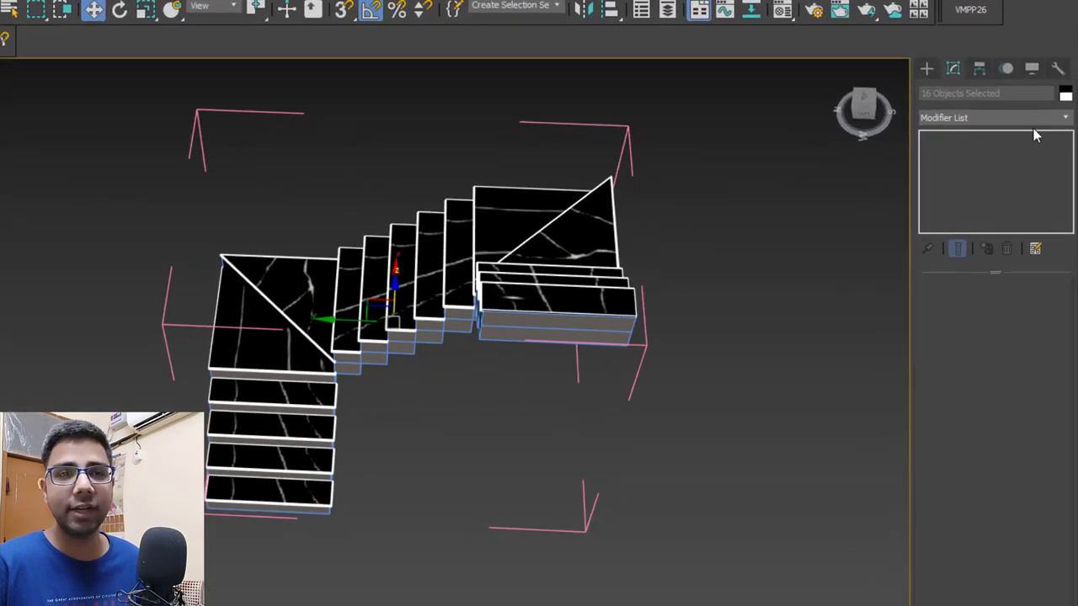
Add a UVW Map modifier to the selected treads with Box mapping and Real-World Map Size turned off
{"action": "left_click", "coordinate": [1043, 119]}
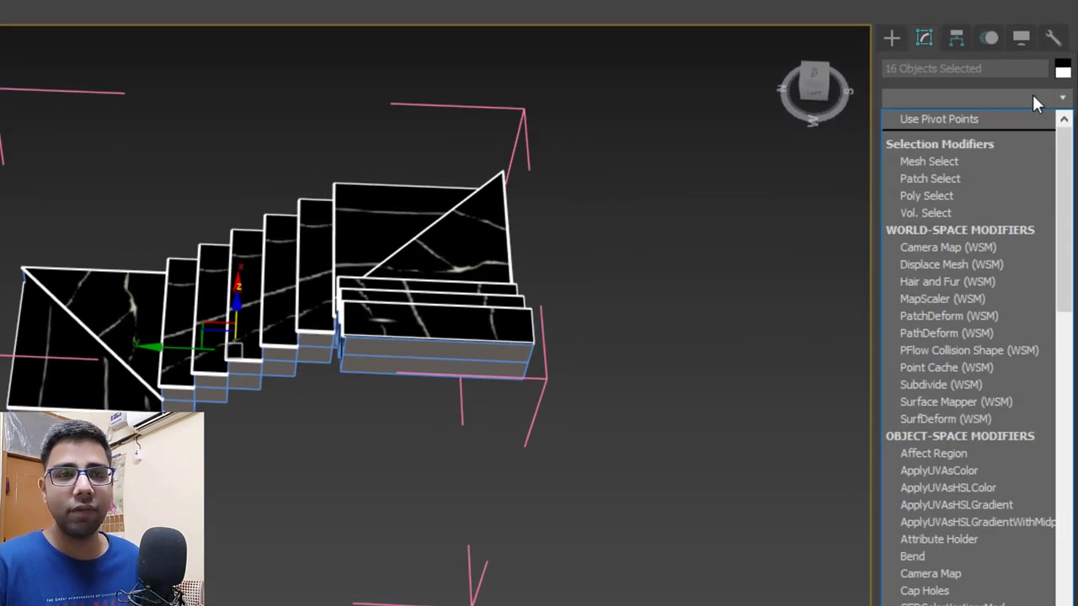
{"action": "key", "text": "u"}
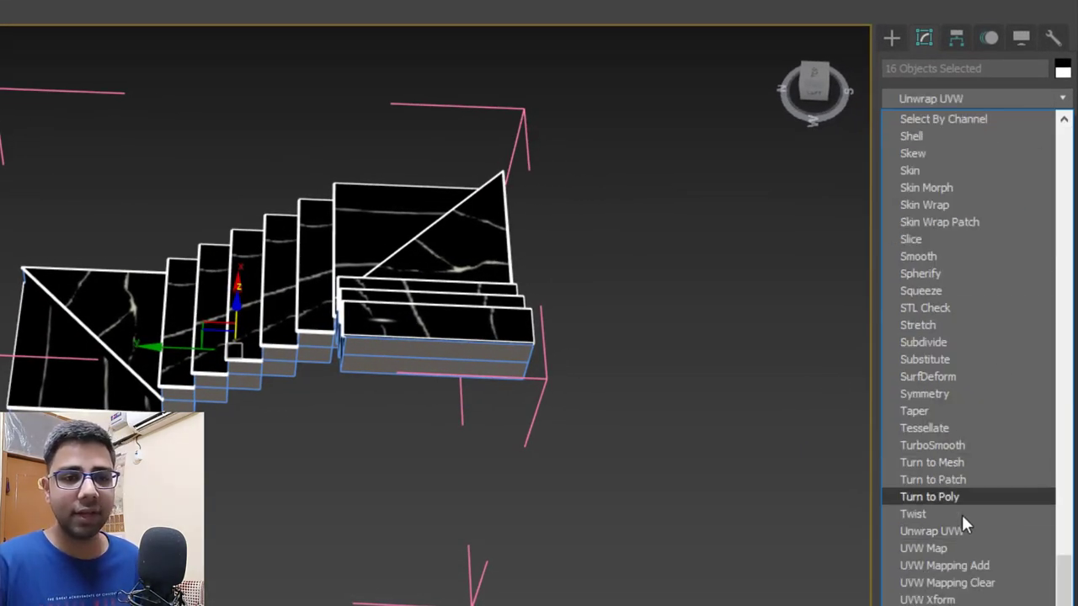
{"action": "left_click", "coordinate": [954, 549]}
{"action": "left_click", "coordinate": [932, 421]}
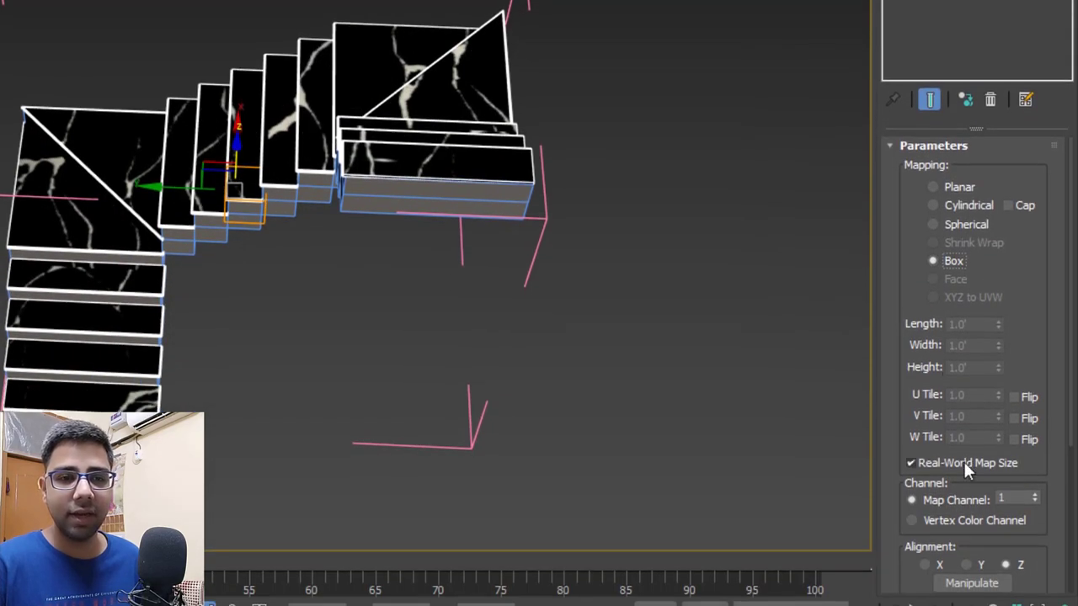
{"action": "left_click", "coordinate": [964, 464]}
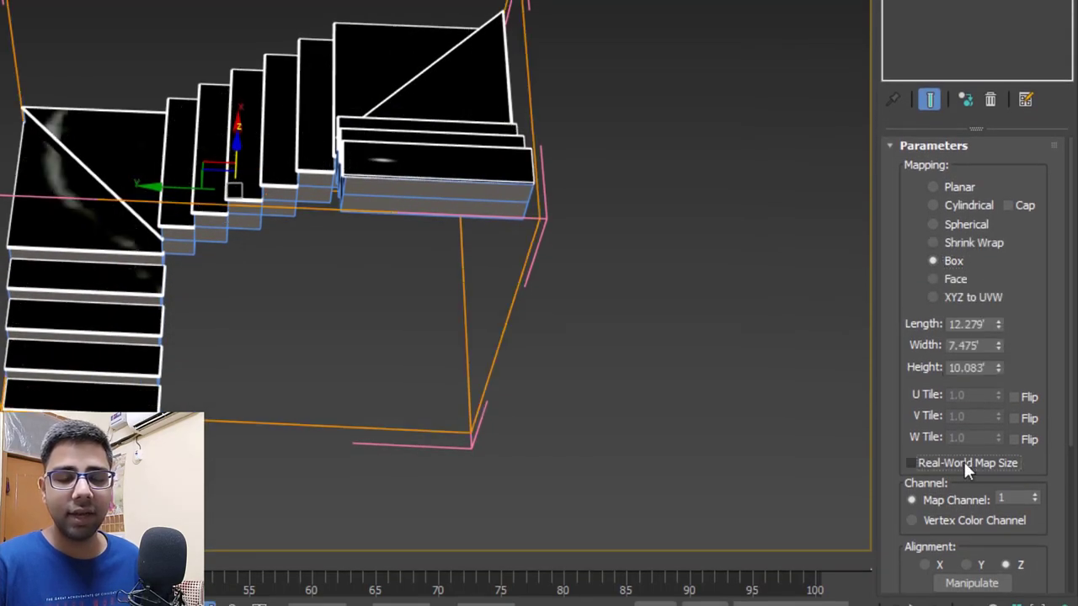
Set the length, width and height of the treads' UVW mapping to 1.0' each
{"action": "double_click", "coordinate": [985, 325]}
{"action": "type", "text": "1"}
{"action": "key", "text": "Tab"}
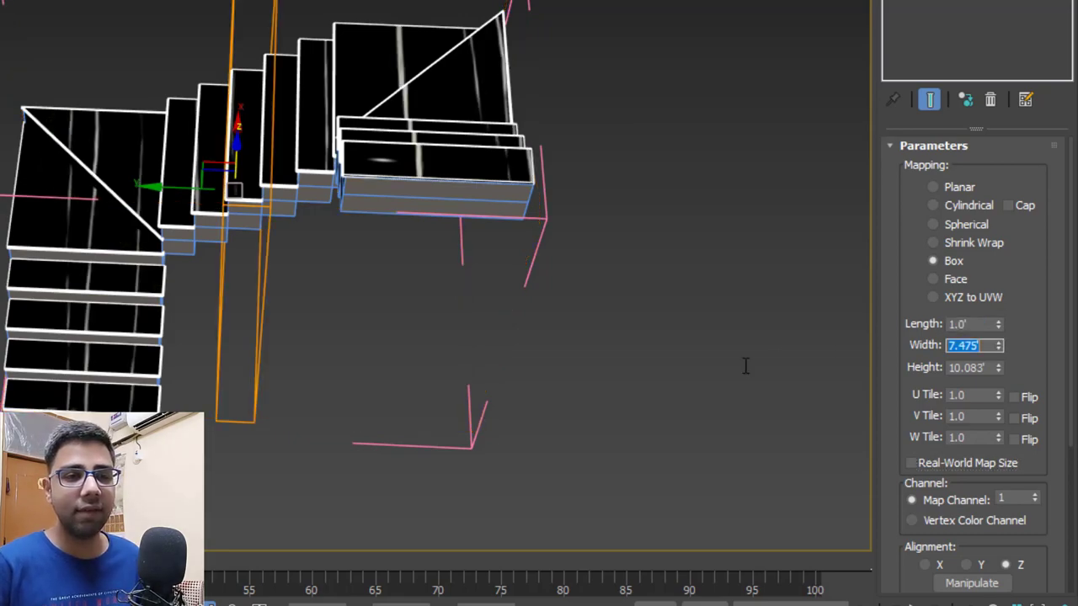
{"action": "type", "text": "1"}
{"action": "key", "text": "Tab"}
{"action": "type", "text": "1"}
{"action": "key", "text": "Tab"}
{"action": "middle_click_drag", "start_coordinate": [246, 225], "coordinate": [481, 134], "text": "alt"}
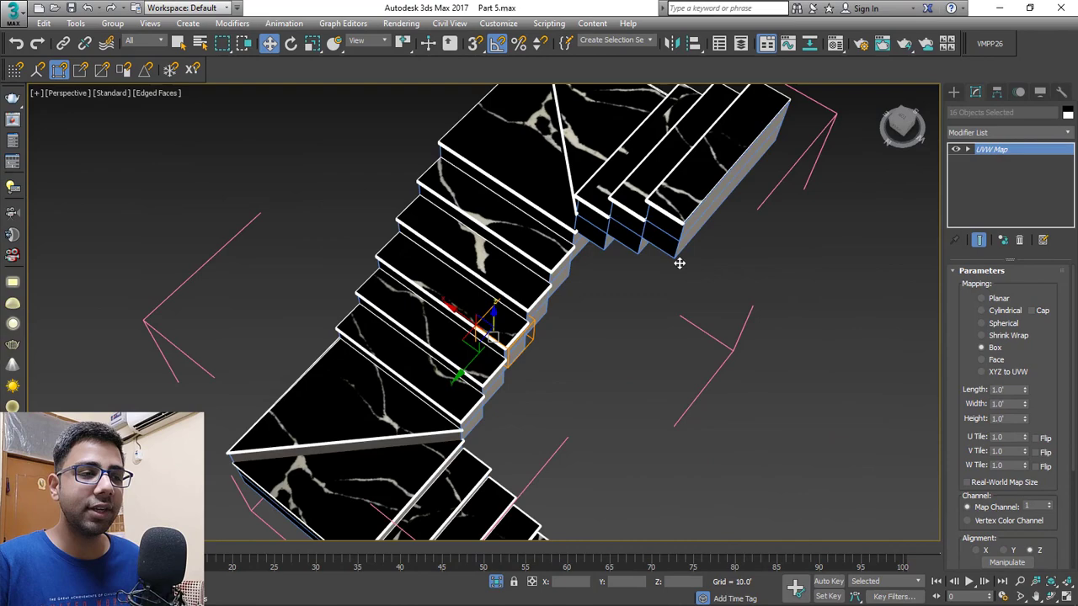
{"action": "middle_click_drag", "start_coordinate": [678, 263], "coordinate": [619, 261], "text": "alt"}
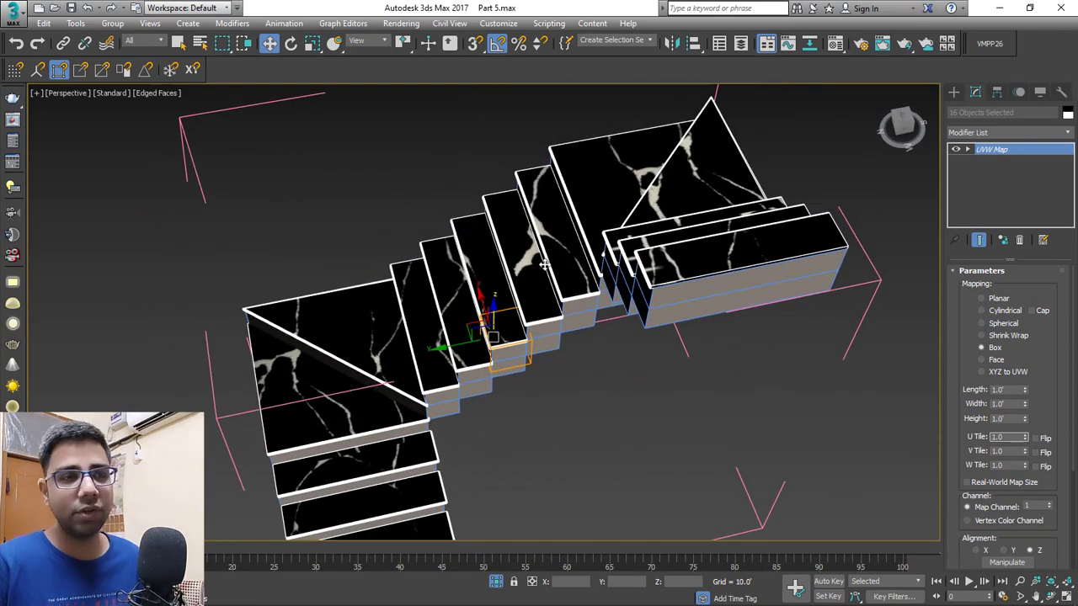
Close the staircase group and deselect it
{"action": "left_click", "coordinate": [112, 23]}
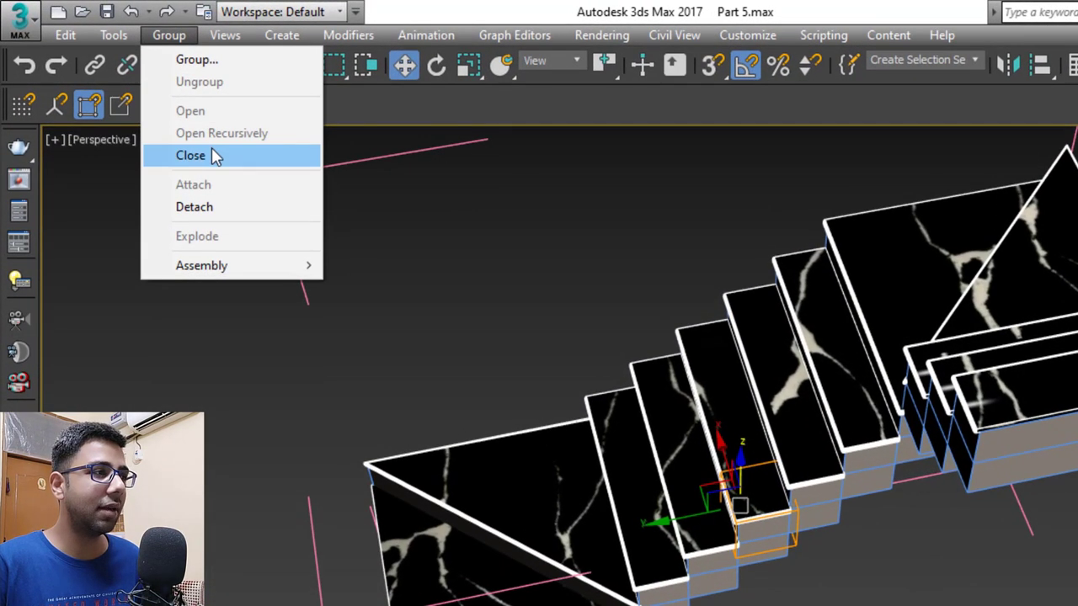
{"action": "left_click", "coordinate": [212, 150]}
{"action": "left_click", "coordinate": [589, 320]}
{"action": "scroll", "coordinate": [606, 337], "scroll_direction": "down", "scroll_amount": 5}
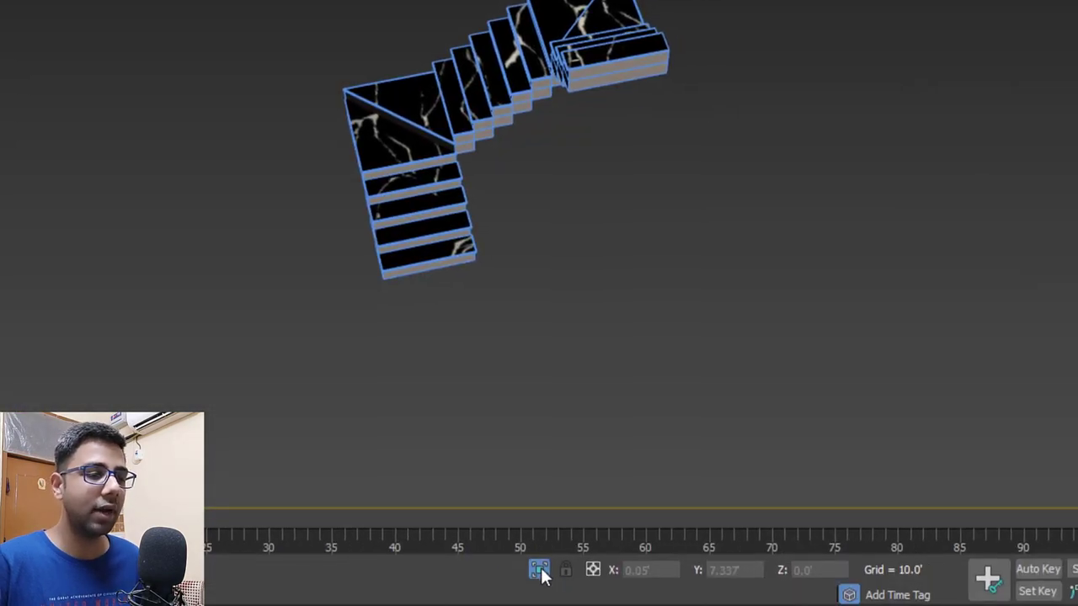
End the isolation of the staircase to show the whole house model again, framed on the front doors and windows
{"action": "left_click", "coordinate": [540, 573]}
{"action": "middle_click_drag", "start_coordinate": [561, 493], "coordinate": [565, 193], "text": "alt"}
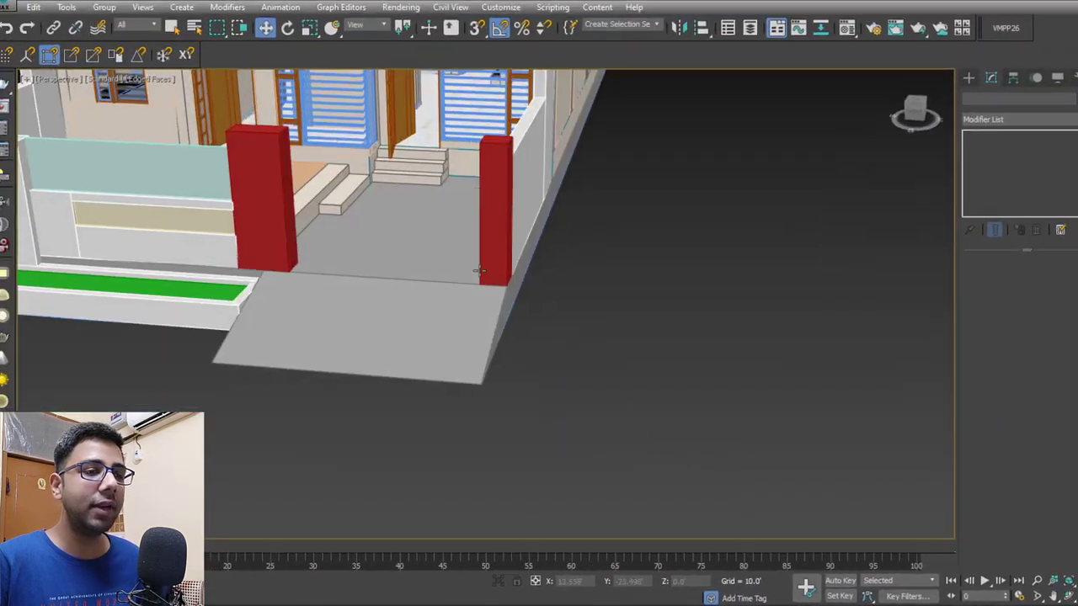
{"action": "middle_click_drag", "start_coordinate": [494, 238], "coordinate": [573, 360]}
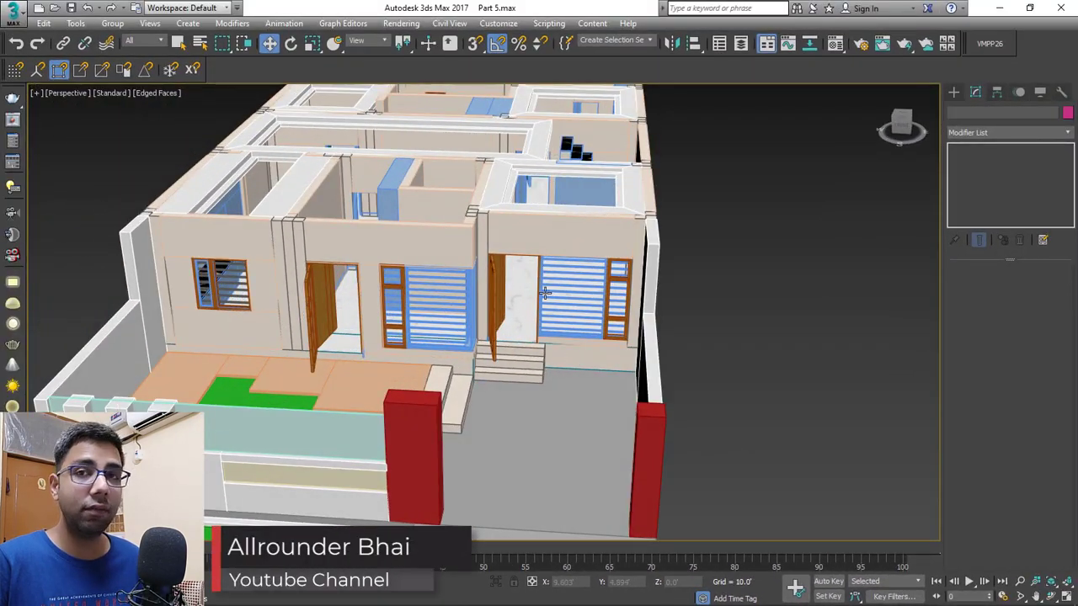
{"action": "scroll", "coordinate": [544, 293], "scroll_direction": "up", "scroll_amount": 3}
{"action": "mouse_move", "coordinate": [606, 316]}
{"action": "middle_mouse_down", "text": "alt"}
{"action": "mouse_move", "coordinate": [682, 335]}
{"action": "mouse_move", "coordinate": [645, 339]}
{"action": "mouse_move", "coordinate": [609, 402]}
{"action": "mouse_move", "coordinate": [615, 321]}
{"action": "middle_mouse_up", "text": "alt"}
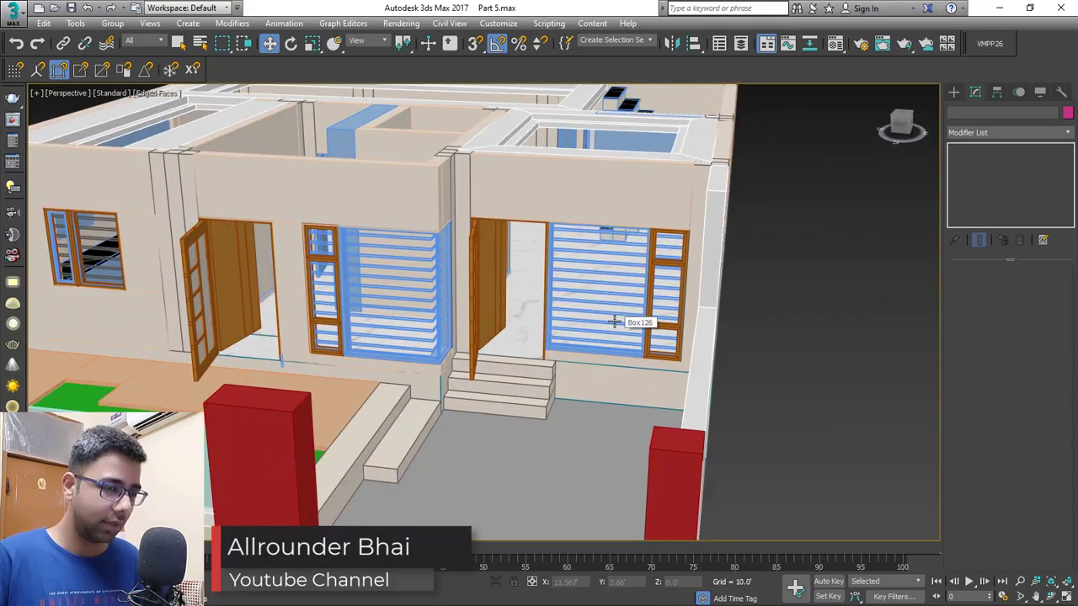
Change the Solid Glass material in the Material Editor to a VRayMtl
{"action": "key", "text": "m"}
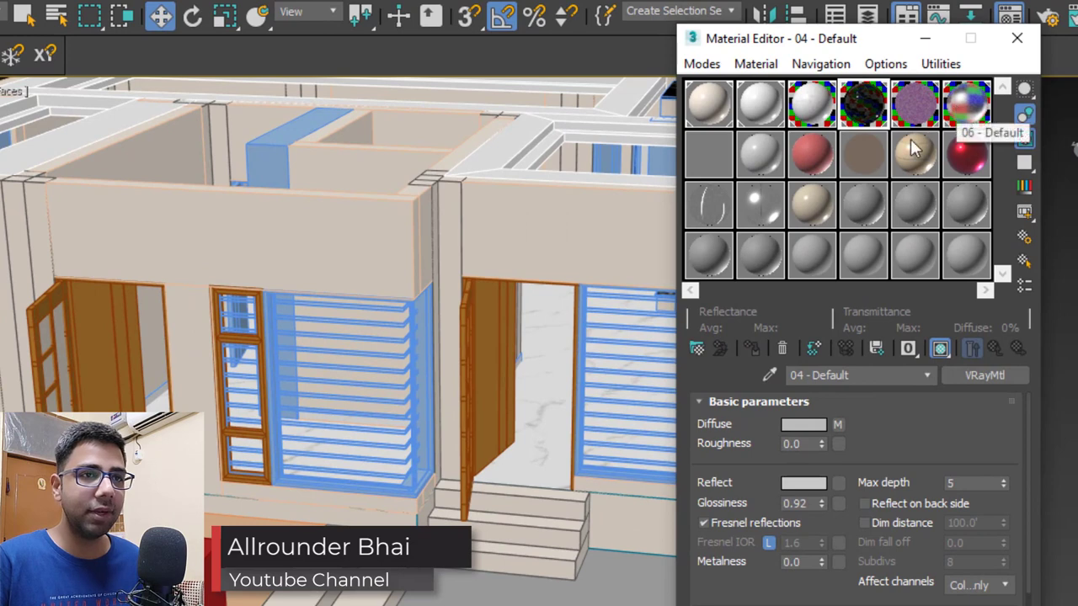
{"action": "left_click", "coordinate": [705, 160]}
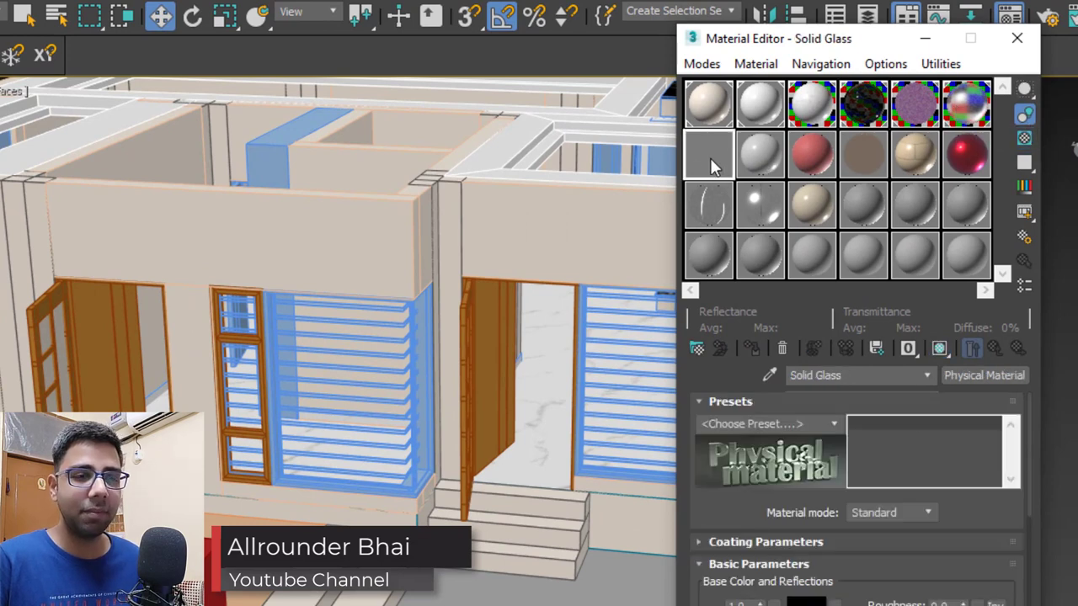
{"action": "left_click", "coordinate": [985, 374]}
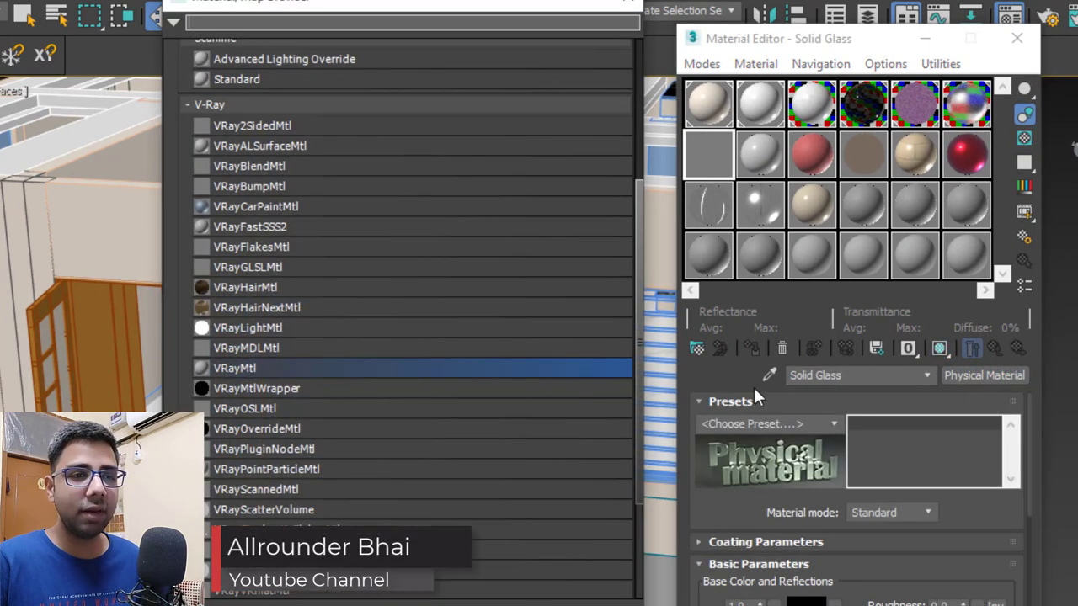
{"action": "double_click", "coordinate": [308, 368]}
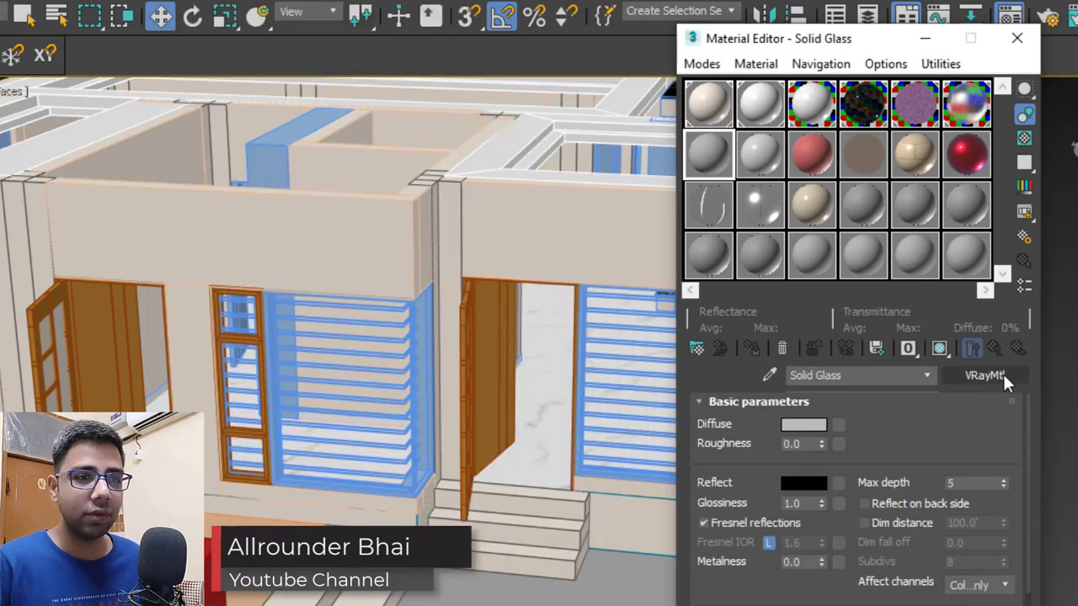
Load the Afromosia Stain Fine Wood bitmap as the Solid Glass material's diffuse map and return to the parent material
{"action": "left_click", "coordinate": [837, 426]}
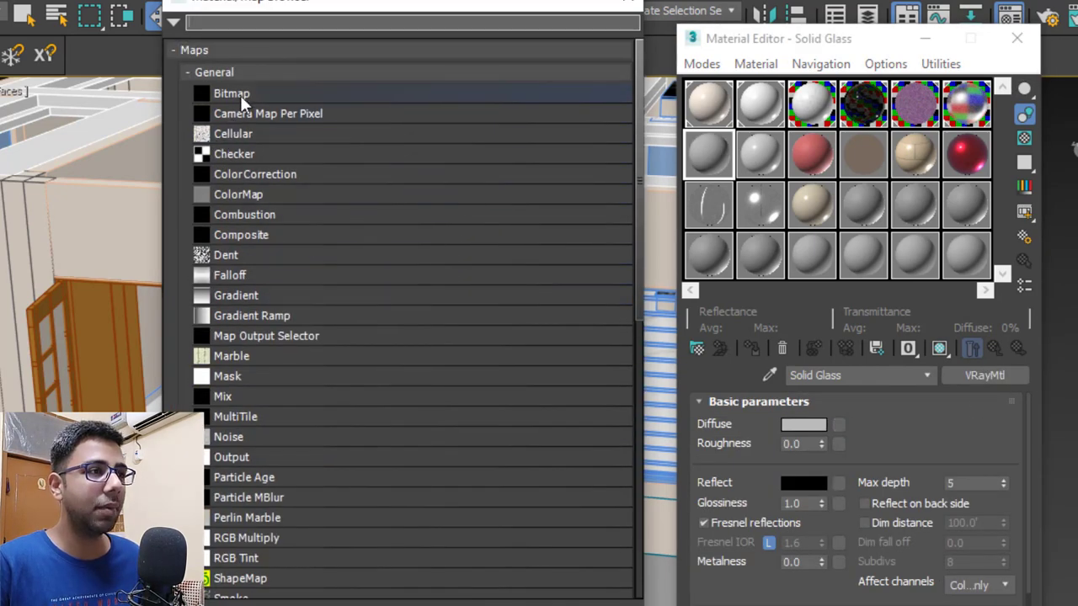
{"action": "double_click", "coordinate": [232, 93]}
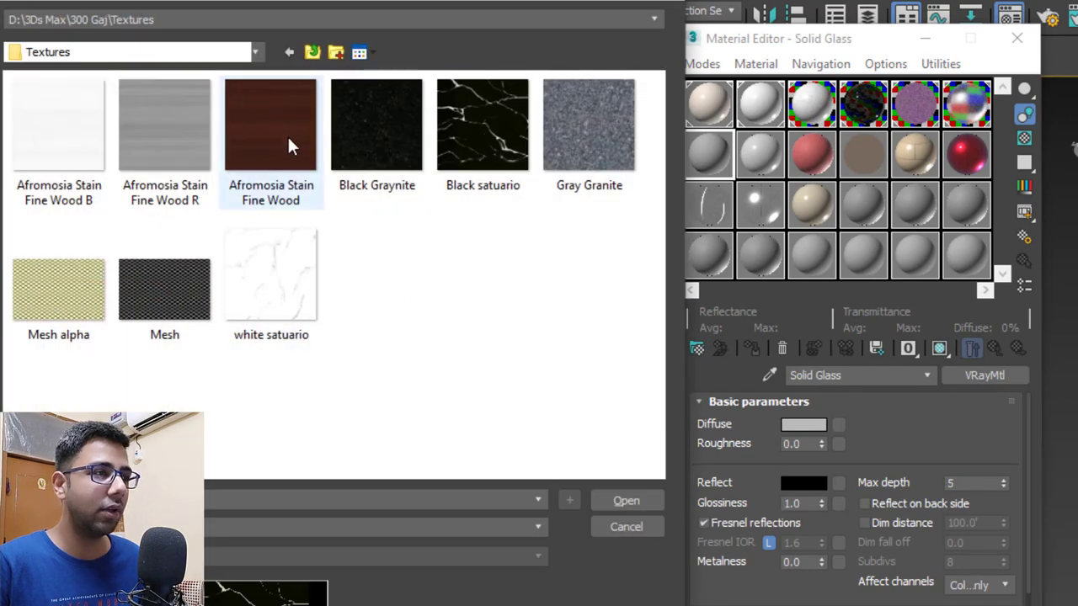
{"action": "left_click", "coordinate": [268, 122]}
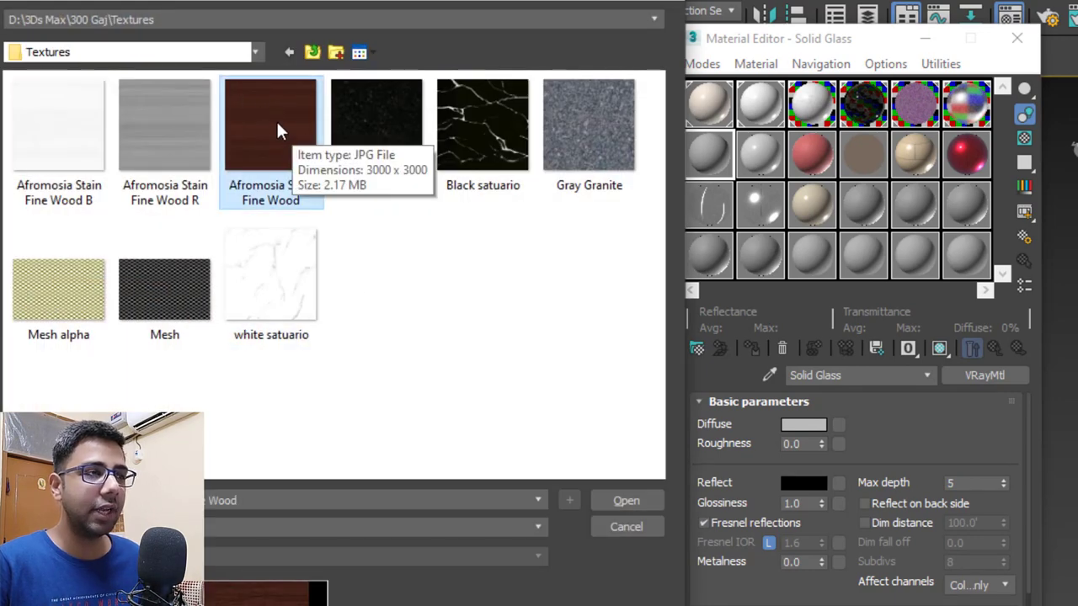
{"action": "left_click", "coordinate": [620, 501]}
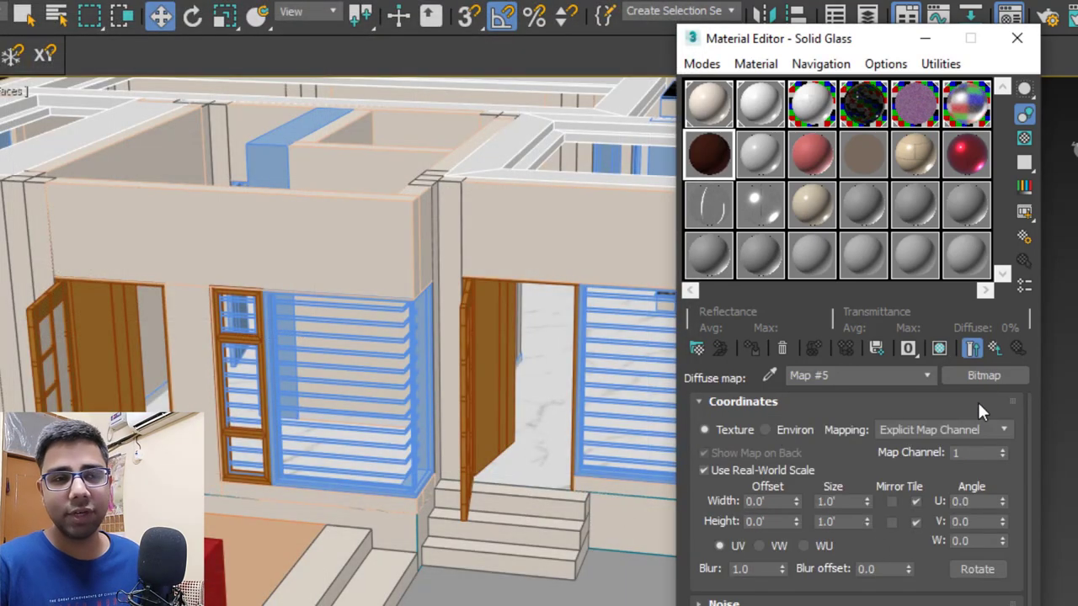
{"action": "left_click", "coordinate": [993, 348]}
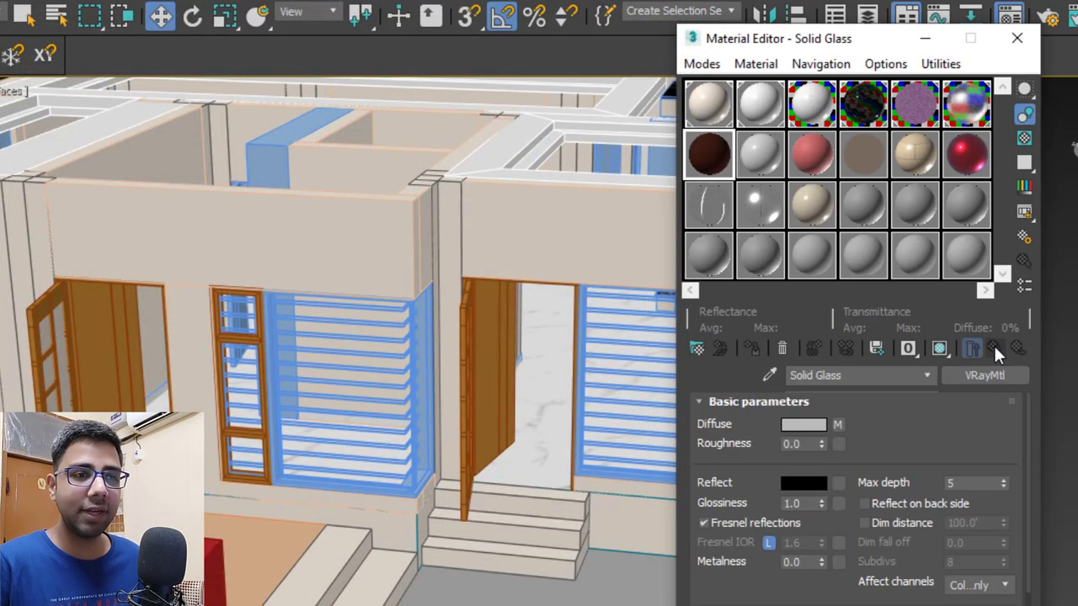
Load the Afromosia Stain Fine Wood R bitmap as the reflect map and copy it to the reflection glossiness as an instance
{"action": "left_click", "coordinate": [838, 483]}
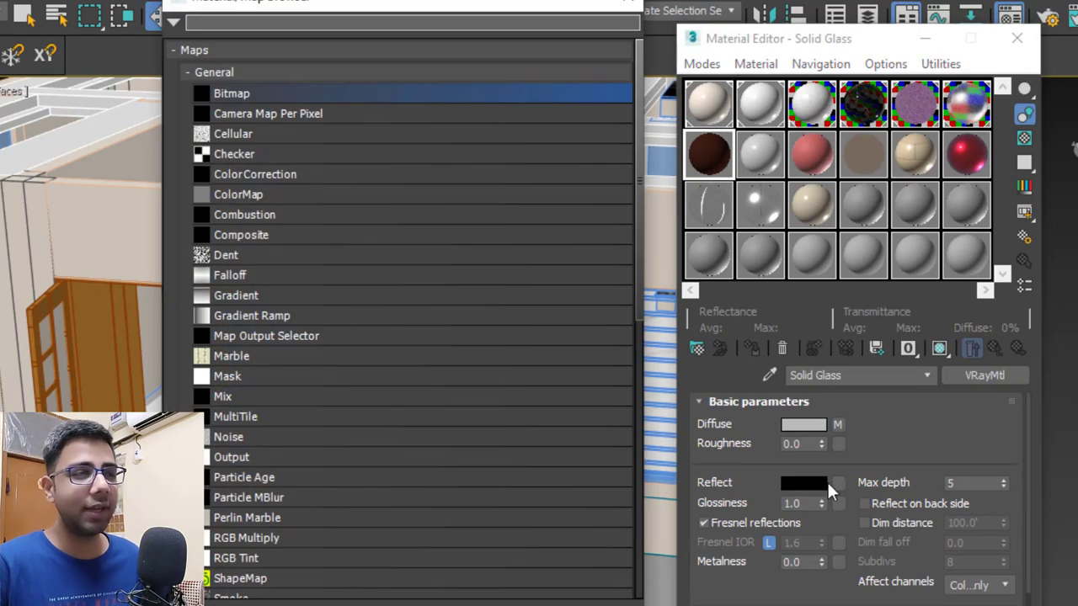
{"action": "double_click", "coordinate": [261, 93]}
{"action": "left_click", "coordinate": [132, 202]}
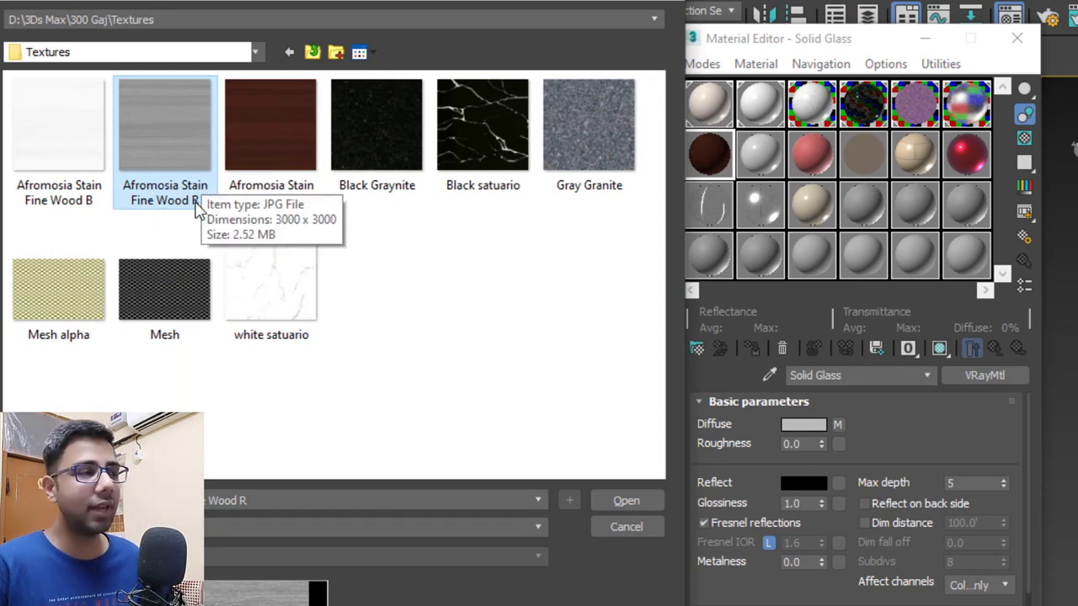
{"action": "left_click", "coordinate": [630, 500]}
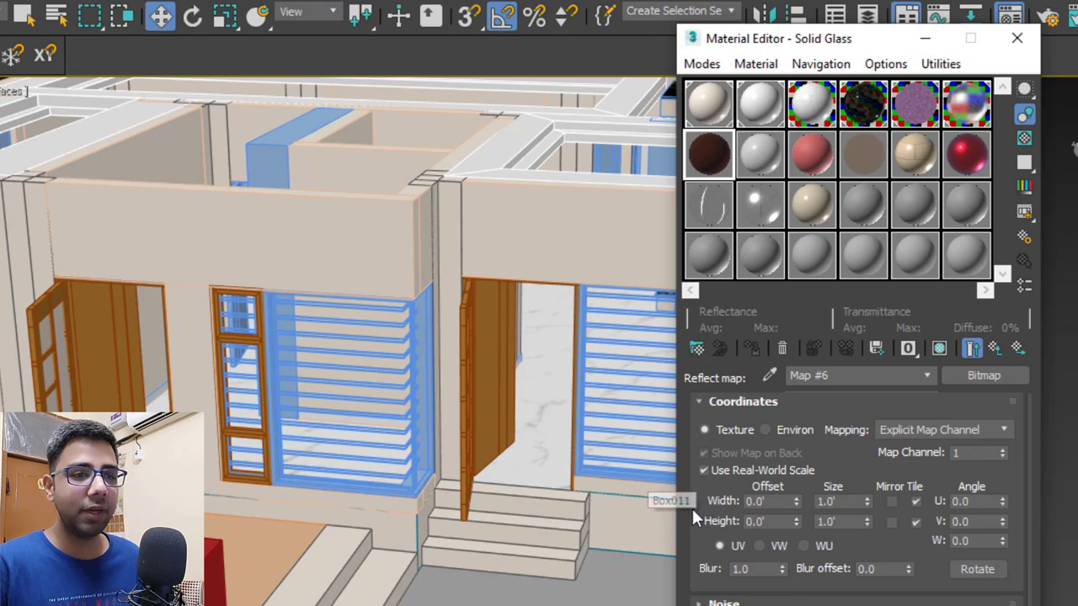
{"action": "left_click", "coordinate": [994, 348]}
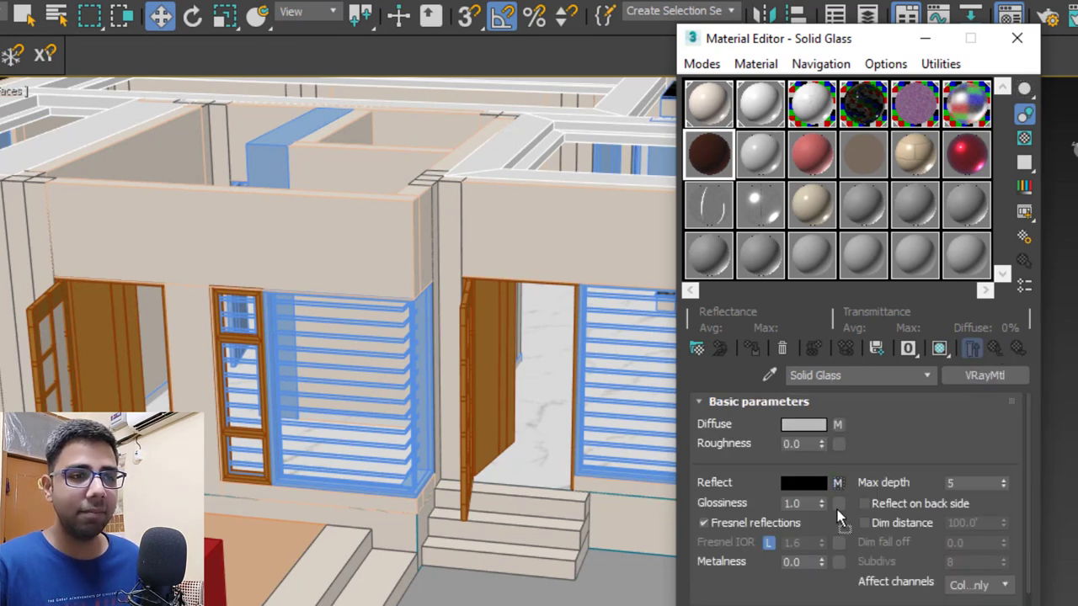
{"action": "left_click_drag", "start_coordinate": [839, 503], "coordinate": [839, 504]}
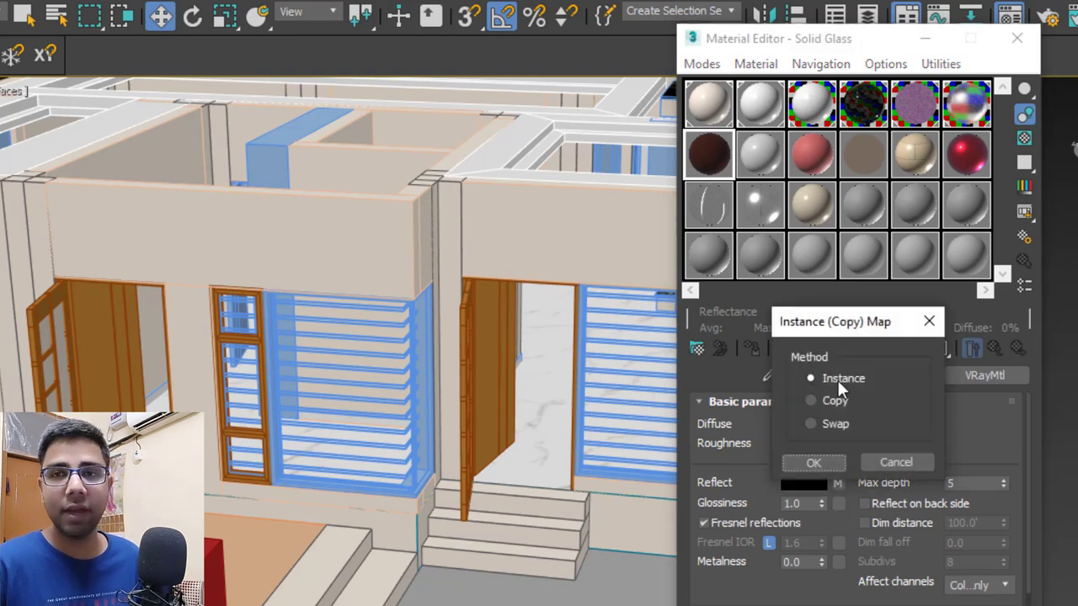
{"action": "left_click", "coordinate": [811, 462]}
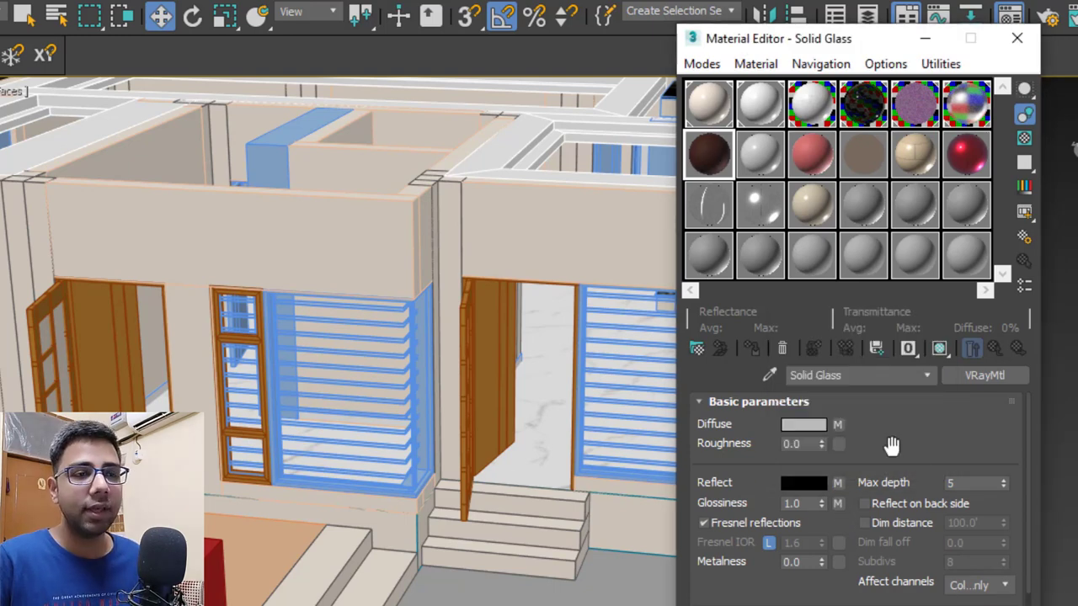
Set the material's reflection max depth to 7, unlock the Fresnel IOR and set it to 1.8
{"action": "double_click", "coordinate": [968, 483]}
{"action": "type", "text": "7"}
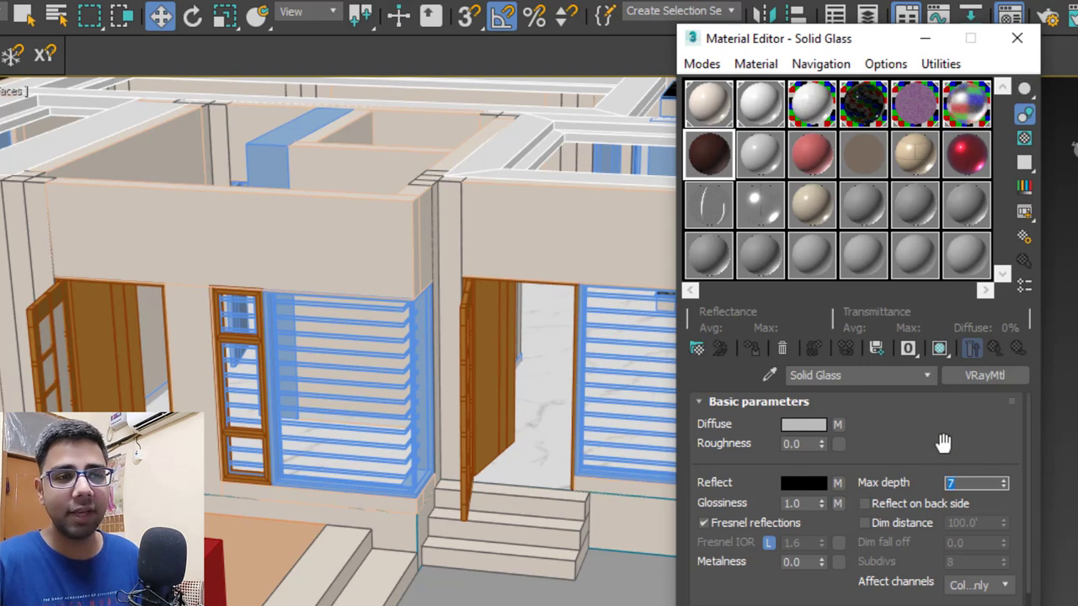
{"action": "left_click", "coordinate": [767, 543]}
{"action": "type", "text": "1.8"}
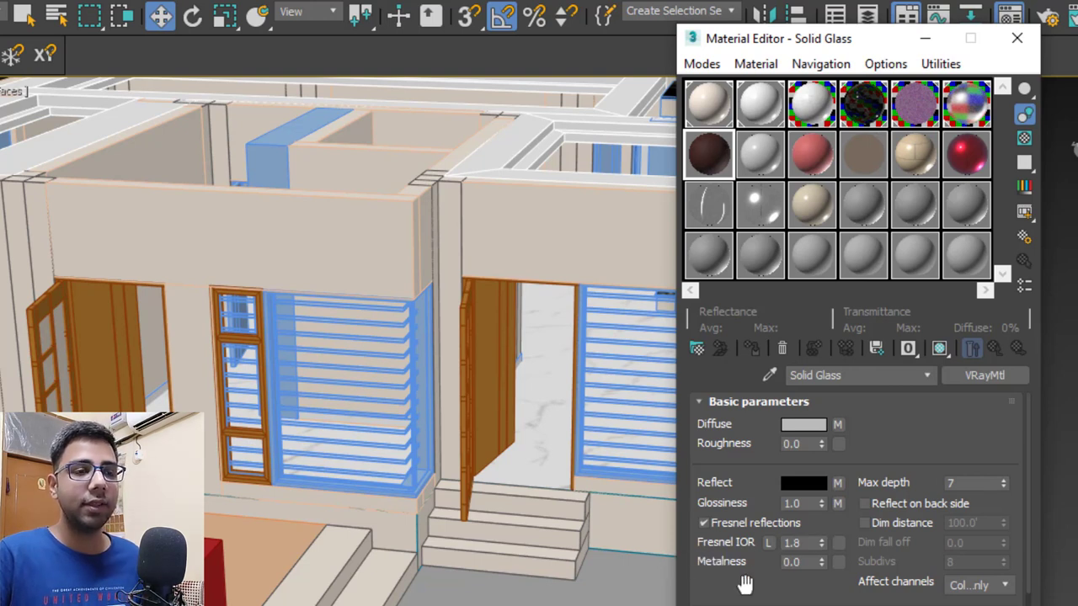
Set the wood material's BRDF type to Blinn and expand its Options settings
{"action": "left_click_drag", "start_coordinate": [749, 580], "coordinate": [767, 381]}
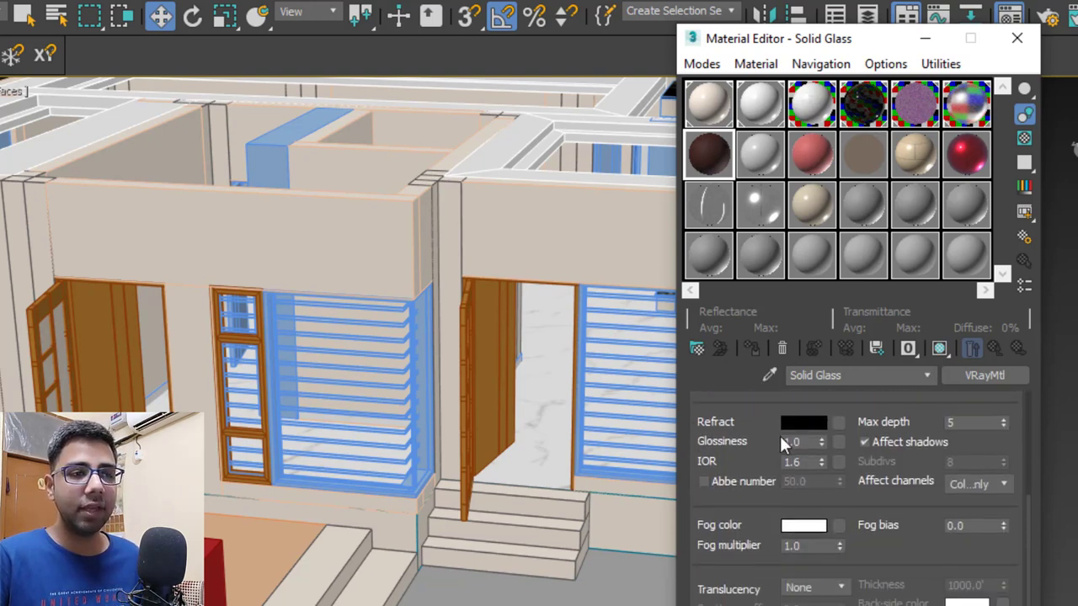
{"action": "left_click_drag", "start_coordinate": [763, 448], "coordinate": [774, 248]}
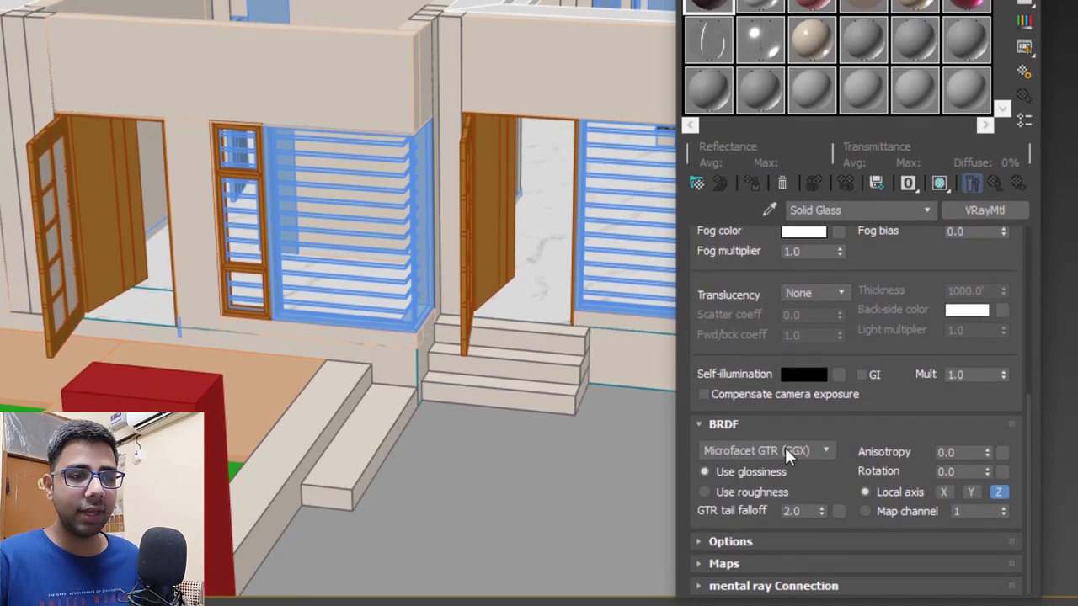
{"action": "left_click", "coordinate": [784, 447]}
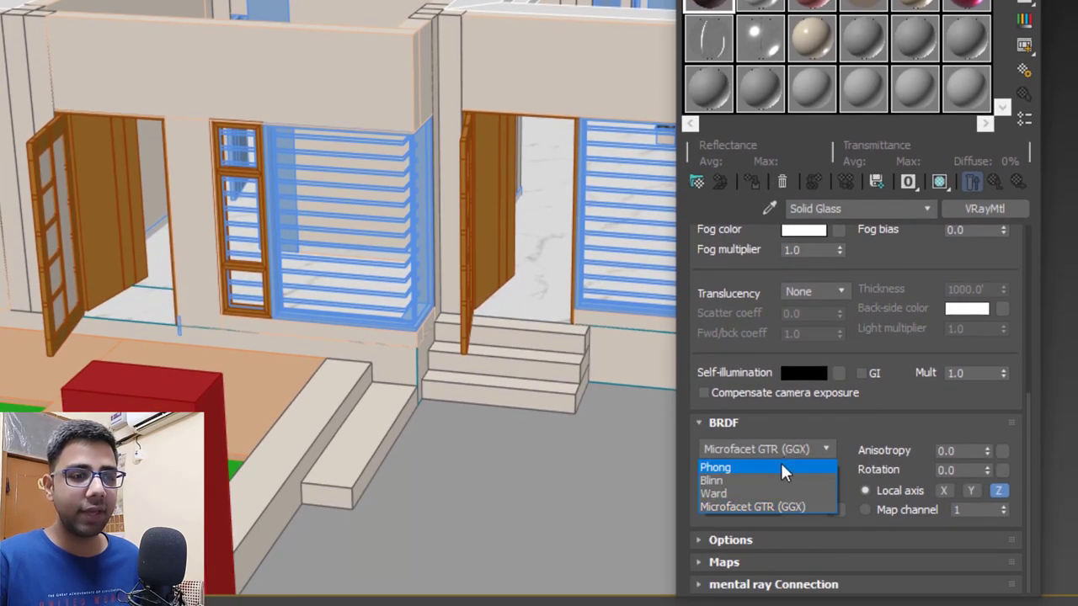
{"action": "left_click", "coordinate": [775, 480]}
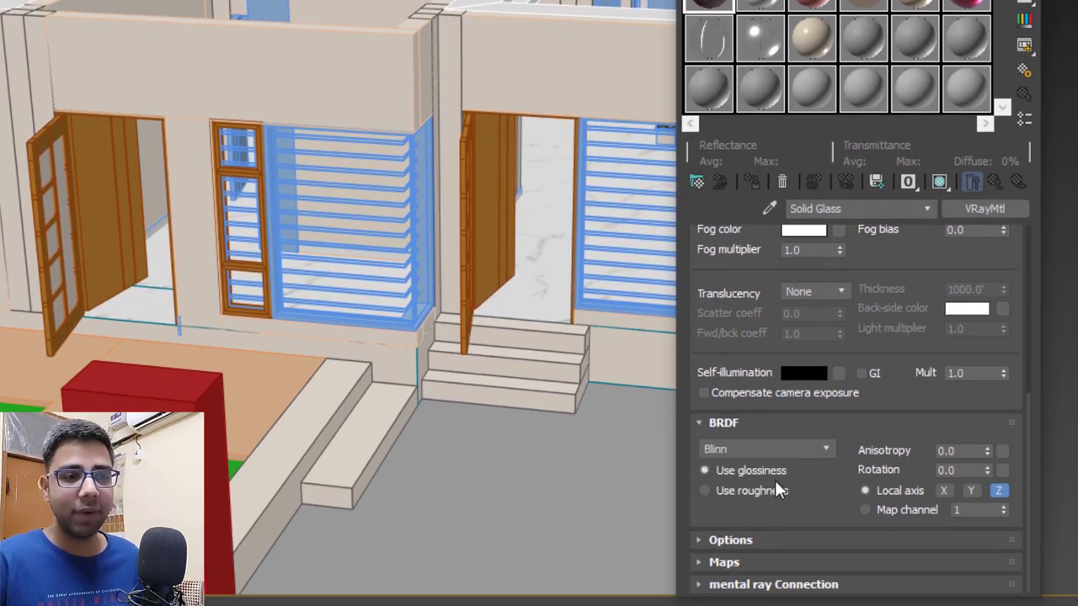
{"action": "left_click", "coordinate": [729, 540]}
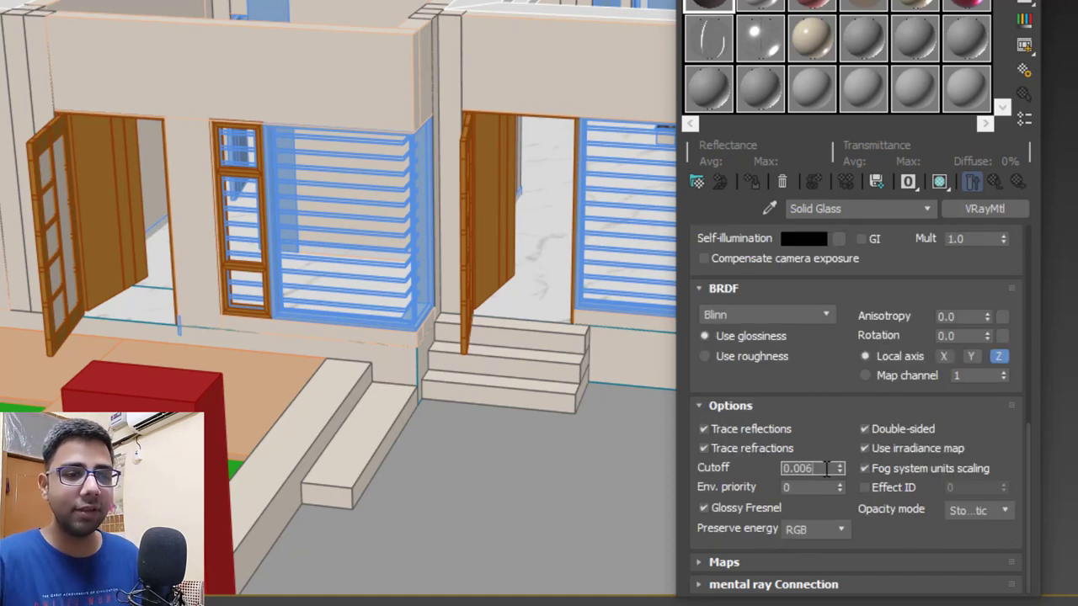
Load the Afromosia Stain Fine Wood B bitmap as the material's bump map and return to the parent material
{"action": "left_click", "coordinate": [753, 559]}
{"action": "scroll", "coordinate": [925, 403], "scroll_direction": "up", "scroll_amount": 3}
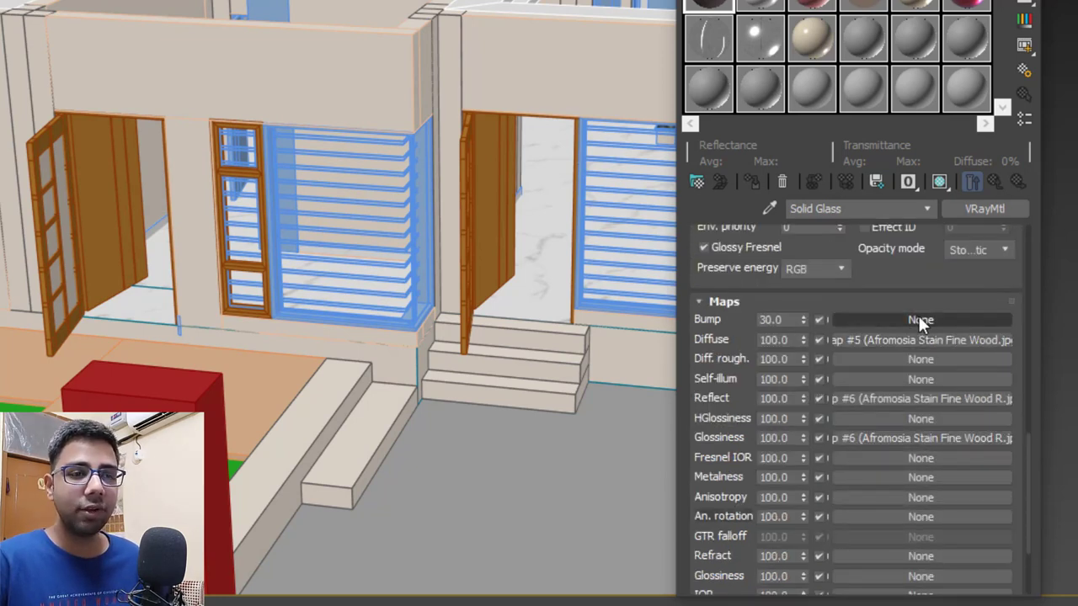
{"action": "left_click", "coordinate": [920, 320]}
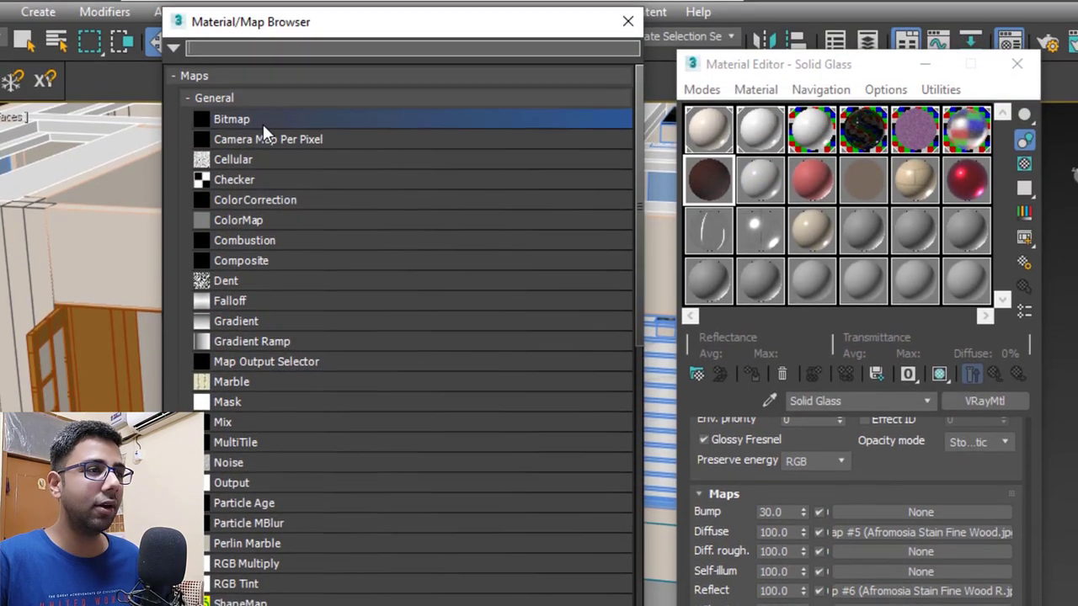
{"action": "double_click", "coordinate": [262, 125]}
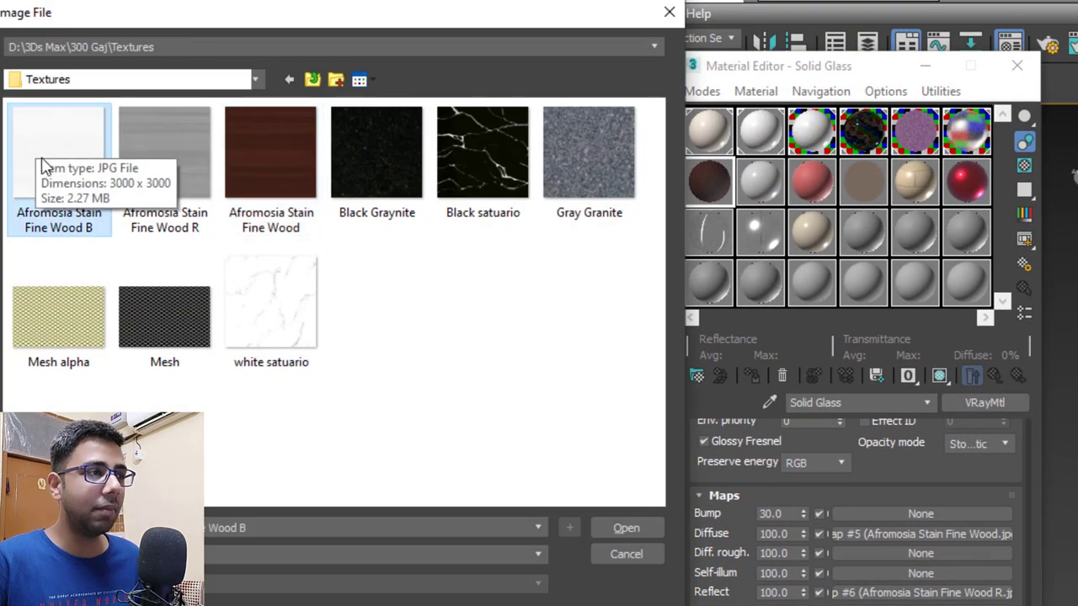
{"action": "left_click", "coordinate": [89, 240]}
{"action": "left_click", "coordinate": [628, 528]}
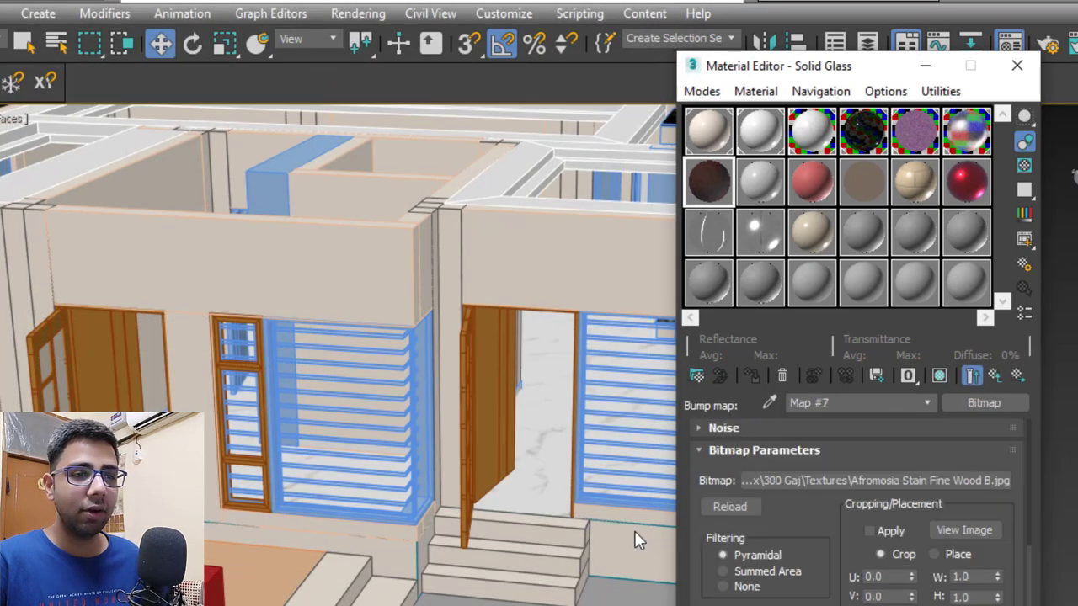
{"action": "left_click", "coordinate": [994, 377]}
Set the wood material's bump map amount to 6 and its reflection glossiness map amount to 50
{"action": "scroll", "coordinate": [841, 505], "scroll_direction": "down", "scroll_amount": 10}
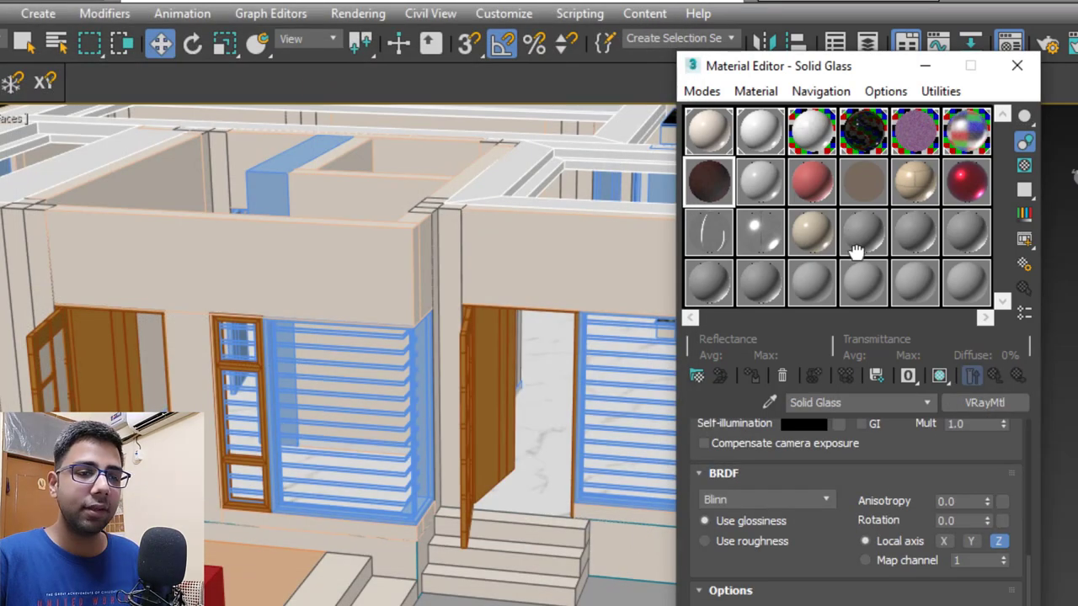
{"action": "left_click_drag", "start_coordinate": [803, 389], "coordinate": [802, 366]}
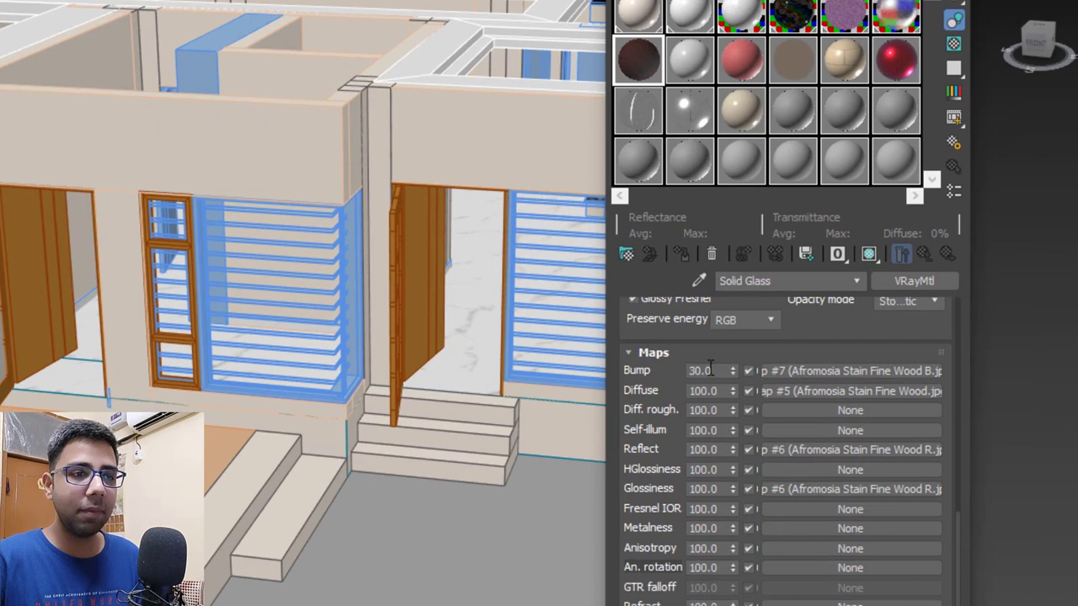
{"action": "double_click", "coordinate": [710, 371]}
{"action": "type", "text": "6"}
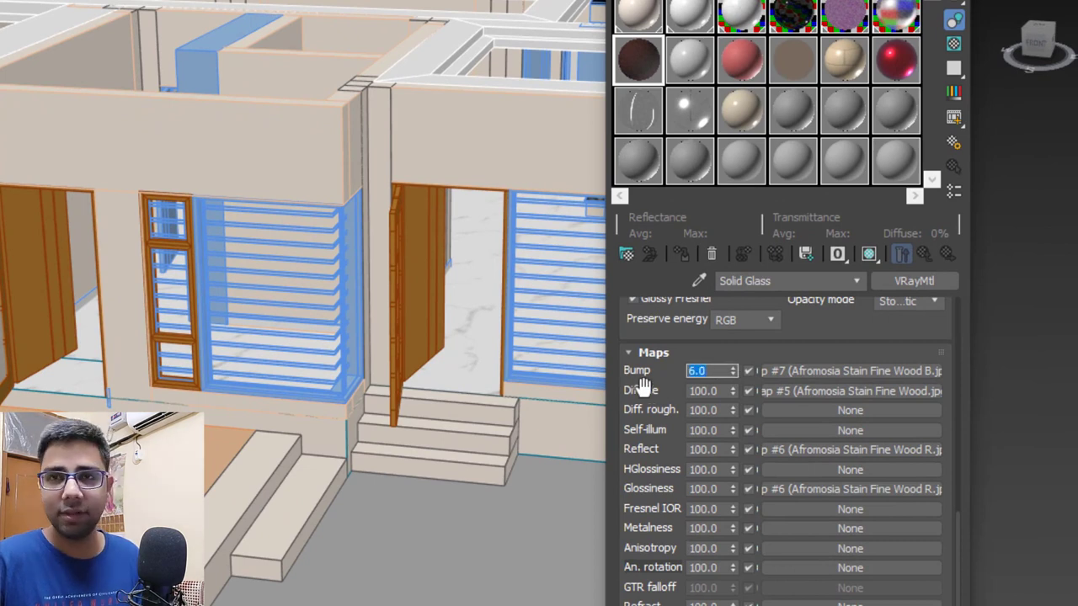
{"action": "left_click_drag", "start_coordinate": [645, 409], "coordinate": [663, 365]}
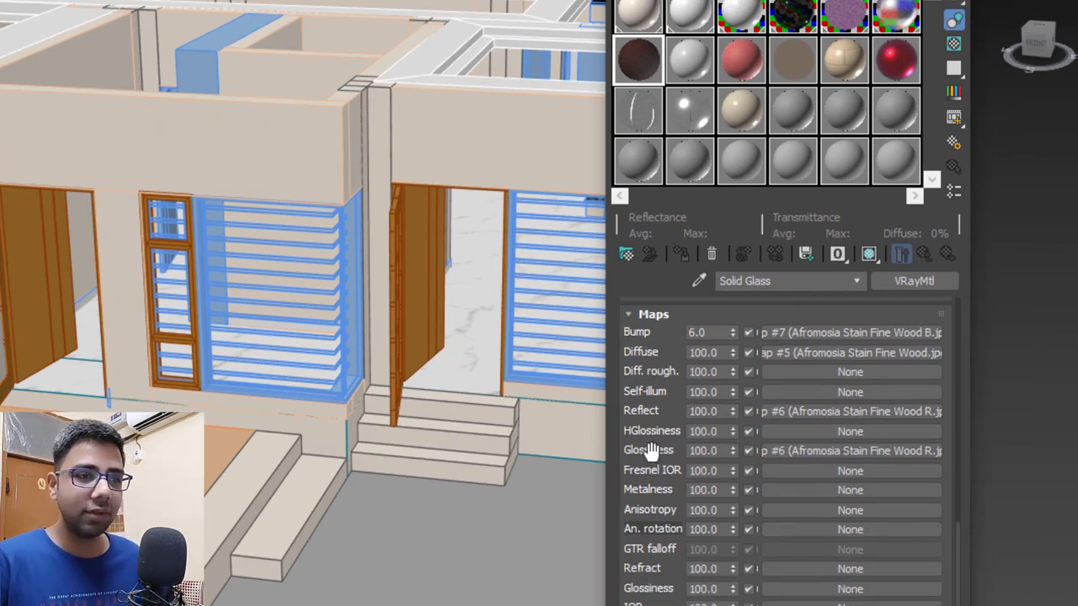
{"action": "double_click", "coordinate": [708, 451]}
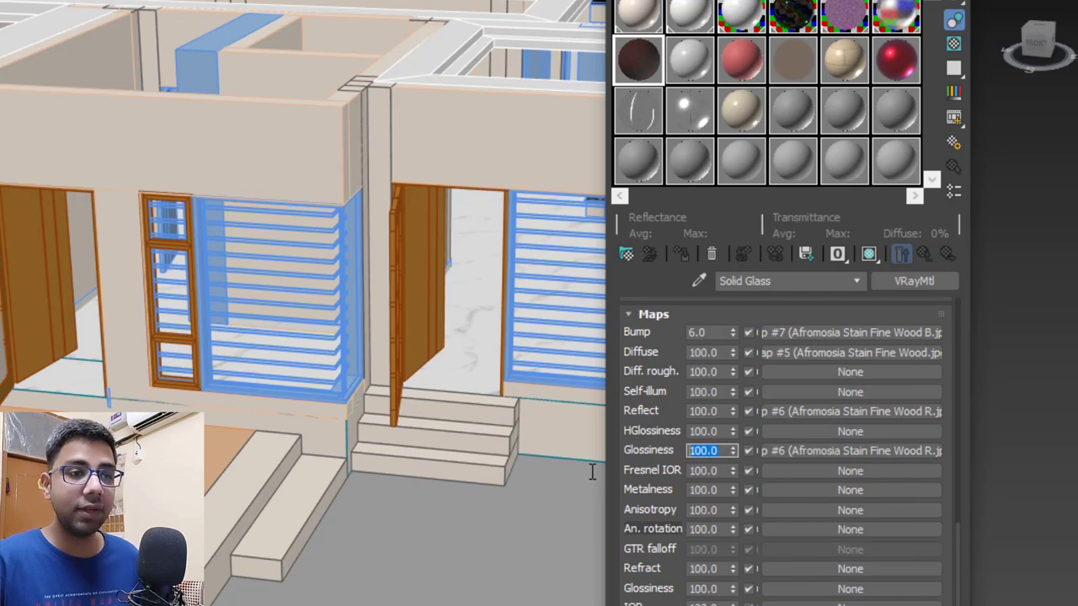
{"action": "key", "text": "Return"}
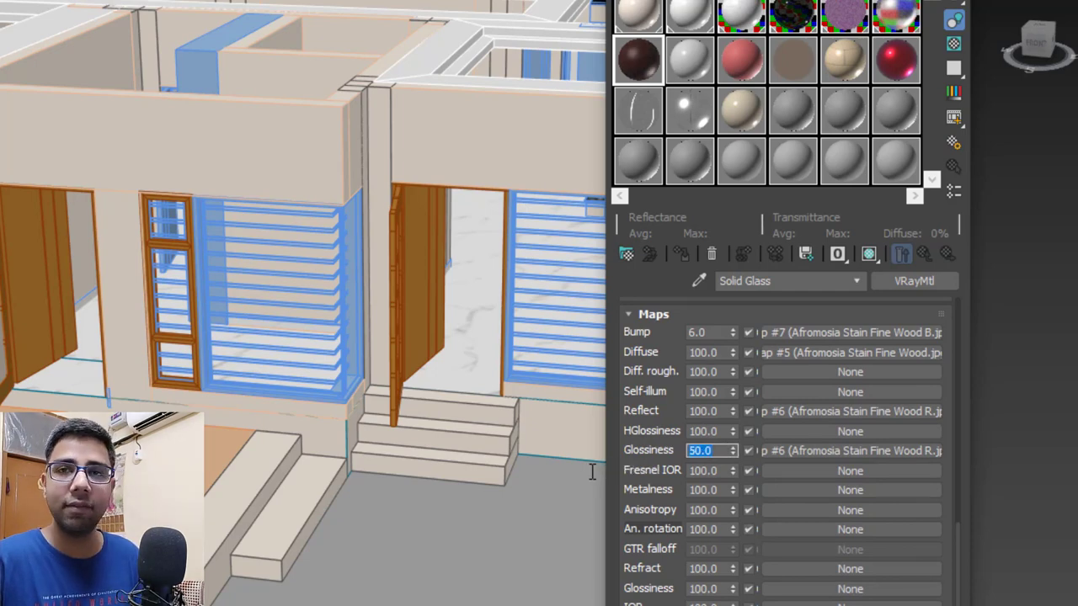
Inspect the wood material in an enlarged sample preview, and close the preview and the Material Editor
{"action": "double_click", "coordinate": [639, 60]}
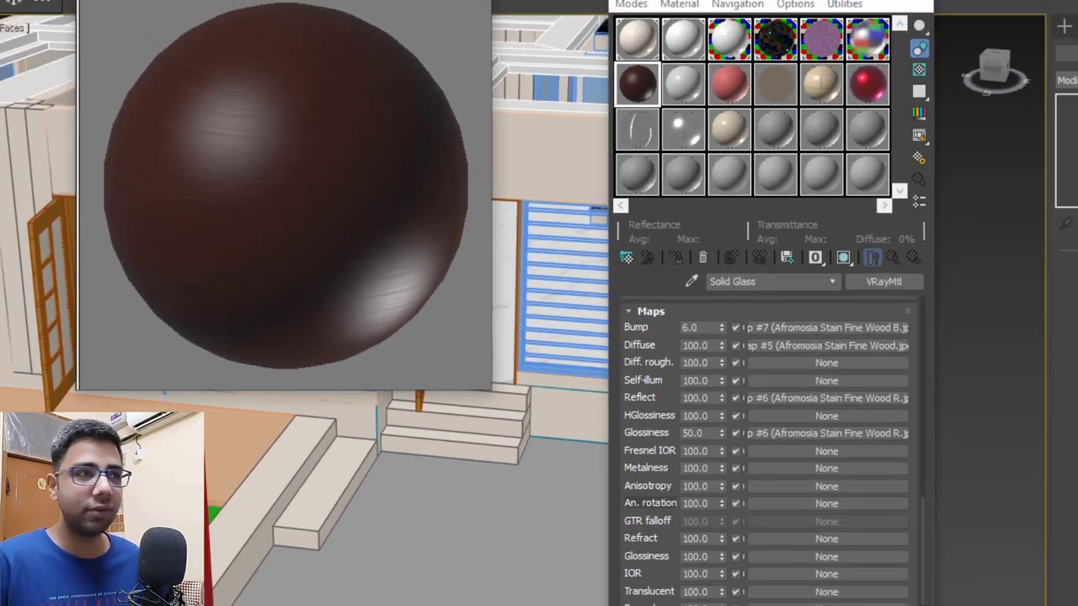
{"action": "left_click", "coordinate": [512, 48]}
{"action": "left_click", "coordinate": [840, 56]}
Select the blue-outlined frame of the large louvred front window beside the entrance with the marble steps
{"action": "middle_click_drag", "start_coordinate": [582, 296], "coordinate": [586, 312], "text": "alt"}
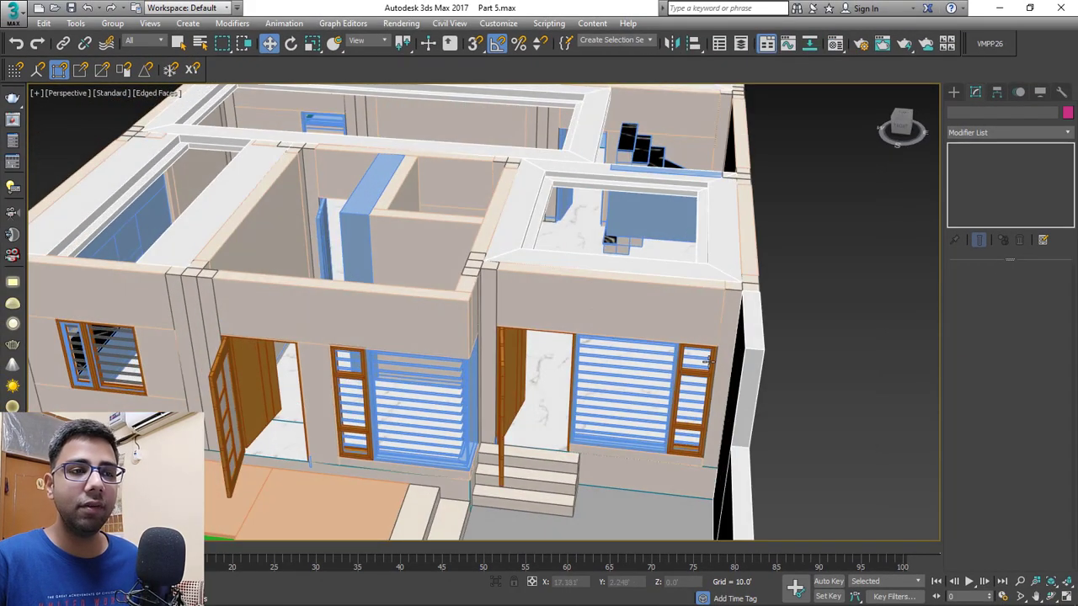
{"action": "middle_click_drag", "start_coordinate": [717, 360], "coordinate": [673, 360], "text": "alt"}
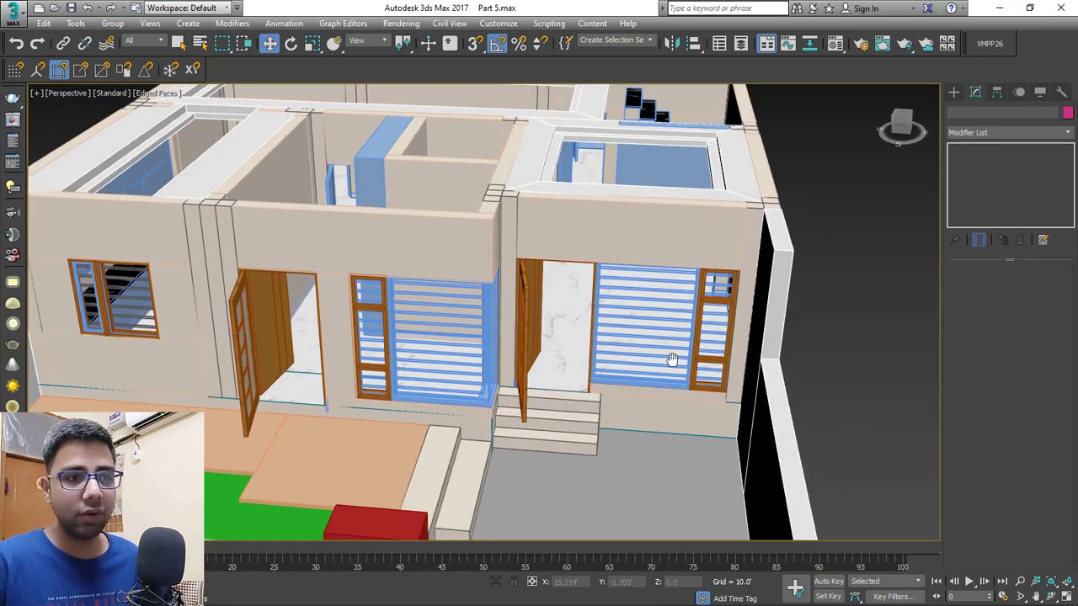
{"action": "scroll", "coordinate": [676, 349], "scroll_direction": "up", "scroll_amount": 6}
{"action": "left_click", "coordinate": [627, 326]}
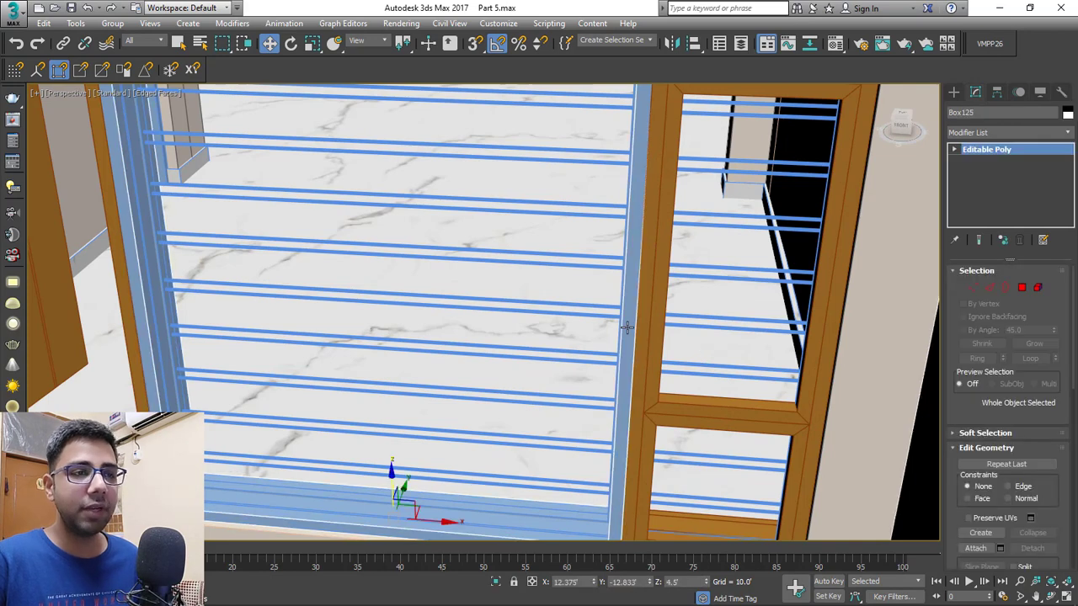
{"action": "scroll", "coordinate": [627, 327], "scroll_direction": "down", "scroll_amount": 3}
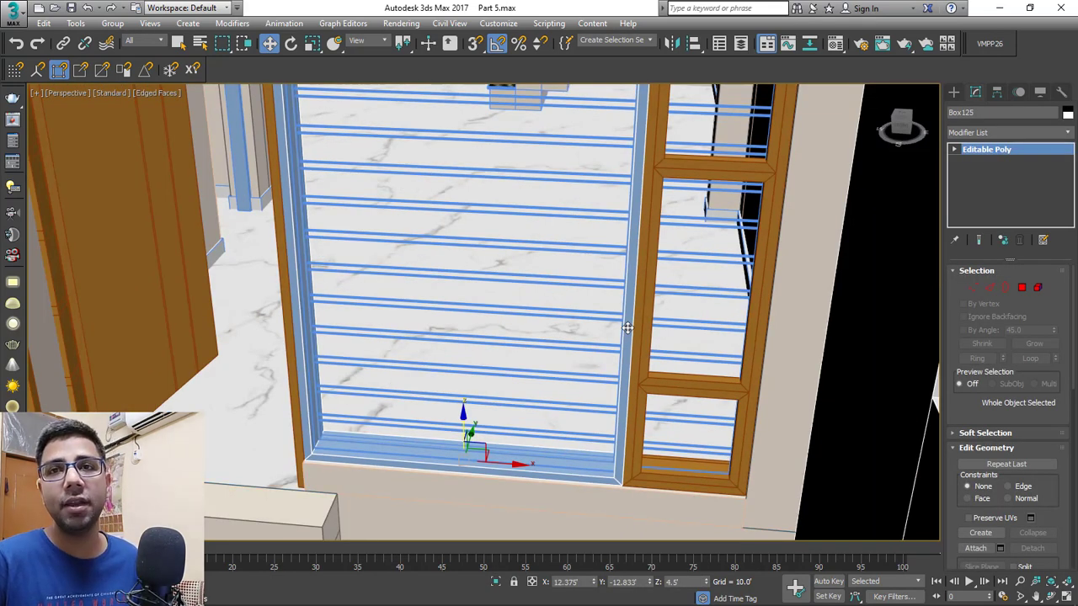
{"action": "middle_click_drag", "start_coordinate": [627, 328], "coordinate": [472, 328], "text": "alt"}
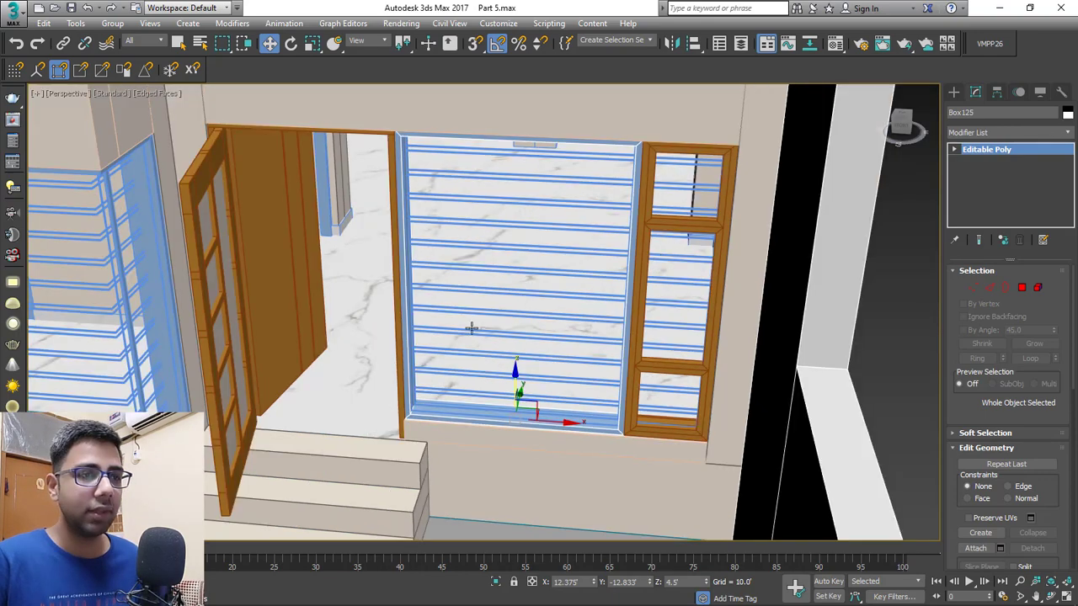
Add the corner window's frame and the narrow sash frame of the small front window to the selection
{"action": "middle_click_drag", "start_coordinate": [576, 303], "coordinate": [734, 241]}
{"action": "scroll", "coordinate": [649, 375], "scroll_direction": "up", "scroll_amount": 4}
{"action": "left_click", "coordinate": [596, 362], "text": "ctrl"}
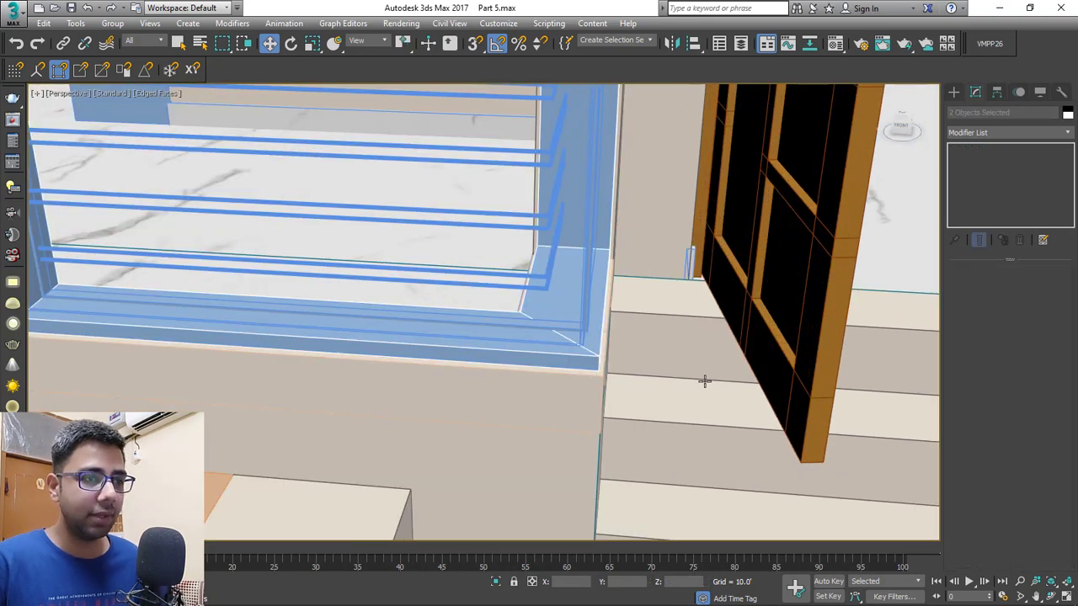
{"action": "scroll", "coordinate": [705, 382], "scroll_direction": "down", "scroll_amount": 5}
{"action": "scroll", "coordinate": [105, 215], "scroll_direction": "up", "scroll_amount": 5}
{"action": "left_click", "coordinate": [105, 215], "text": "ctrl"}
{"action": "scroll", "coordinate": [611, 244], "scroll_direction": "down", "scroll_amount": 5}
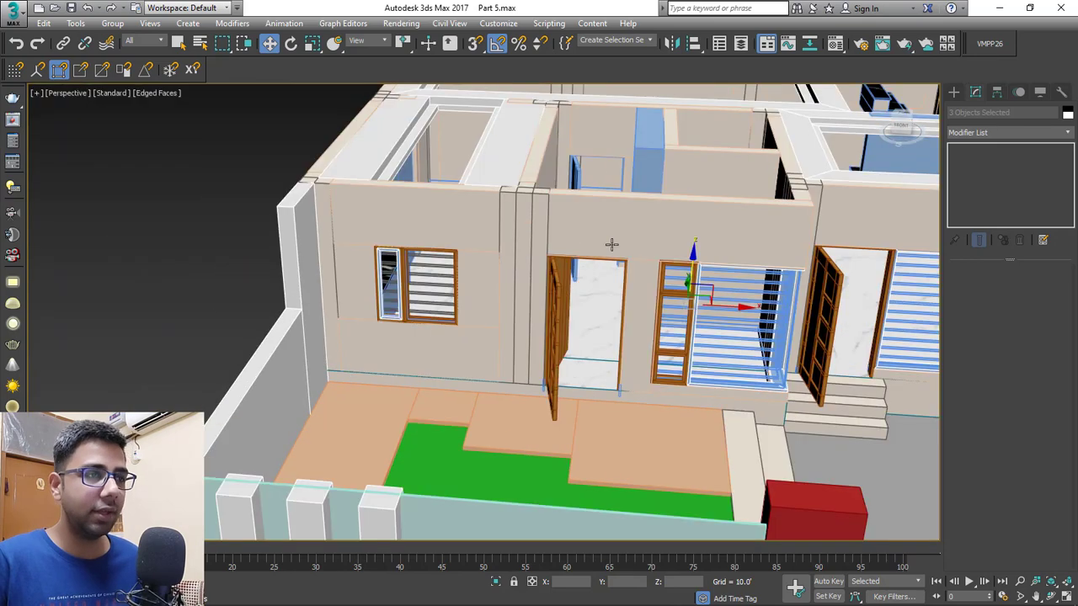
Add the unpainted interior doors near the front rooms and the staircase to the selection
{"action": "middle_click_drag", "start_coordinate": [528, 304], "coordinate": [676, 385], "text": "alt"}
{"action": "scroll", "coordinate": [697, 257], "scroll_direction": "up", "scroll_amount": 5}
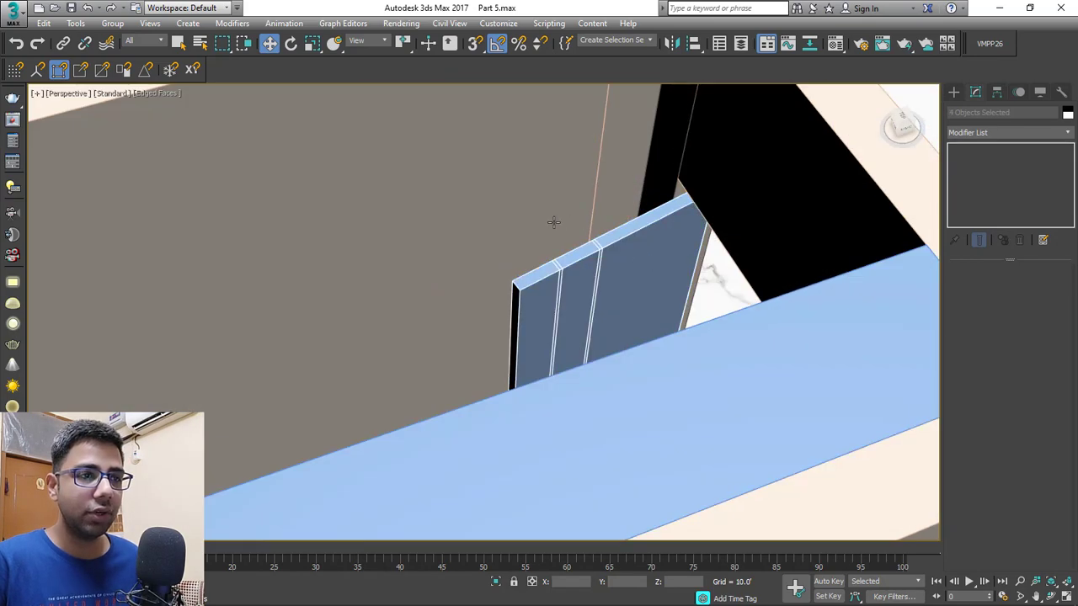
{"action": "left_click", "coordinate": [554, 222], "text": "ctrl"}
{"action": "scroll", "coordinate": [606, 263], "scroll_direction": "down", "scroll_amount": 5}
{"action": "scroll", "coordinate": [739, 277], "scroll_direction": "up", "scroll_amount": 5}
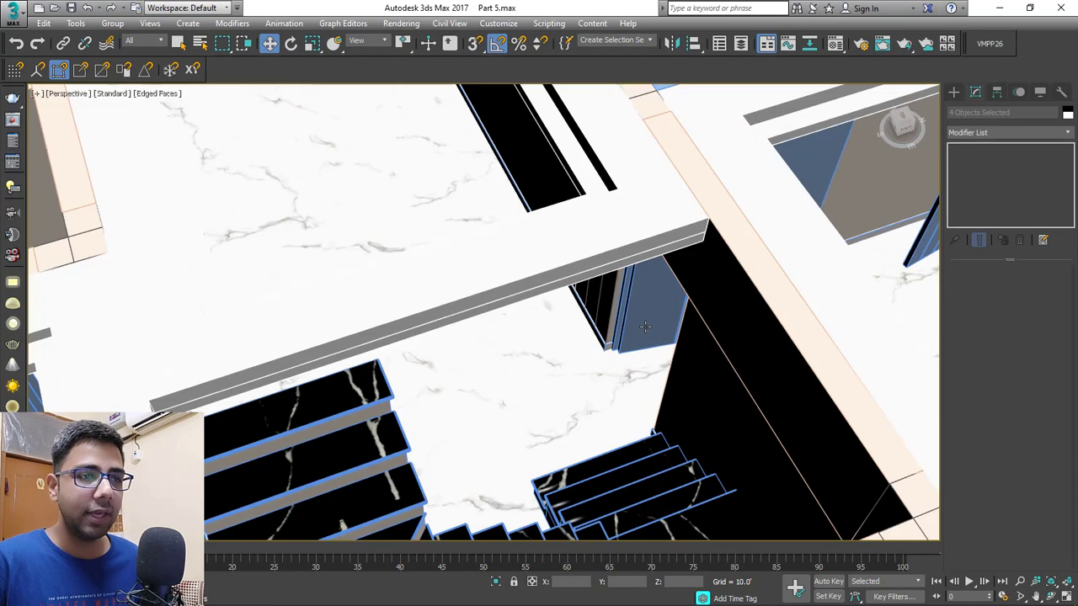
{"action": "left_click", "coordinate": [648, 322], "text": "ctrl"}
{"action": "scroll", "coordinate": [619, 334], "scroll_direction": "down", "scroll_amount": 4}
{"action": "middle_click_drag", "start_coordinate": [483, 253], "coordinate": [448, 204], "text": "alt"}
{"action": "scroll", "coordinate": [447, 204], "scroll_direction": "up", "scroll_amount": 5}
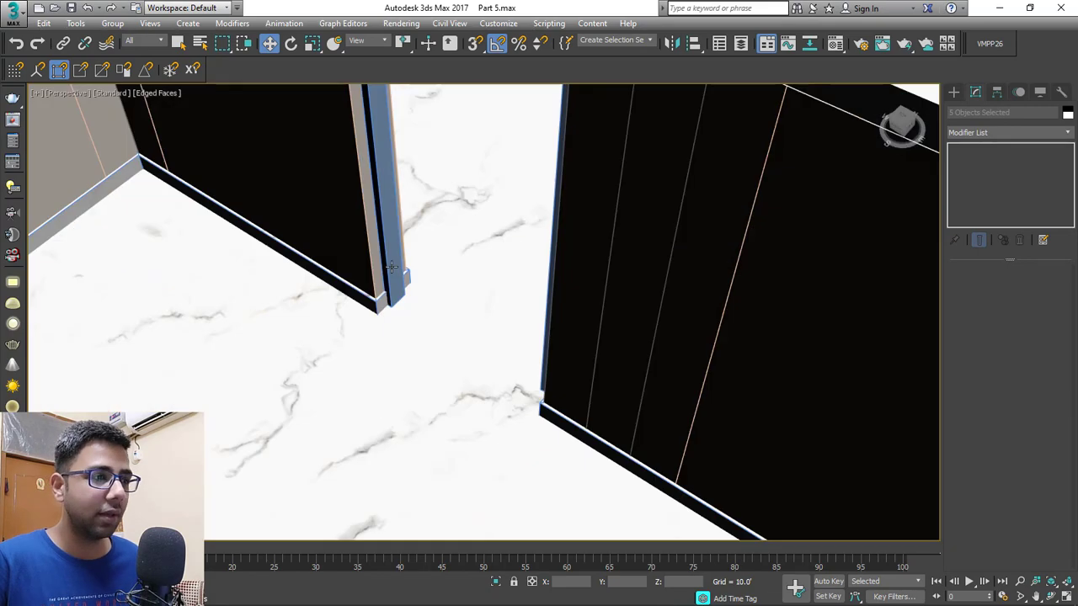
{"action": "left_click", "coordinate": [390, 266], "text": "ctrl"}
Add the unpainted doors of the rear rooms beyond the main hall to the selection
{"action": "scroll", "coordinate": [390, 266], "scroll_direction": "down", "scroll_amount": 5}
{"action": "middle_click_drag", "start_coordinate": [390, 266], "coordinate": [517, 272], "text": "alt"}
{"action": "scroll", "coordinate": [517, 310], "scroll_direction": "up", "scroll_amount": 1}
{"action": "middle_click_drag", "start_coordinate": [518, 310], "coordinate": [474, 337]}
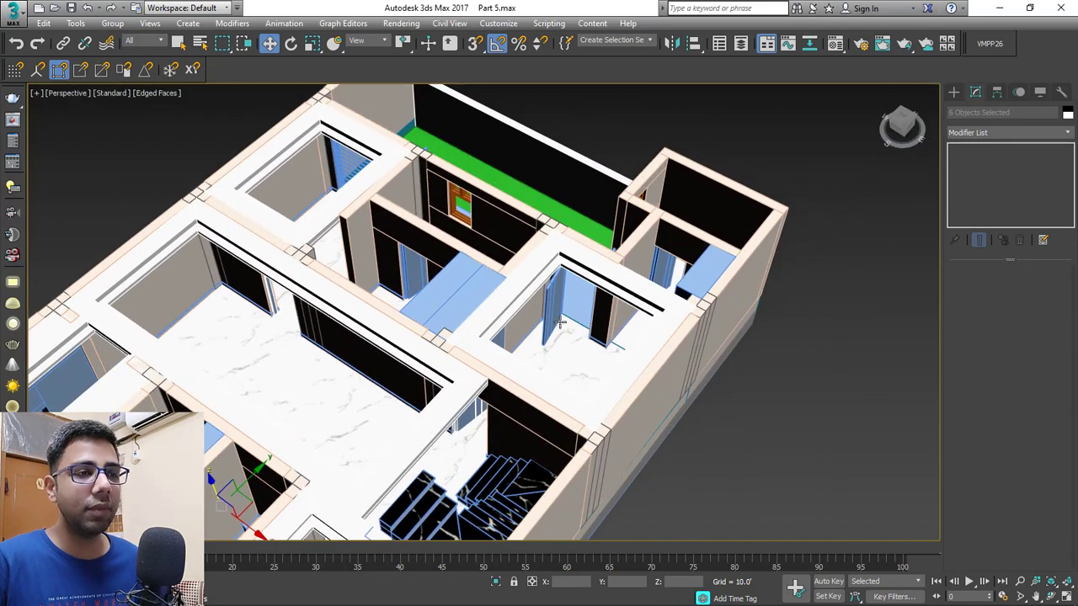
{"action": "scroll", "coordinate": [564, 316], "scroll_direction": "up", "scroll_amount": 5}
{"action": "left_click", "coordinate": [567, 308], "text": "ctrl"}
{"action": "scroll", "coordinate": [568, 309], "scroll_direction": "down", "scroll_amount": 5}
{"action": "middle_click_drag", "start_coordinate": [353, 198], "coordinate": [449, 207], "text": "alt"}
{"action": "middle_click_drag", "start_coordinate": [463, 283], "coordinate": [599, 303]}
{"action": "scroll", "coordinate": [598, 303], "scroll_direction": "up", "scroll_amount": 5}
{"action": "left_click", "coordinate": [659, 285], "text": "ctrl"}
Add the remaining unpainted door and window frames around the back rooms to complete the selection of 11 objects
{"action": "scroll", "coordinate": [659, 284], "scroll_direction": "down", "scroll_amount": 4}
{"action": "scroll", "coordinate": [463, 227], "scroll_direction": "up", "scroll_amount": 5}
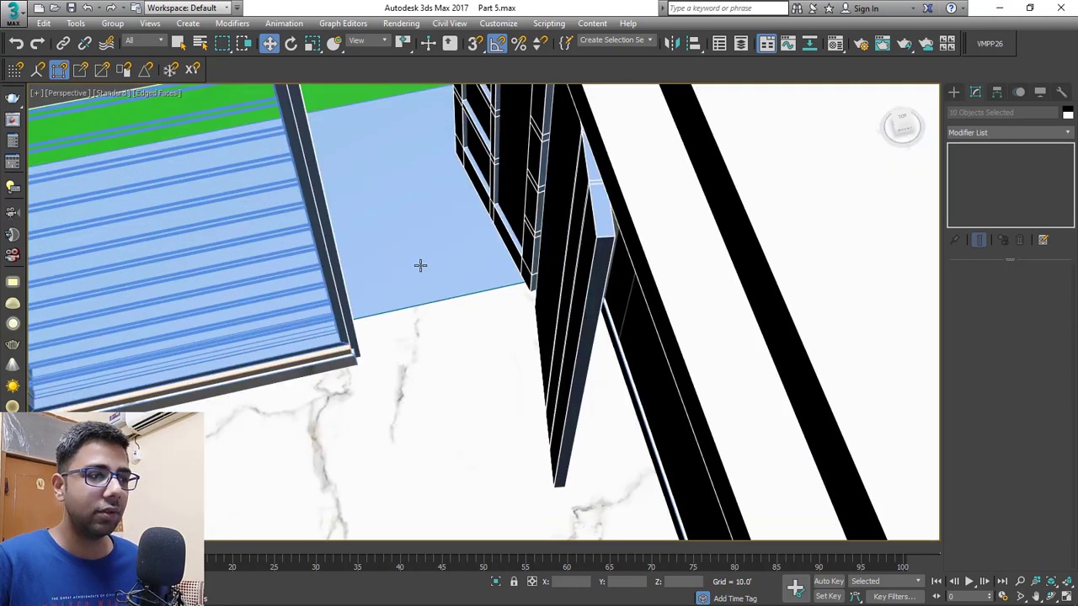
{"action": "left_click", "coordinate": [421, 265], "text": "ctrl"}
{"action": "scroll", "coordinate": [421, 264], "scroll_direction": "down", "scroll_amount": 5}
{"action": "scroll", "coordinate": [392, 278], "scroll_direction": "up", "scroll_amount": 5}
{"action": "left_click", "coordinate": [429, 283], "text": "ctrl"}
{"action": "scroll", "coordinate": [431, 285], "scroll_direction": "down", "scroll_amount": 4}
{"action": "left_click", "coordinate": [556, 310], "text": "ctrl"}
{"action": "scroll", "coordinate": [368, 410], "scroll_direction": "down", "scroll_amount": 4}
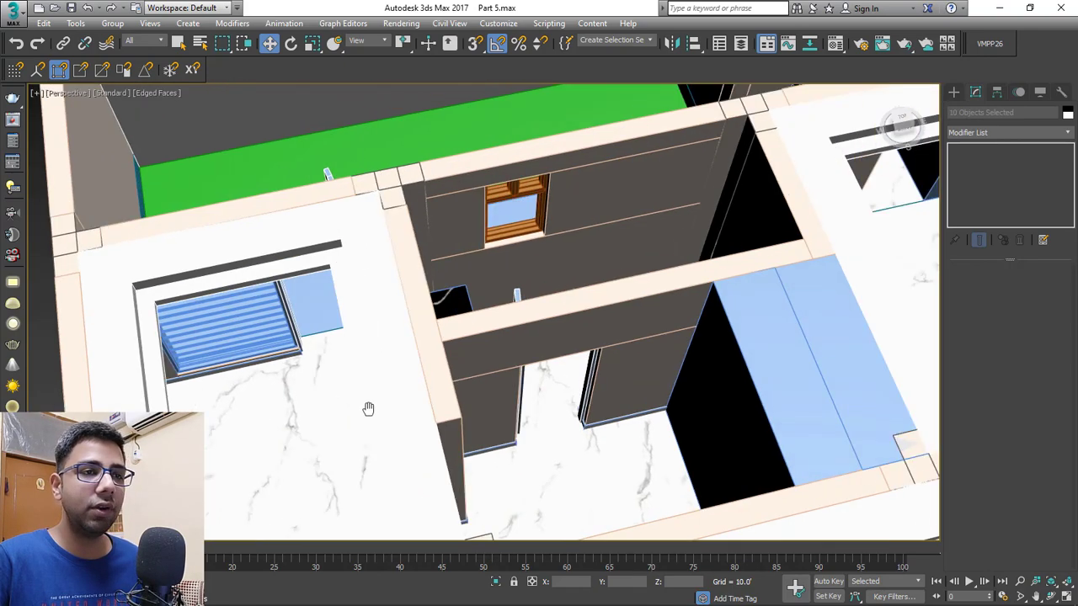
{"action": "scroll", "coordinate": [373, 325], "scroll_direction": "up", "scroll_amount": 5}
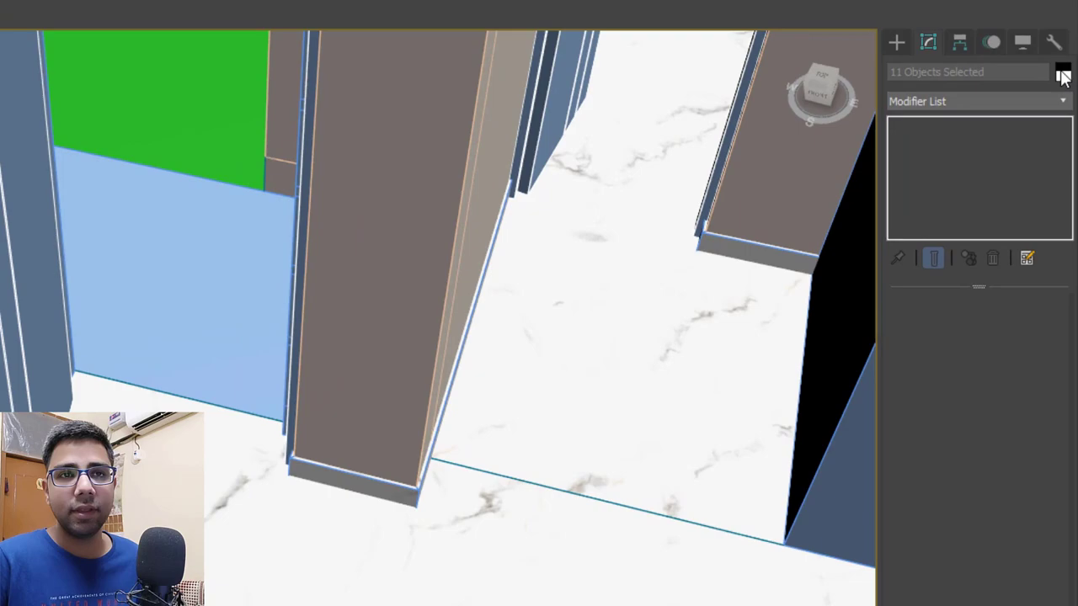
Give the 11 selected door and window objects the orange-brown basic object colour of the other woodwork
{"action": "left_click", "coordinate": [1062, 74]}
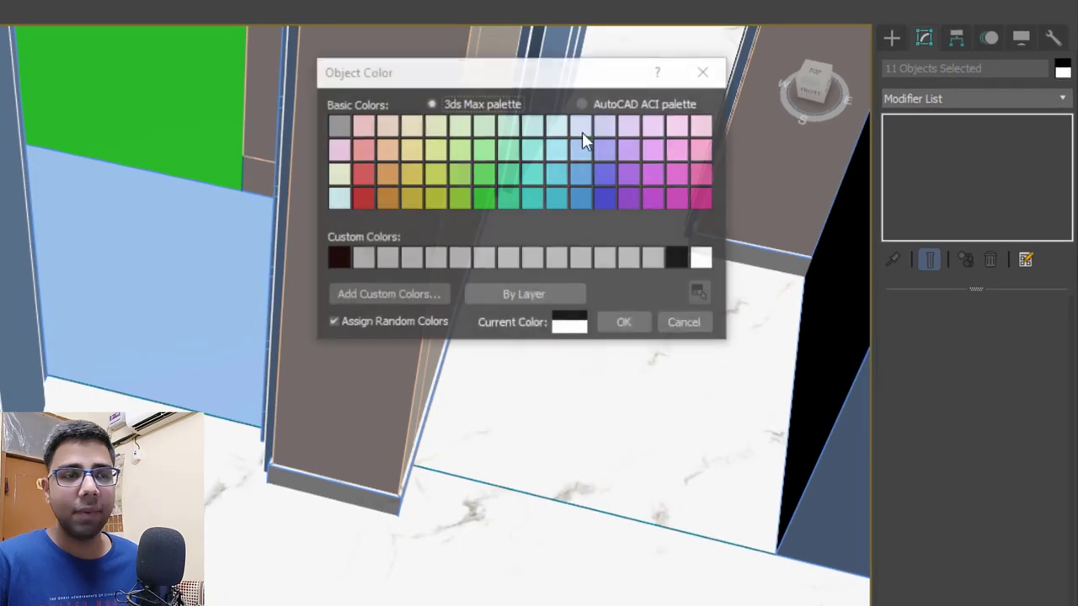
{"action": "left_click", "coordinate": [404, 196]}
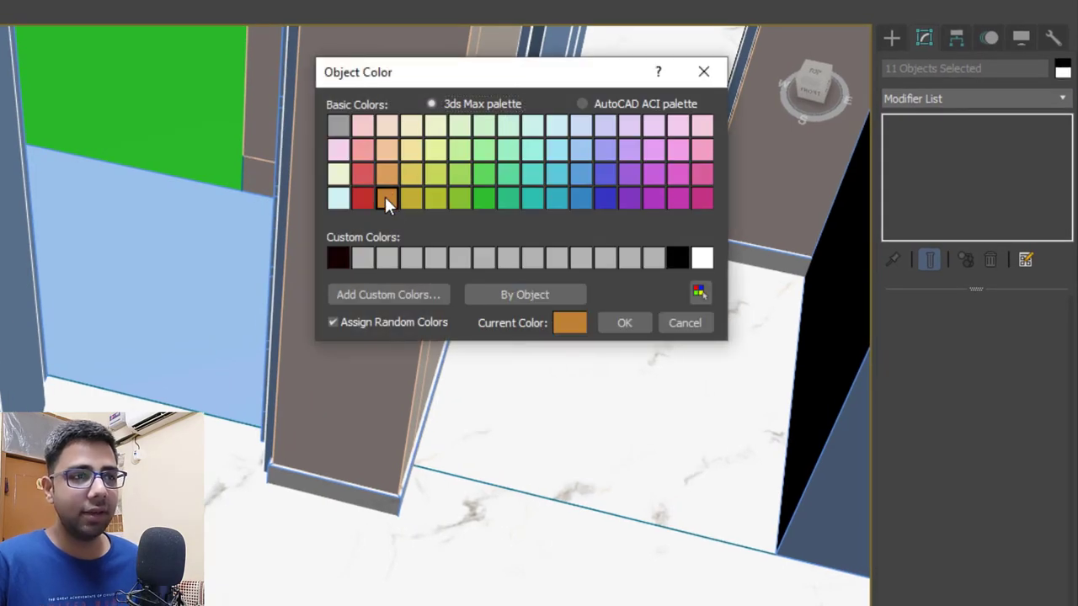
{"action": "left_click", "coordinate": [625, 323]}
Select all orange-brown doors and window frames by colour, using the open front door as reference
{"action": "middle_click_drag", "start_coordinate": [555, 384], "coordinate": [812, 340], "text": "alt"}
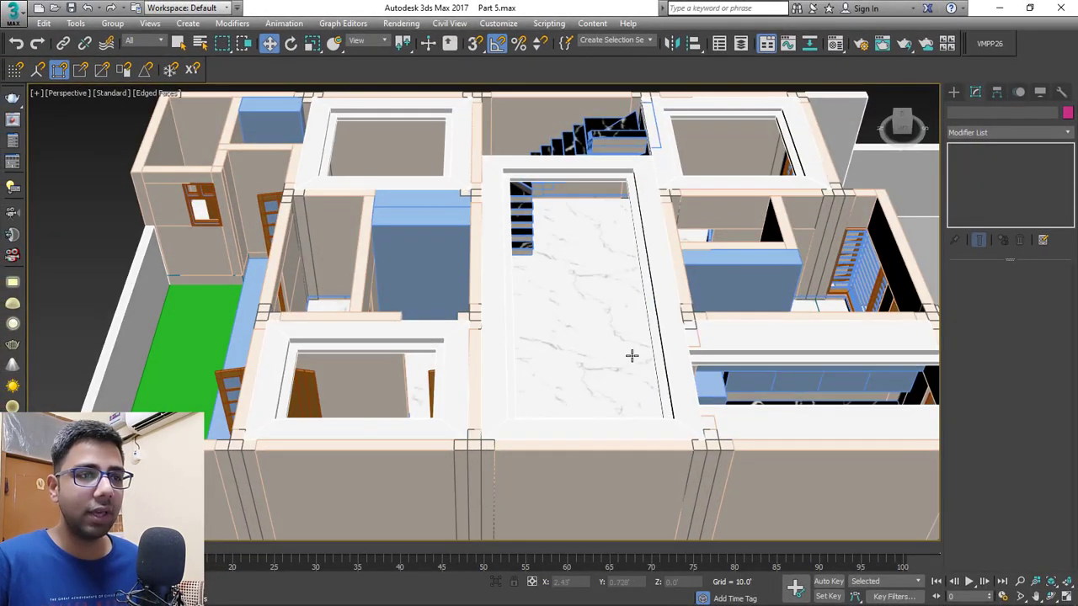
{"action": "scroll", "coordinate": [812, 340], "scroll_direction": "down", "scroll_amount": 3}
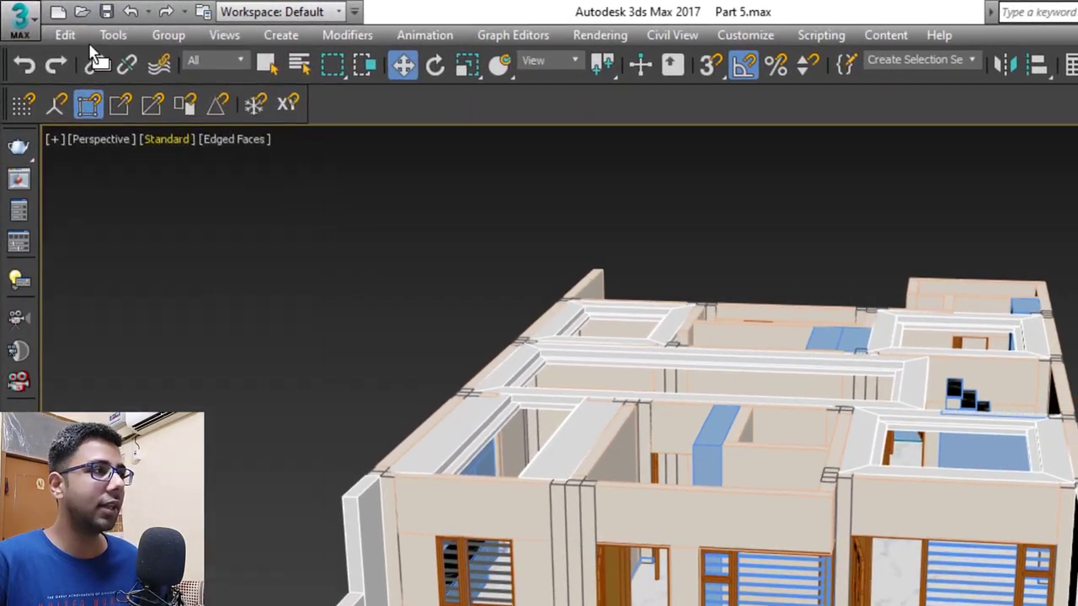
{"action": "left_click", "coordinate": [65, 35]}
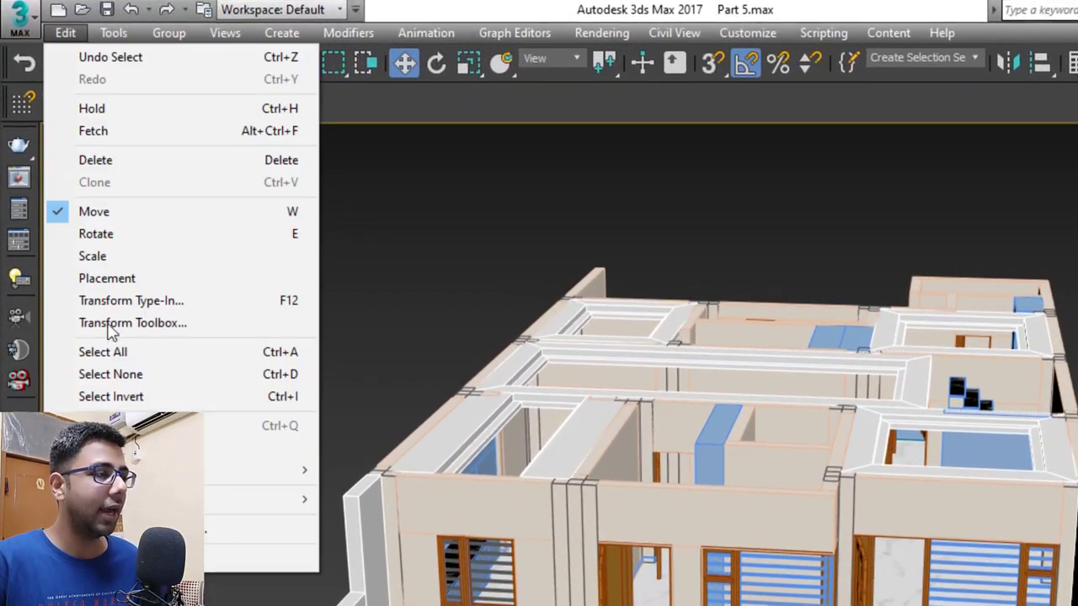
{"action": "mouse_move", "coordinate": [169, 470]}
{"action": "left_click", "coordinate": [408, 257]}
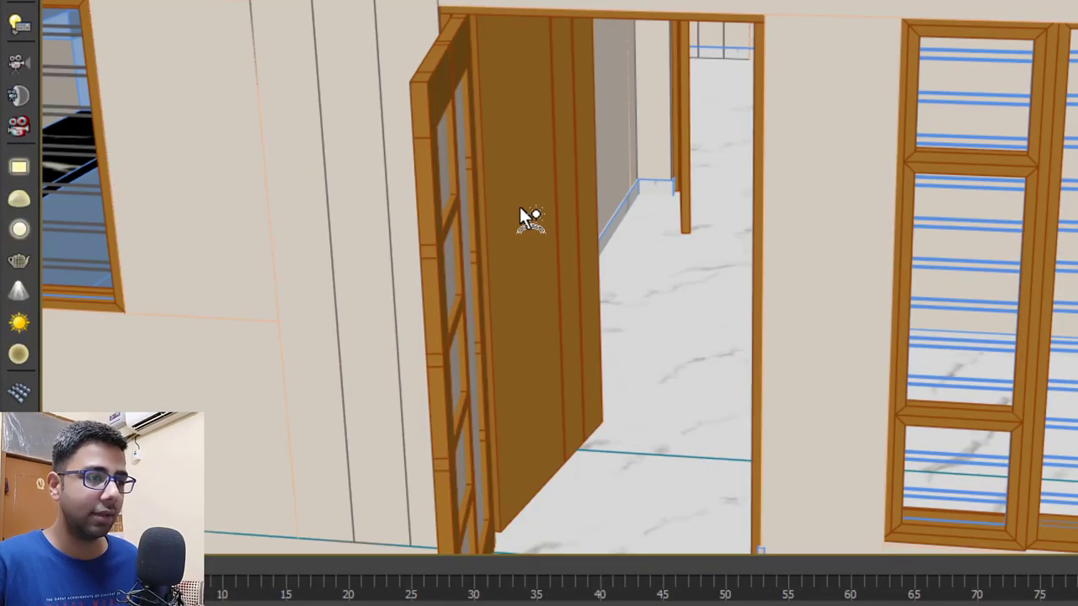
{"action": "left_click", "coordinate": [515, 202]}
{"action": "scroll", "coordinate": [517, 202], "scroll_direction": "down", "scroll_amount": 5}
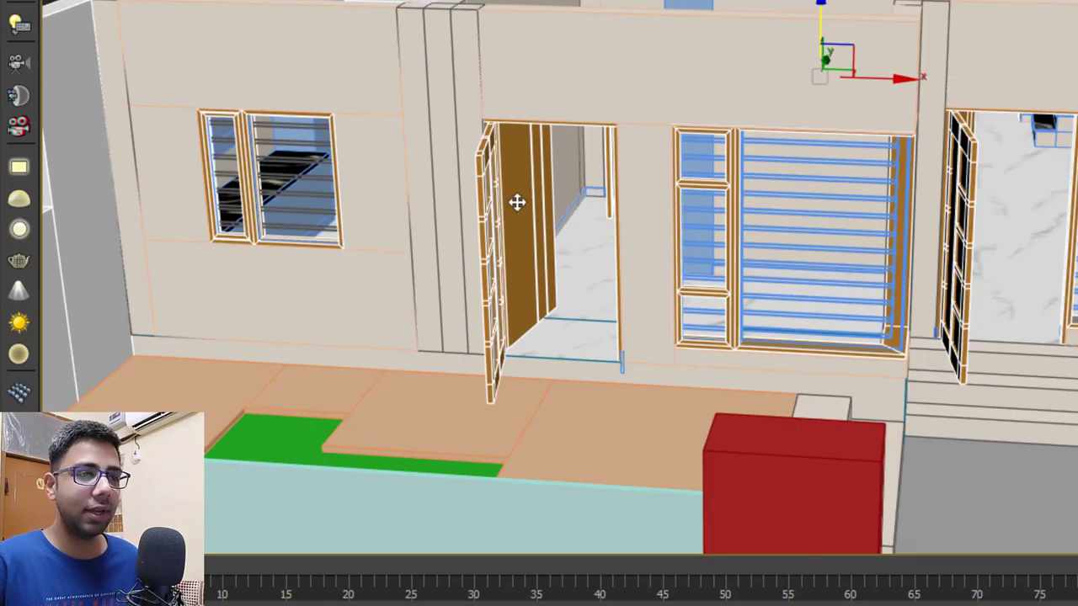
Assign the dark wood material to the selected doors and window frames and display it shaded in the viewport
{"action": "scroll", "coordinate": [657, 241], "scroll_direction": "down", "scroll_amount": 3}
{"action": "mouse_move", "coordinate": [929, 279]}
{"action": "middle_mouse_down", "text": "alt"}
{"action": "mouse_move", "coordinate": [898, 320]}
{"action": "mouse_move", "coordinate": [934, 275]}
{"action": "middle_mouse_up", "text": "alt"}
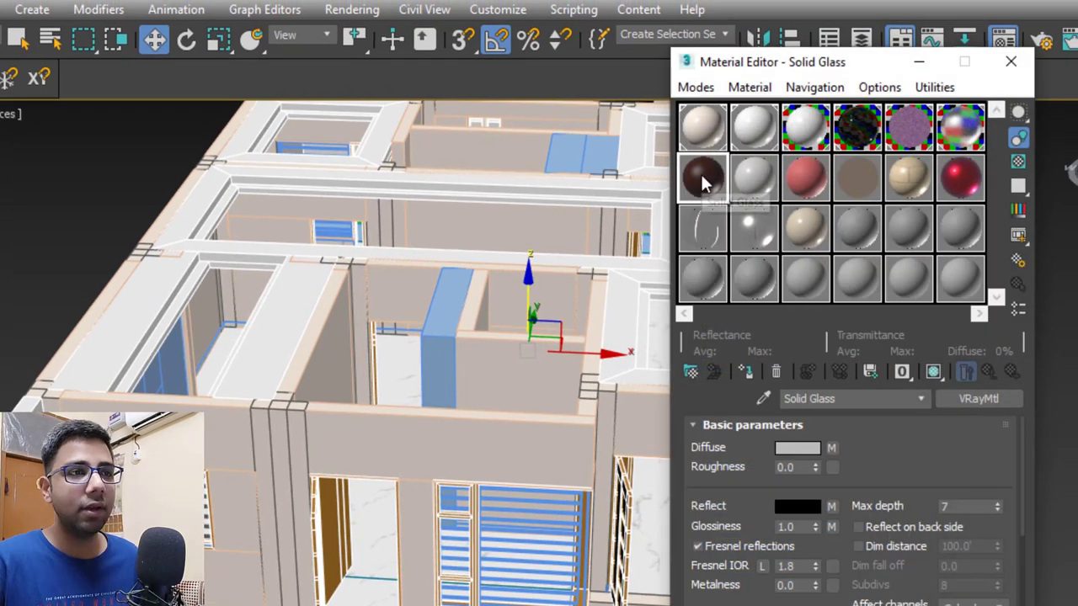
{"action": "left_click", "coordinate": [745, 372]}
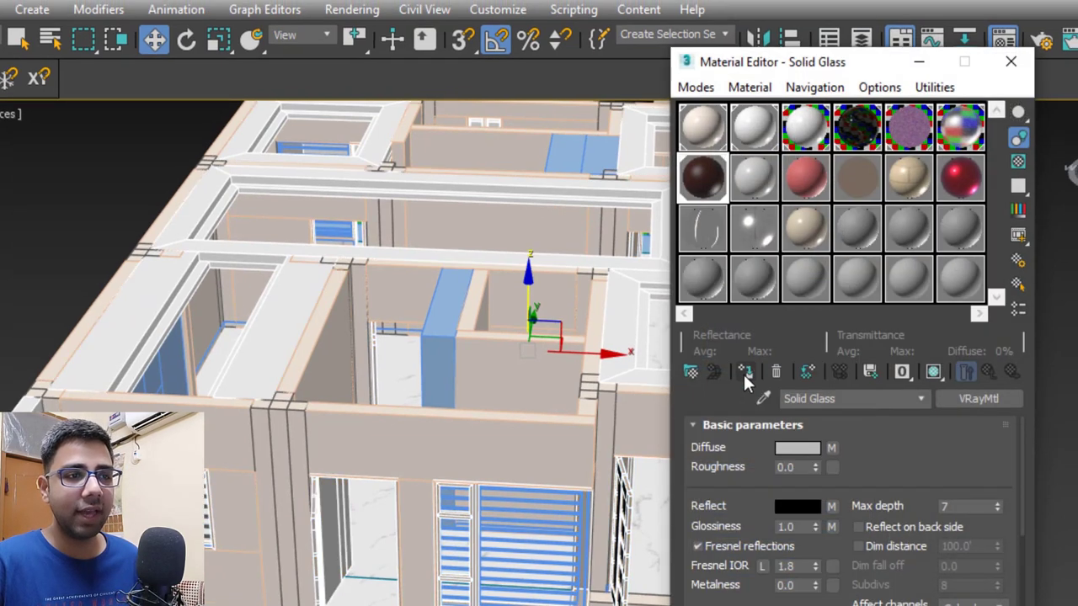
{"action": "left_click", "coordinate": [933, 373]}
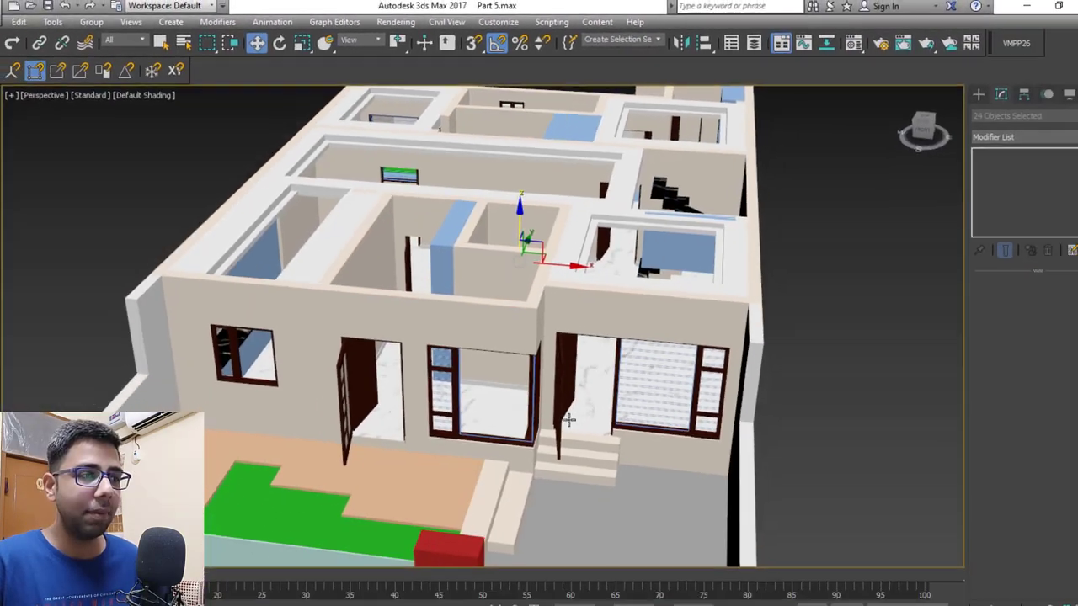
Isolate the plain interior door with its frame and show its edged faces
{"action": "middle_click_drag", "start_coordinate": [589, 379], "coordinate": [384, 280], "text": "alt"}
{"action": "scroll", "coordinate": [416, 317], "scroll_direction": "down", "scroll_amount": 2}
{"action": "scroll", "coordinate": [432, 312], "scroll_direction": "up", "scroll_amount": 5}
{"action": "left_click", "coordinate": [428, 327]}
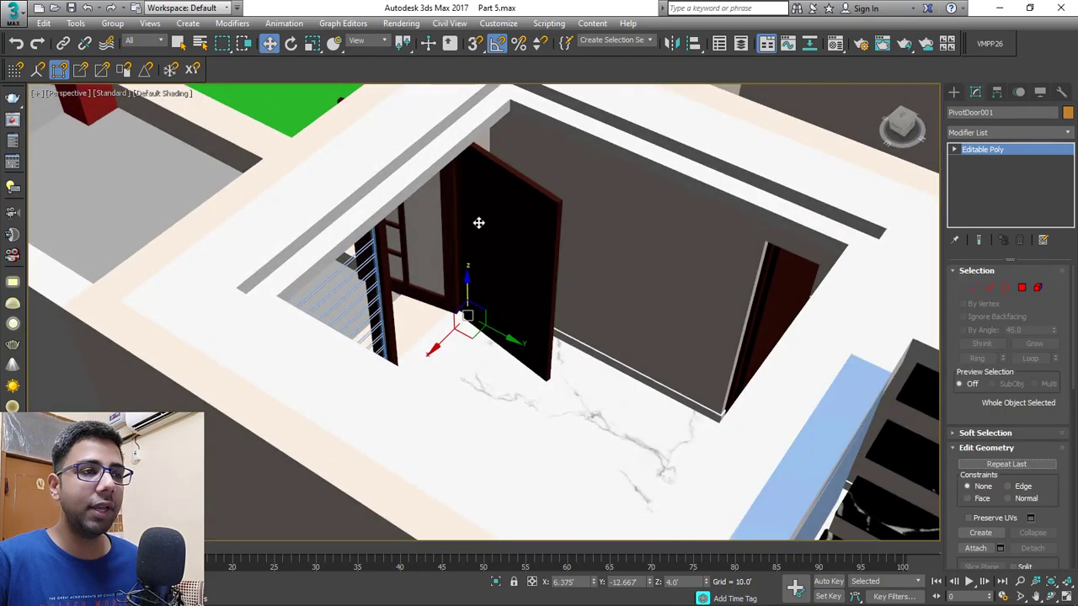
{"action": "scroll", "coordinate": [530, 226], "scroll_direction": "up", "scroll_amount": 6}
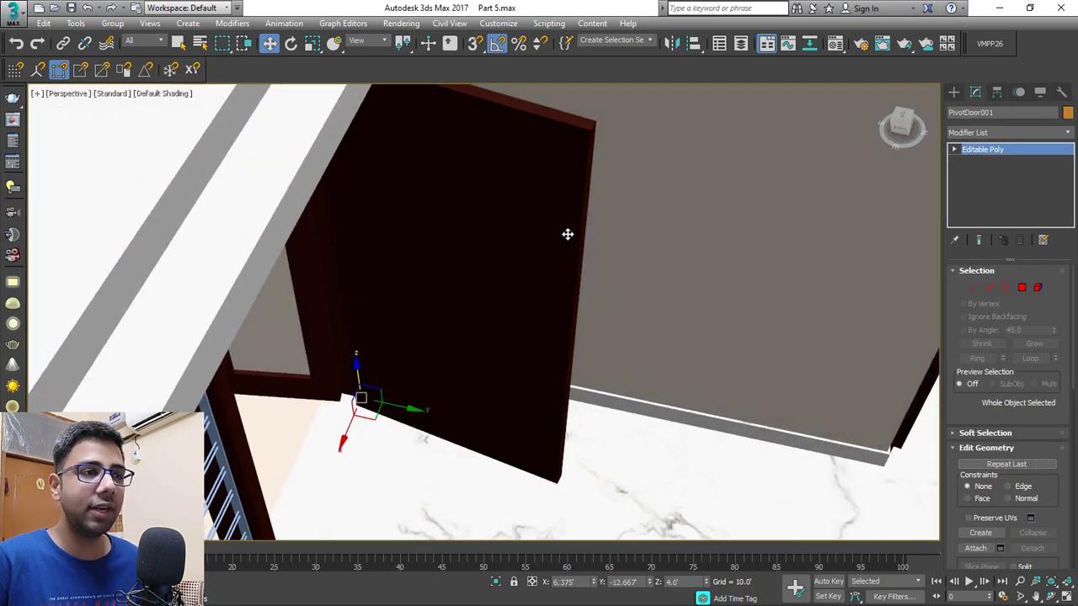
{"action": "key", "text": "alt+q"}
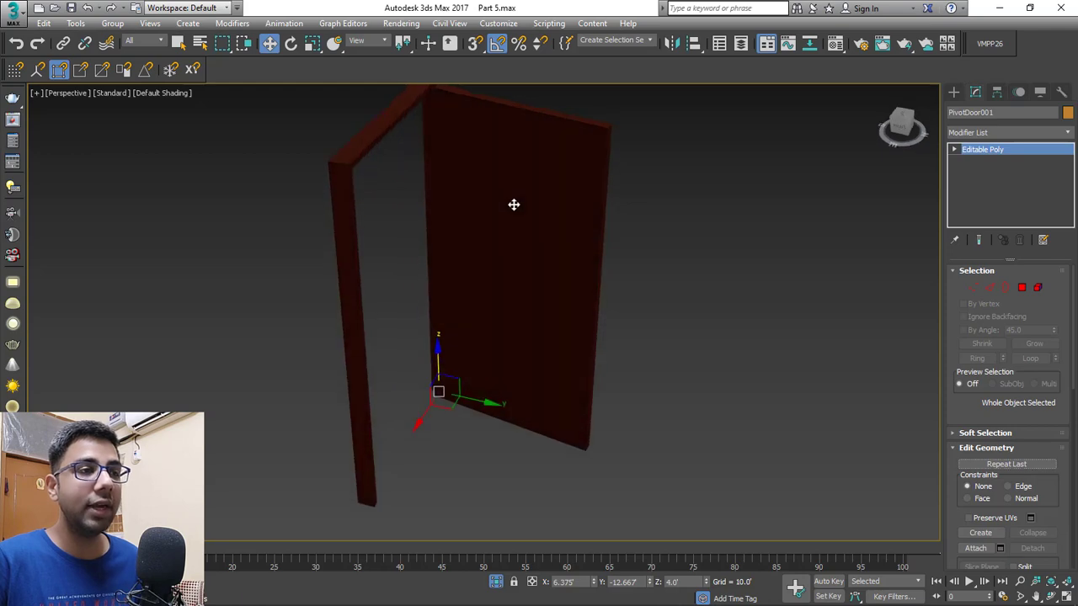
{"action": "key", "text": "F4"}
{"action": "mouse_move", "coordinate": [514, 205]}
{"action": "middle_mouse_down", "text": "alt"}
{"action": "mouse_move", "coordinate": [594, 168]}
{"action": "mouse_move", "coordinate": [577, 168]}
{"action": "middle_mouse_up", "text": "alt"}
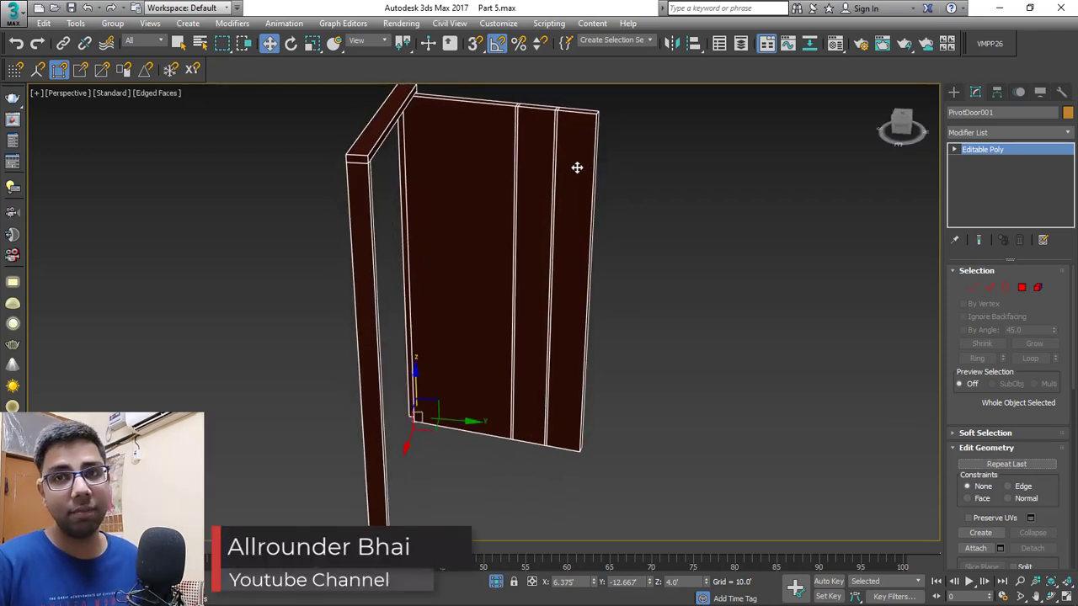
Convert the Ceramic sample material, beside the dark wood one, from Physical Material to VRayMtl
{"action": "key", "text": "m"}
{"action": "middle_click_drag", "start_coordinate": [542, 119], "coordinate": [508, 154]}
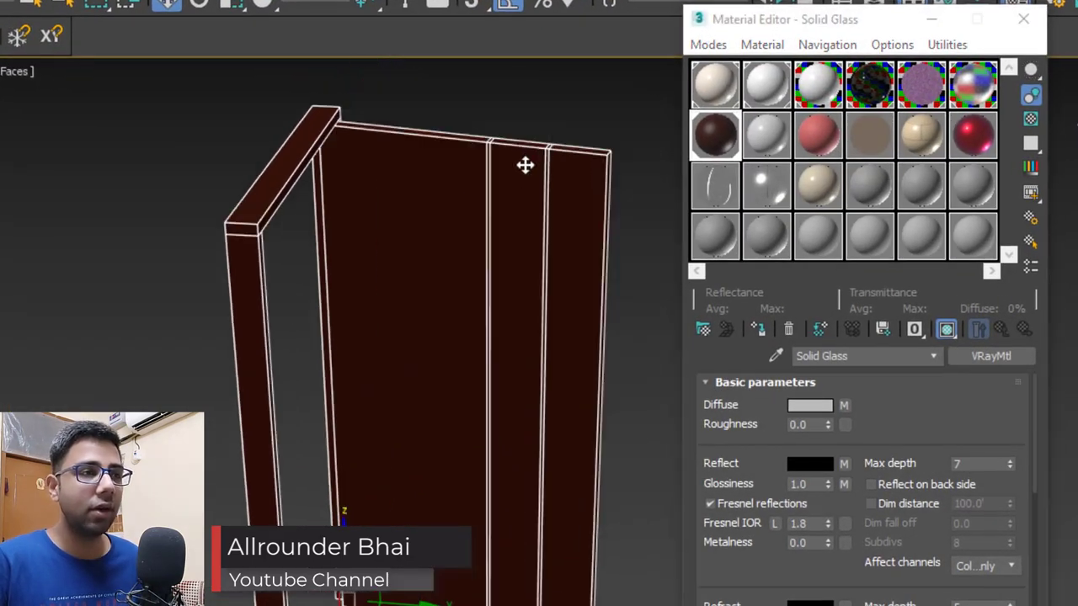
{"action": "scroll", "coordinate": [510, 155], "scroll_direction": "up", "scroll_amount": 5}
{"action": "middle_click_drag", "start_coordinate": [554, 184], "coordinate": [378, 258]}
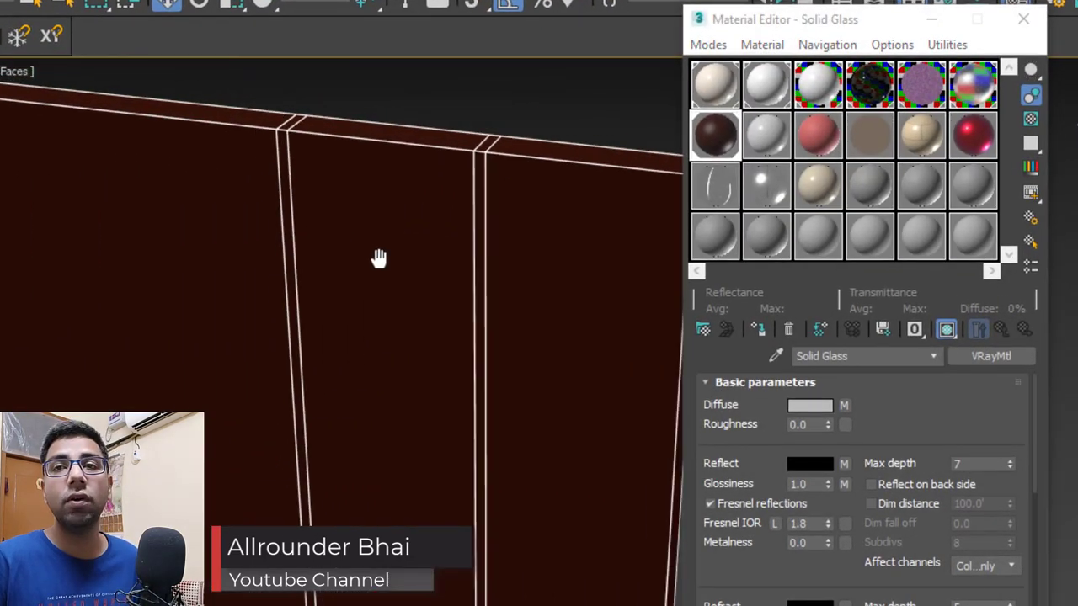
{"action": "left_click", "coordinate": [768, 137]}
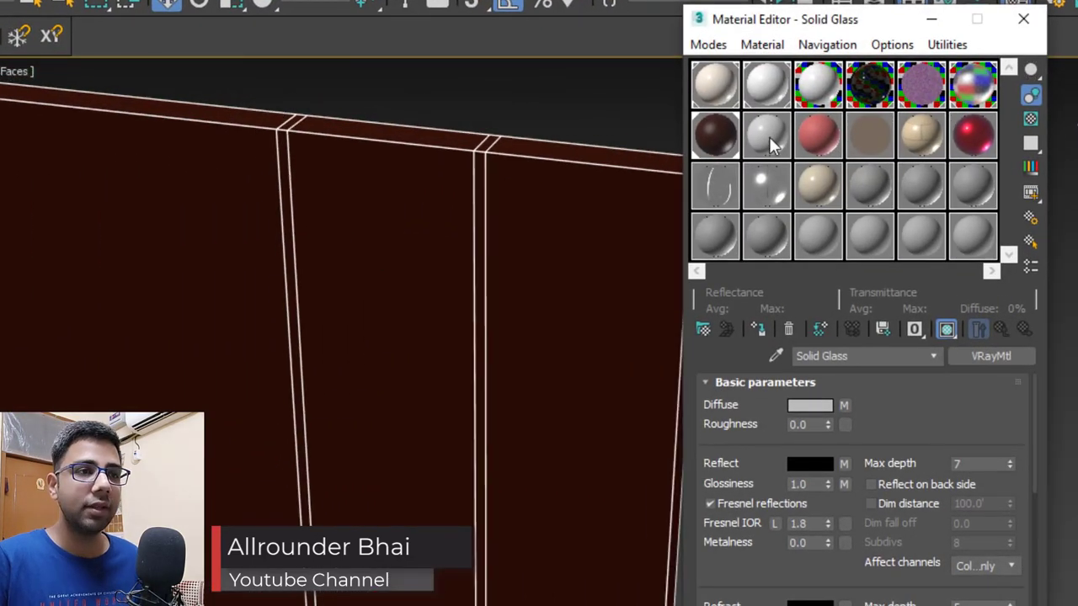
{"action": "middle_click_drag", "start_coordinate": [511, 267], "coordinate": [477, 280]}
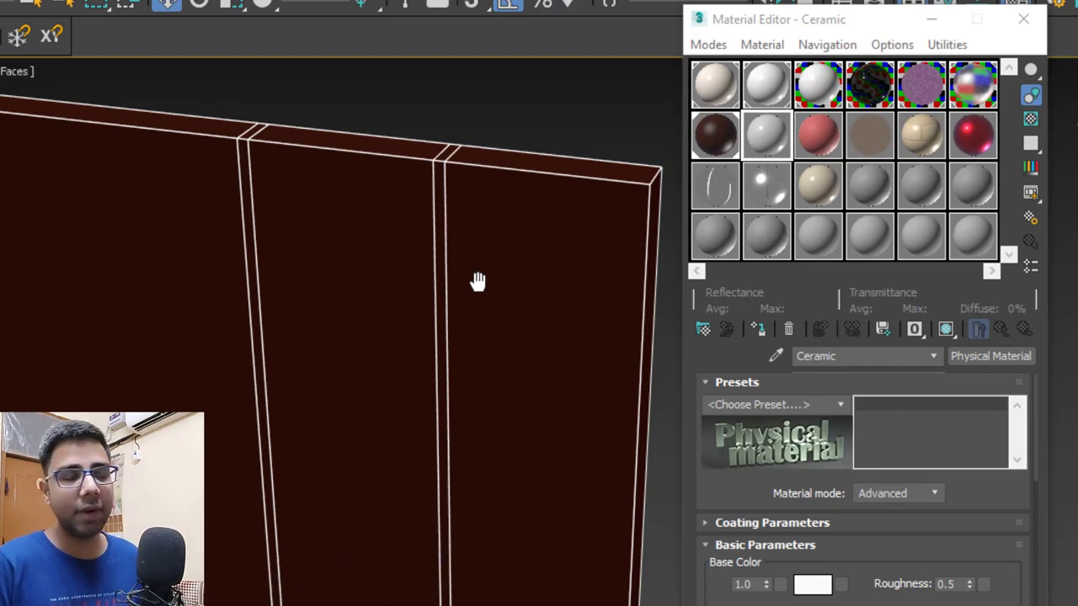
{"action": "left_click", "coordinate": [990, 356]}
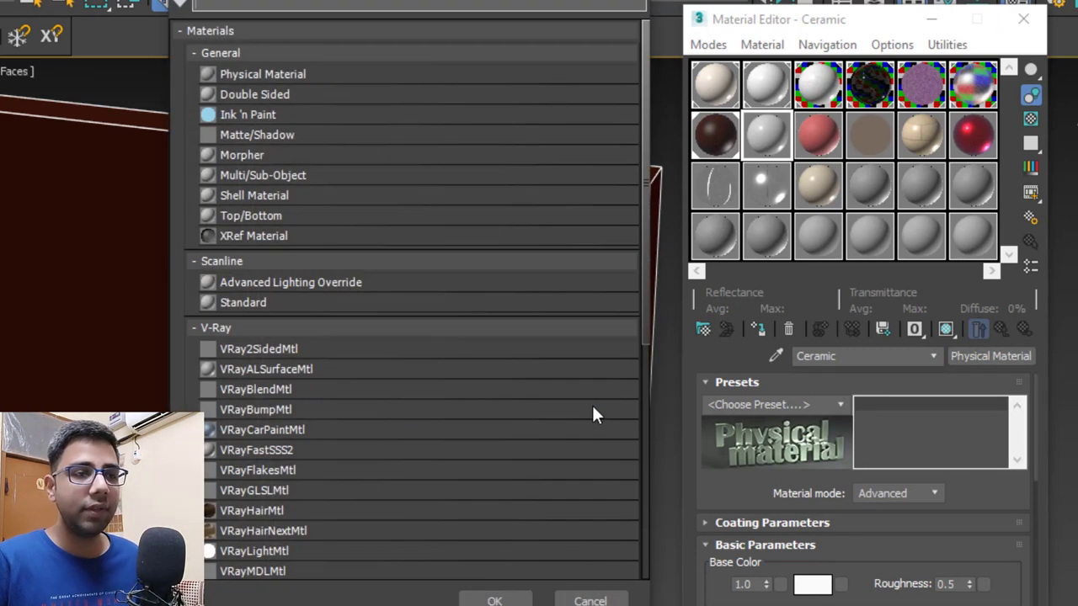
{"action": "scroll", "coordinate": [332, 428], "scroll_direction": "down", "scroll_amount": 2}
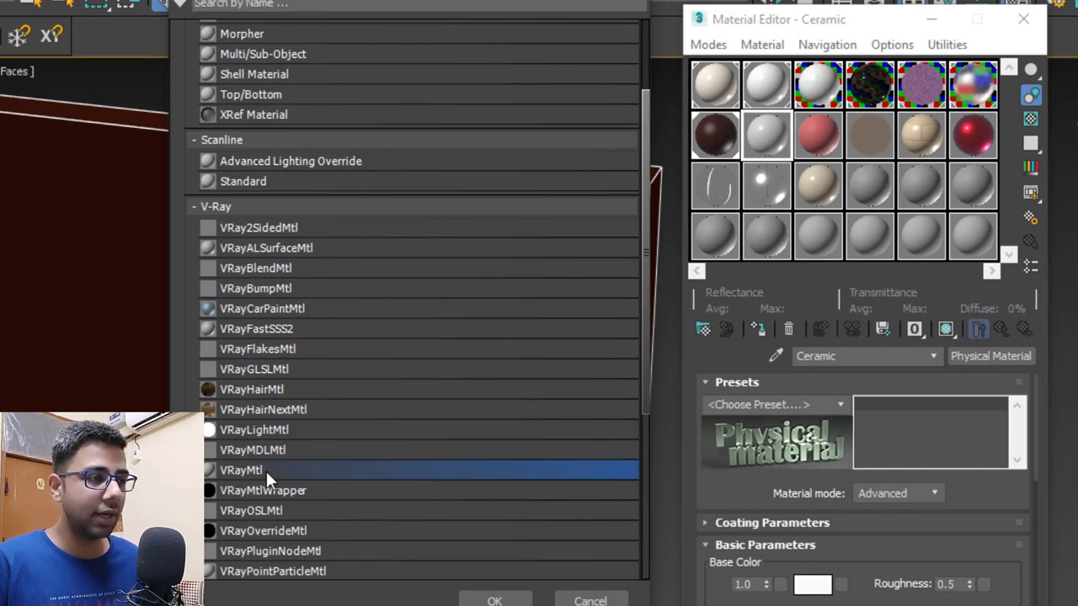
{"action": "double_click", "coordinate": [266, 471]}
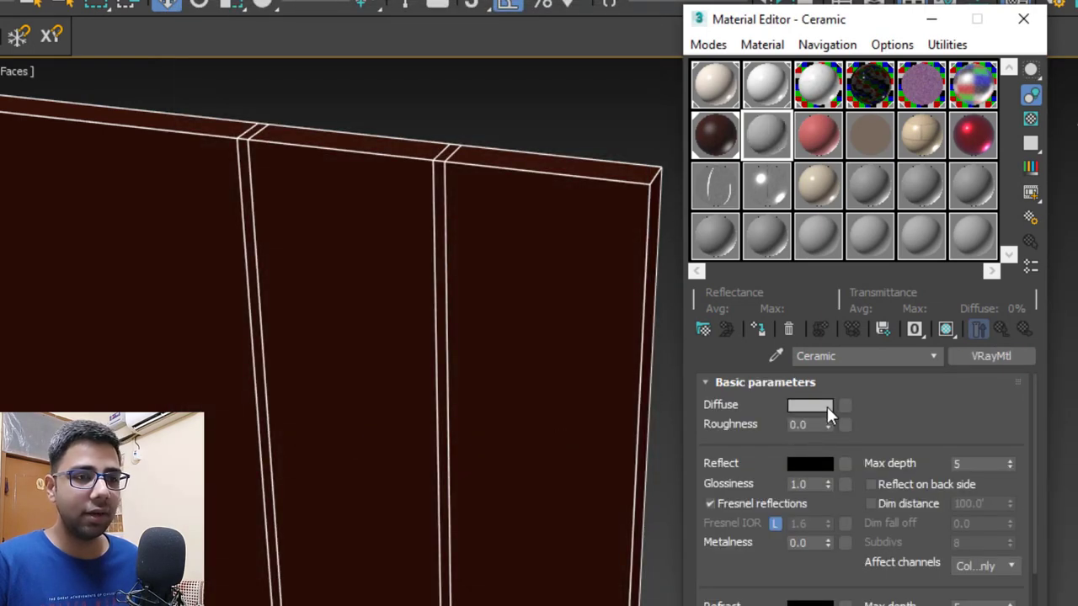
Set the Ceramic material's diffuse colour to a dark grey with a value of 20
{"action": "left_click", "coordinate": [828, 404]}
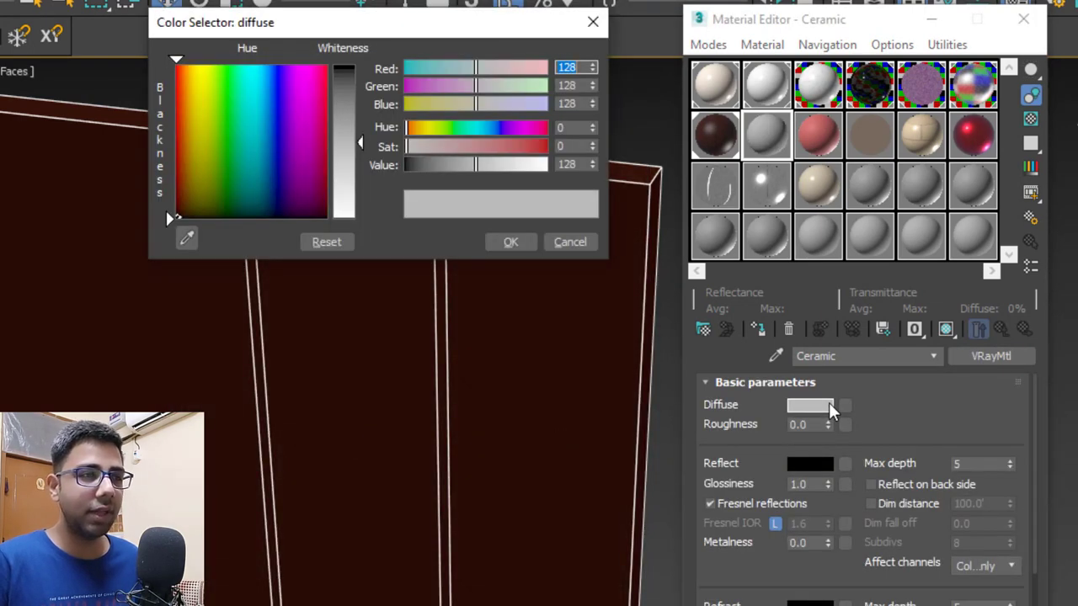
{"action": "double_click", "coordinate": [567, 165]}
{"action": "type", "text": "20"}
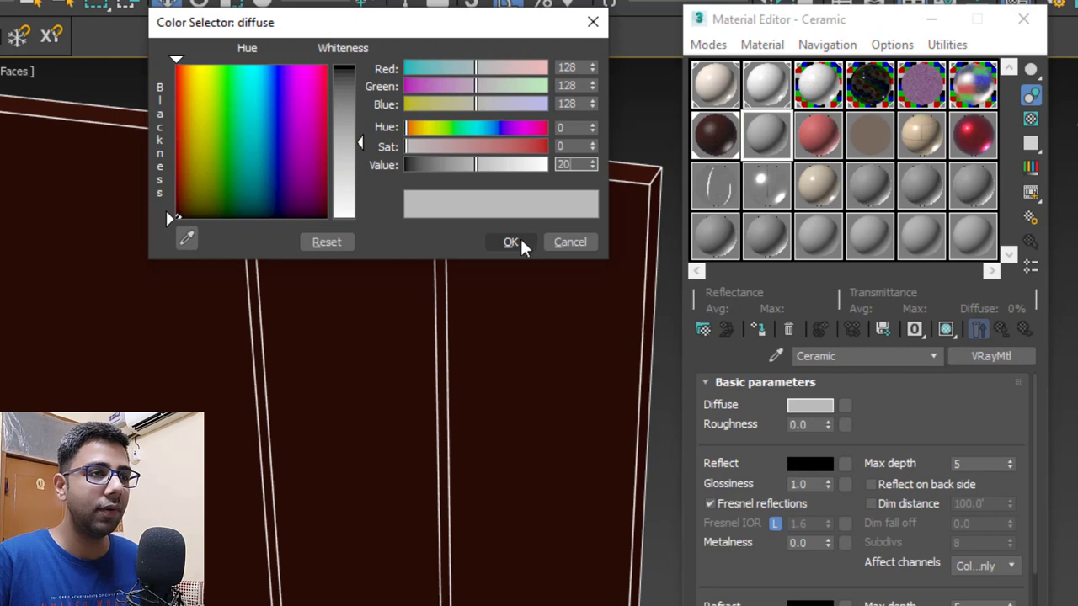
{"action": "left_click", "coordinate": [521, 242]}
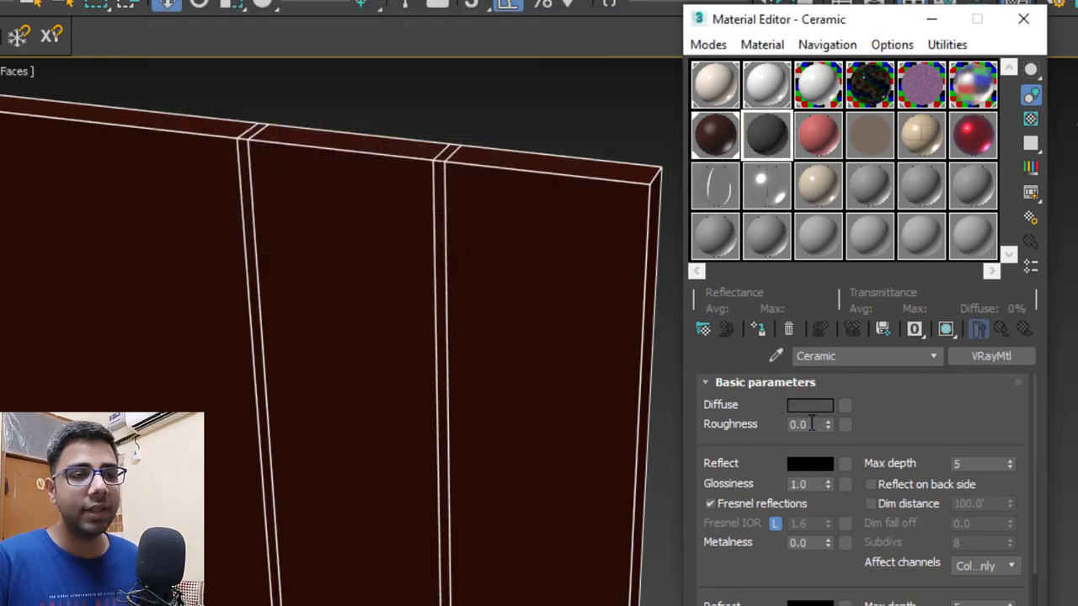
Set the reflection colour value to 150, reflection glossiness to 0.97 and reflection max depth to 7
{"action": "left_click", "coordinate": [808, 464]}
{"action": "double_click", "coordinate": [566, 164]}
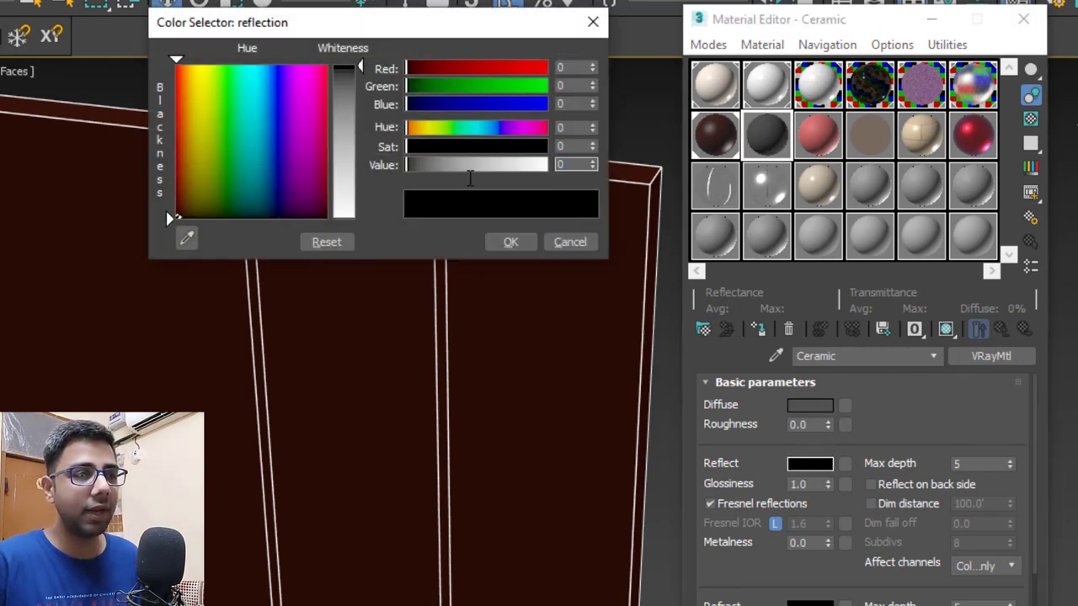
{"action": "type", "text": "150"}
{"action": "left_click", "coordinate": [511, 243]}
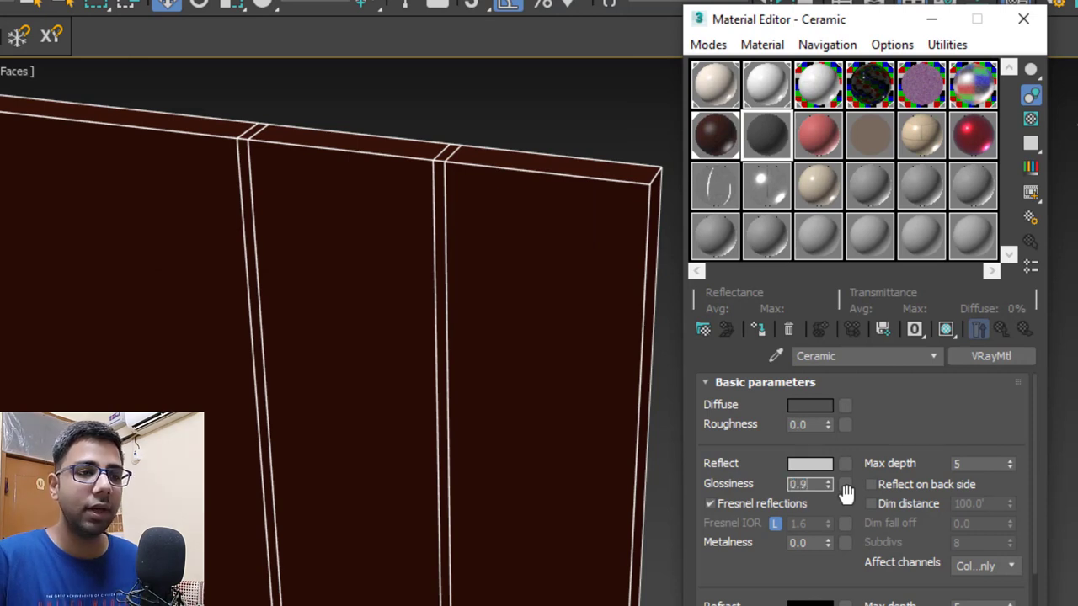
{"action": "double_click", "coordinate": [972, 464]}
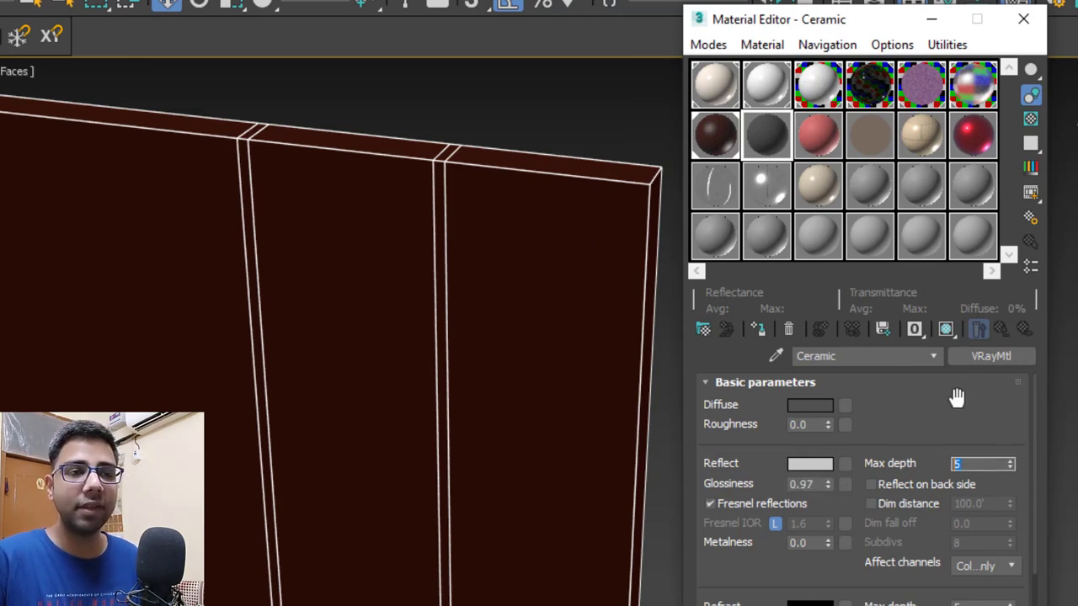
{"action": "type", "text": "7"}
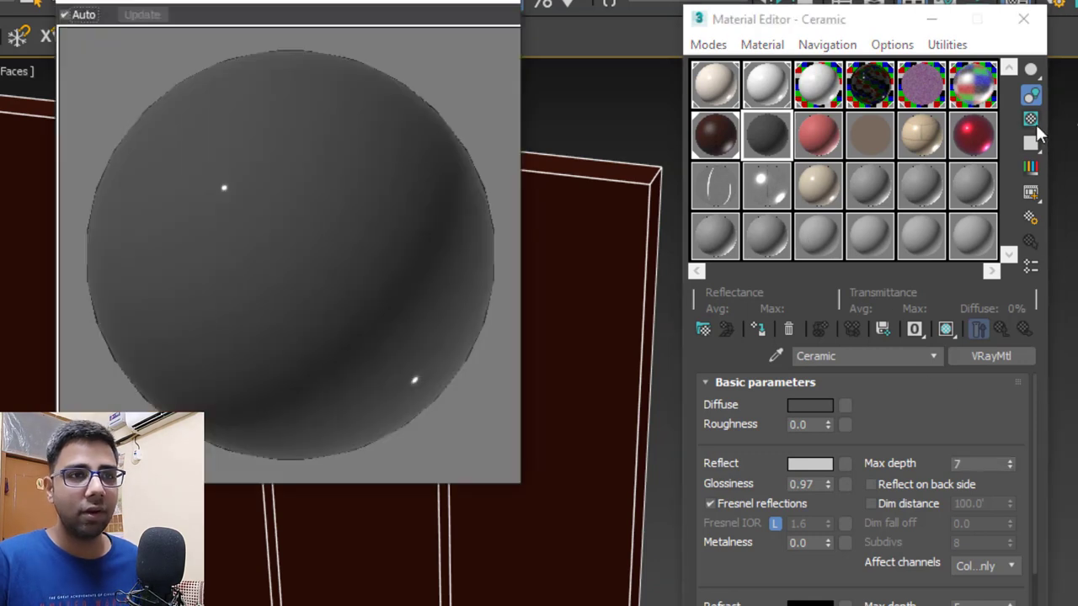
Show the checkered background behind the material sample, then unlock the Fresnel IOR and set it to 25
{"action": "left_click", "coordinate": [1034, 120]}
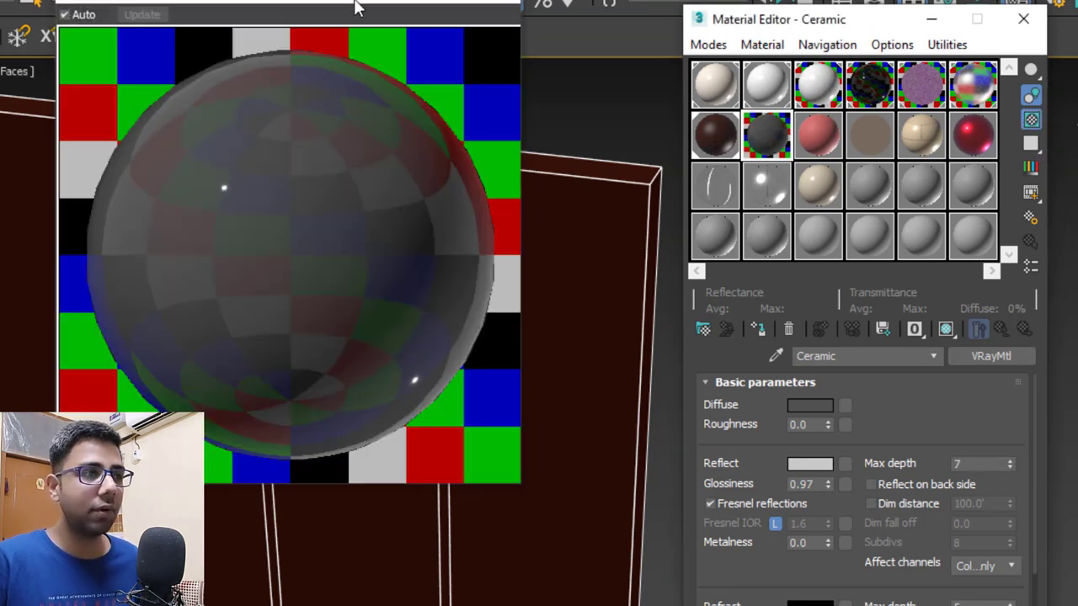
{"action": "left_click_drag", "start_coordinate": [357, 7], "coordinate": [221, 19]}
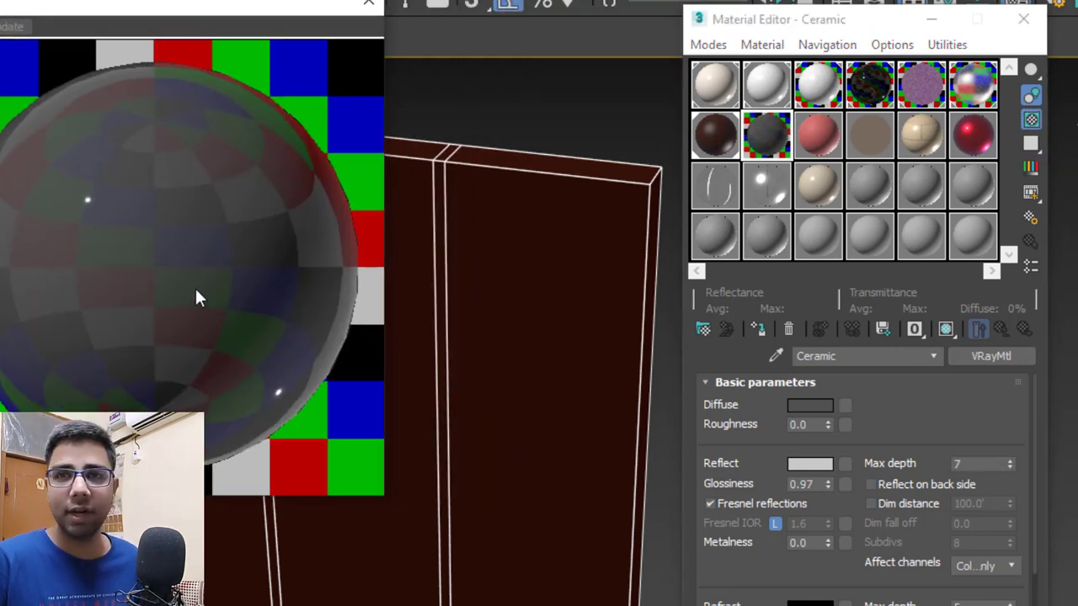
{"action": "left_click_drag", "start_coordinate": [890, 426], "coordinate": [905, 396]}
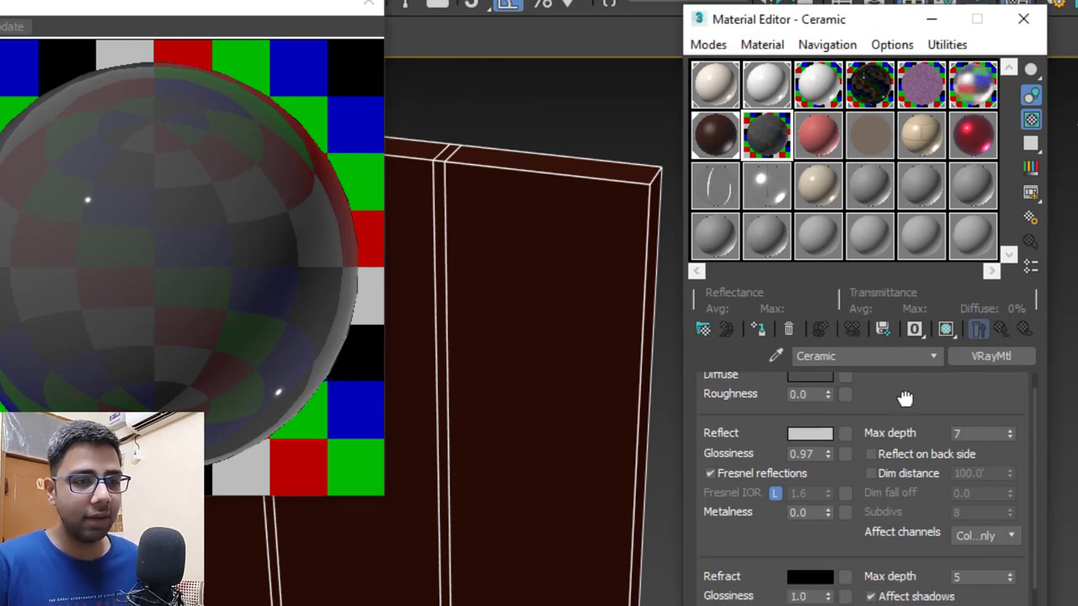
{"action": "left_click", "coordinate": [774, 493]}
{"action": "left_click_drag", "start_coordinate": [815, 493], "coordinate": [744, 503]}
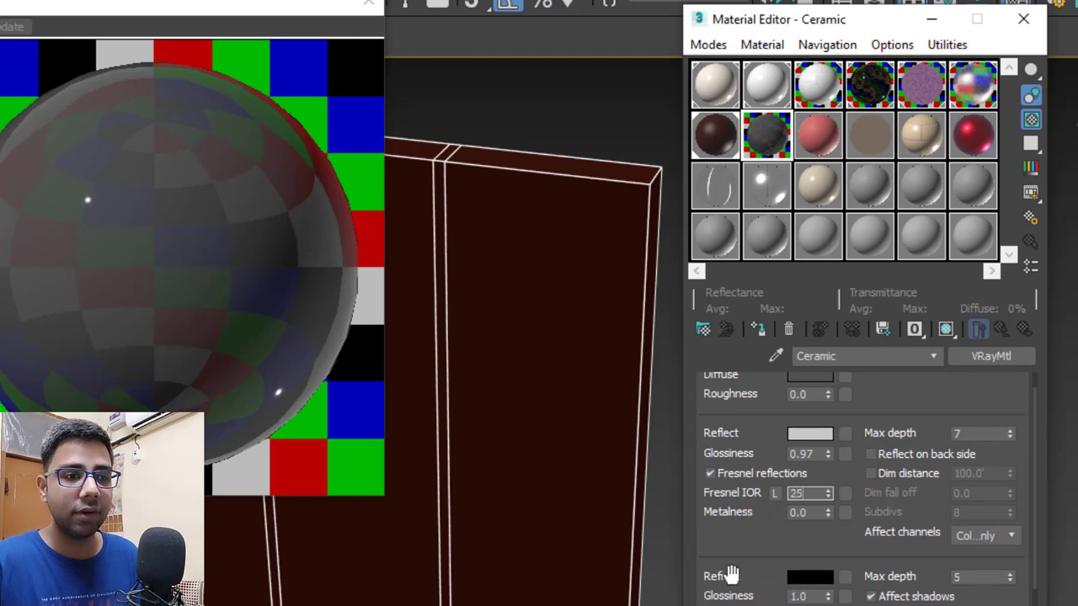
{"action": "key", "text": "Return"}
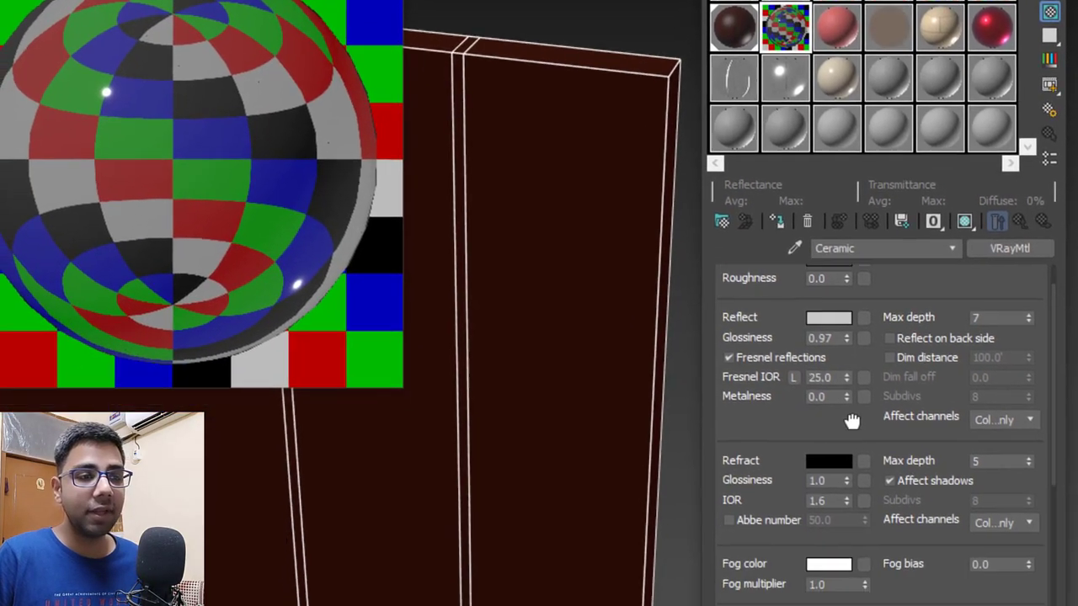
Change the BRDF type to Ward with an anisotropy of 0.7 and a rotation of 90
{"action": "left_click_drag", "start_coordinate": [847, 527], "coordinate": [823, 387]}
{"action": "left_click_drag", "start_coordinate": [849, 239], "coordinate": [838, 50]}
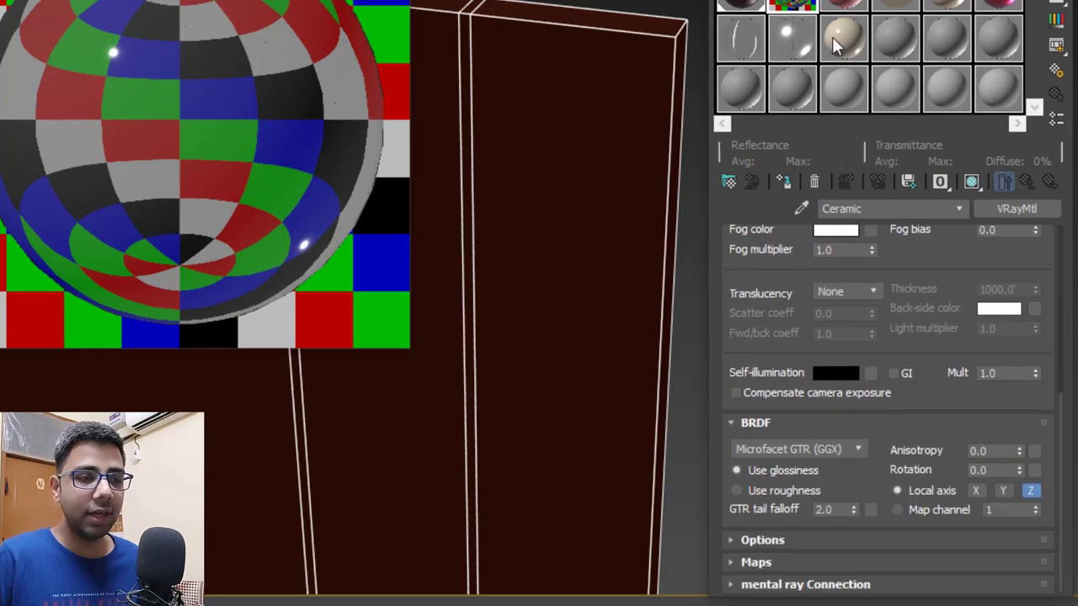
{"action": "left_click", "coordinate": [848, 452]}
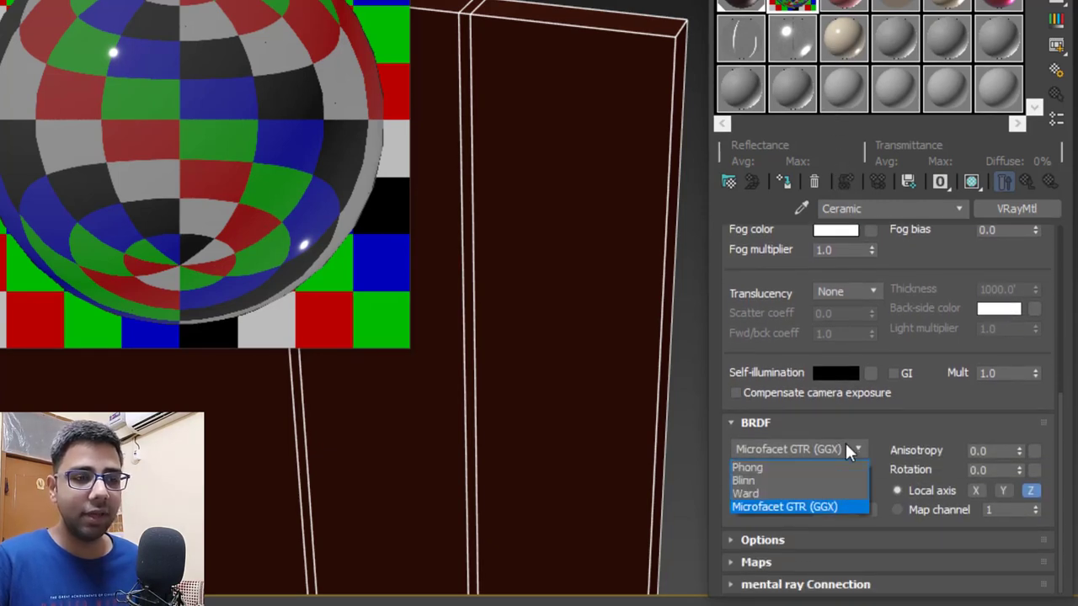
{"action": "left_click", "coordinate": [762, 493]}
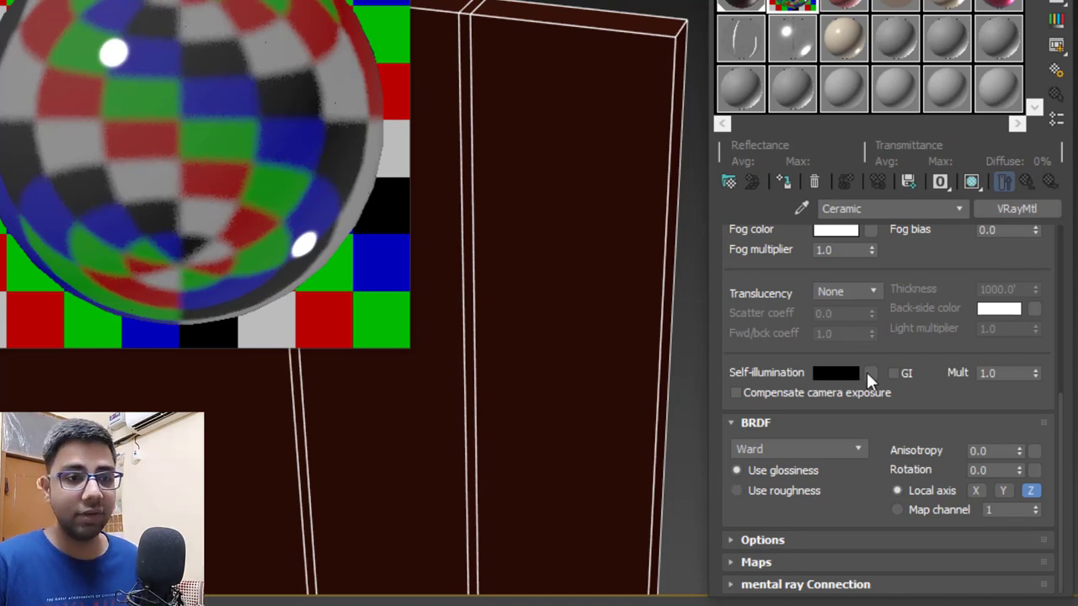
{"action": "double_click", "coordinate": [991, 451]}
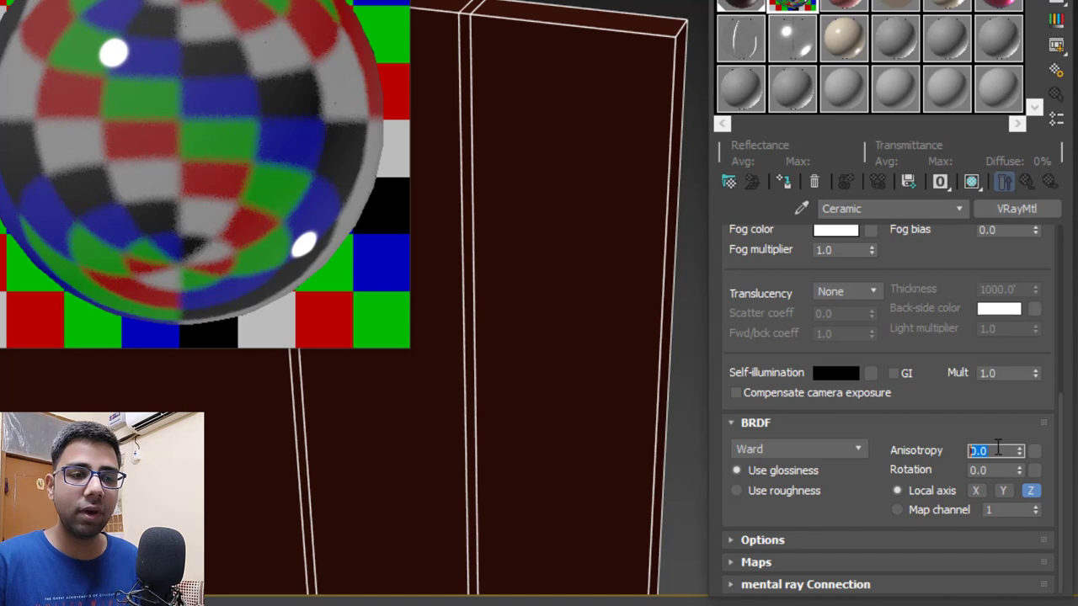
{"action": "type", "text": "0."}
{"action": "key", "text": "Tab"}
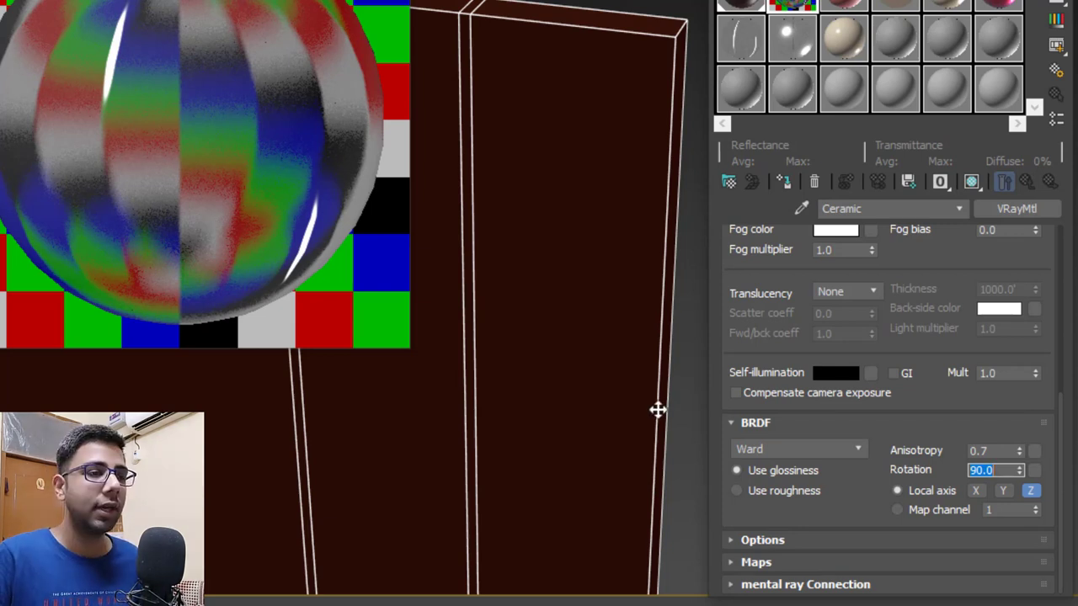
Open the material's Cutoff option for editing and close the enlarged sample preview
{"action": "left_click", "coordinate": [801, 540]}
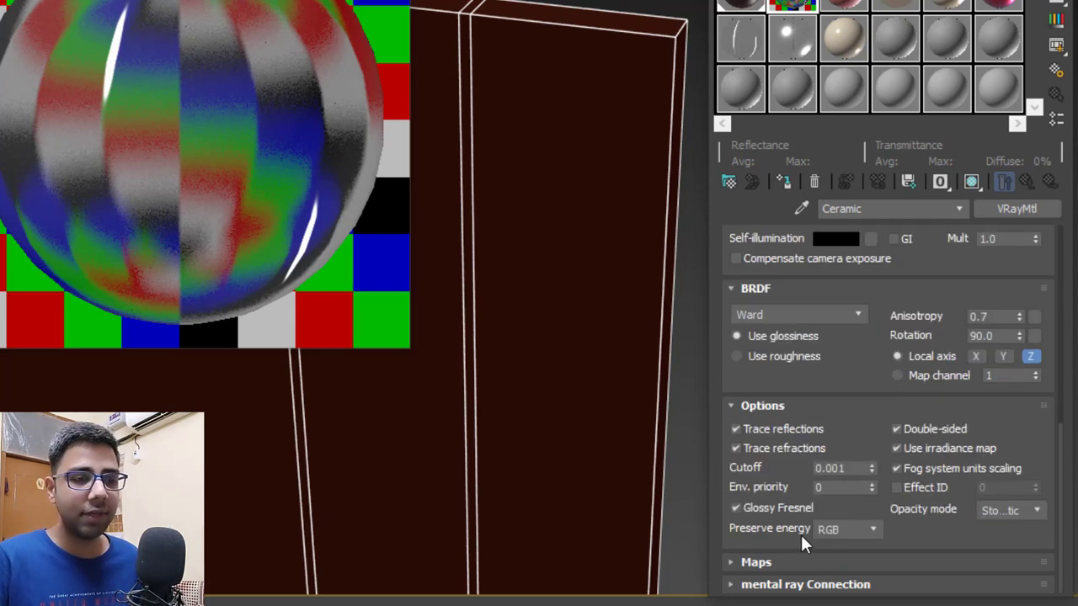
{"action": "left_click", "coordinate": [850, 469]}
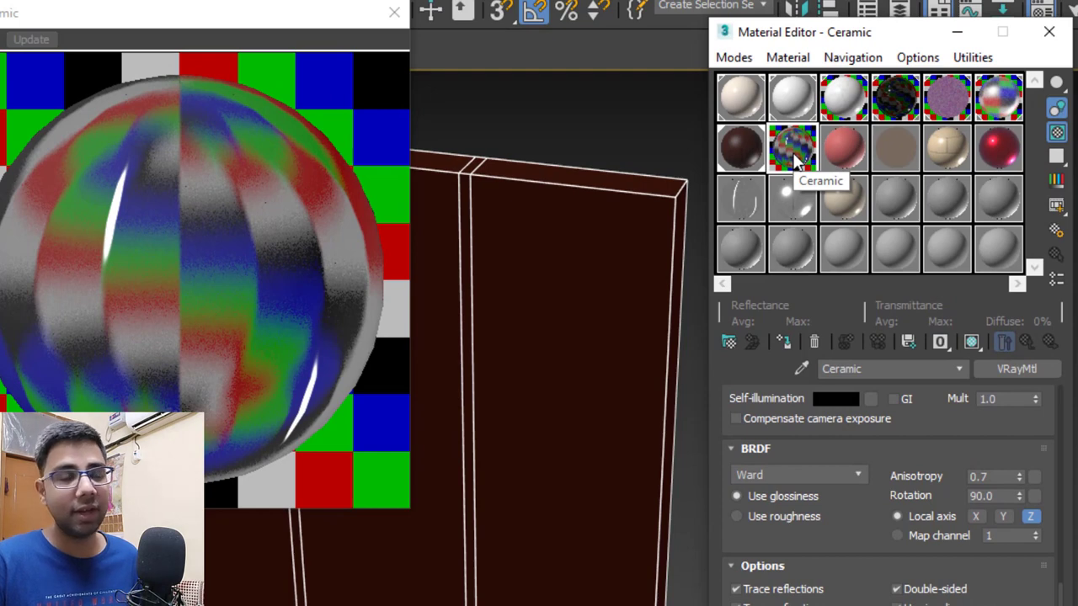
{"action": "left_click", "coordinate": [394, 12]}
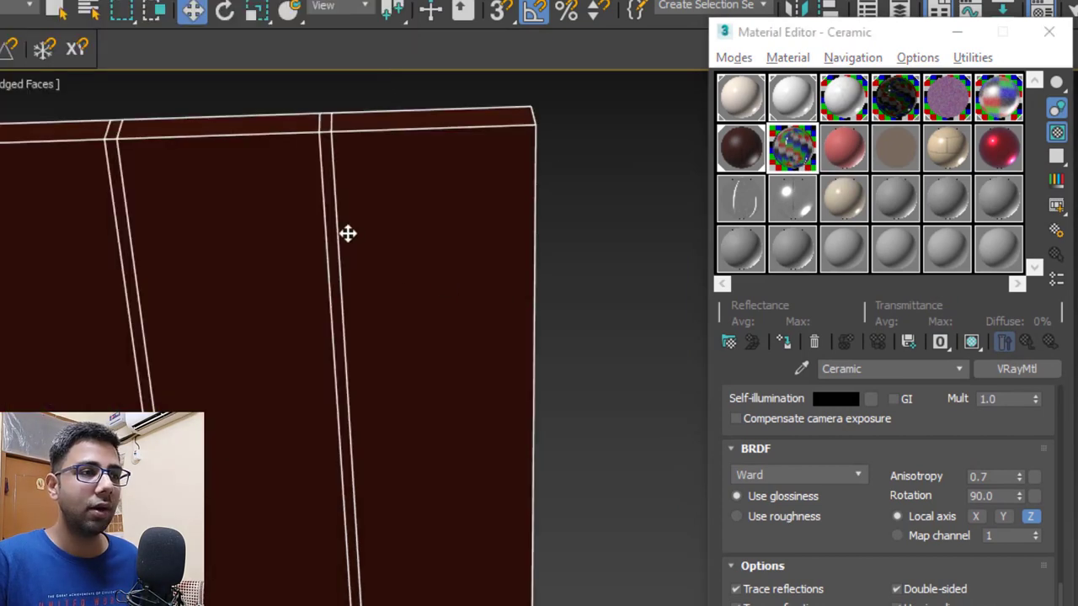
Select the polygons of the door's two narrow vertical strips, including their small faces on the door's top edge
{"action": "middle_click_drag", "start_coordinate": [348, 233], "coordinate": [481, 320]}
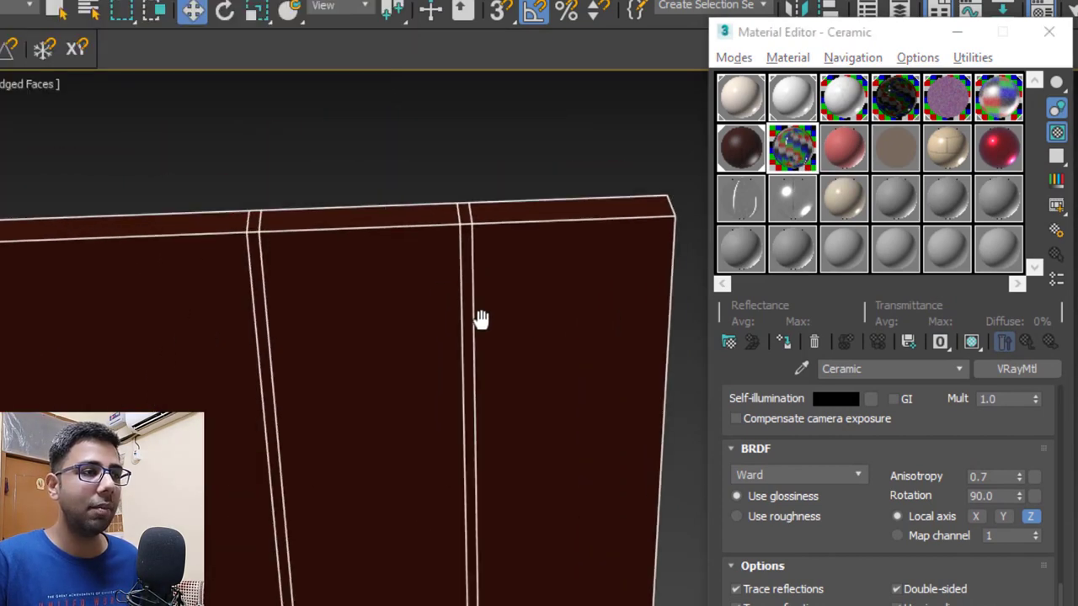
{"action": "scroll", "coordinate": [428, 286], "scroll_direction": "up", "scroll_amount": 3}
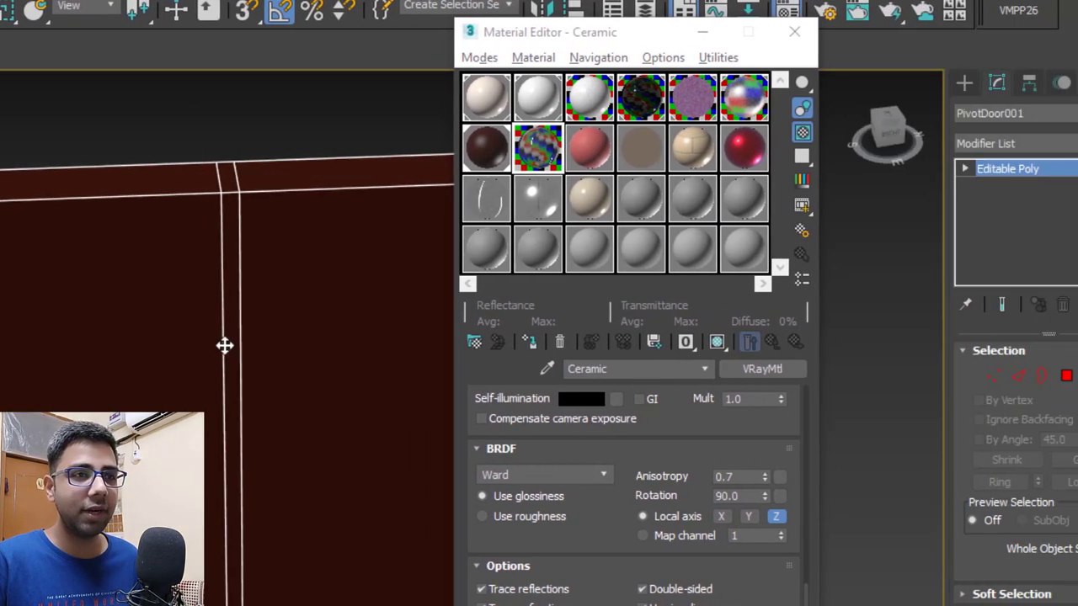
{"action": "key", "text": "4"}
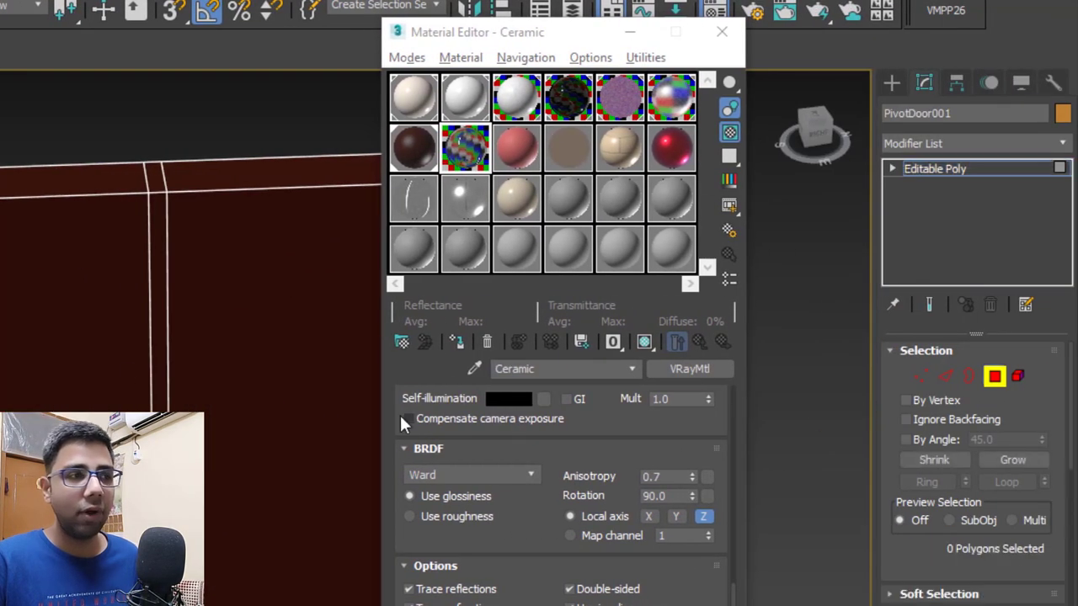
{"action": "left_click", "coordinate": [150, 229]}
{"action": "left_click", "coordinate": [31, 187], "text": "ctrl"}
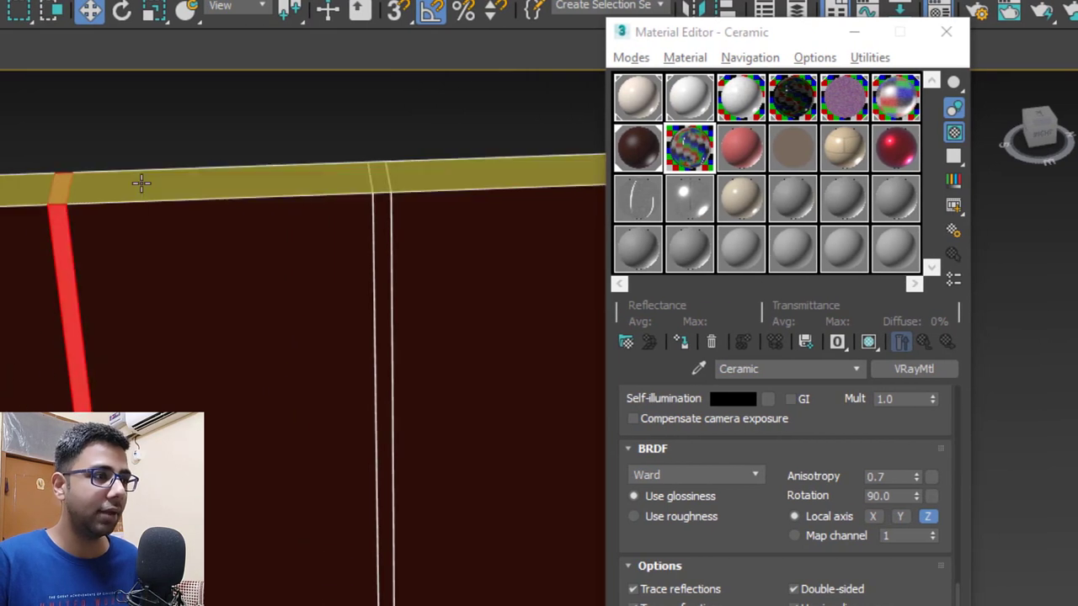
{"action": "left_click", "coordinate": [385, 246], "text": "ctrl"}
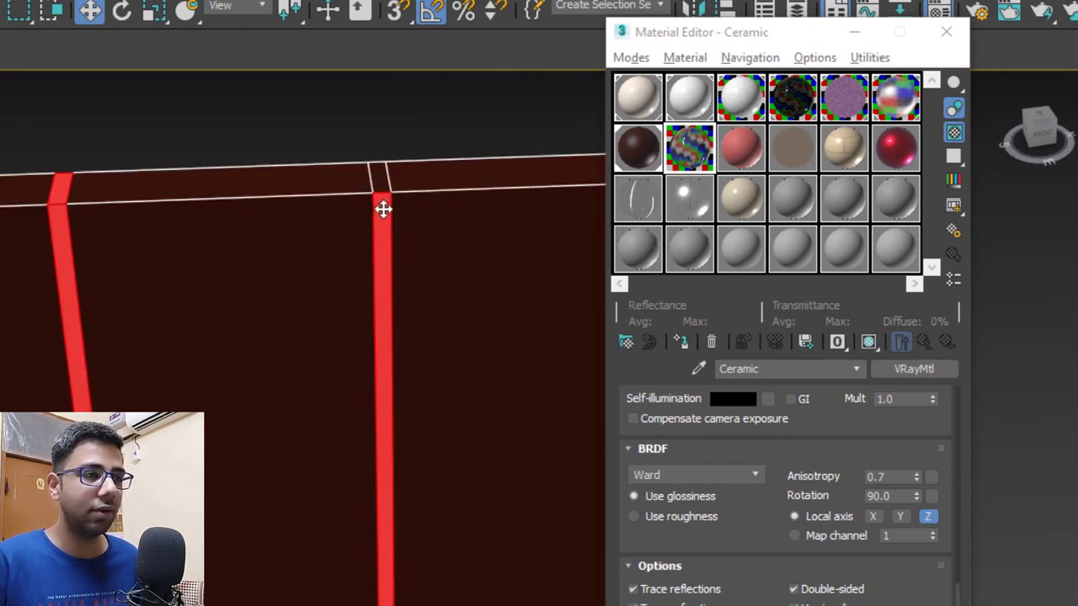
{"action": "left_click", "coordinate": [381, 179], "text": "shift"}
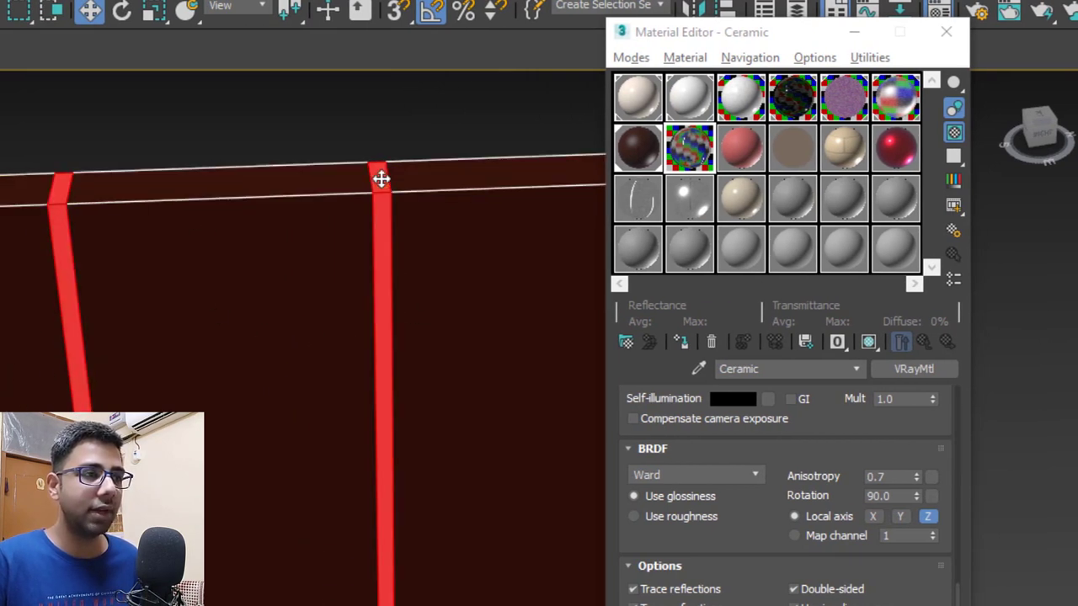
Assign the Ceramic V-Ray material to the selected strip polygons of the door
{"action": "key", "text": "z"}
{"action": "middle_click_drag", "start_coordinate": [531, 534], "coordinate": [513, 563], "text": "alt"}
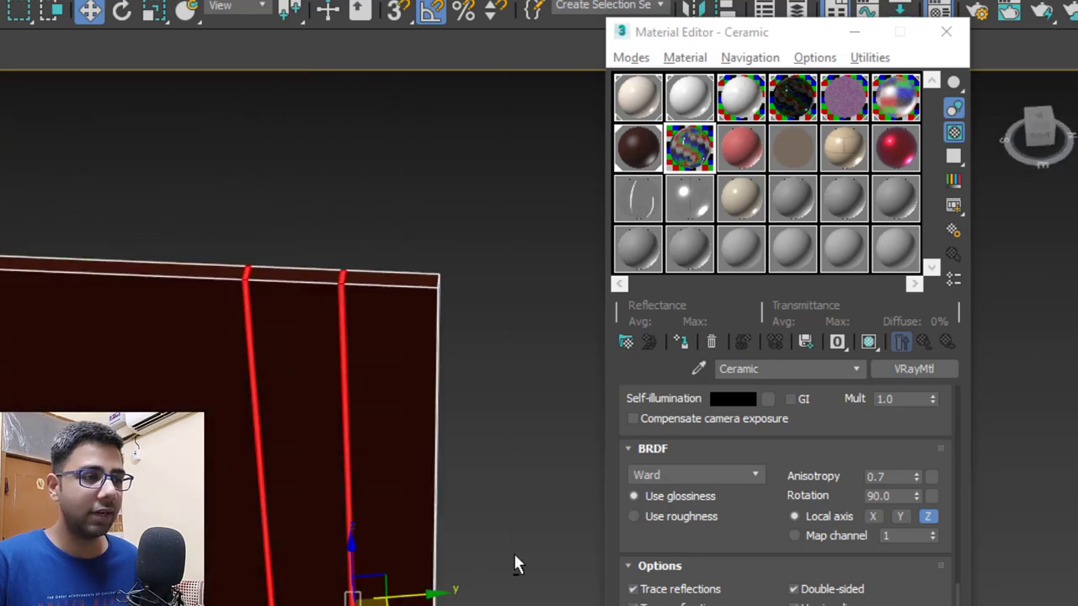
{"action": "scroll", "coordinate": [513, 564], "scroll_direction": "up", "scroll_amount": 3}
{"action": "left_click", "coordinate": [682, 341]}
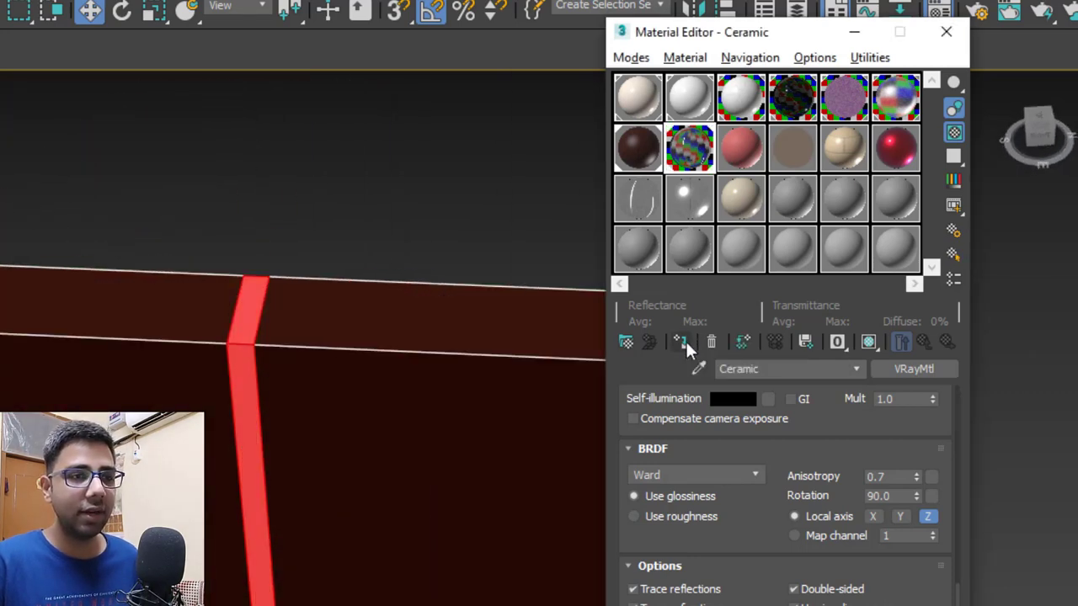
Show the Ceramic material in the viewport and change the Wall Paint material's type to VRayMtl
{"action": "left_click", "coordinate": [868, 341]}
{"action": "scroll", "coordinate": [408, 303], "scroll_direction": "down", "scroll_amount": 3}
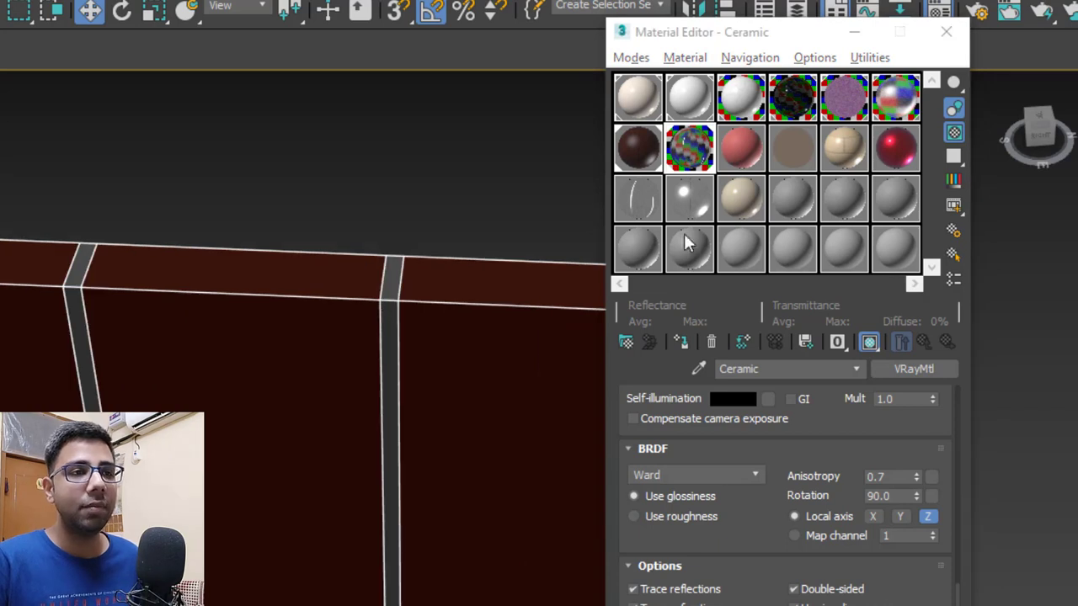
{"action": "left_click", "coordinate": [741, 153]}
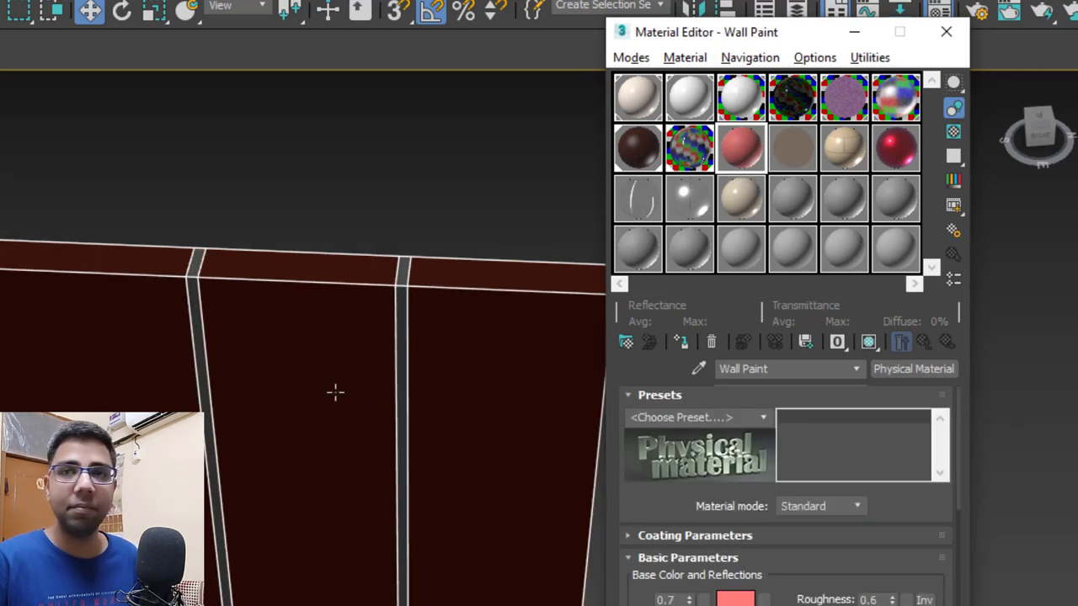
{"action": "left_click", "coordinate": [929, 369]}
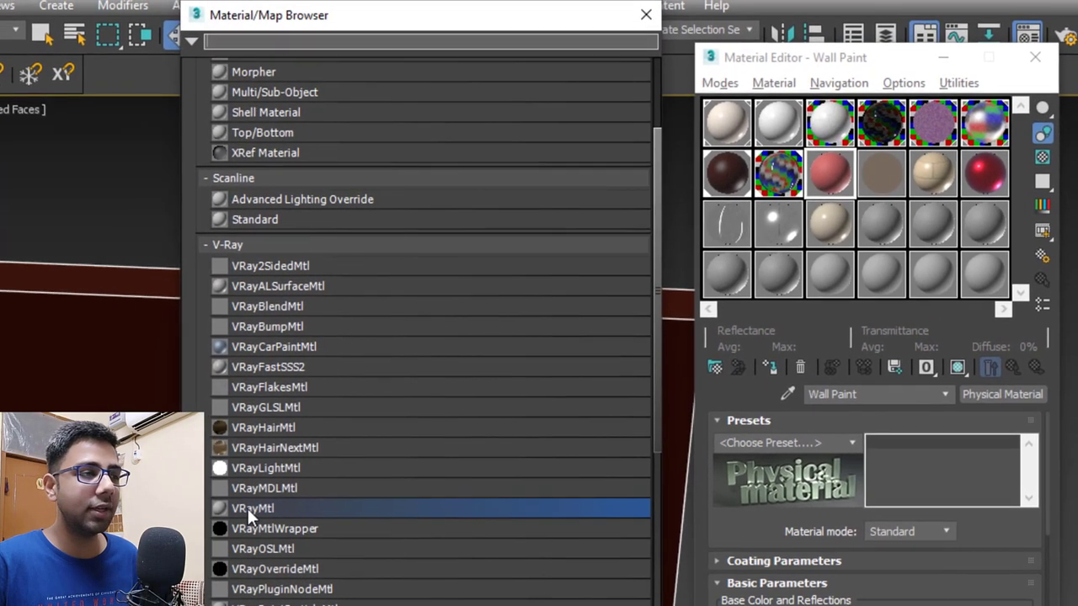
{"action": "double_click", "coordinate": [192, 492]}
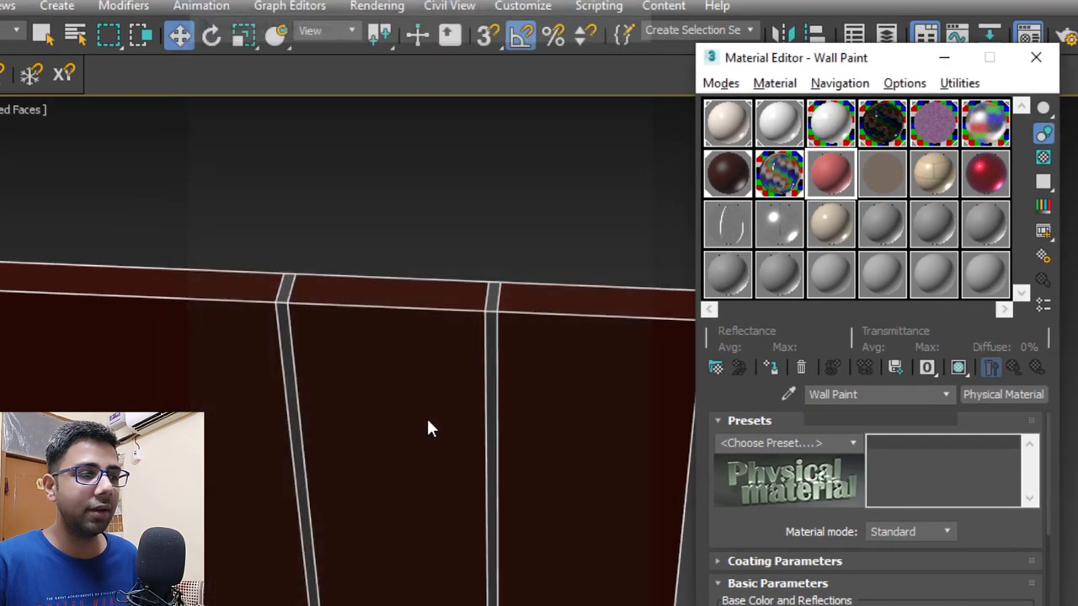
Set the Wall Paint material's diffuse color to a near-black neutral tone
{"action": "left_click", "coordinate": [824, 448]}
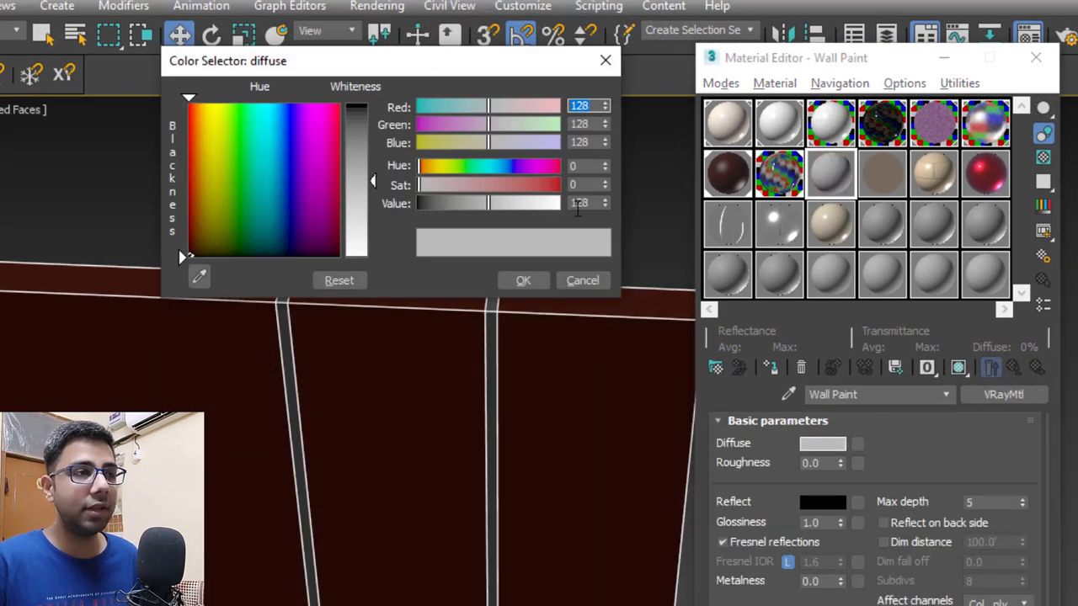
{"action": "double_click", "coordinate": [581, 202]}
{"action": "type", "text": "0"}
{"action": "left_click", "coordinate": [523, 280]}
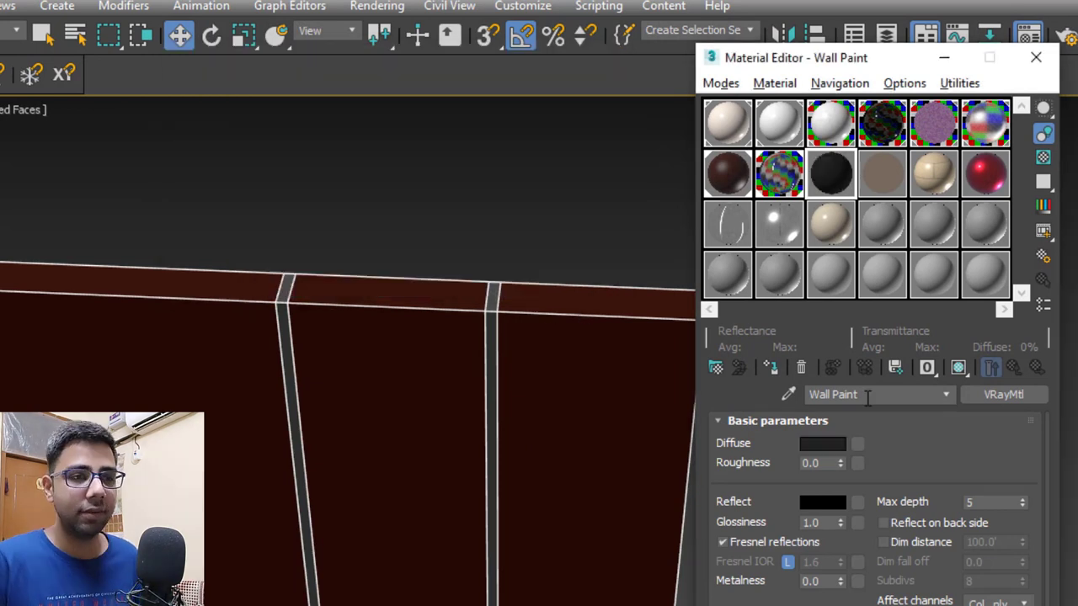
Set the Wall Paint material's reflection color value to 155 and its reflection glossiness to 0.85
{"action": "left_click", "coordinate": [826, 503]}
{"action": "double_click", "coordinate": [580, 203]}
{"action": "type", "text": "155"}
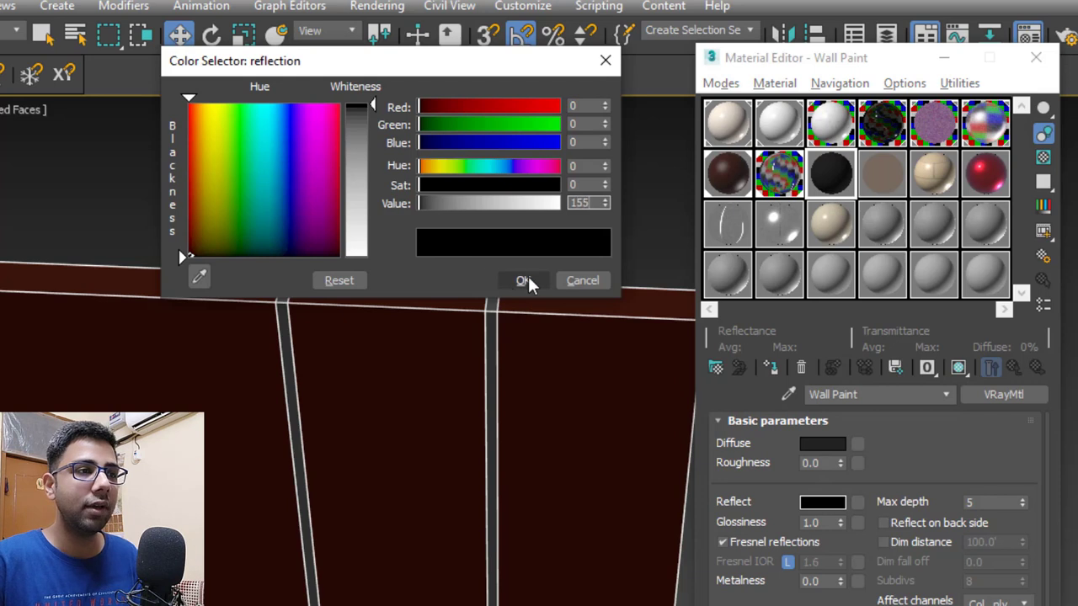
{"action": "left_click", "coordinate": [524, 281]}
{"action": "double_click", "coordinate": [829, 523]}
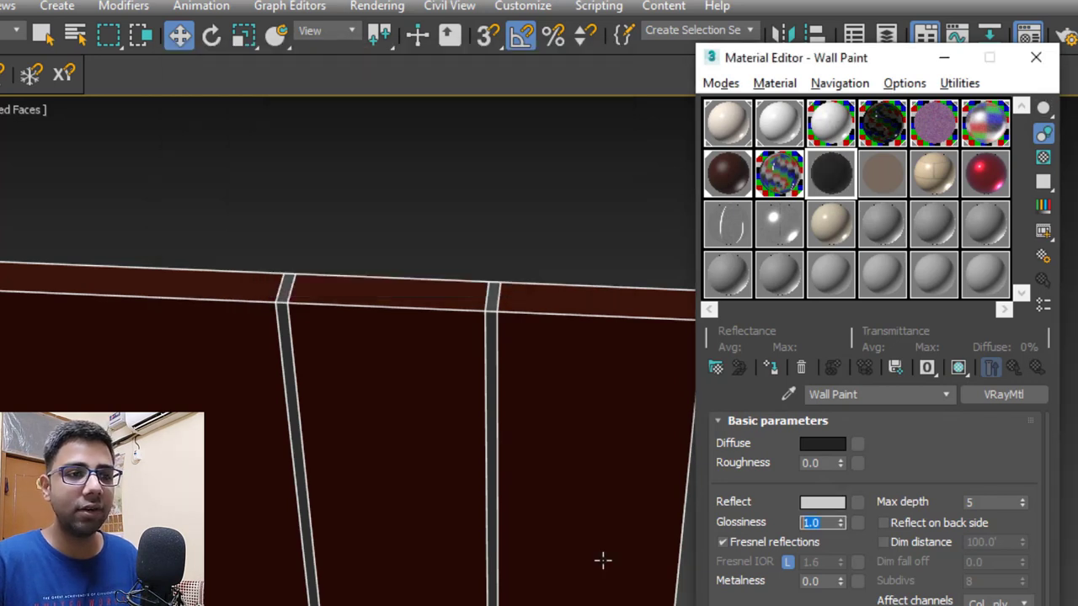
Enlarge the Wall Paint sample, turn on its checkered background and close the enlarged preview
{"action": "double_click", "coordinate": [831, 174]}
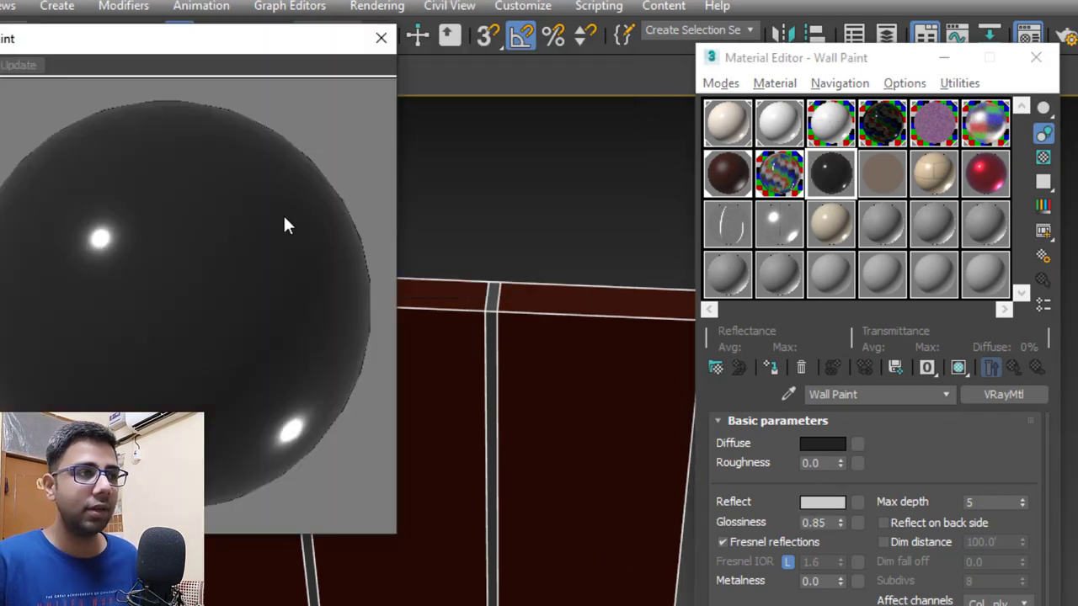
{"action": "left_click", "coordinate": [1043, 157]}
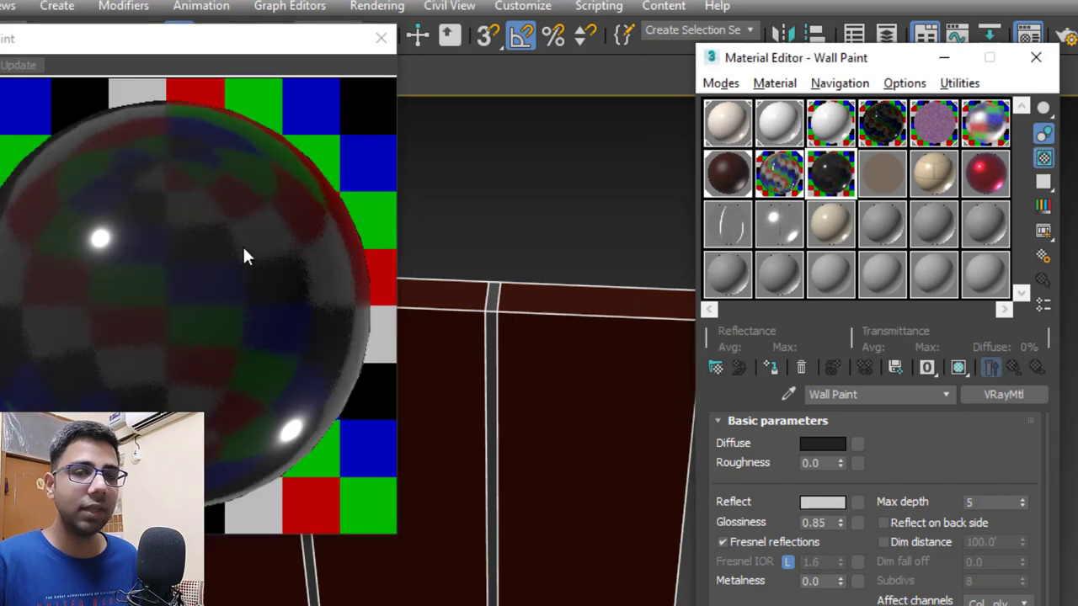
{"action": "left_click", "coordinate": [382, 37]}
Assign the Wall Paint material to the door panel between the two strips, show it in the viewport and hide the edged faces
{"action": "left_click", "coordinate": [404, 370]}
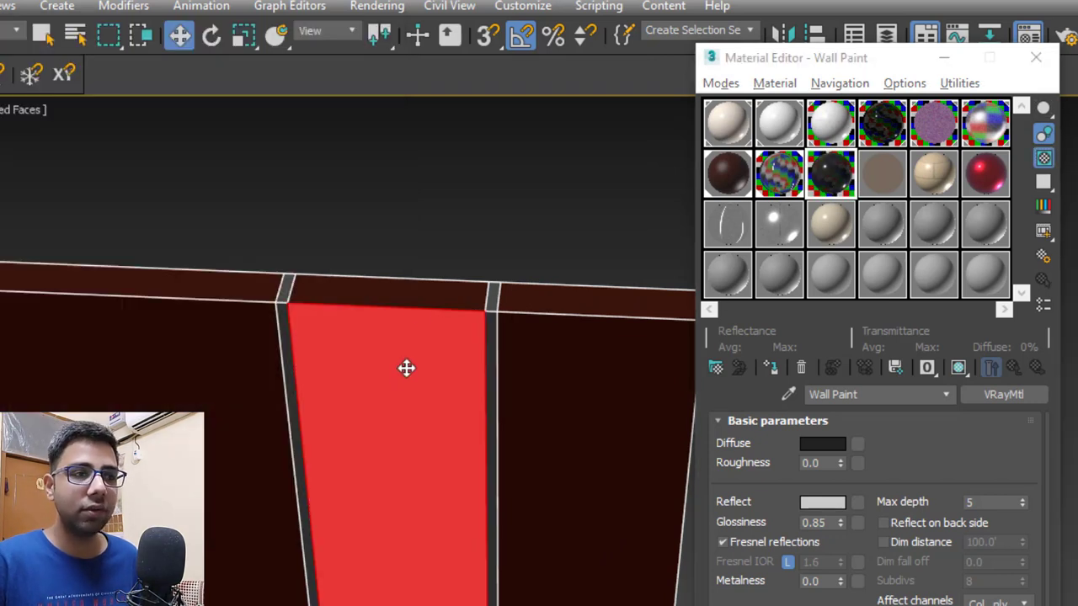
{"action": "left_click", "coordinate": [961, 368]}
{"action": "left_click", "coordinate": [590, 211]}
{"action": "key", "text": "F4"}
{"action": "scroll", "coordinate": [529, 467], "scroll_direction": "down", "scroll_amount": 5}
{"action": "middle_click_drag", "start_coordinate": [530, 480], "coordinate": [505, 366]}
{"action": "middle_click_drag", "start_coordinate": [513, 501], "coordinate": [484, 417], "text": "alt"}
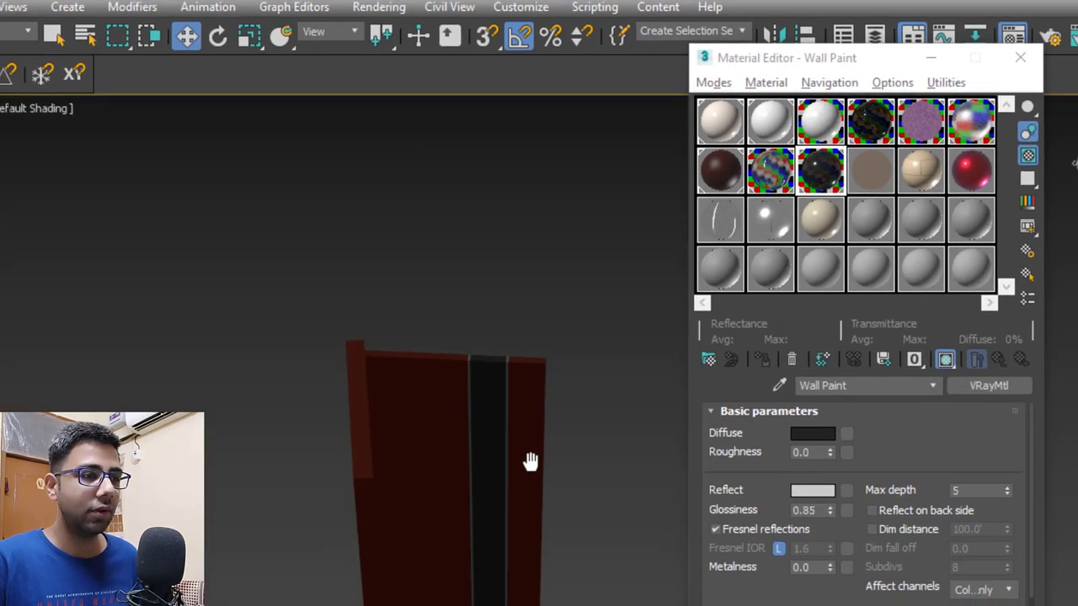
{"action": "middle_click_drag", "start_coordinate": [472, 298], "coordinate": [493, 520], "text": "alt"}
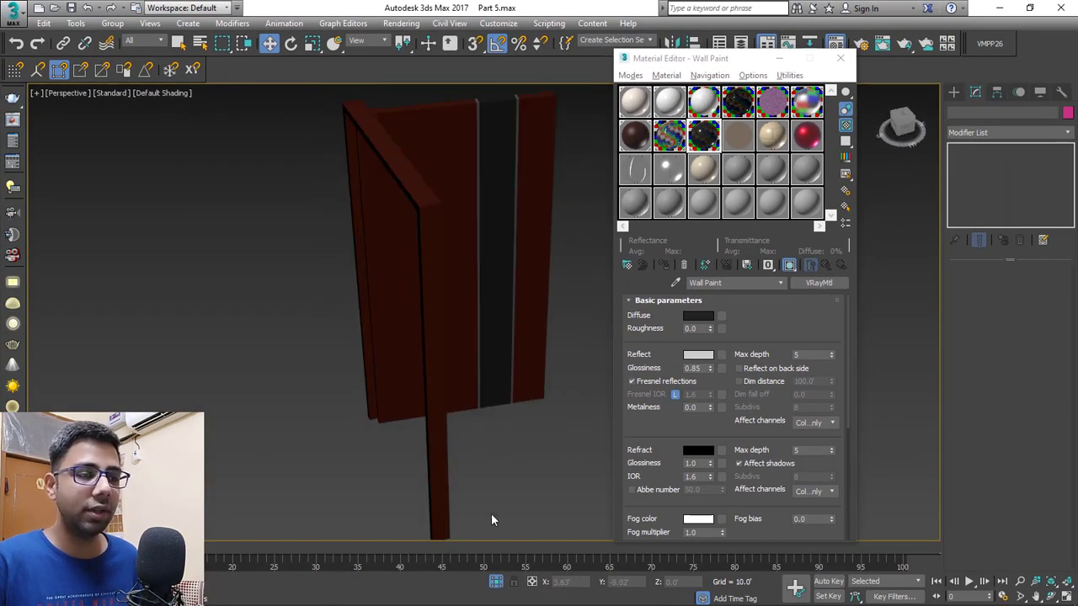
Exit isolation so the whole house model is displayed again
{"action": "left_click", "coordinate": [496, 581]}
{"action": "scroll", "coordinate": [356, 285], "scroll_direction": "down", "scroll_amount": 5}
{"action": "middle_click_drag", "start_coordinate": [357, 283], "coordinate": [539, 287], "text": "alt"}
{"action": "scroll", "coordinate": [553, 283], "scroll_direction": "up", "scroll_amount": 4}
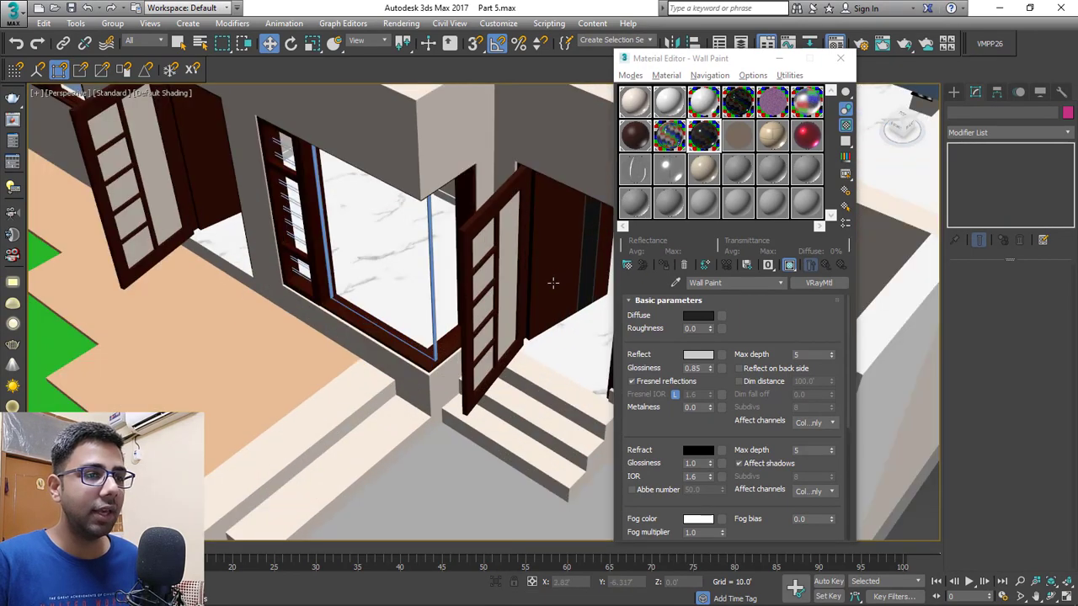
Delete the plain wooden interior door in the other front doorway, beside the patio and lawn
{"action": "left_click", "coordinate": [553, 284]}
{"action": "middle_click_drag", "start_coordinate": [256, 329], "coordinate": [379, 362]}
{"action": "scroll", "coordinate": [425, 378], "scroll_direction": "up", "scroll_amount": 3}
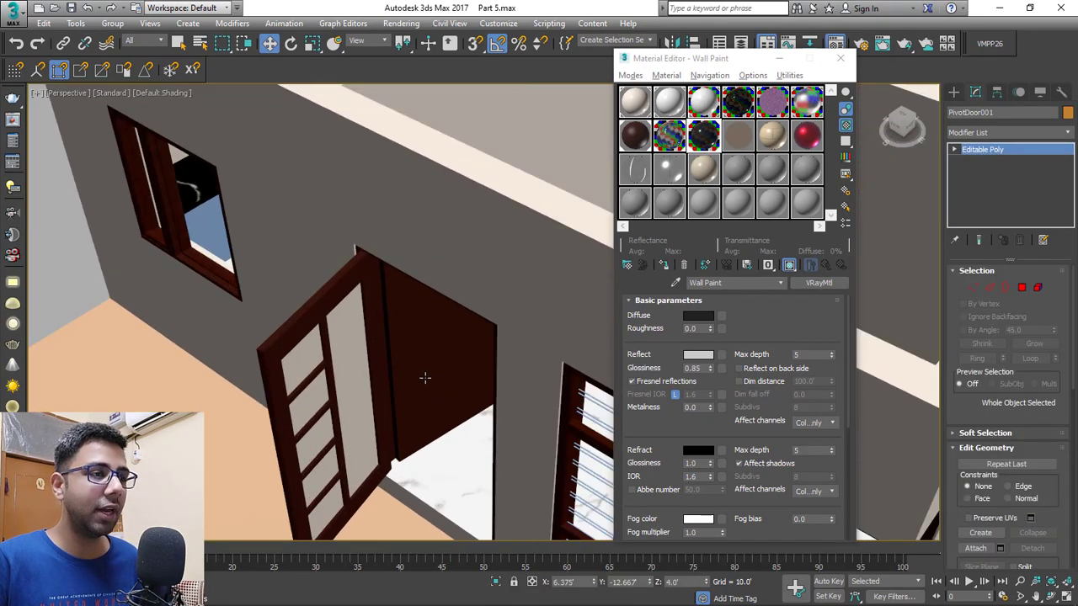
{"action": "scroll", "coordinate": [474, 363], "scroll_direction": "down", "scroll_amount": 3}
{"action": "left_click", "coordinate": [474, 363]}
{"action": "middle_click_drag", "start_coordinate": [474, 363], "coordinate": [370, 207], "text": "alt"}
{"action": "key", "text": "Delete"}
Clone the interior door with the black panel as one instance toward the emptied front doorway
{"action": "scroll", "coordinate": [387, 198], "scroll_direction": "down", "scroll_amount": 2}
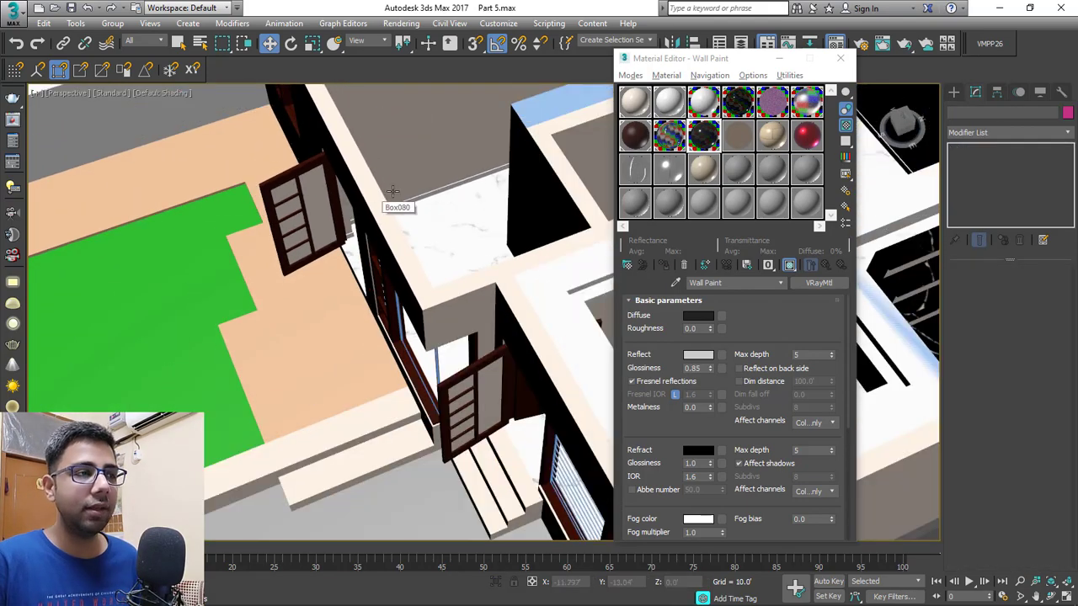
{"action": "middle_click_drag", "start_coordinate": [451, 360], "coordinate": [306, 395], "text": "alt"}
{"action": "scroll", "coordinate": [519, 291], "scroll_direction": "up", "scroll_amount": 3}
{"action": "left_click", "coordinate": [519, 291]}
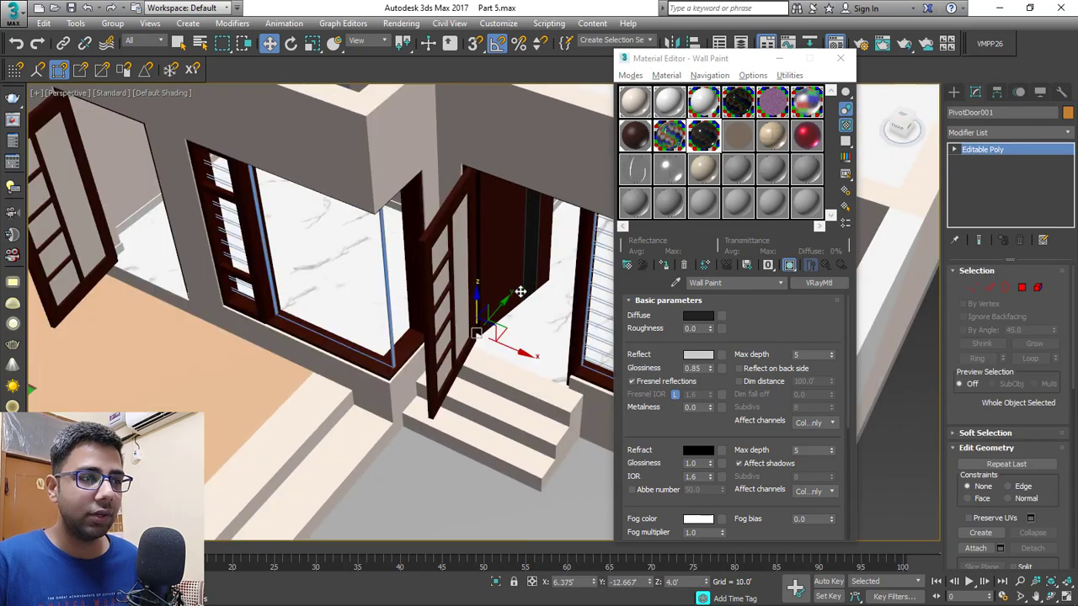
{"action": "middle_click_drag", "start_coordinate": [519, 291], "coordinate": [511, 399]}
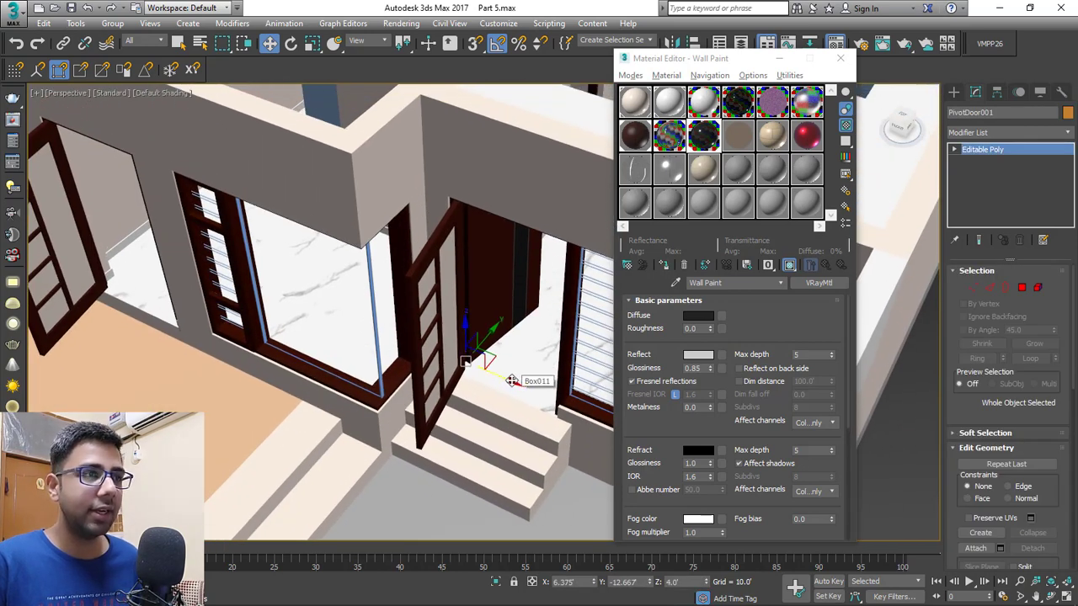
{"action": "left_click", "coordinate": [511, 381]}
{"action": "left_click_drag", "start_coordinate": [283, 310], "coordinate": [160, 256], "text": "shift"}
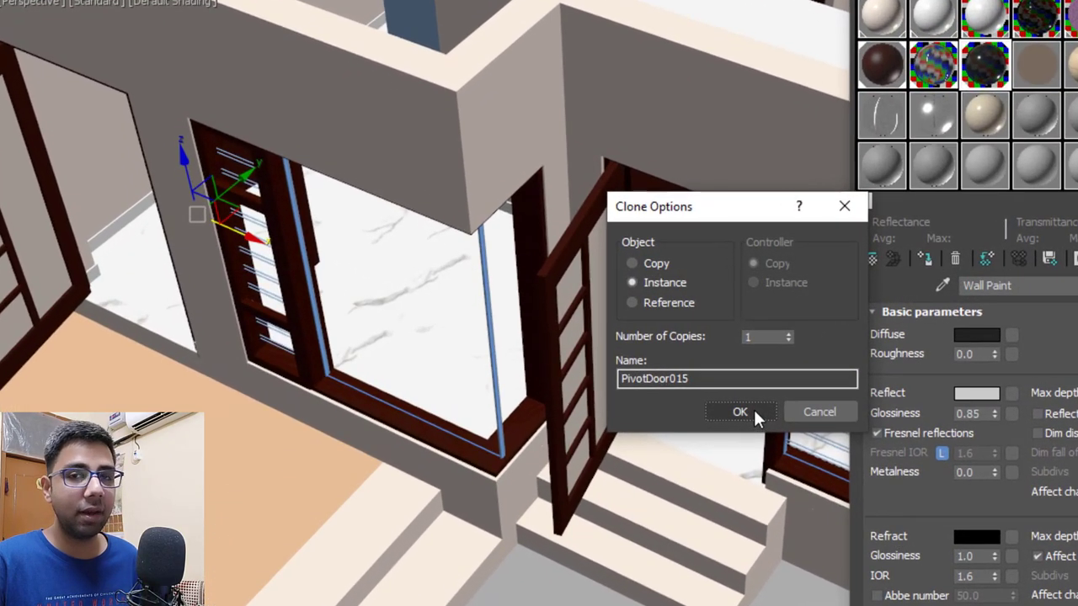
{"action": "left_click", "coordinate": [555, 370]}
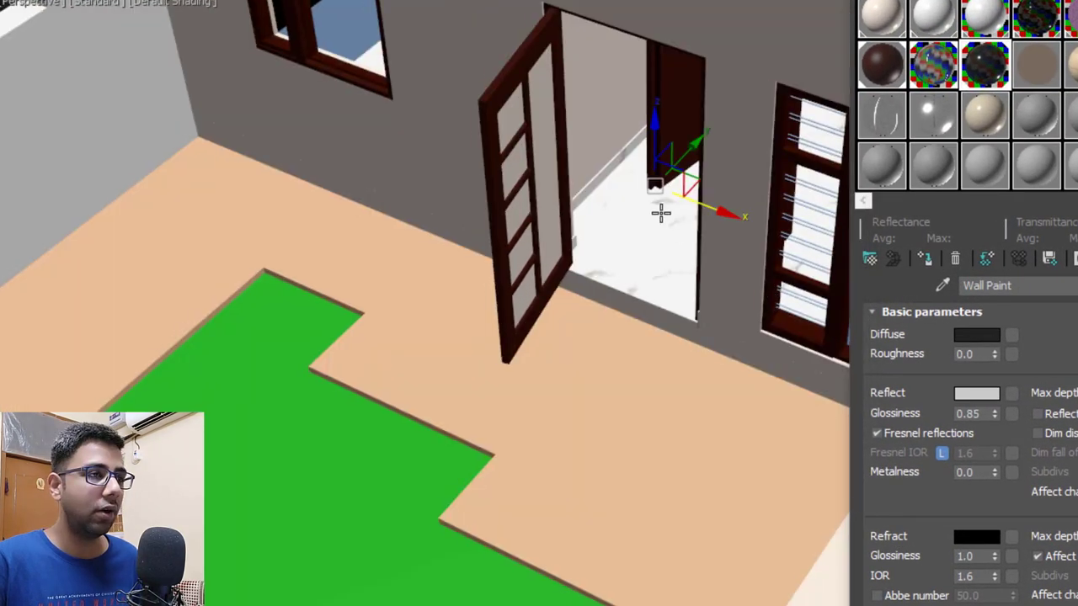
Snap the cloned door's lower corner to the emptied doorway's corner in wireframe view, and return to shaded display
{"action": "scroll", "coordinate": [660, 212], "scroll_direction": "up", "scroll_amount": 5}
{"action": "key", "text": "F3"}
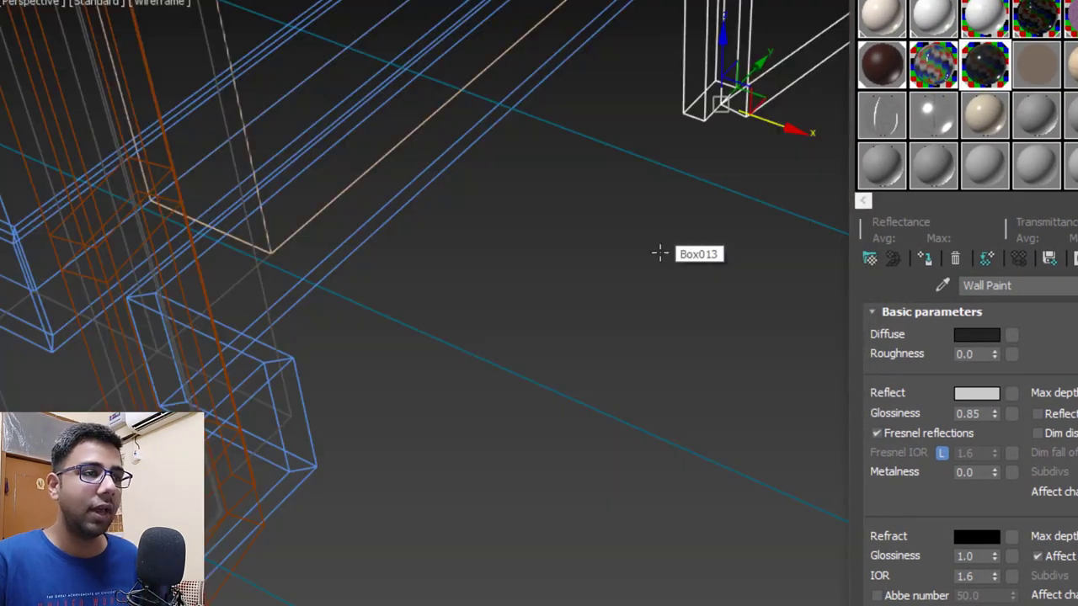
{"action": "middle_click_drag", "start_coordinate": [714, 212], "coordinate": [731, 181]}
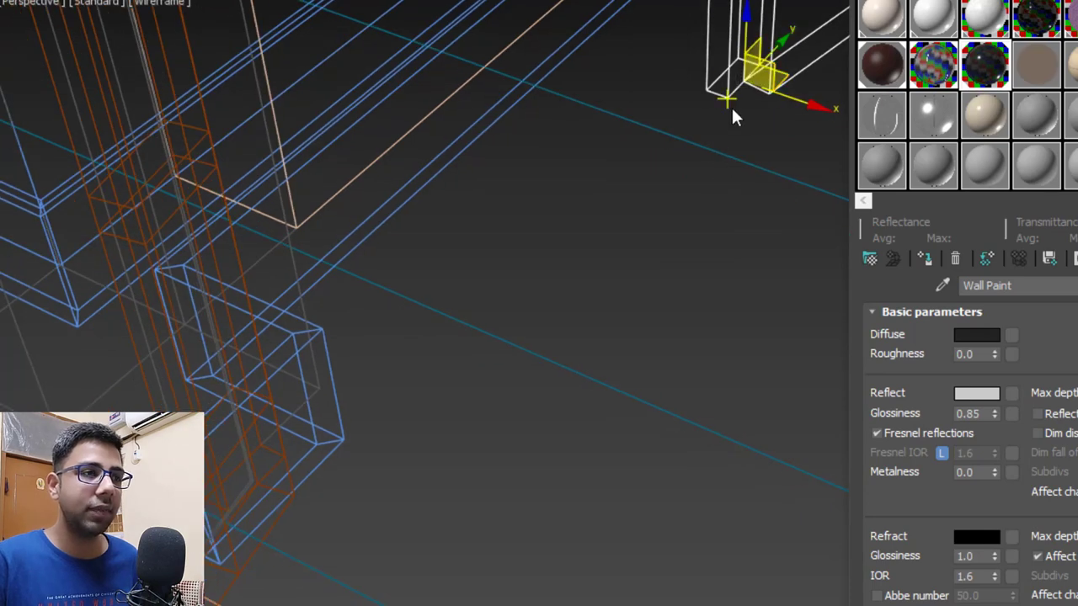
{"action": "left_click_drag", "start_coordinate": [729, 96], "coordinate": [288, 450]}
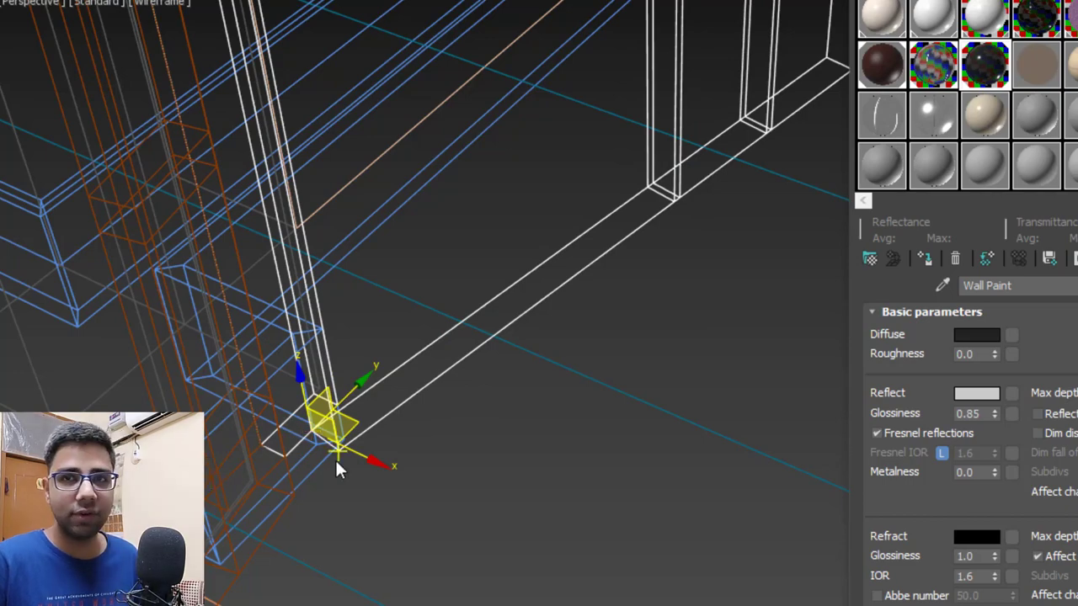
{"action": "key", "text": "F3"}
{"action": "scroll", "coordinate": [464, 387], "scroll_direction": "down", "scroll_amount": 10}
{"action": "middle_click_drag", "start_coordinate": [550, 382], "coordinate": [486, 364], "text": "alt"}
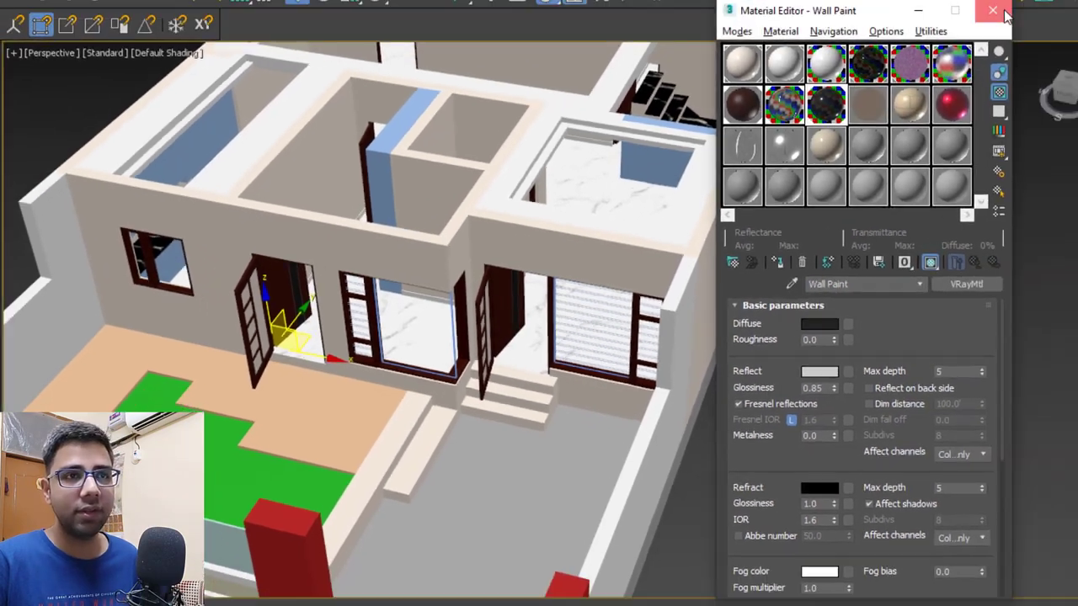
Close the Material Editor and isolate a plain wooden interior door farther inside the house
{"action": "left_click", "coordinate": [993, 12]}
{"action": "left_click", "coordinate": [786, 307]}
{"action": "middle_click_drag", "start_coordinate": [548, 278], "coordinate": [576, 337], "text": "alt"}
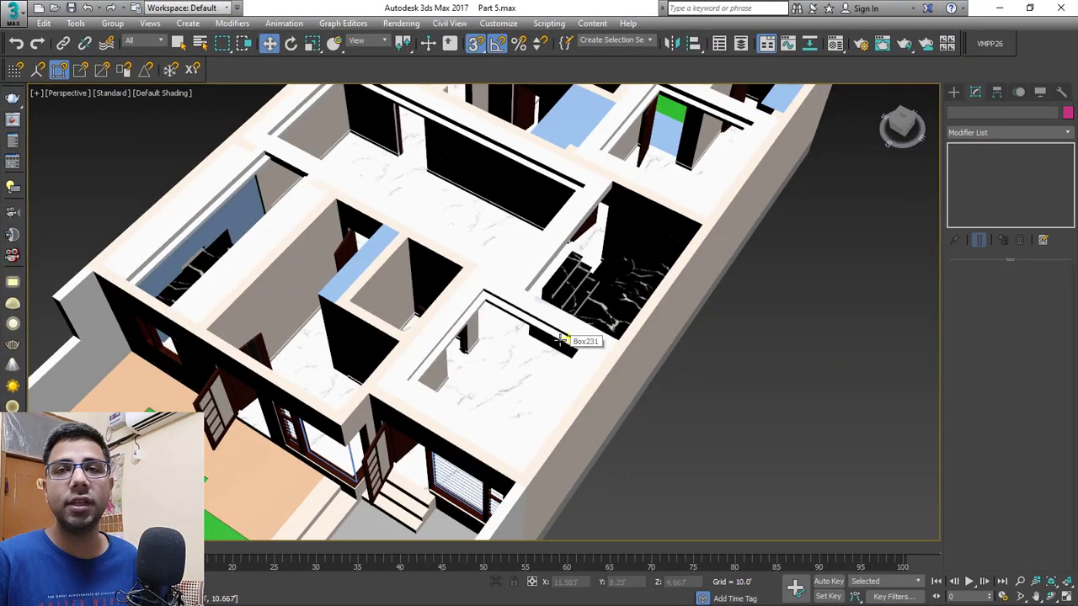
{"action": "middle_click_drag", "start_coordinate": [680, 284], "coordinate": [464, 267], "text": "alt"}
{"action": "scroll", "coordinate": [464, 266], "scroll_direction": "up", "scroll_amount": 8}
{"action": "left_click", "coordinate": [465, 265]}
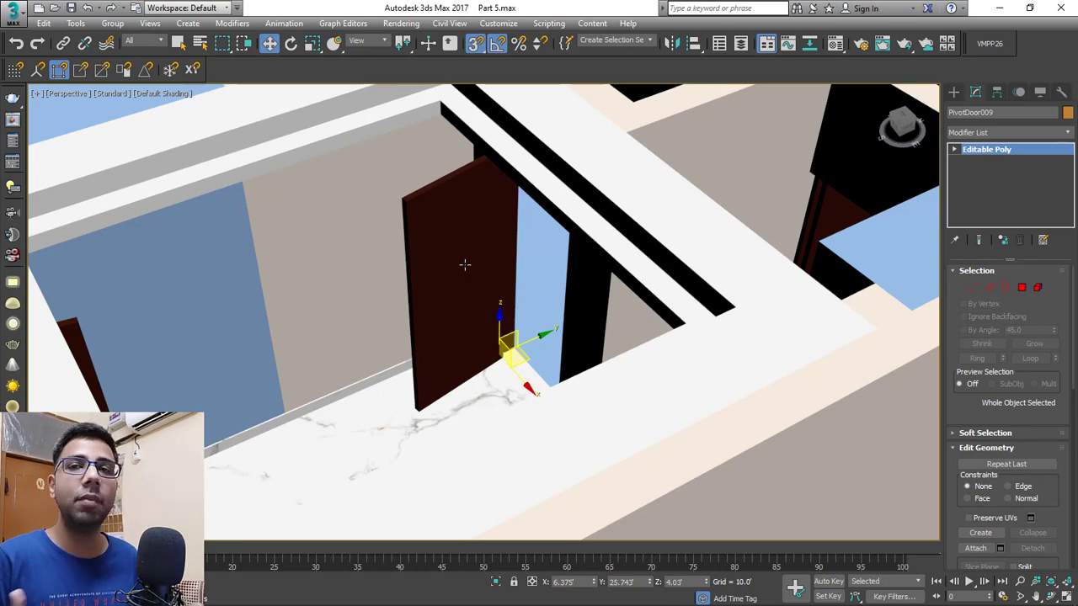
{"action": "left_click", "coordinate": [467, 288]}
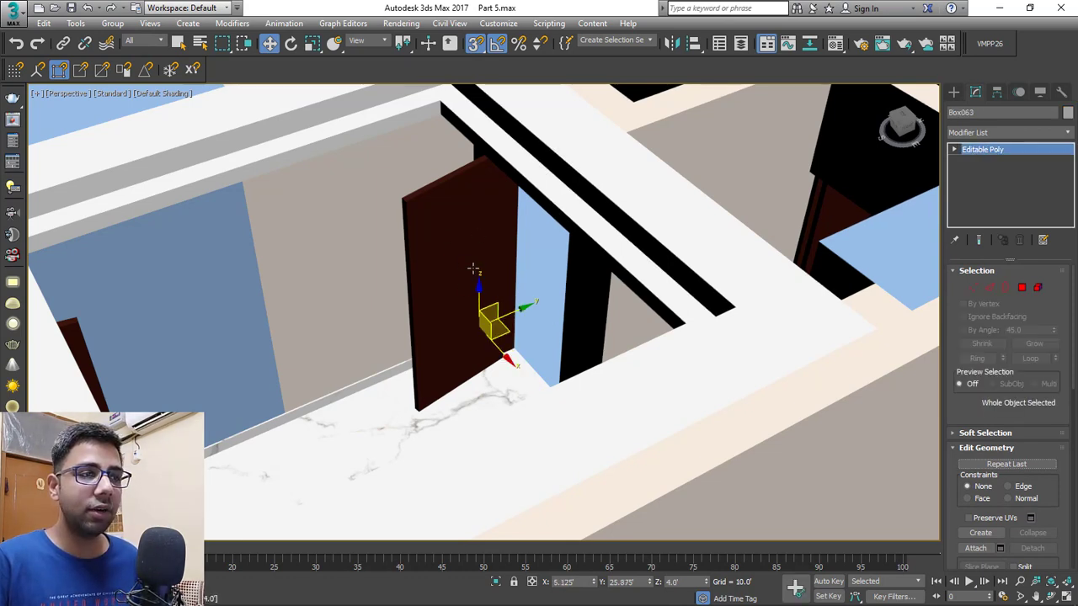
{"action": "scroll", "coordinate": [517, 268], "scroll_direction": "down", "scroll_amount": 3}
{"action": "scroll", "coordinate": [496, 242], "scroll_direction": "up", "scroll_amount": 3}
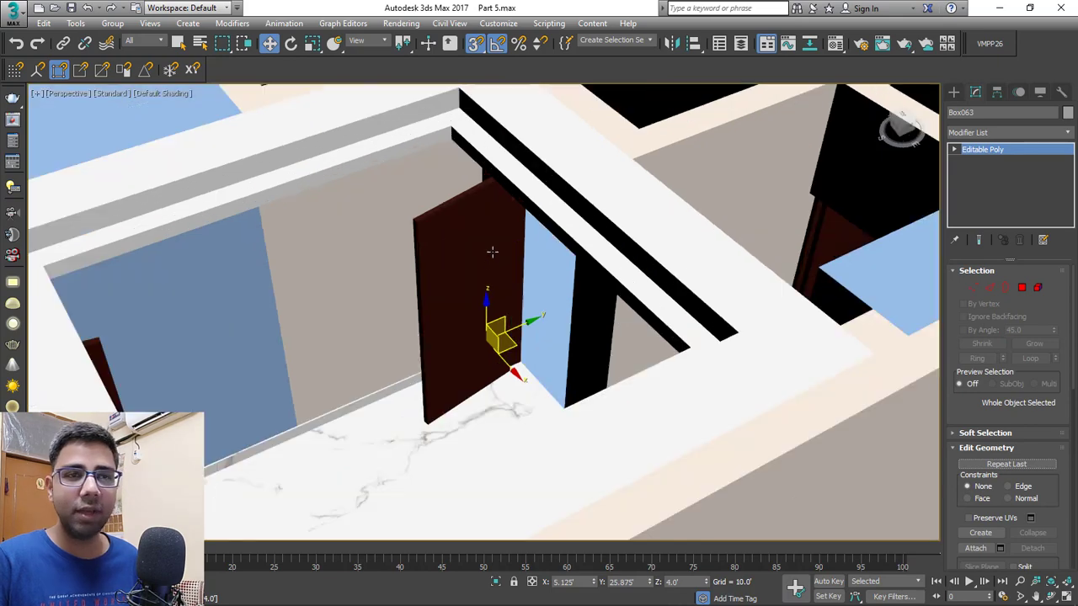
{"action": "key", "text": "alt+q"}
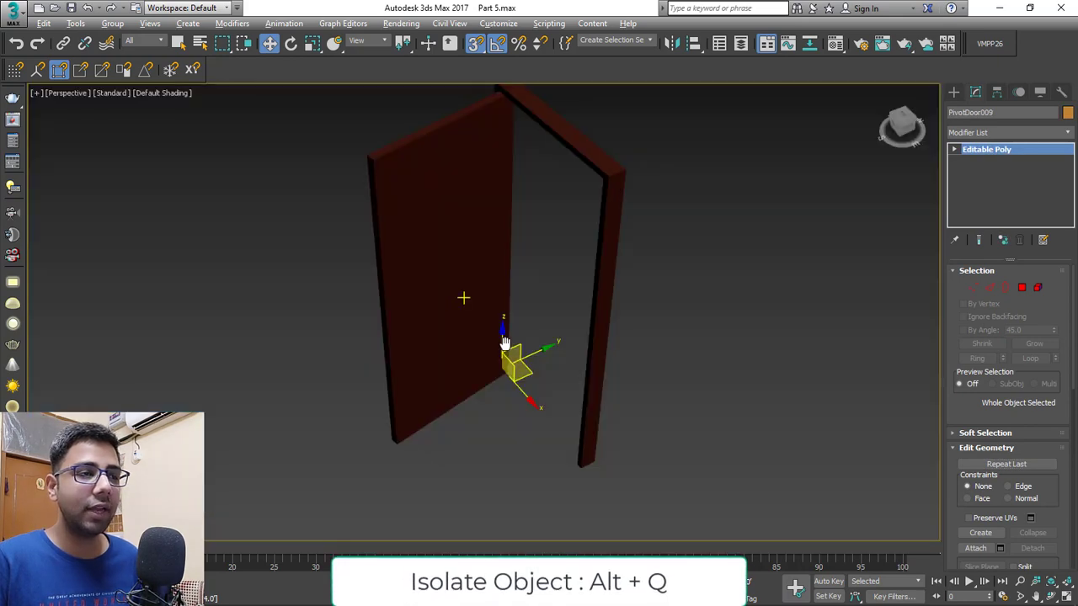
Show edged faces, select the front and top polygons between the isolated door's strips and assign them the Wall Paint material
{"action": "key", "text": "F4"}
{"action": "left_click", "coordinate": [1022, 287]}
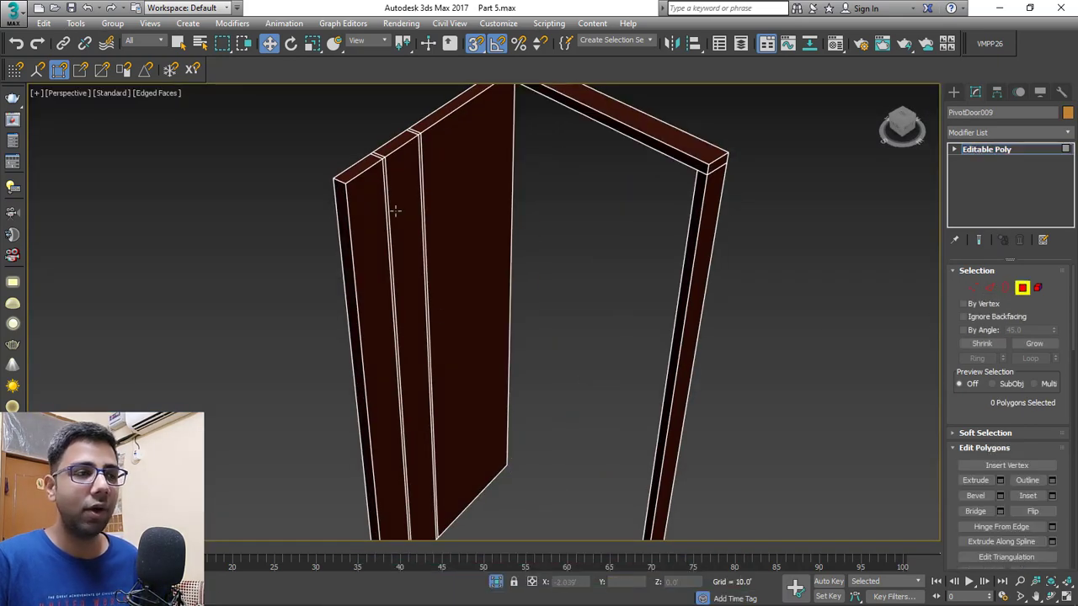
{"action": "middle_click_drag", "start_coordinate": [379, 202], "coordinate": [519, 292], "text": "alt"}
{"action": "scroll", "coordinate": [522, 290], "scroll_direction": "up", "scroll_amount": 3}
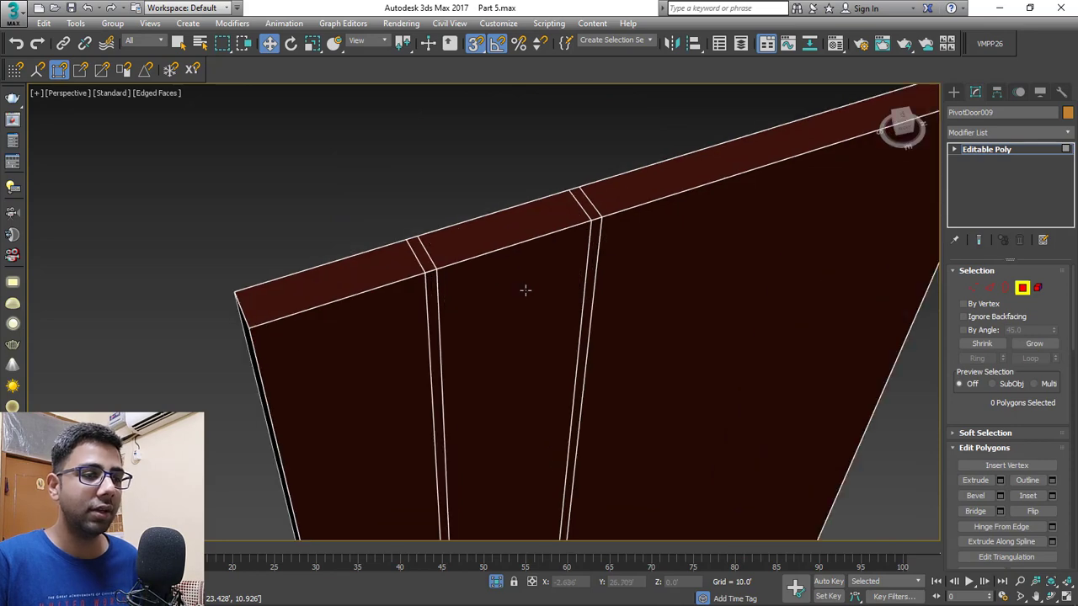
{"action": "left_click", "coordinate": [517, 233]}
{"action": "key", "text": "m"}
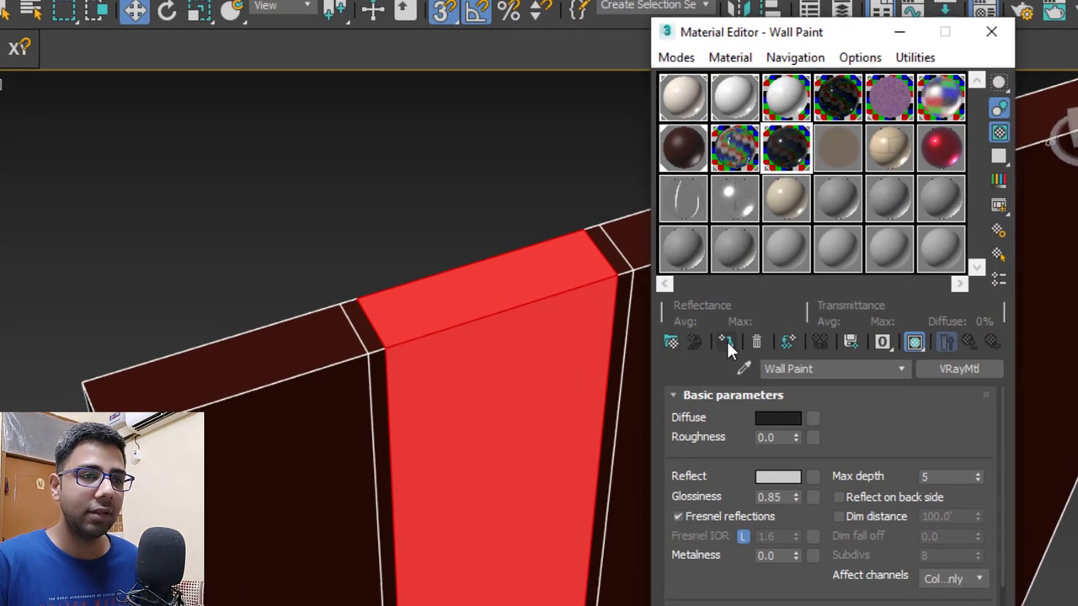
{"action": "left_click", "coordinate": [726, 342]}
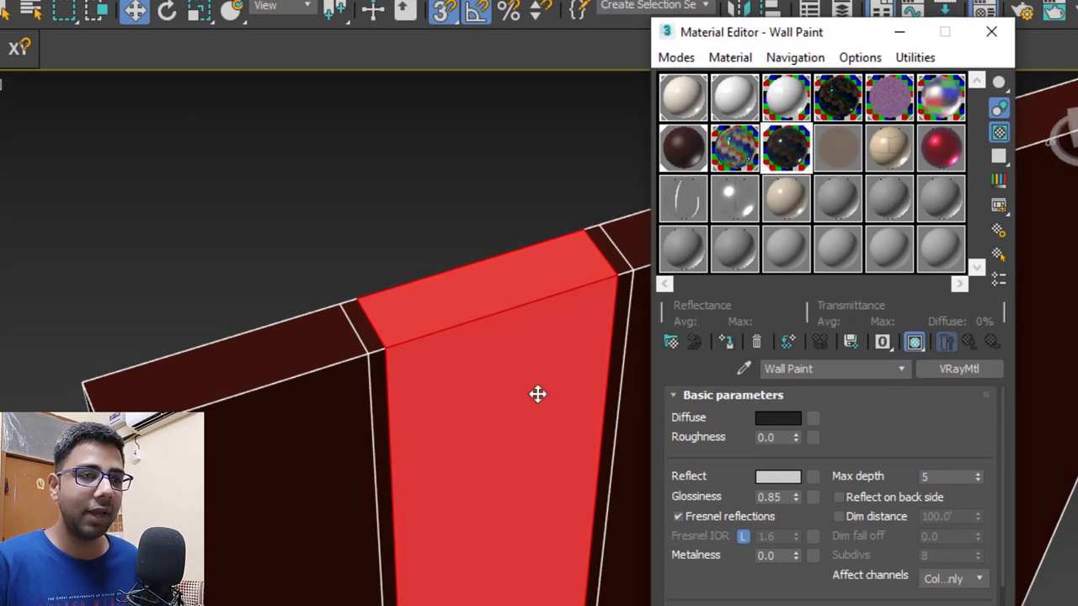
Select the polygons of both thin strips on the isolated door, assign them the Ceramic material and end isolation
{"action": "left_click", "coordinate": [377, 369]}
{"action": "left_click", "coordinate": [621, 308], "text": "ctrl"}
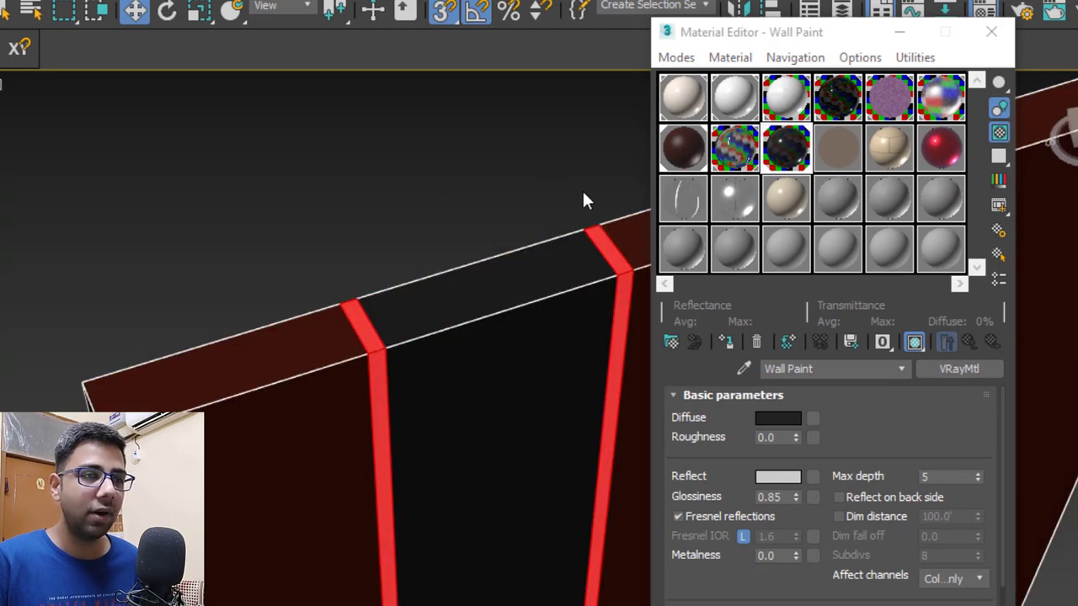
{"action": "left_click", "coordinate": [727, 196]}
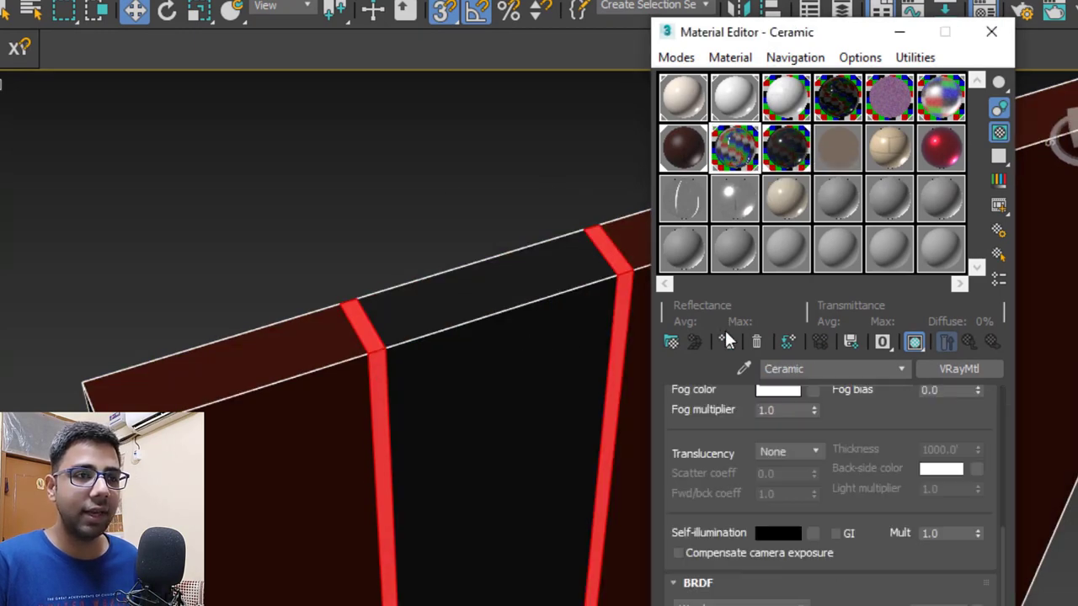
{"action": "left_click", "coordinate": [727, 343]}
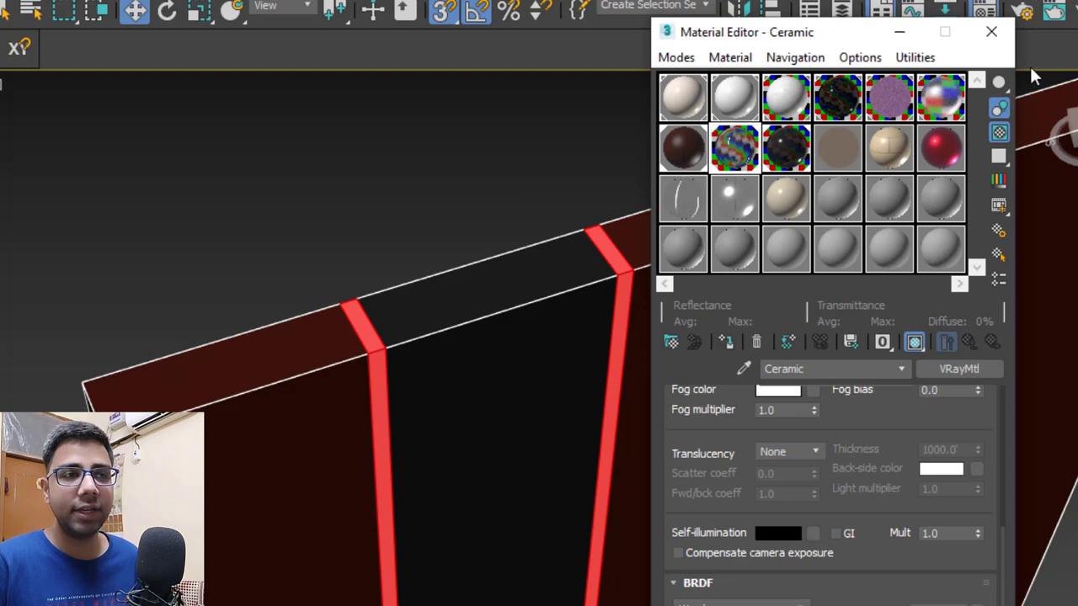
{"action": "left_click", "coordinate": [992, 33]}
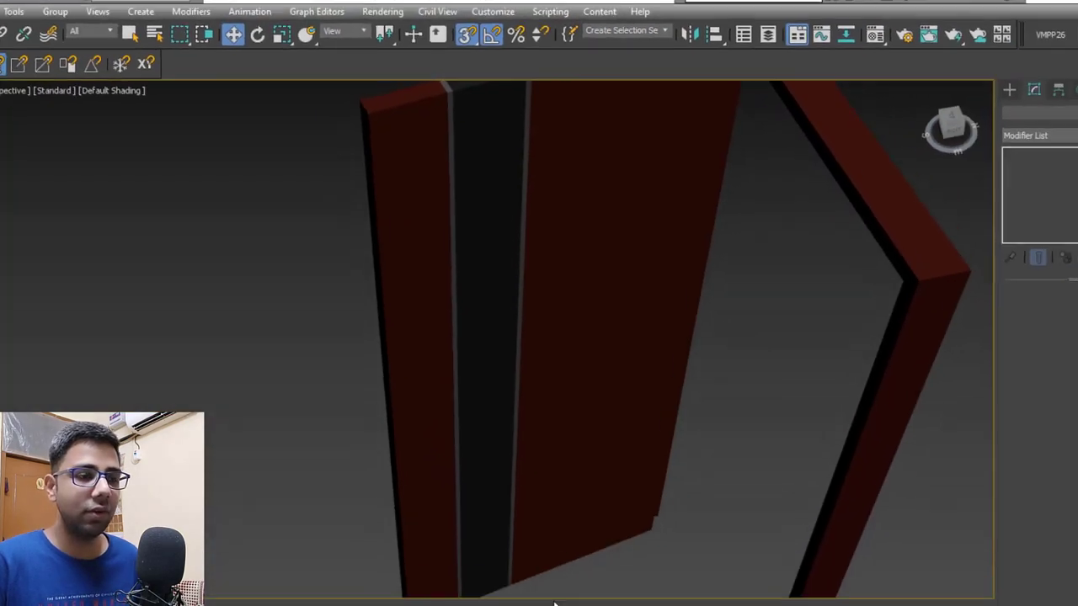
{"action": "key", "text": "alt+q"}
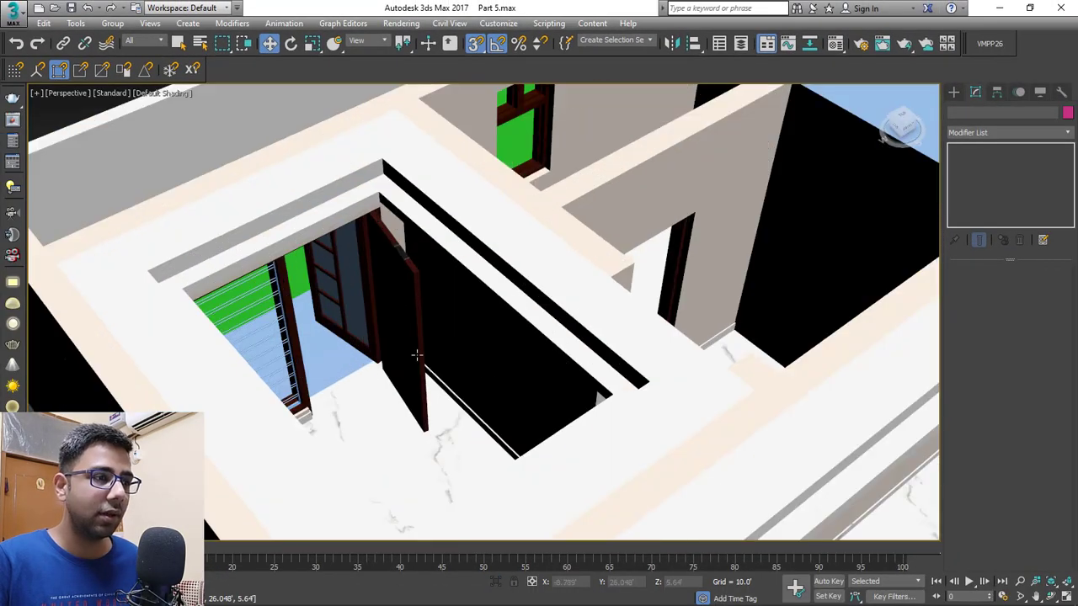
Select the next plain wooden interior door, in the dark-walled room, and isolate it
{"action": "middle_click_drag", "start_coordinate": [416, 356], "coordinate": [652, 377], "text": "alt"}
{"action": "scroll", "coordinate": [479, 352], "scroll_direction": "up", "scroll_amount": 3}
{"action": "scroll", "coordinate": [436, 338], "scroll_direction": "down", "scroll_amount": 3}
{"action": "scroll", "coordinate": [617, 303], "scroll_direction": "up", "scroll_amount": 4}
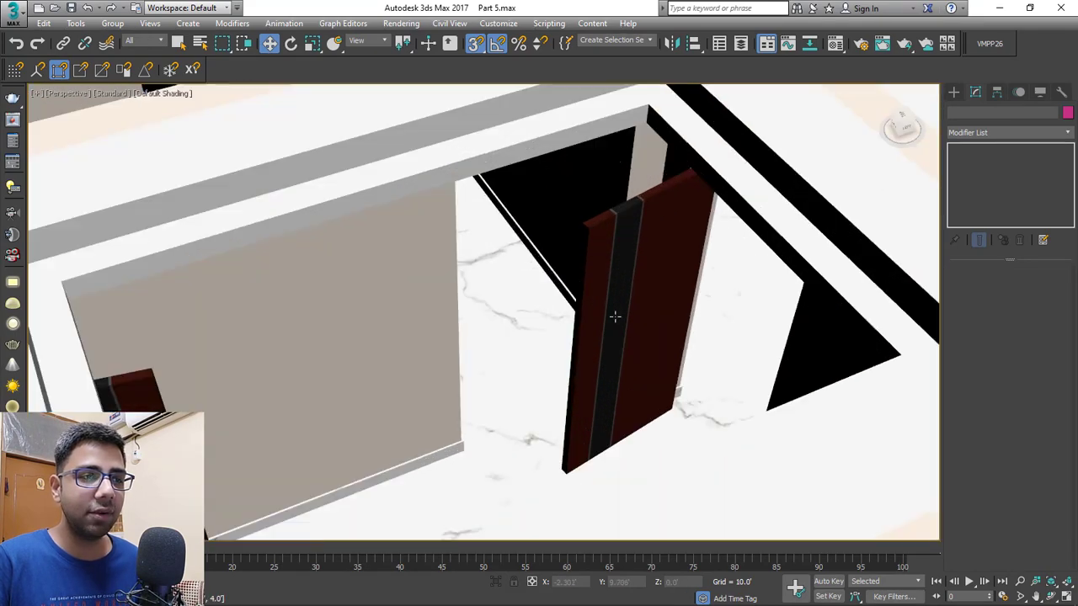
{"action": "scroll", "coordinate": [615, 317], "scroll_direction": "down", "scroll_amount": 7}
{"action": "middle_click_drag", "start_coordinate": [615, 318], "coordinate": [416, 327], "text": "alt"}
{"action": "scroll", "coordinate": [485, 446], "scroll_direction": "up", "scroll_amount": 5}
{"action": "middle_click_drag", "start_coordinate": [457, 436], "coordinate": [483, 356]}
{"action": "scroll", "coordinate": [450, 438], "scroll_direction": "down", "scroll_amount": 5}
{"action": "middle_click_drag", "start_coordinate": [410, 376], "coordinate": [509, 338], "text": "alt"}
{"action": "scroll", "coordinate": [509, 337], "scroll_direction": "up", "scroll_amount": 5}
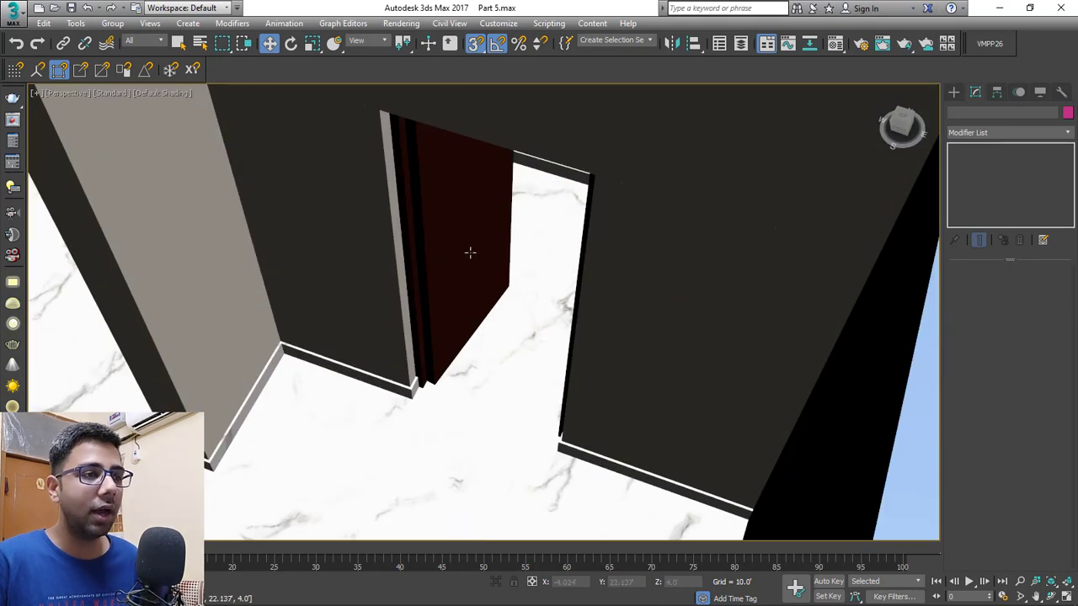
{"action": "left_click", "coordinate": [469, 250]}
{"action": "middle_click_drag", "start_coordinate": [469, 251], "coordinate": [471, 334]}
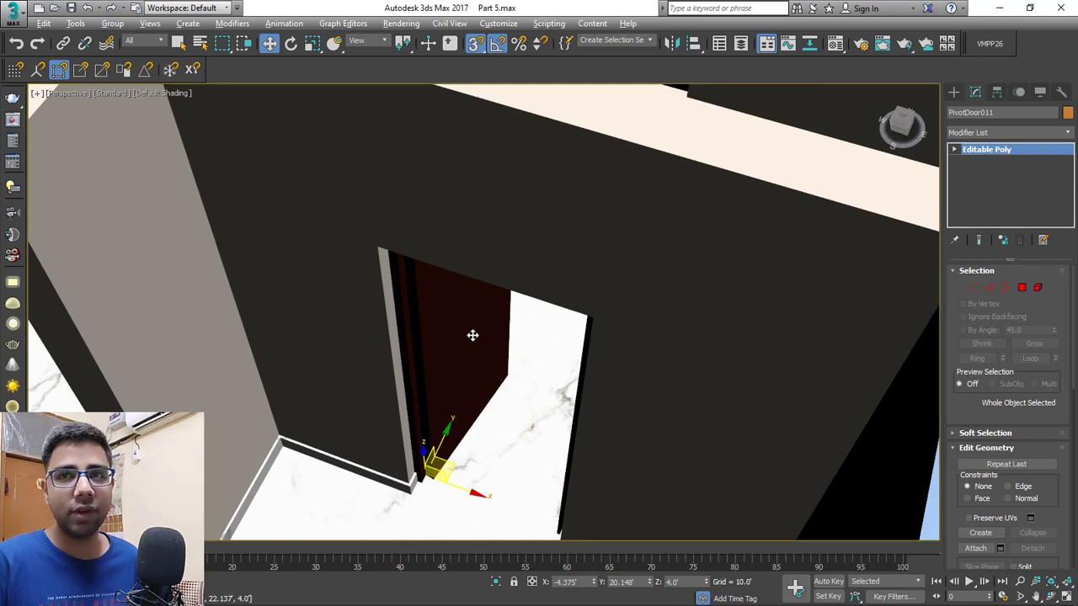
{"action": "key", "text": "alt+q"}
{"action": "scroll", "coordinate": [470, 337], "scroll_direction": "down", "scroll_amount": 3}
{"action": "middle_click_drag", "start_coordinate": [463, 356], "coordinate": [404, 378], "text": "alt"}
{"action": "scroll", "coordinate": [471, 345], "scroll_direction": "up", "scroll_amount": 4}
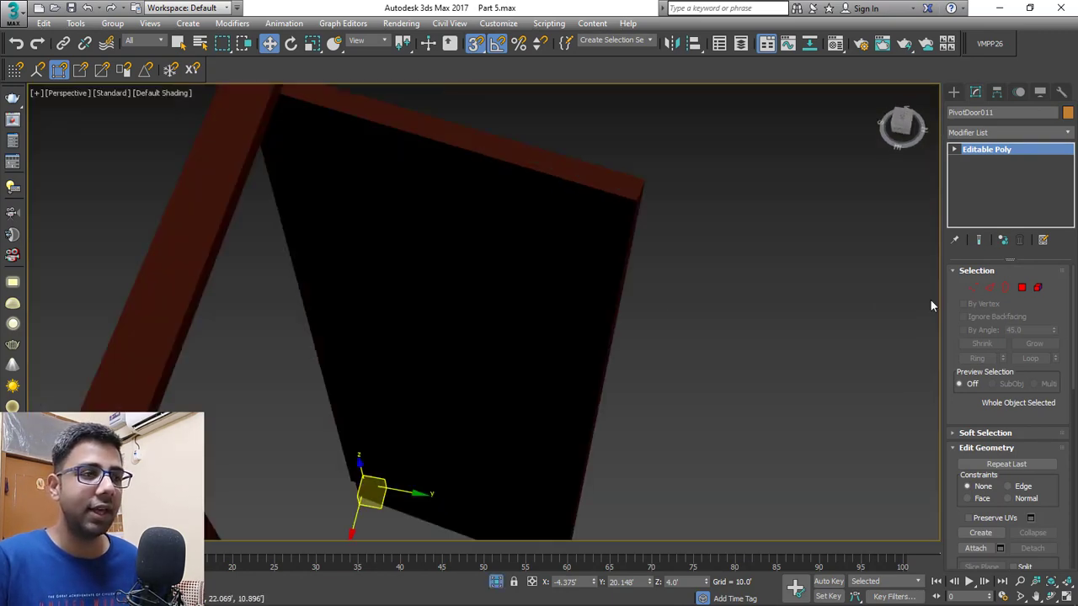
Select the front and top polygons between this door's strips with edged faces shown, and assign them the Wall Paint material
{"action": "left_click", "coordinate": [1022, 288]}
{"action": "key", "text": "F4"}
{"action": "scroll", "coordinate": [548, 255], "scroll_direction": "up", "scroll_amount": 5}
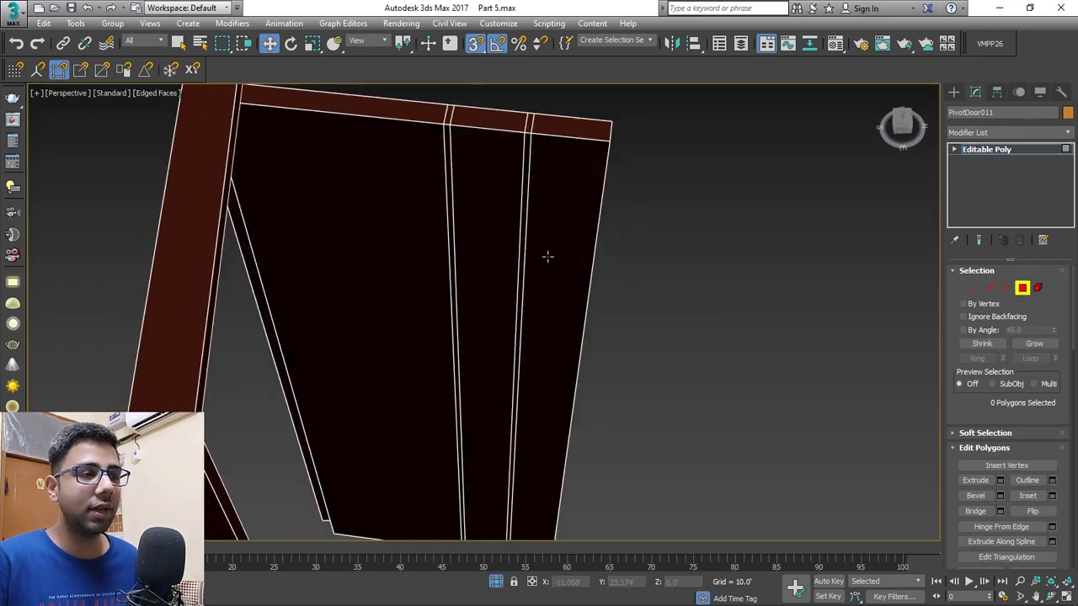
{"action": "left_click", "coordinate": [490, 173]}
{"action": "left_click", "coordinate": [496, 224], "text": "shift"}
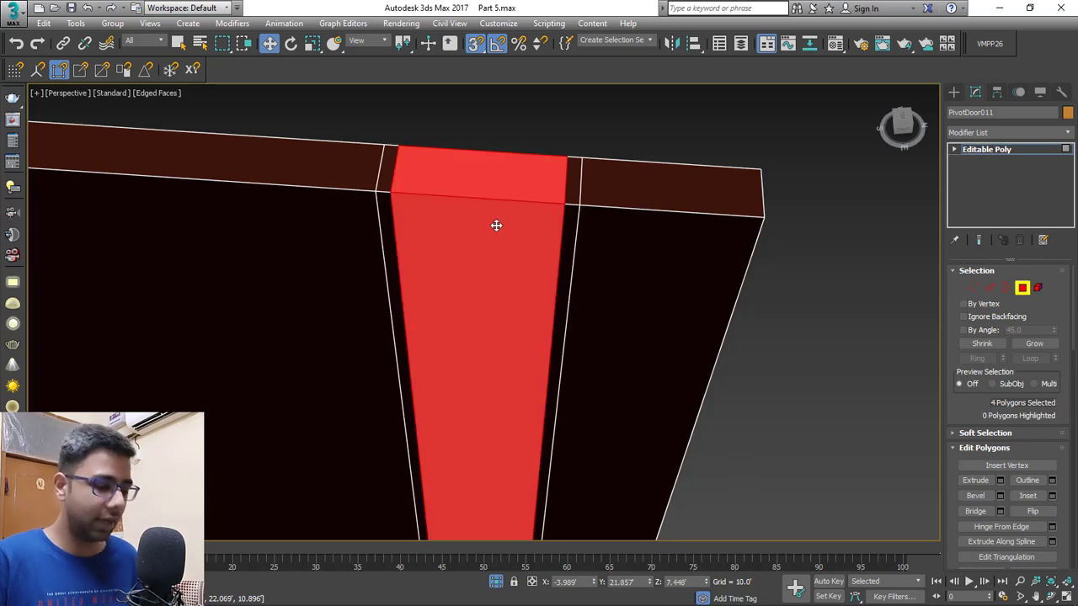
{"action": "key", "text": "m"}
{"action": "left_click", "coordinate": [703, 136]}
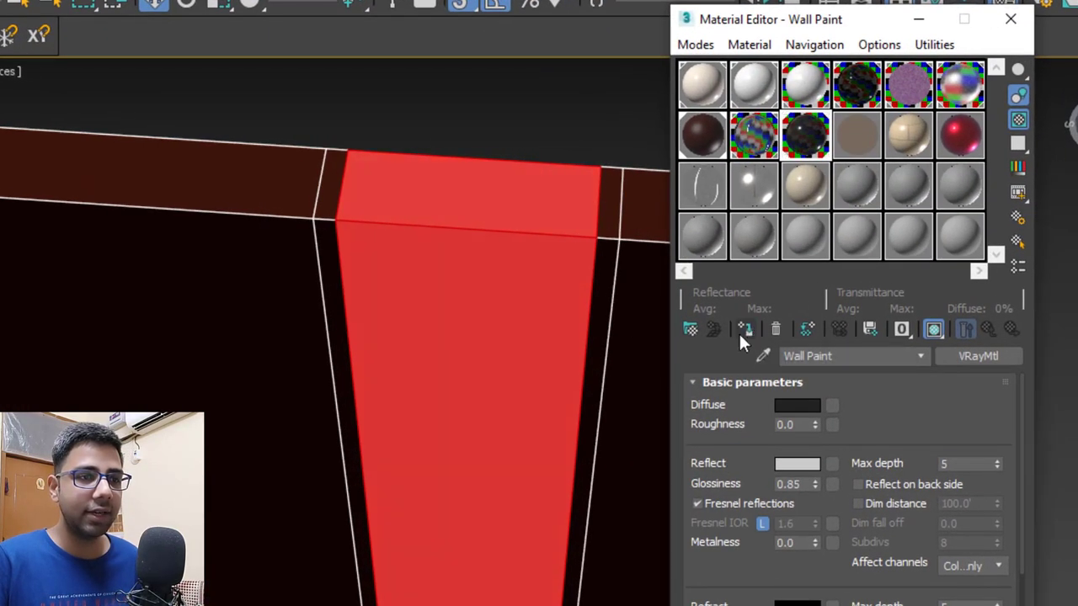
{"action": "scroll", "coordinate": [440, 302], "scroll_direction": "down", "scroll_amount": 2}
{"action": "scroll", "coordinate": [342, 256], "scroll_direction": "up", "scroll_amount": 2}
Assign the Ceramic material to the front and top polygons of this door's two thin strips, and leave isolation
{"action": "left_click", "coordinate": [380, 251]}
{"action": "left_click", "coordinate": [378, 221], "text": "shift"}
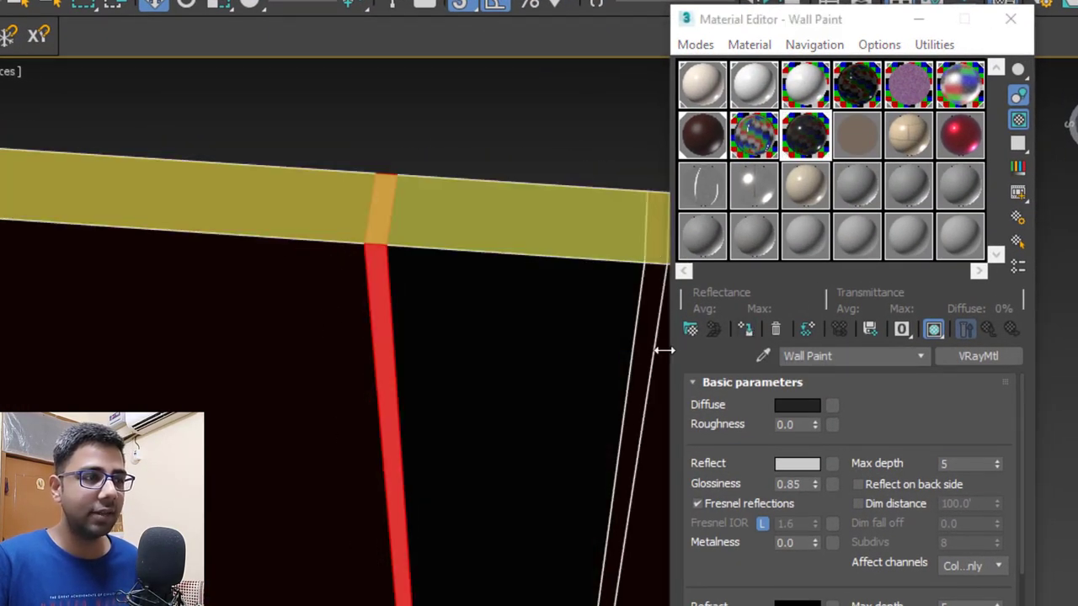
{"action": "left_click", "coordinate": [648, 316], "text": "ctrl"}
{"action": "left_click", "coordinate": [655, 243], "text": "ctrl"}
{"action": "left_click", "coordinate": [753, 135]}
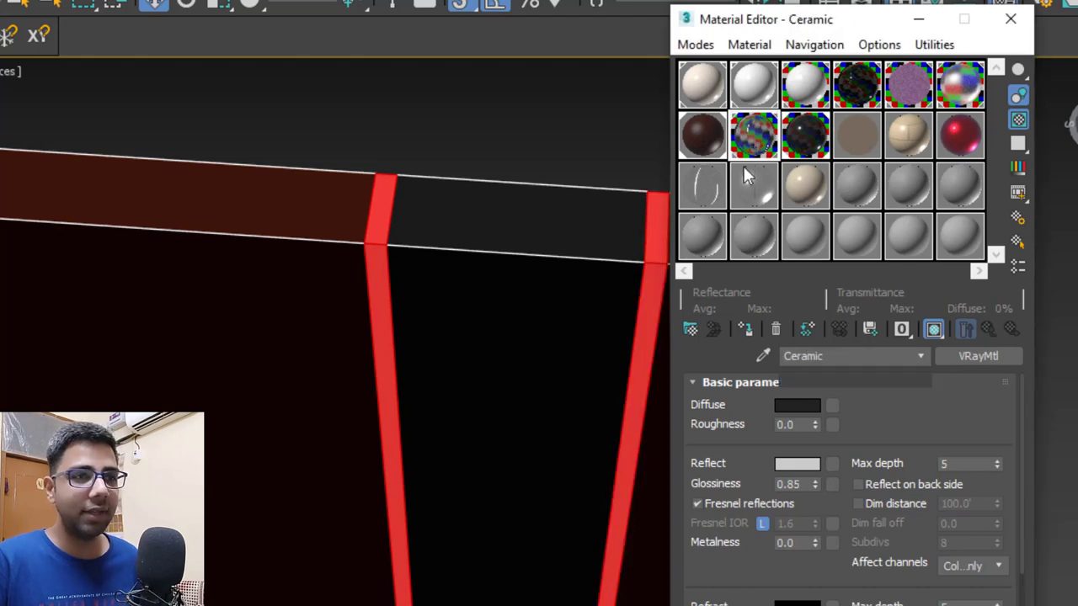
{"action": "left_click", "coordinate": [745, 328]}
{"action": "left_click", "coordinate": [1011, 18]}
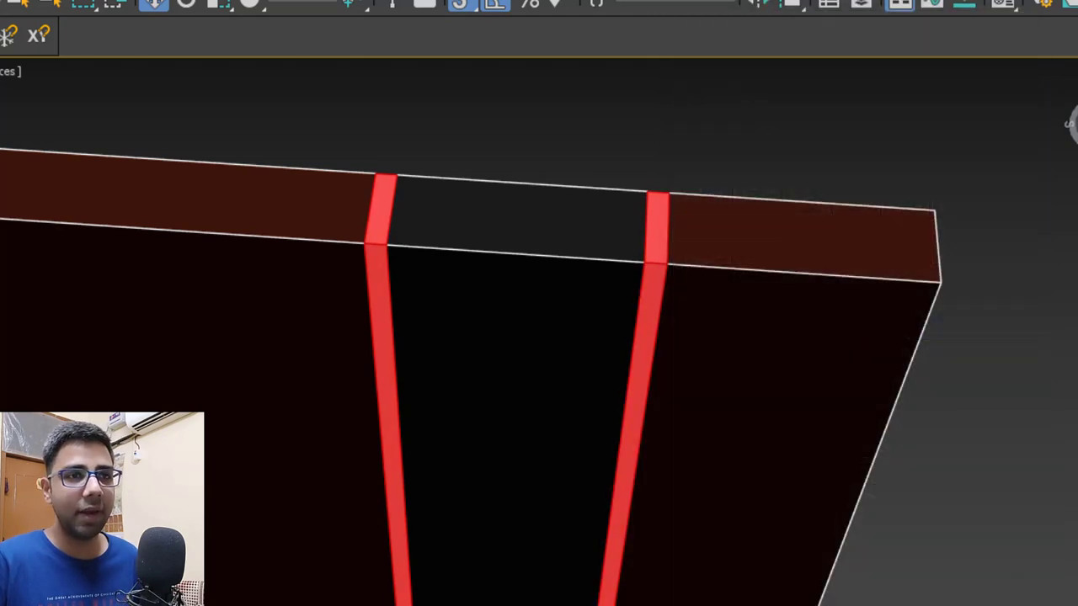
{"action": "scroll", "coordinate": [522, 320], "scroll_direction": "down", "scroll_amount": 3}
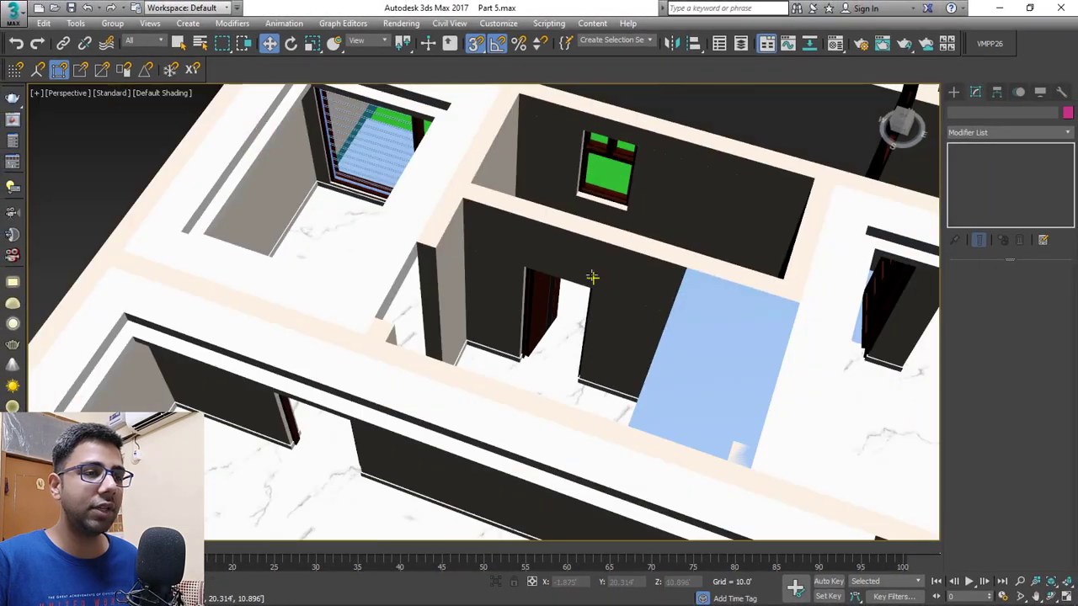
Inspect the horizontal bars of the front window beside the entrance and bring them up in a maximized Top view
{"action": "scroll", "coordinate": [623, 326], "scroll_direction": "down", "scroll_amount": 5}
{"action": "middle_click_drag", "start_coordinate": [712, 385], "coordinate": [496, 110]}
{"action": "scroll", "coordinate": [661, 186], "scroll_direction": "down", "scroll_amount": 3}
{"action": "middle_click_drag", "start_coordinate": [738, 362], "coordinate": [561, 330], "text": "alt"}
{"action": "scroll", "coordinate": [738, 296], "scroll_direction": "up", "scroll_amount": 7}
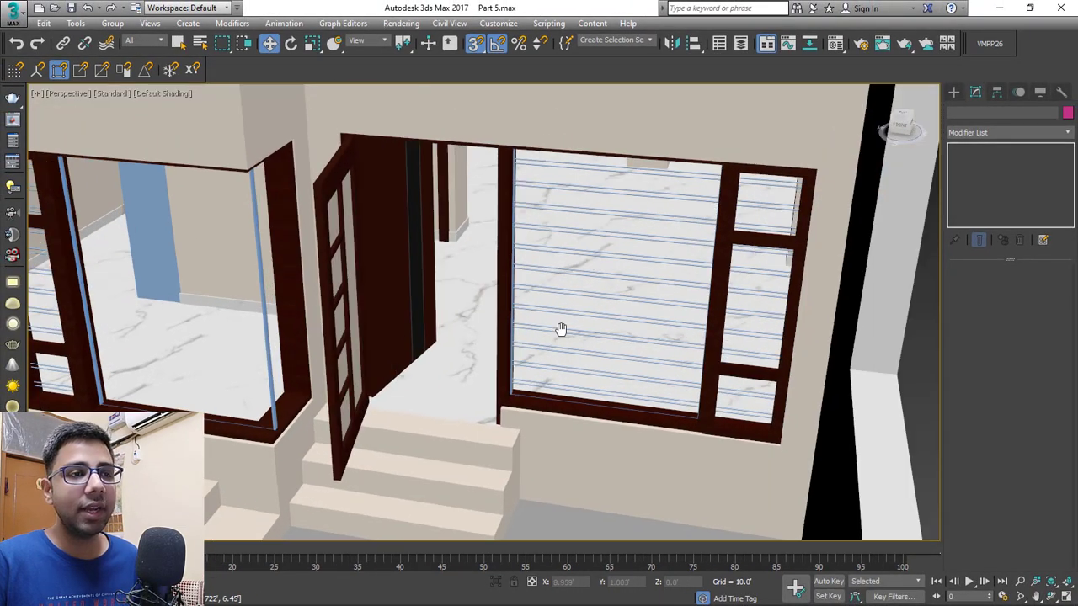
{"action": "scroll", "coordinate": [660, 285], "scroll_direction": "up", "scroll_amount": 4}
{"action": "scroll", "coordinate": [435, 252], "scroll_direction": "up", "scroll_amount": 5}
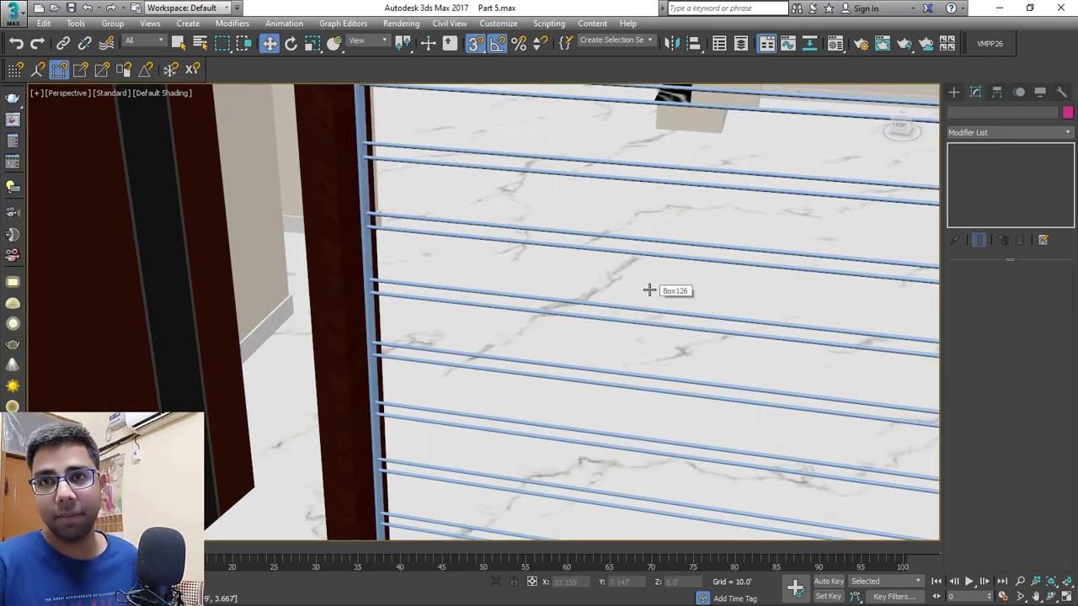
{"action": "key", "text": "alt+w"}
{"action": "left_click", "coordinate": [257, 200]}
{"action": "key", "text": "alt+w"}
{"action": "scroll", "coordinate": [544, 261], "scroll_direction": "down", "scroll_amount": 7}
{"action": "scroll", "coordinate": [555, 258], "scroll_direction": "up", "scroll_amount": 12}
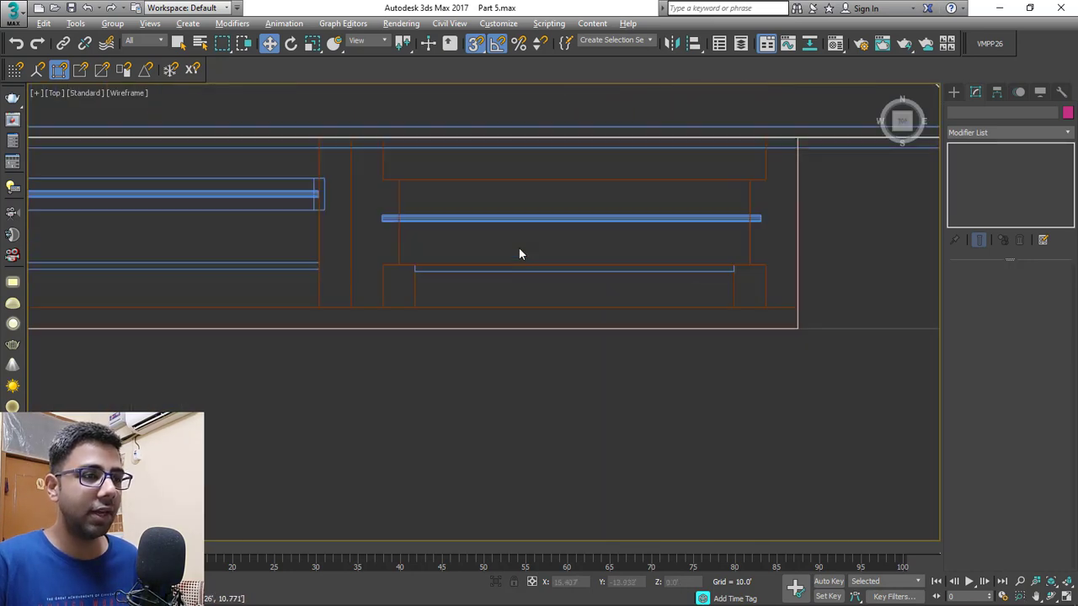
Select the grille bars of the wide and narrow front window sections together and assign them the Ceramic material
{"action": "scroll", "coordinate": [519, 253], "scroll_direction": "up", "scroll_amount": 3}
{"action": "left_click_drag", "start_coordinate": [554, 182], "coordinate": [556, 183]}
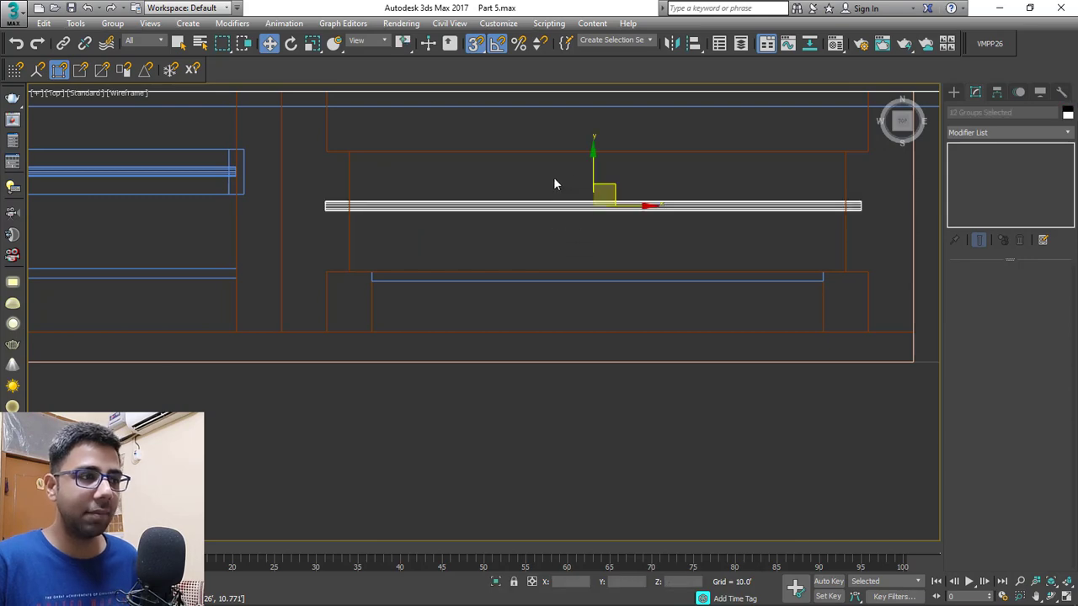
{"action": "middle_click_drag", "start_coordinate": [209, 248], "coordinate": [630, 212]}
{"action": "left_click_drag", "start_coordinate": [606, 240], "coordinate": [577, 181]}
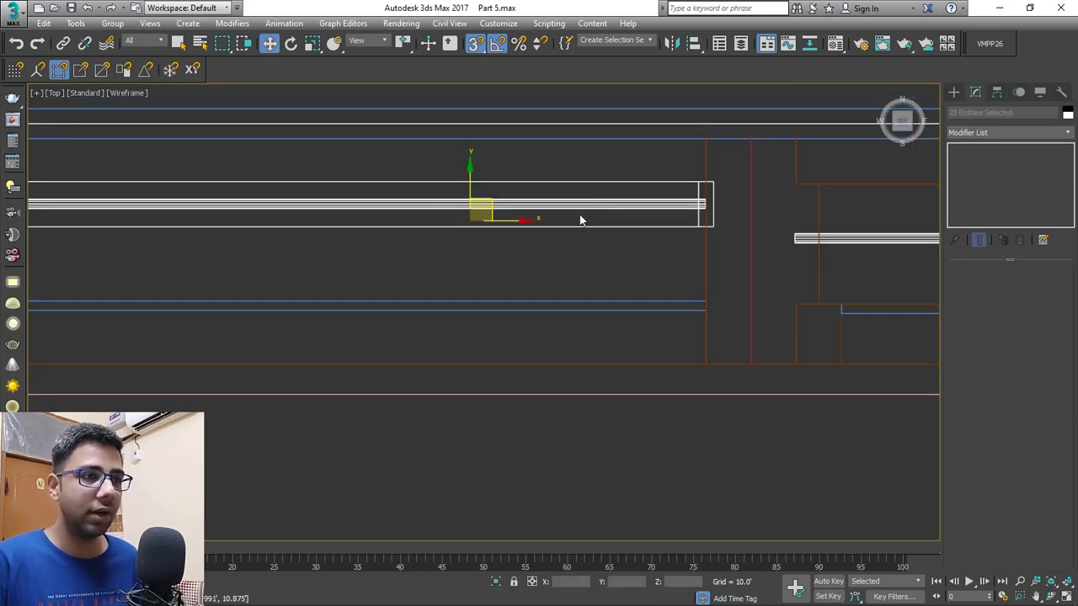
{"action": "key", "text": "m"}
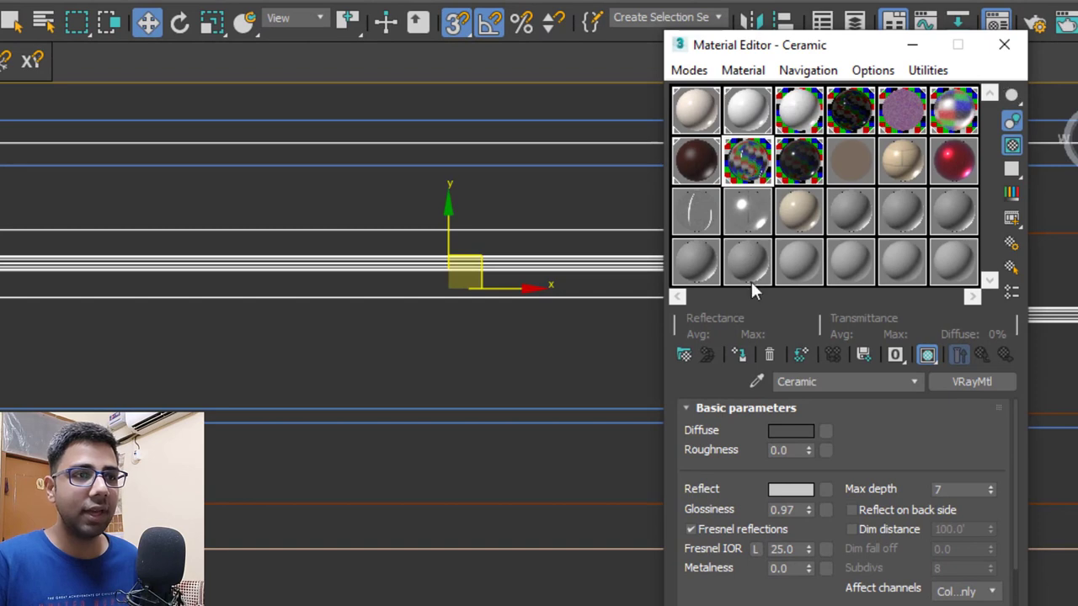
{"action": "left_click", "coordinate": [741, 351]}
Select the grille bars of the adjoining front windows and assign the Ceramic material to the wide window's grille
{"action": "scroll", "coordinate": [516, 437], "scroll_direction": "down", "scroll_amount": 4}
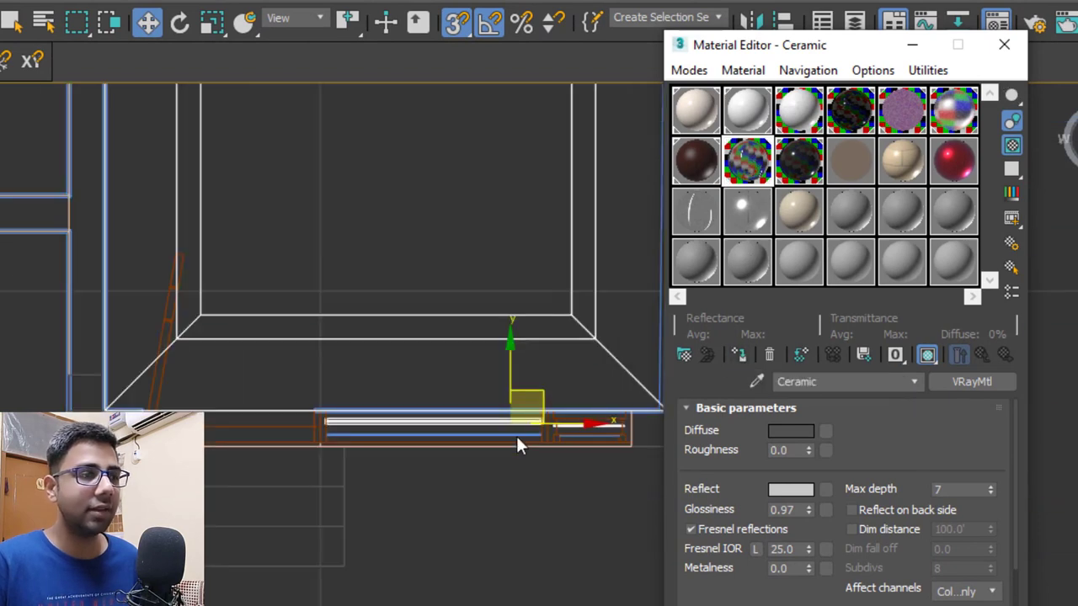
{"action": "scroll", "coordinate": [380, 409], "scroll_direction": "up", "scroll_amount": 6}
{"action": "left_click", "coordinate": [421, 308]}
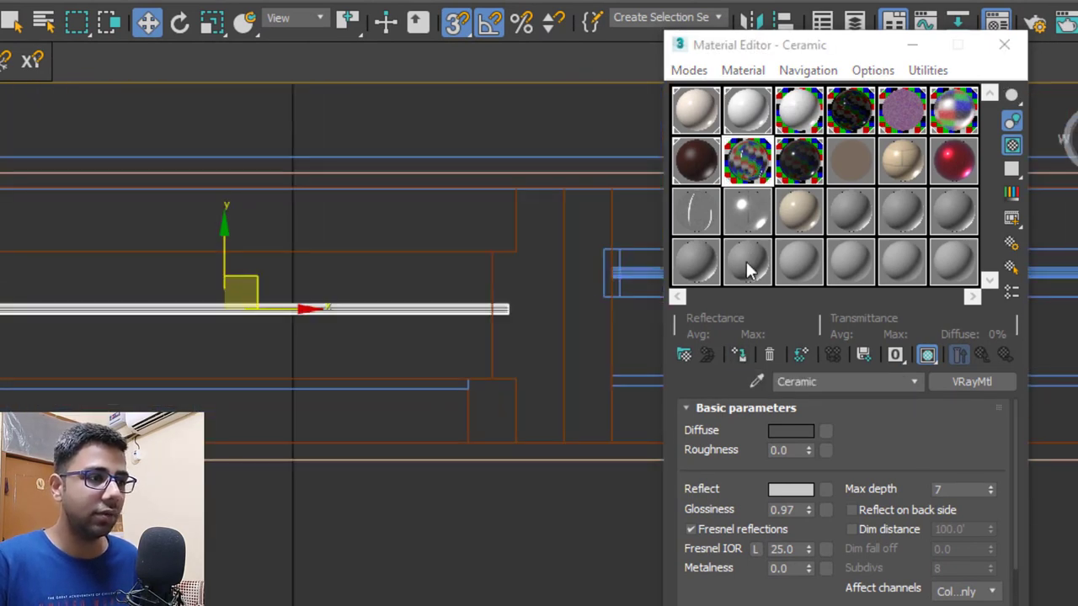
{"action": "middle_click_drag", "start_coordinate": [657, 392], "coordinate": [208, 492]}
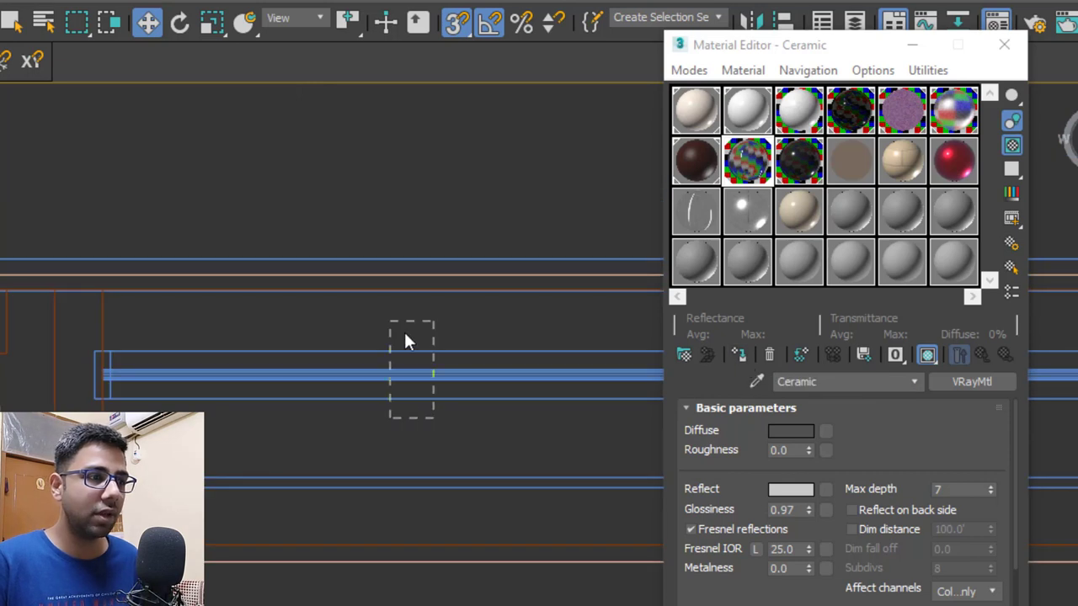
{"action": "left_click_drag", "start_coordinate": [405, 334], "coordinate": [389, 321]}
{"action": "left_click", "coordinate": [746, 360]}
Select only the grille piece extending past the window's corner and convert it to an Editable Spline
{"action": "scroll", "coordinate": [481, 488], "scroll_direction": "down", "scroll_amount": 3}
{"action": "middle_click_drag", "start_coordinate": [482, 488], "coordinate": [177, 459]}
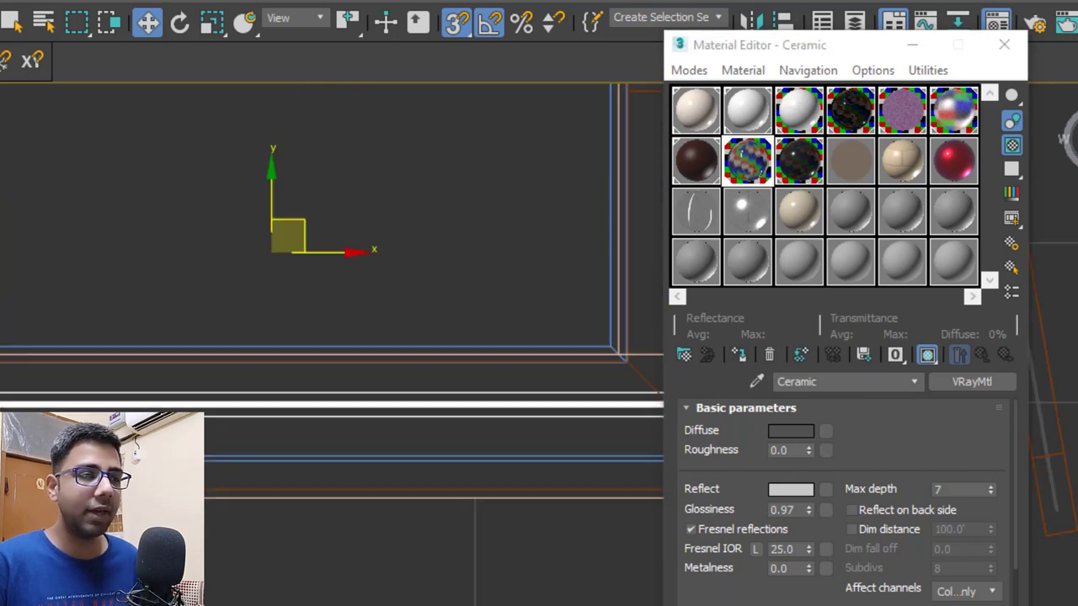
{"action": "scroll", "coordinate": [366, 433], "scroll_direction": "down", "scroll_amount": 2}
{"action": "scroll", "coordinate": [402, 416], "scroll_direction": "up", "scroll_amount": 5}
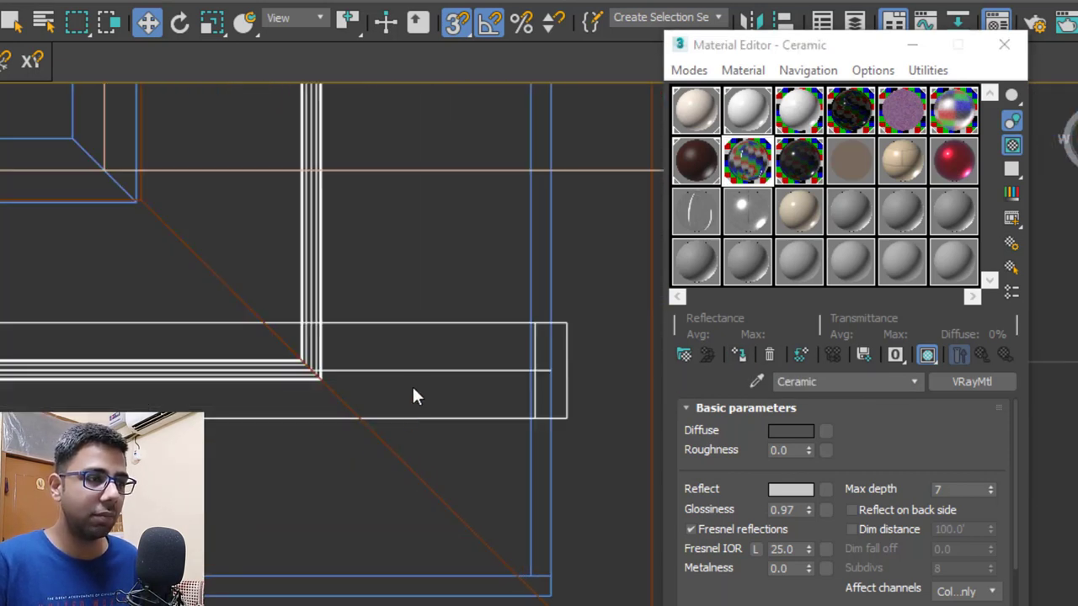
{"action": "left_click", "coordinate": [423, 375]}
{"action": "middle_click_drag", "start_coordinate": [430, 366], "coordinate": [427, 370]}
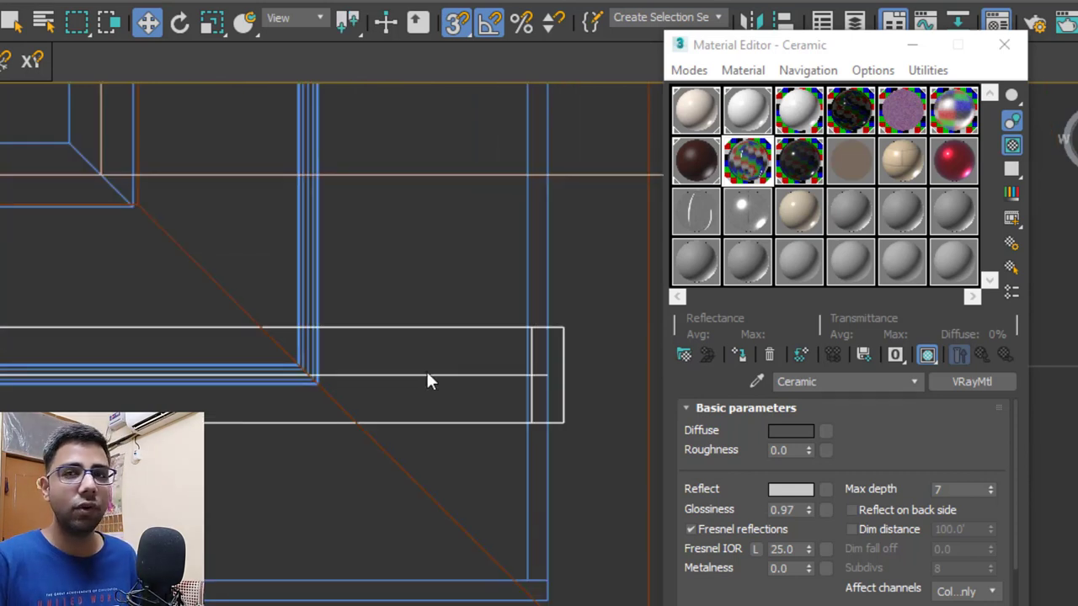
{"action": "middle_click_drag", "start_coordinate": [427, 375], "coordinate": [423, 423]}
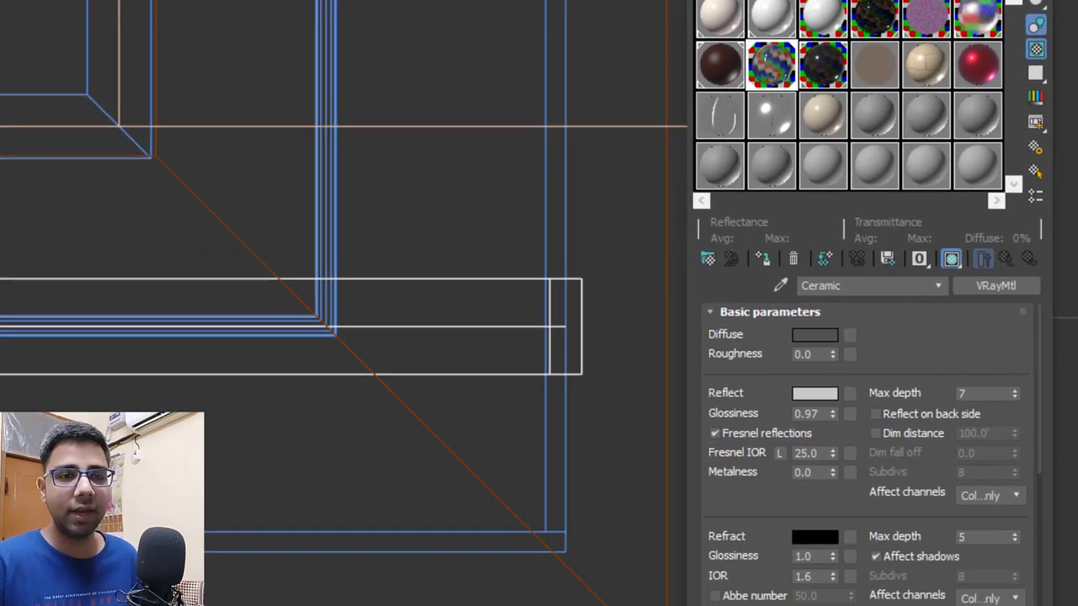
{"action": "right_click", "coordinate": [490, 418]}
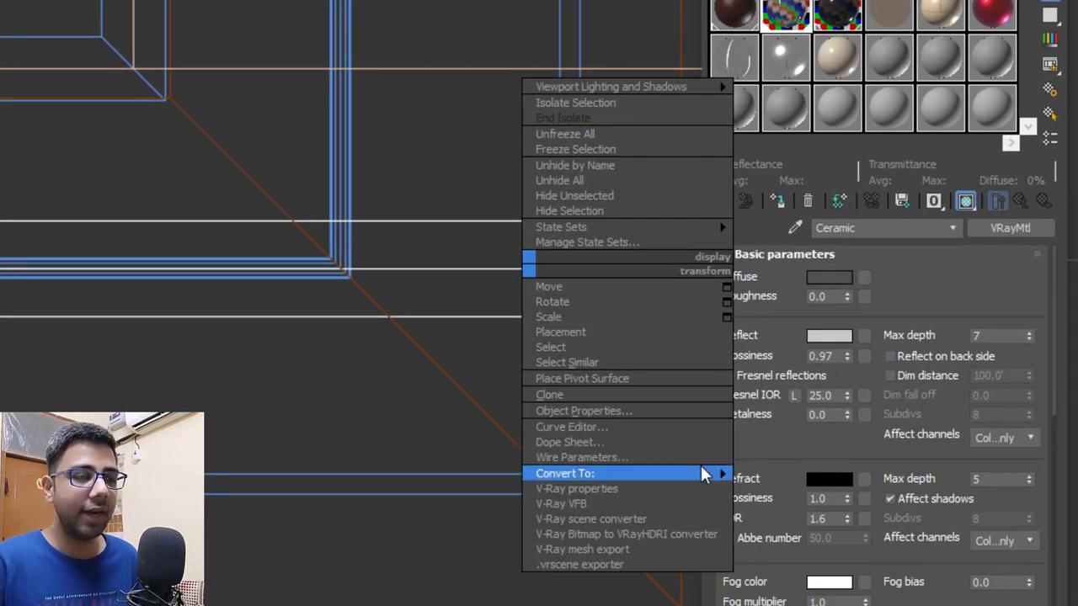
{"action": "mouse_move", "coordinate": [705, 474]}
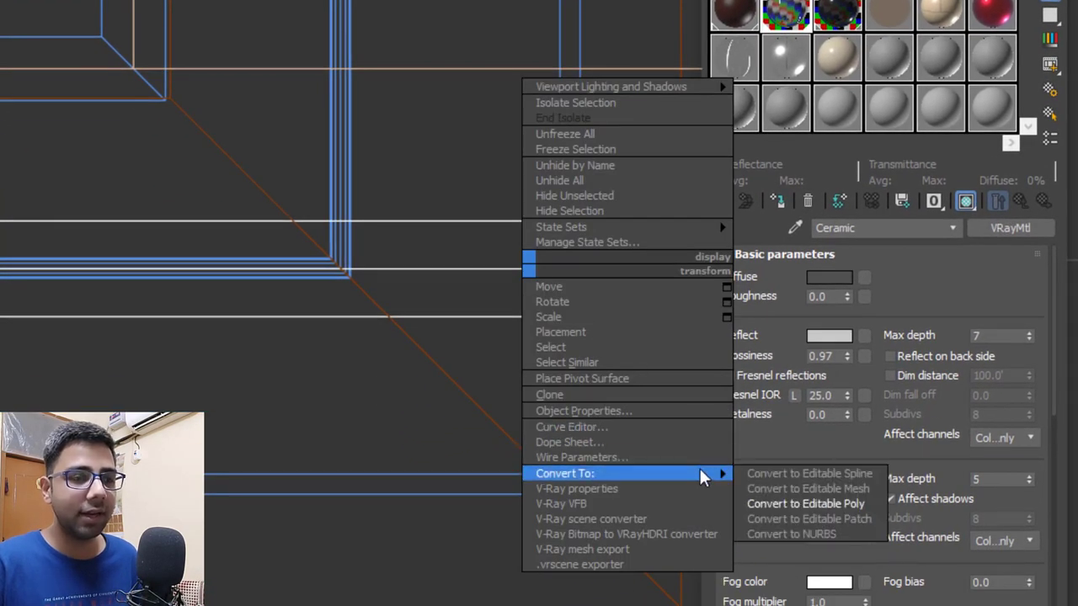
{"action": "left_click", "coordinate": [868, 474]}
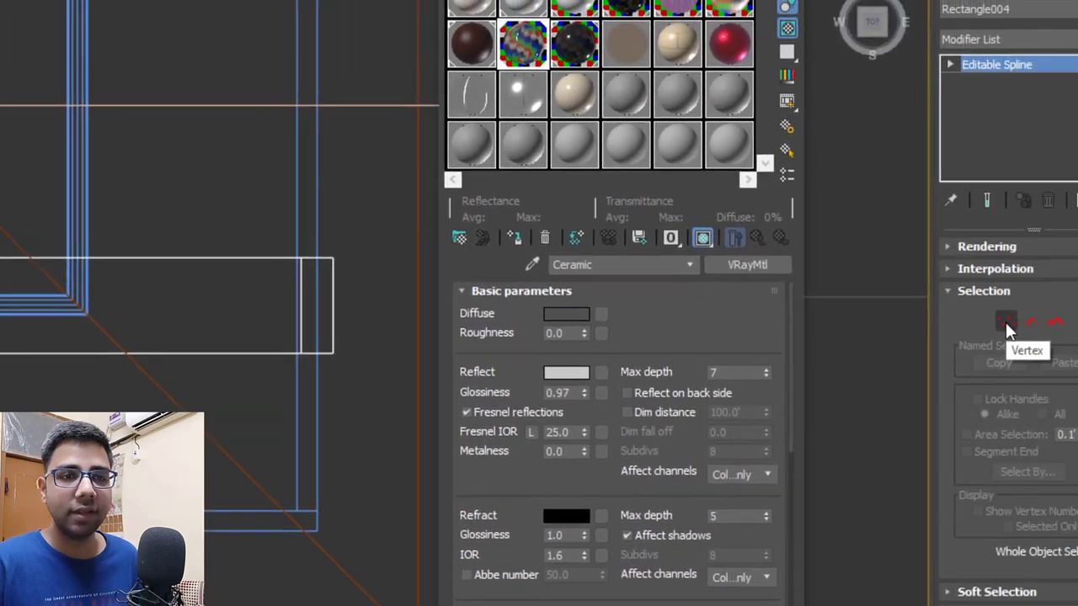
Refine the grille spline at vertex level, adding a vertex where it meets the corner of the adjoining window grille
{"action": "left_click", "coordinate": [1006, 320]}
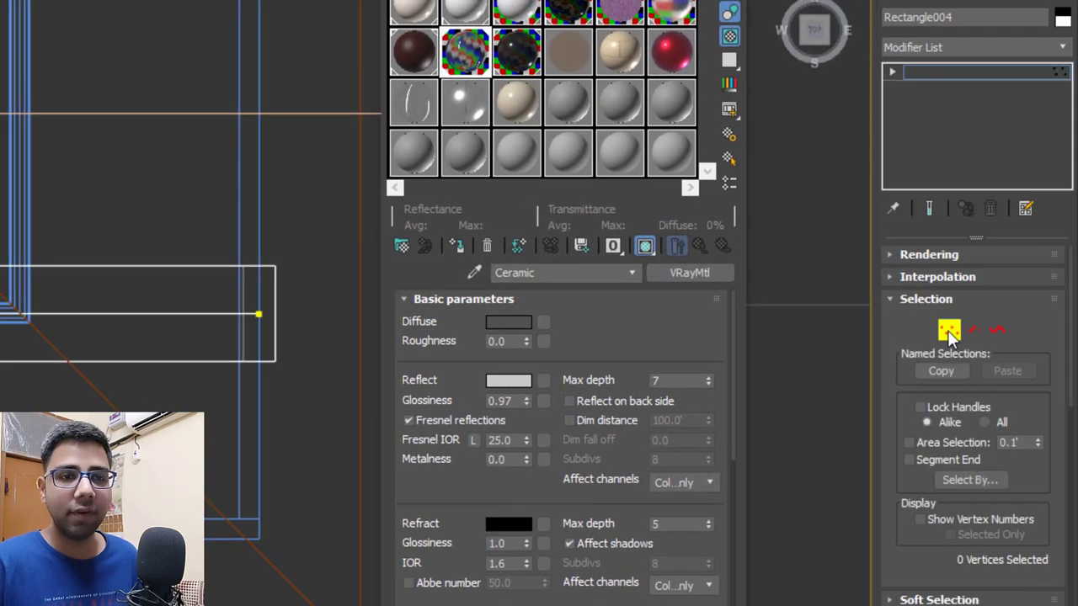
{"action": "right_click", "coordinate": [51, 310]}
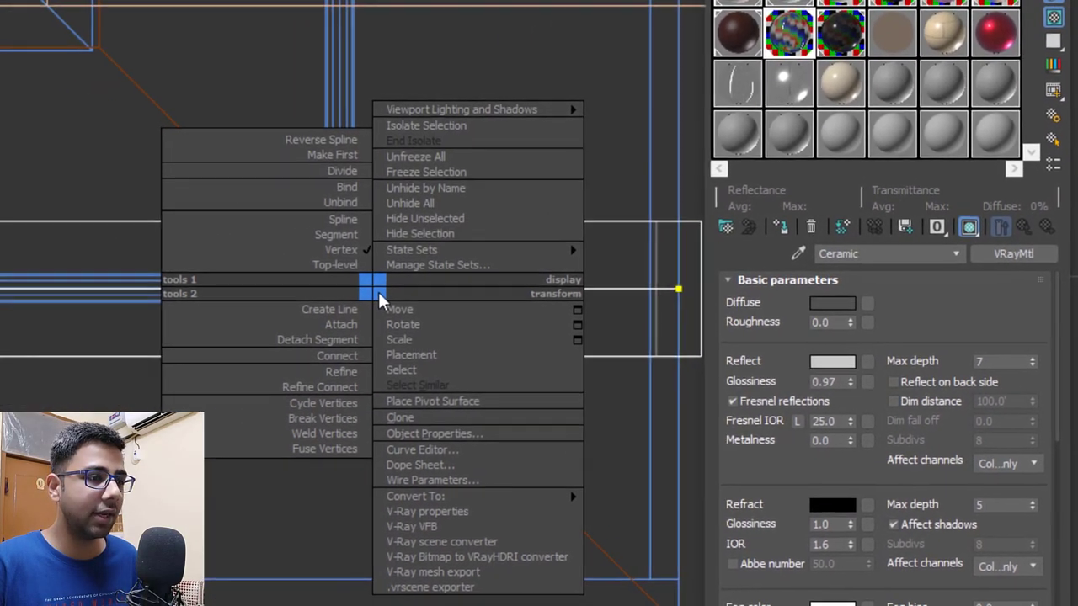
{"action": "left_click", "coordinate": [379, 292]}
{"action": "scroll", "coordinate": [314, 303], "scroll_direction": "up", "scroll_amount": 2}
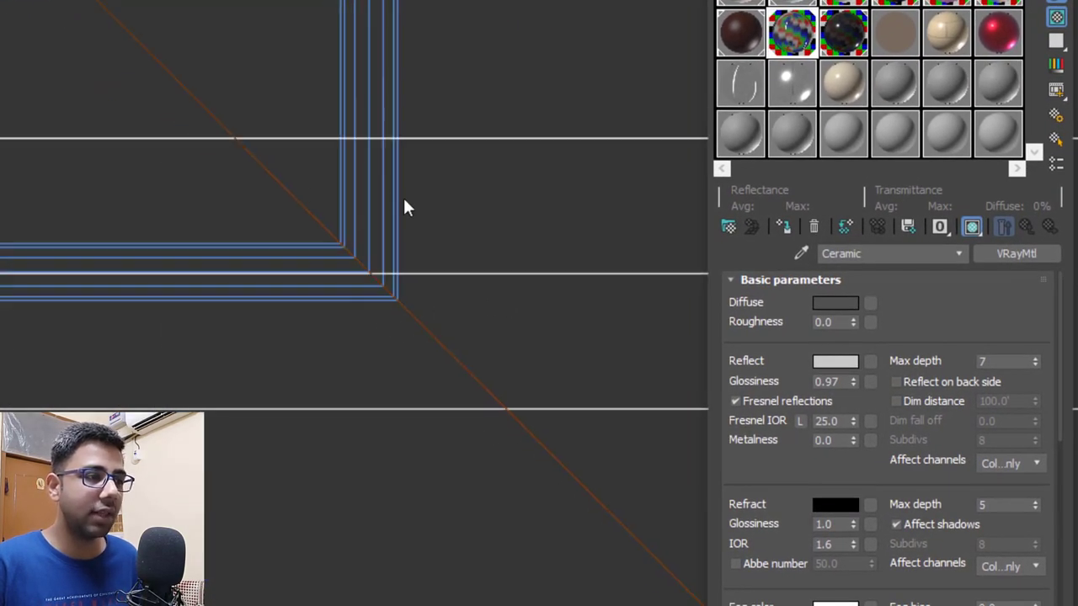
{"action": "left_click", "coordinate": [369, 274]}
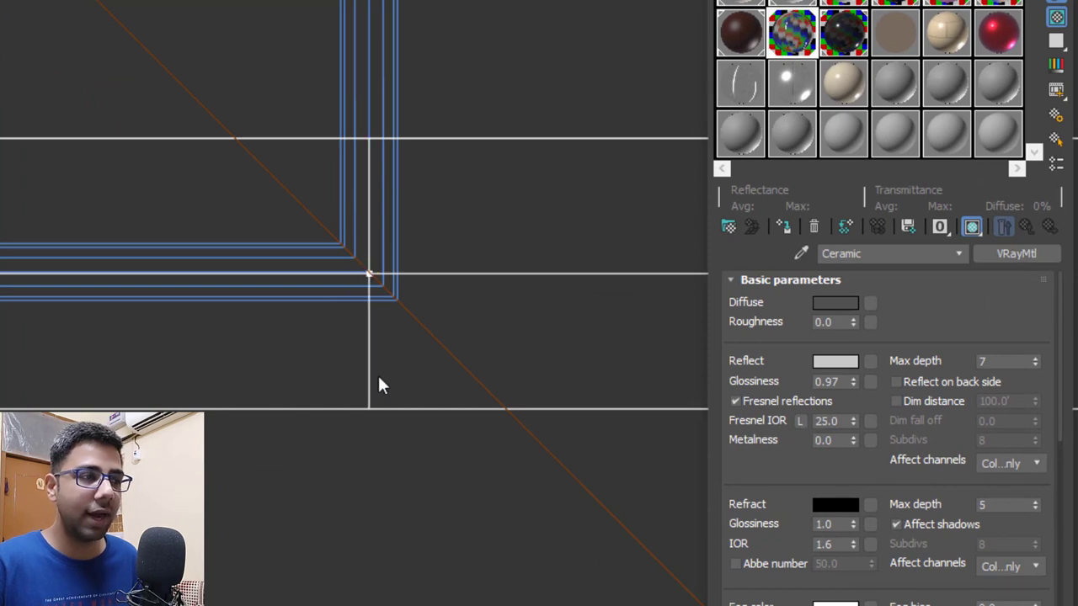
Select the spline's vertices at the overhanging end and convert them to Corner type
{"action": "scroll", "coordinate": [508, 320], "scroll_direction": "down", "scroll_amount": 3}
{"action": "middle_click_drag", "start_coordinate": [475, 320], "coordinate": [469, 319]}
{"action": "scroll", "coordinate": [552, 335], "scroll_direction": "up", "scroll_amount": 2}
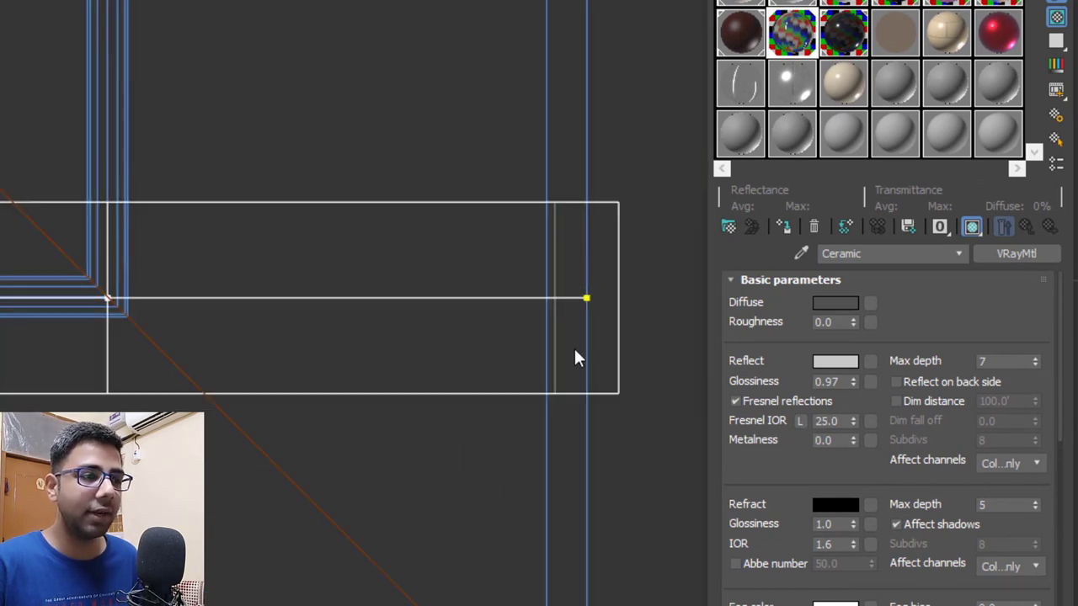
{"action": "left_click_drag", "start_coordinate": [657, 277], "coordinate": [517, 361]}
{"action": "middle_click_drag", "start_coordinate": [517, 361], "coordinate": [513, 378]}
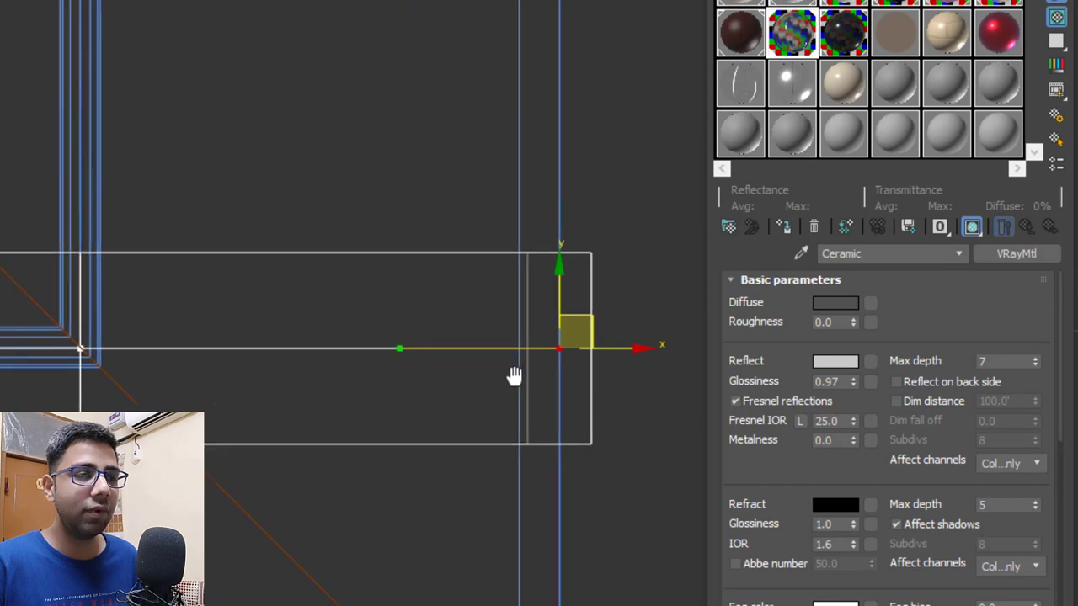
{"action": "scroll", "coordinate": [553, 388], "scroll_direction": "down", "scroll_amount": 2}
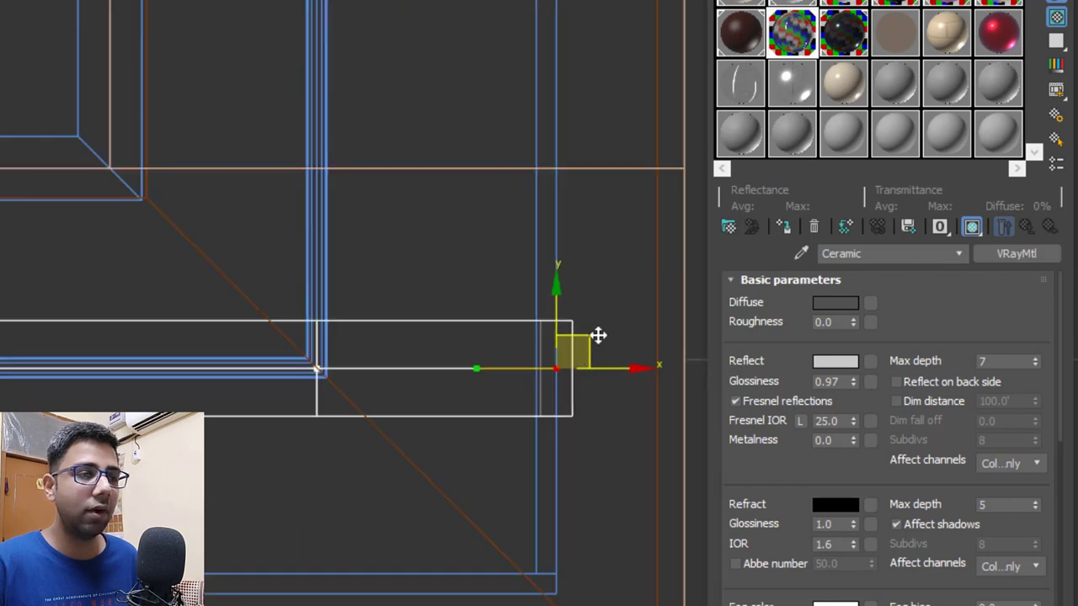
{"action": "right_click", "coordinate": [476, 400]}
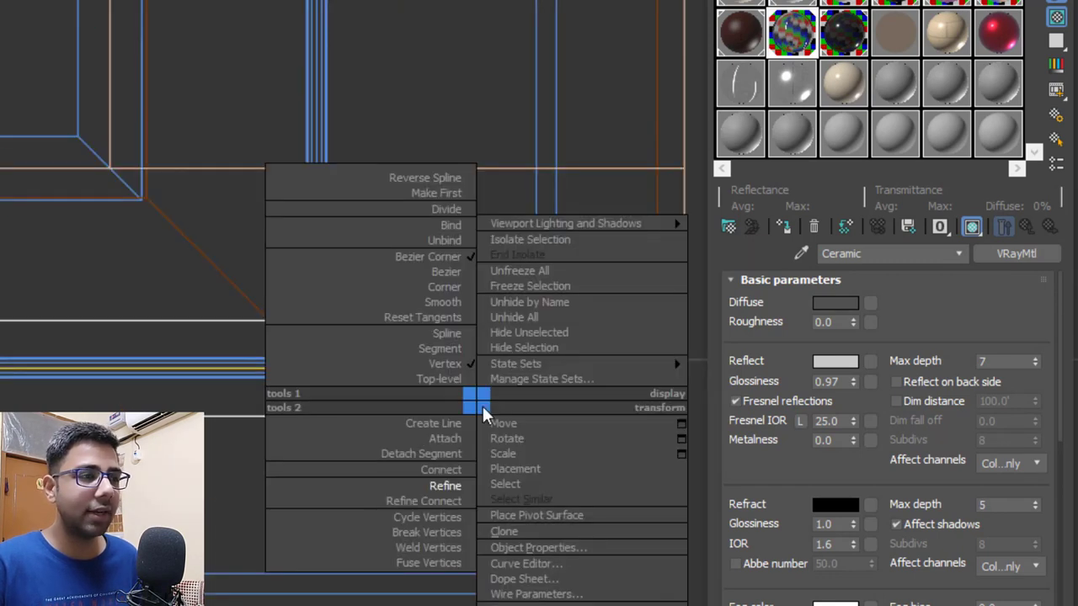
{"action": "left_click", "coordinate": [461, 294]}
Refine the spline's other long side with a vertex in line with the side window's grille and convert it to Corner
{"action": "scroll", "coordinate": [540, 368], "scroll_direction": "up", "scroll_amount": 2}
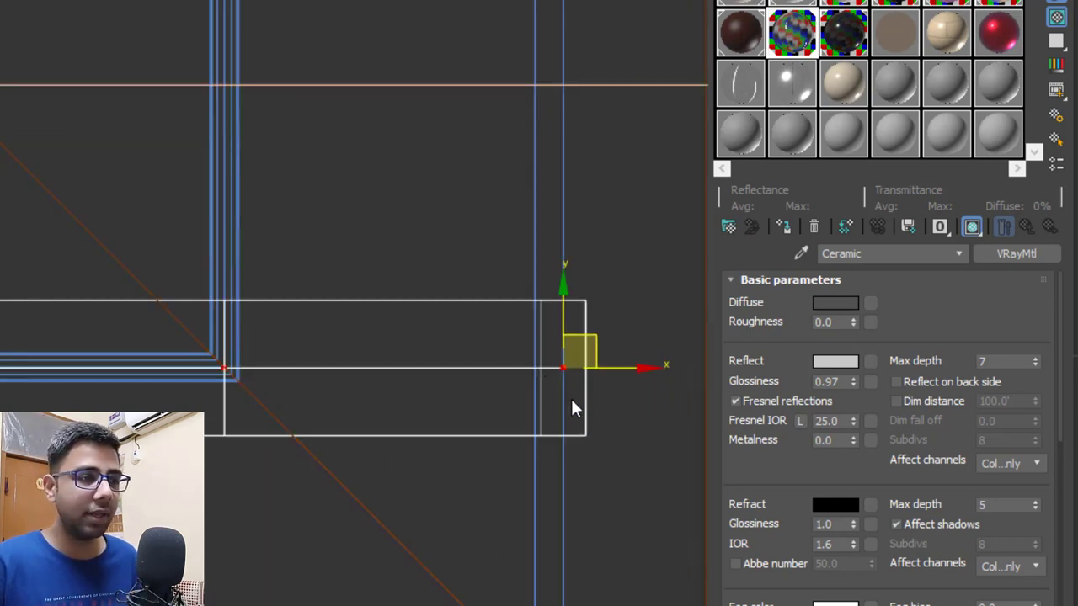
{"action": "middle_click_drag", "start_coordinate": [562, 308], "coordinate": [420, 250], "text": "alt"}
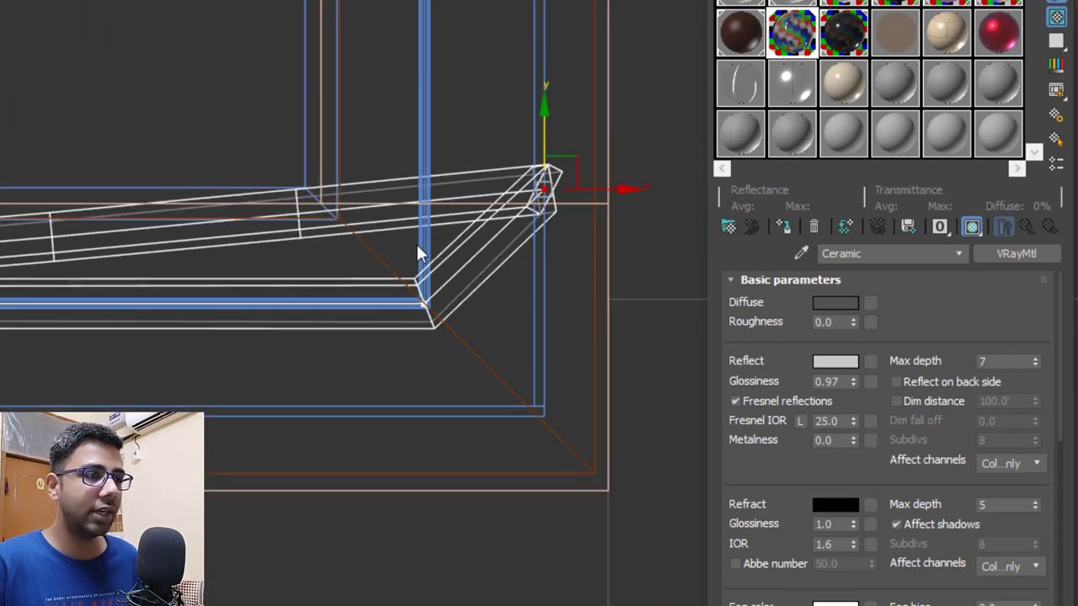
{"action": "scroll", "coordinate": [418, 253], "scroll_direction": "up", "scroll_amount": 3}
{"action": "right_click", "coordinate": [517, 220]}
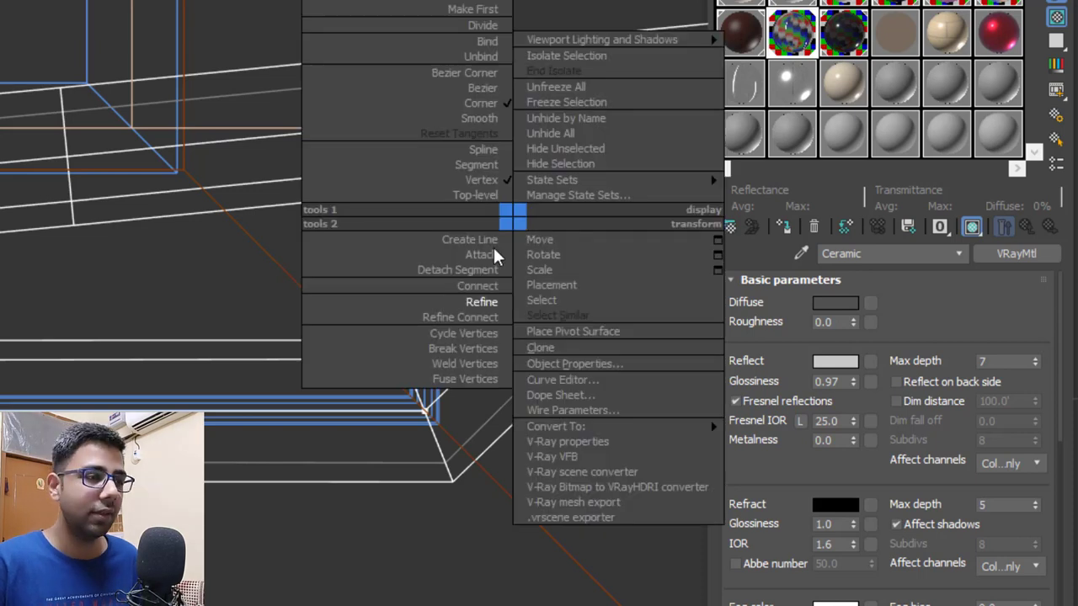
{"action": "left_click", "coordinate": [486, 300]}
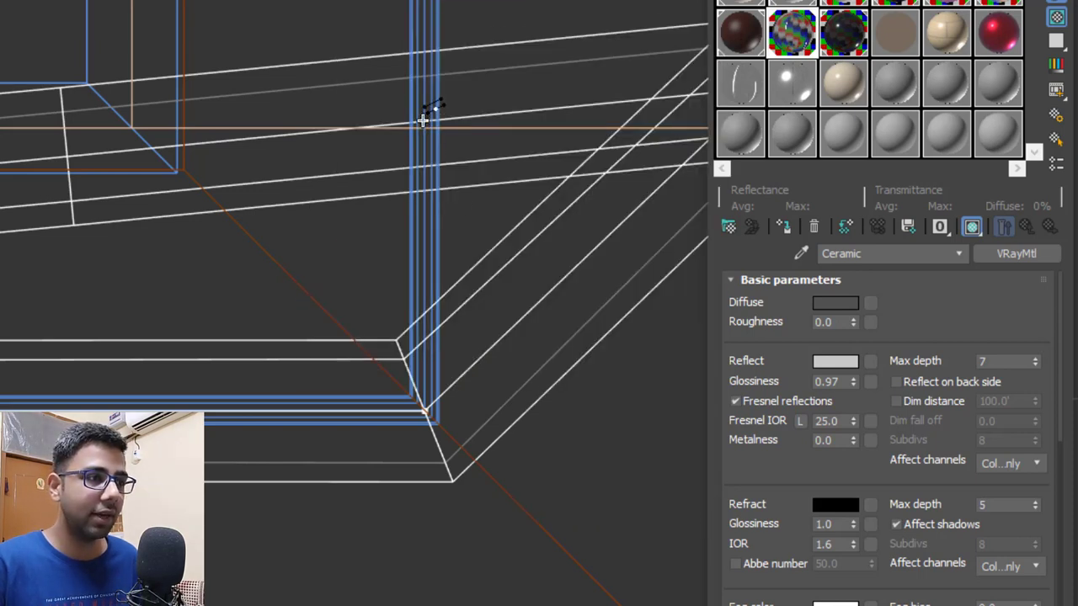
{"action": "left_click", "coordinate": [424, 120]}
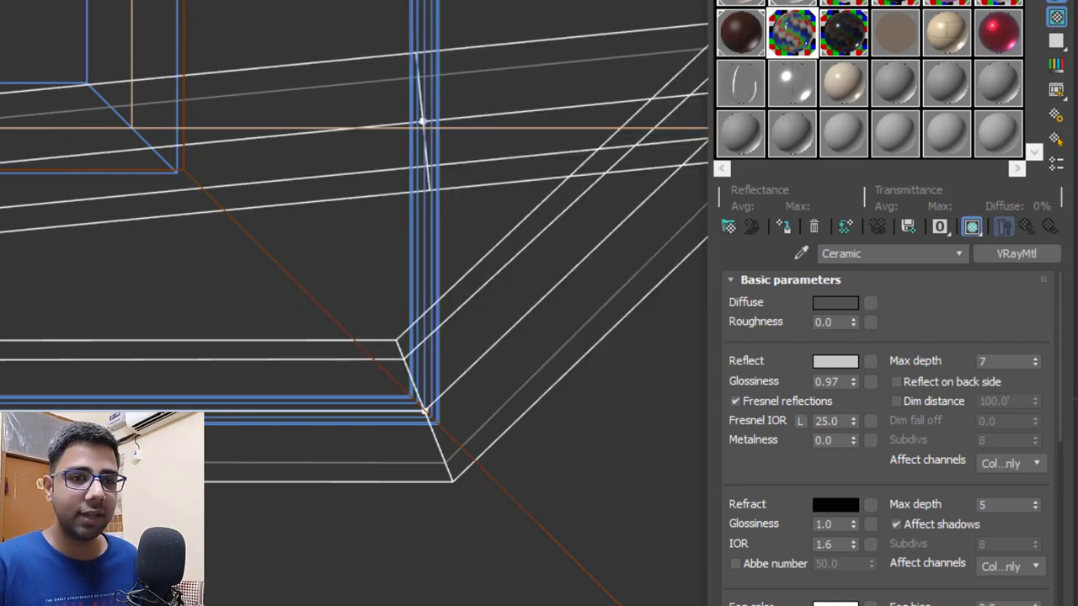
{"action": "left_click", "coordinate": [424, 121]}
{"action": "right_click", "coordinate": [438, 89]}
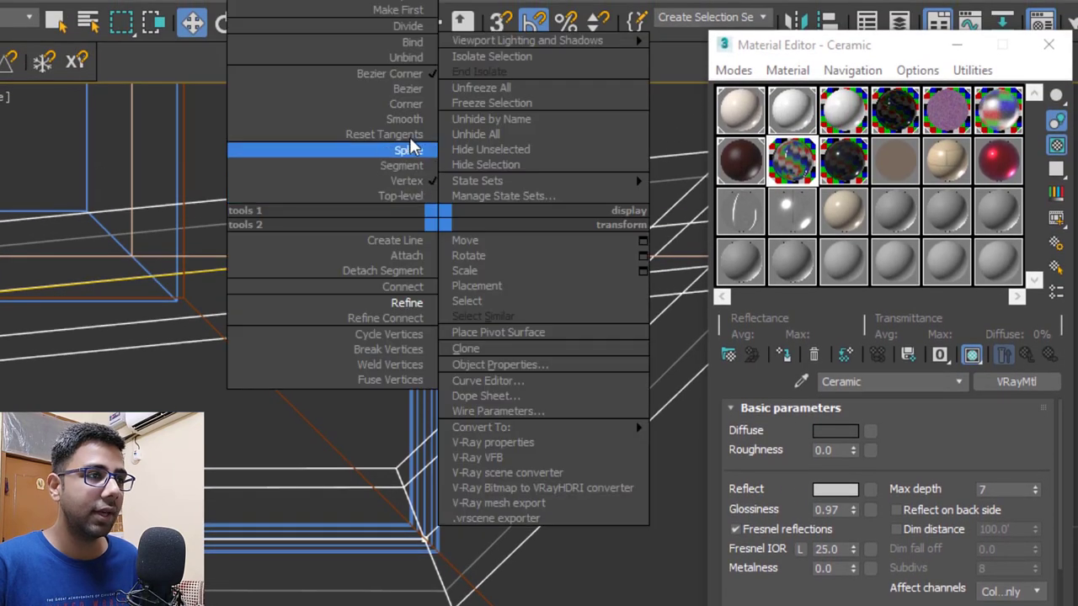
{"action": "left_click", "coordinate": [409, 104]}
Select the two overhanging end vertices and move them along X into line with the side window's grille
{"action": "left_click_drag", "start_coordinate": [424, 180], "coordinate": [480, 472]}
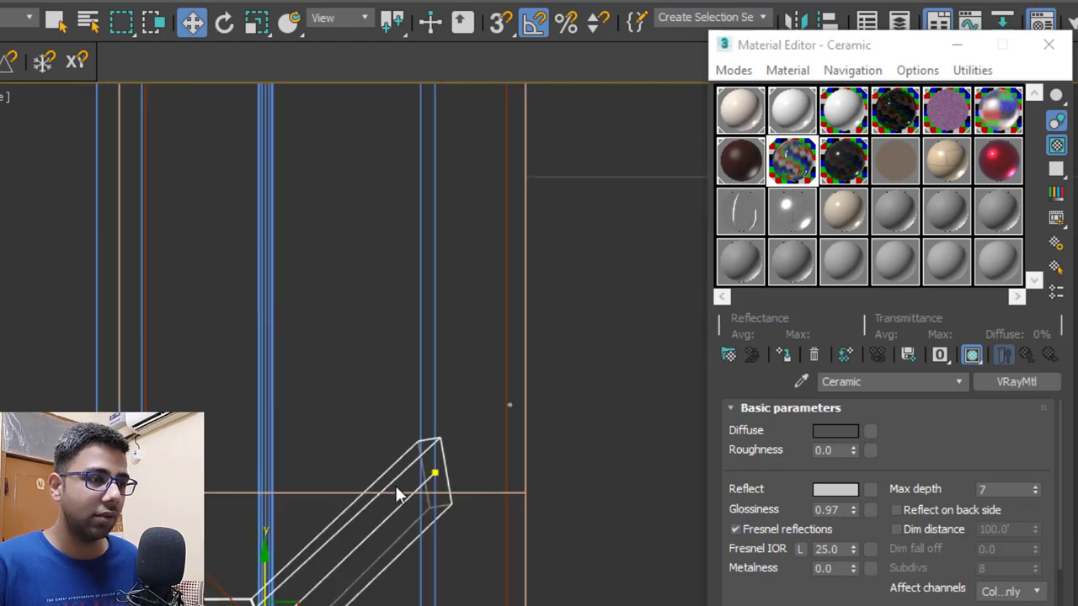
{"action": "left_click_drag", "start_coordinate": [508, 406], "coordinate": [395, 483]}
{"action": "middle_click_drag", "start_coordinate": [418, 473], "coordinate": [515, 533]}
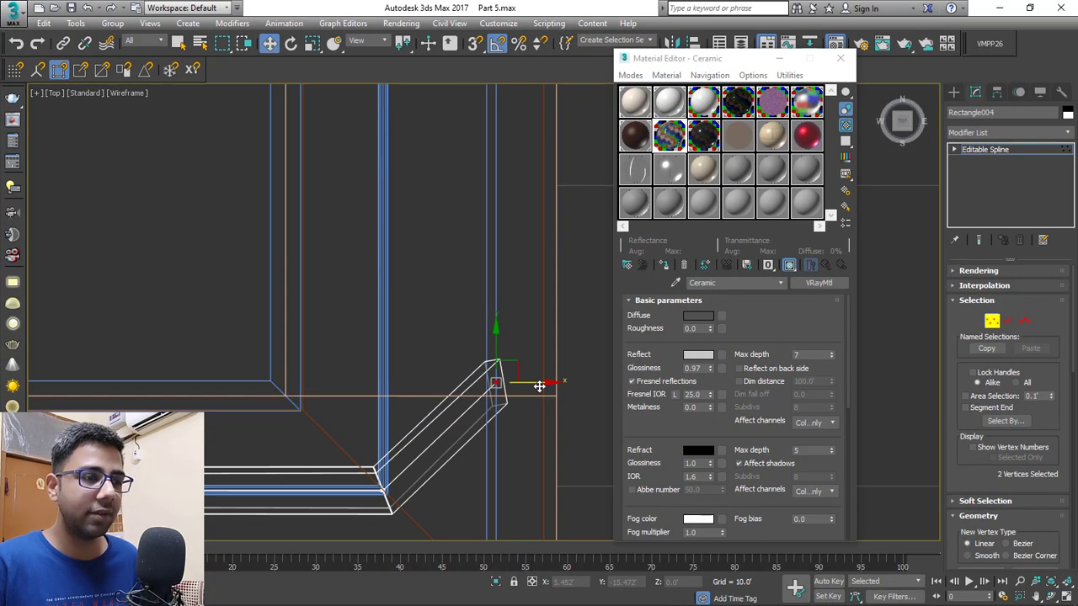
{"action": "left_click_drag", "start_coordinate": [538, 385], "coordinate": [428, 364]}
{"action": "scroll", "coordinate": [427, 365], "scroll_direction": "down", "scroll_amount": 3}
{"action": "middle_click_drag", "start_coordinate": [426, 364], "coordinate": [424, 405]}
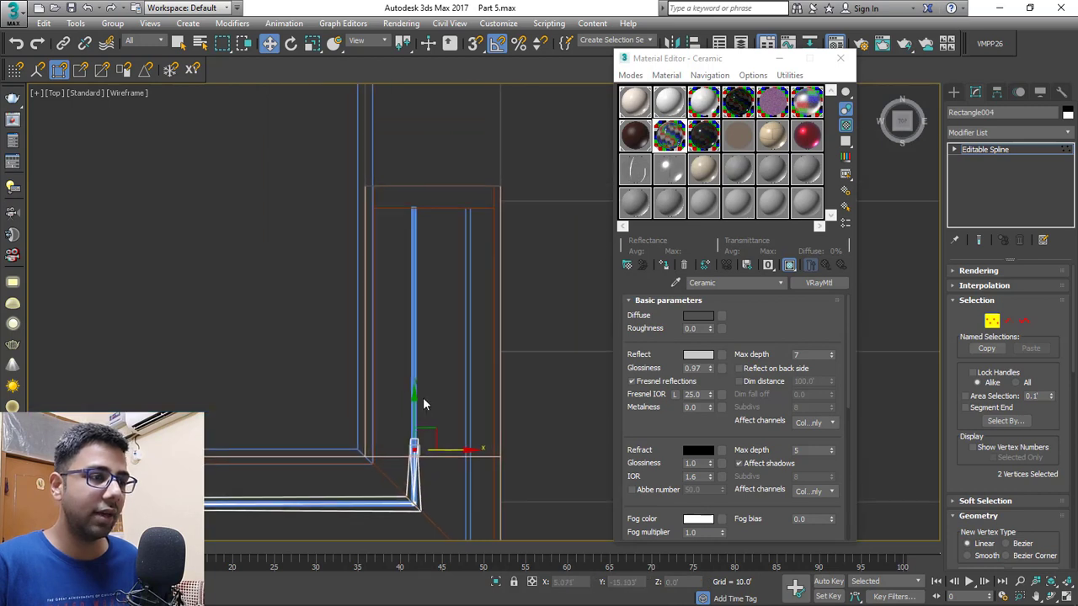
Move the two end vertices along Y to the far end of the side window's grille
{"action": "left_click_drag", "start_coordinate": [413, 411], "coordinate": [446, 169]}
{"action": "scroll", "coordinate": [434, 197], "scroll_direction": "up", "scroll_amount": 5}
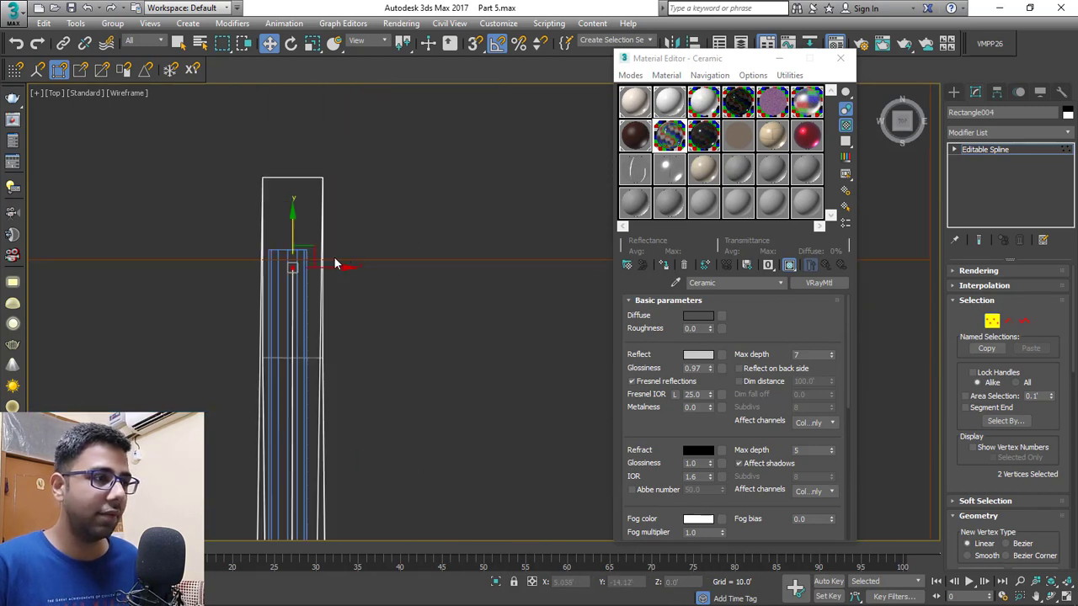
{"action": "left_click_drag", "start_coordinate": [287, 233], "coordinate": [318, 219]}
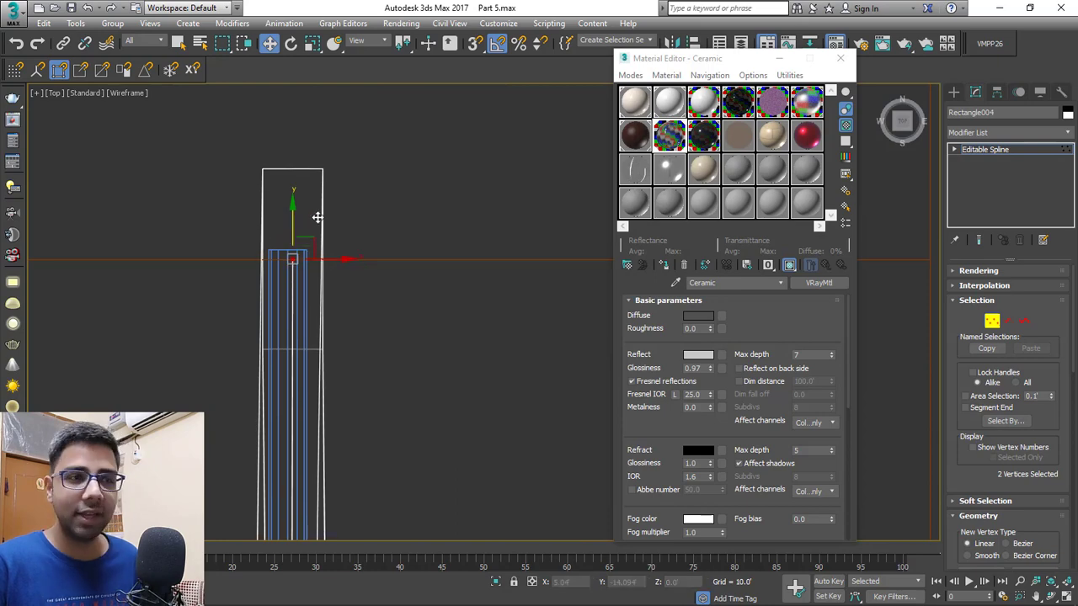
Leave vertex editing and assign the Ceramic material to the corner window's grille bars
{"action": "scroll", "coordinate": [505, 229], "scroll_direction": "down", "scroll_amount": 2}
{"action": "scroll", "coordinate": [505, 229], "scroll_direction": "down", "scroll_amount": 3}
{"action": "key", "text": "1"}
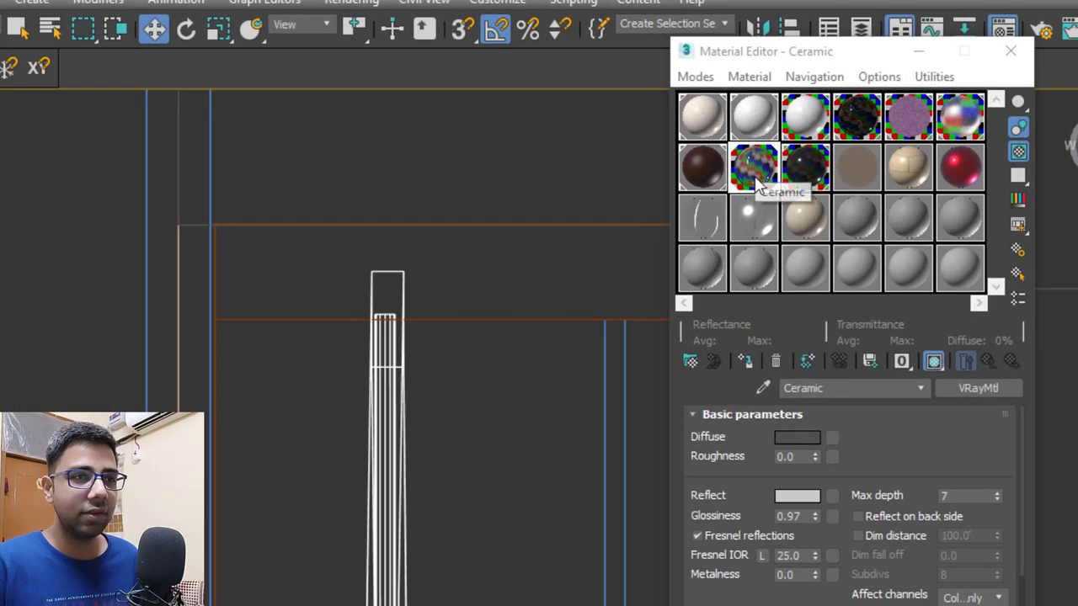
{"action": "left_click", "coordinate": [744, 362]}
Select the grille bars of the small front window and zoom to their full width in the Top view
{"action": "scroll", "coordinate": [522, 505], "scroll_direction": "down", "scroll_amount": 4}
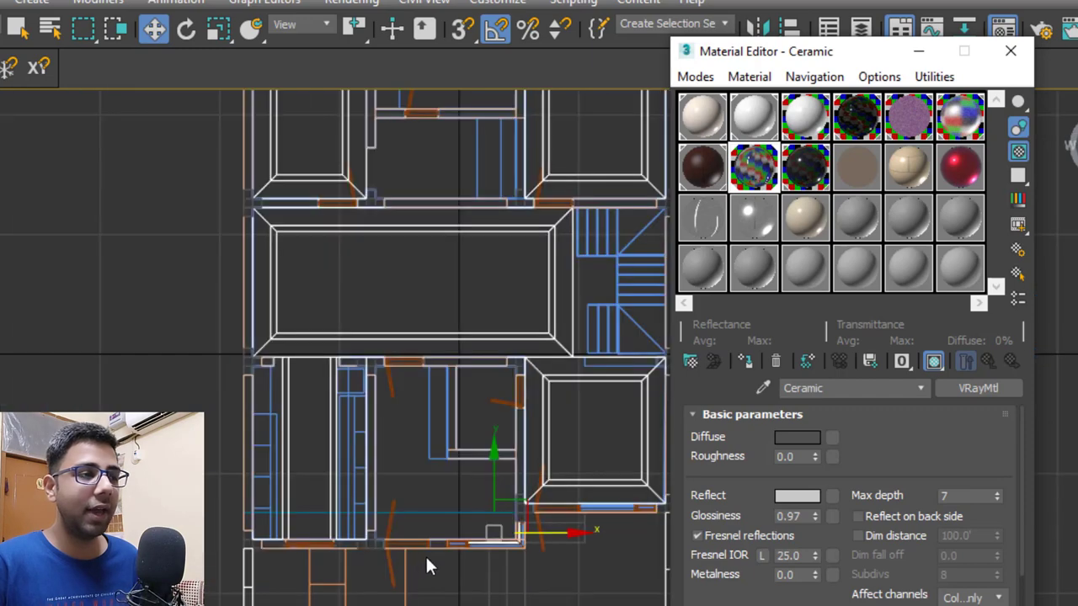
{"action": "scroll", "coordinate": [358, 465], "scroll_direction": "up", "scroll_amount": 5}
{"action": "scroll", "coordinate": [409, 469], "scroll_direction": "up", "scroll_amount": 5}
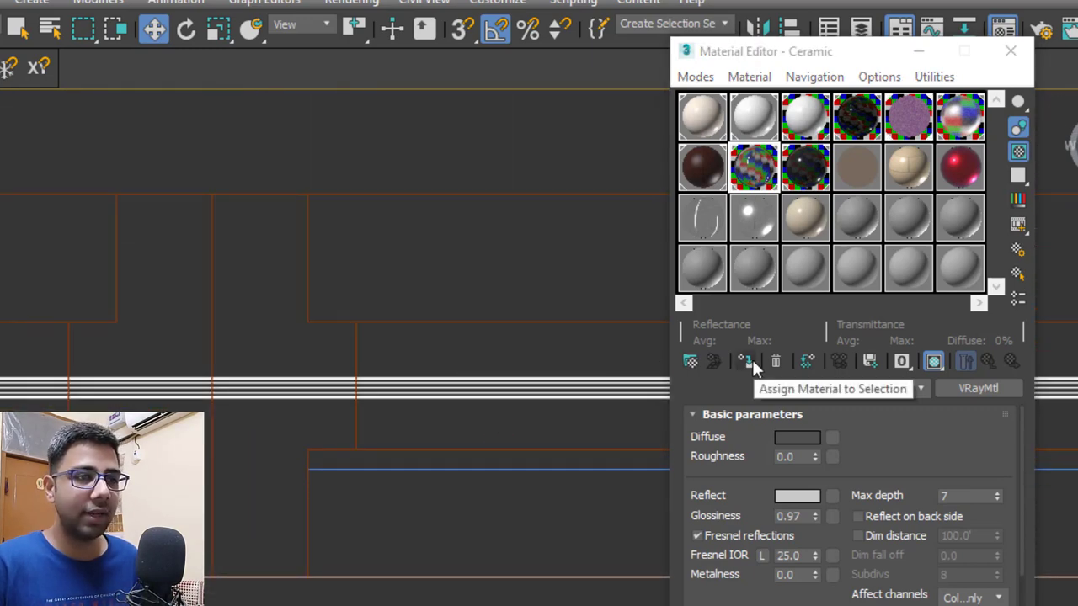
{"action": "left_click", "coordinate": [253, 392]}
{"action": "key", "text": "z"}
{"action": "scroll", "coordinate": [375, 472], "scroll_direction": "down", "scroll_amount": 3}
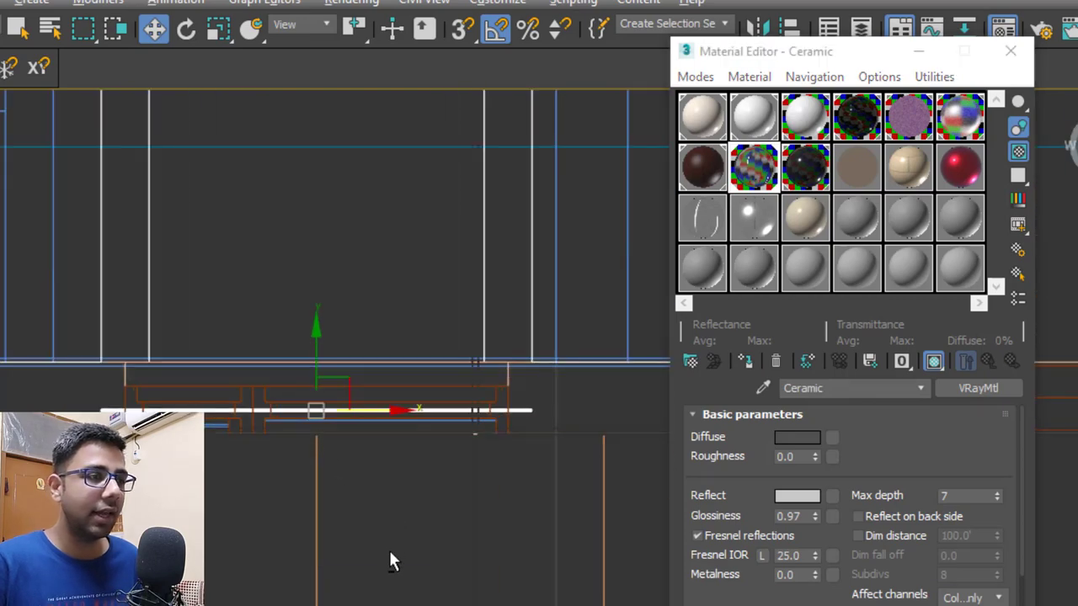
Examine the small front window's grille bars against its frame in a maximized Front view
{"action": "key", "text": "alt+w"}
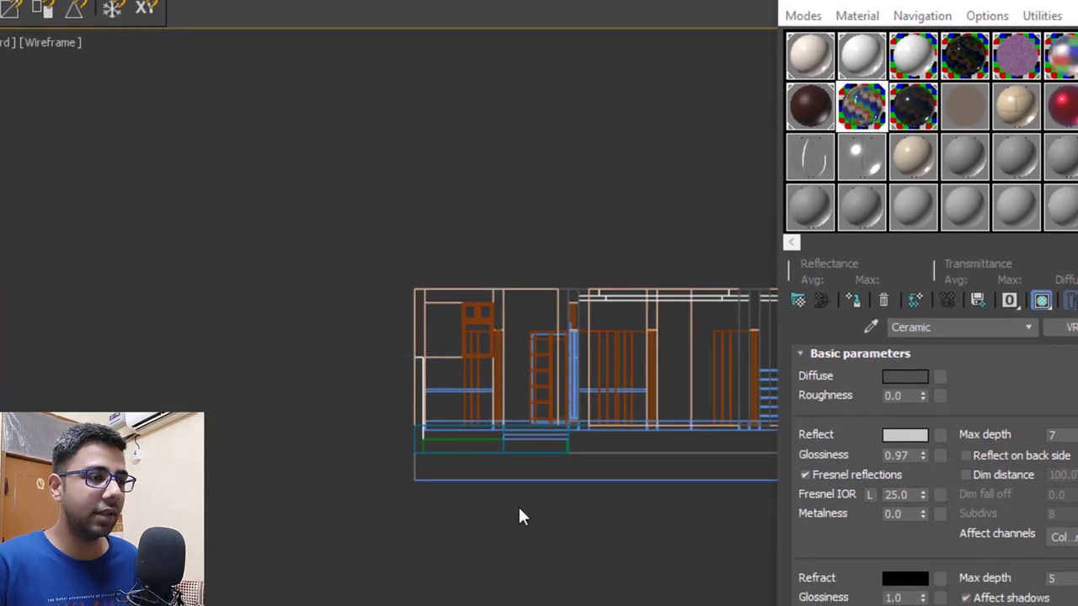
{"action": "scroll", "coordinate": [520, 509], "scroll_direction": "down", "scroll_amount": 3}
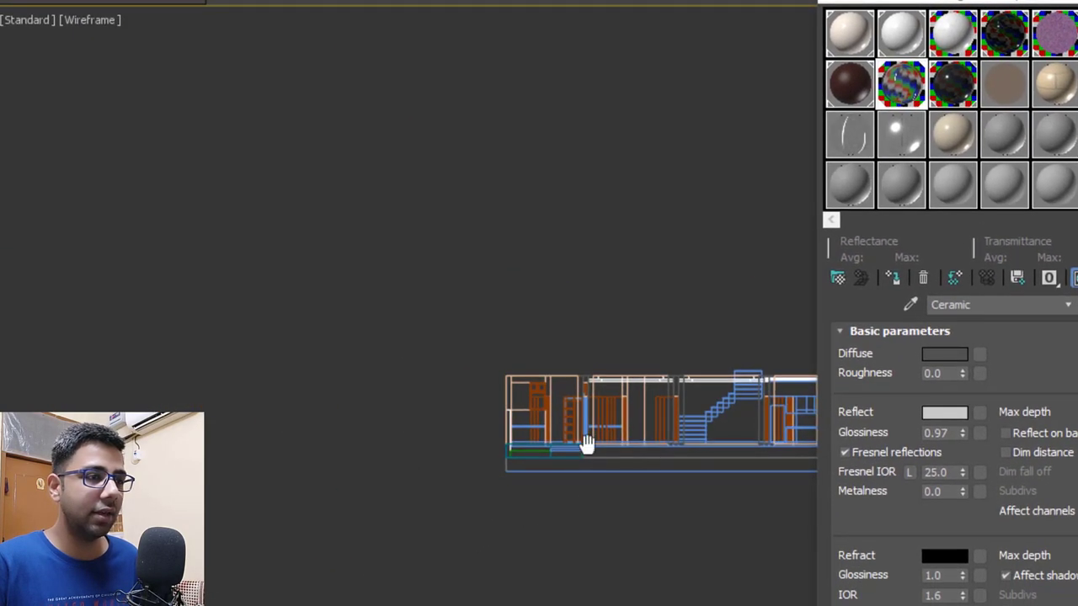
{"action": "middle_click_drag", "start_coordinate": [545, 468], "coordinate": [179, 396]}
{"action": "scroll", "coordinate": [469, 380], "scroll_direction": "up", "scroll_amount": 6}
{"action": "scroll", "coordinate": [470, 380], "scroll_direction": "up", "scroll_amount": 3}
{"action": "key", "text": "f"}
{"action": "scroll", "coordinate": [438, 377], "scroll_direction": "up", "scroll_amount": 1}
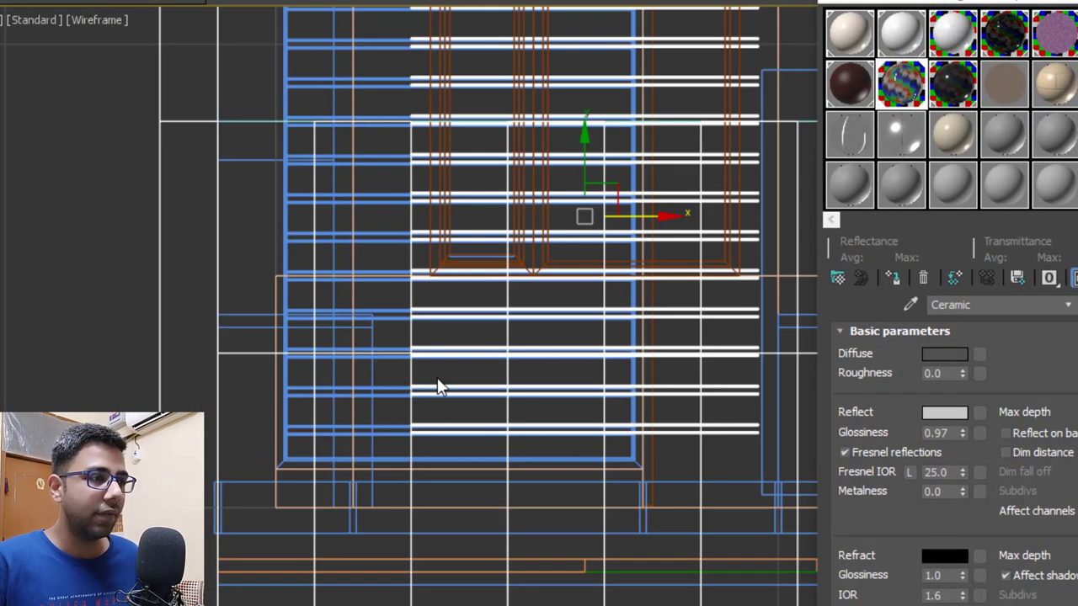
{"action": "middle_click_drag", "start_coordinate": [440, 351], "coordinate": [407, 351]}
{"action": "scroll", "coordinate": [673, 389], "scroll_direction": "up", "scroll_amount": 1}
{"action": "middle_click_drag", "start_coordinate": [673, 389], "coordinate": [576, 419]}
{"action": "scroll", "coordinate": [586, 273], "scroll_direction": "up", "scroll_amount": 2}
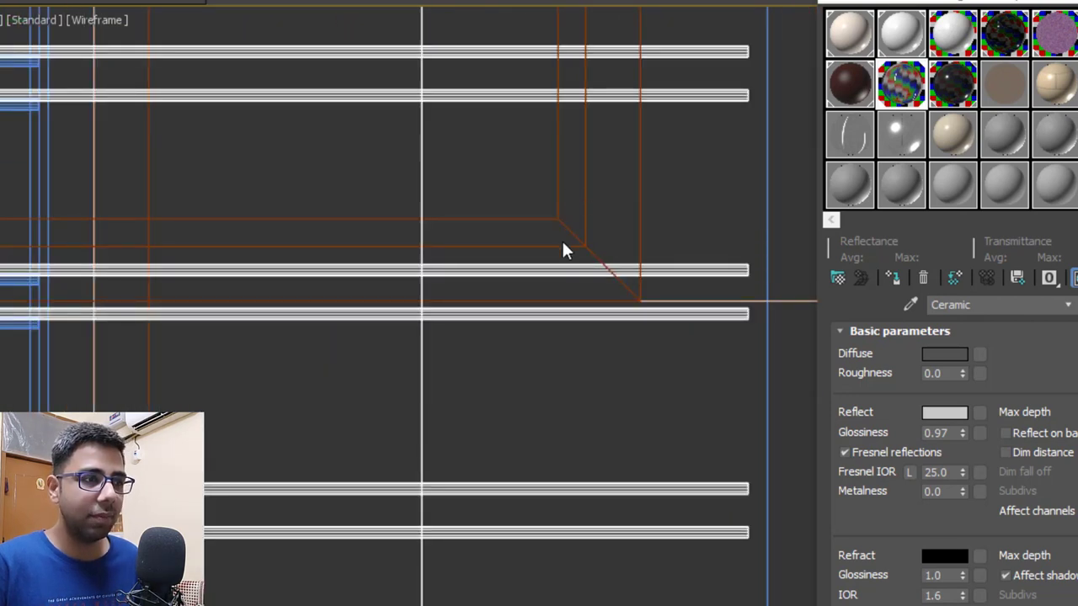
{"action": "scroll", "coordinate": [599, 245], "scroll_direction": "down", "scroll_amount": 4}
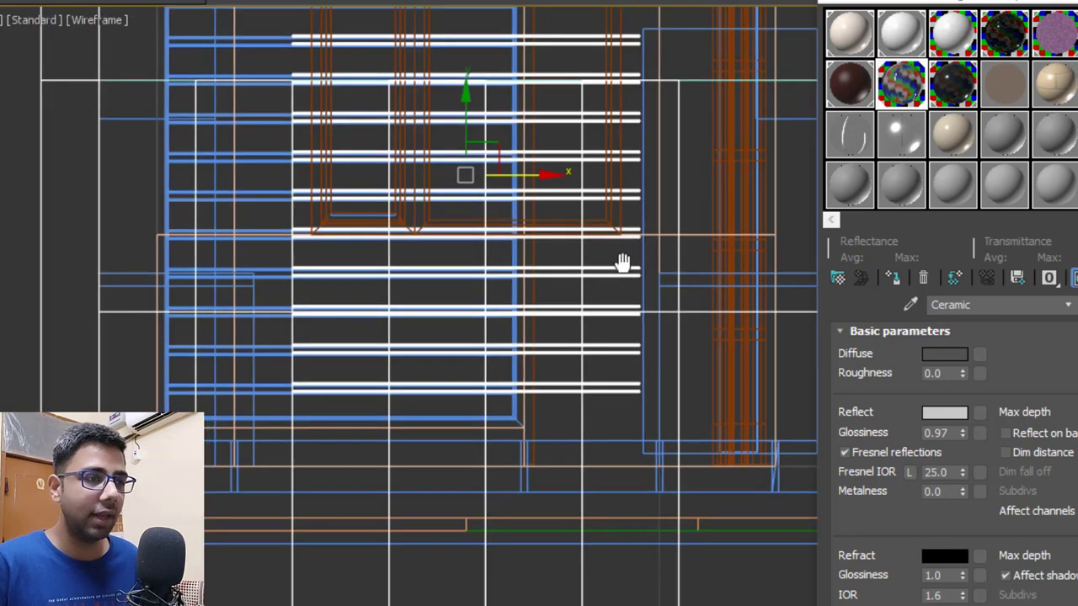
{"action": "scroll", "coordinate": [623, 264], "scroll_direction": "up", "scroll_amount": 2}
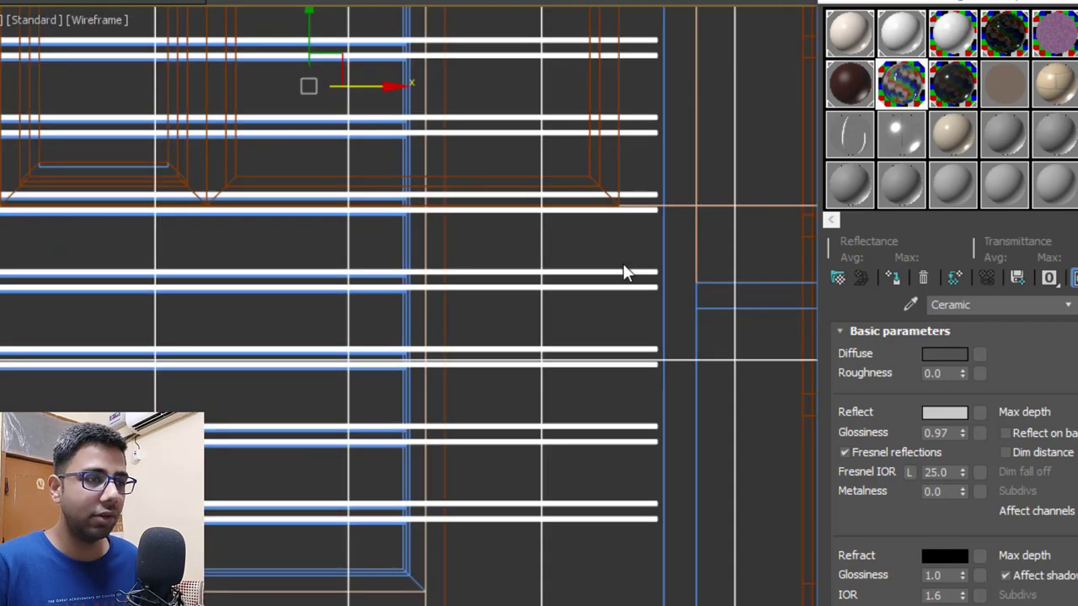
Delete the small front window's horizontal grille bars one after another from the lowest upward
{"action": "left_click", "coordinate": [626, 508]}
{"action": "left_click", "coordinate": [625, 467]}
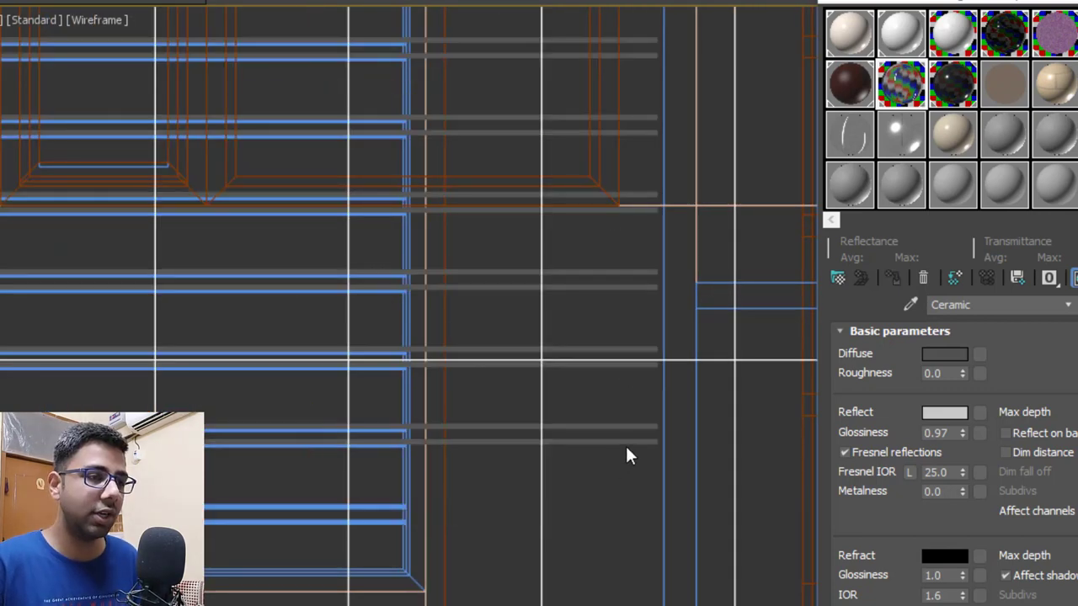
{"action": "left_click", "coordinate": [628, 442]}
{"action": "key", "text": "Delete"}
{"action": "left_click", "coordinate": [639, 348]}
{"action": "key", "text": "Delete"}
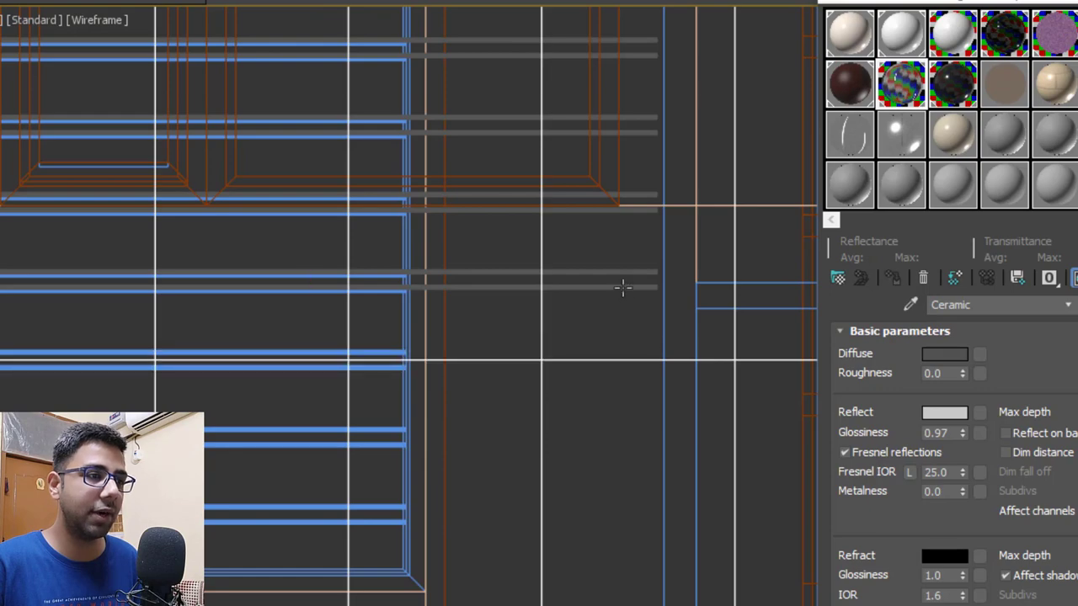
{"action": "scroll", "coordinate": [628, 278], "scroll_direction": "down", "scroll_amount": 1}
{"action": "left_click", "coordinate": [645, 240]}
{"action": "scroll", "coordinate": [620, 368], "scroll_direction": "down", "scroll_amount": 3}
{"action": "scroll", "coordinate": [624, 371], "scroll_direction": "up", "scroll_amount": 3}
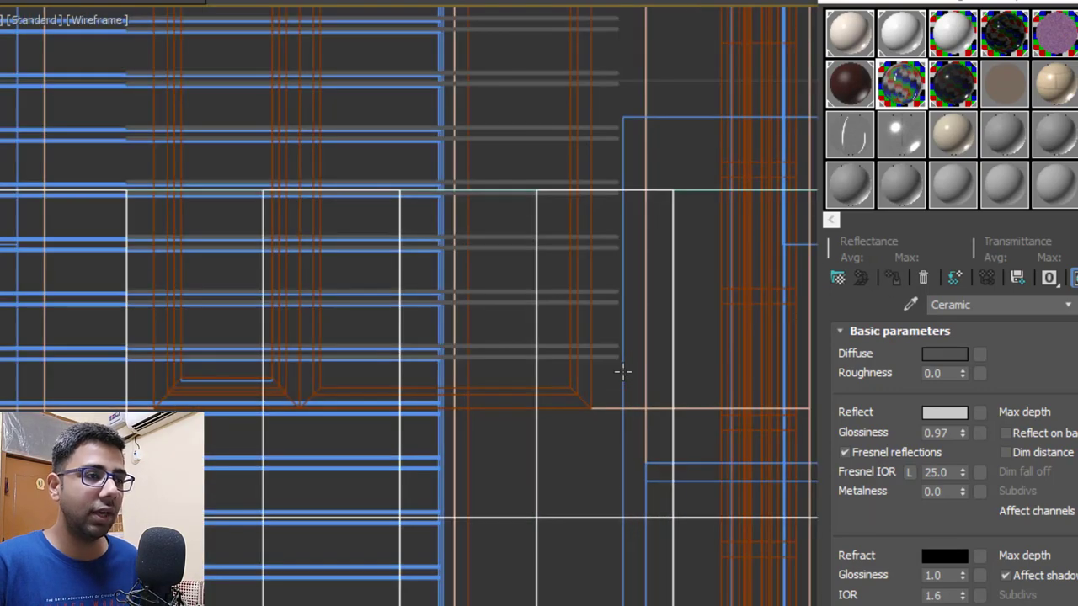
Inspect the front window grilles and the window on the opposite side of the house in the Perspective view
{"action": "scroll", "coordinate": [637, 373], "scroll_direction": "down", "scroll_amount": 3}
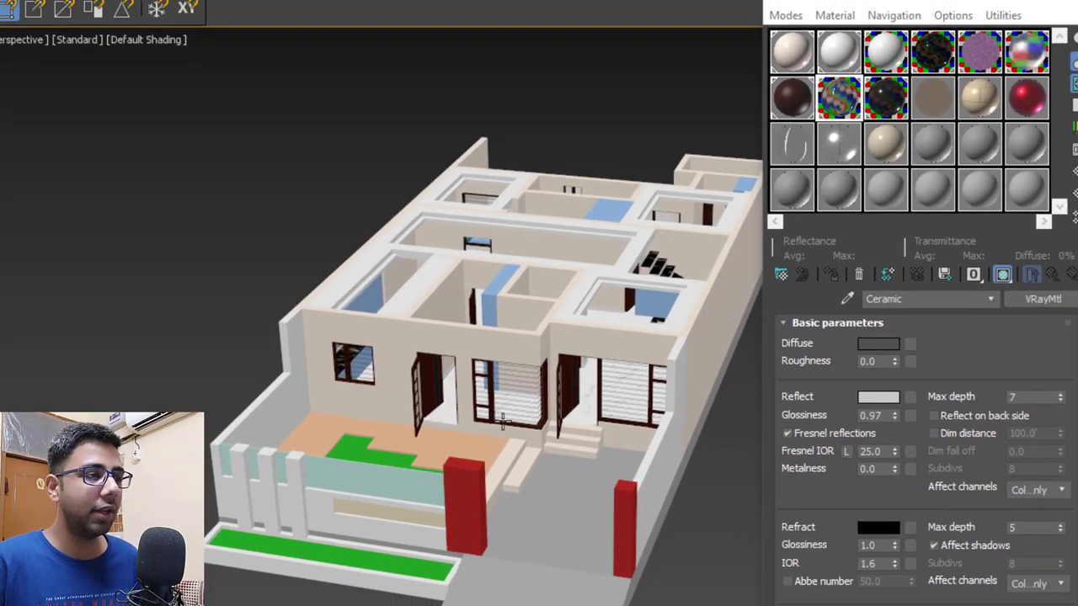
{"action": "scroll", "coordinate": [600, 326], "scroll_direction": "up", "scroll_amount": 5}
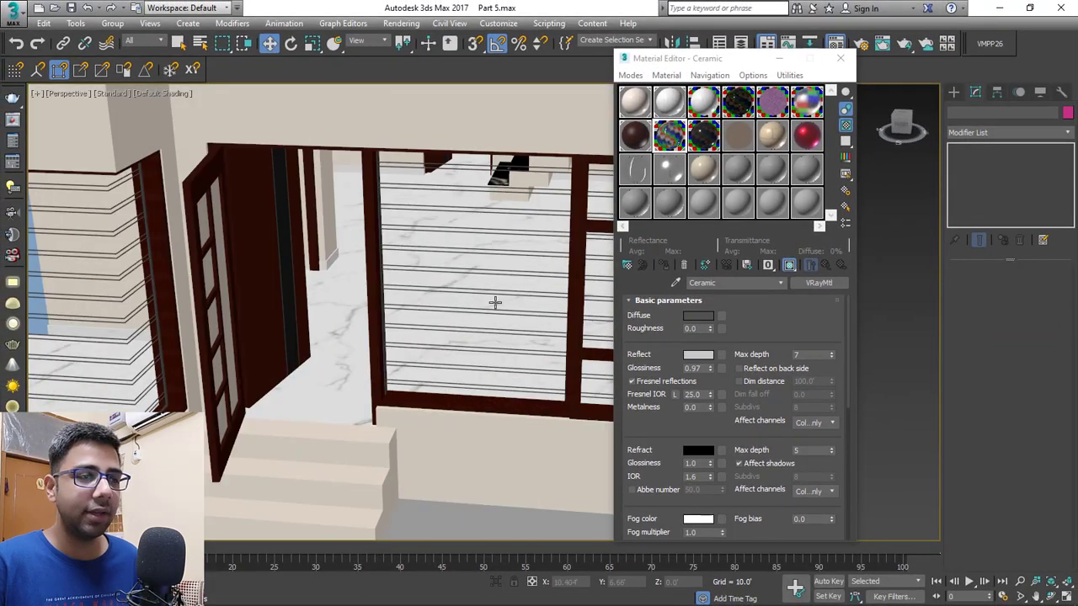
{"action": "scroll", "coordinate": [492, 310], "scroll_direction": "down", "scroll_amount": 6}
{"action": "middle_click_drag", "start_coordinate": [379, 324], "coordinate": [505, 307], "text": "alt"}
{"action": "scroll", "coordinate": [404, 304], "scroll_direction": "up", "scroll_amount": 5}
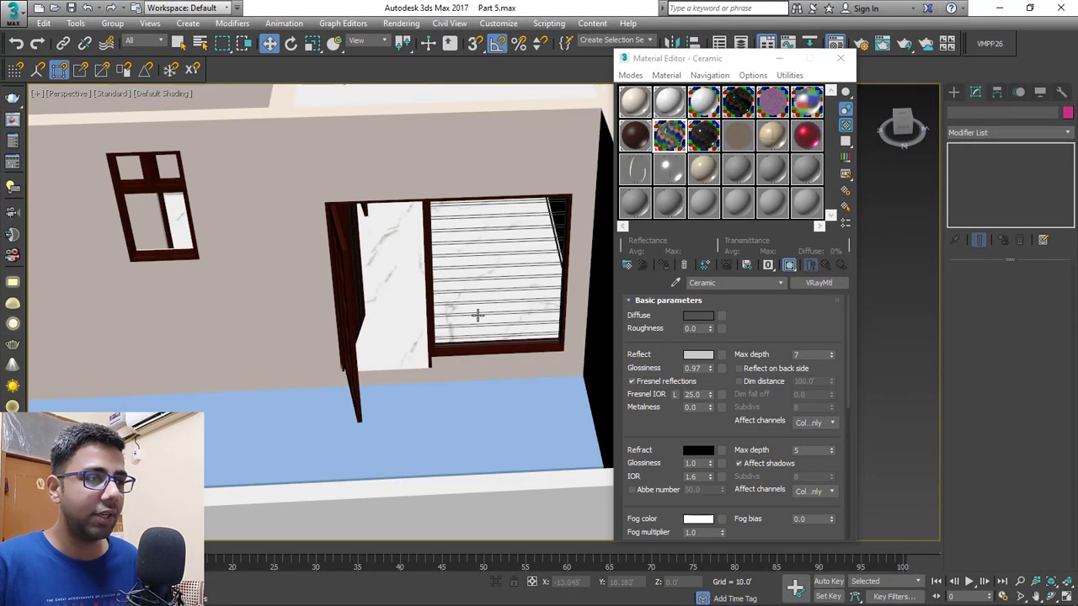
Assign the off-white wall material from the first sample to the blue wall box above the marble floor of the open room
{"action": "scroll", "coordinate": [476, 315], "scroll_direction": "up", "scroll_amount": 5}
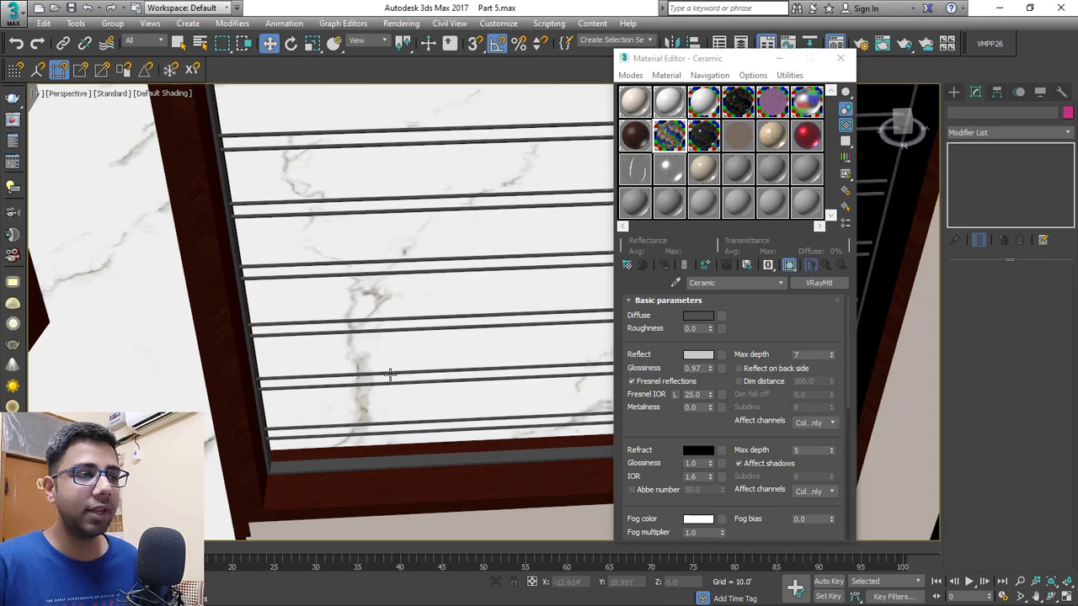
{"action": "scroll", "coordinate": [434, 366], "scroll_direction": "down", "scroll_amount": 3}
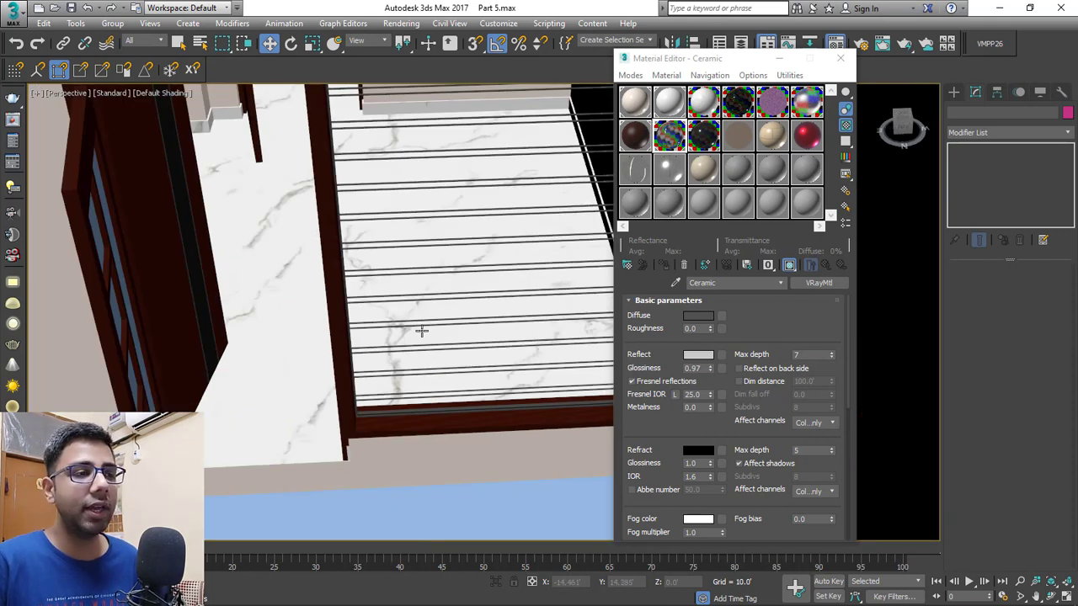
{"action": "scroll", "coordinate": [548, 356], "scroll_direction": "down", "scroll_amount": 8}
{"action": "middle_click_drag", "start_coordinate": [529, 377], "coordinate": [392, 288], "text": "alt"}
{"action": "scroll", "coordinate": [524, 340], "scroll_direction": "up", "scroll_amount": 8}
{"action": "left_click", "coordinate": [393, 272]}
{"action": "scroll", "coordinate": [406, 282], "scroll_direction": "up", "scroll_amount": 3}
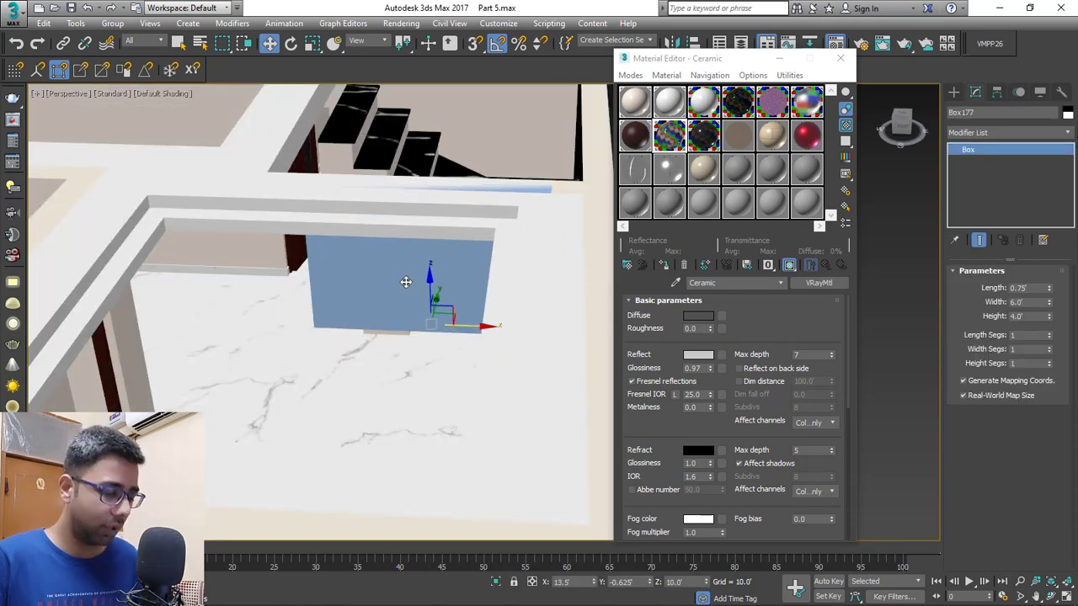
{"action": "left_click", "coordinate": [636, 103]}
{"action": "left_click", "coordinate": [664, 266]}
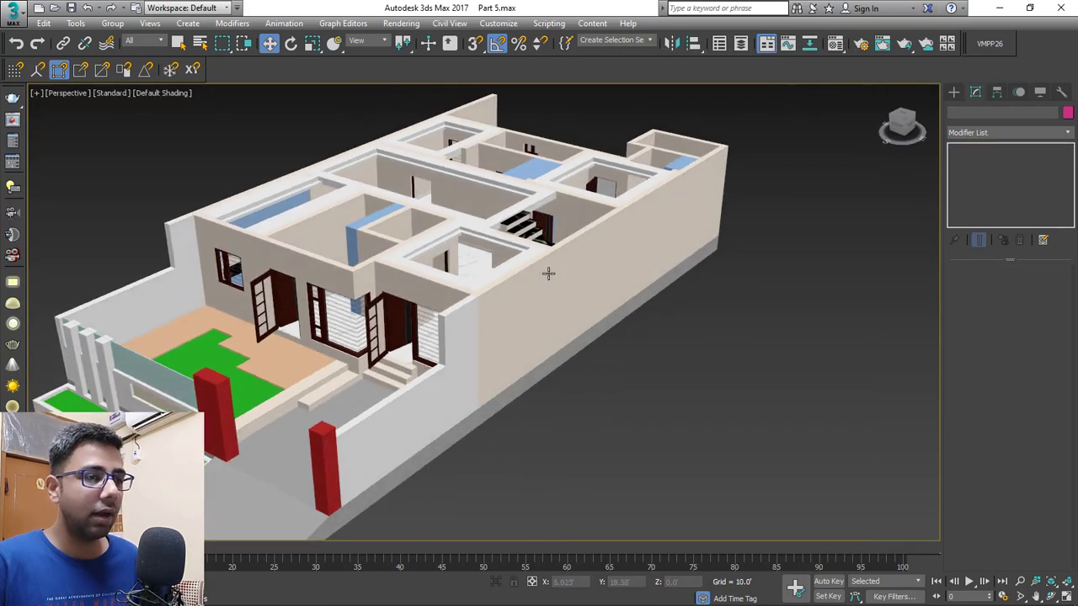
Select the thin infill panel of the open front door and change the Metal material's type to VRayMtl
{"action": "middle_click_drag", "start_coordinate": [546, 272], "coordinate": [581, 278], "text": "alt"}
{"action": "scroll", "coordinate": [603, 328], "scroll_direction": "up", "scroll_amount": 10}
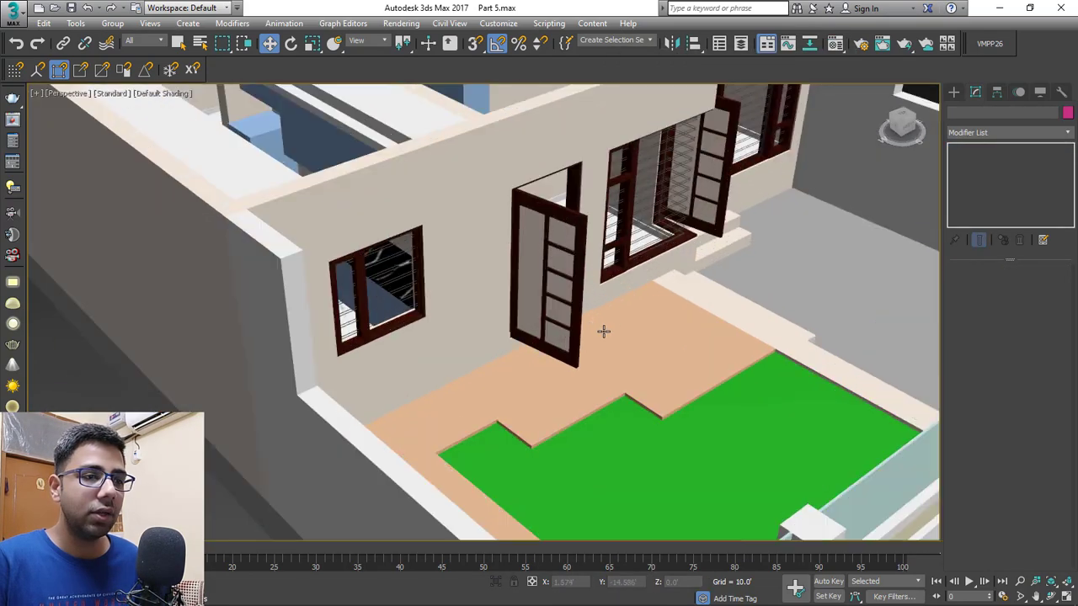
{"action": "middle_click_drag", "start_coordinate": [517, 242], "coordinate": [548, 294], "text": "alt"}
{"action": "scroll", "coordinate": [503, 317], "scroll_direction": "up", "scroll_amount": 3}
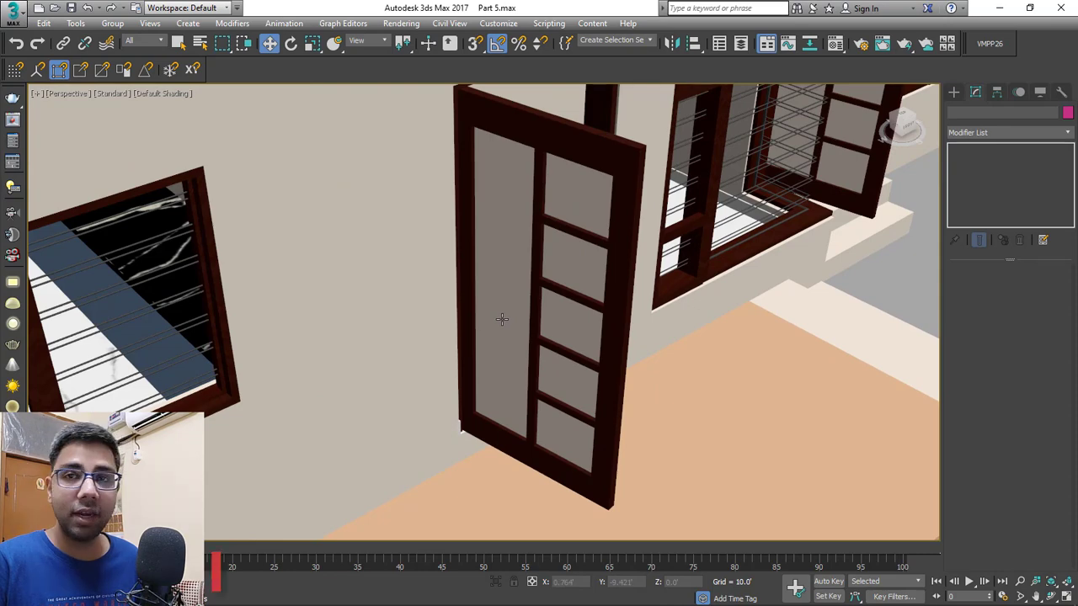
{"action": "left_click", "coordinate": [501, 320]}
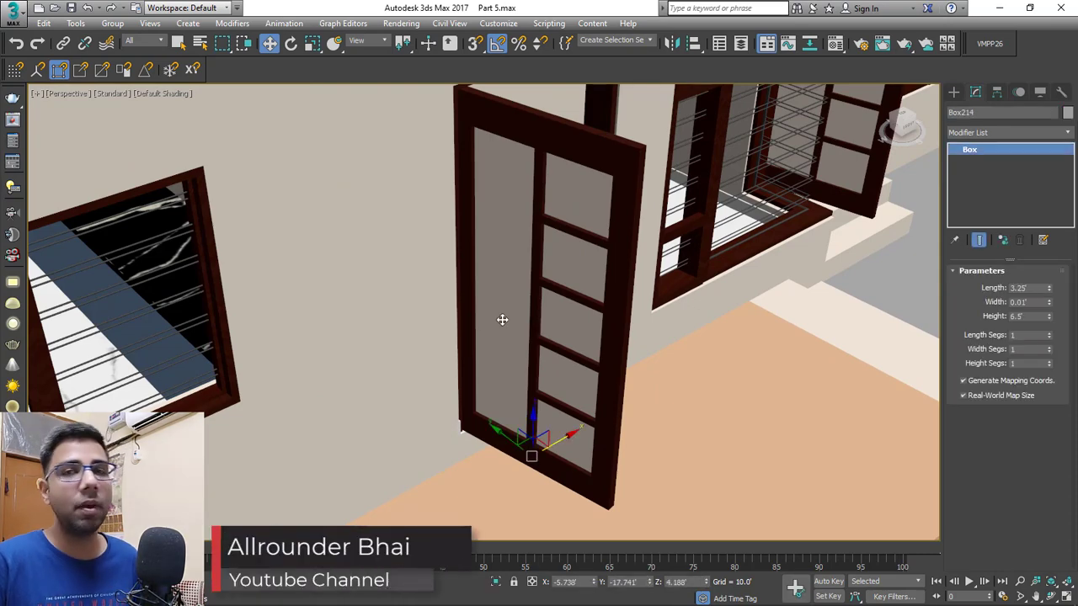
{"action": "key", "text": "m"}
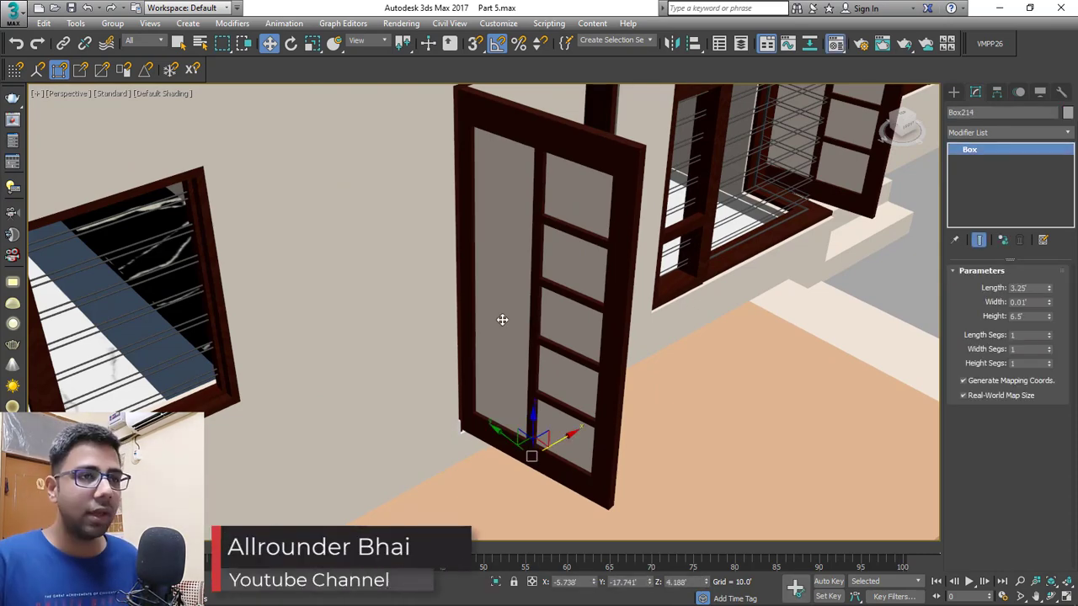
{"action": "left_click", "coordinate": [744, 134]}
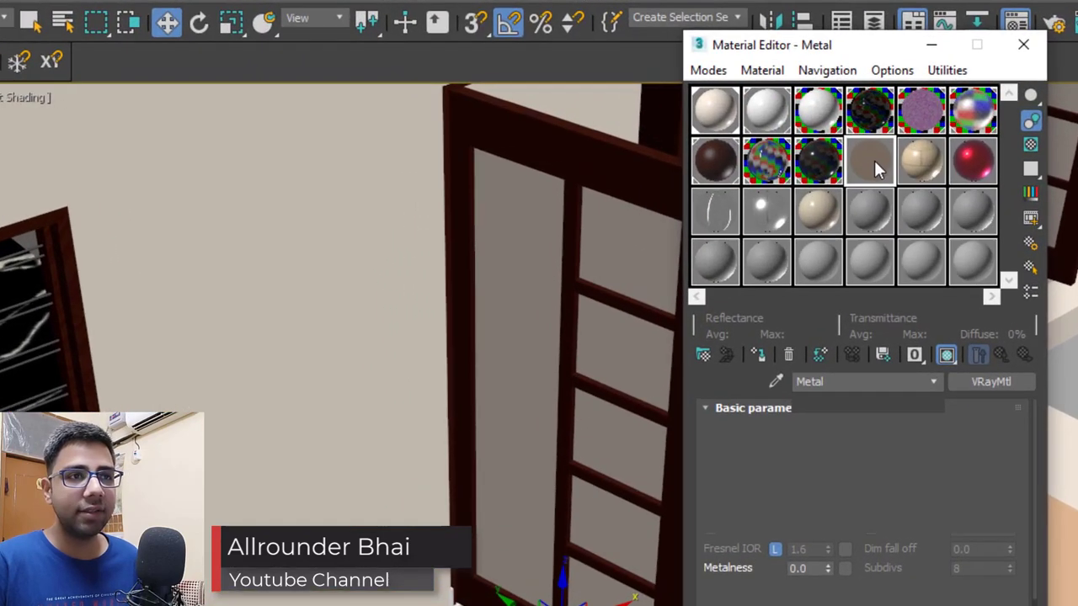
{"action": "left_click", "coordinate": [993, 382]}
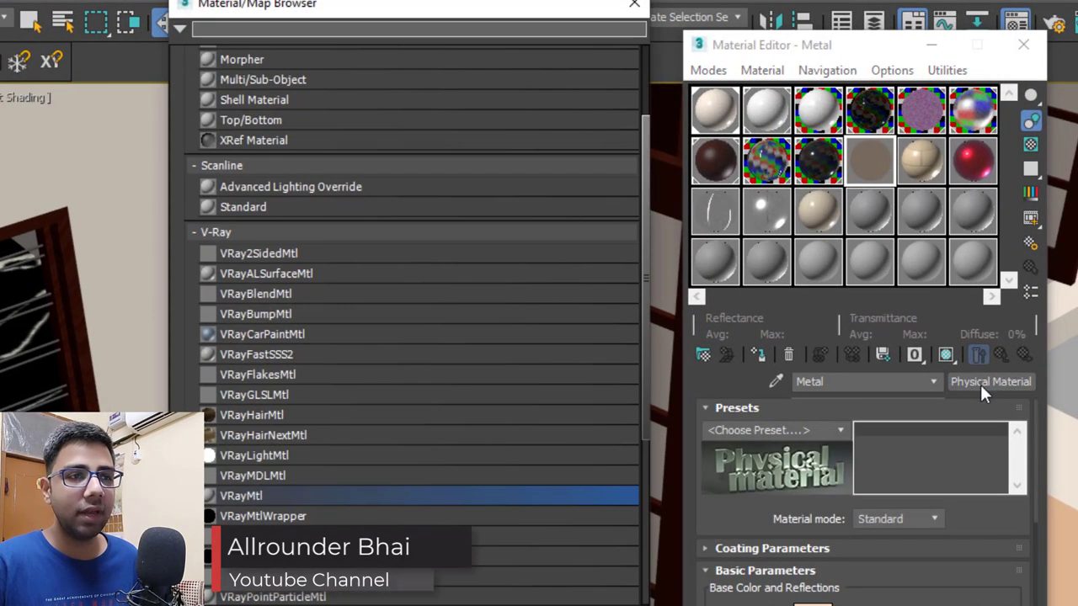
{"action": "double_click", "coordinate": [233, 498]}
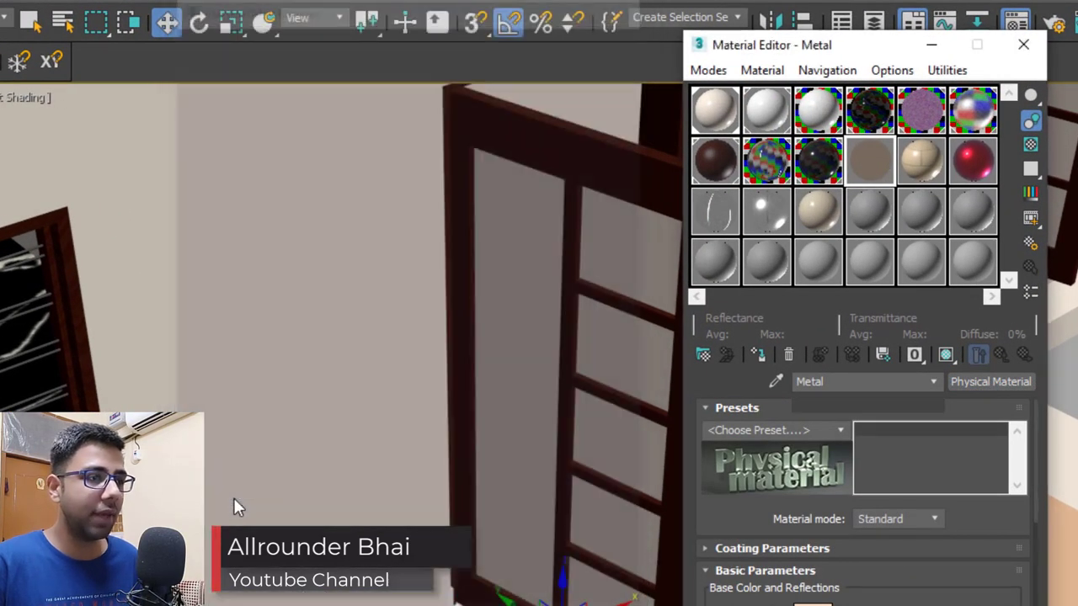
Set the Metal material's diffuse colour to a Value of 25
{"action": "left_click", "coordinate": [807, 431]}
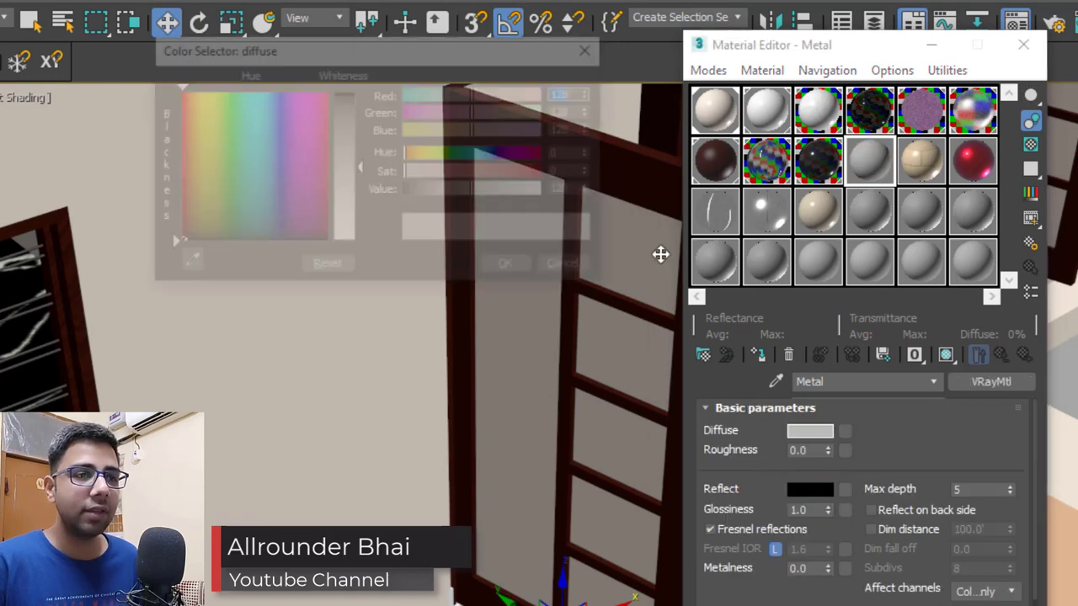
{"action": "double_click", "coordinate": [566, 190]}
{"action": "type", "text": "25"}
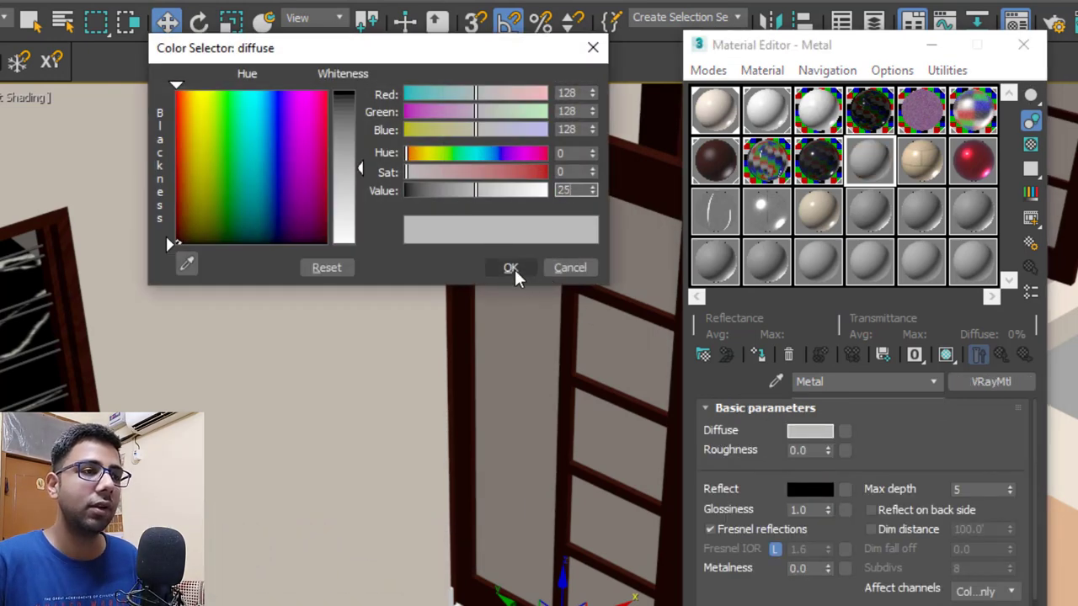
{"action": "left_click", "coordinate": [511, 268]}
Set the Metal material's reflection colour to a Value of 25 and its glossiness to 0.85, checking the enlarged sample
{"action": "left_click", "coordinate": [807, 489]}
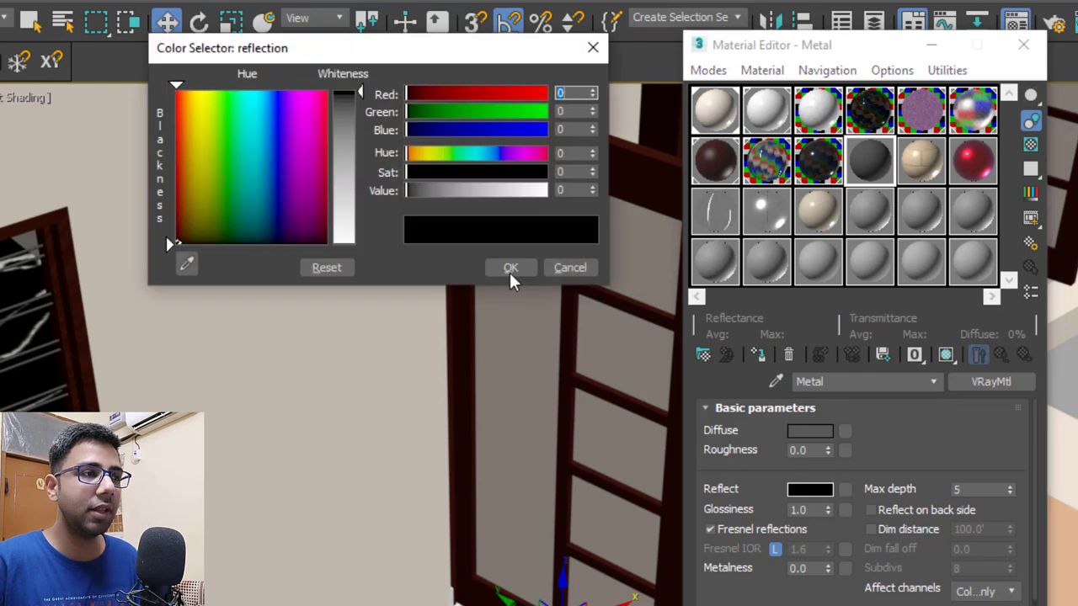
{"action": "double_click", "coordinate": [559, 190]}
{"action": "type", "text": "25"}
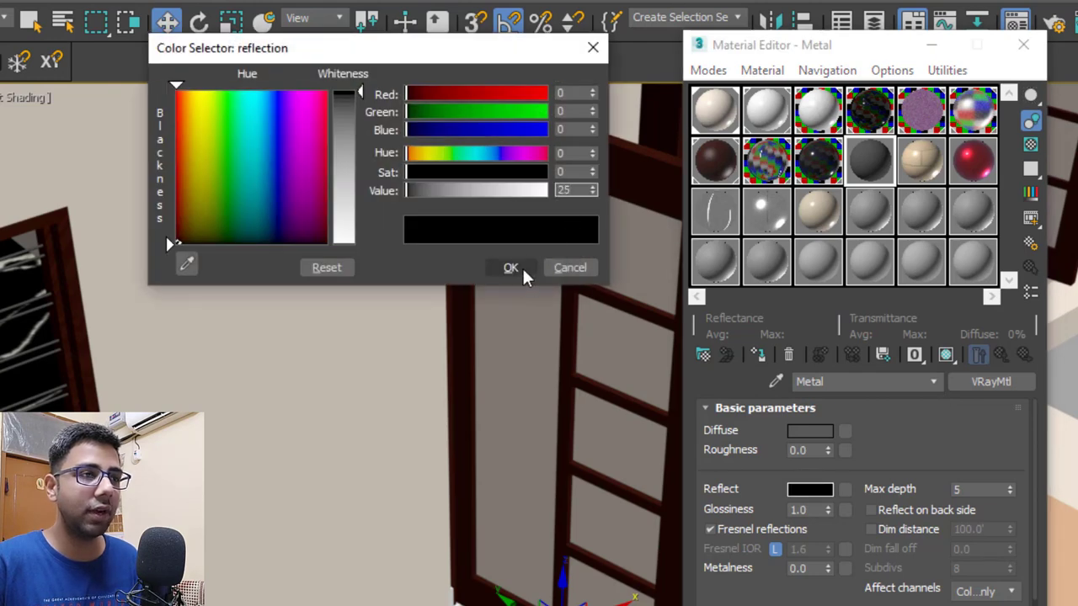
{"action": "left_click", "coordinate": [522, 277]}
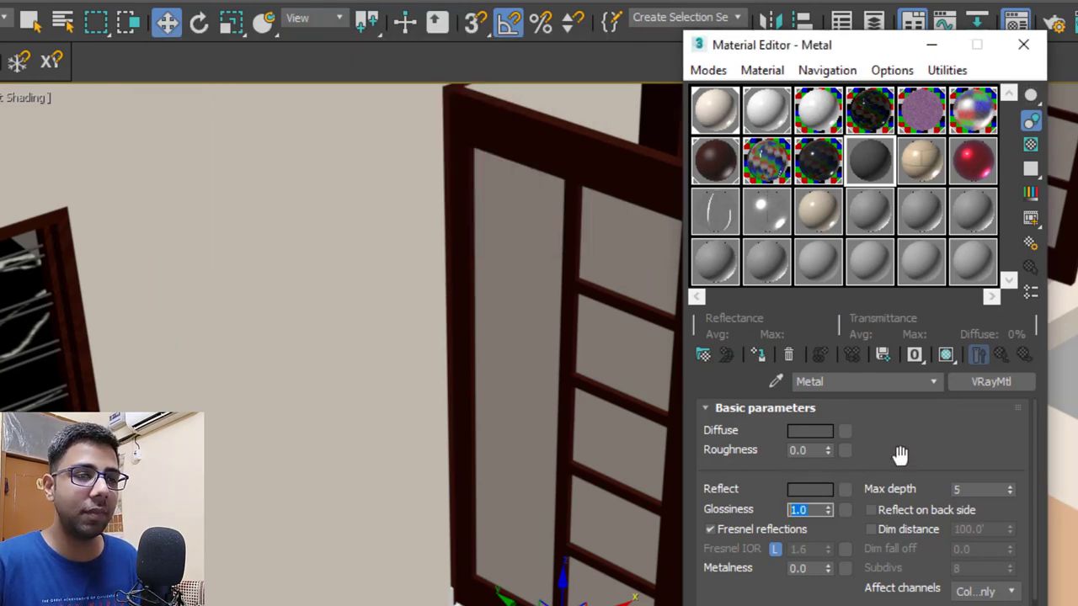
{"action": "double_click", "coordinate": [867, 158]}
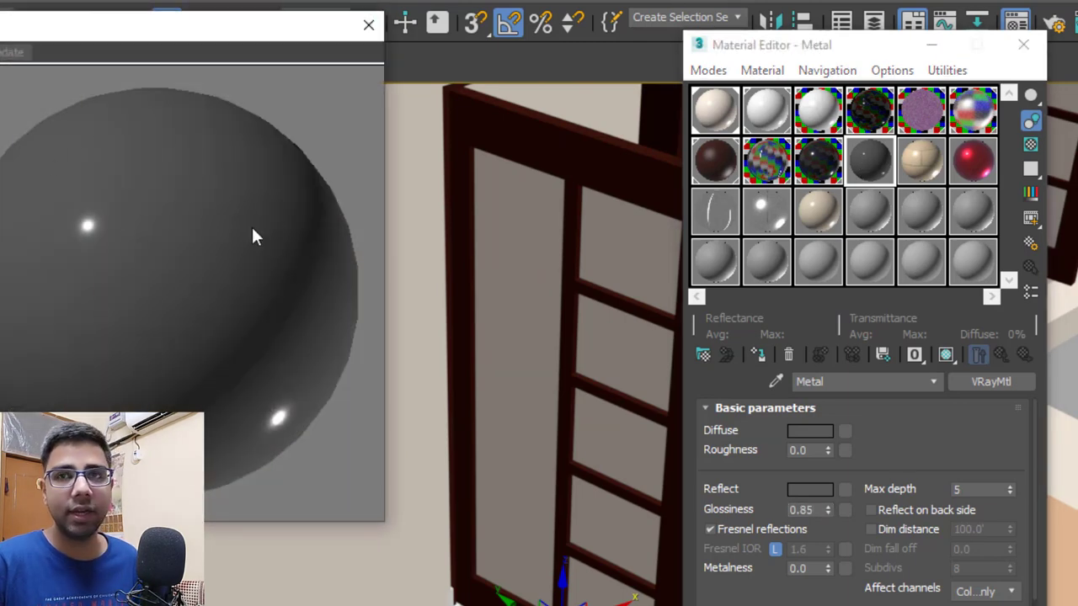
{"action": "left_click", "coordinate": [363, 32]}
Load the Mesh alpha bitmap as the Metal material's refraction map and show the enlarged sample against a checkered background
{"action": "scroll", "coordinate": [921, 332], "scroll_direction": "down", "scroll_amount": 10}
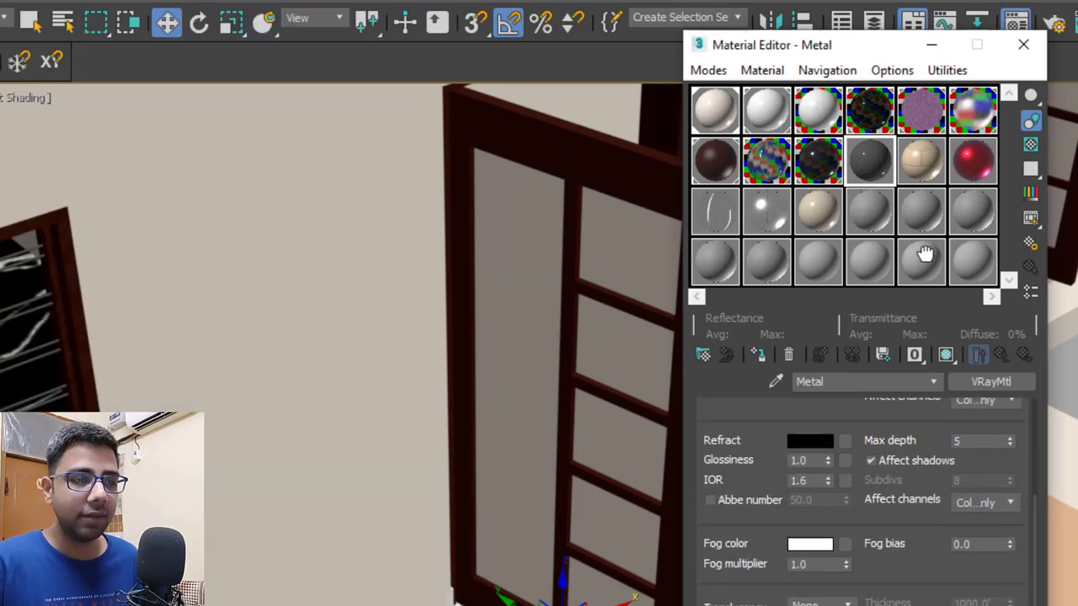
{"action": "scroll", "coordinate": [750, 458], "scroll_direction": "up", "scroll_amount": 4}
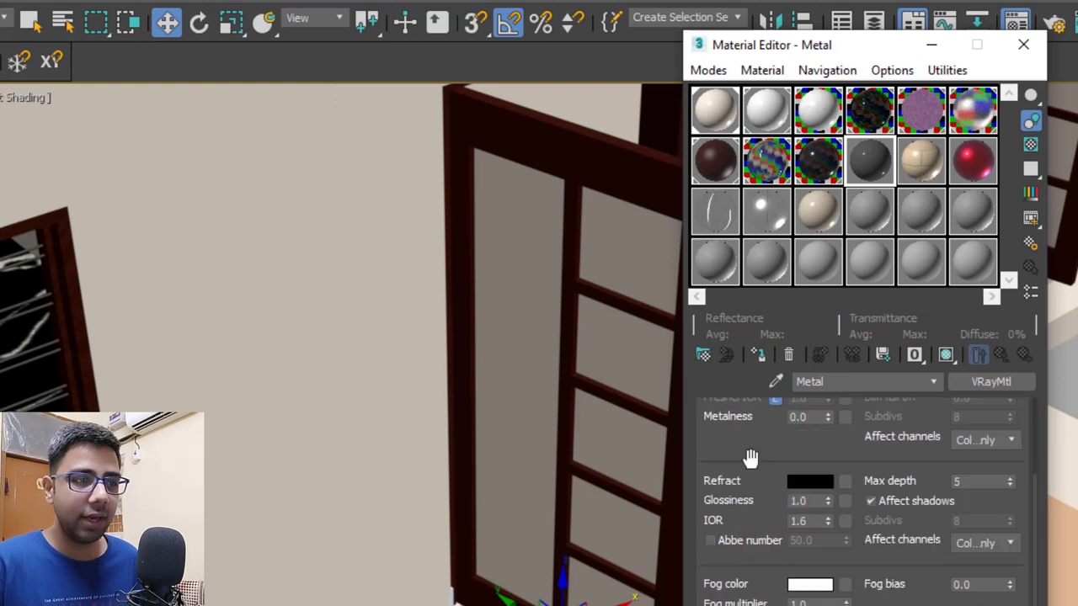
{"action": "left_click", "coordinate": [846, 480]}
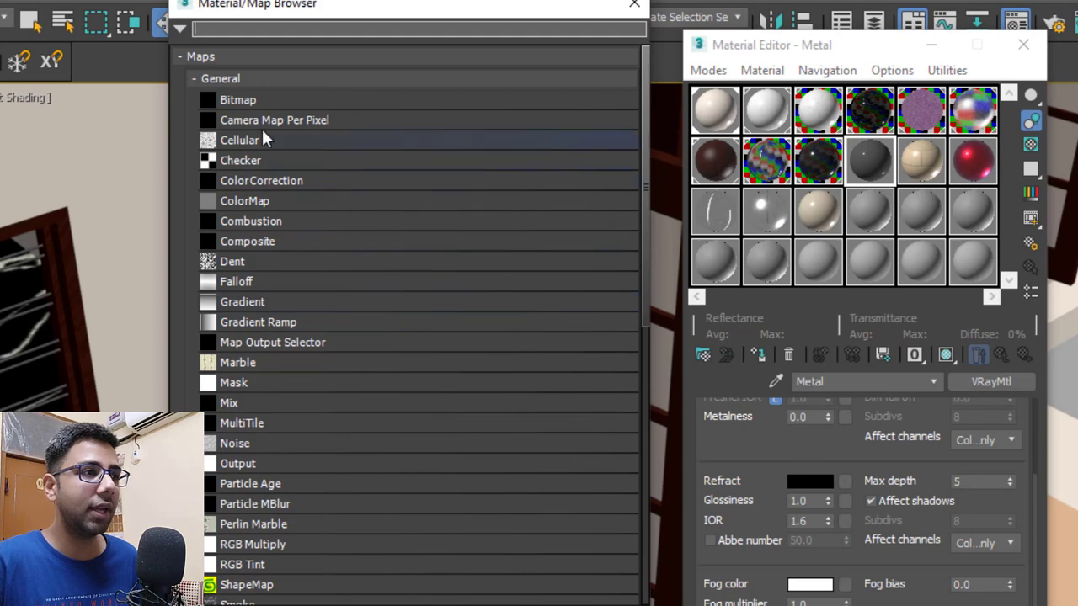
{"action": "double_click", "coordinate": [256, 101]}
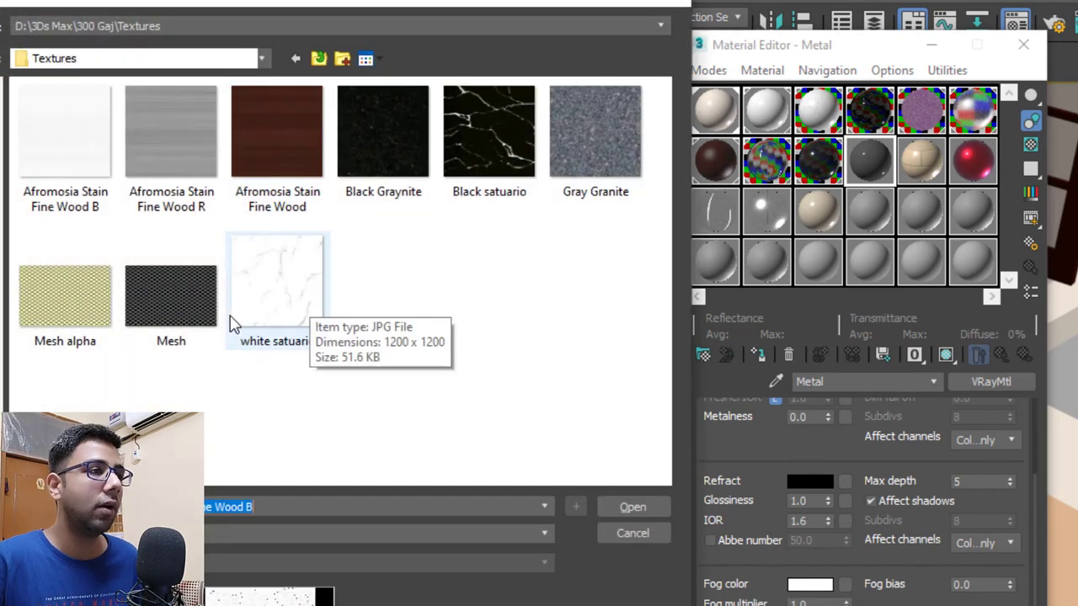
{"action": "left_click", "coordinate": [77, 335]}
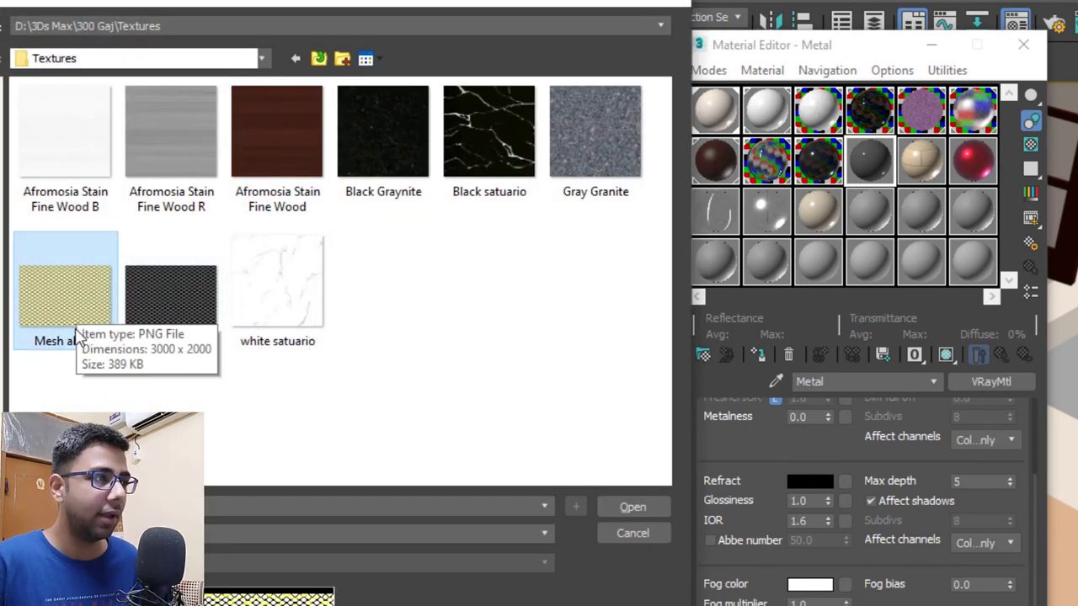
{"action": "left_click", "coordinate": [633, 508]}
{"action": "double_click", "coordinate": [872, 155]}
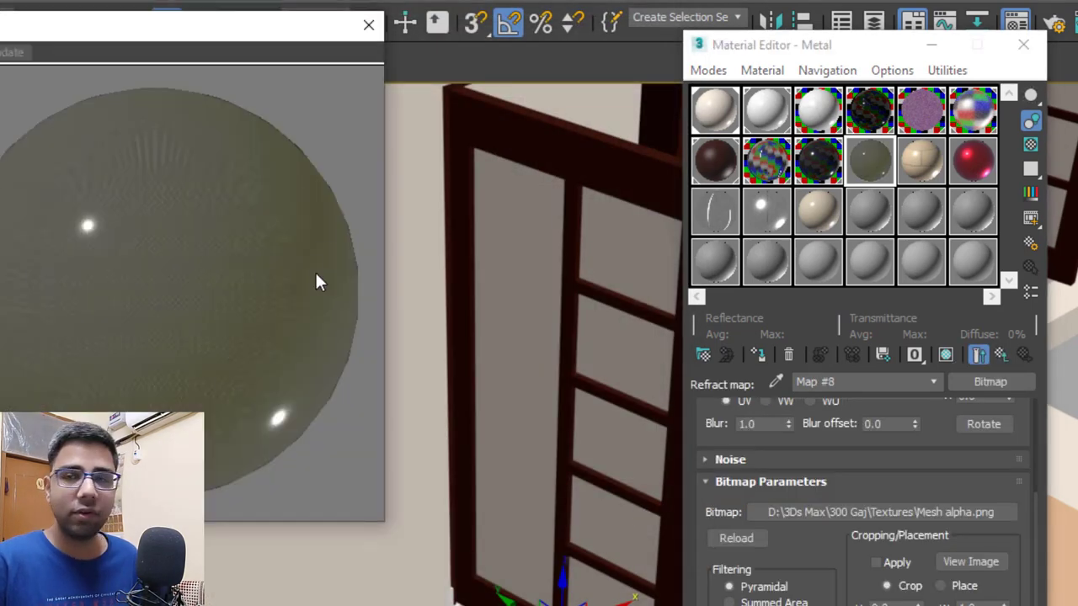
{"action": "left_click", "coordinate": [1030, 145]}
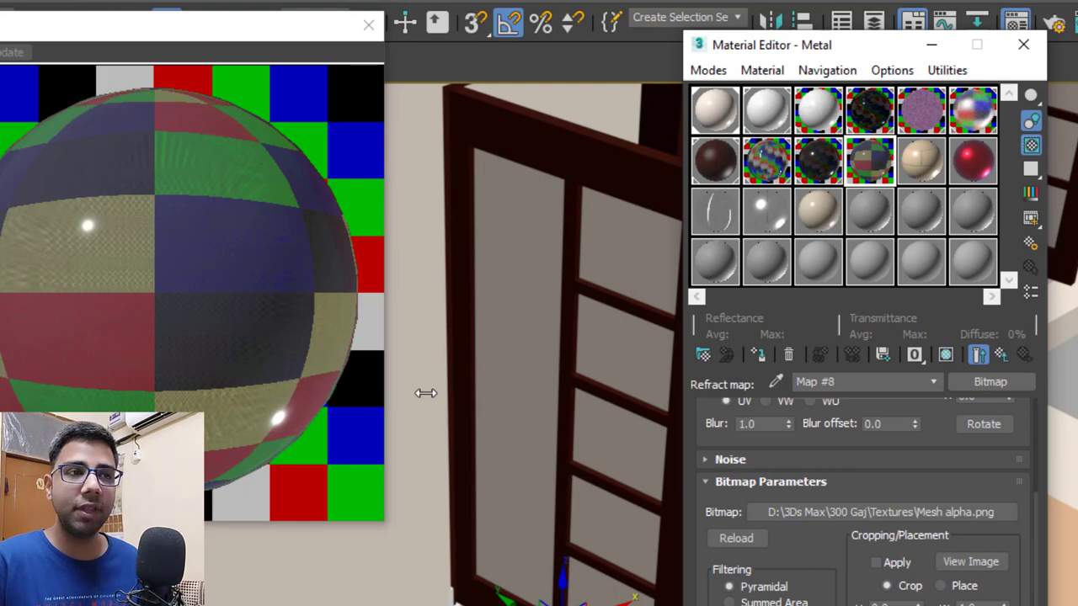
Try a real-world size of 5' by 5' for the Mesh alpha refraction map
{"action": "scroll", "coordinate": [933, 444], "scroll_direction": "up", "scroll_amount": 3}
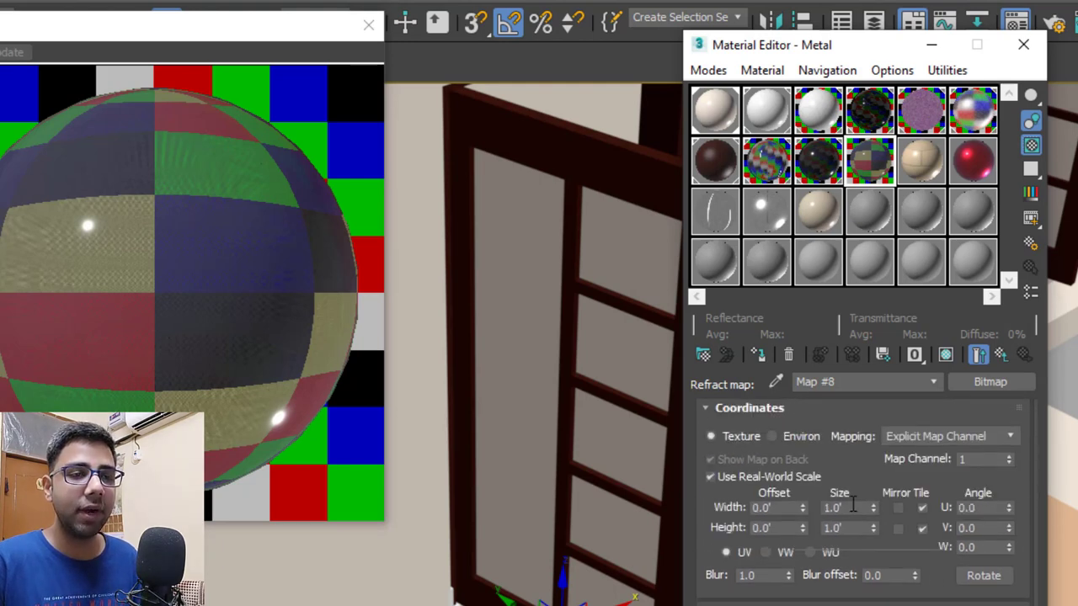
{"action": "left_click_drag", "start_coordinate": [852, 507], "coordinate": [798, 510]}
{"action": "type", "text": "5"}
{"action": "key", "text": "Tab"}
{"action": "type", "text": "5"}
{"action": "key", "text": "Return"}
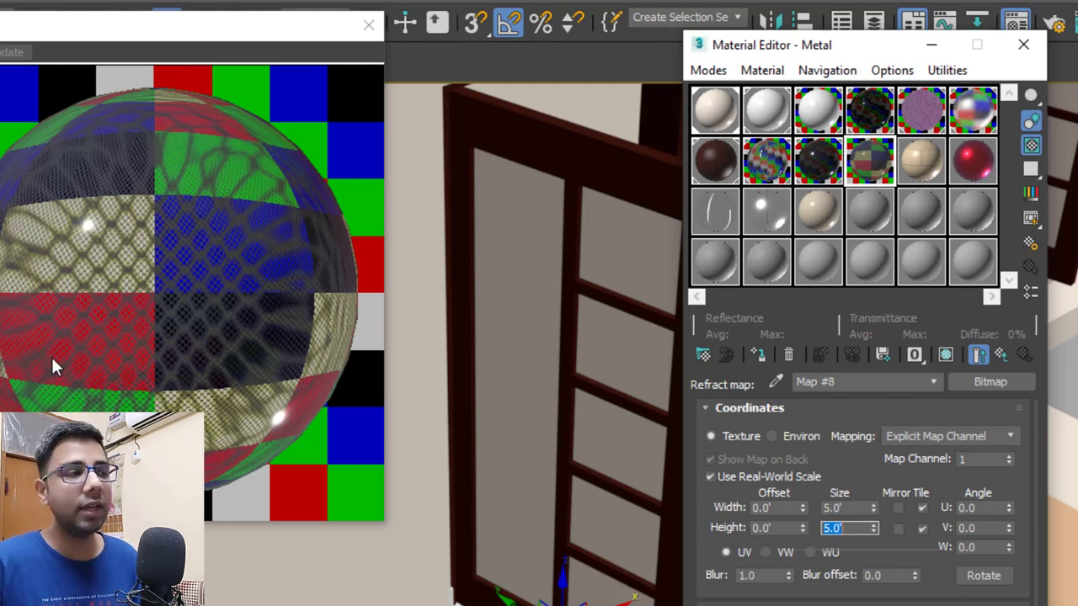
Return the Mesh alpha map's width and height to 1.0' and close the enlarged sample
{"action": "left_click", "coordinate": [842, 508]}
{"action": "type", "text": "1"}
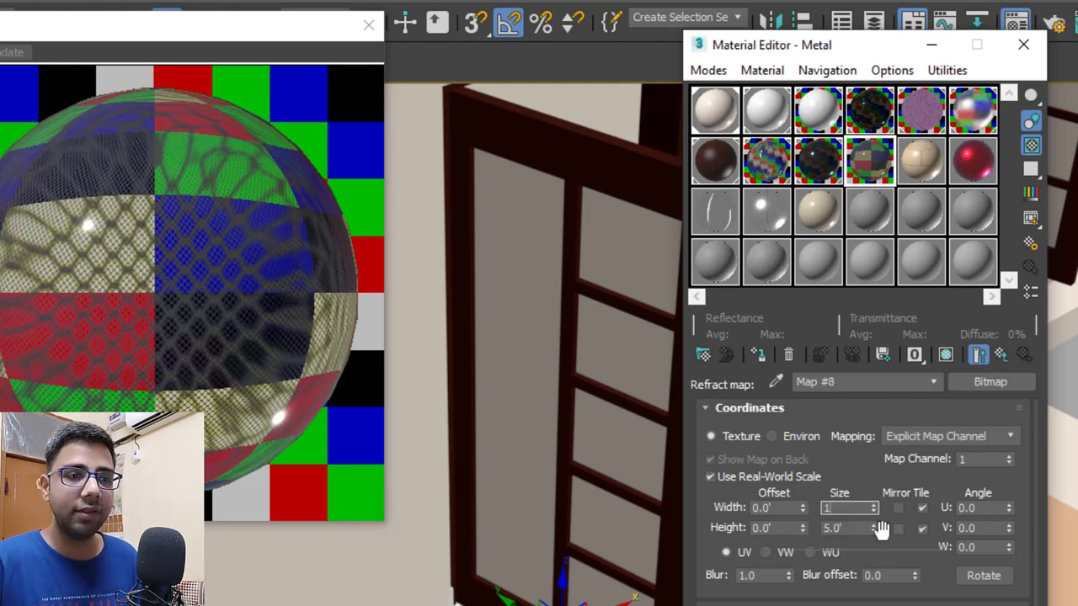
{"action": "key", "text": "Tab"}
{"action": "type", "text": "1"}
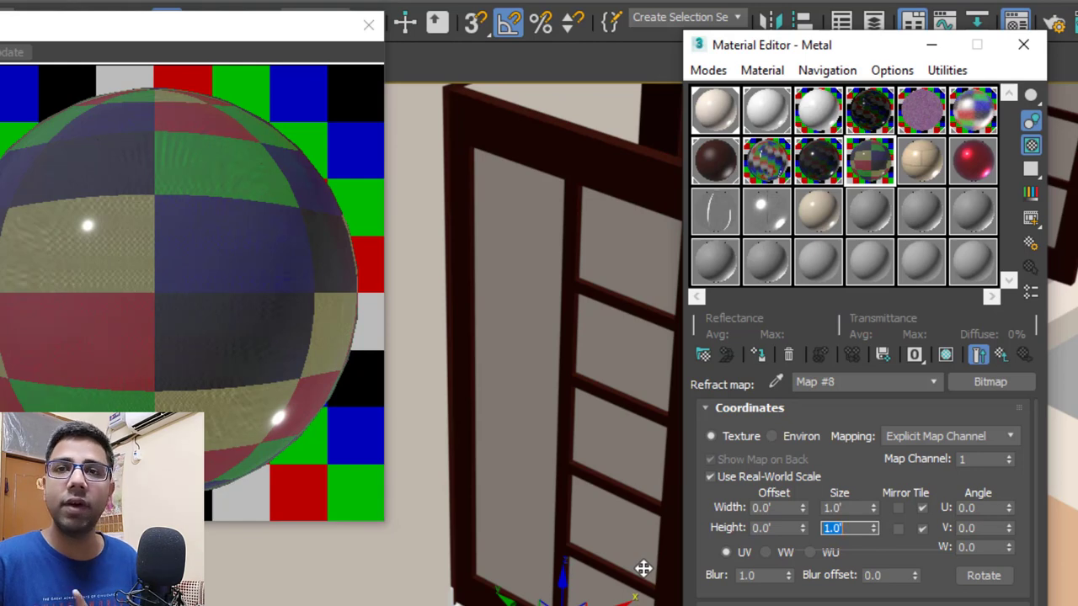
{"action": "left_click", "coordinate": [368, 25]}
Assign the Metal material to the selected door panel and show its mesh map in the viewport
{"action": "scroll", "coordinate": [245, 449], "scroll_direction": "down", "scroll_amount": 5}
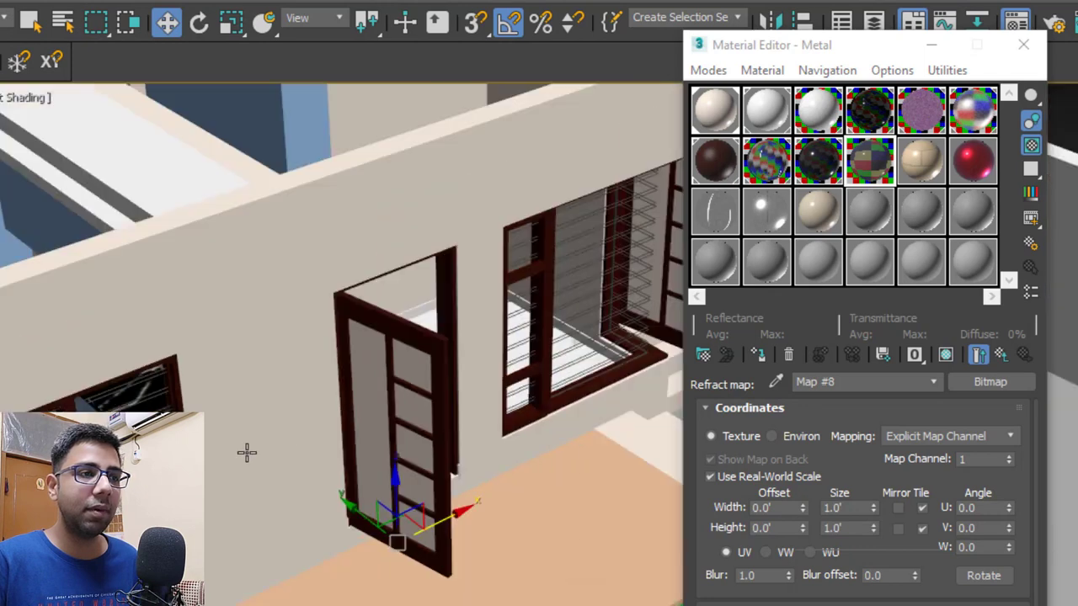
{"action": "scroll", "coordinate": [532, 385], "scroll_direction": "up", "scroll_amount": 5}
{"action": "left_click", "coordinate": [758, 353]}
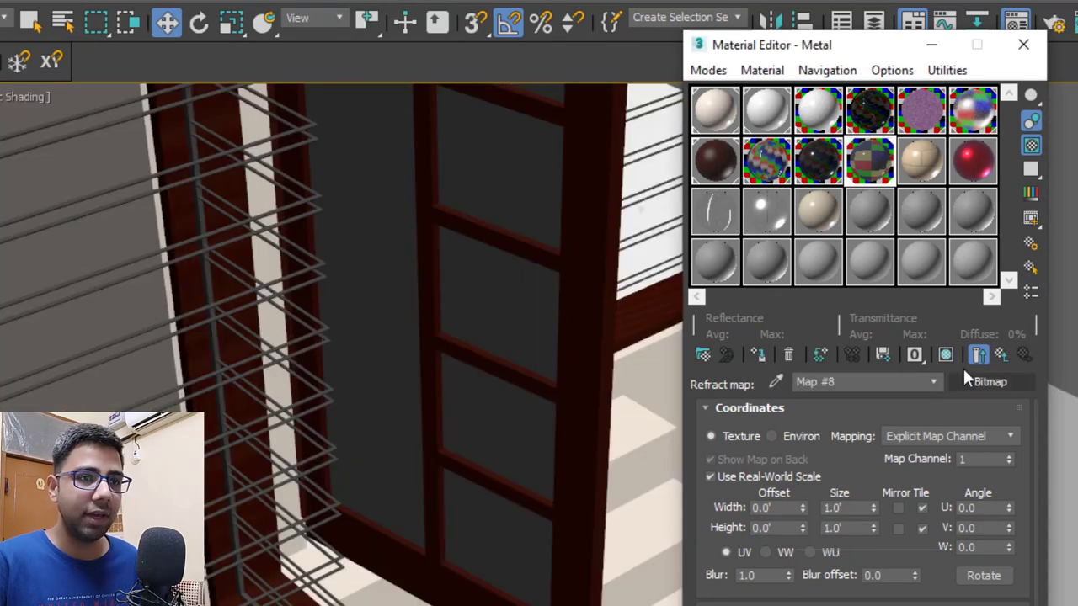
{"action": "left_click", "coordinate": [947, 354]}
{"action": "scroll", "coordinate": [454, 202], "scroll_direction": "up", "scroll_amount": 4}
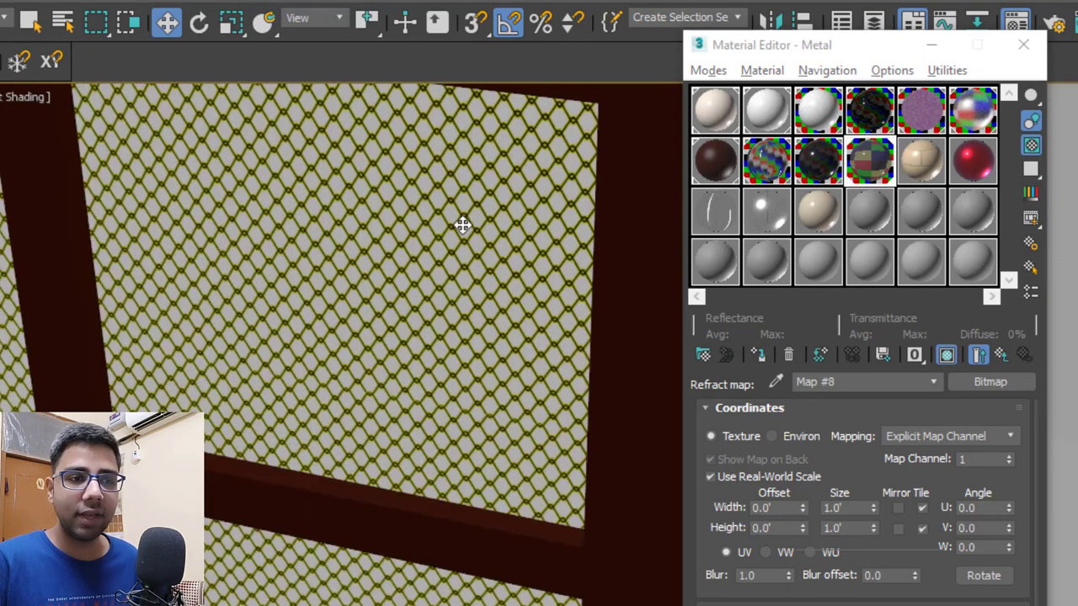
Set the Mesh alpha map's real-world width and height to 0.5' and check the mesh pattern on the door panels
{"action": "double_click", "coordinate": [842, 508]}
{"action": "type", "text": "0."}
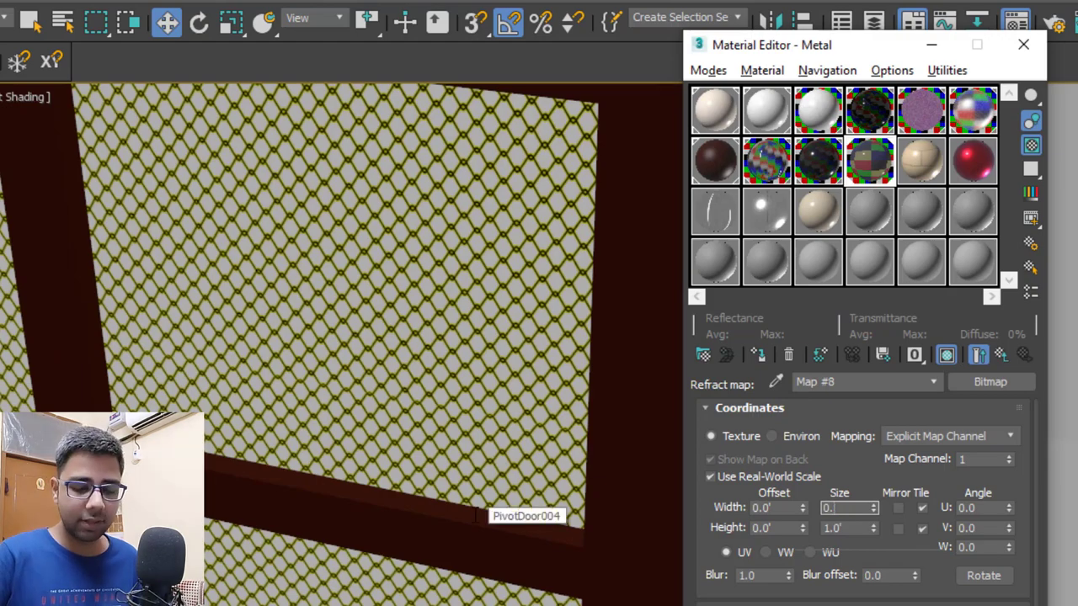
{"action": "key", "text": "Tab"}
{"action": "type", "text": "0.5"}
{"action": "key", "text": "Return"}
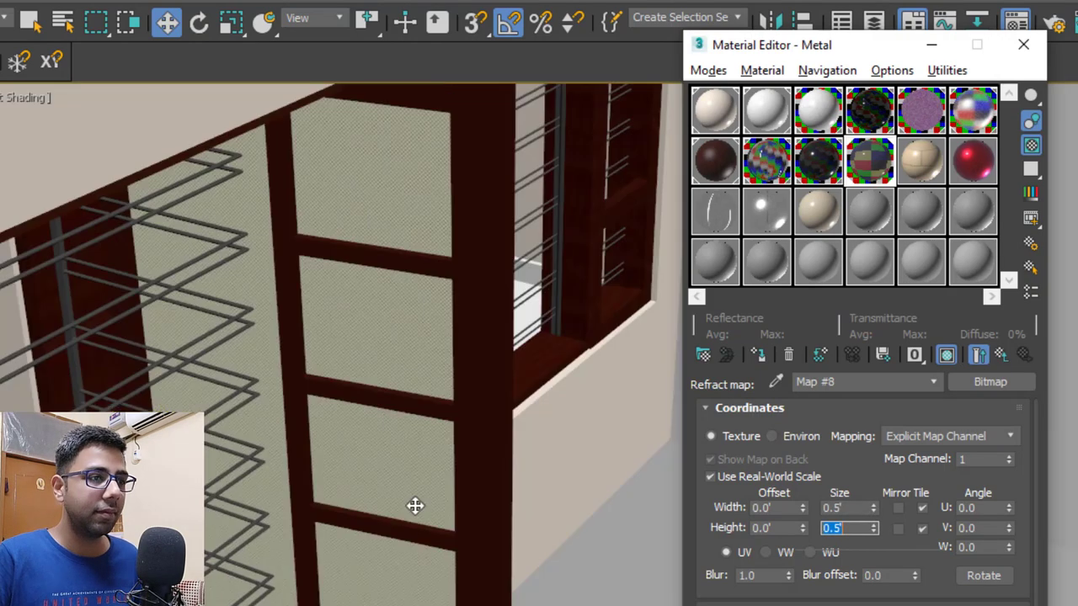
{"action": "scroll", "coordinate": [410, 507], "scroll_direction": "down", "scroll_amount": 3}
{"action": "scroll", "coordinate": [481, 460], "scroll_direction": "down", "scroll_amount": 2}
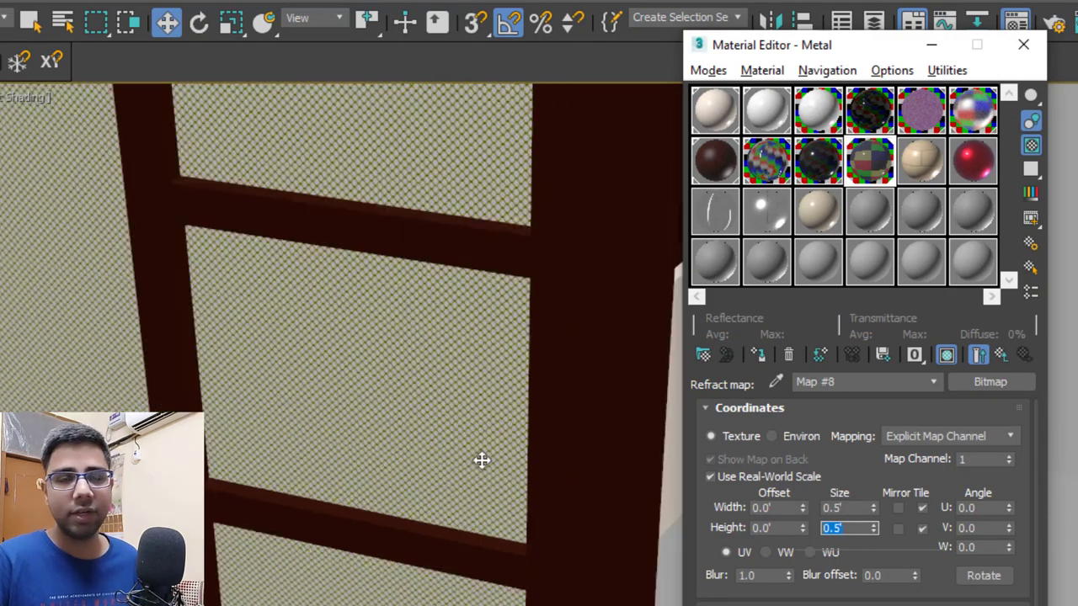
{"action": "scroll", "coordinate": [531, 486], "scroll_direction": "down", "scroll_amount": 1}
{"action": "scroll", "coordinate": [531, 486], "scroll_direction": "up", "scroll_amount": 2}
{"action": "middle_click_drag", "start_coordinate": [481, 453], "coordinate": [480, 421]}
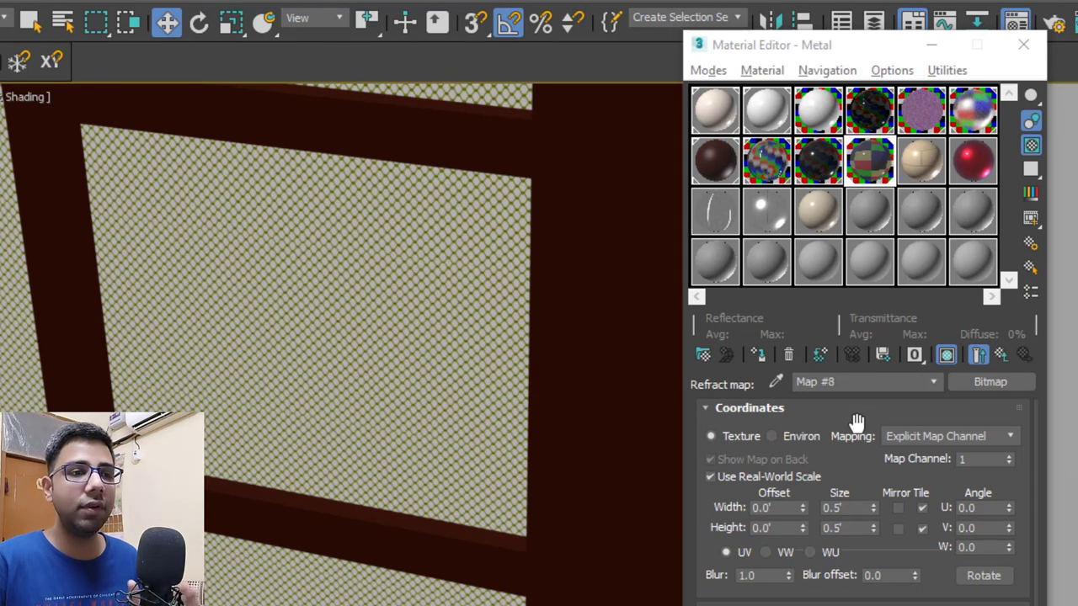
Return from the refraction map to the base Metal material and display that material shaded in the viewport
{"action": "left_click", "coordinate": [1000, 356]}
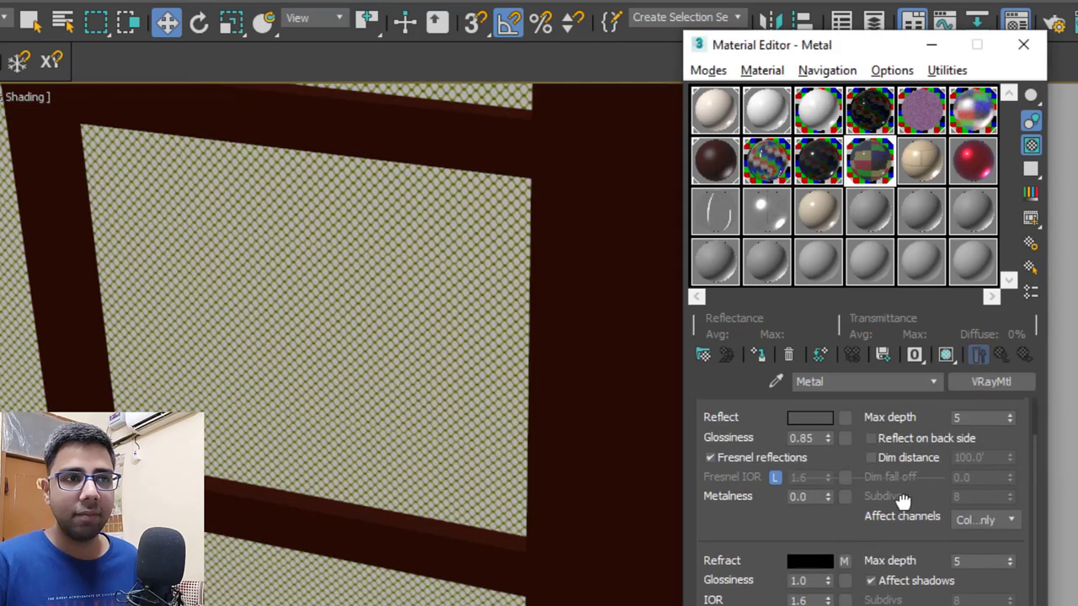
{"action": "left_click_drag", "start_coordinate": [903, 501], "coordinate": [903, 588]}
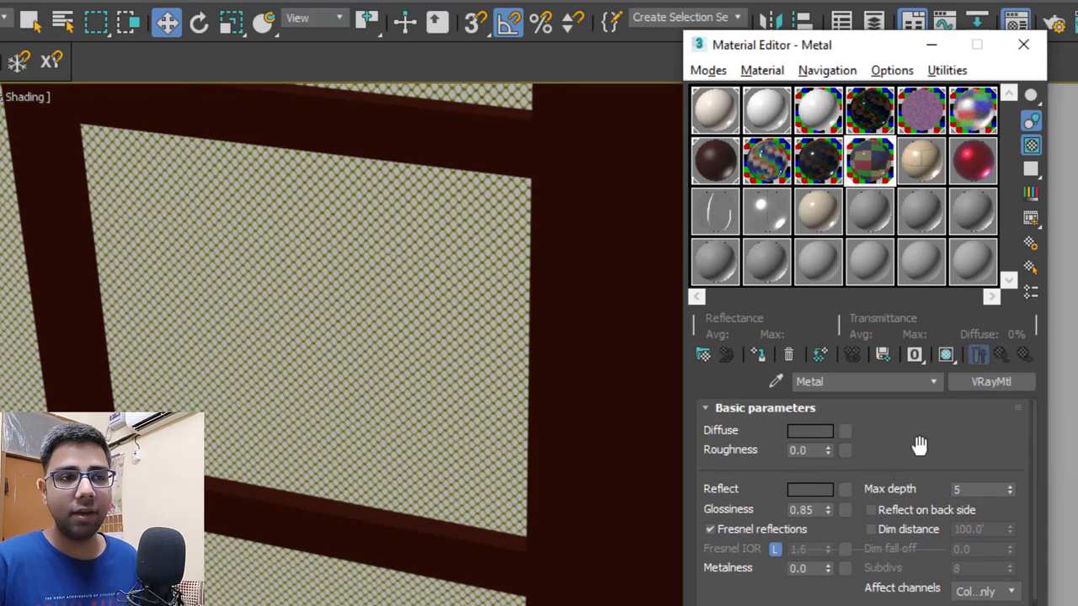
{"action": "left_click", "coordinate": [946, 355]}
Examine the door panels with the Metal material up close and from a wider view of the house front
{"action": "scroll", "coordinate": [424, 358], "scroll_direction": "down", "scroll_amount": 5}
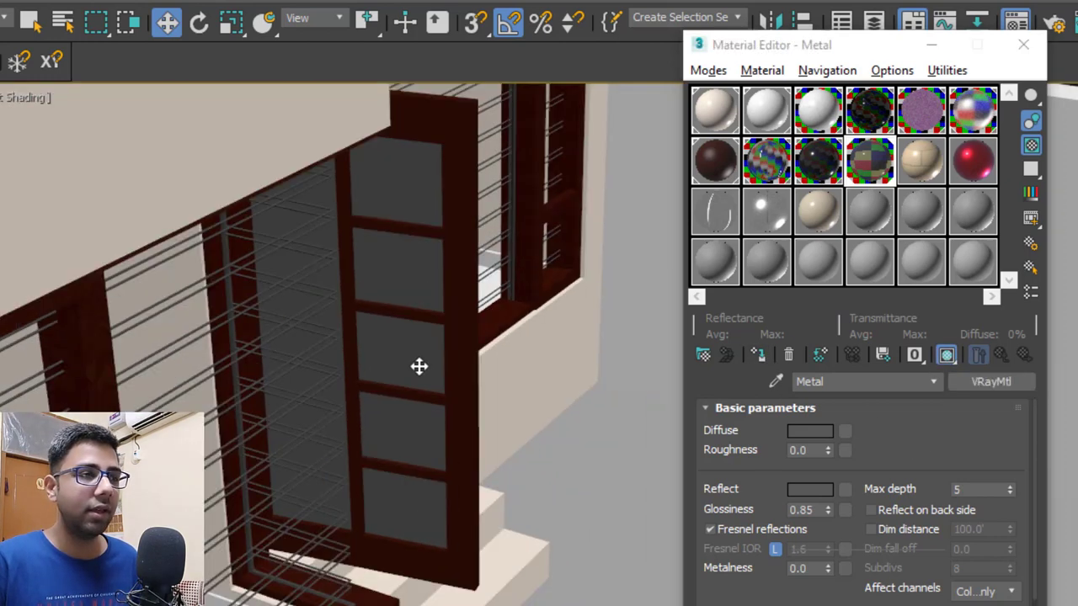
{"action": "scroll", "coordinate": [418, 365], "scroll_direction": "up", "scroll_amount": 3}
{"action": "scroll", "coordinate": [507, 408], "scroll_direction": "up", "scroll_amount": 3}
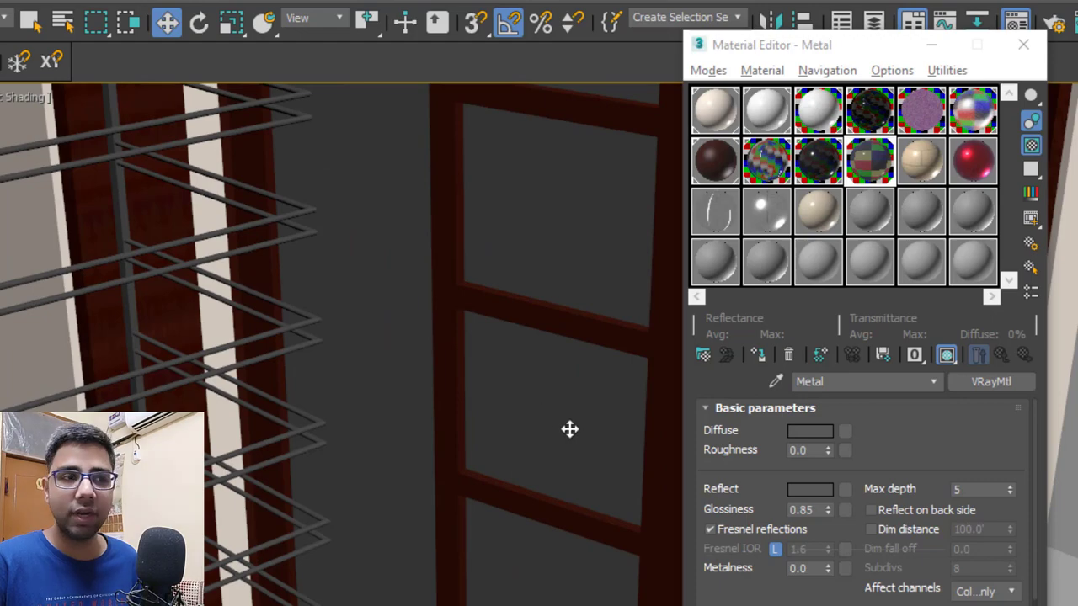
{"action": "middle_click_drag", "start_coordinate": [570, 429], "coordinate": [429, 341]}
{"action": "scroll", "coordinate": [441, 368], "scroll_direction": "up", "scroll_amount": 2}
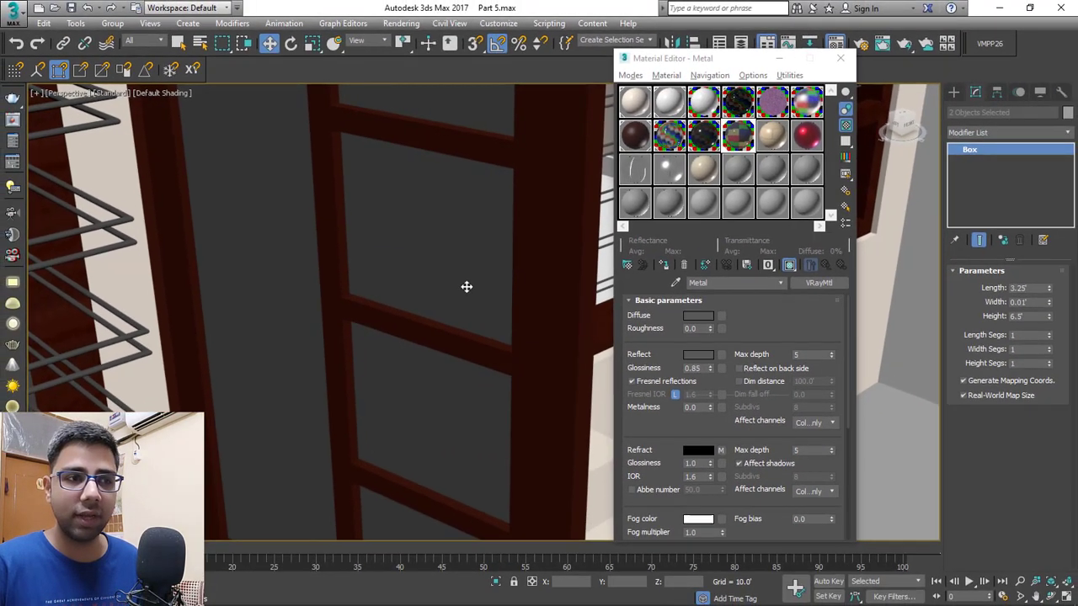
{"action": "scroll", "coordinate": [475, 418], "scroll_direction": "down", "scroll_amount": 8}
{"action": "scroll", "coordinate": [474, 309], "scroll_direction": "down", "scroll_amount": 3}
{"action": "mouse_move", "coordinate": [474, 309]}
{"action": "middle_mouse_down", "text": "alt"}
{"action": "mouse_move", "coordinate": [471, 252]}
{"action": "mouse_move", "coordinate": [472, 320]}
{"action": "middle_mouse_up", "text": "alt"}
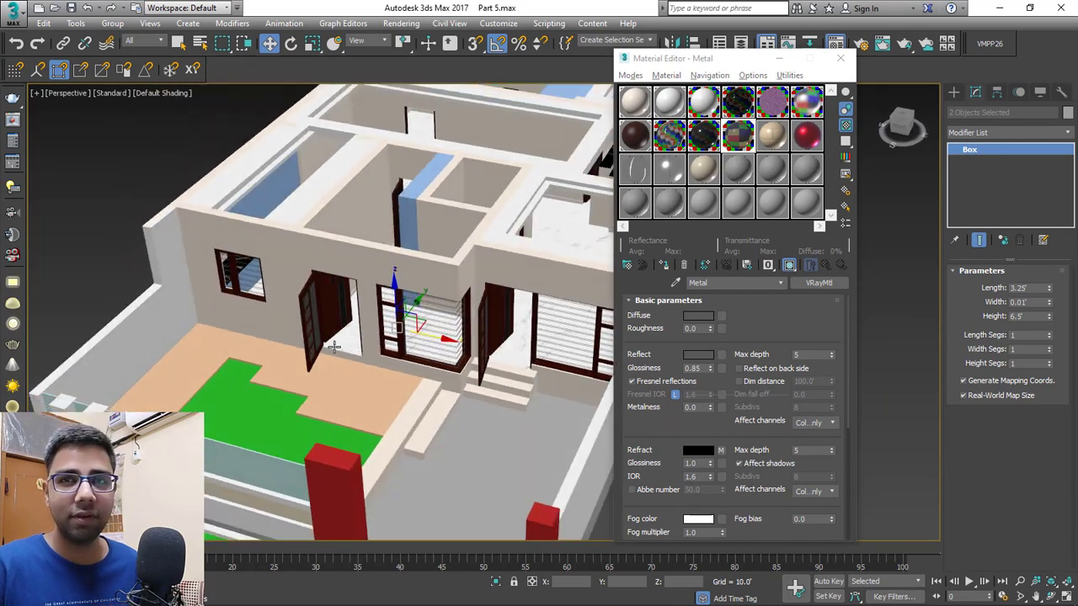